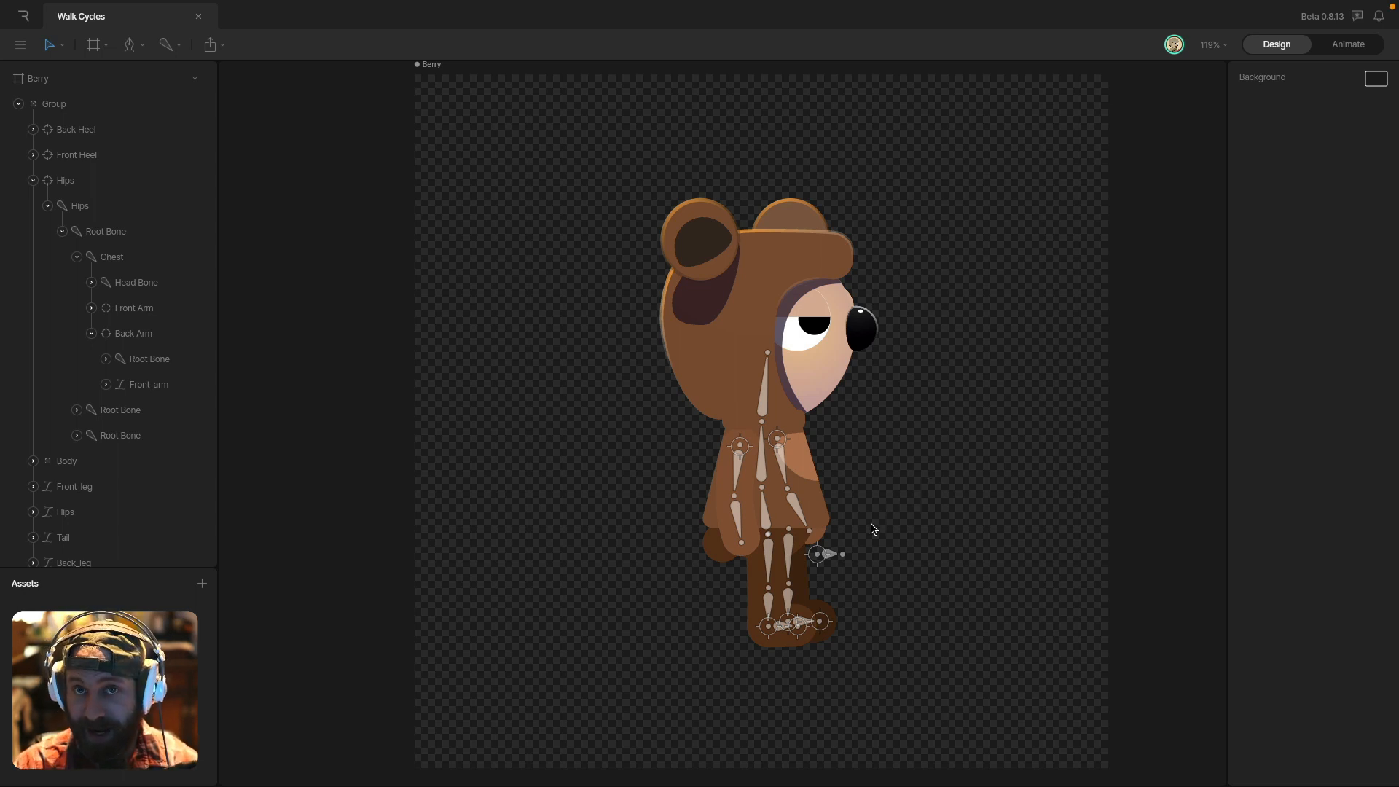
# - Try posing the lower spine's root bone, and undo the change
pyautogui.scroll(5, 828, 554)
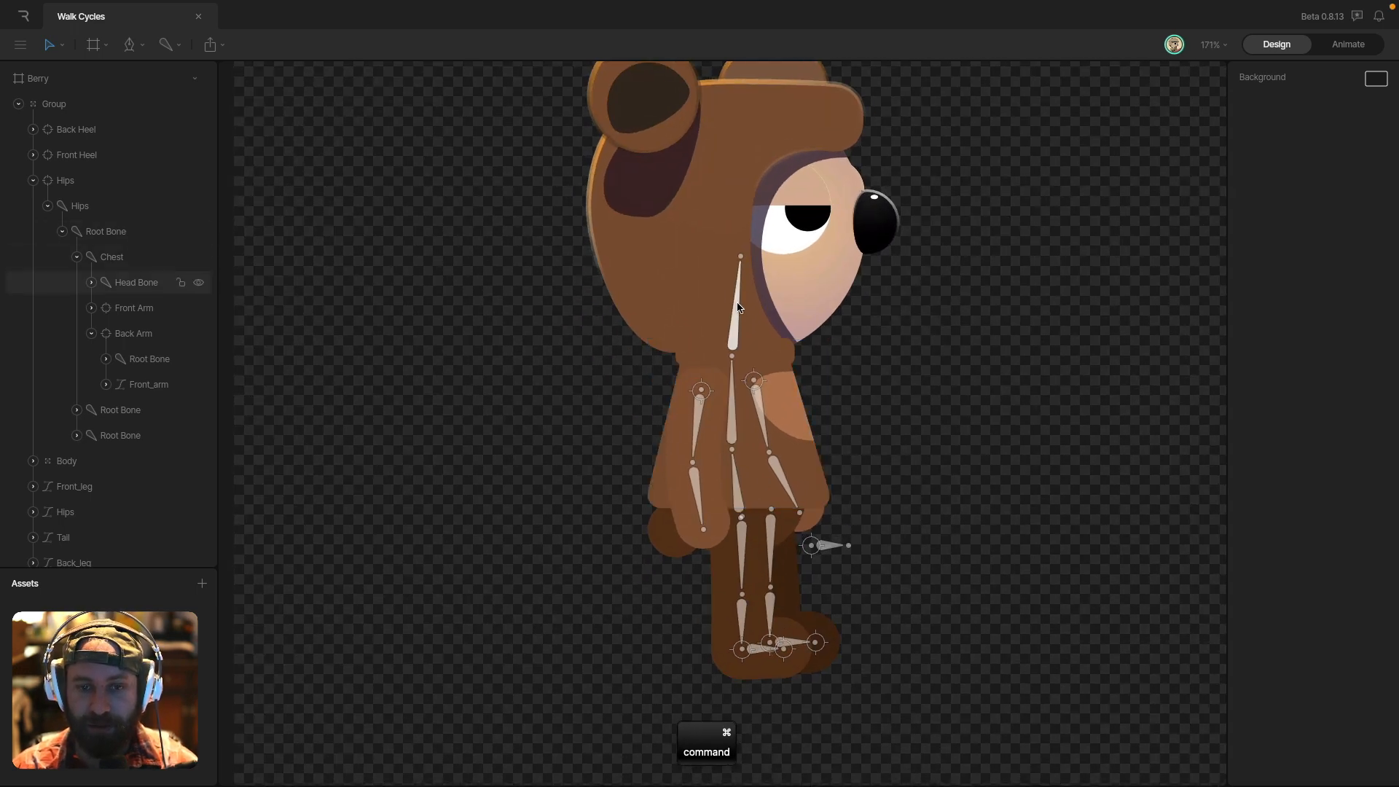
pyautogui.keyDown('super'); pyautogui.click(731, 432); pyautogui.keyUp('super')
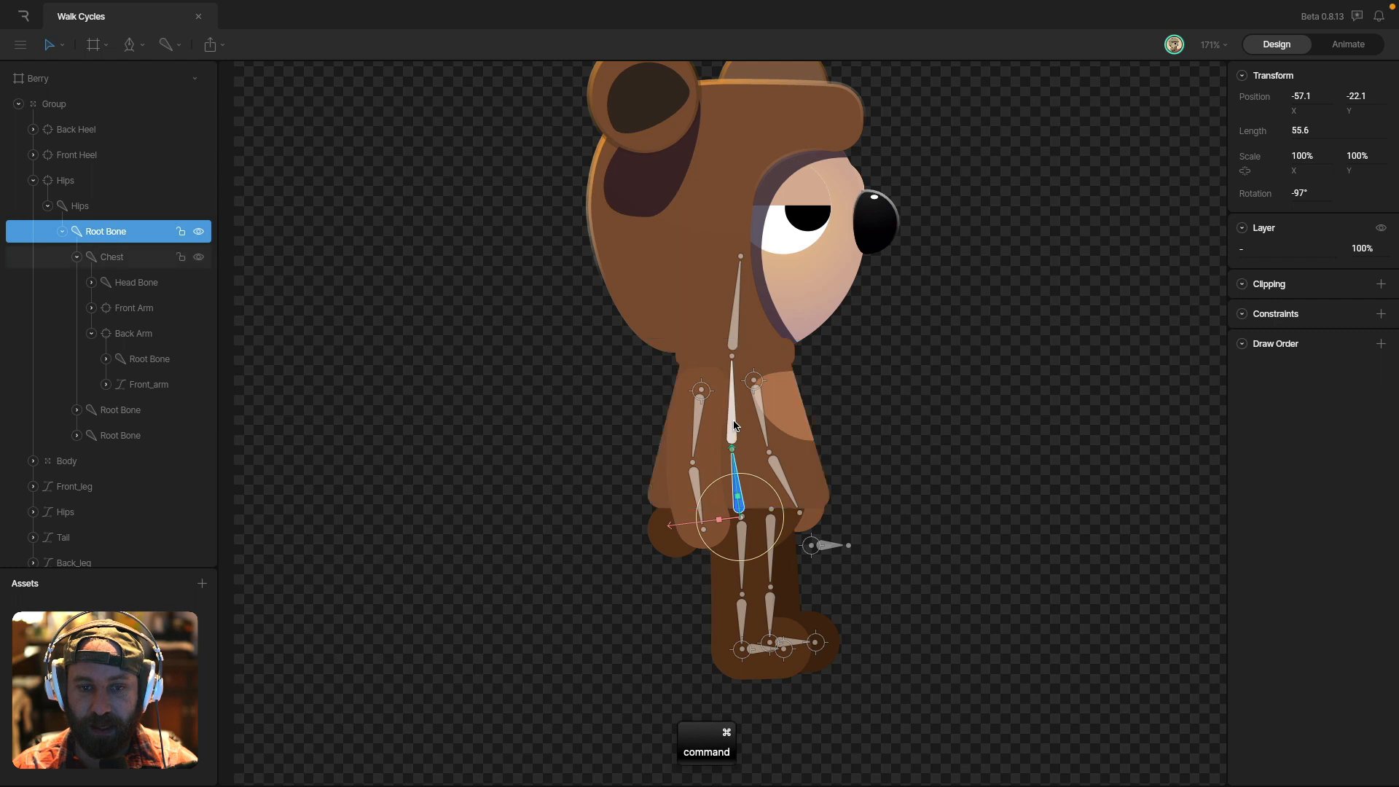
pyautogui.moveTo(744, 431); pyautogui.dragTo(835, 242)
pyautogui.press('super+z')
# - Test the head bone by tilting it forward to about 21°, and undo the rotation
pyautogui.keyDown('super'); pyautogui.click(745, 330); pyautogui.keyUp('super')
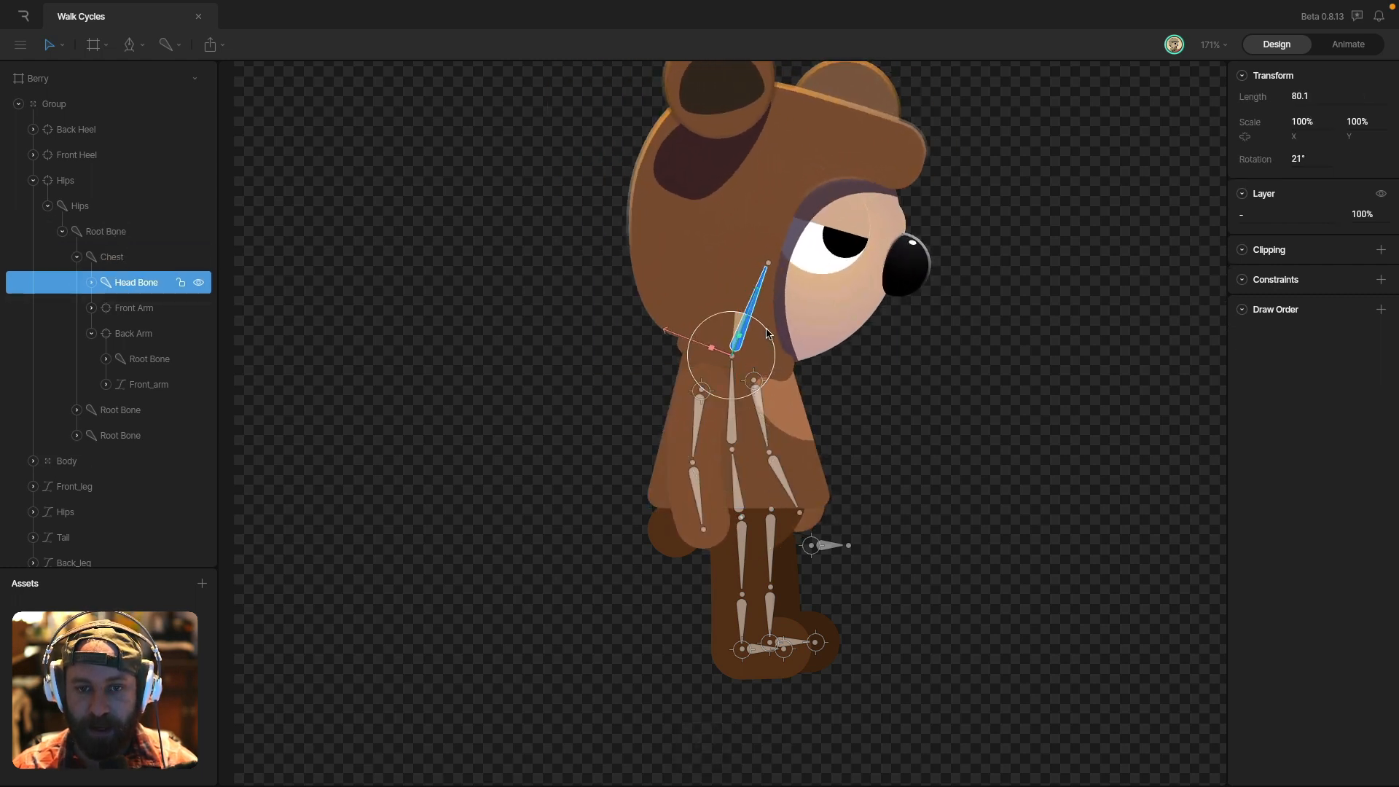
pyautogui.press('super+z')
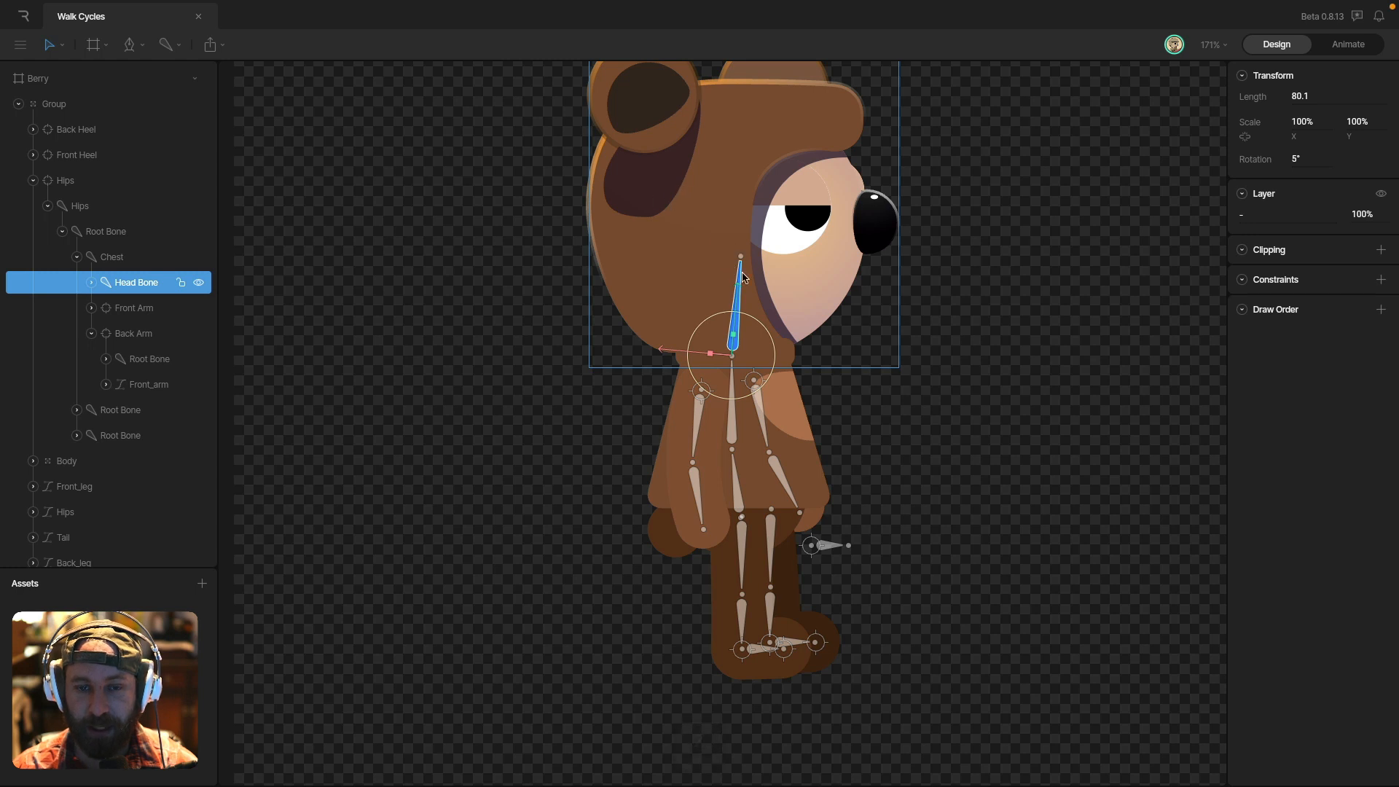
pyautogui.moveTo(736, 306); pyautogui.dragTo(783, 315)
pyautogui.press('super+z')
pyautogui.press('super+z')
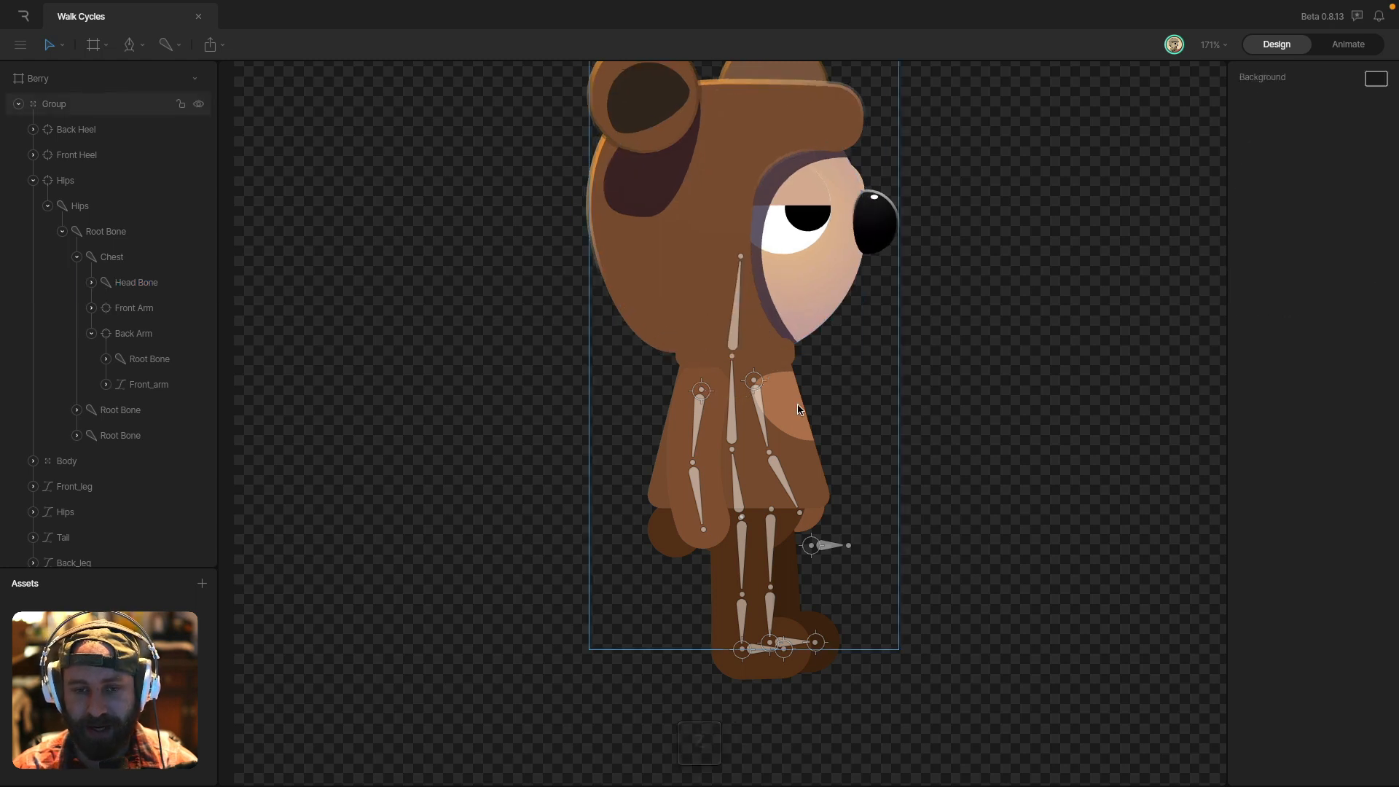
# - Test how the body bends by rotating the Chest bone to about 30°, and undo the rotation
pyautogui.keyDown('super'); pyautogui.click(802, 453); pyautogui.keyUp('super')
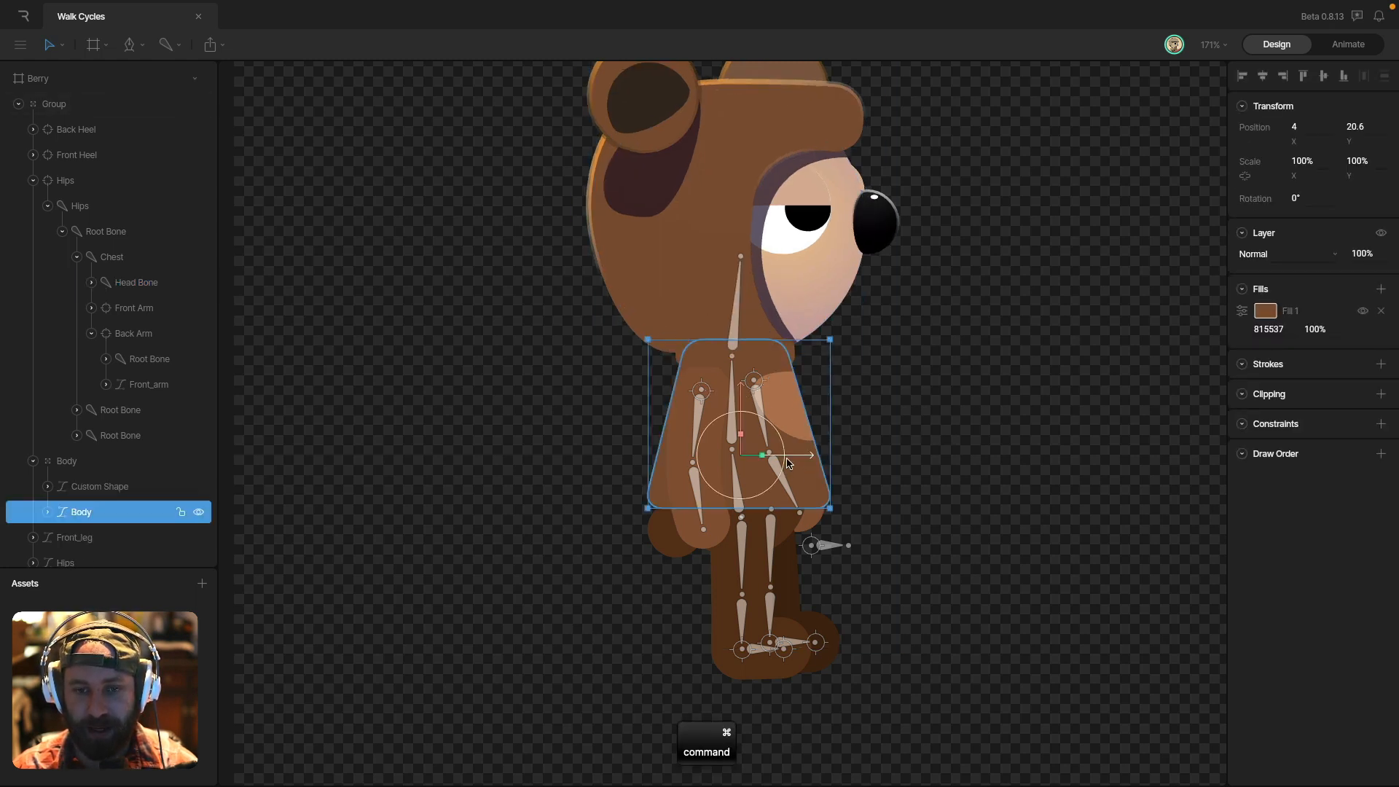
pyautogui.press('Escape')
pyautogui.keyDown('super'); pyautogui.click(730, 412); pyautogui.keyUp('super')
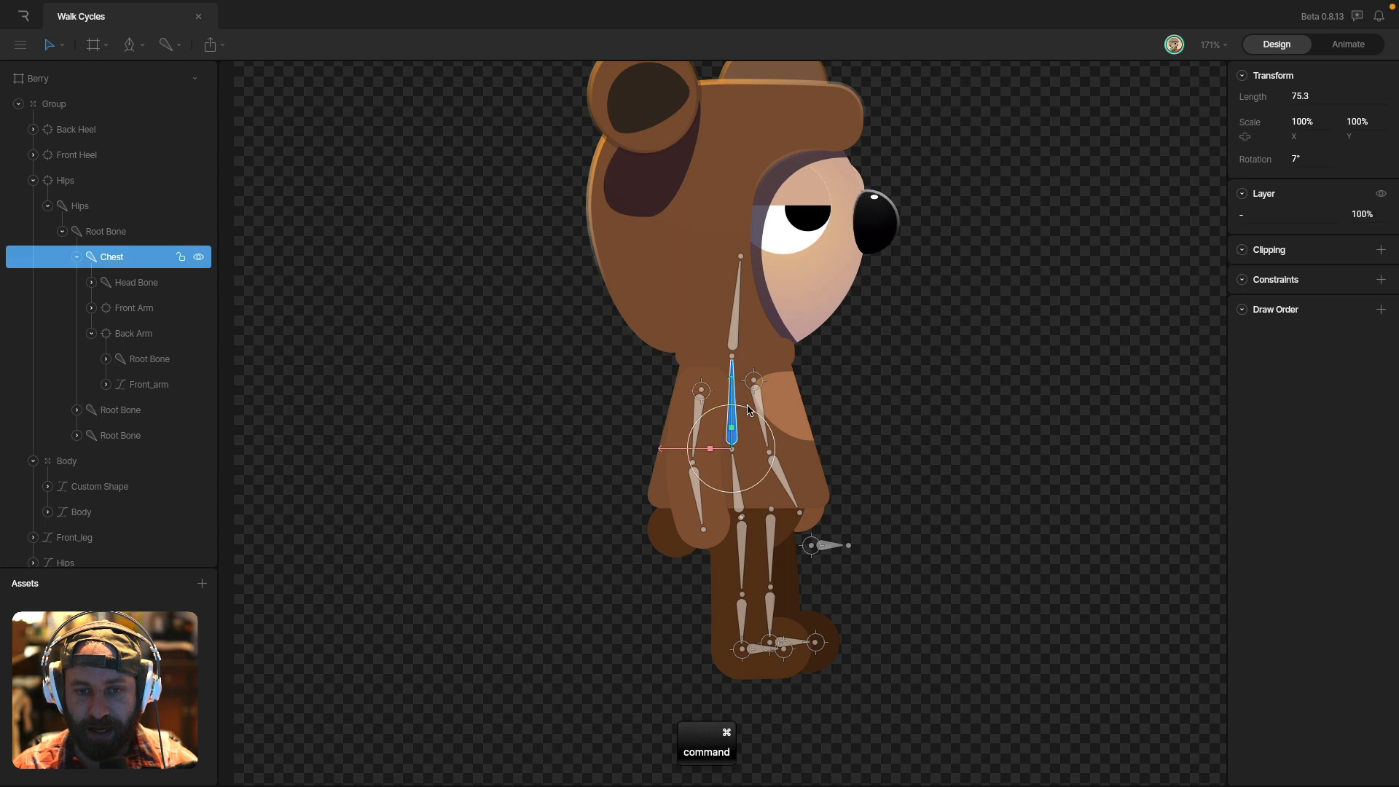
pyautogui.moveTo(730, 412); pyautogui.dragTo(764, 428)
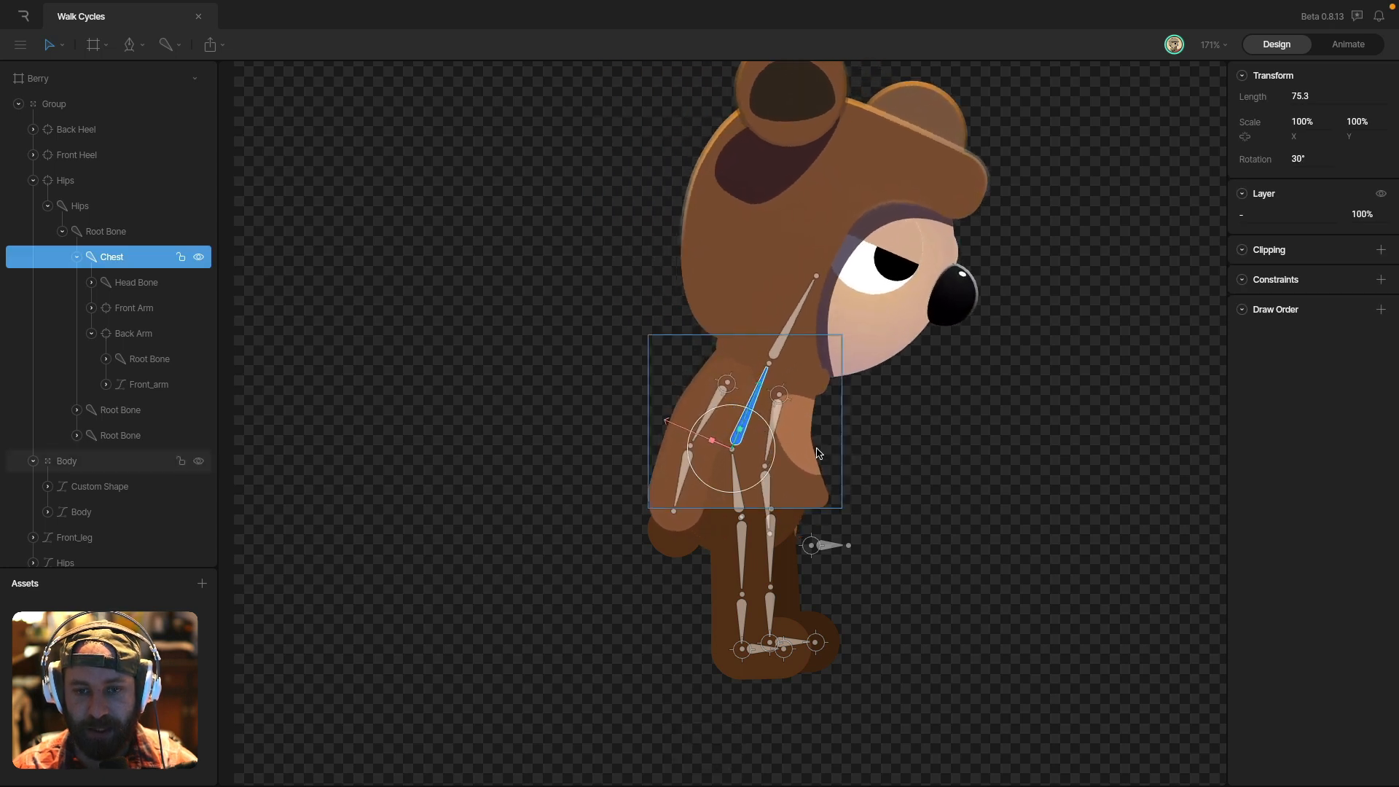
pyautogui.press('super+z')
pyautogui.press('super+z')
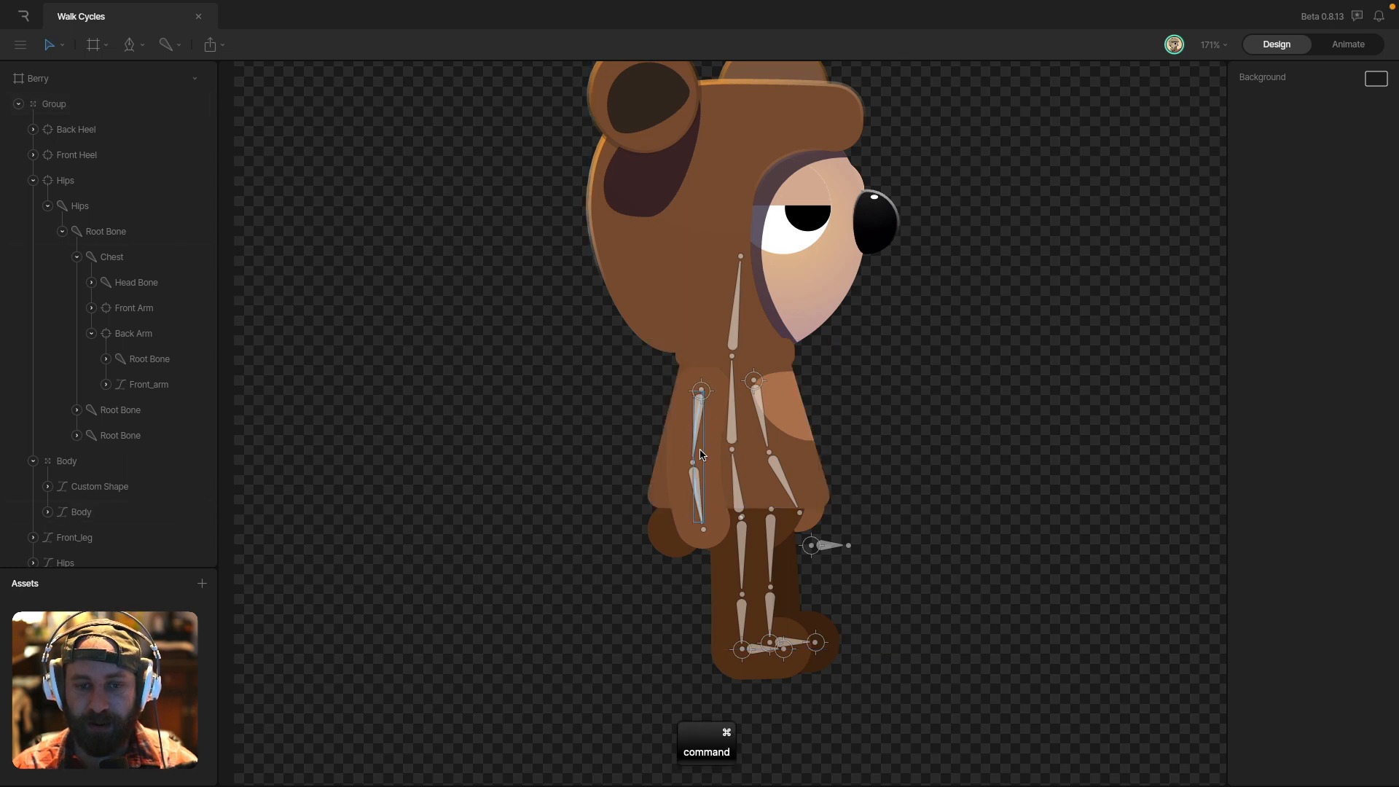
# - Open the Front_arm shape's path for vertex editing to examine its bound bones
pyautogui.scroll(3, 741, 580)
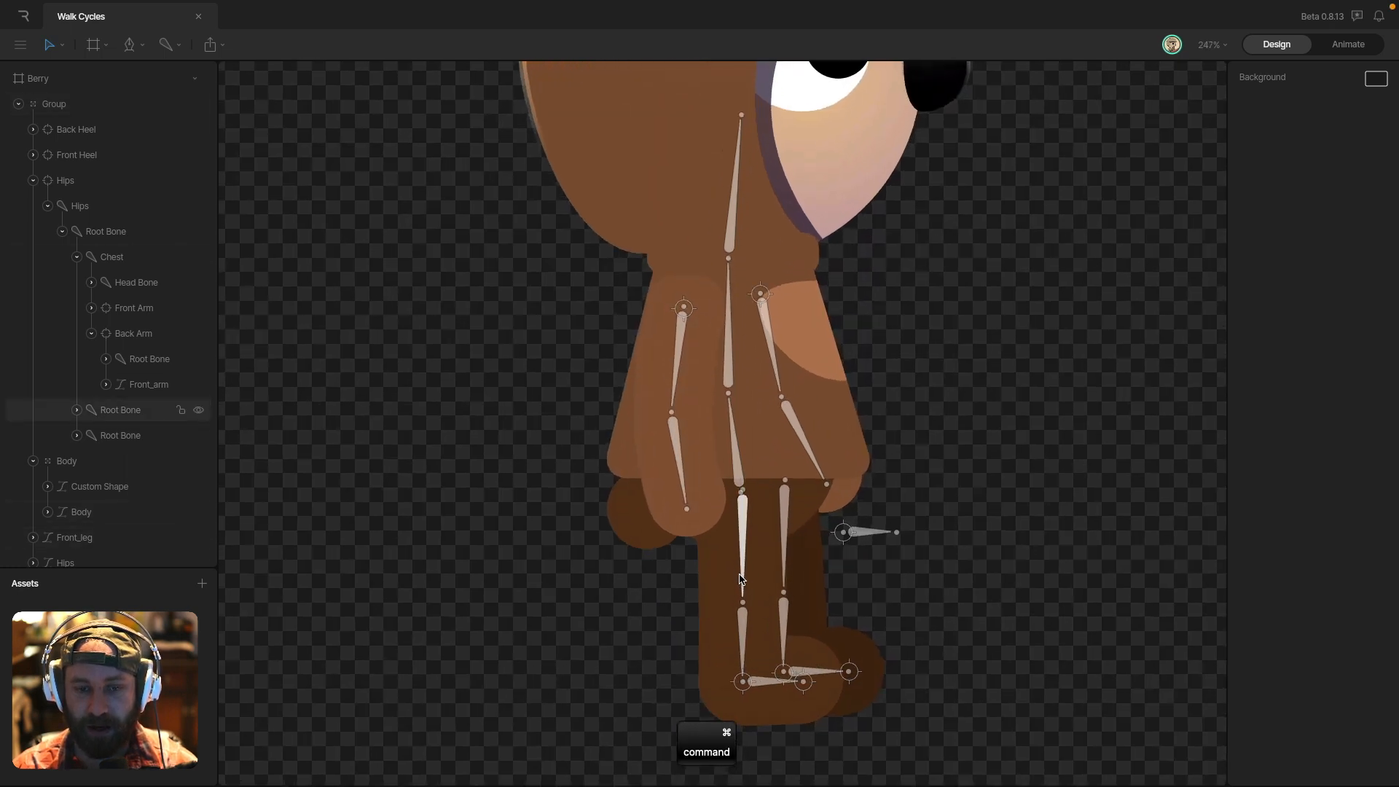
pyautogui.keyDown('super'); pyautogui.click(685, 403); pyautogui.keyUp('super')
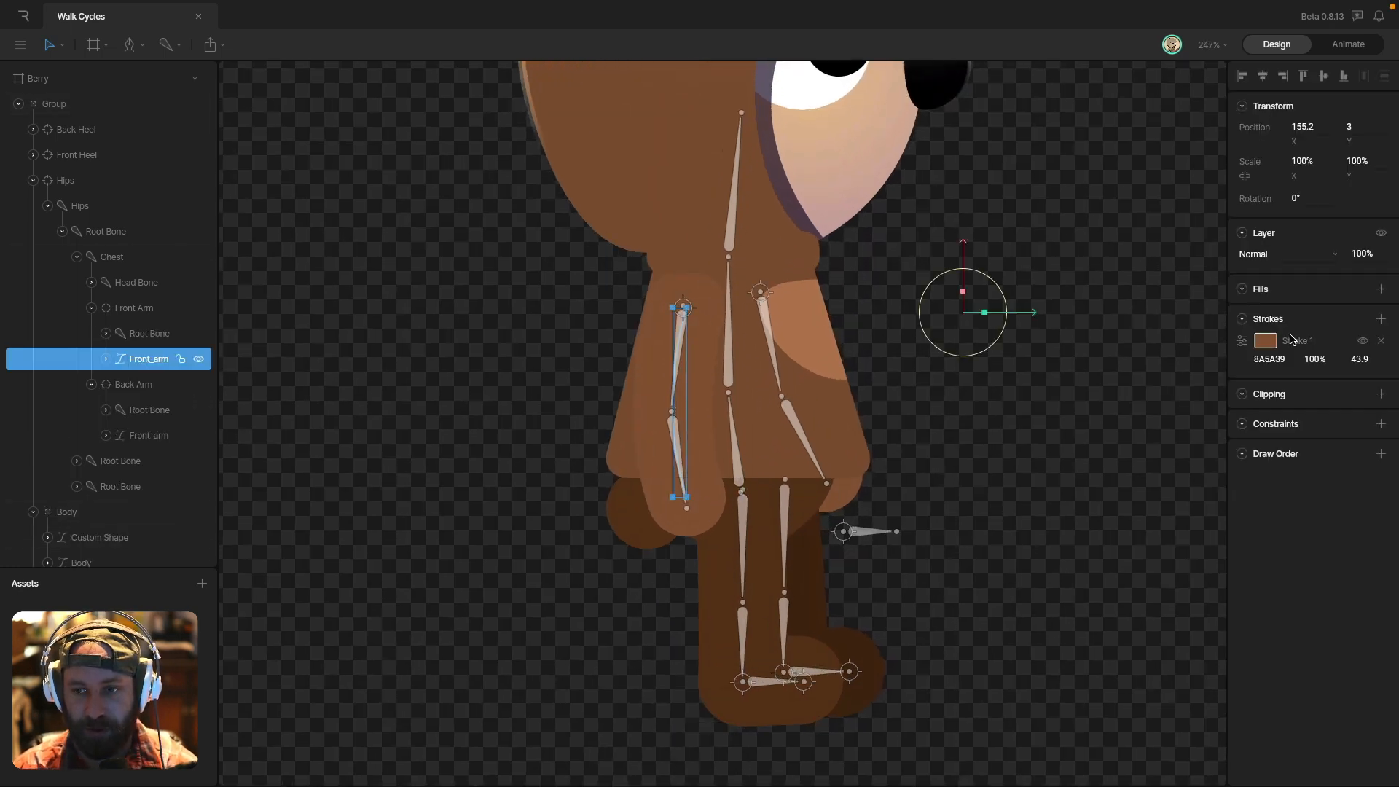
pyautogui.press('Return')
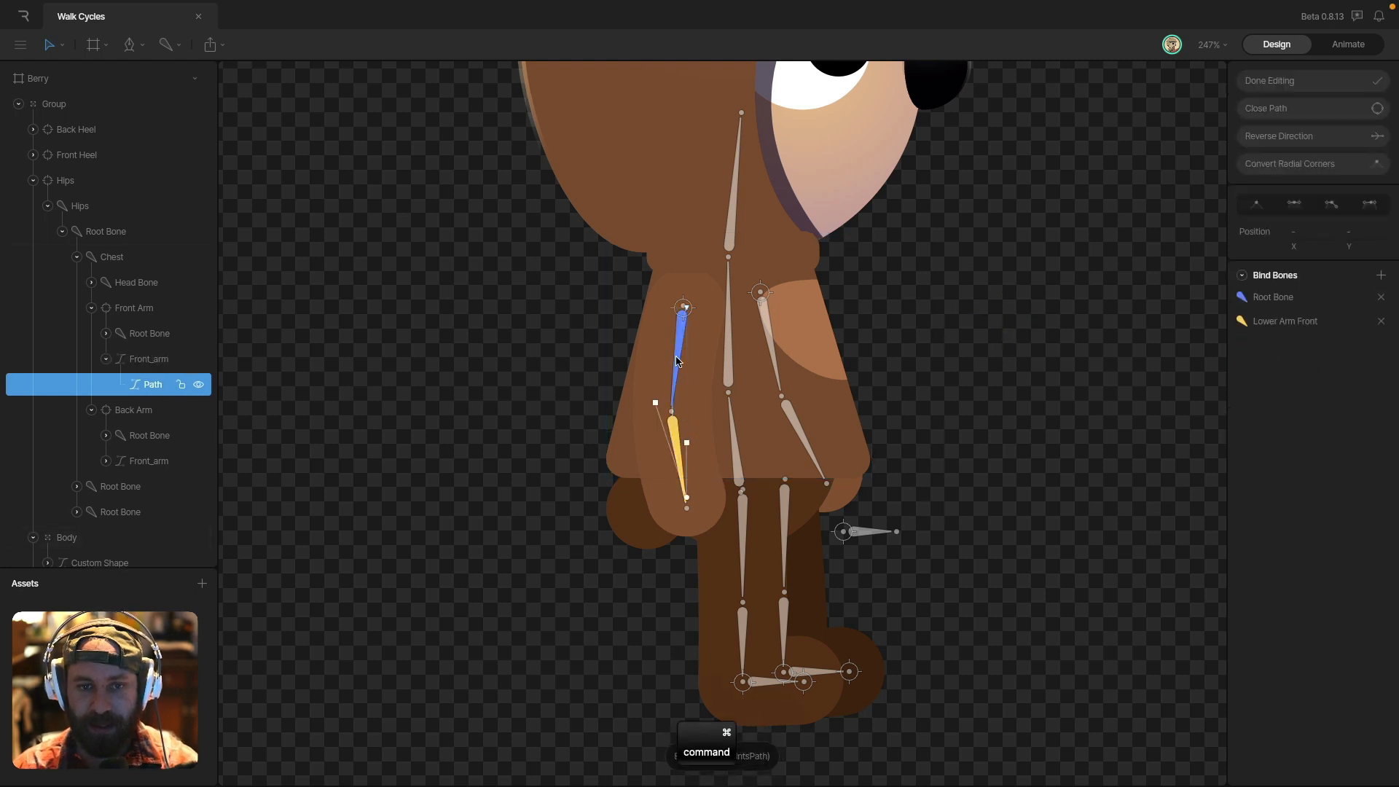
pyautogui.scroll(3, 677, 360)
pyautogui.scroll(1, 677, 360)
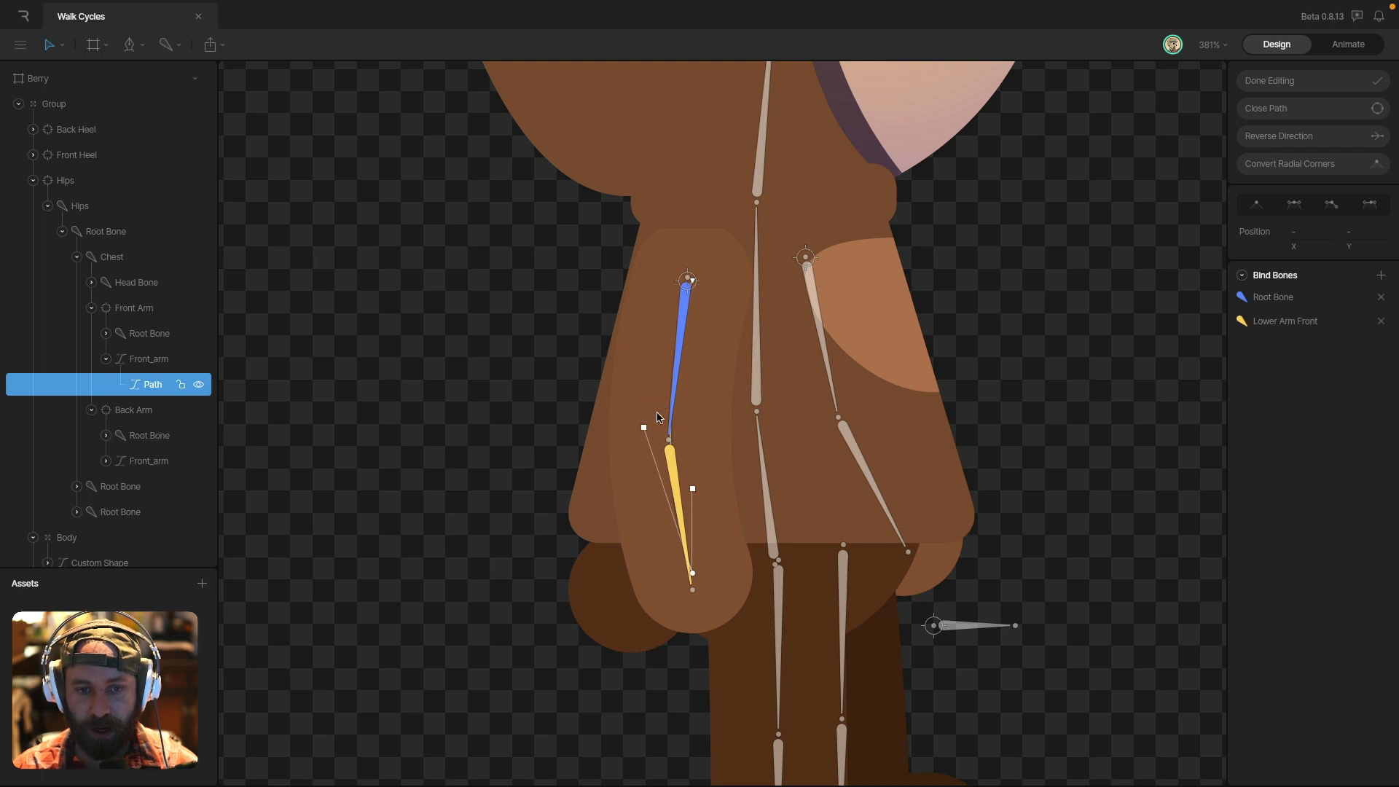
# - Examine the bone weights of the arm path's lowest vertex and its incoming handle, and leave vertex editing
pyautogui.click(693, 573)
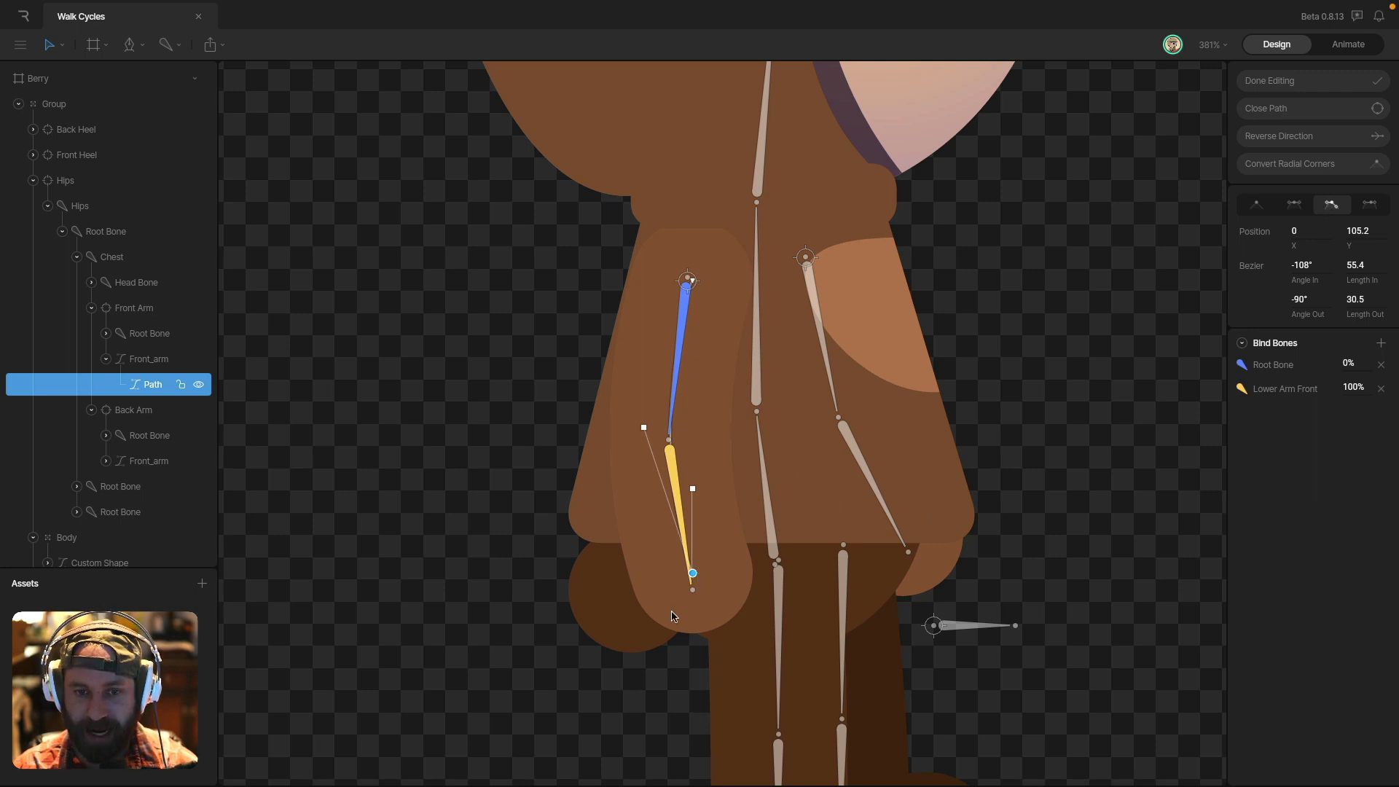
pyautogui.click(644, 429)
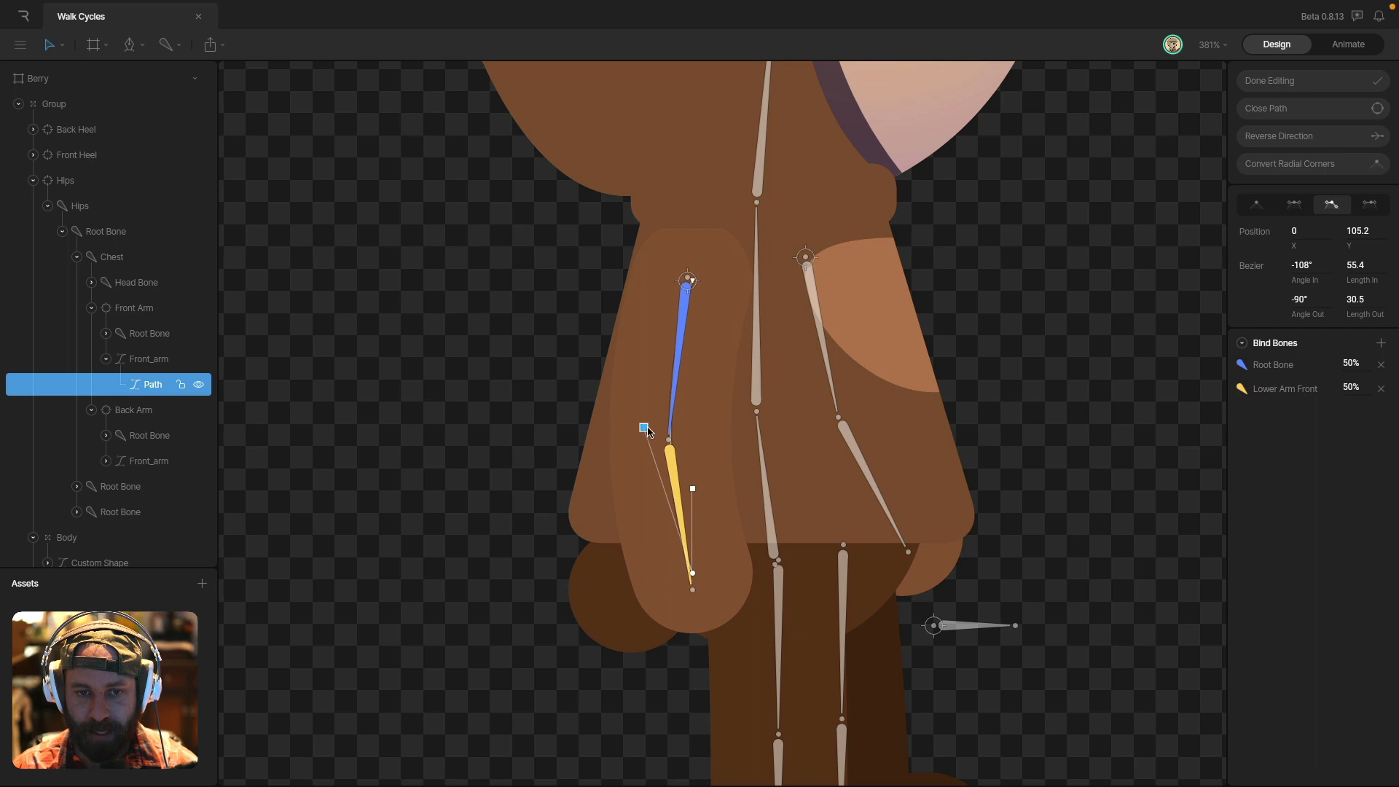
pyautogui.scroll(-5, 686, 503)
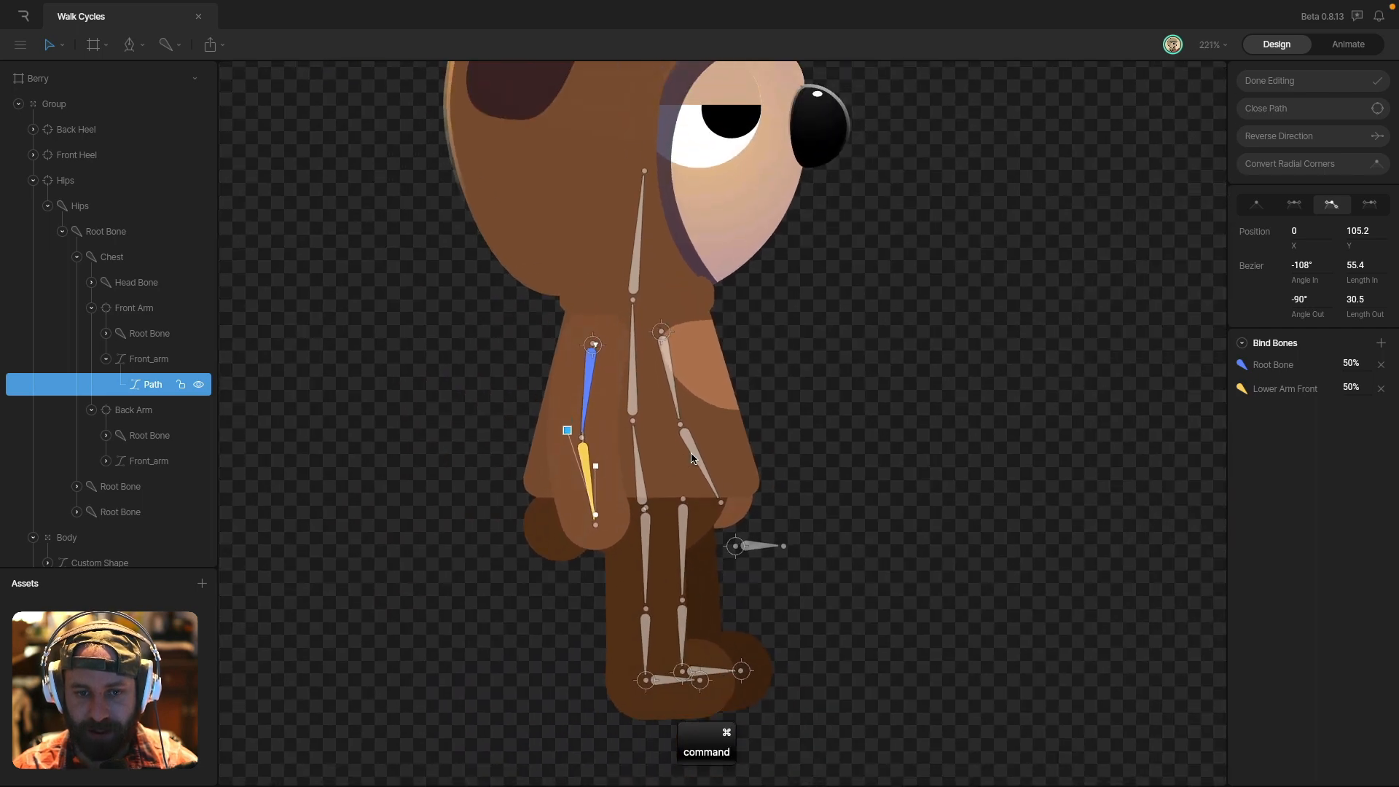
pyautogui.click(951, 470)
pyautogui.press('Escape')
pyautogui.scroll(-5, 940, 466)
pyautogui.scroll(3, 919, 461)
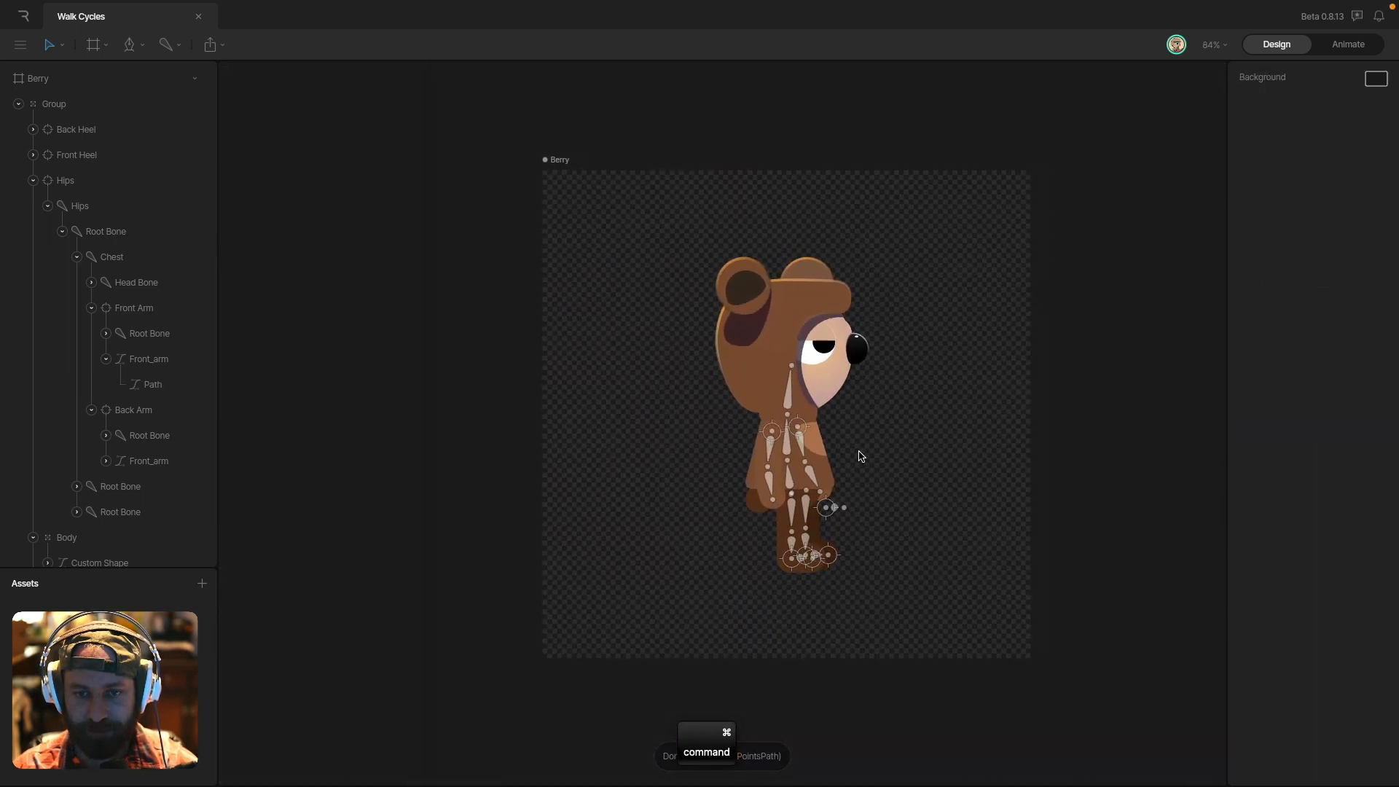
pyautogui.hscroll(3, 914, 459)
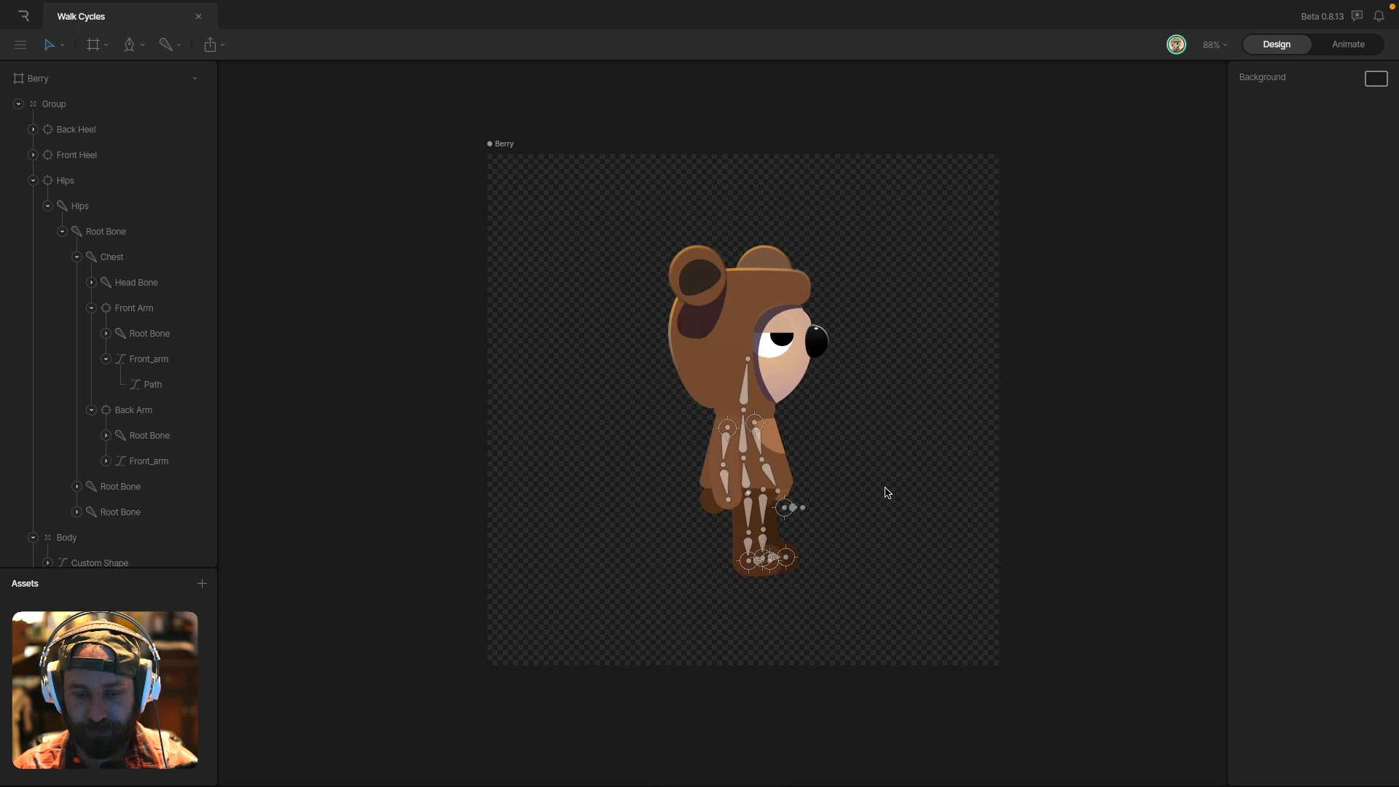
pyautogui.scroll(1, 889, 496)
pyautogui.scroll(2, 874, 493)
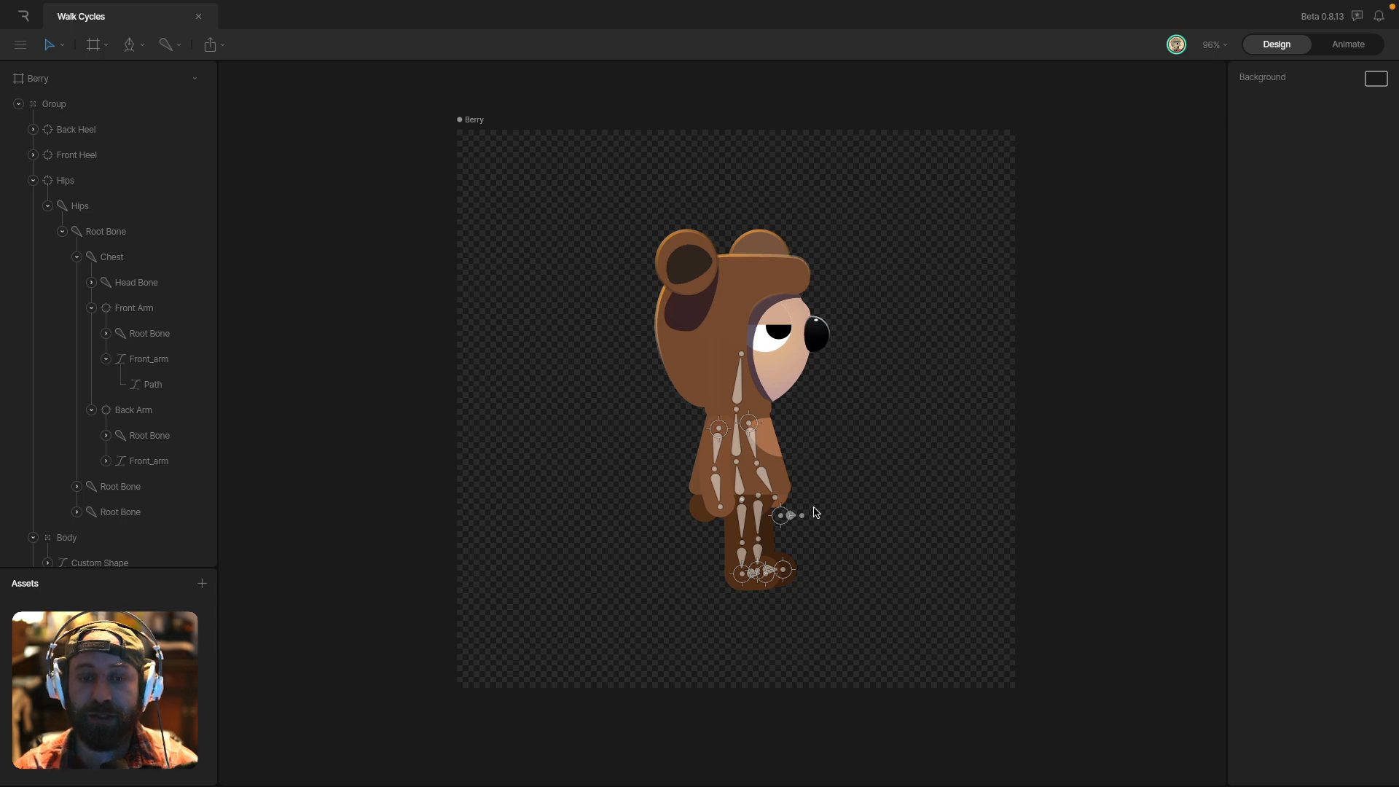
pyautogui.press('super')
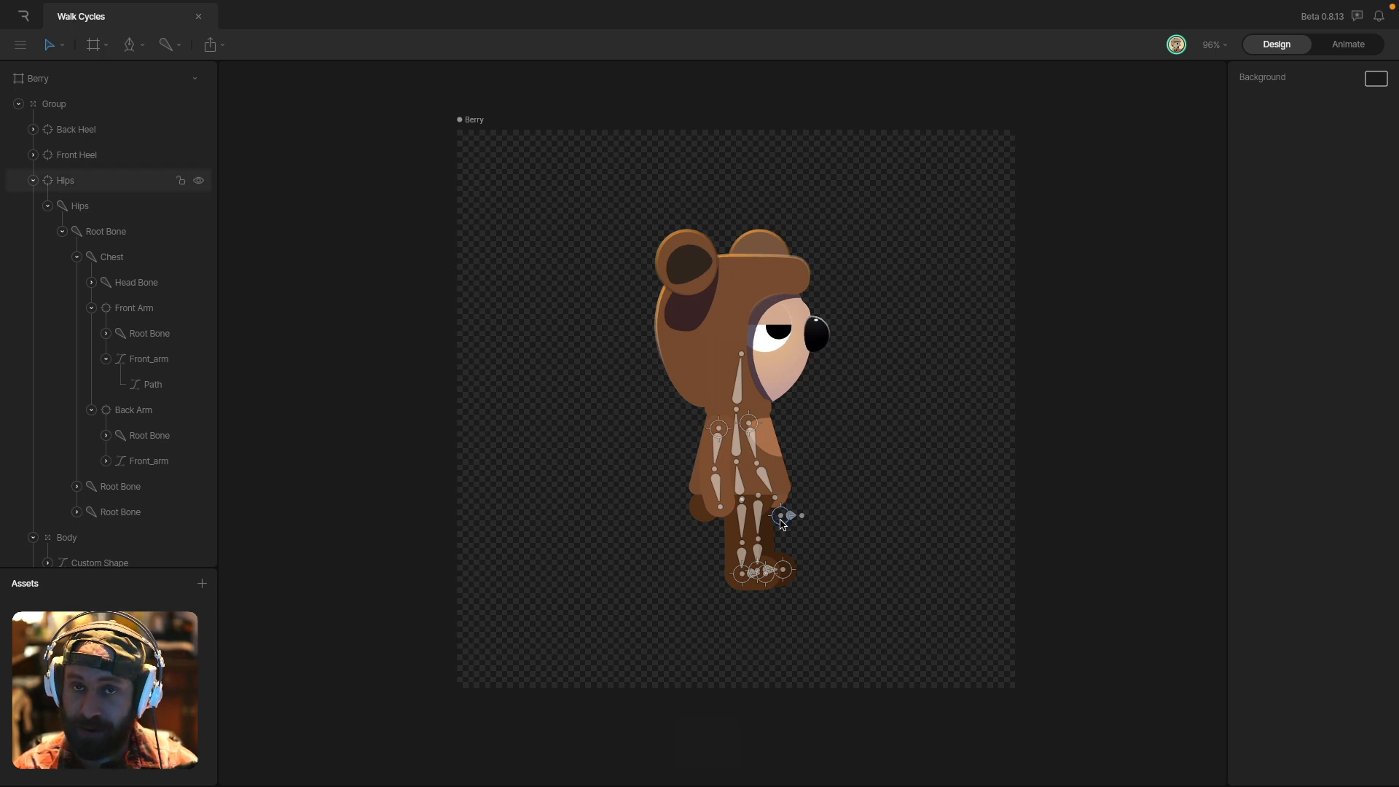
# - Try a slight rotation of the Chest bone, and undo it
pyautogui.scroll(5, 782, 525)
pyautogui.scroll(3, 775, 518)
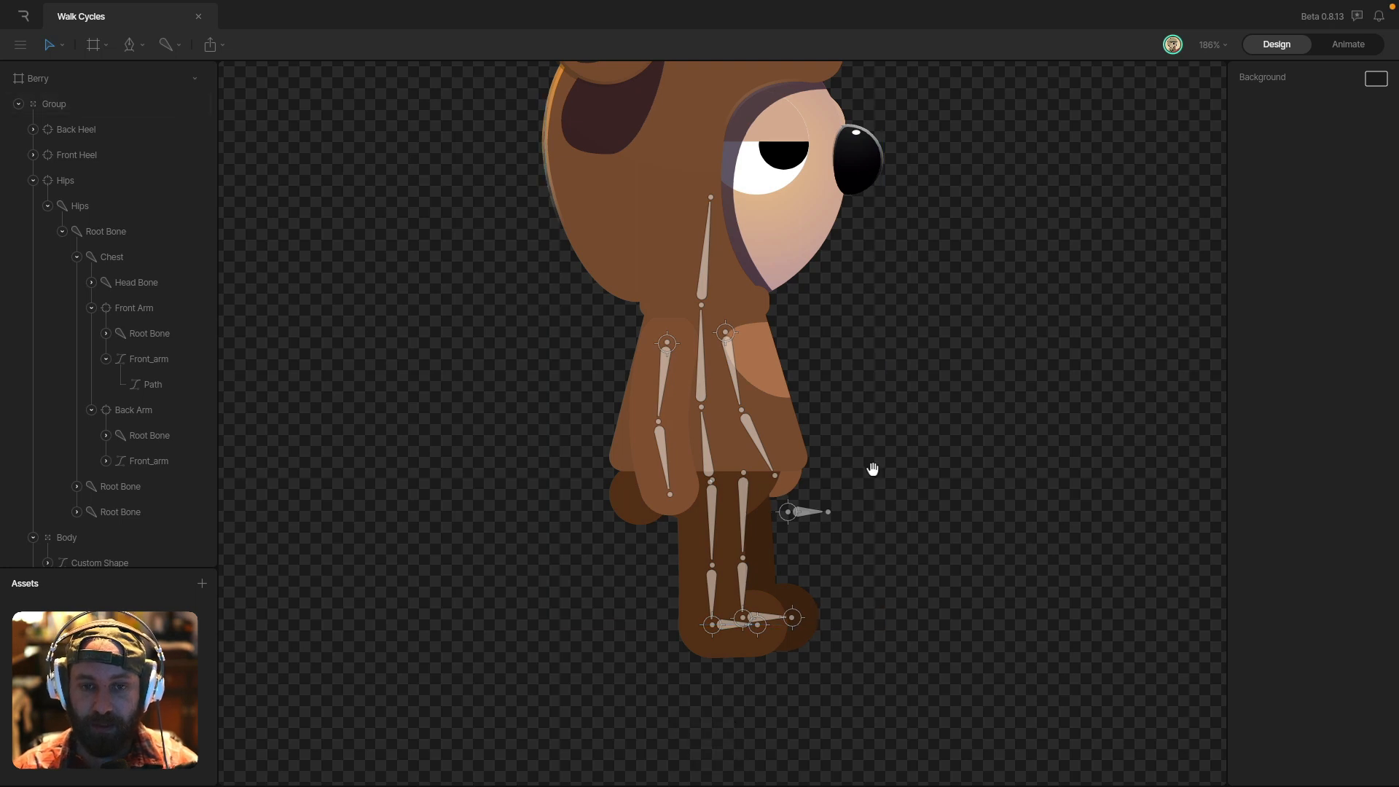
pyautogui.scroll(1, 874, 478)
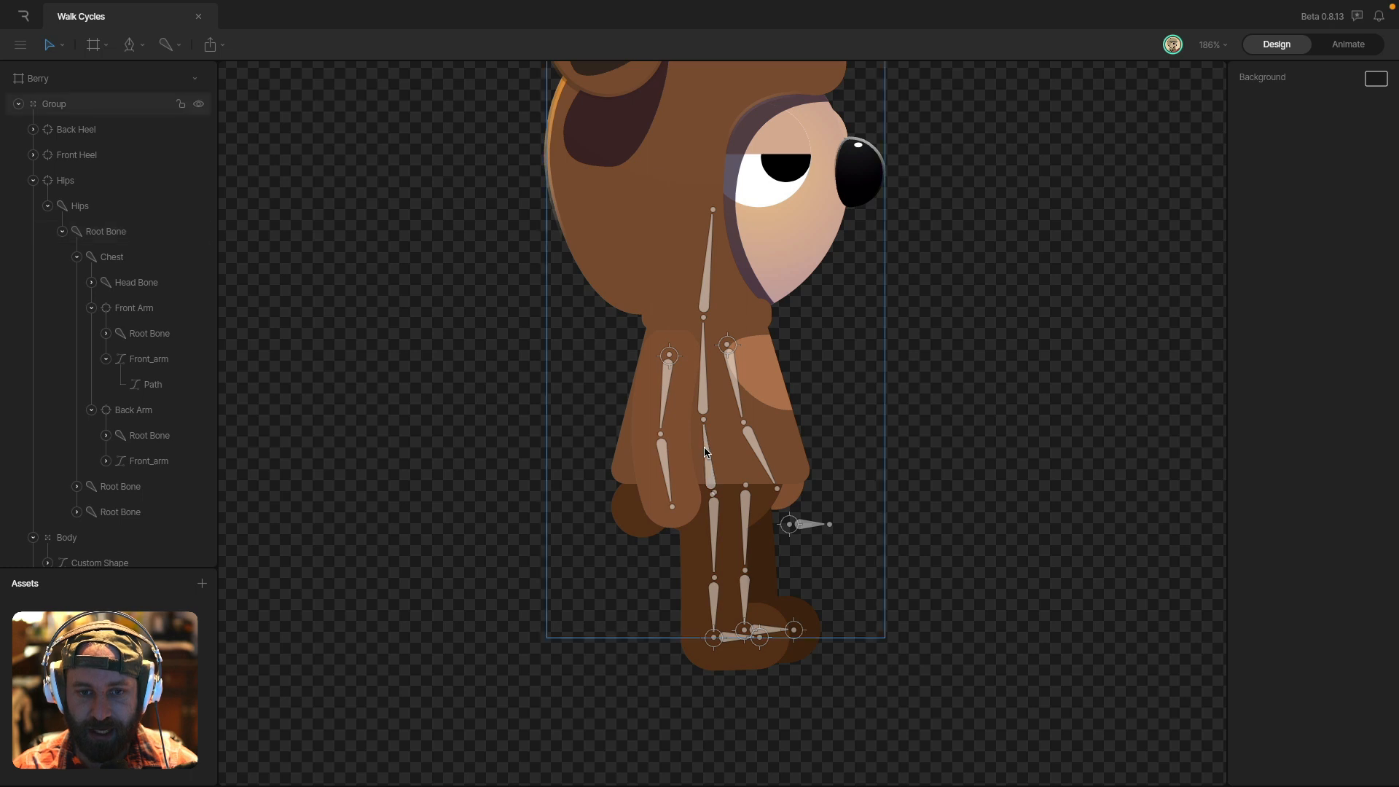
pyautogui.click(704, 402)
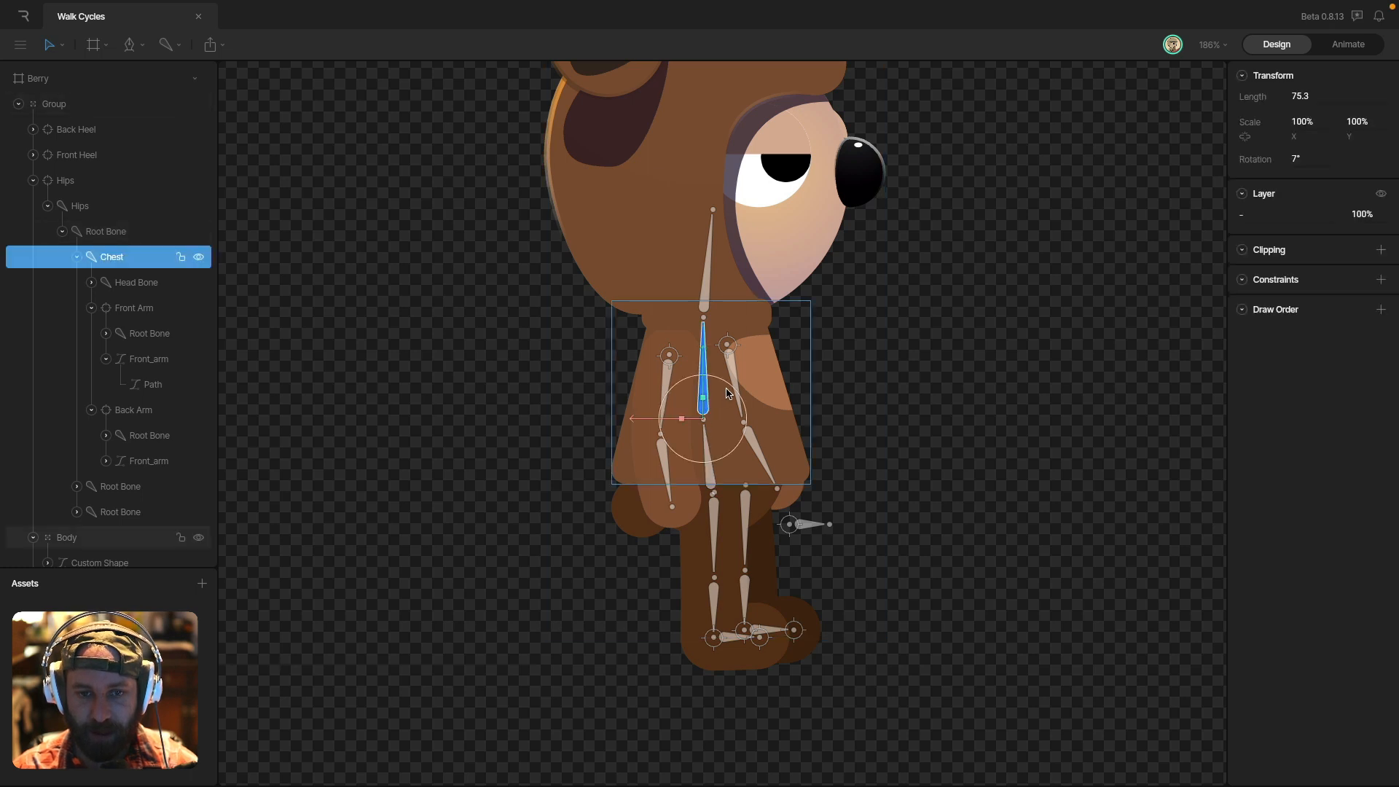
pyautogui.moveTo(726, 393); pyautogui.dragTo(736, 379)
pyautogui.hotkey('ctrl', 'z')
# - Try tilting the head bone to about 30°, undo it, and check the Head group nested under that bone
pyautogui.click(733, 282)
pyautogui.moveTo(732, 282); pyautogui.dragTo(745, 309)
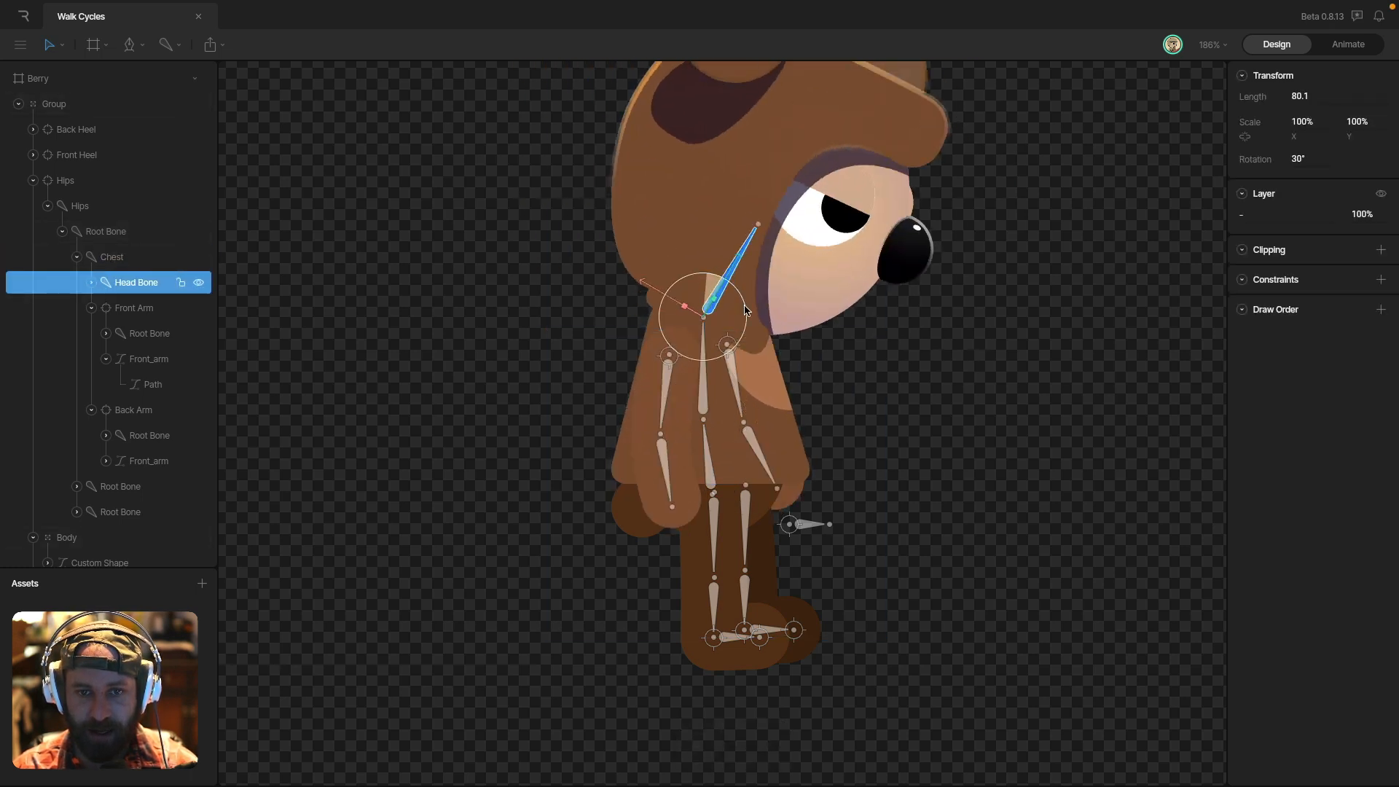
pyautogui.hotkey('ctrl', 'z')
pyautogui.hotkey('ctrl', 'z')
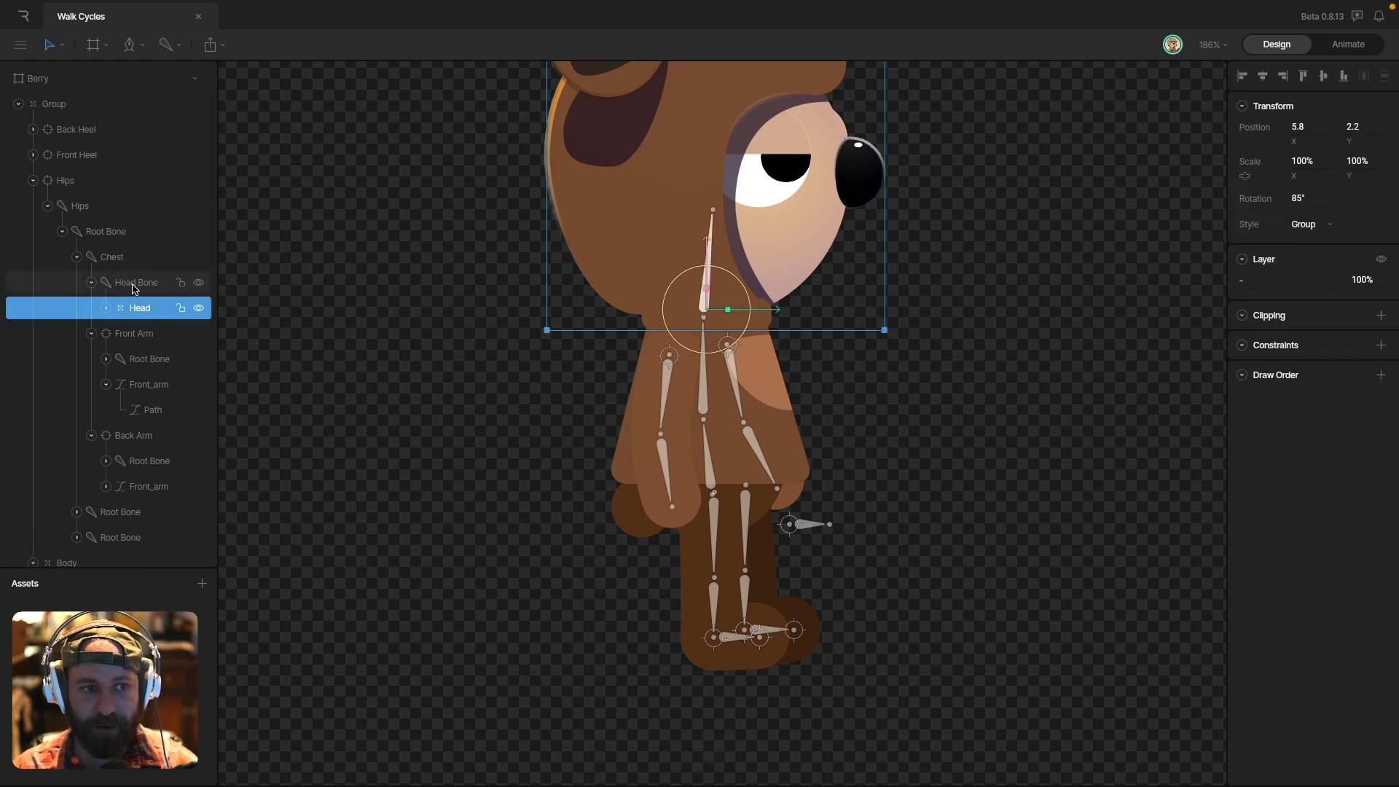
pyautogui.click(923, 390)
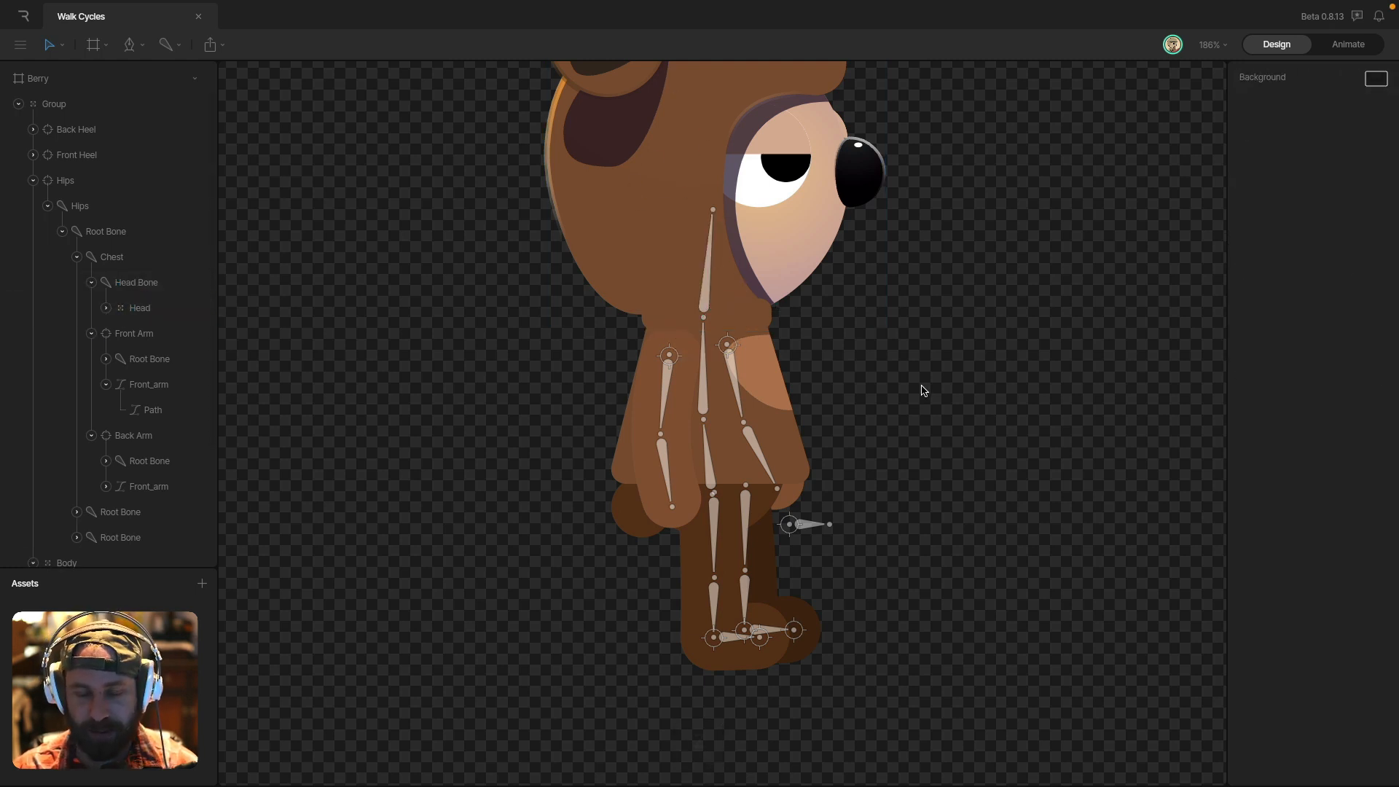
# - Check the Body shape, try rotating the Chest bone to about 22°, and undo the rotation
pyautogui.keyDown('super'); pyautogui.click(707, 368); pyautogui.keyUp('super')
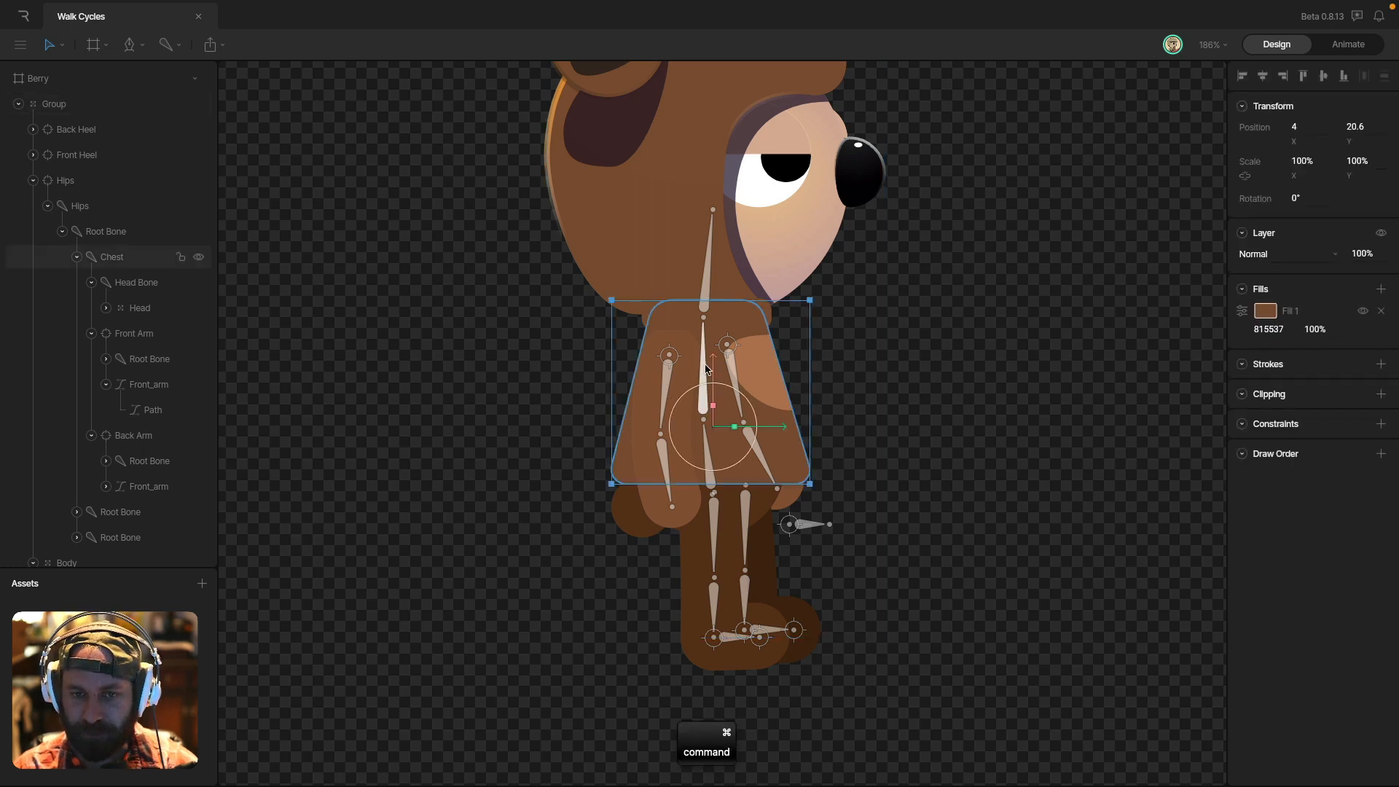
pyautogui.click(707, 368)
pyautogui.moveTo(710, 374); pyautogui.dragTo(777, 378)
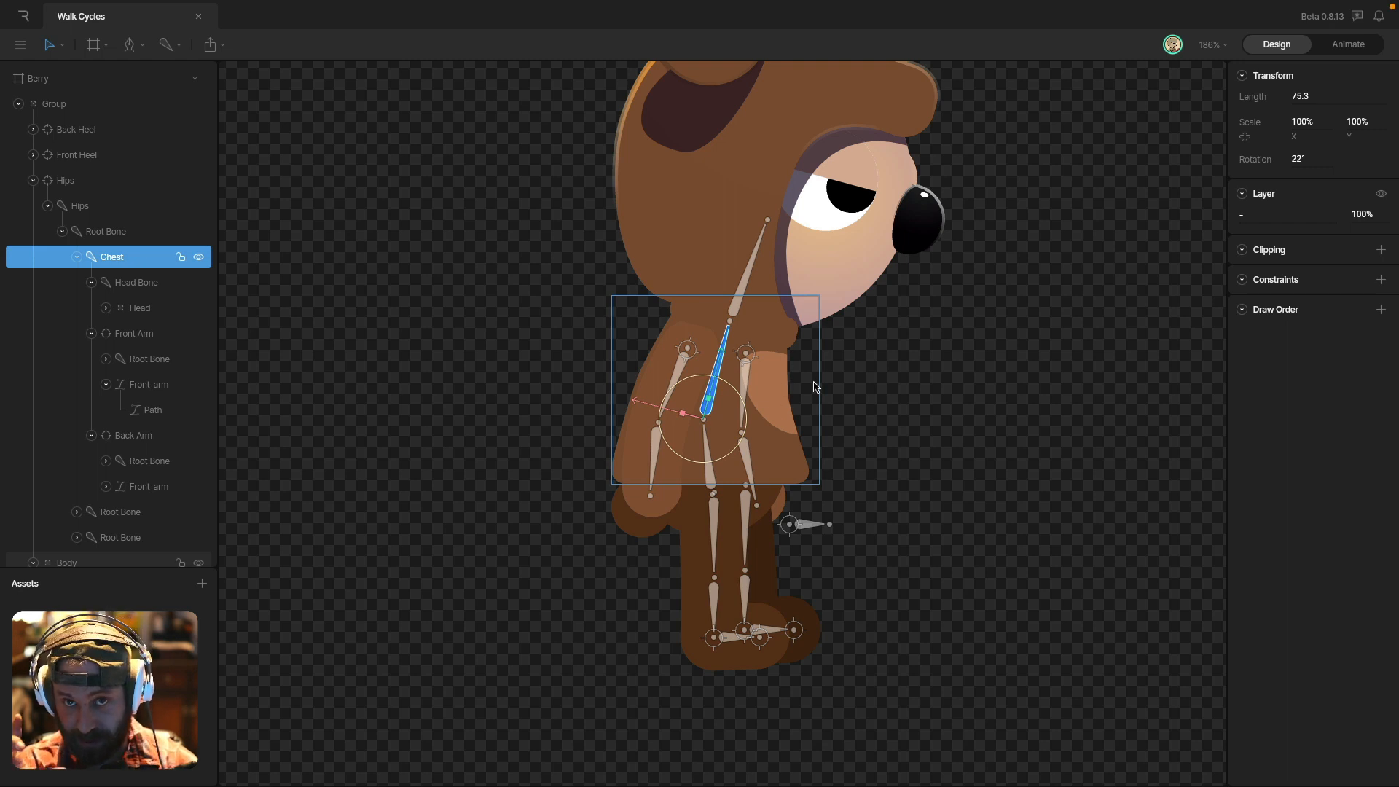
pyautogui.press('super+z')
pyautogui.press('super+z')
pyautogui.press('super+z')
pyautogui.press('super+z')
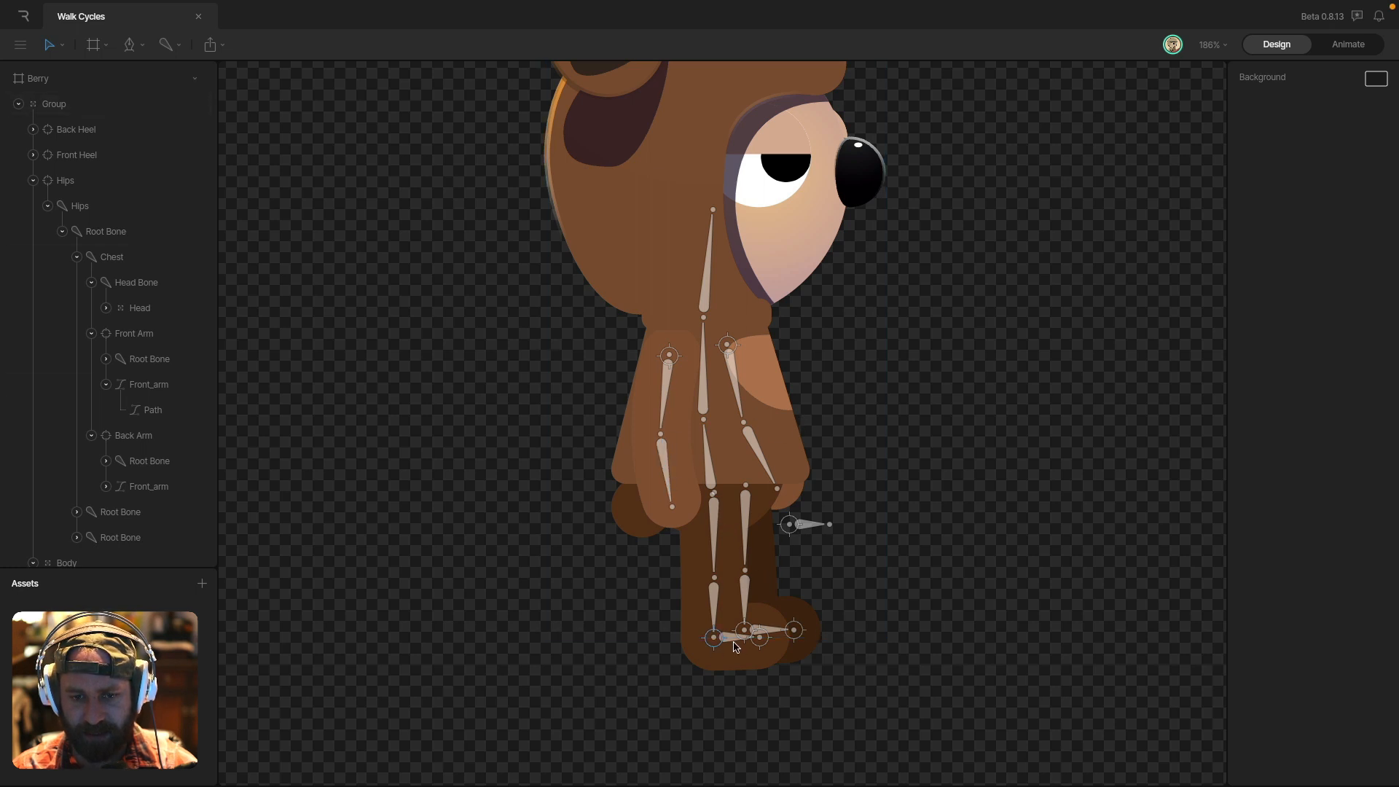
# - Test the leg bend by lowering the Hips target to about Y 566.8, and undo the move
pyautogui.hscroll(2, 937, 534)
pyautogui.click(735, 537)
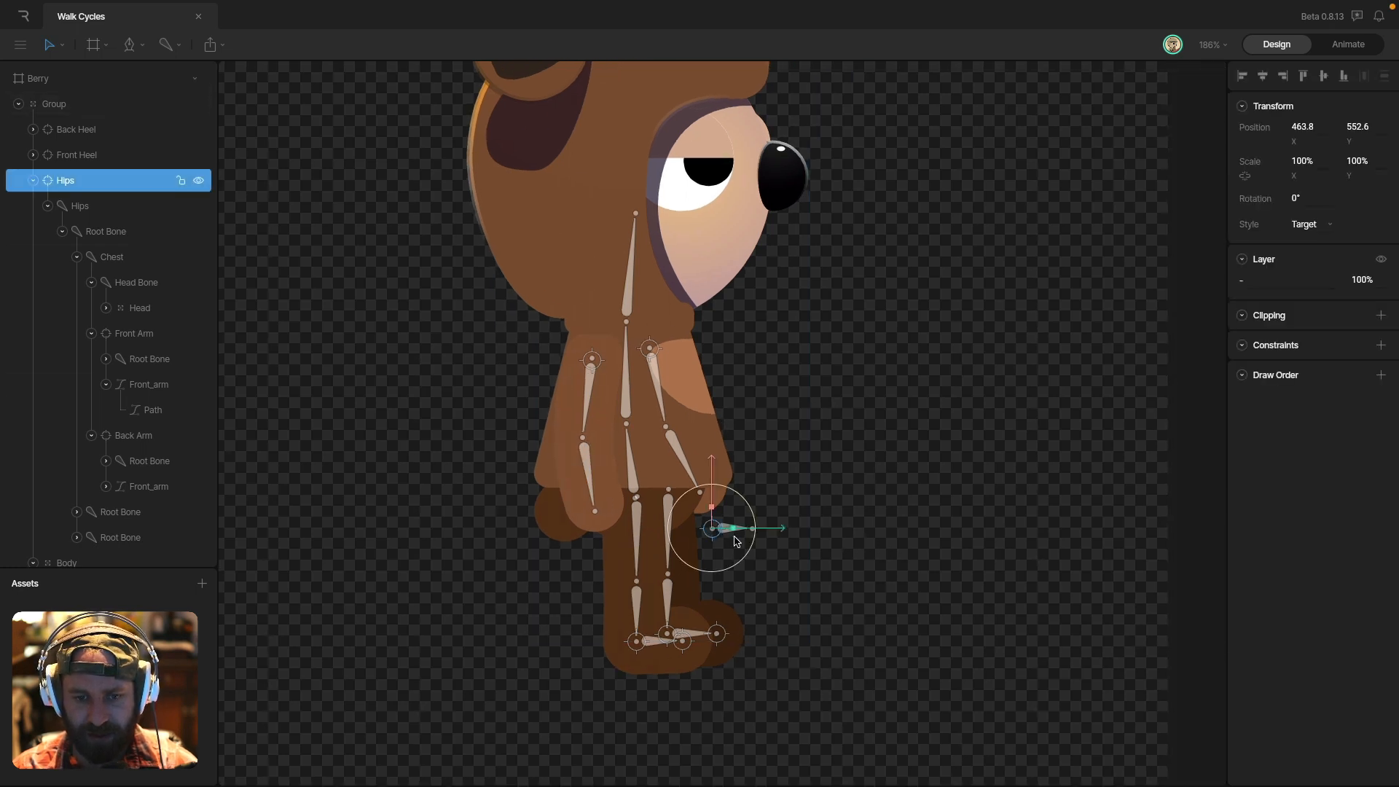
pyautogui.moveTo(715, 461)
pyautogui.mouseDown()
pyautogui.moveTo(718, 503)
pyautogui.moveTo(715, 457)
pyautogui.moveTo(715, 481)
pyautogui.mouseUp()
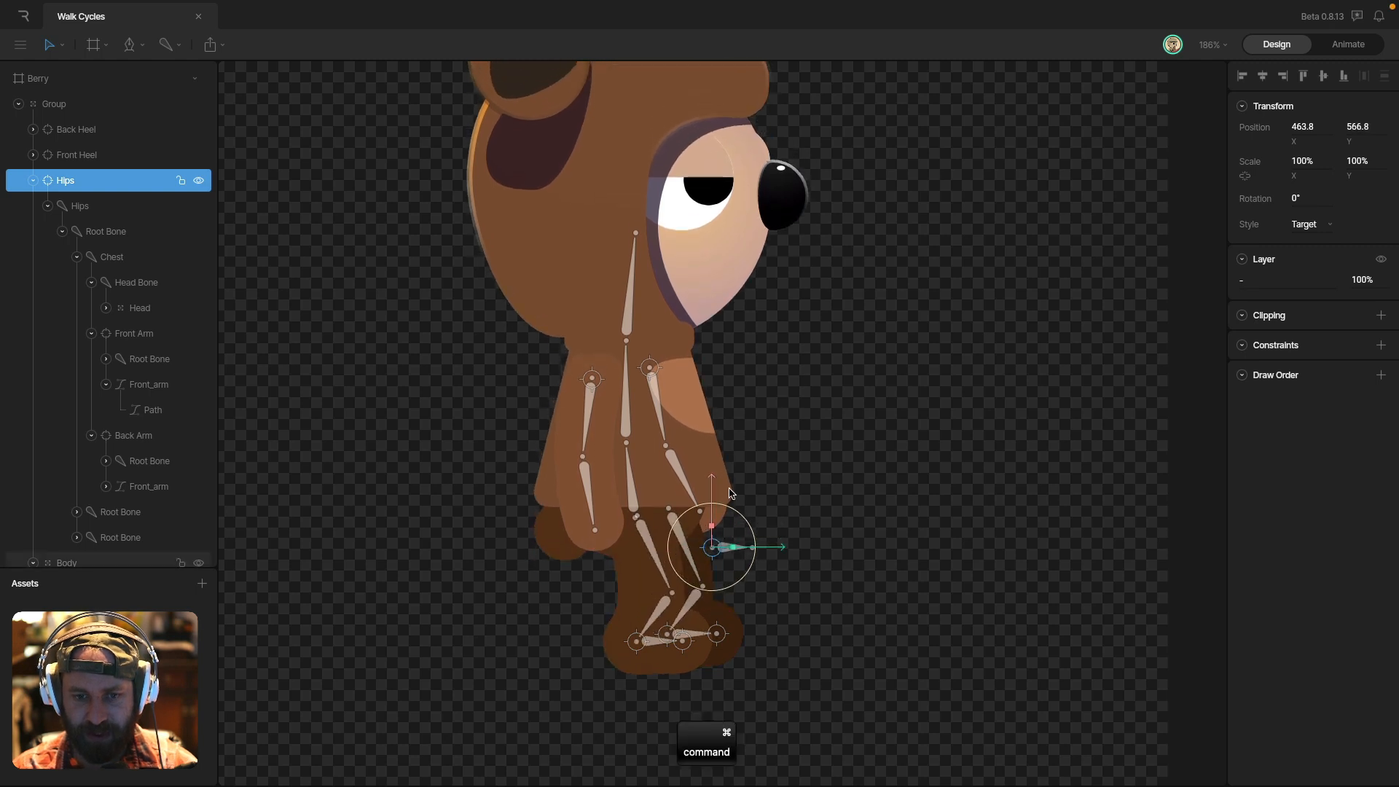
pyautogui.press('super+z')
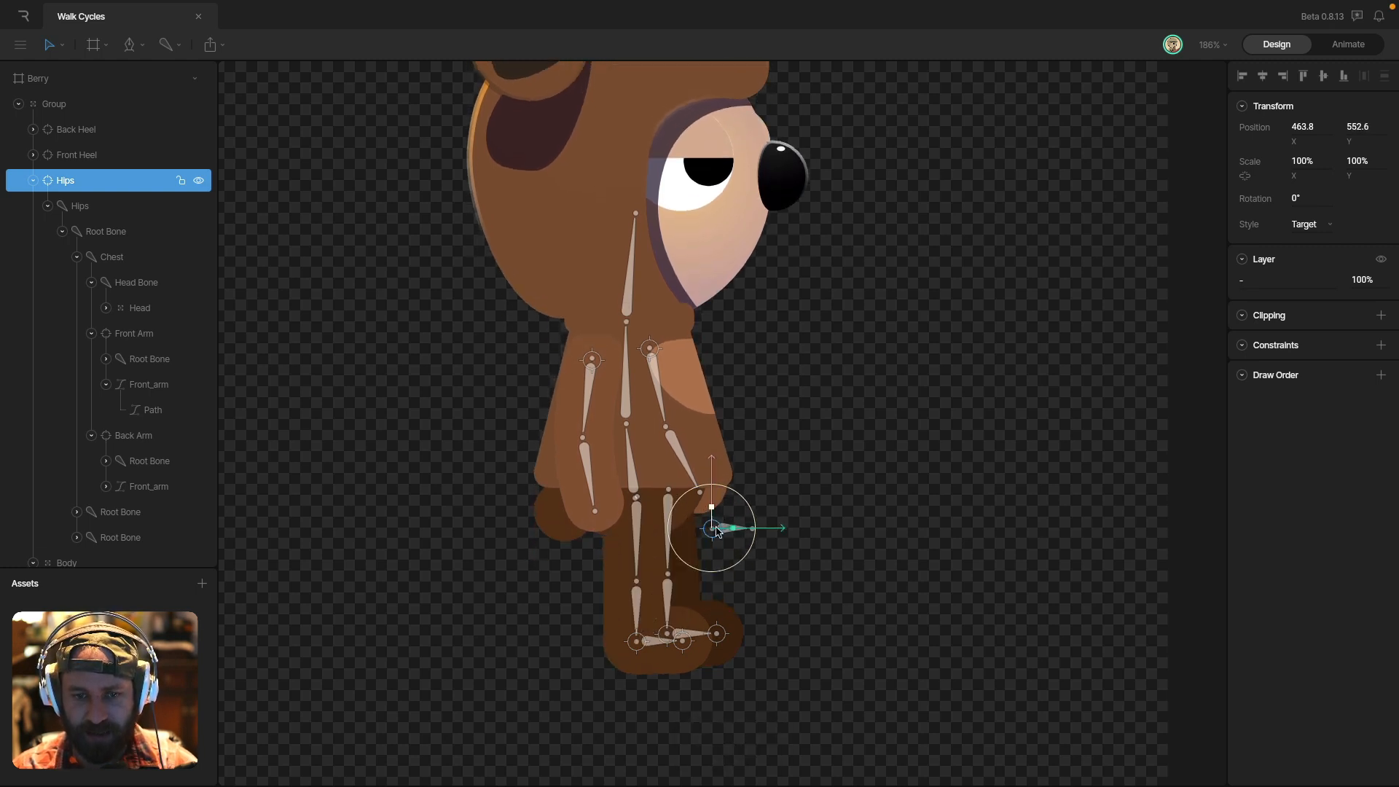
# - Try shifting the lower spine's root bone forward along its own axis to about X -43.5, Y -23.8
pyautogui.click(641, 496)
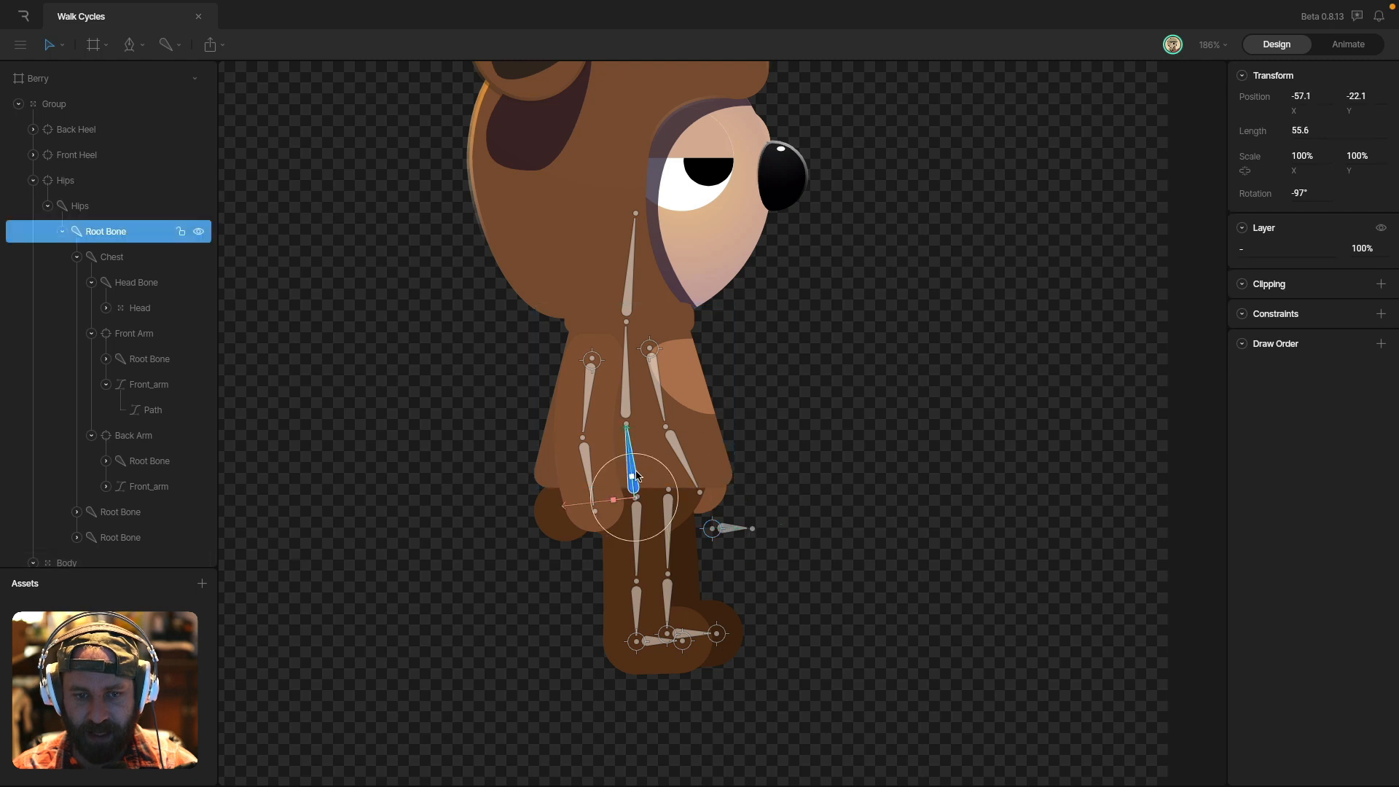
pyautogui.scroll(3, 637, 469)
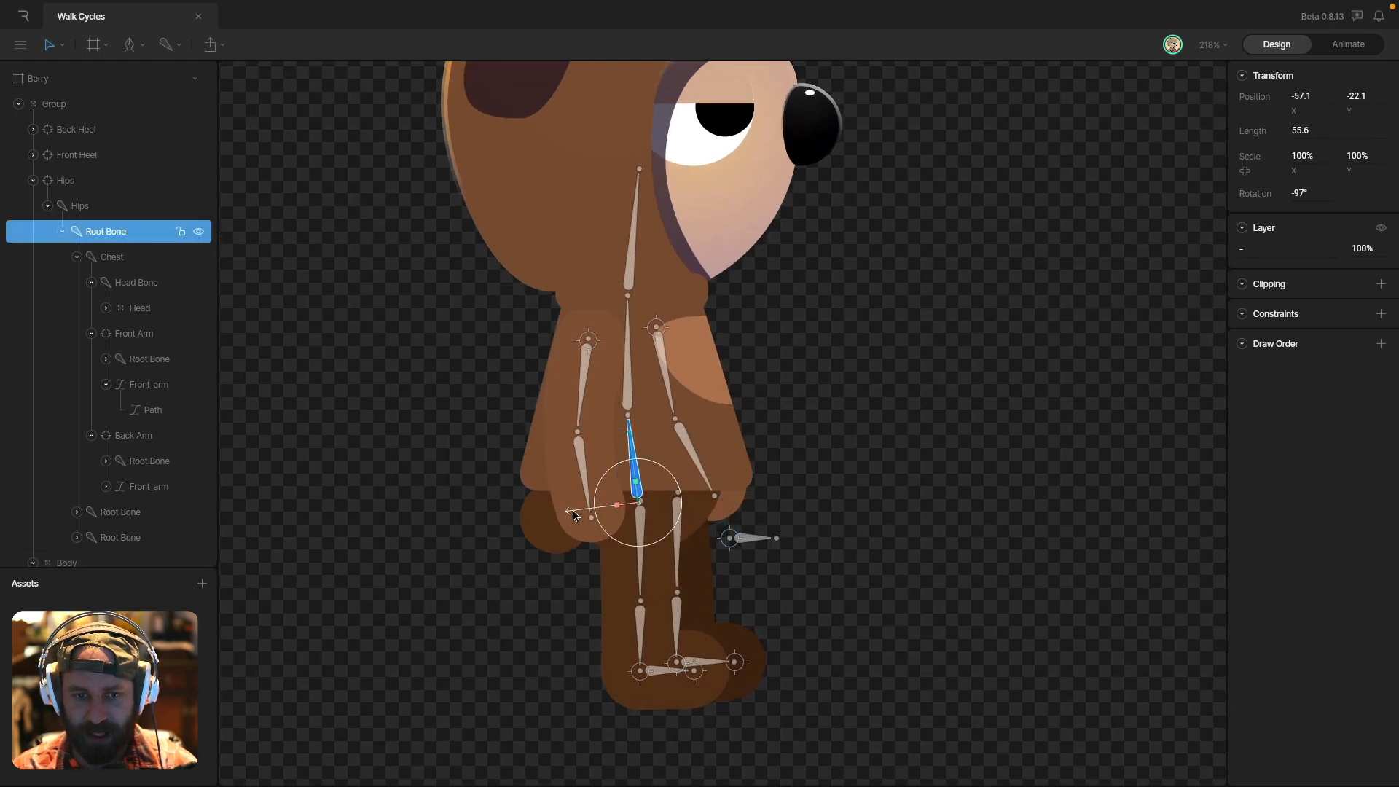
pyautogui.moveTo(575, 516); pyautogui.dragTo(607, 523)
pyautogui.press('super+z')
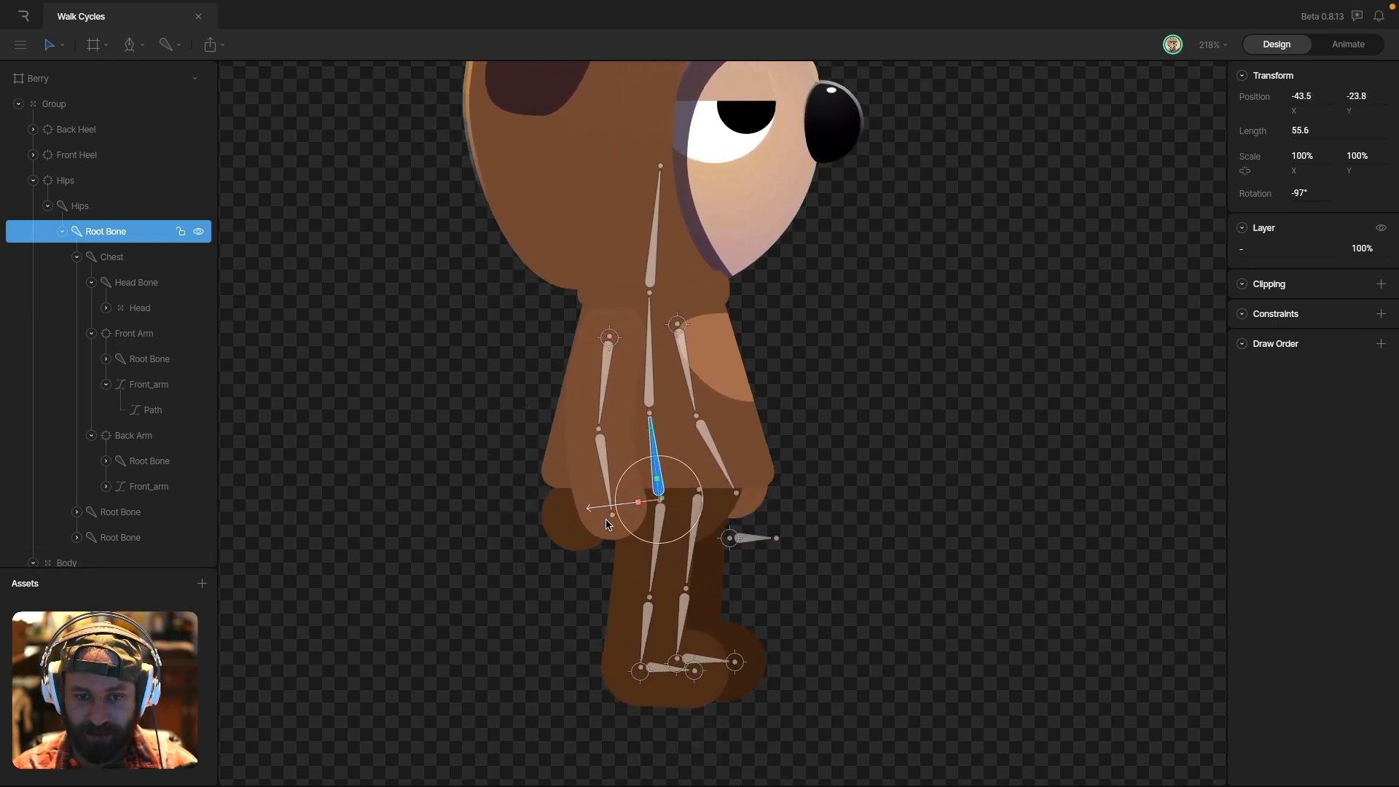
# - Undo the lower spine bone's shift, try raising the Hips target to about Y 548.1, and undo that move
pyautogui.press('super+z')
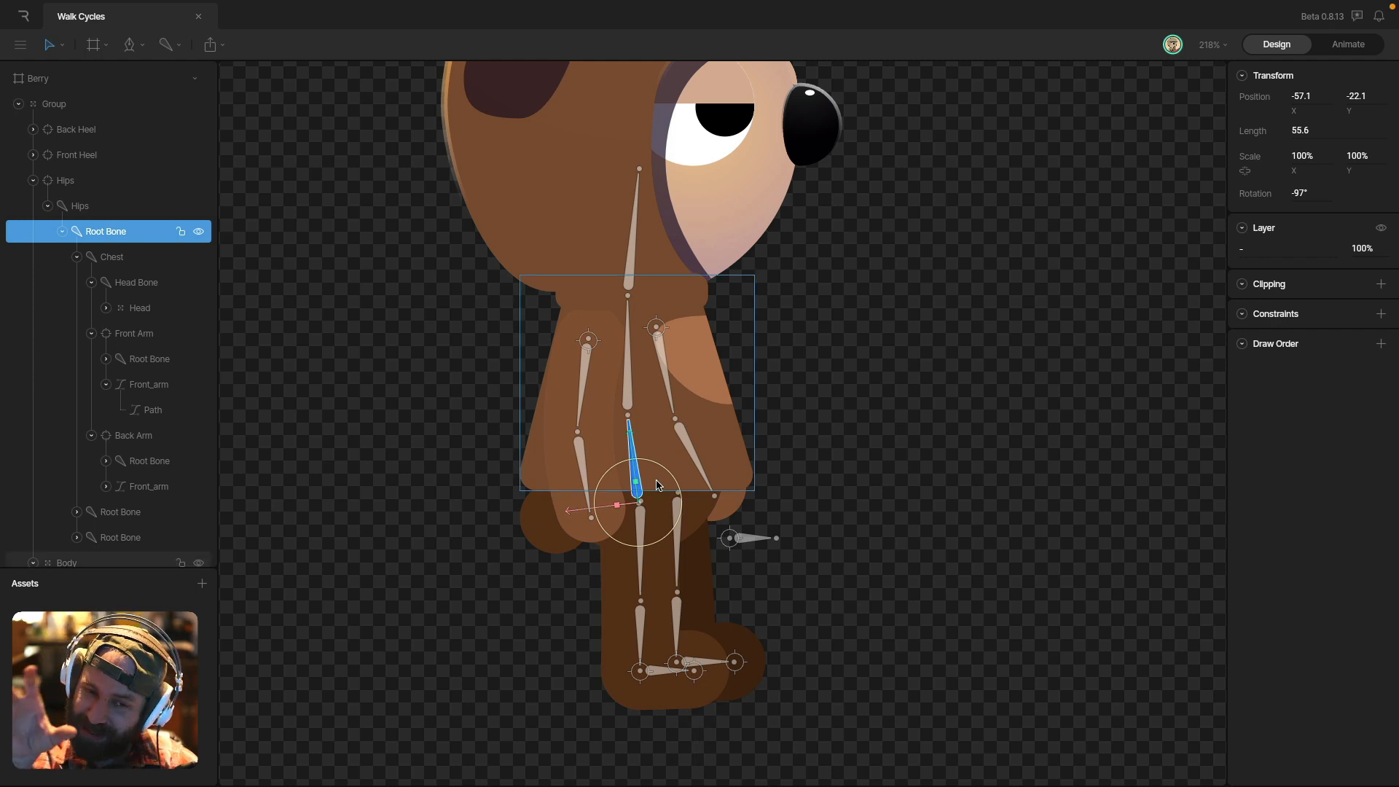
pyautogui.click(730, 538)
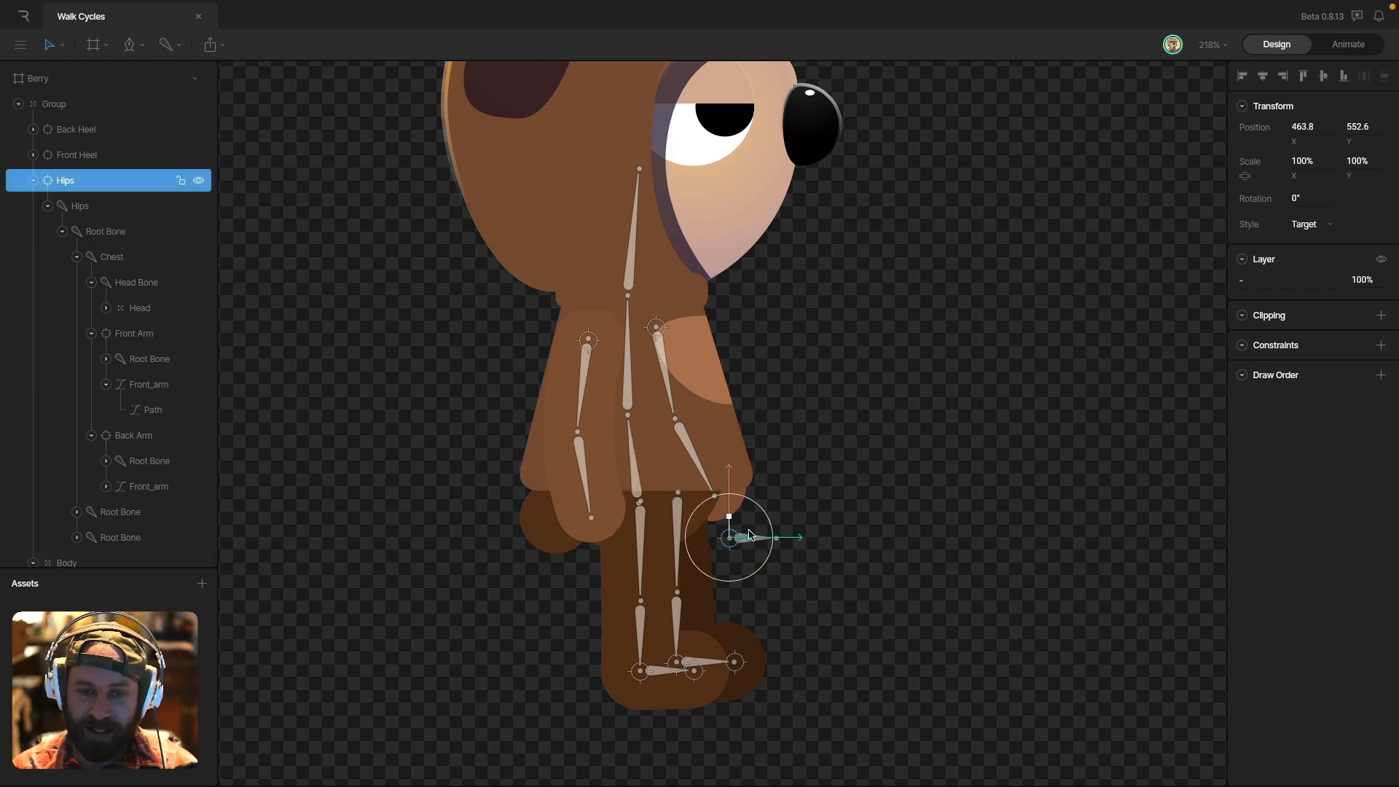
pyautogui.moveTo(800, 541)
pyautogui.mouseDown()
pyautogui.moveTo(842, 542)
pyautogui.moveTo(779, 542)
pyautogui.moveTo(853, 543)
pyautogui.moveTo(769, 542)
pyautogui.moveTo(851, 542)
pyautogui.moveTo(791, 542)
pyautogui.mouseUp()
pyautogui.press('super+z')
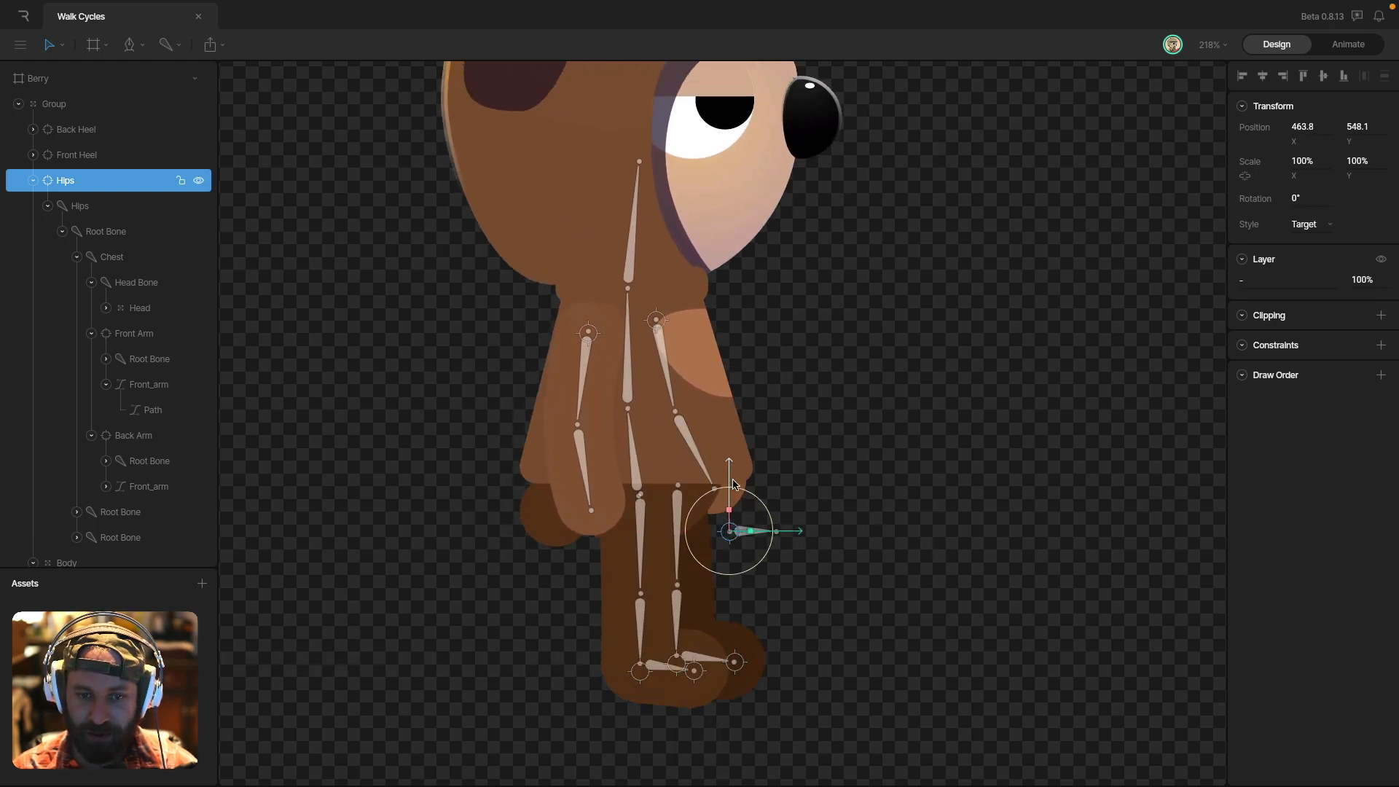
pyautogui.hscroll(2, 831, 510)
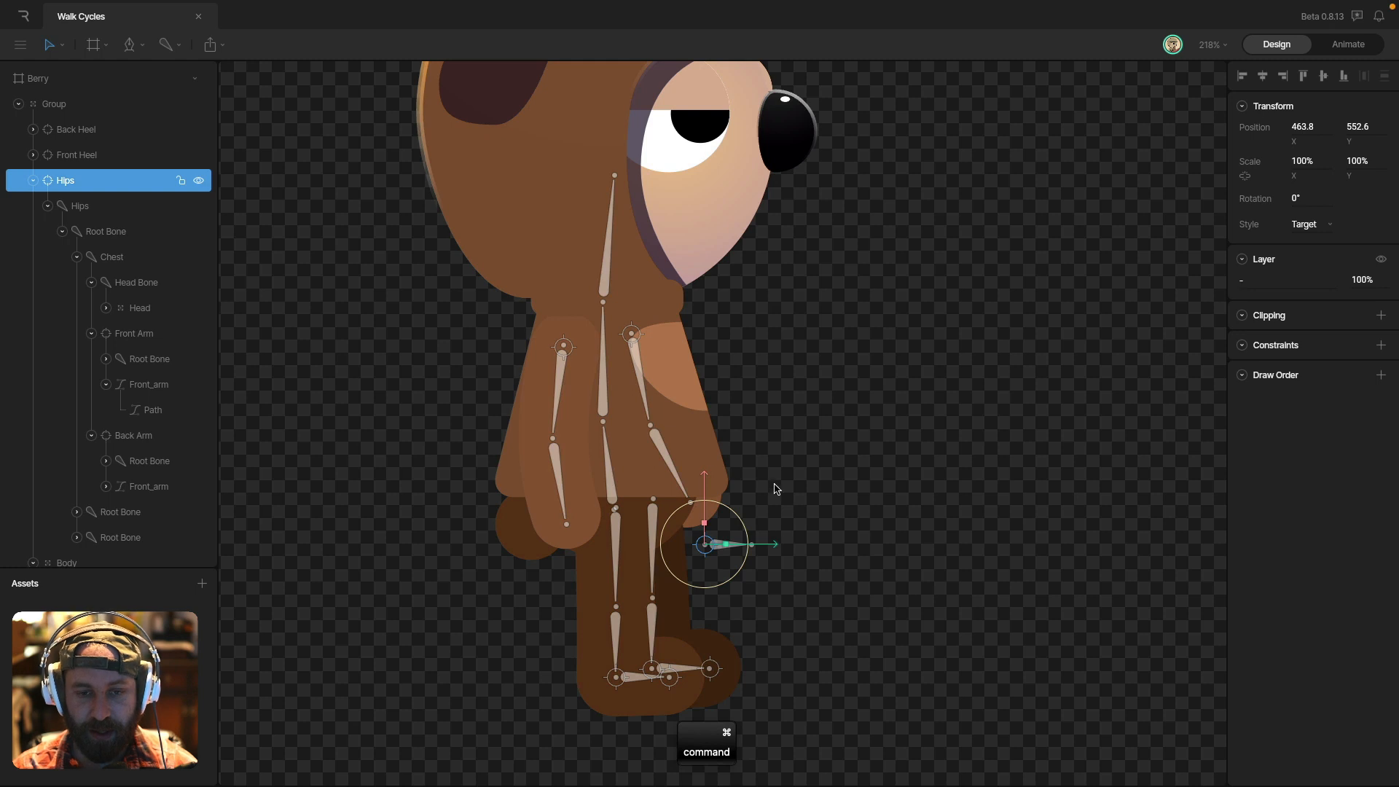
pyautogui.press('Escape')
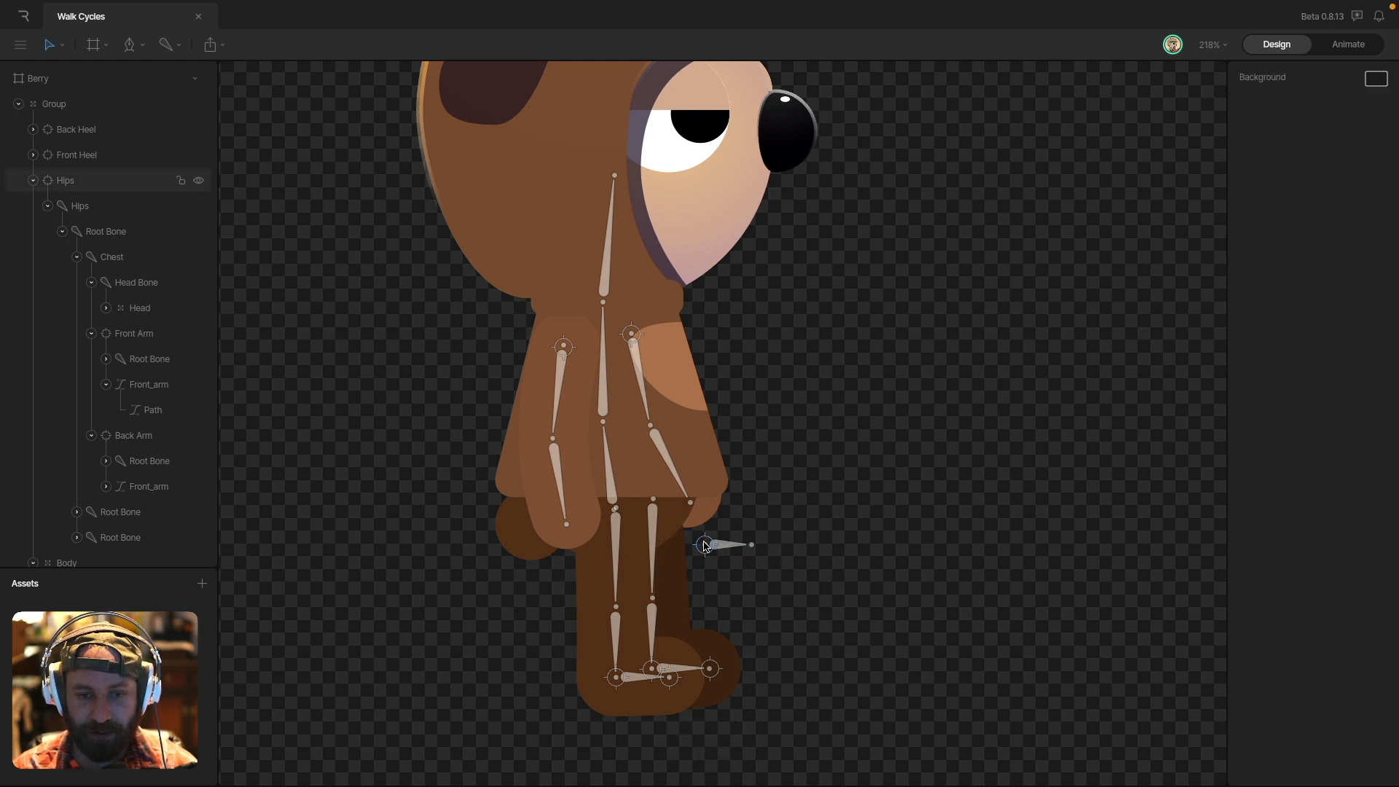
pyautogui.click(715, 547)
pyautogui.press('Escape')
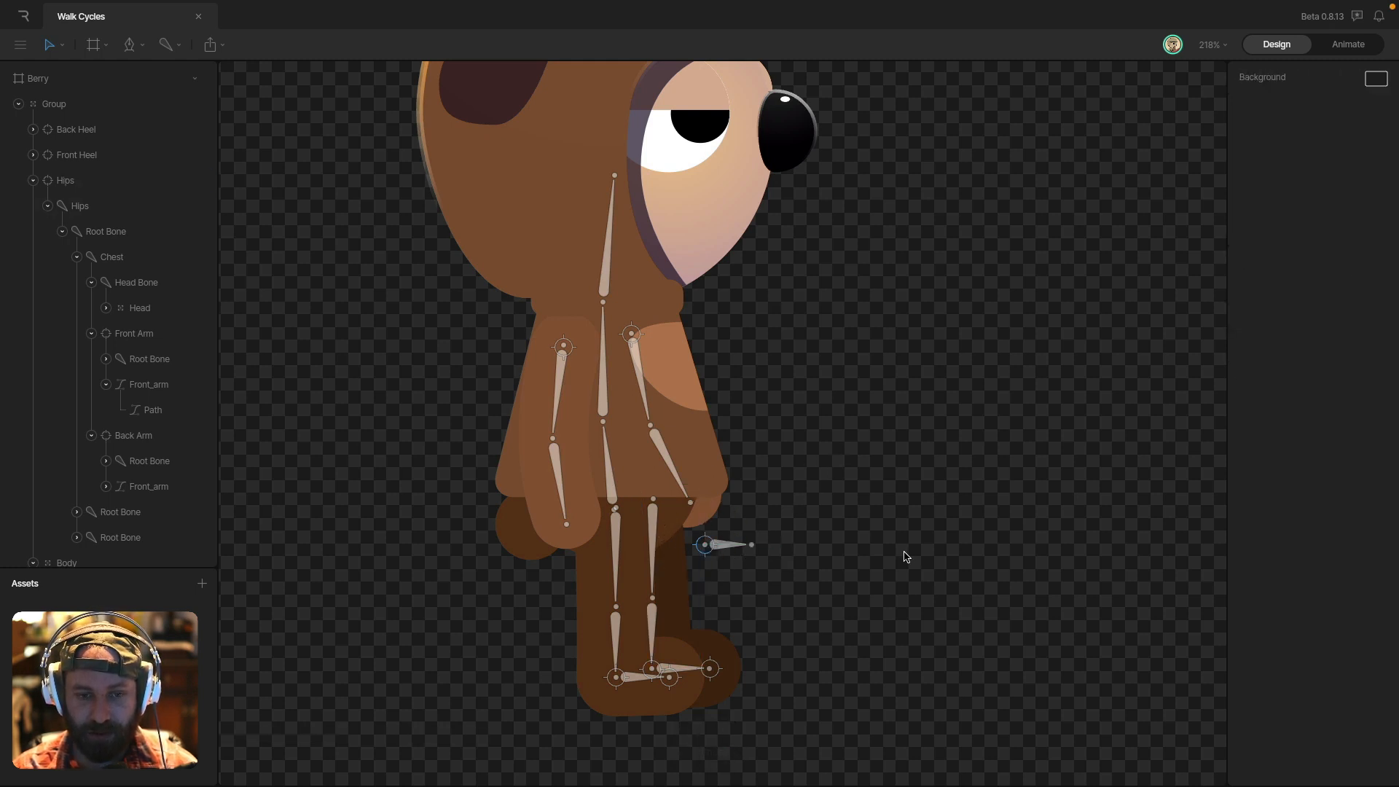
# - Switch to New Artboard, which holds the straight and L-shaped white limbs with bones
pyautogui.hscroll(5, 865, 586)
pyautogui.scroll(-5, 865, 587)
pyautogui.hscroll(10, 546, 566)
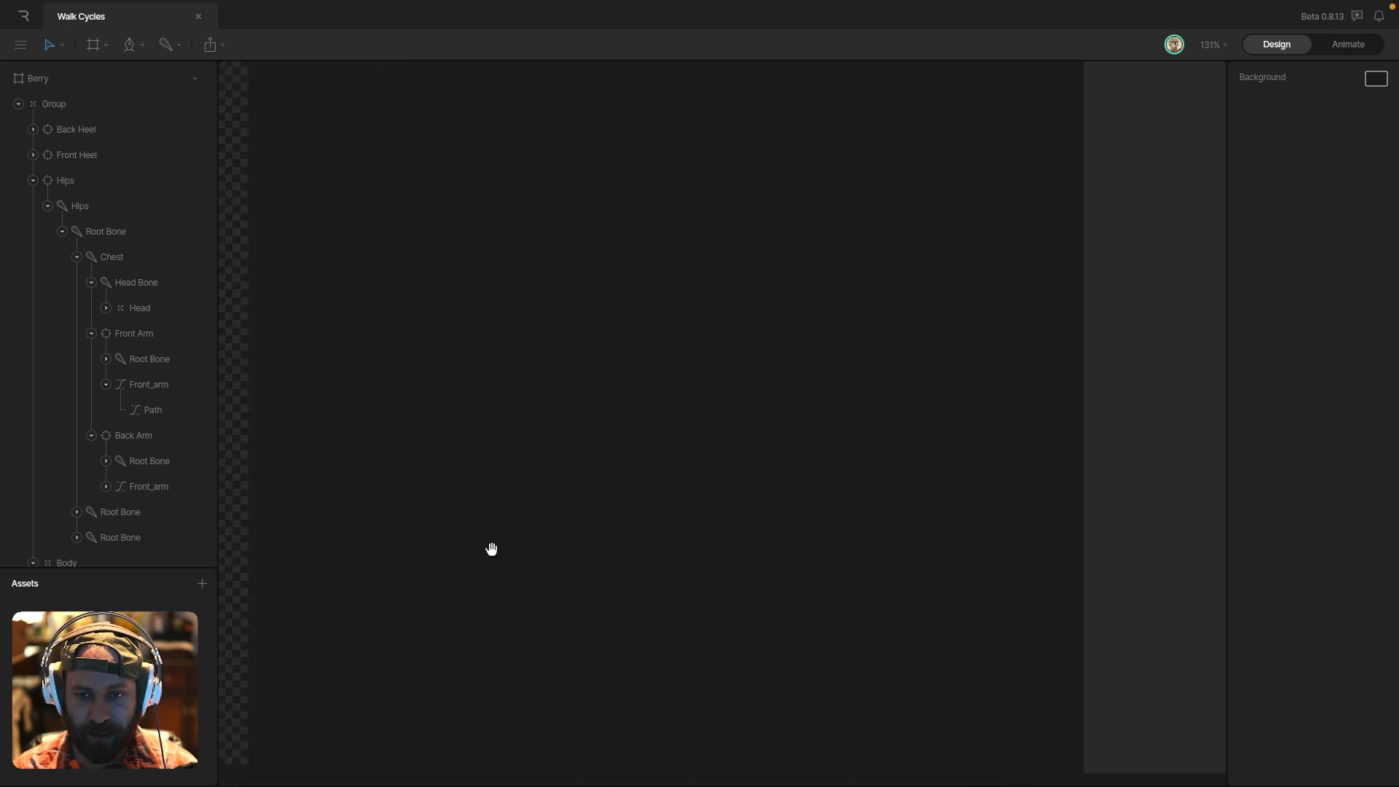
pyautogui.moveTo(490, 551); pyautogui.dragTo(631, 560)
pyautogui.hscroll(6, 484, 381)
pyautogui.scroll(1, 484, 382)
pyautogui.scroll(1, 501, 356)
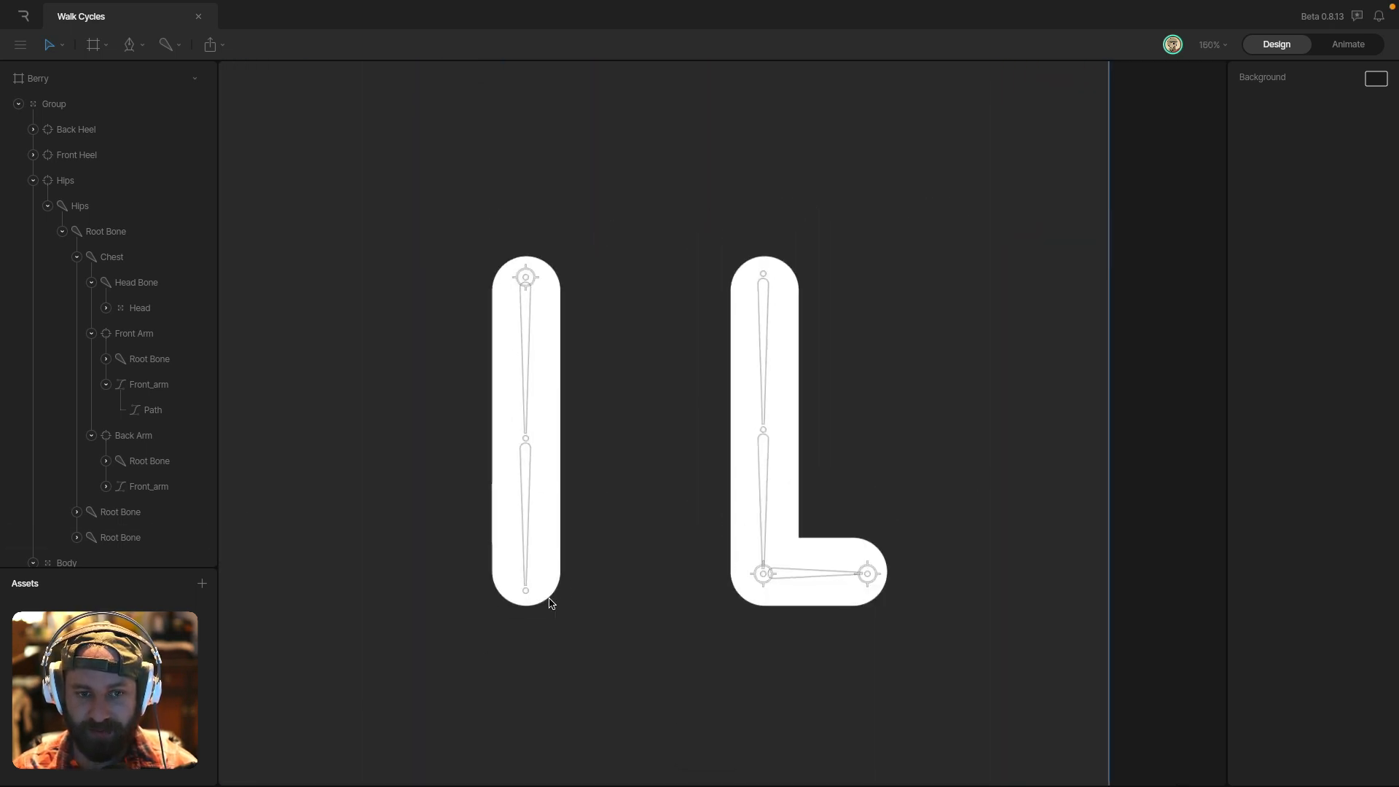
pyautogui.scroll(5, 490, 430)
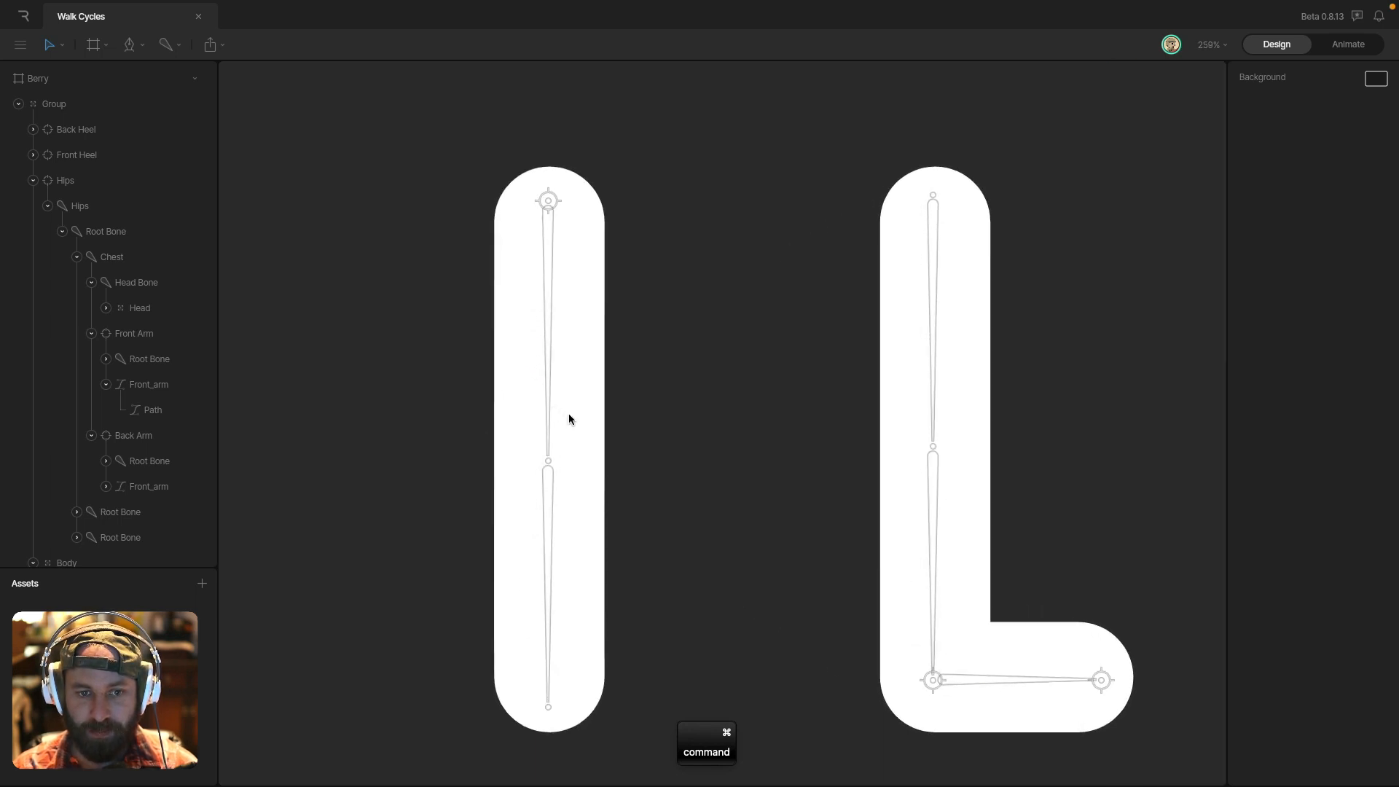
pyautogui.click(550, 427)
pyautogui.click(337, 165)
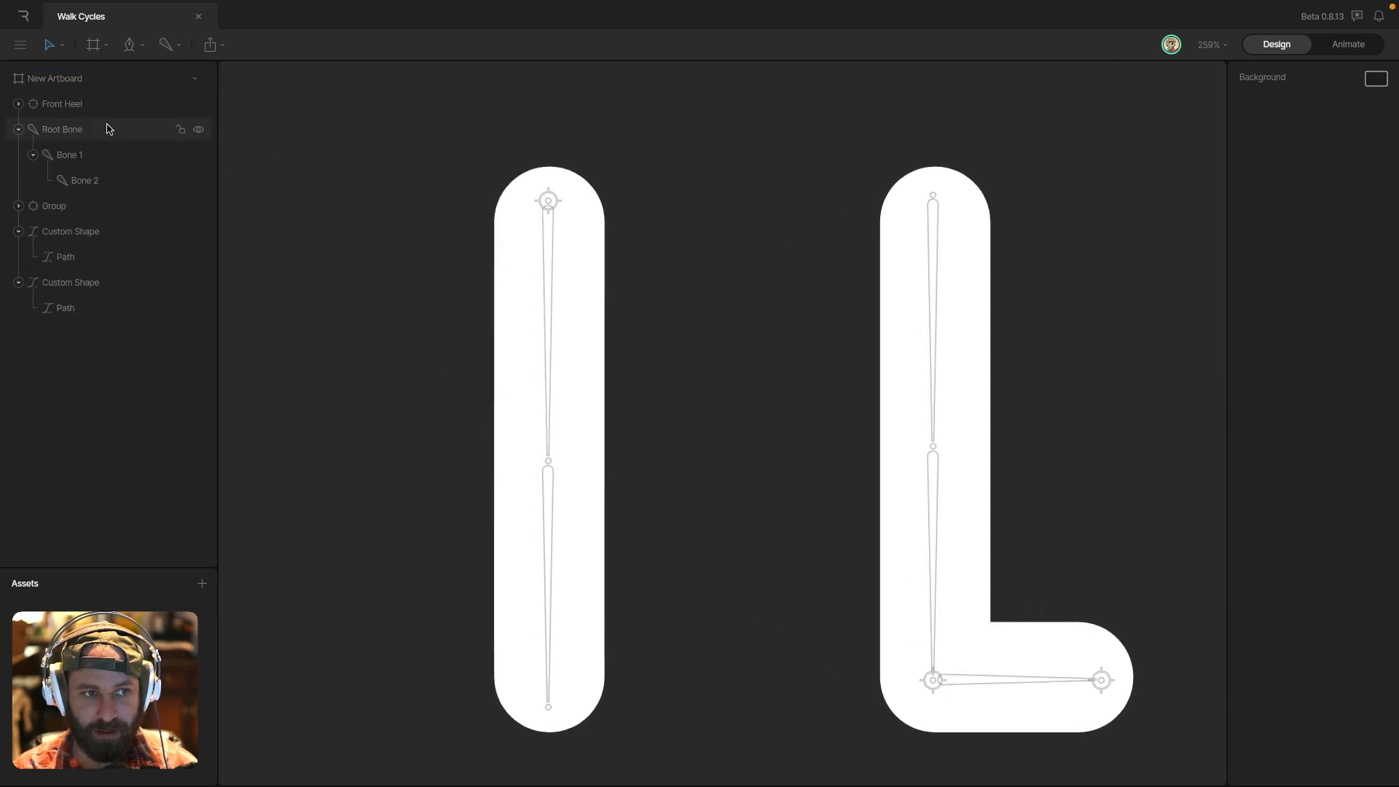
# - Open the straight limb's path for point editing, check the middle point's bone weights, and undo a test move of that point
pyautogui.click(108, 282)
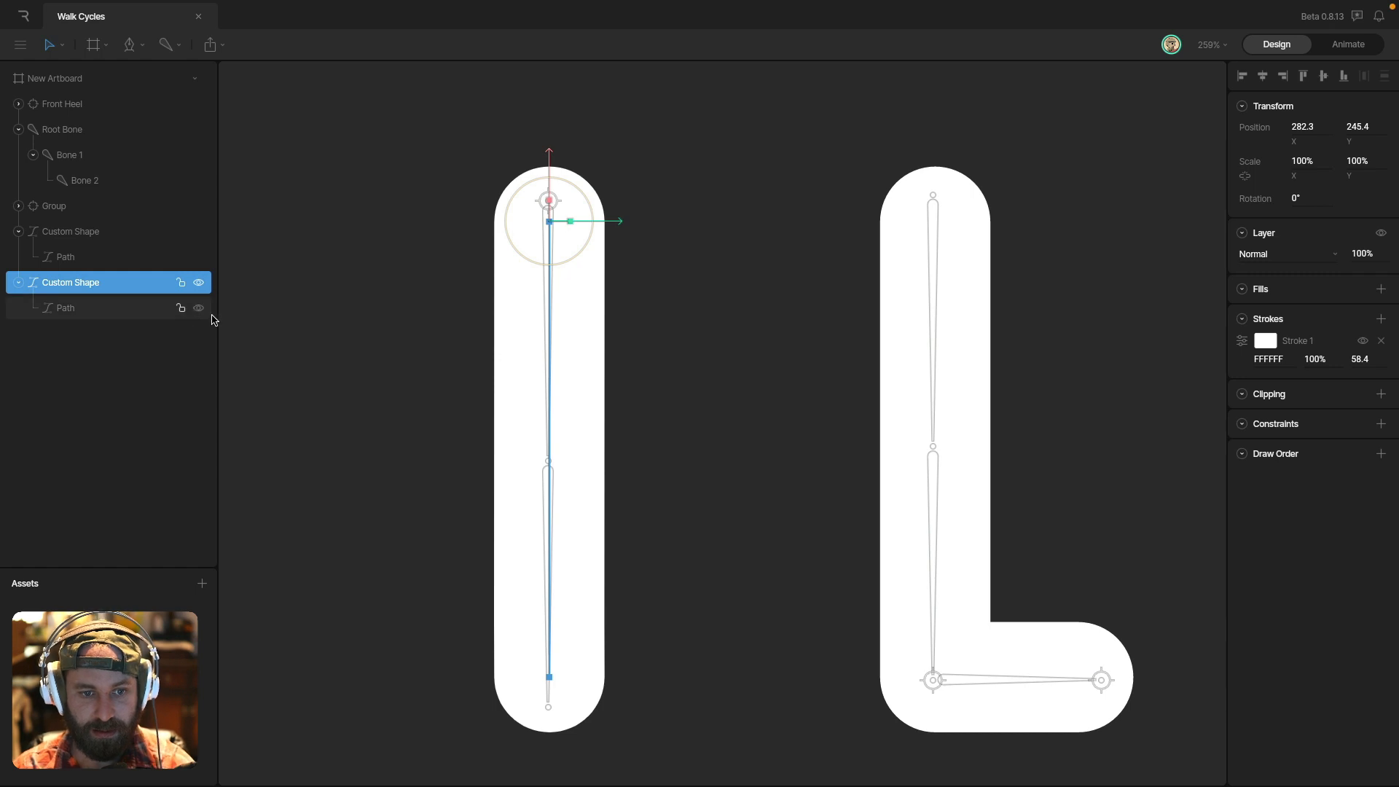
pyautogui.click(208, 312)
pyautogui.press('Return')
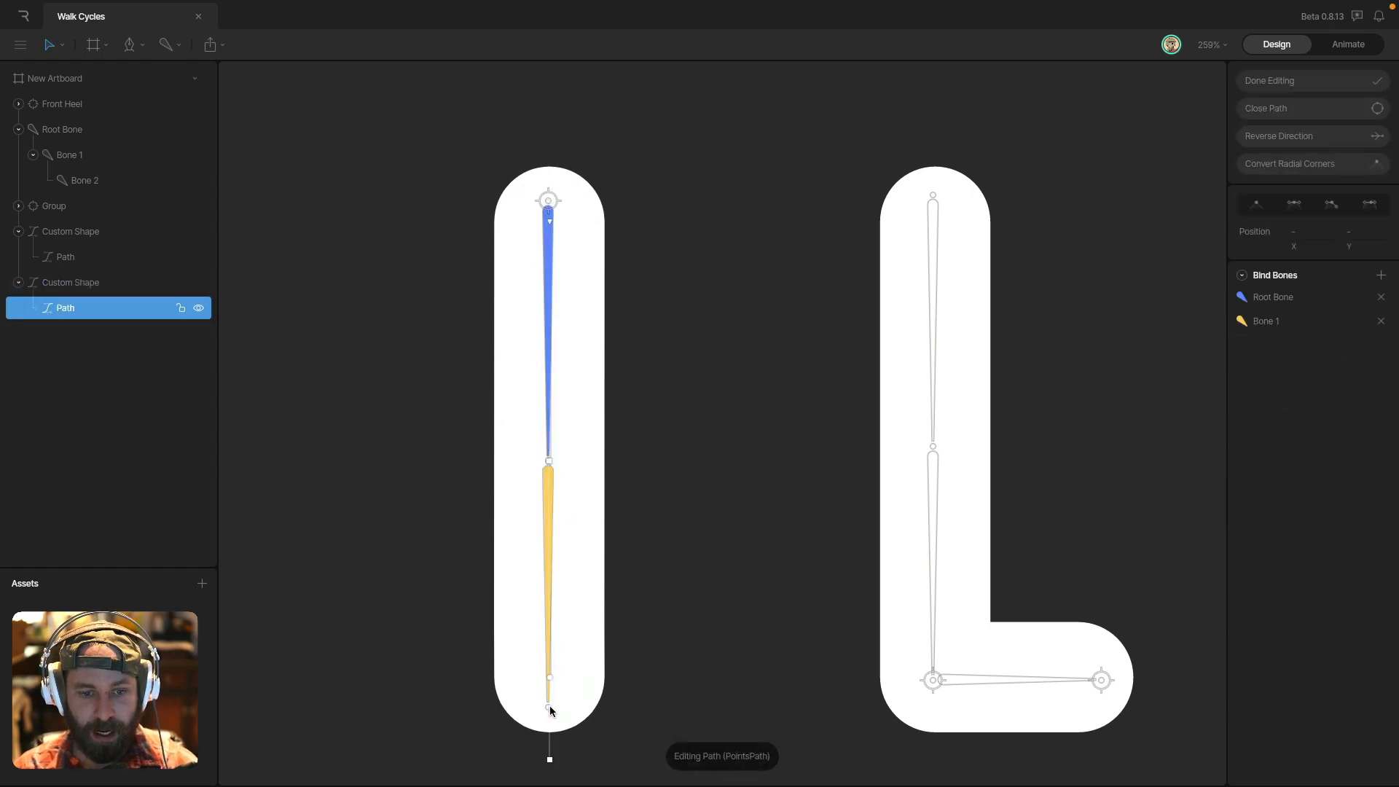
pyautogui.moveTo(550, 462)
pyautogui.mouseDown()
pyautogui.moveTo(447, 468)
pyautogui.moveTo(570, 462)
pyautogui.moveTo(548, 471)
pyautogui.mouseUp()
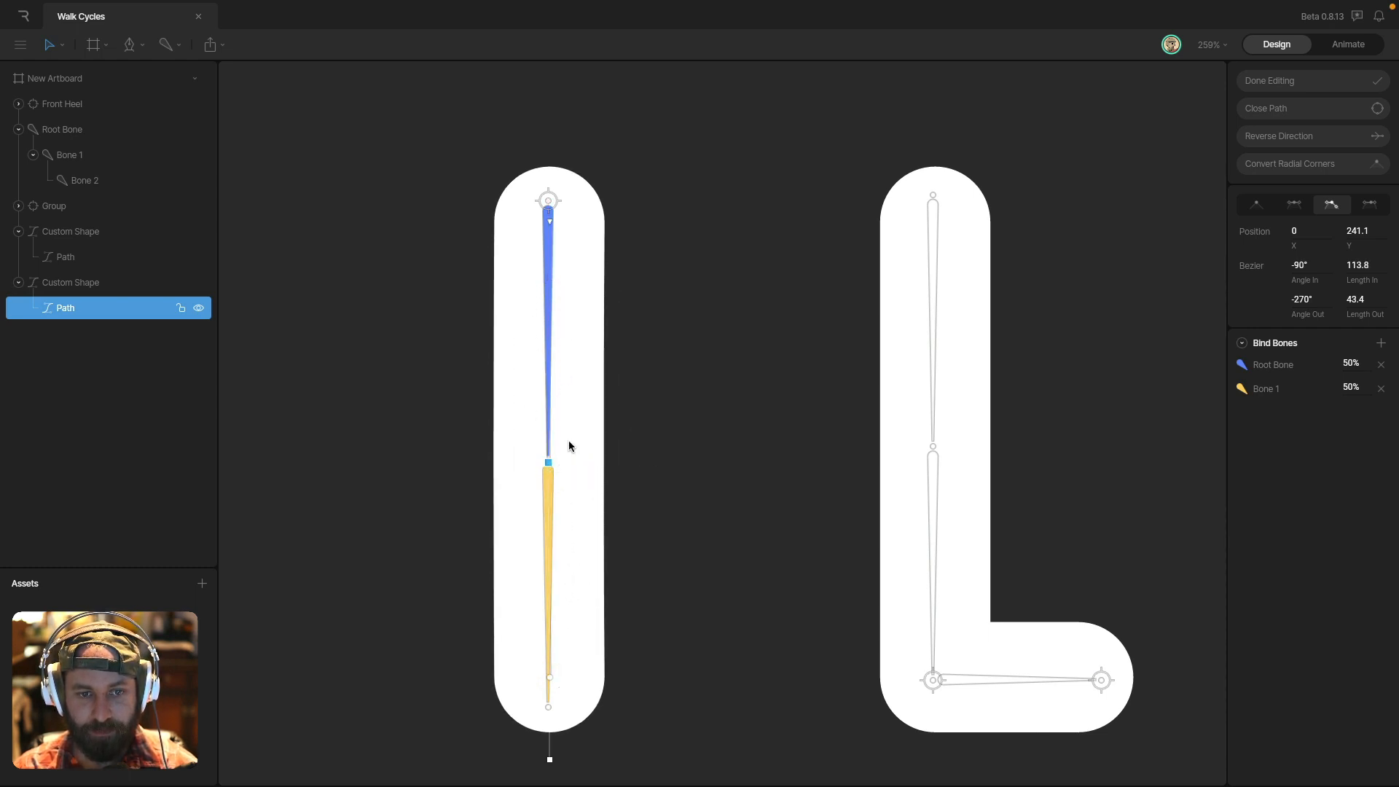
pyautogui.moveTo(546, 465); pyautogui.dragTo(456, 462)
pyautogui.press('super+z')
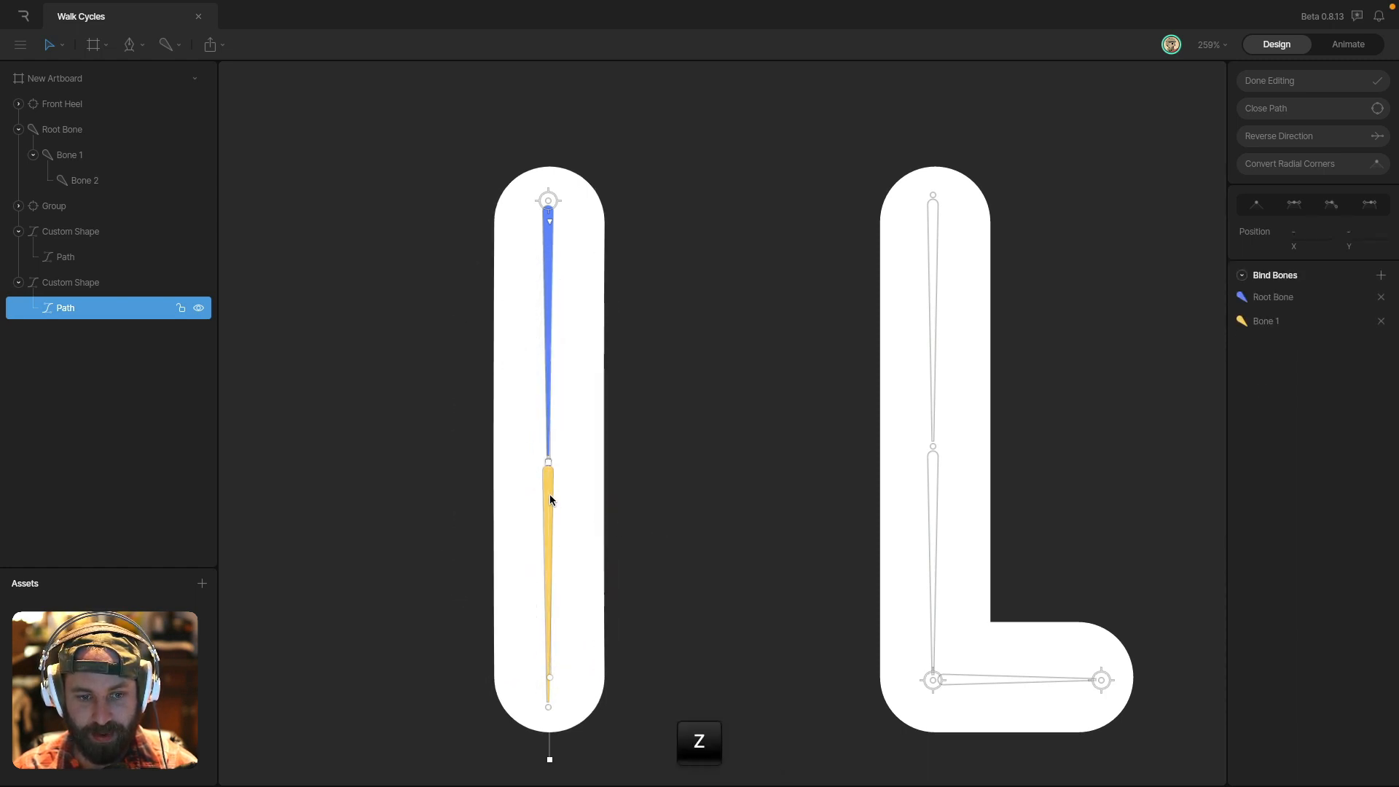
# - Finish editing the path, try rotating the straight limb's lower bone to bend it, and undo the rotation
pyautogui.click(1181, 139)
pyautogui.keyDown('super'); pyautogui.click(550, 487); pyautogui.keyUp('super')
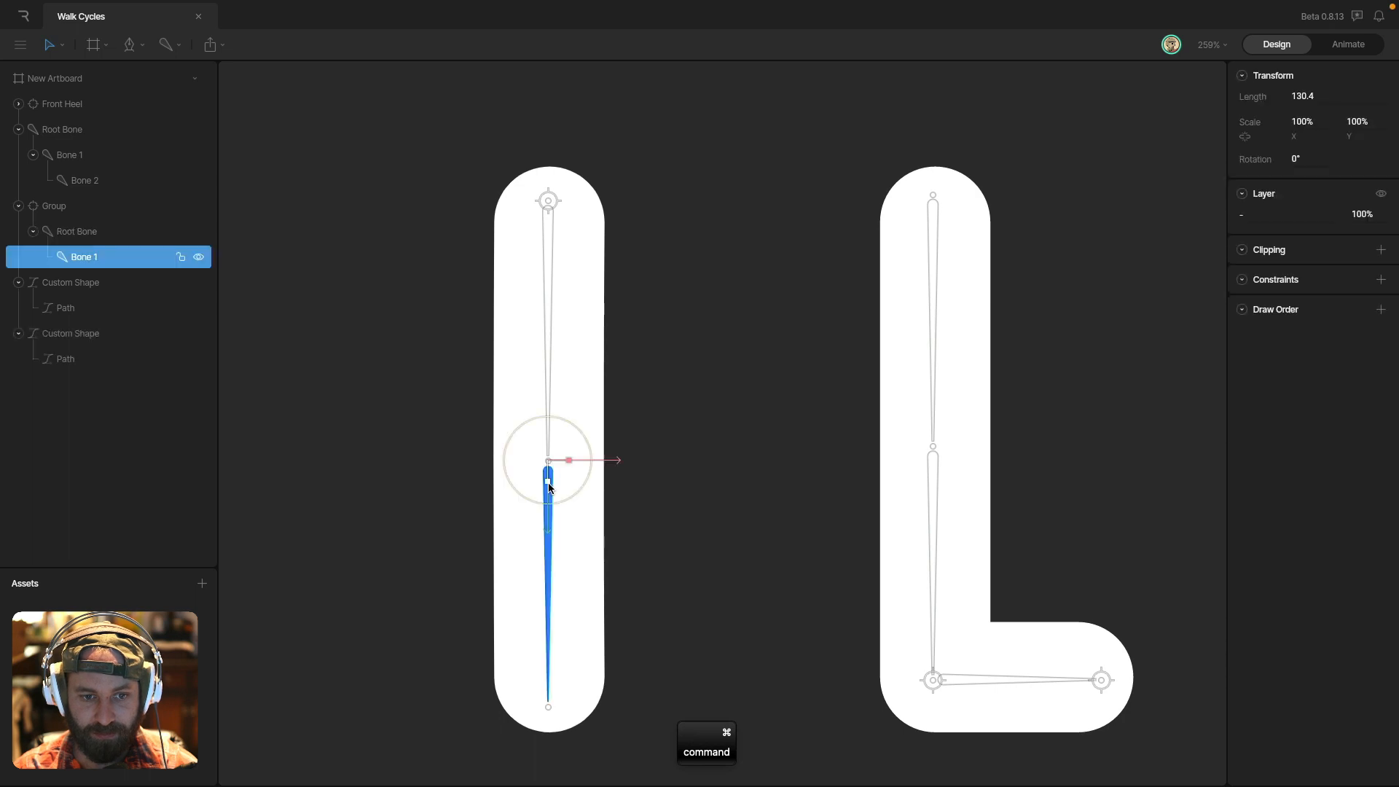
pyautogui.moveTo(564, 497); pyautogui.dragTo(615, 425)
pyautogui.press('super+z')
pyautogui.click(774, 552)
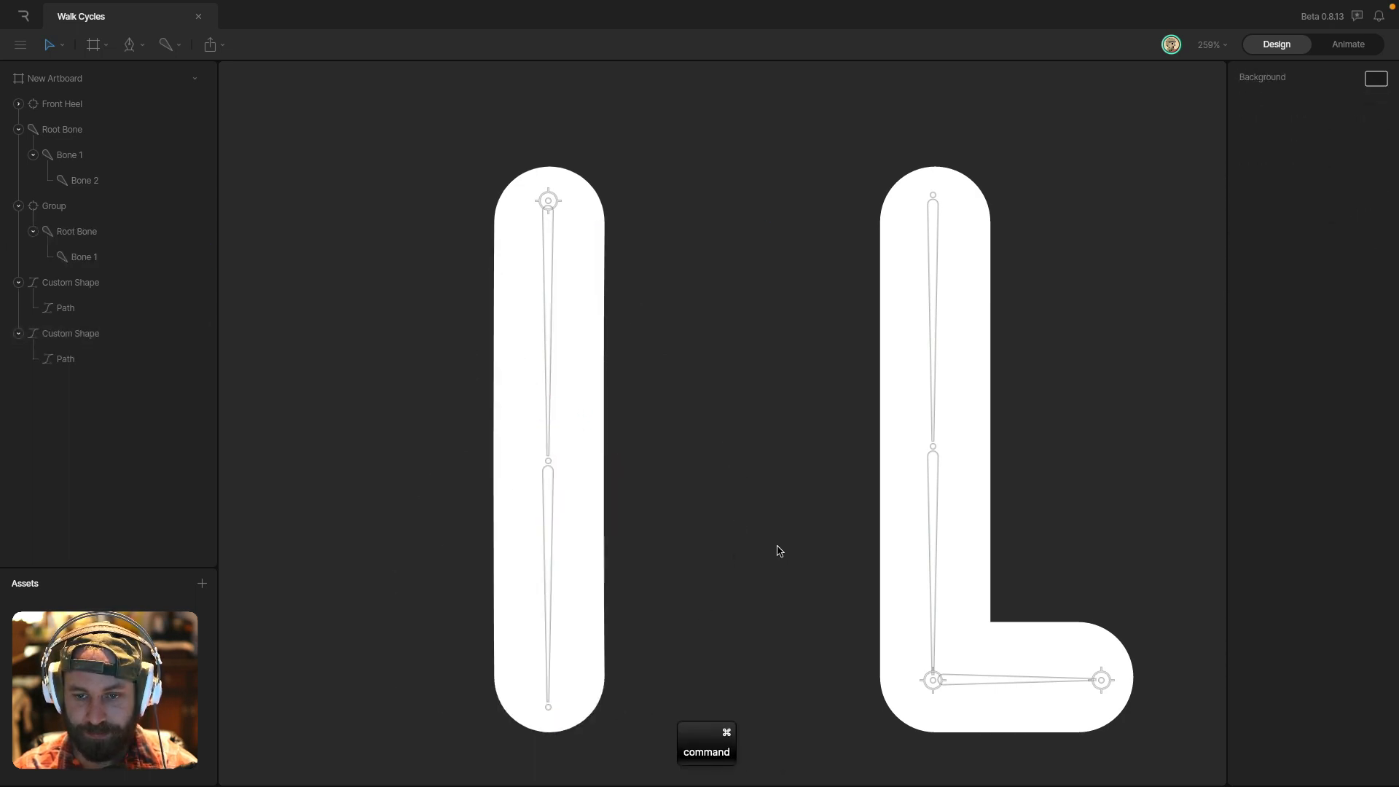
# - Open the L-shaped leg's path for point editing and check the ankle point's bone weights
pyautogui.moveTo(773, 544); pyautogui.dragTo(438, 486)
pyautogui.hscroll(-5, 822, 391)
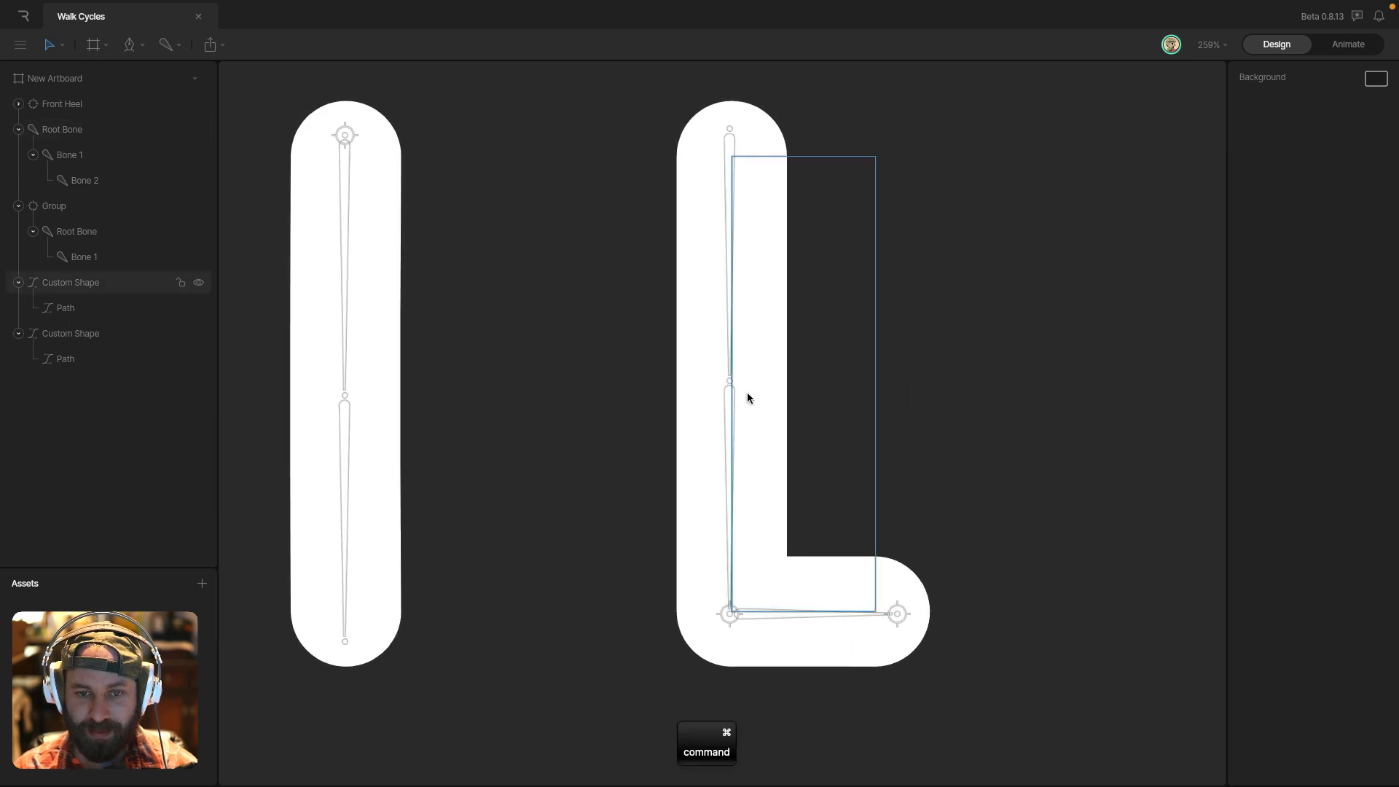
pyautogui.keyDown('super'); pyautogui.click(739, 427); pyautogui.keyUp('super')
pyautogui.doubleClick(739, 428)
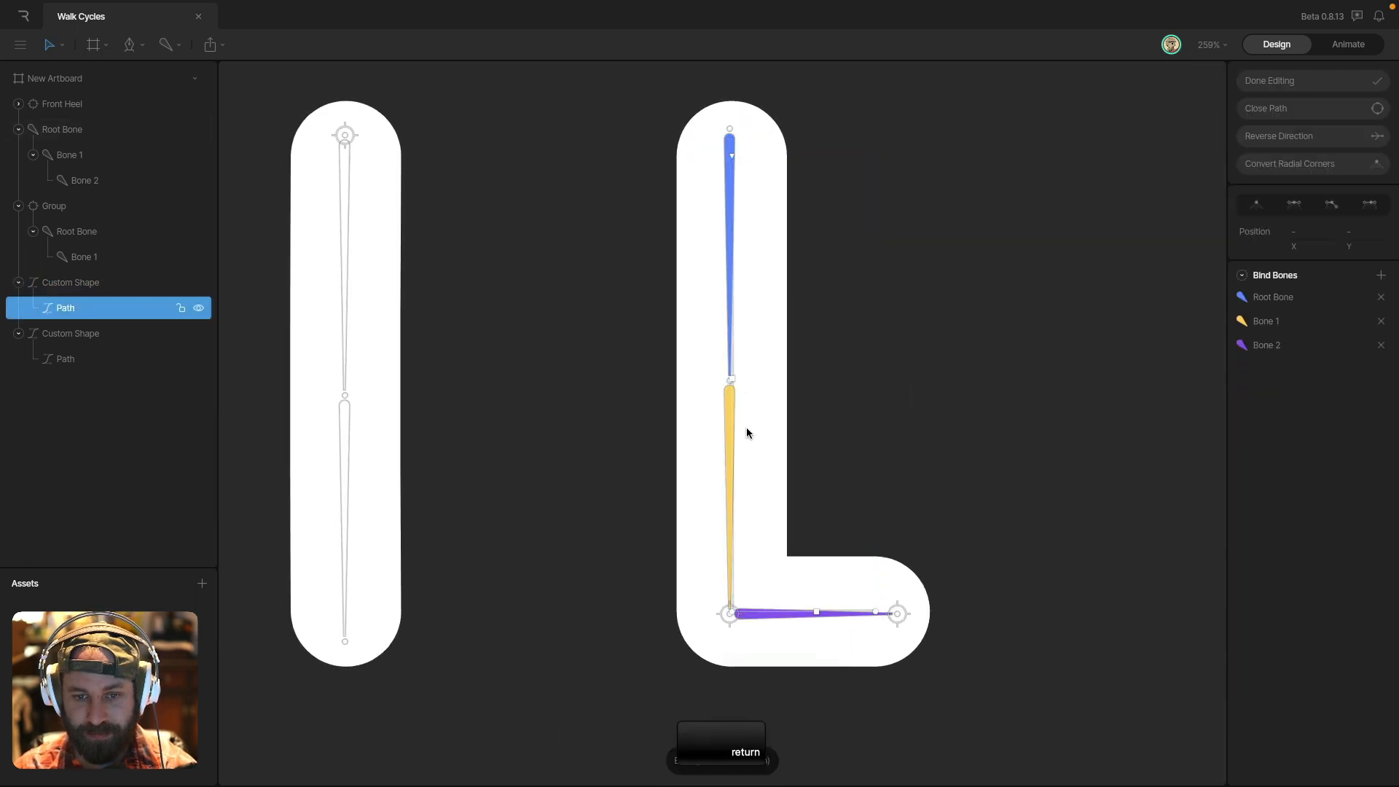
pyautogui.click(730, 610)
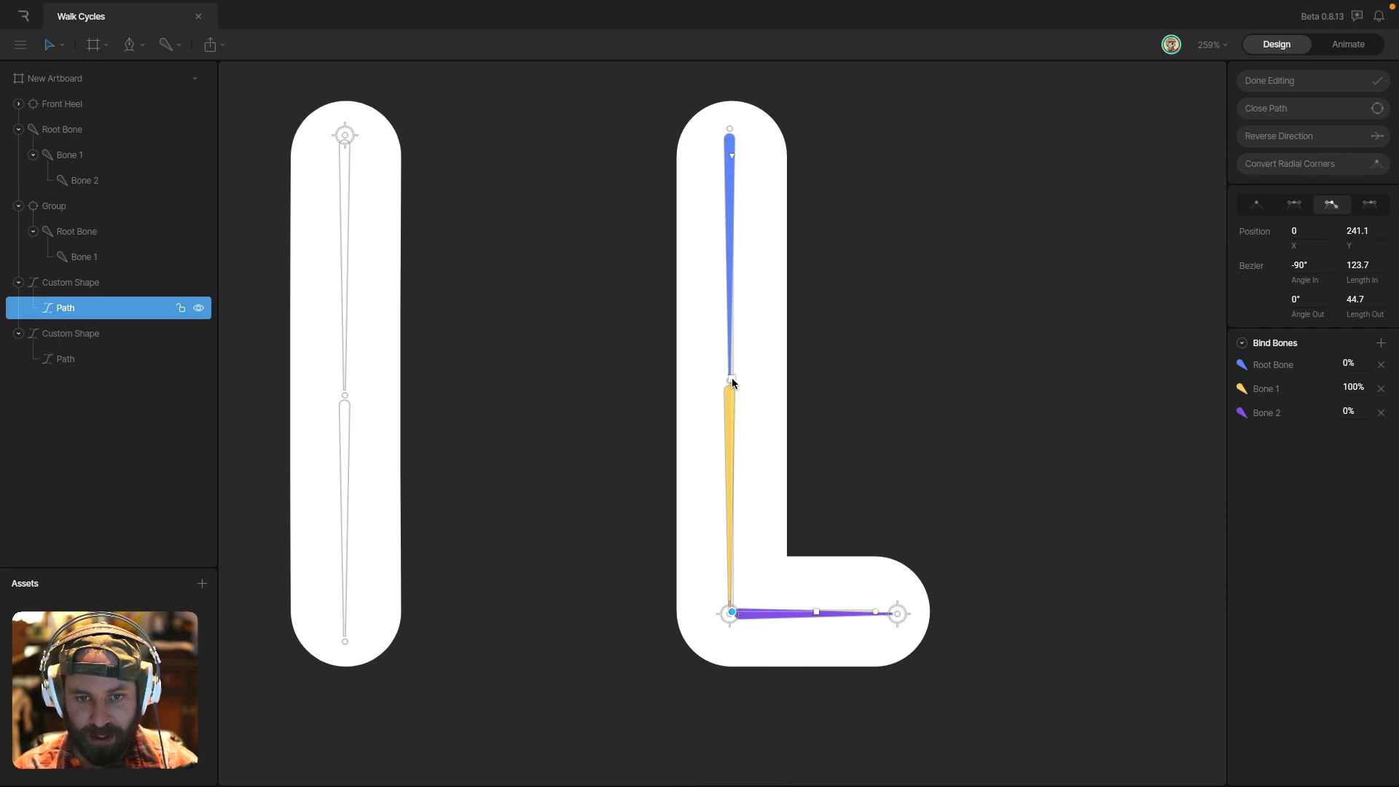
# - Check the weights of the L-shaped leg's knee and foot points, try moving points off the bones, undo the moves, and finish editing
pyautogui.moveTo(732, 378); pyautogui.dragTo(778, 385)
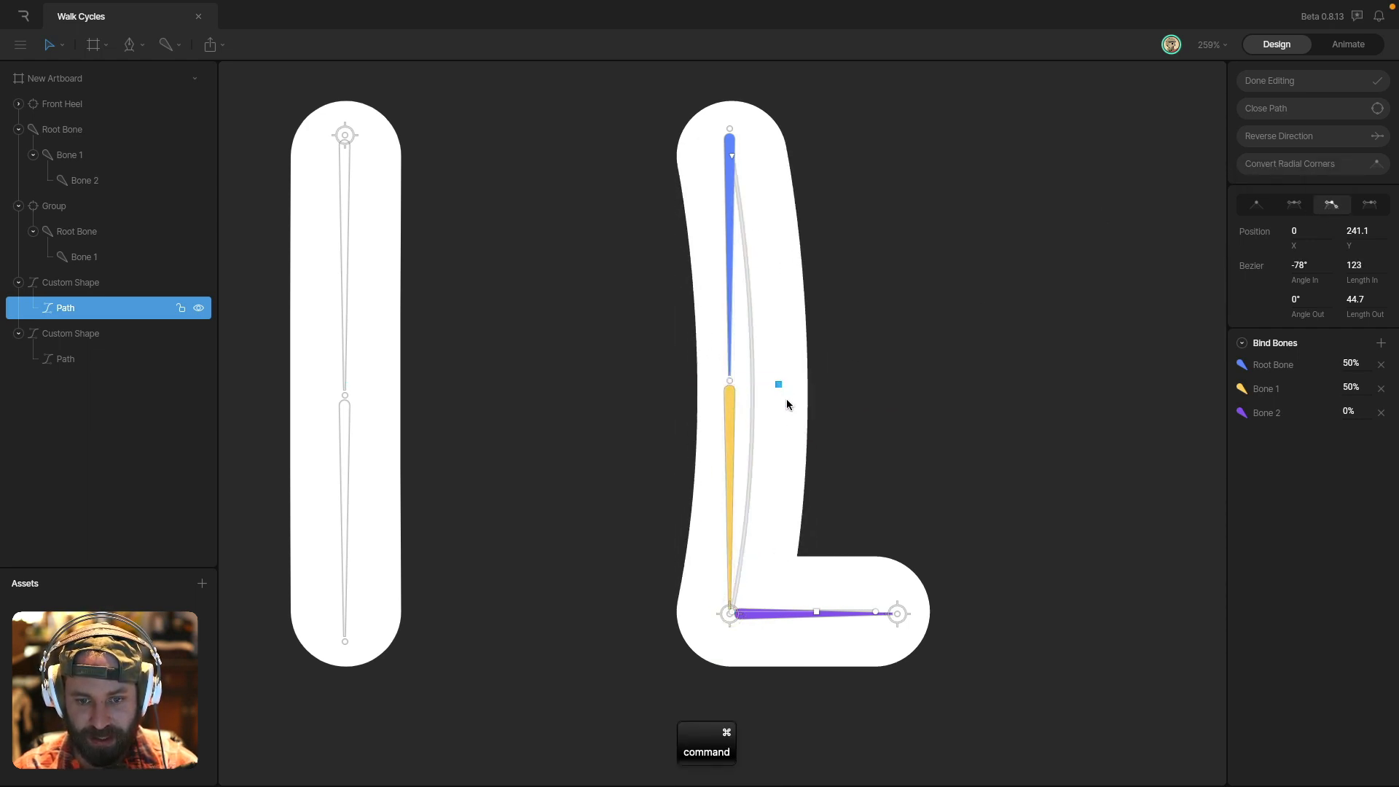
pyautogui.press('super+z')
pyautogui.moveTo(817, 611); pyautogui.dragTo(884, 510)
pyautogui.press('super+z')
pyautogui.press('super+z')
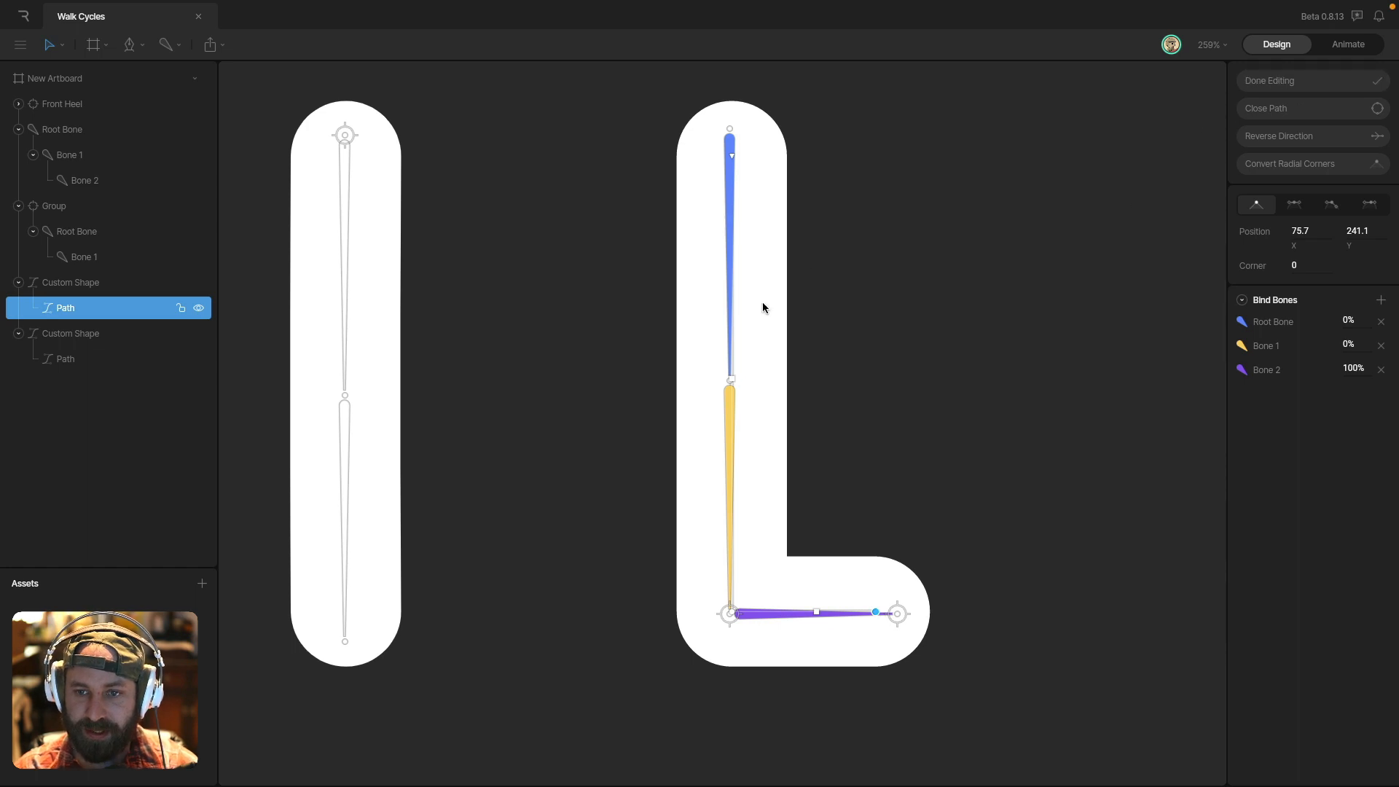
pyautogui.click(1291, 80)
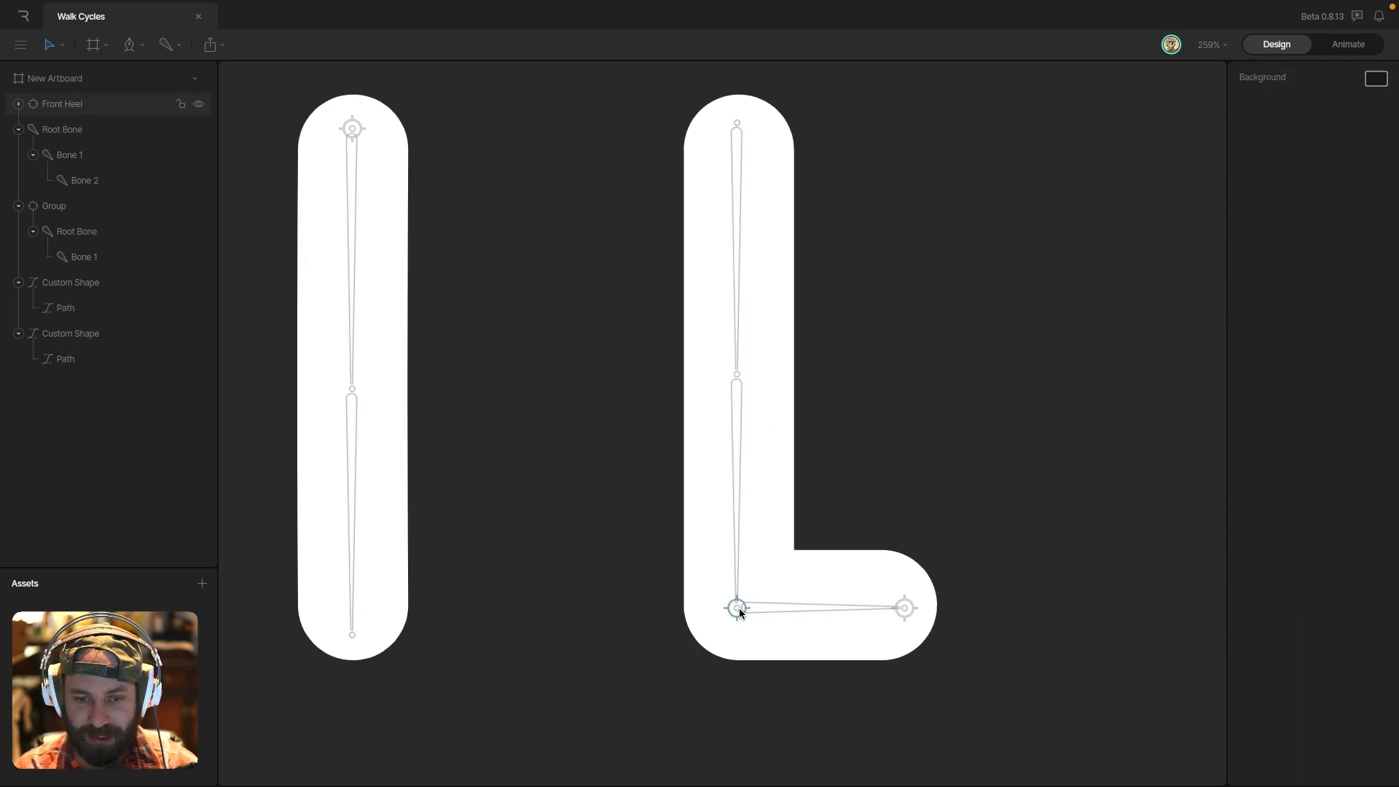
# - Try moving the Front Heel target away from the L-shaped leg's ankle, and undo the move
pyautogui.moveTo(732, 611); pyautogui.dragTo(794, 552)
pyautogui.press('super+z')
pyautogui.click(940, 407)
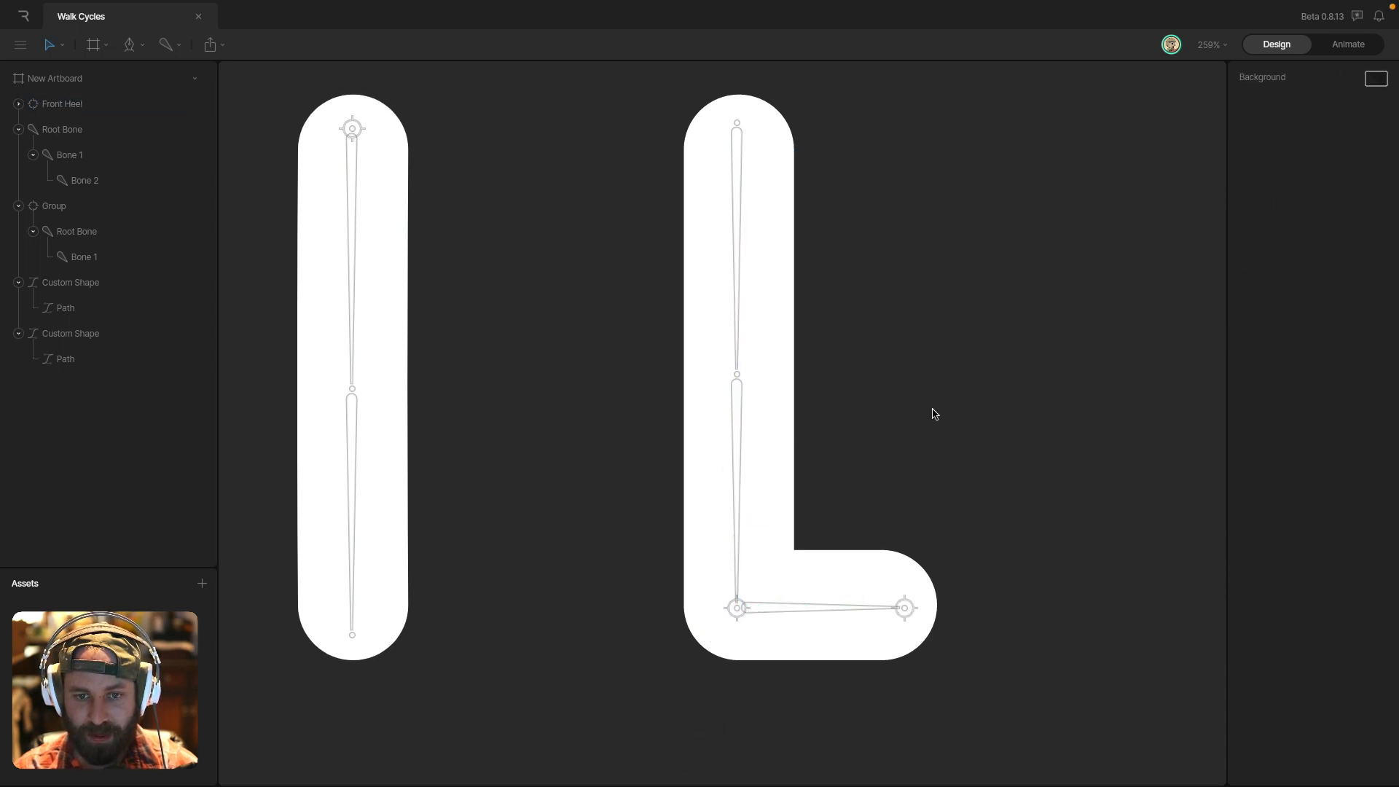
# - Add an IK constraint to the L-shaped leg's Bone 1 with a bone count of 2 and Front Heel as its target
pyautogui.click(738, 399)
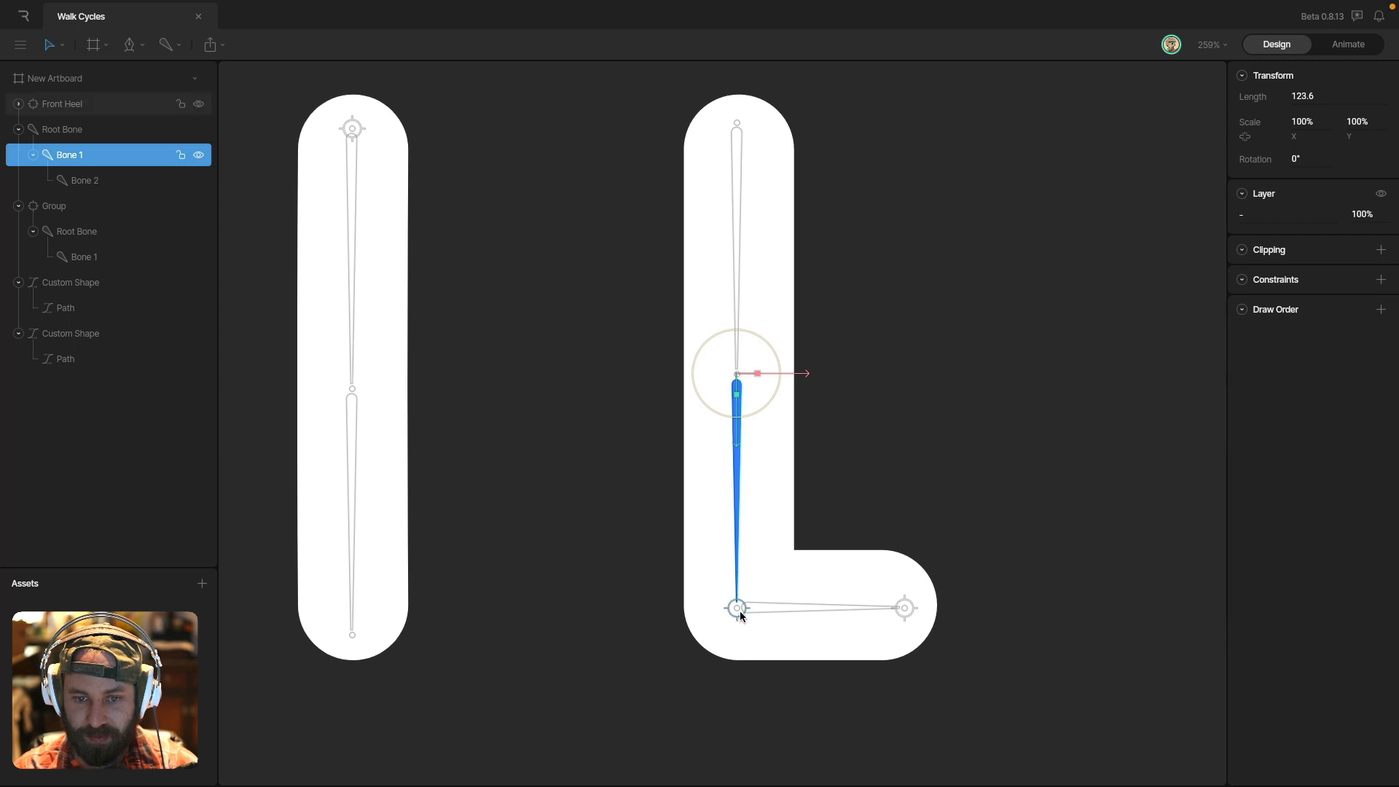
pyautogui.click(1379, 279)
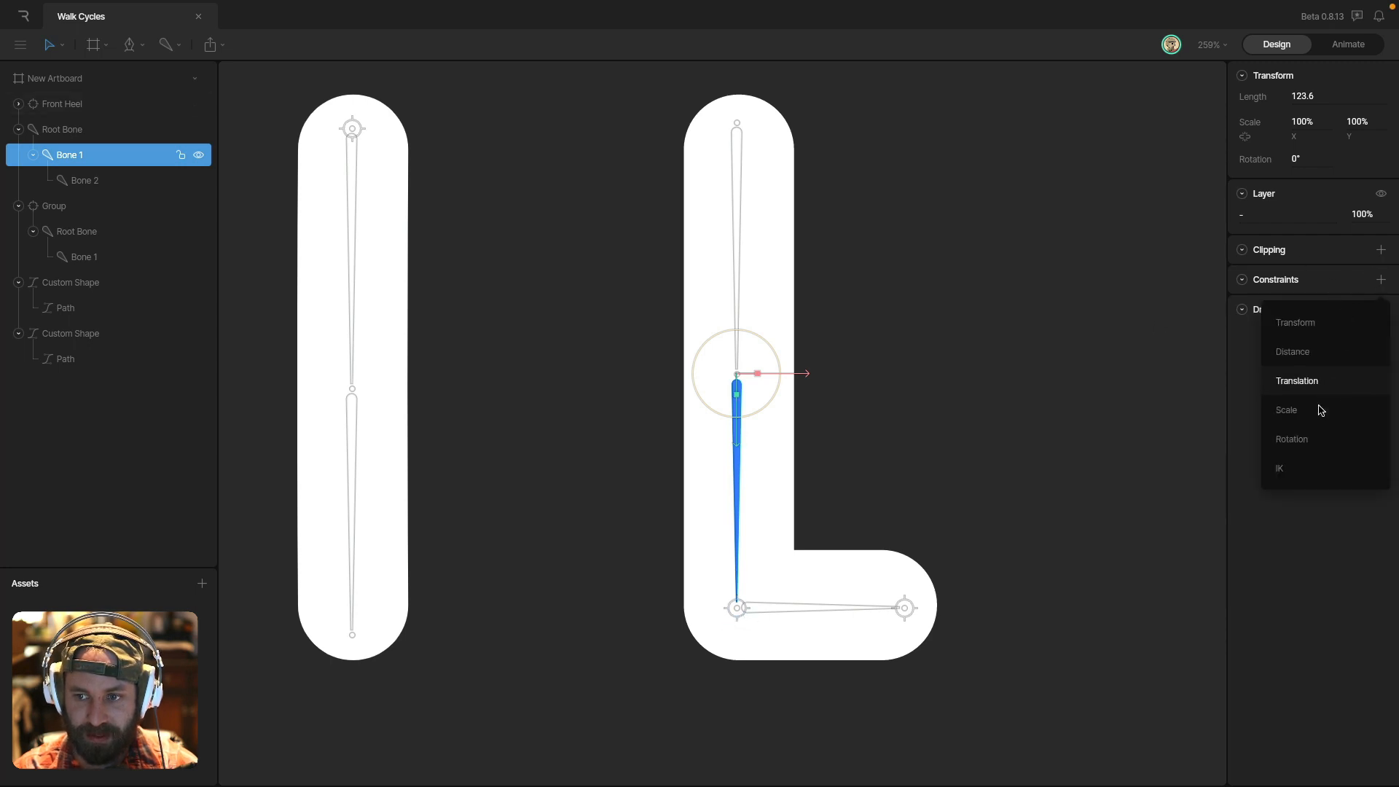
pyautogui.click(1285, 469)
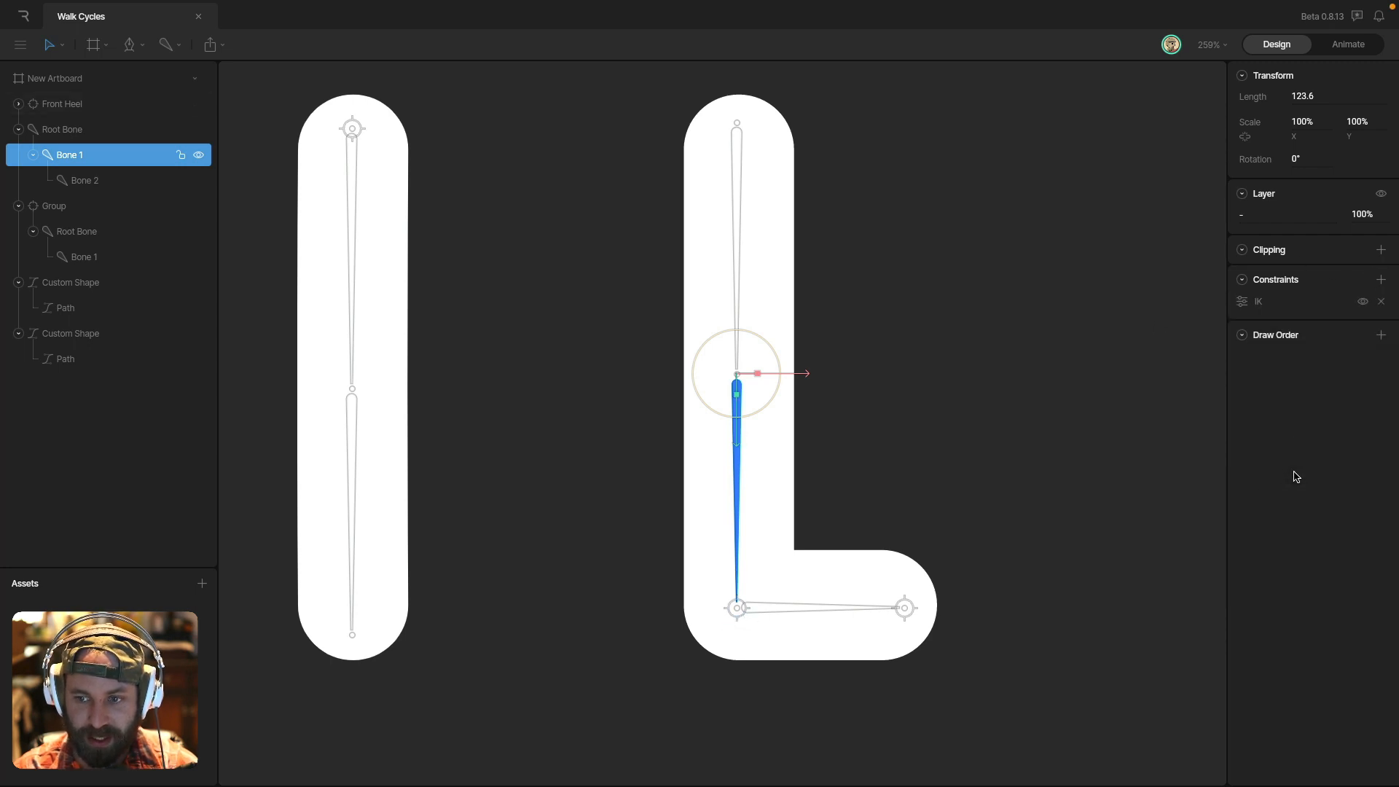
pyautogui.click(1244, 302)
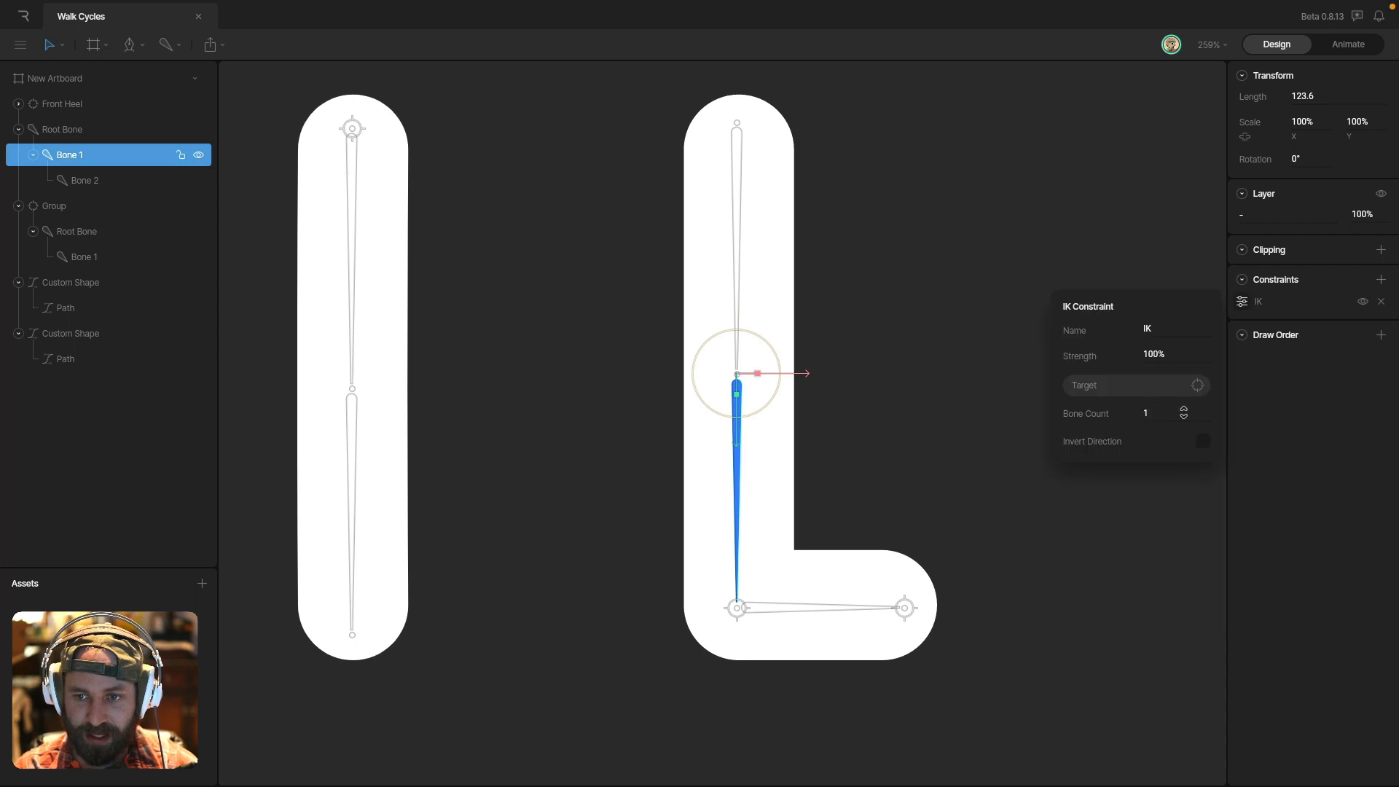
pyautogui.write('2')
pyautogui.press('Return')
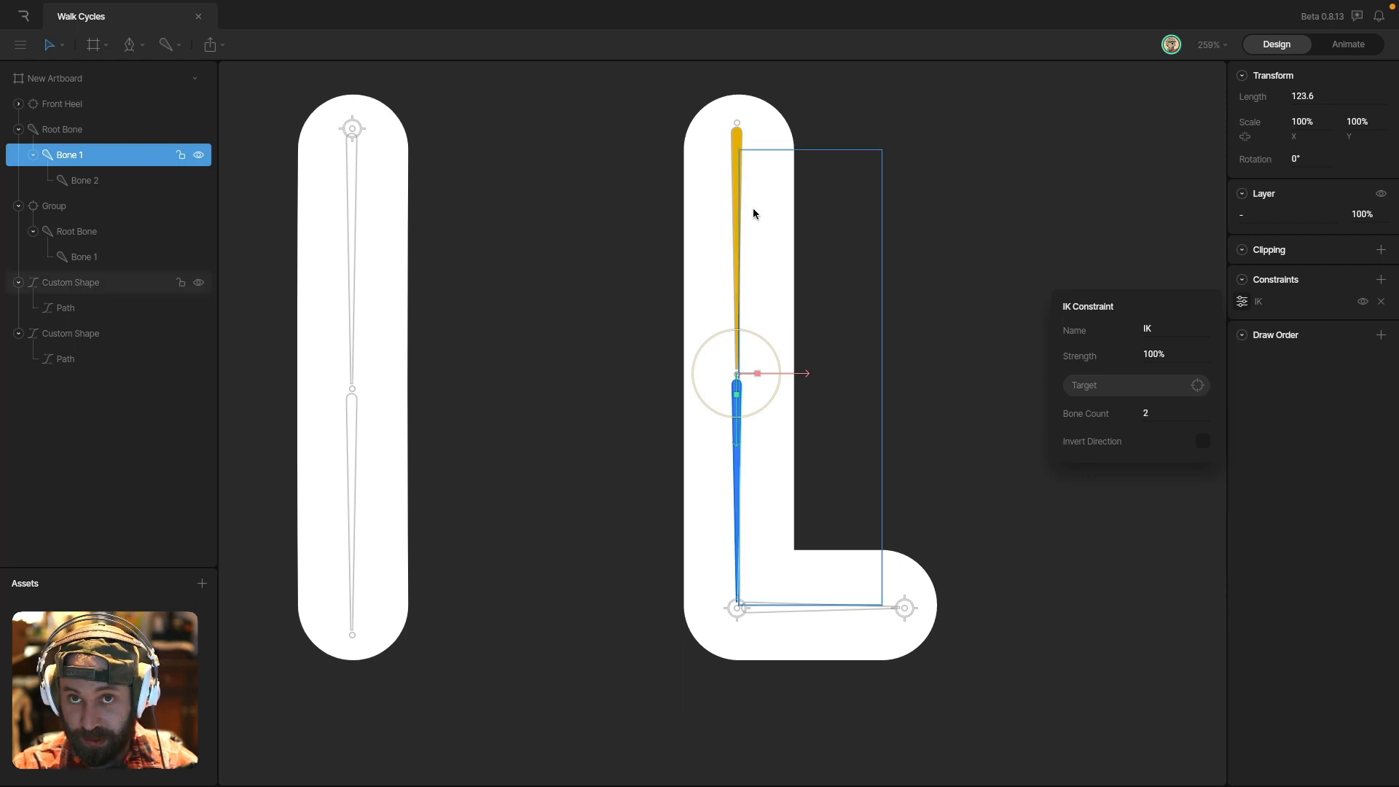
pyautogui.click(1097, 390)
pyautogui.click(735, 605)
pyautogui.click(679, 602)
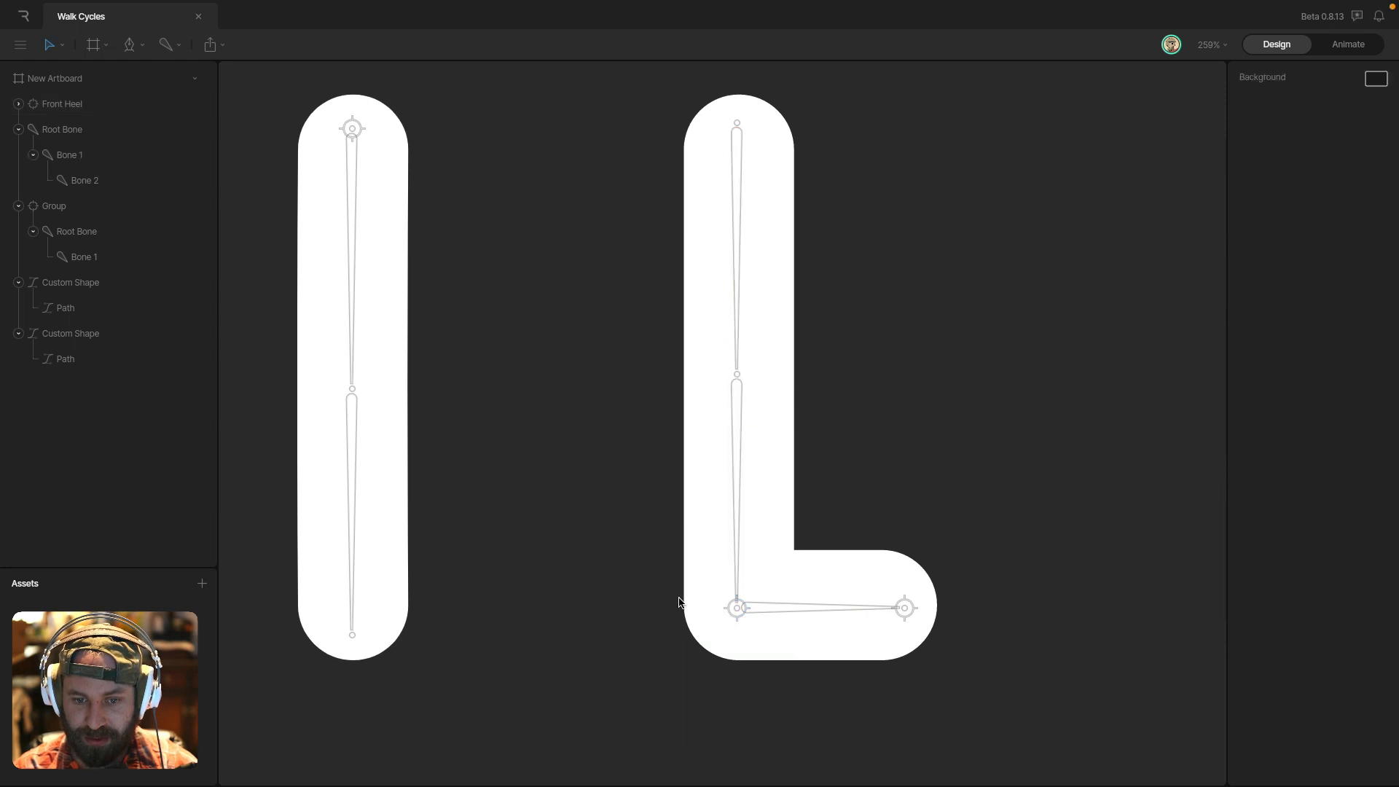
# - Test the IK bend by raising the Front Heel target to about Y 422.3, and undo the move
pyautogui.moveTo(729, 609); pyautogui.dragTo(727, 483)
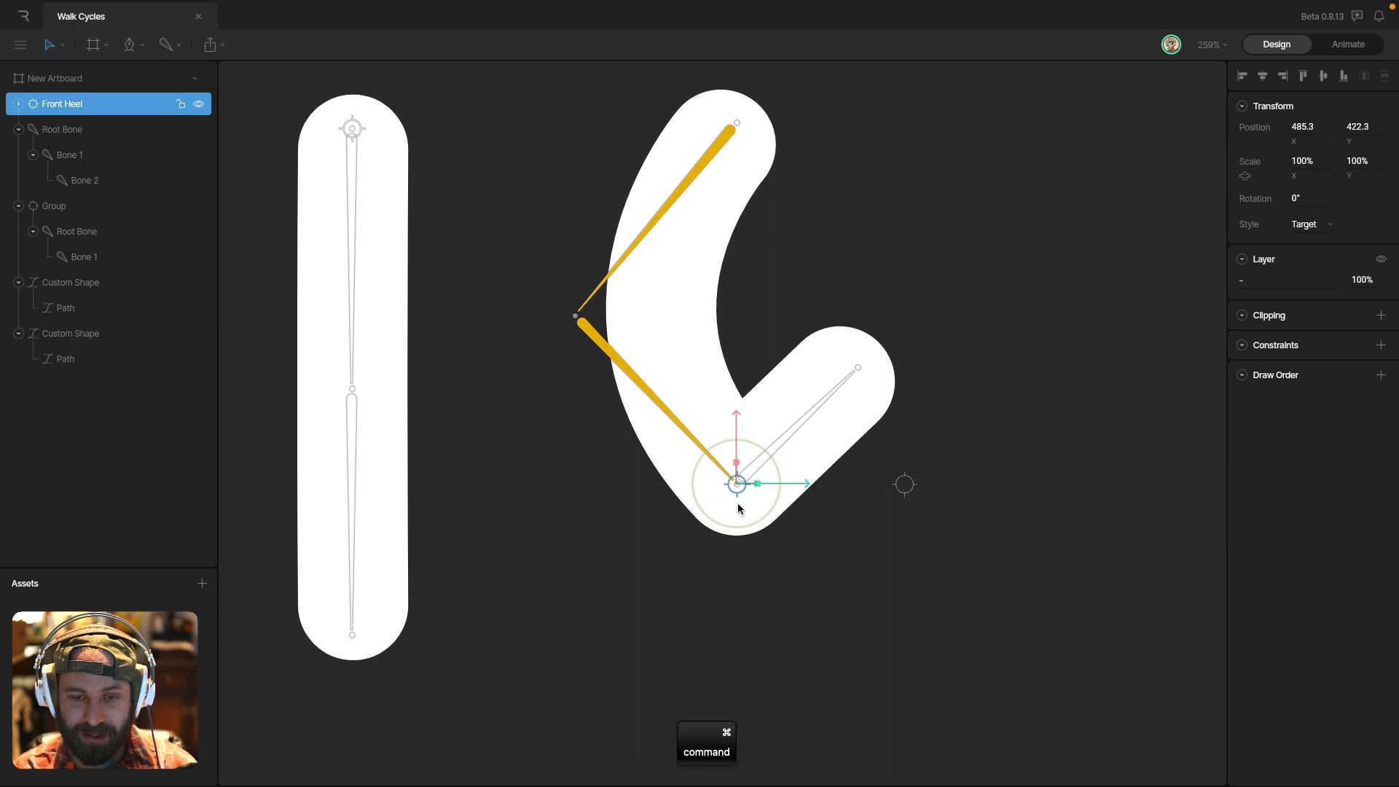
pyautogui.press('super+z')
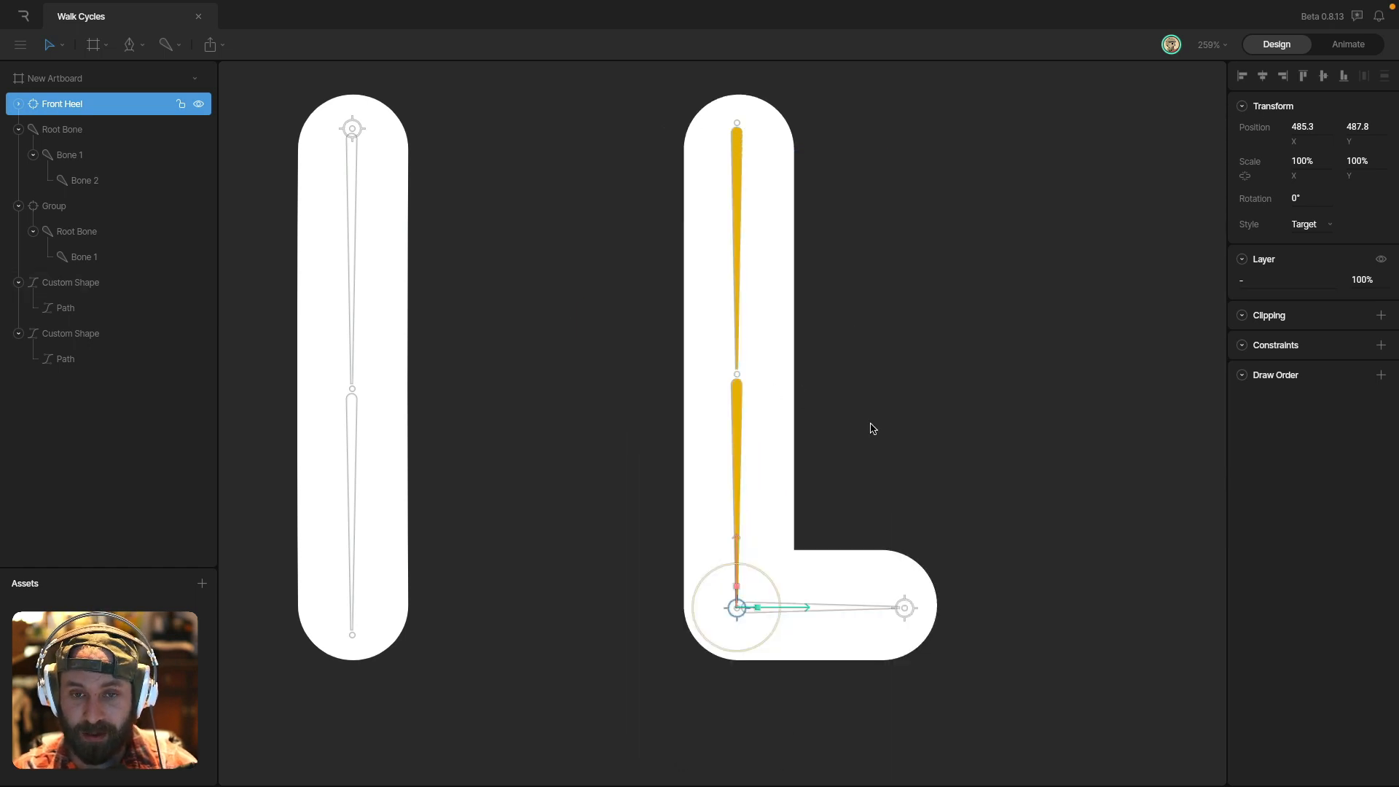
pyautogui.press('super')
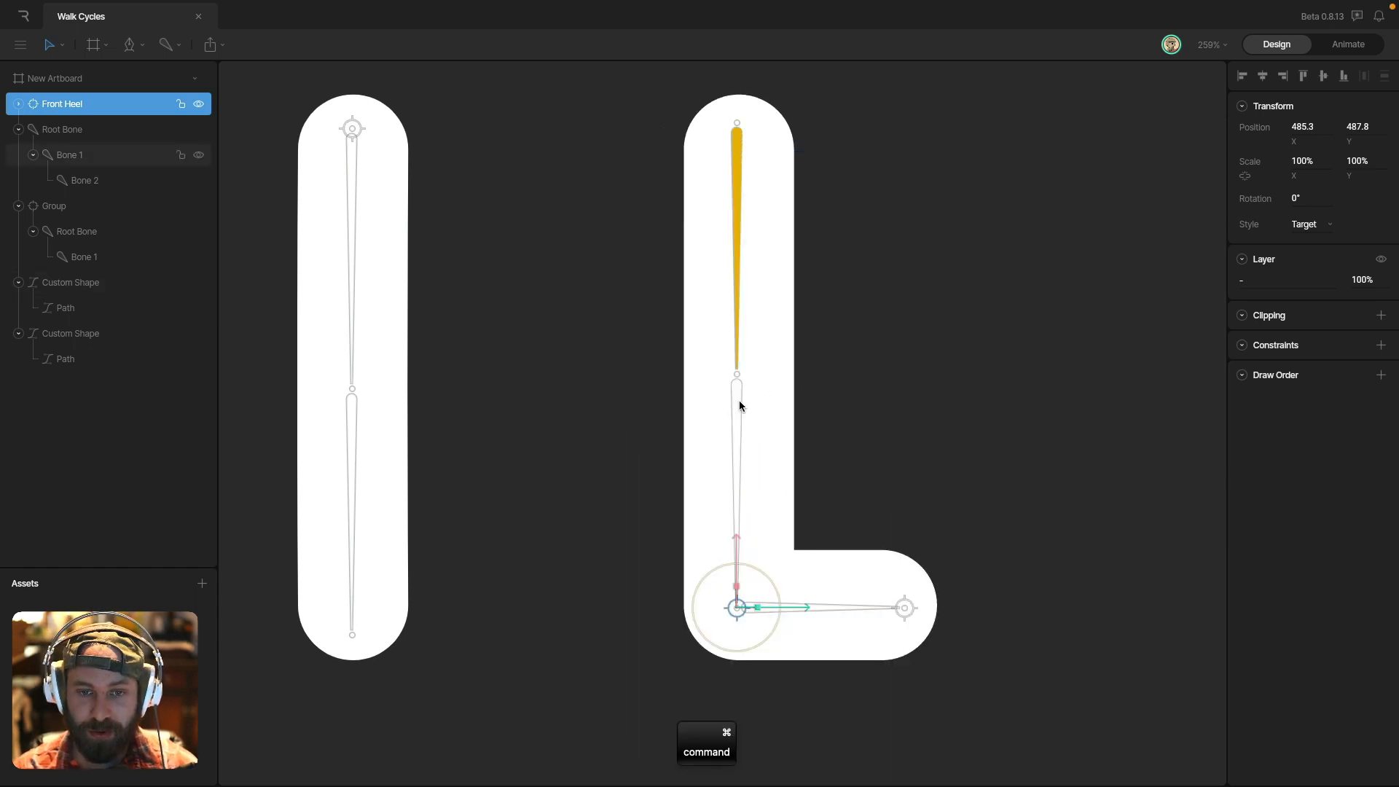
# - Turn on Invert Direction in the IK constraint of the L-shaped leg's Bone 1
pyautogui.keyDown('super'); pyautogui.click(740, 406); pyautogui.keyUp('super')
pyautogui.click(1241, 302)
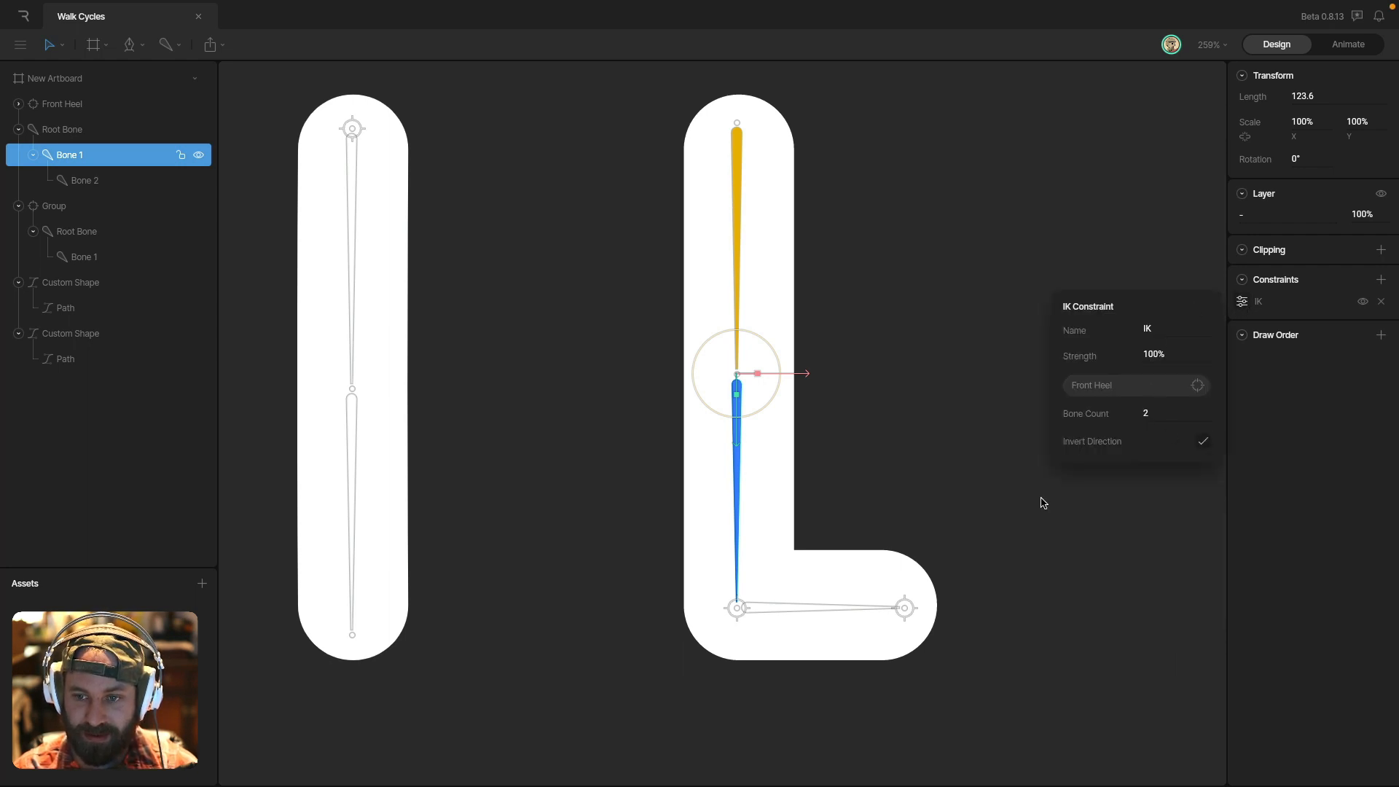
pyautogui.click(968, 492)
# - Test the inverted knee bend by raising the Front Heel target, and undo the move
pyautogui.moveTo(732, 606); pyautogui.dragTo(766, 447)
pyautogui.press('super+z')
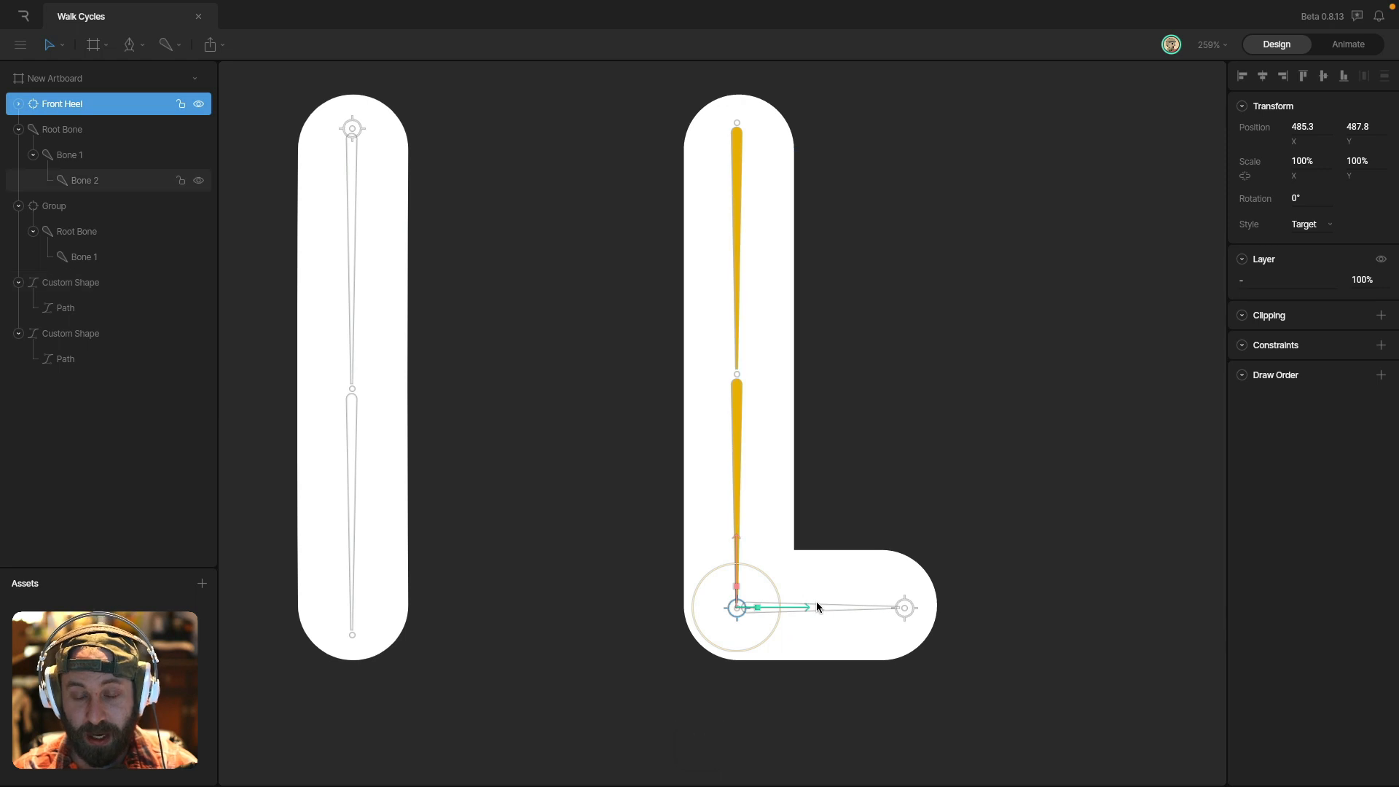
pyautogui.click(1118, 428)
# - Add an IK constraint to the L-shaped leg's Bone 2 with Front Toe as its target
pyautogui.click(768, 611)
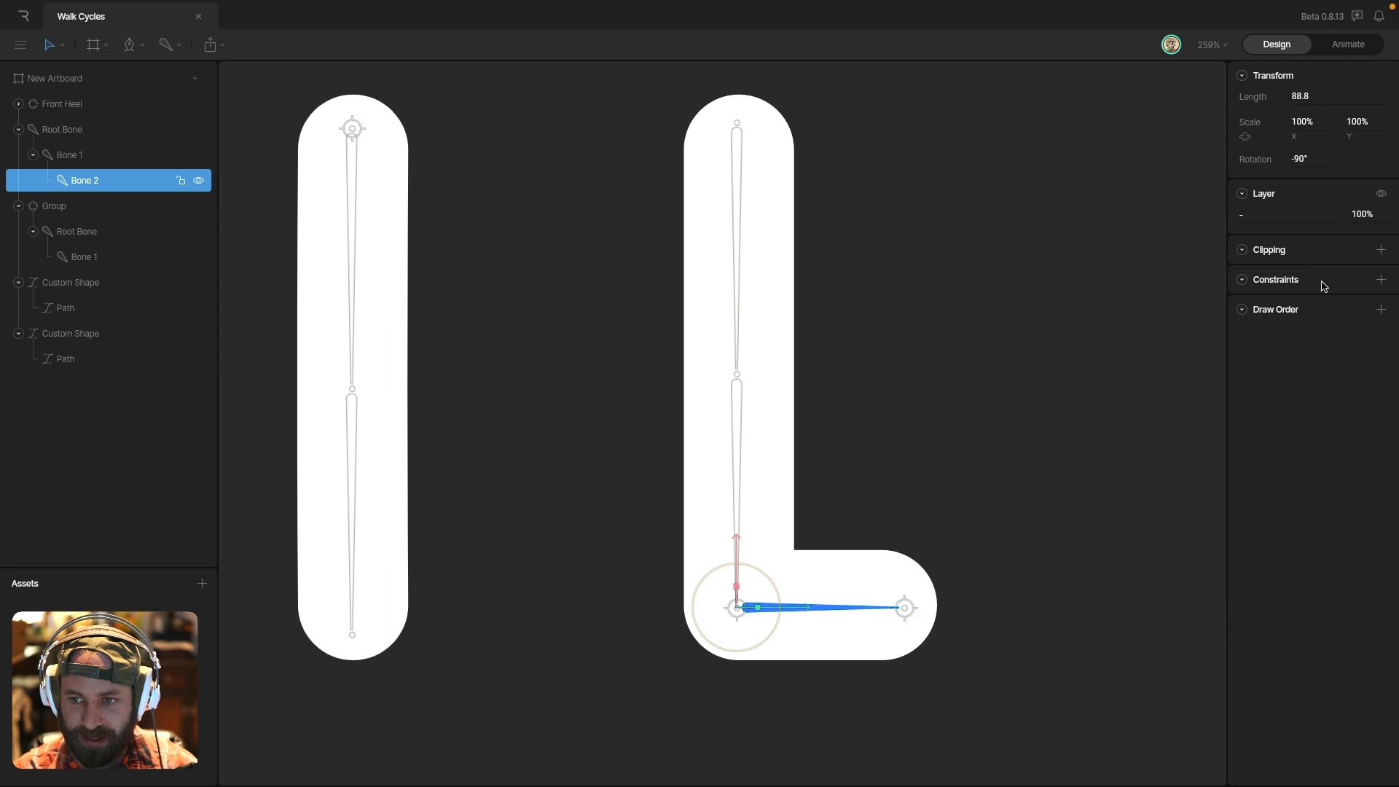
pyautogui.click(1381, 280)
pyautogui.click(1280, 470)
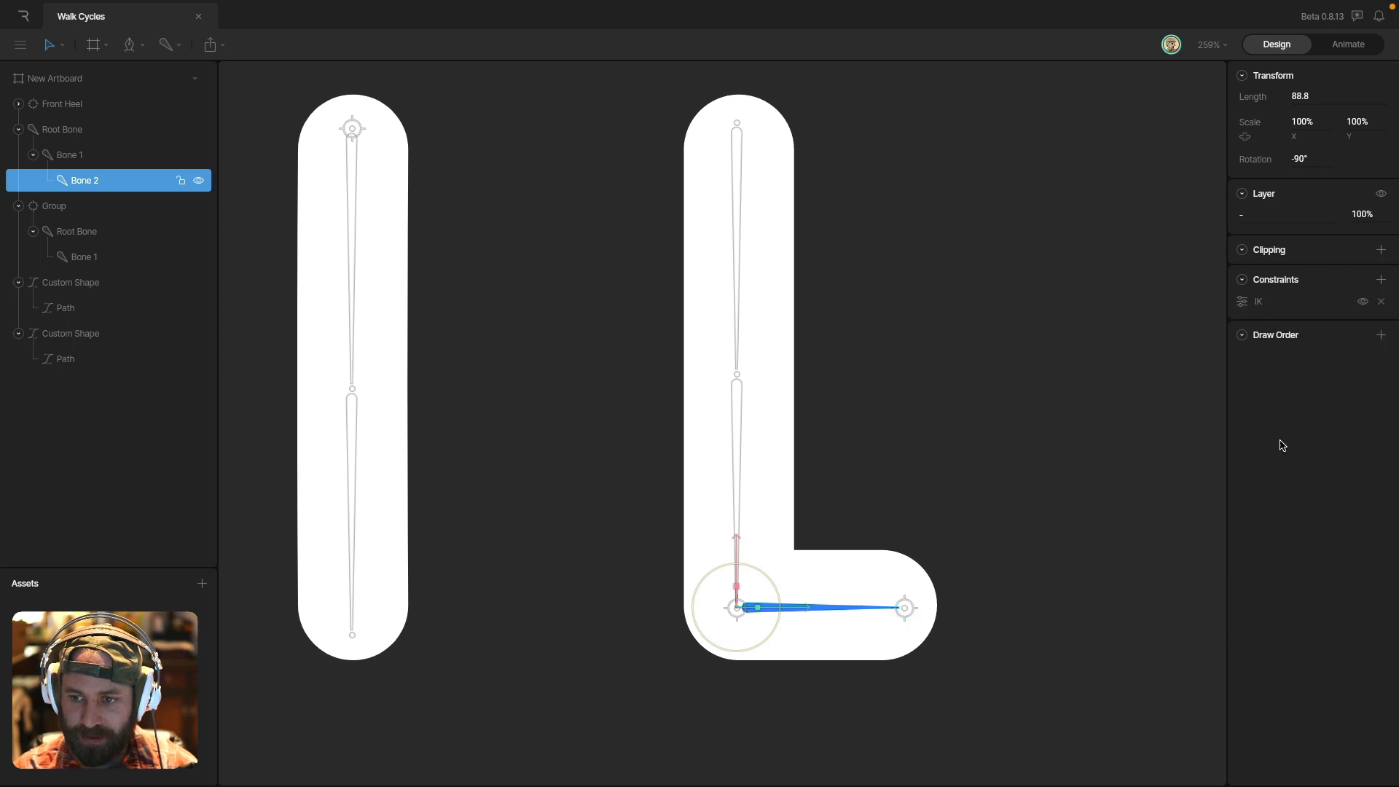
pyautogui.click(1243, 302)
pyautogui.click(1059, 391)
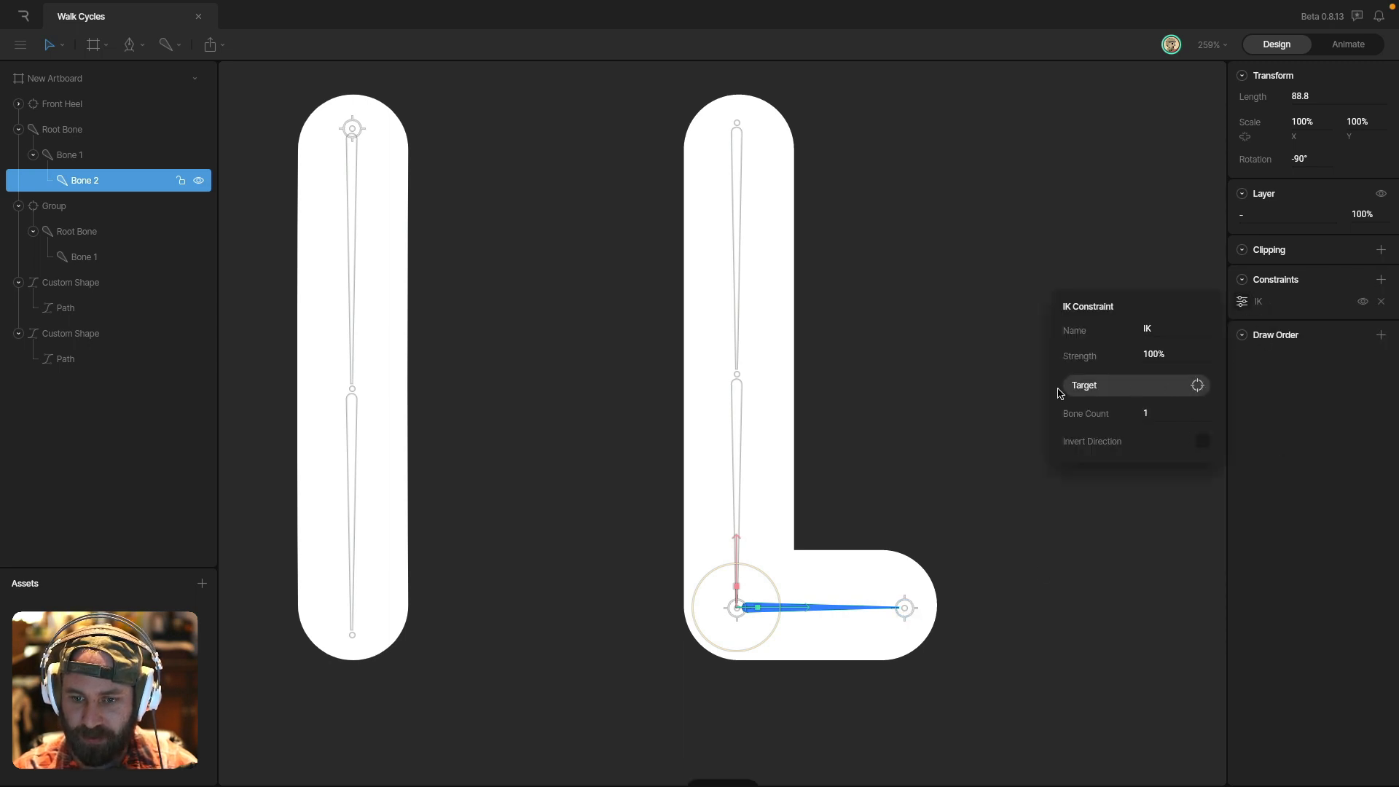
pyautogui.click(904, 610)
# - Test the foot bend by raising the Front Toe target, and undo each move
pyautogui.moveTo(904, 609)
pyautogui.mouseDown()
pyautogui.moveTo(904, 561)
pyautogui.moveTo(901, 674)
pyautogui.moveTo(894, 603)
pyautogui.mouseUp()
pyautogui.press('z')
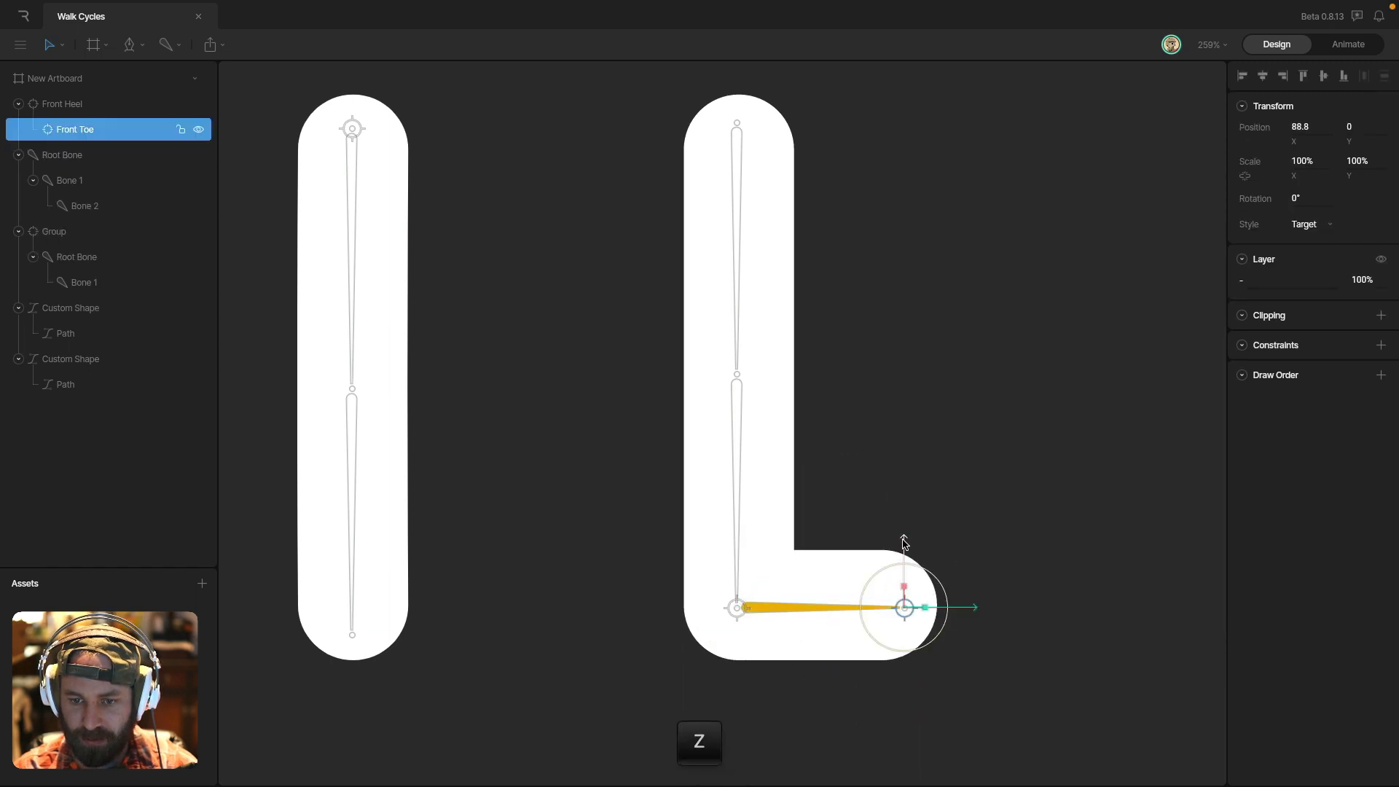
pyautogui.moveTo(904, 543); pyautogui.dragTo(906, 515)
pyautogui.hotkey('ctrl', 'z')
pyautogui.click(824, 606)
pyautogui.press('Escape')
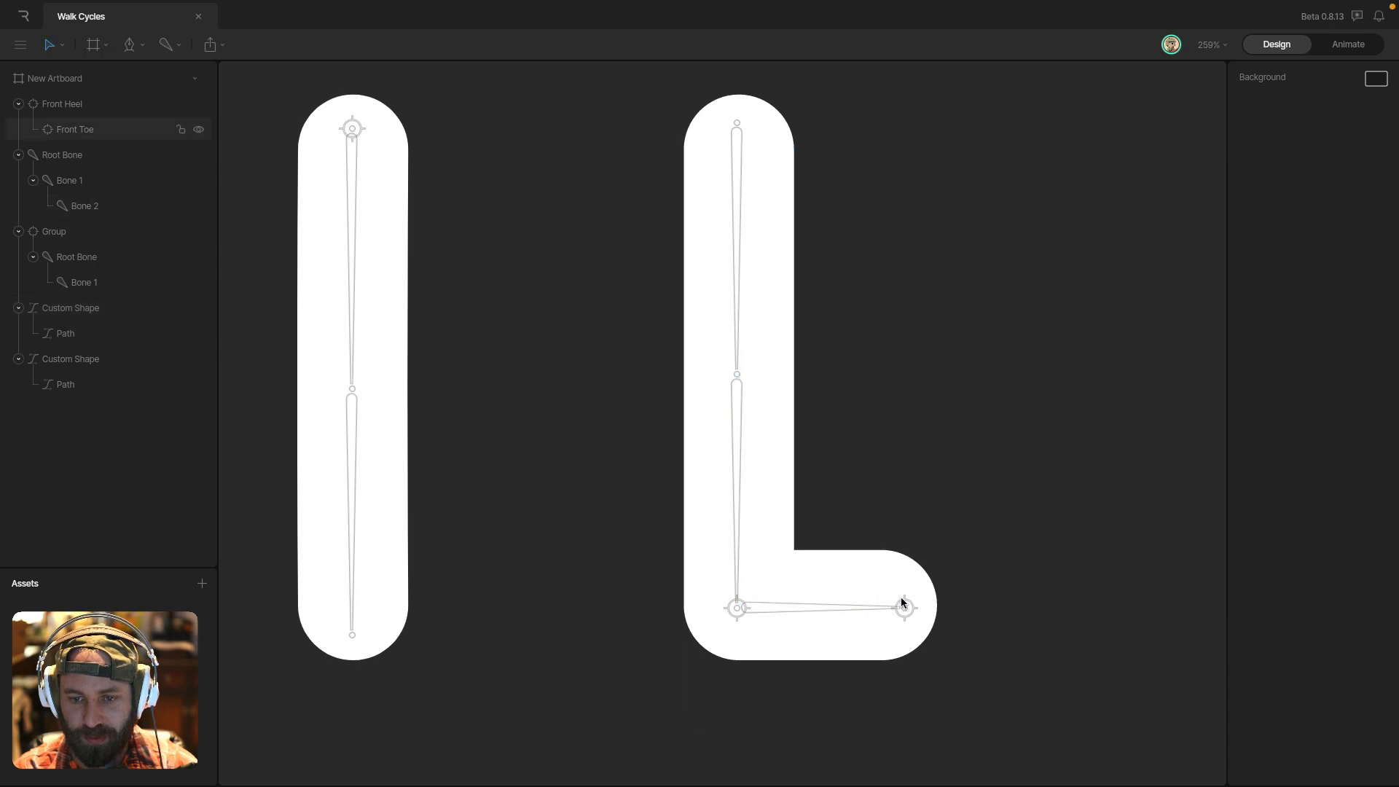
pyautogui.moveTo(901, 602); pyautogui.dragTo(906, 517)
pyautogui.hotkey('ctrl', 'z')
pyautogui.click(750, 593)
pyautogui.press('Escape')
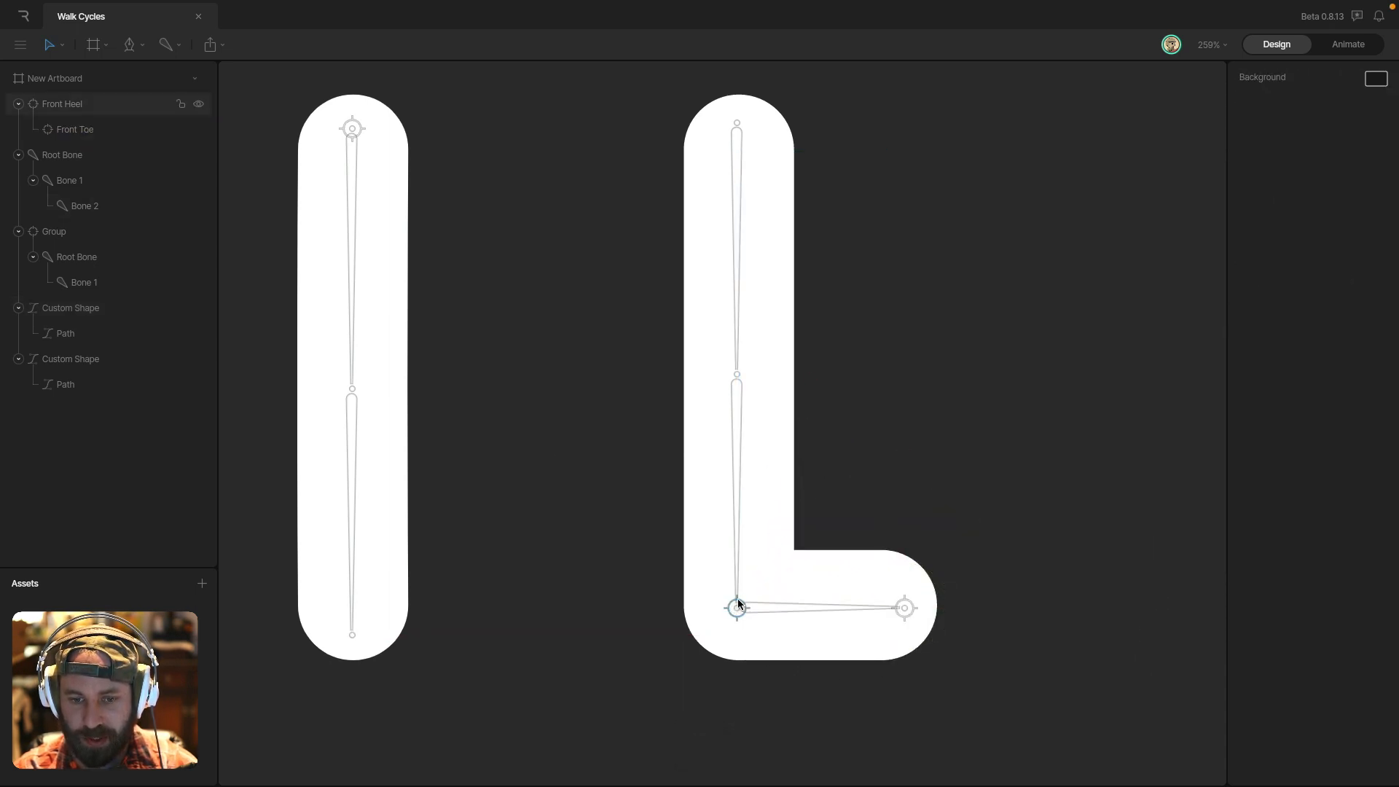
# - Test the whole leg by moving the Front Heel target to about X 521.8, Y 431.2 and rotating it about 10°, and undo the changes
pyautogui.moveTo(736, 607); pyautogui.dragTo(875, 503)
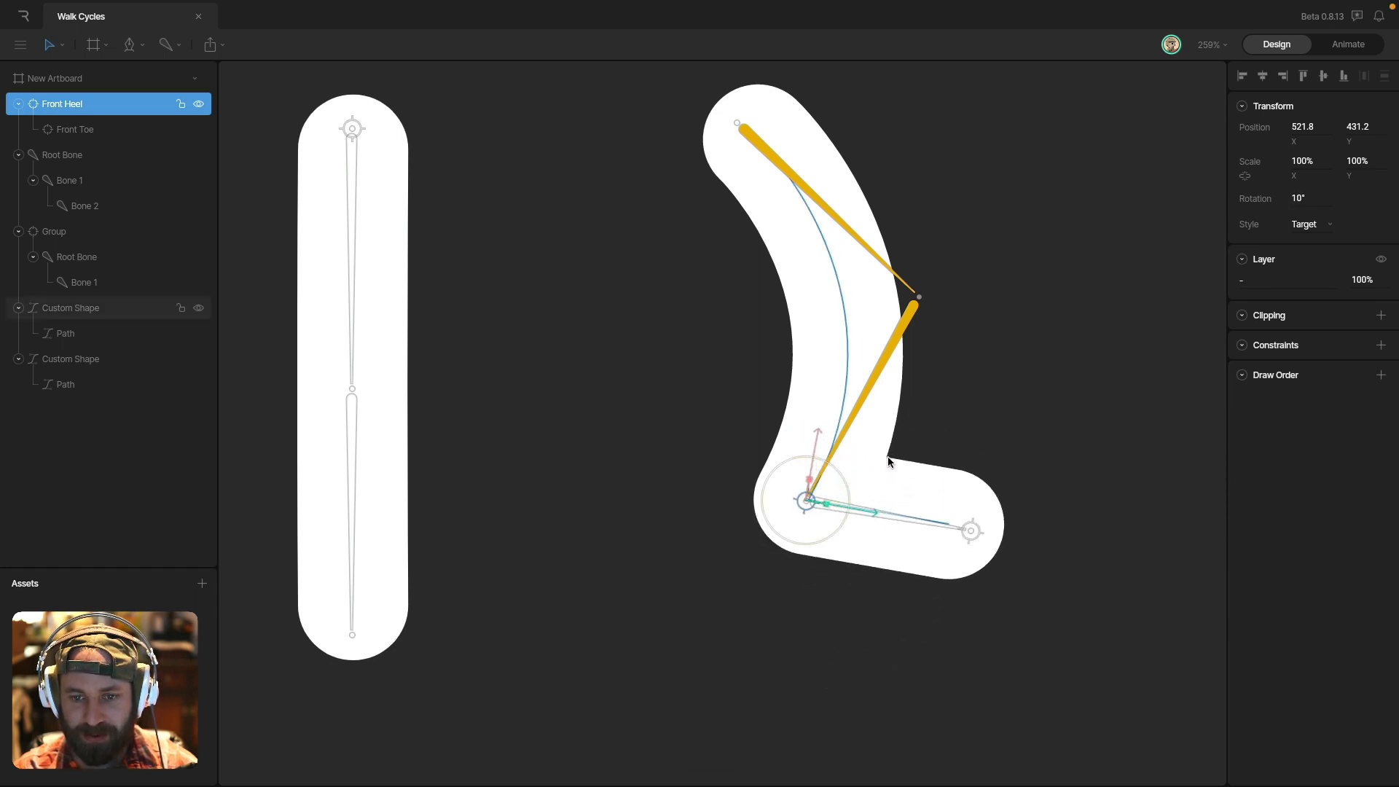
pyautogui.click(1009, 403)
pyautogui.press('z')
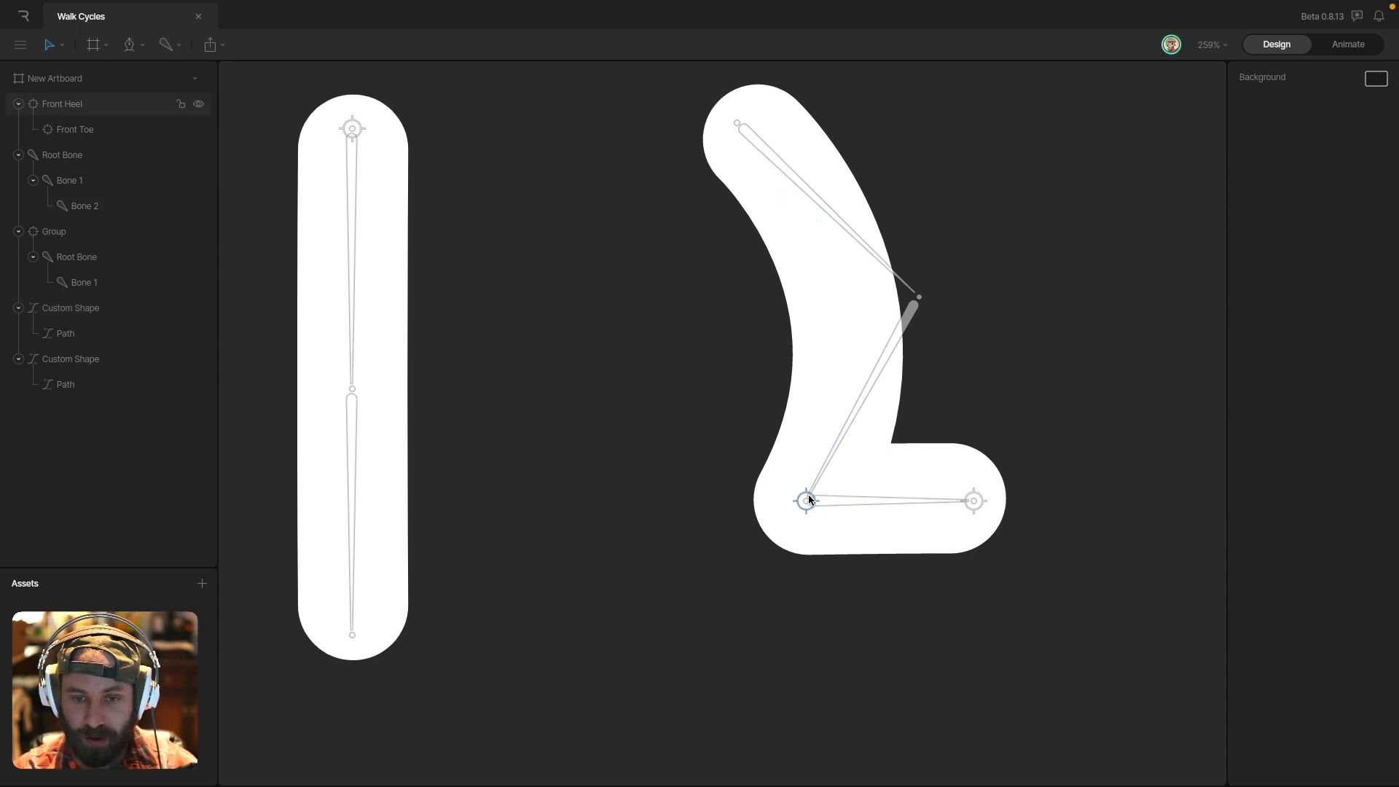
pyautogui.moveTo(810, 500); pyautogui.dragTo(775, 572)
pyautogui.press('super+z')
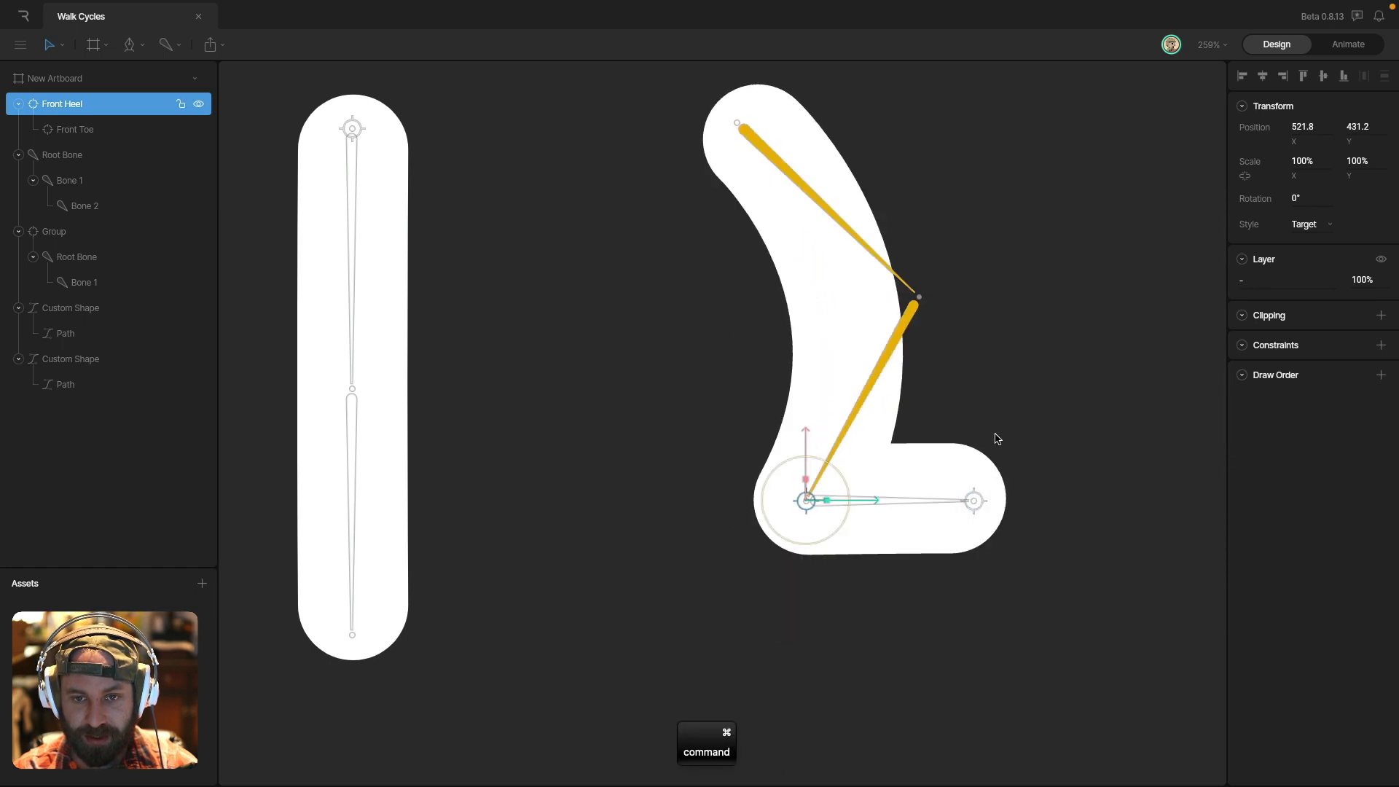
pyautogui.press('super+z')
pyautogui.click(1025, 427)
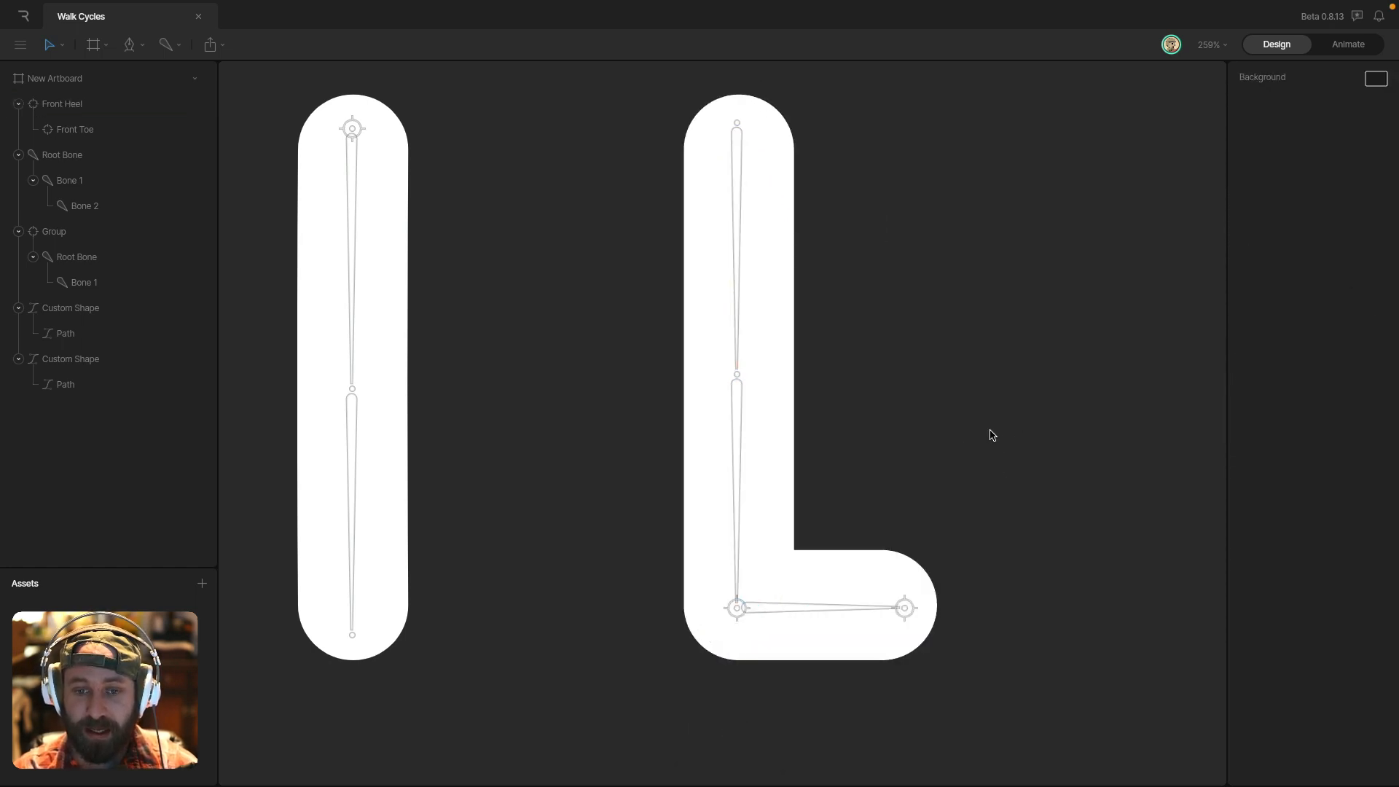
# - Go to the Berry bear and test its Chest bone with a rotation to about 25°, and undo it
pyautogui.hscroll(-3, 974, 440)
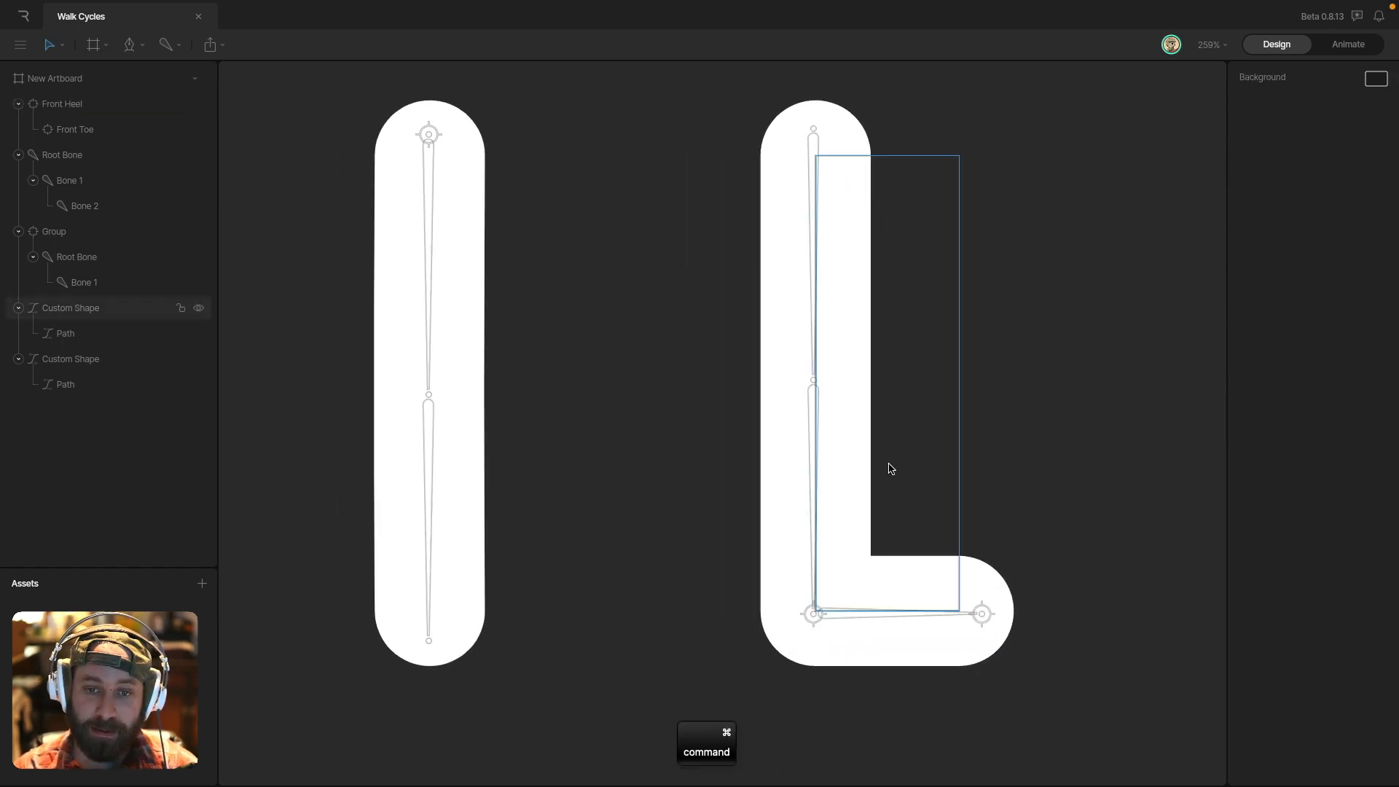
pyautogui.keyDown('super'); pyautogui.scroll(-2, 890, 469); pyautogui.keyUp('super')
pyautogui.hscroll(-2, 949, 459)
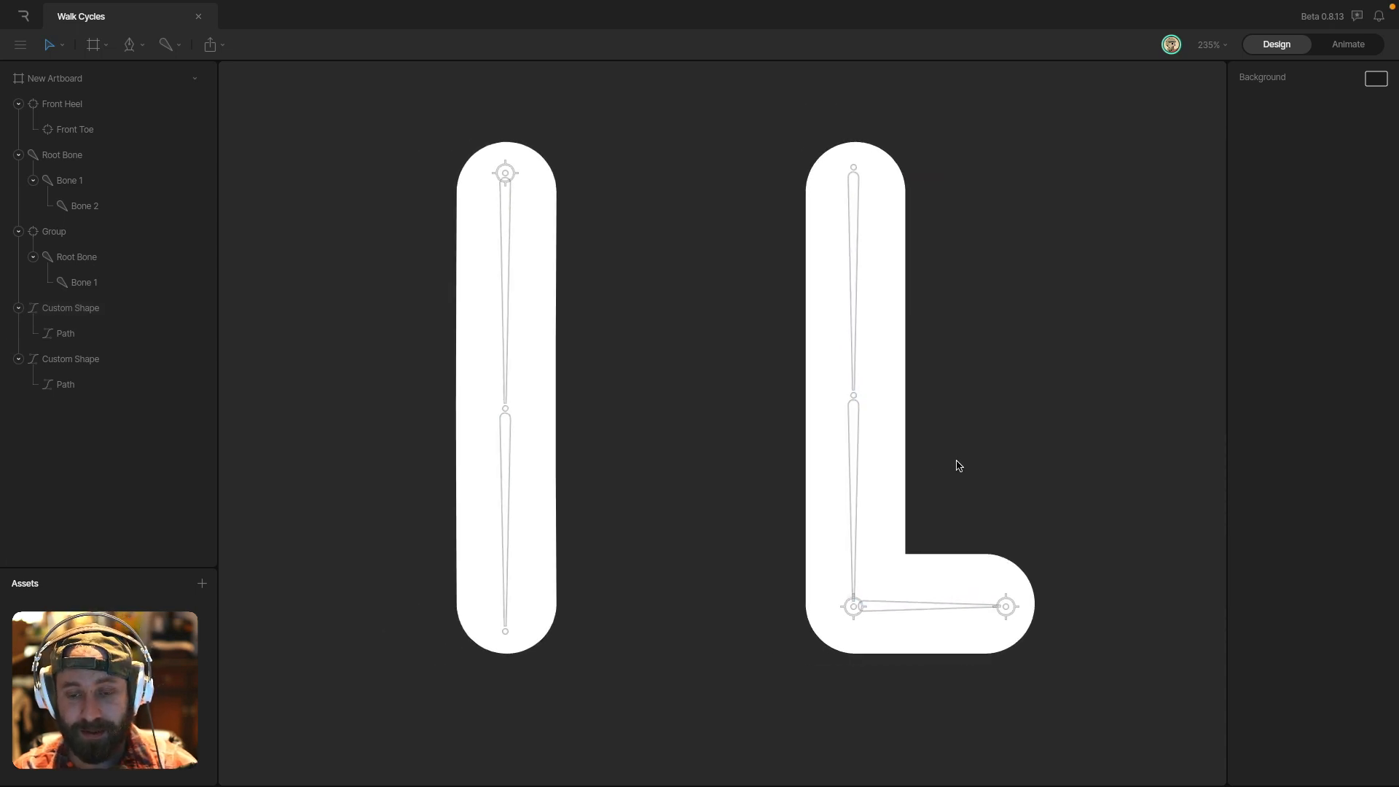
pyautogui.keyDown('super'); pyautogui.scroll(-3, 952, 467); pyautogui.keyUp('super')
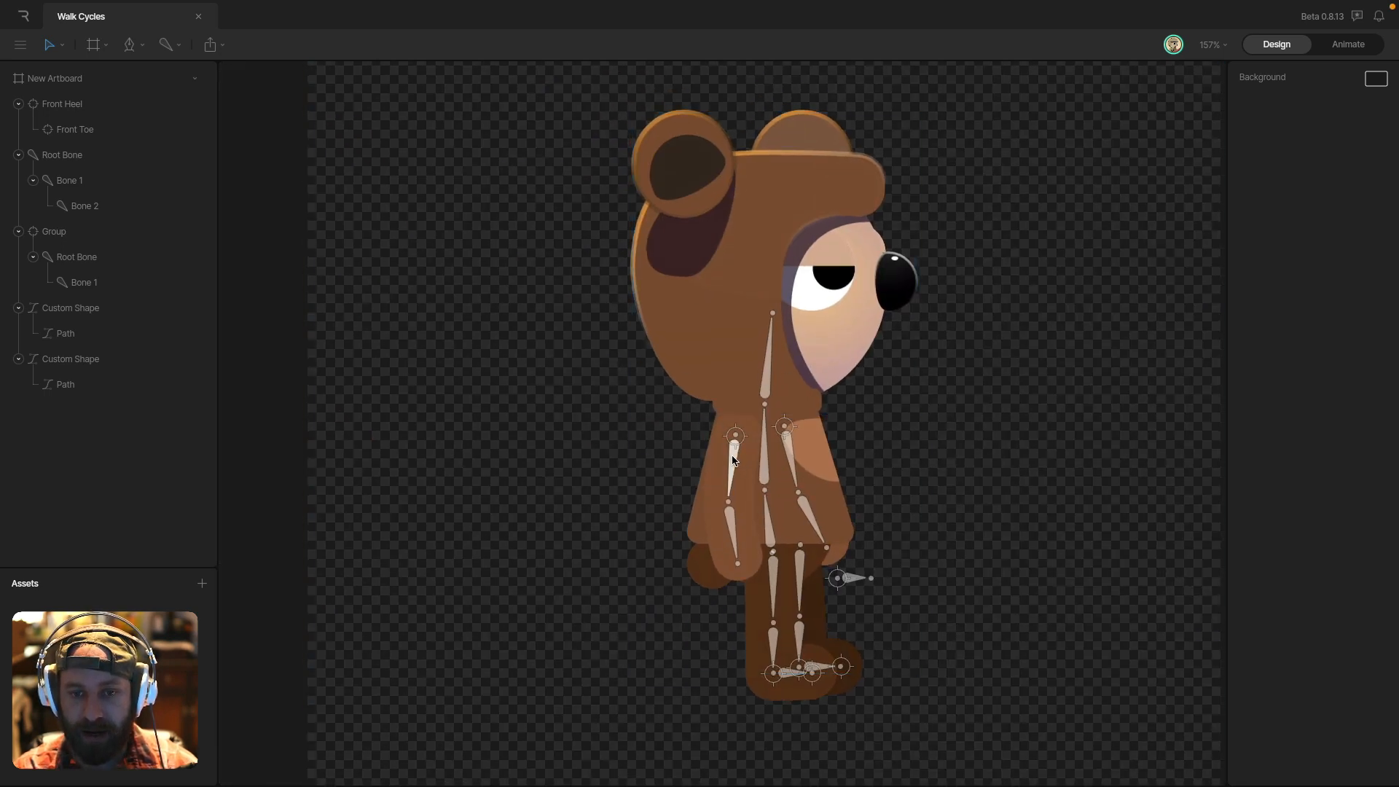
pyautogui.click(791, 442)
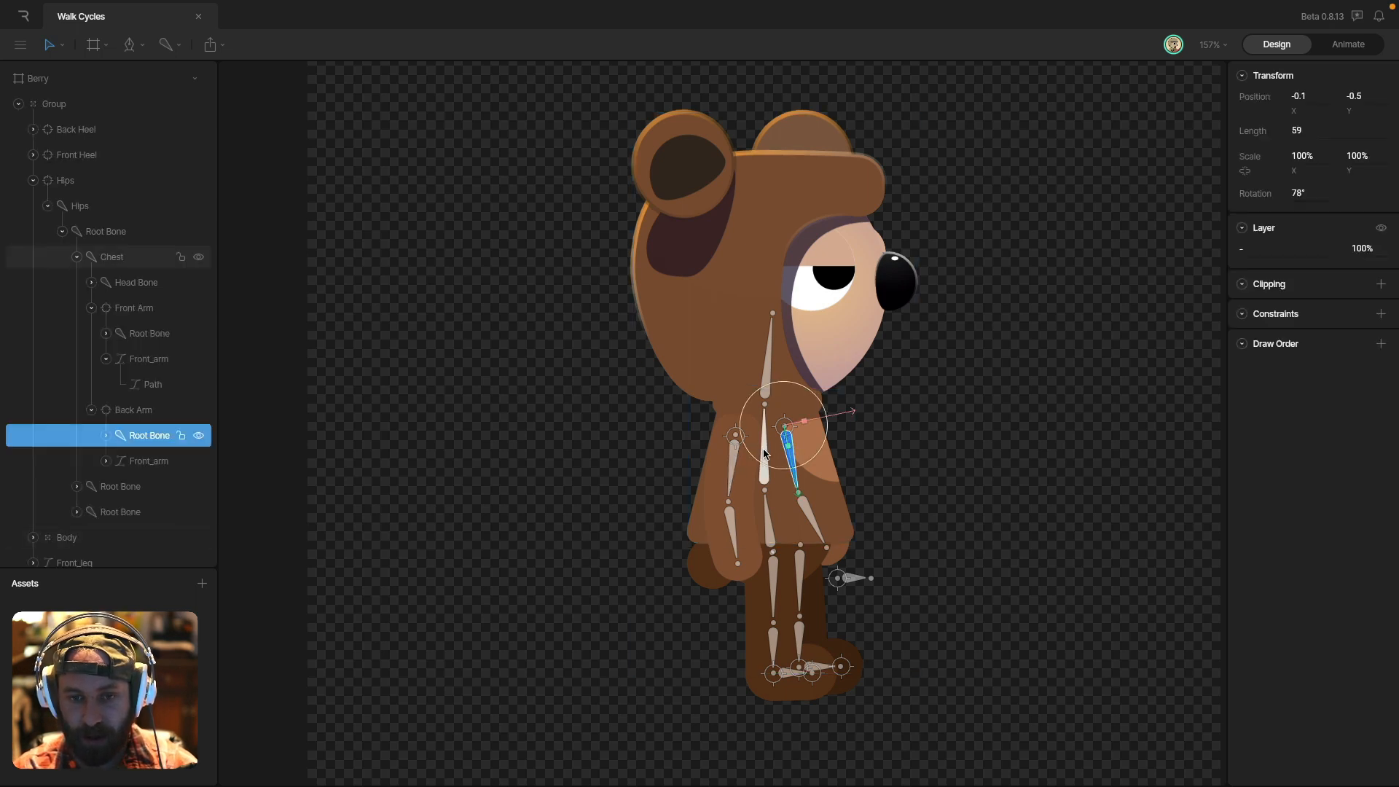
pyautogui.click(768, 452)
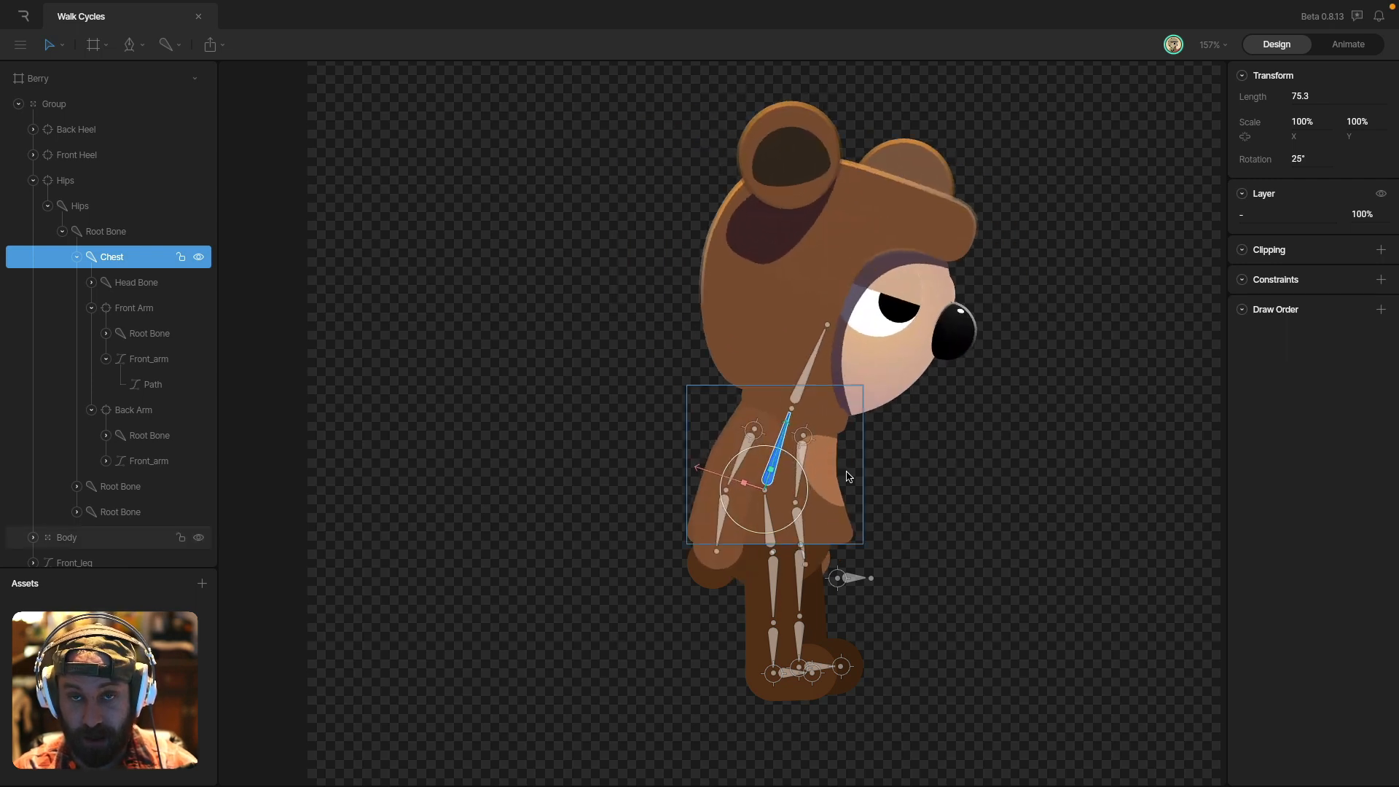
pyautogui.press('super+z')
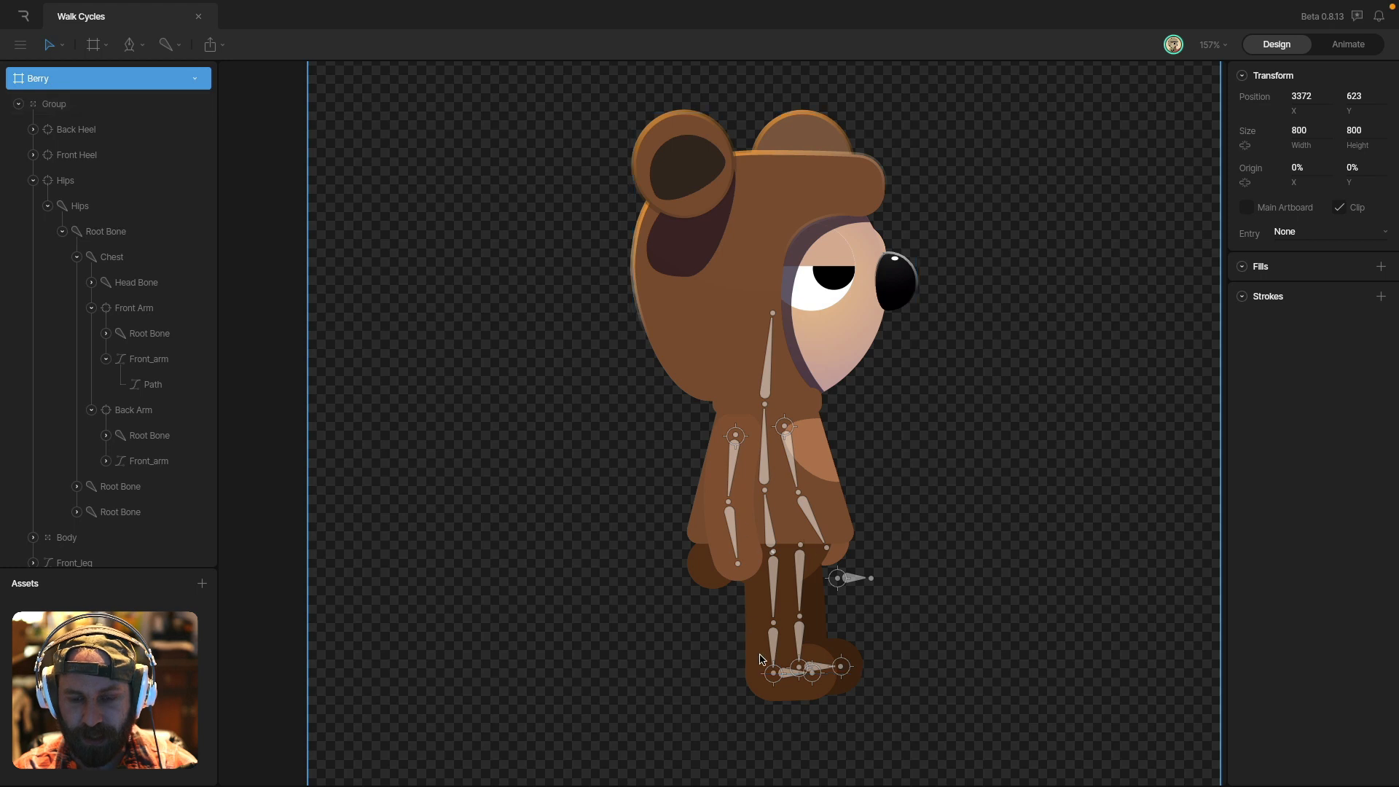
# - Check the bear's two upper leg bones, test the rig by raising the Hips target, and undo the moves
pyautogui.click(775, 587)
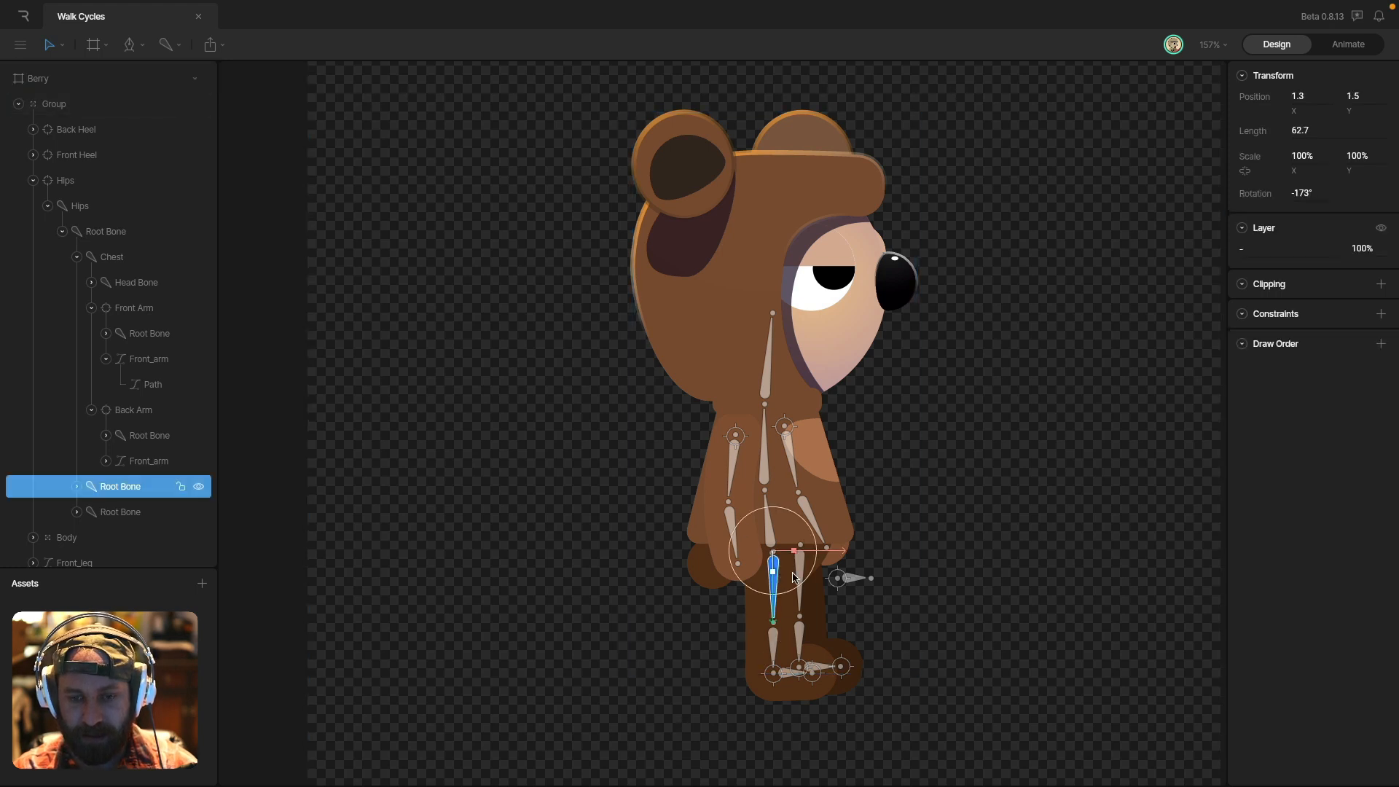
pyautogui.keyDown('shift'); pyautogui.click(799, 577); pyautogui.keyUp('shift')
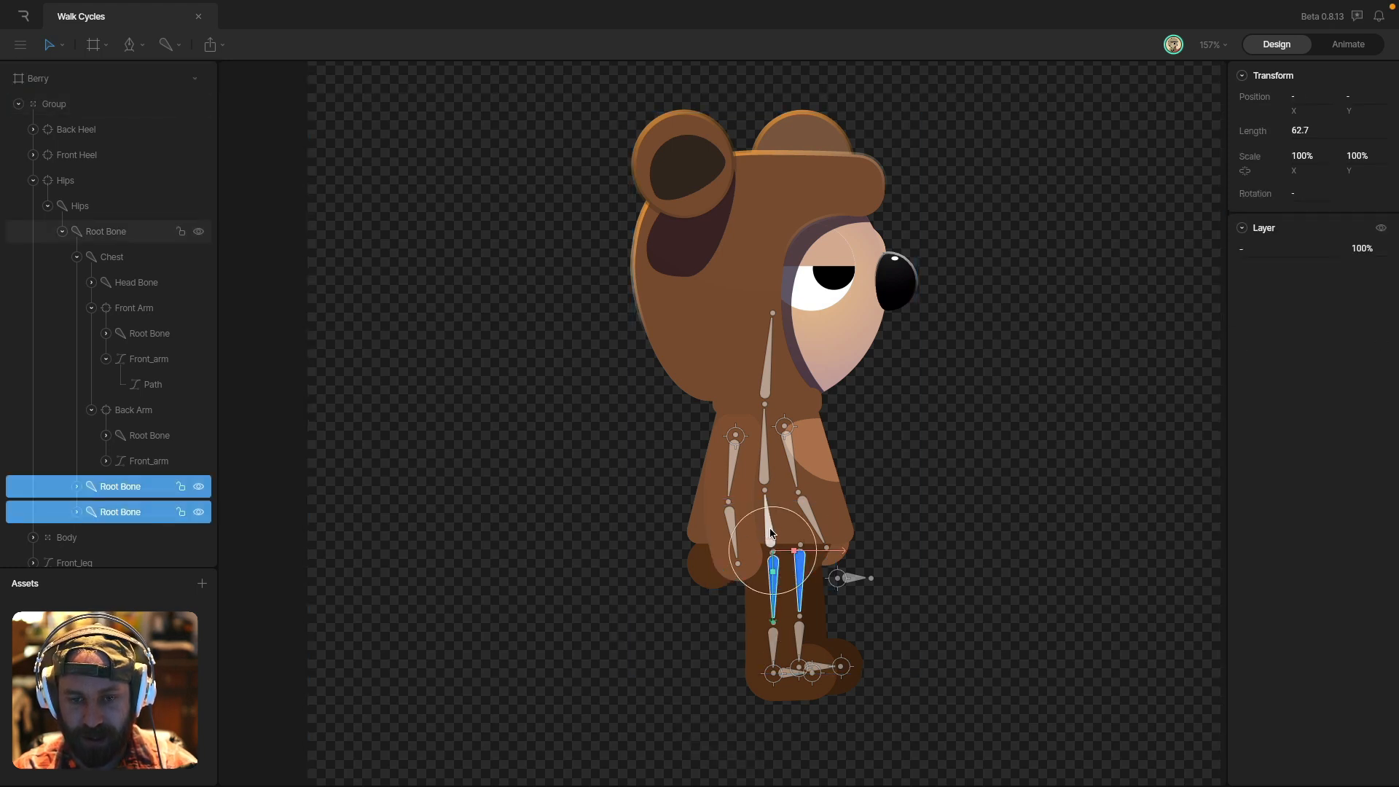
pyautogui.click(874, 541)
pyautogui.moveTo(839, 577); pyautogui.dragTo(838, 530)
pyautogui.hotkey('ctrl', 'z')
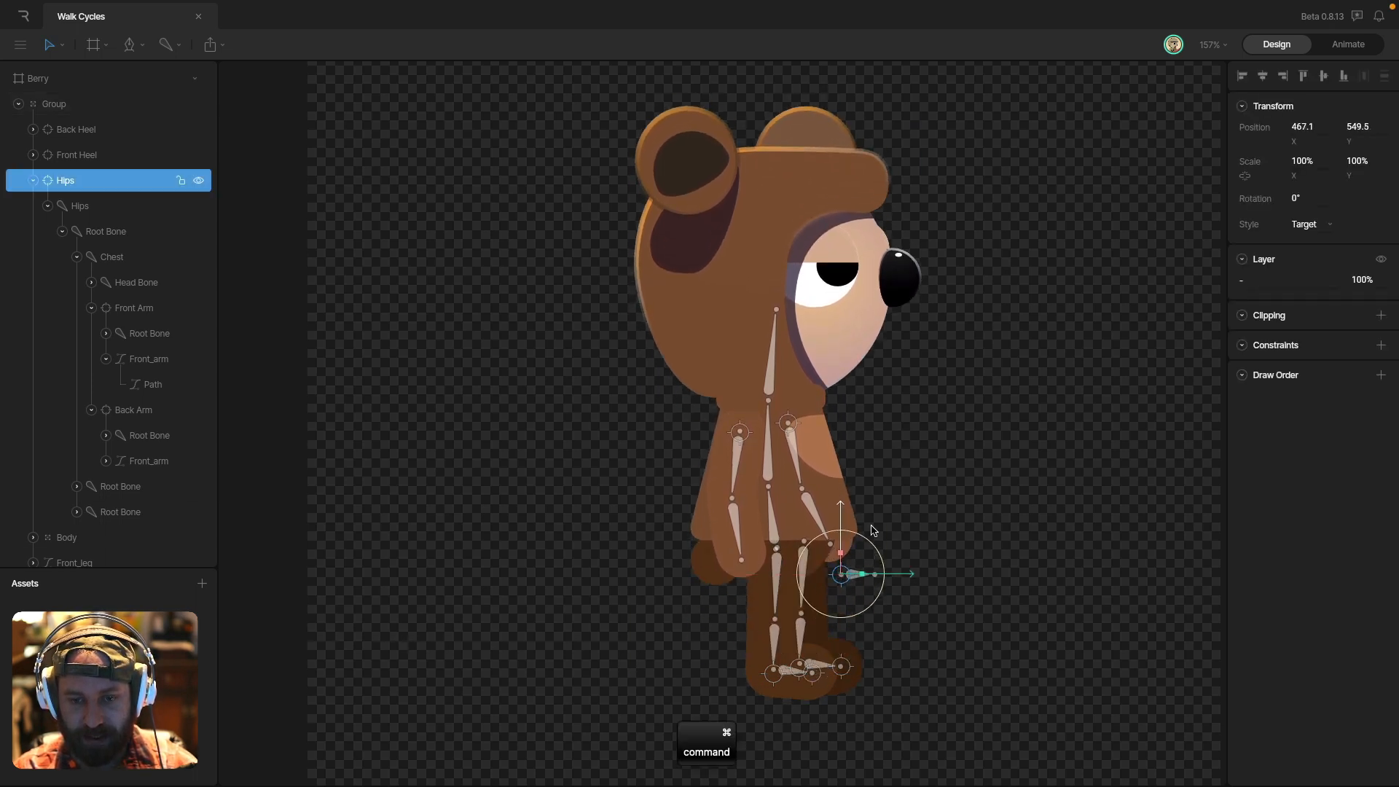
pyautogui.hotkey('ctrl', 'z')
pyautogui.hotkey('ctrl', 'z')
pyautogui.hotkey('ctrl', 'z')
# - Switch the Berry artboard to Animate mode
pyautogui.scroll(-5, 1018, 548)
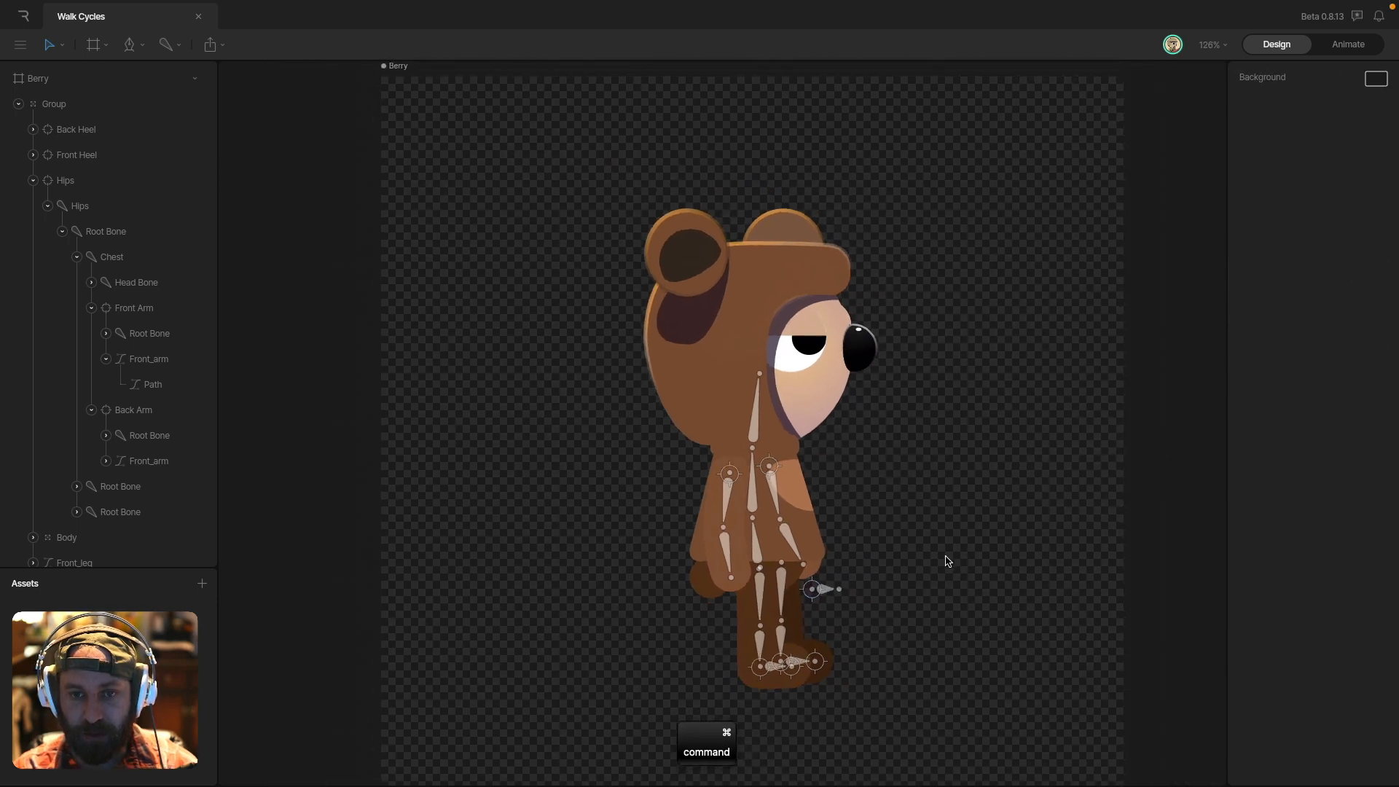
pyautogui.moveTo(945, 494); pyautogui.dragTo(946, 502)
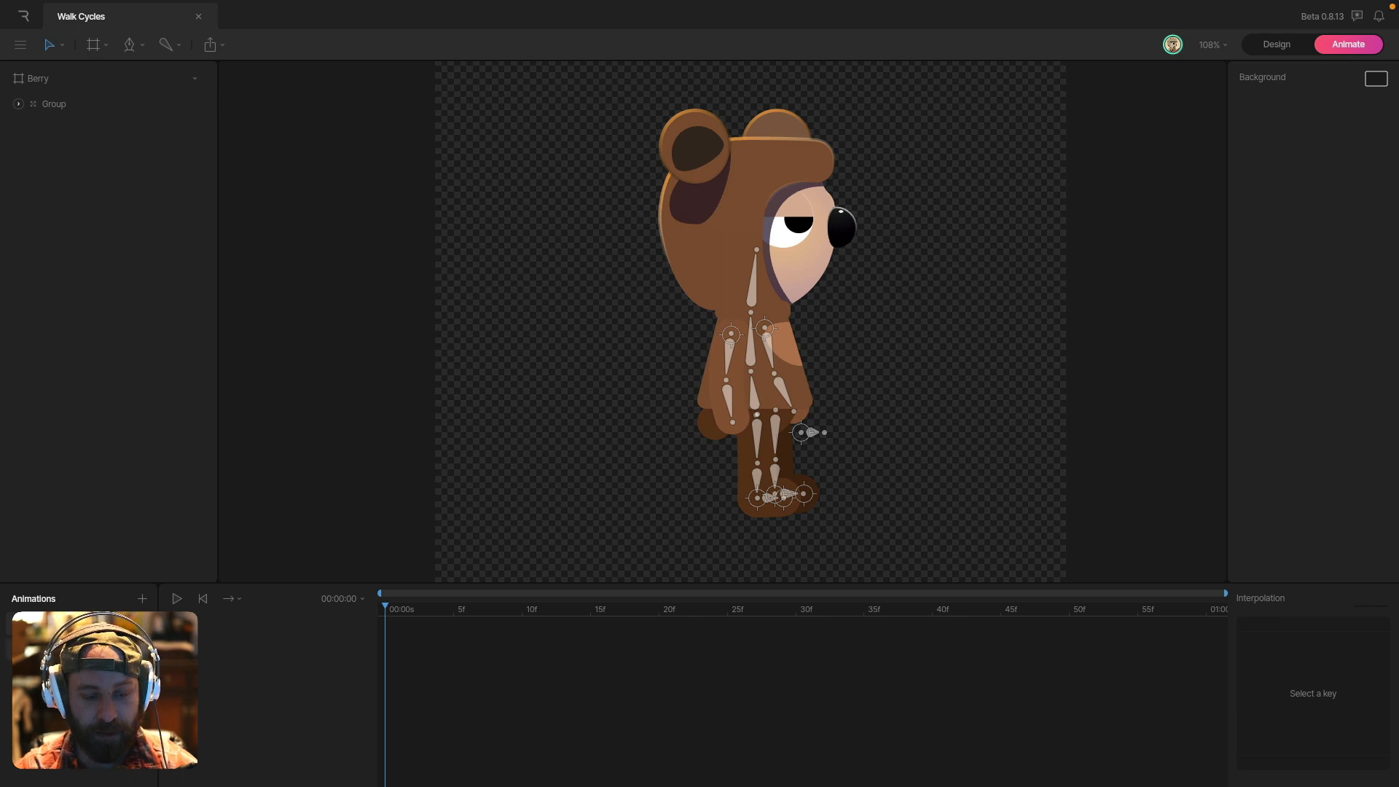
pyautogui.press('Return')
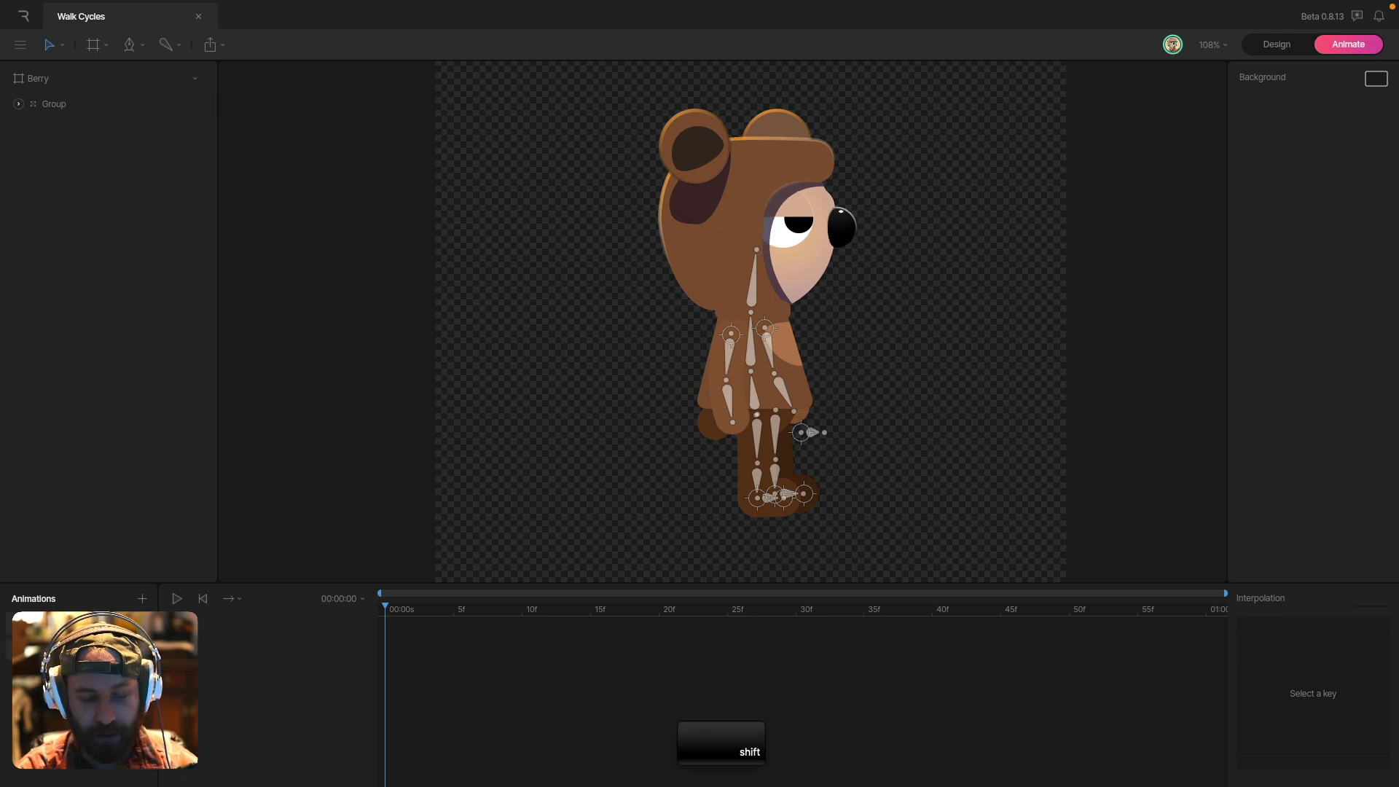
pyautogui.press('m')
pyautogui.press('Return')
pyautogui.press('m')
pyautogui.press('Return')
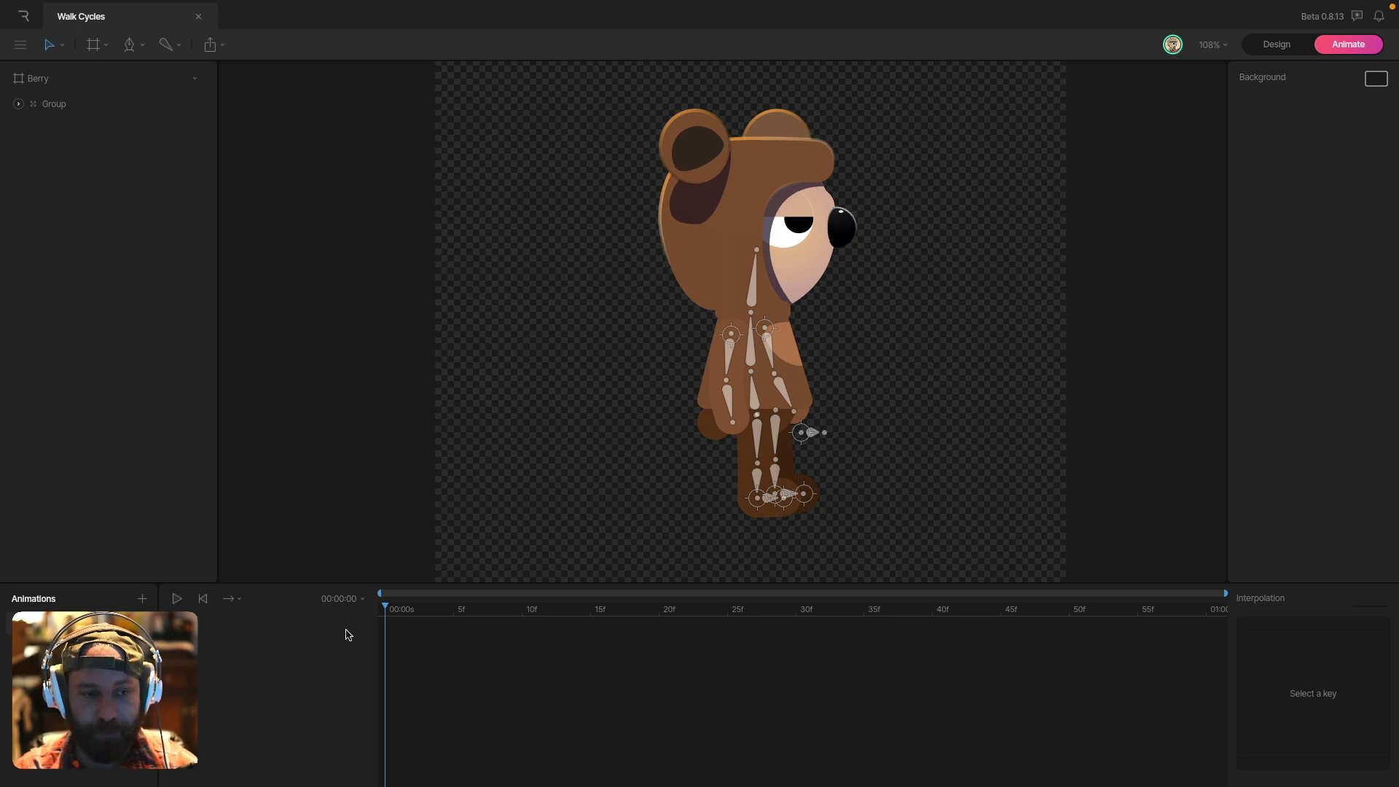
# - Set the animation's duration to 00:03:00 and fit the full three seconds in the timeline
pyautogui.click(349, 604)
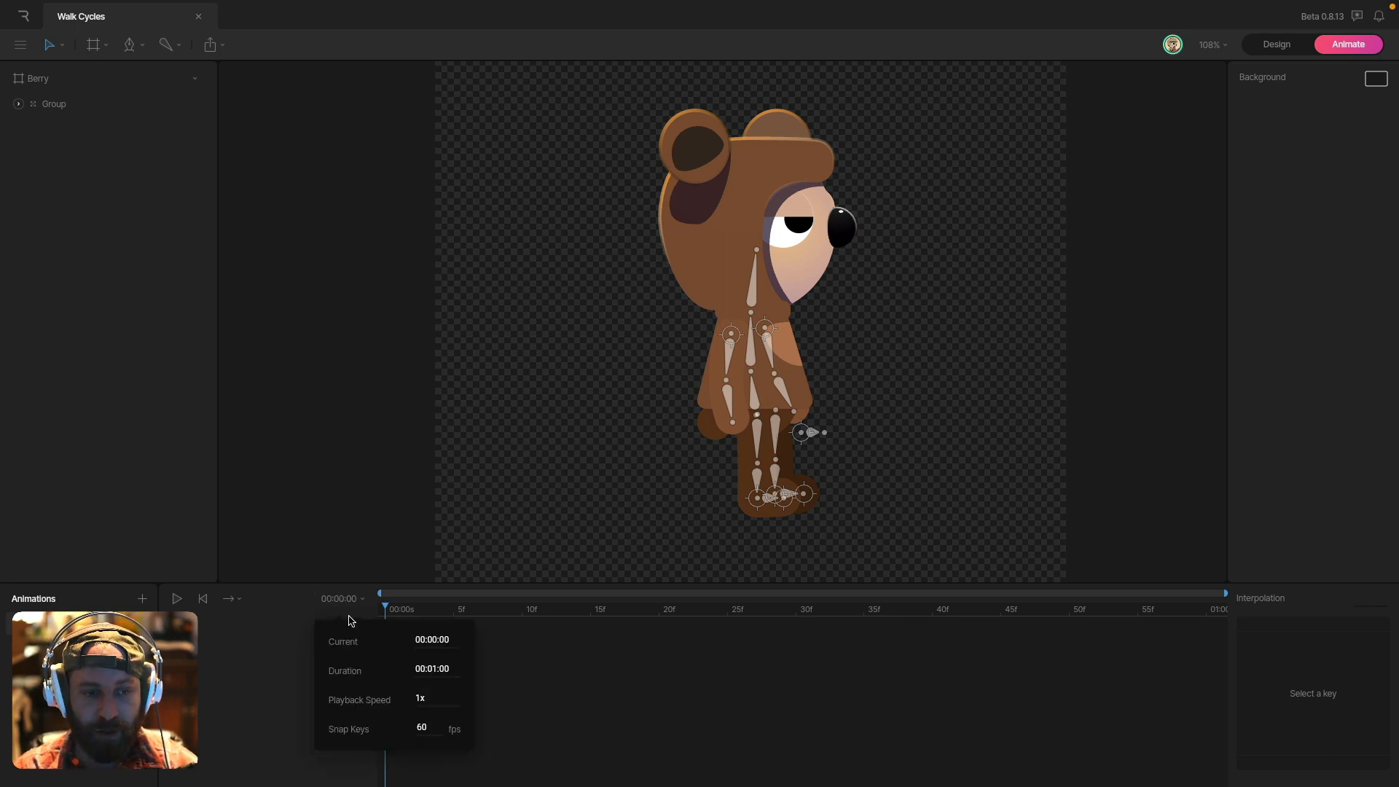
pyautogui.click(433, 669)
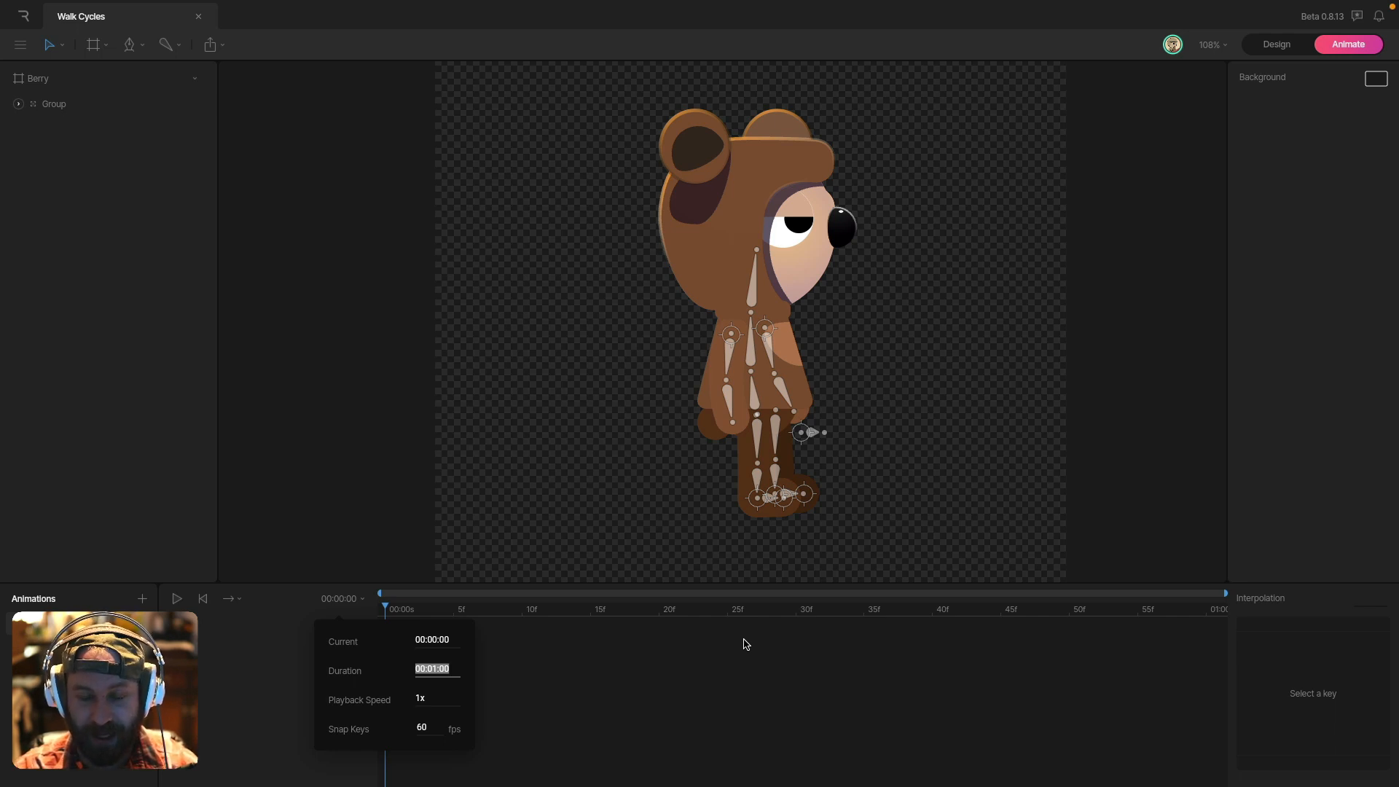
pyautogui.write('3')
pyautogui.press('Return')
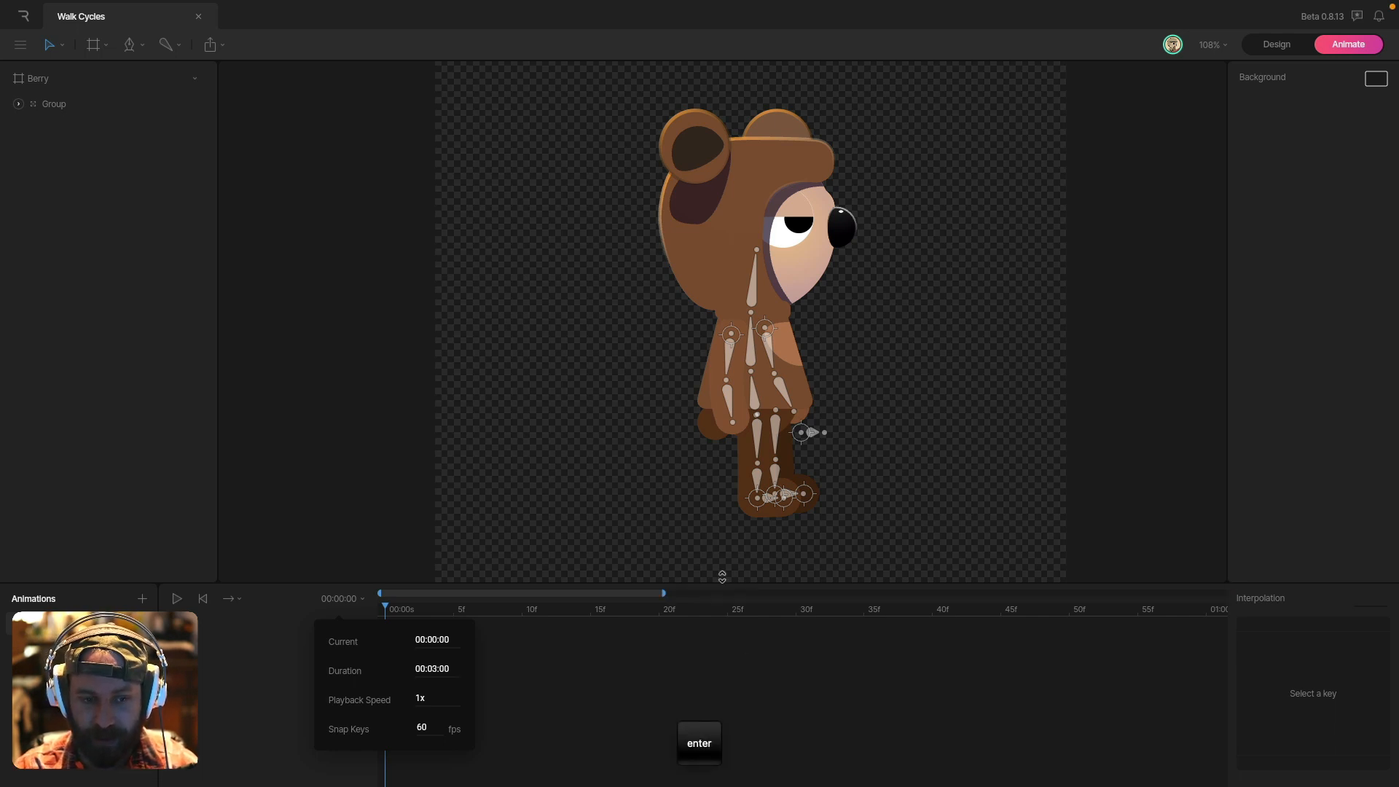
pyautogui.moveTo(667, 596); pyautogui.dragTo(1227, 594)
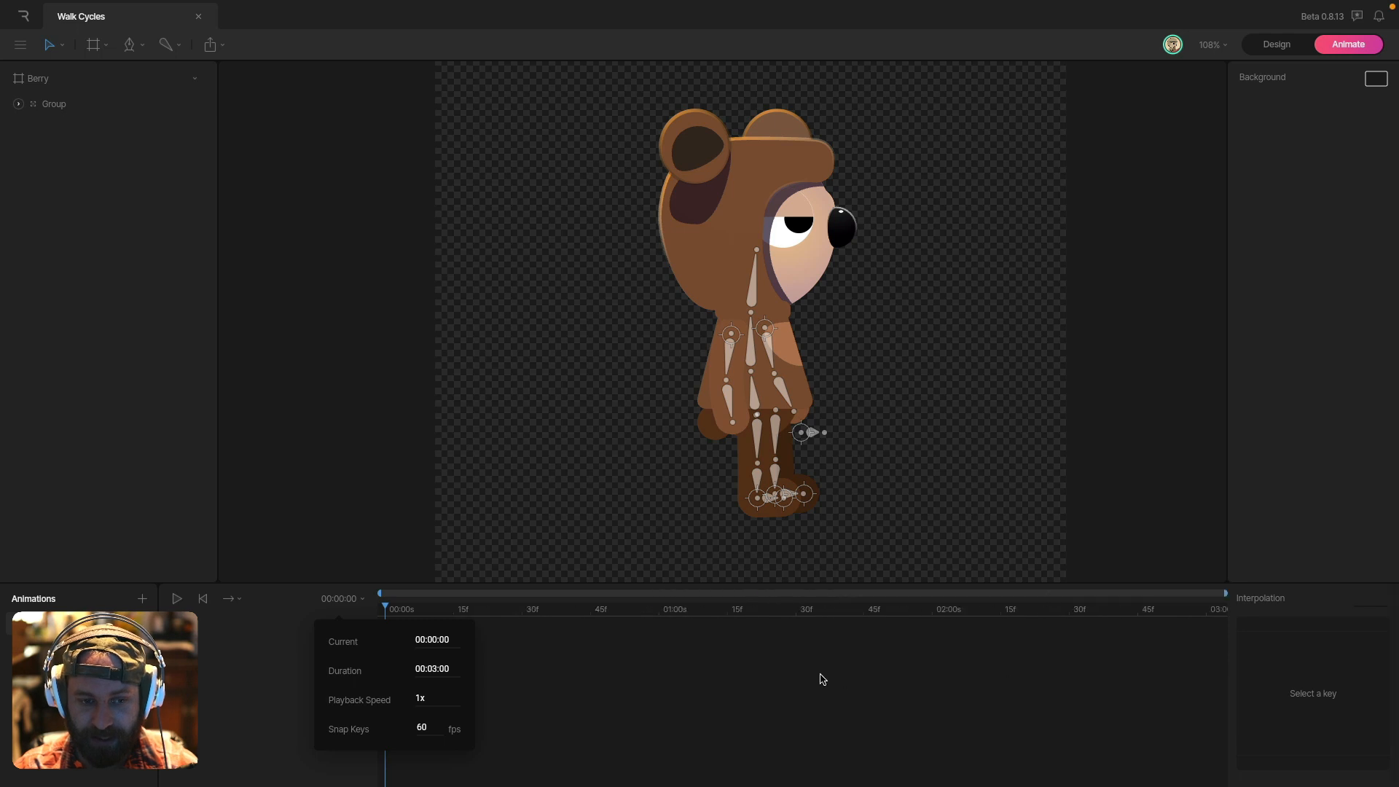
pyautogui.click(651, 718)
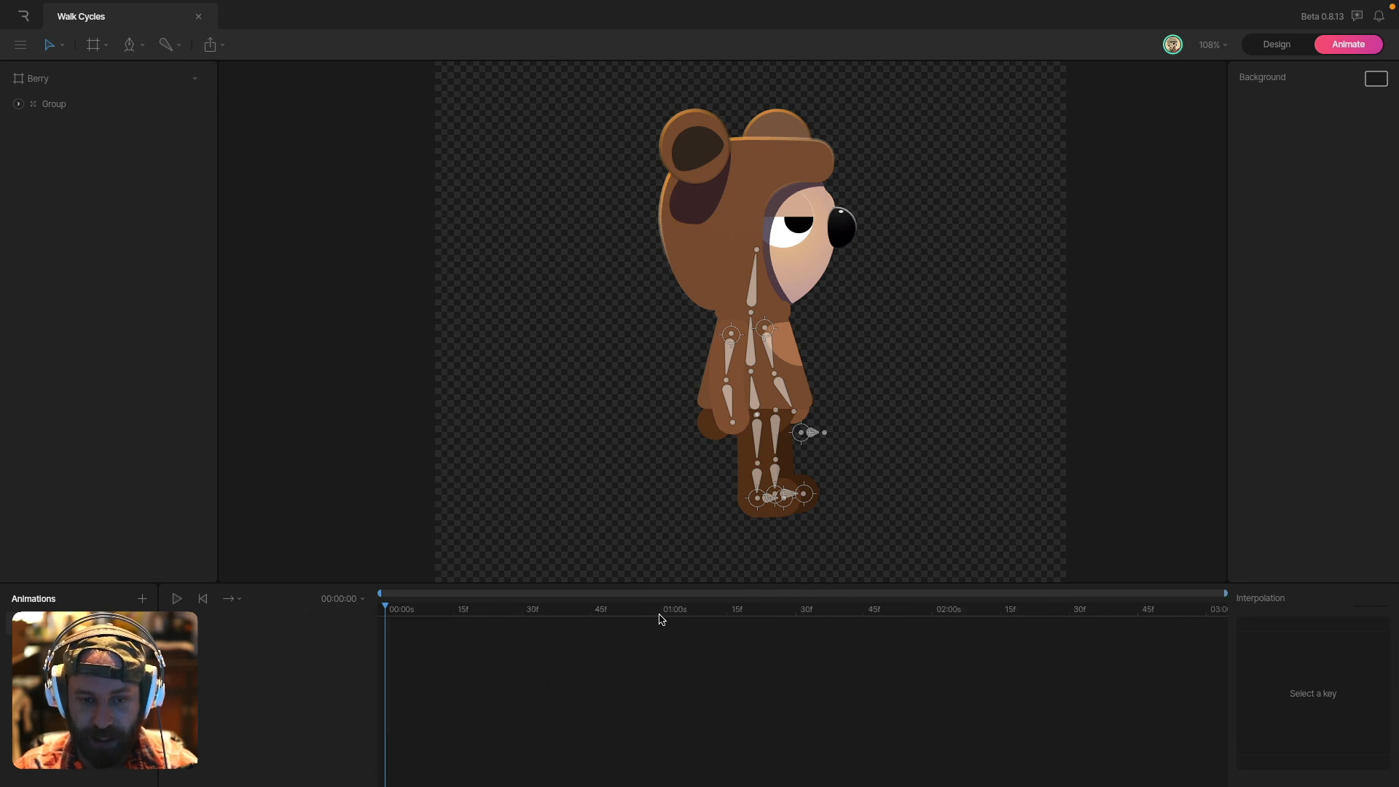
# - Enable the Work Area and set its range from 00:01:00 to 00:02:00
pyautogui.click(661, 611)
pyautogui.click(336, 602)
pyautogui.click(232, 598)
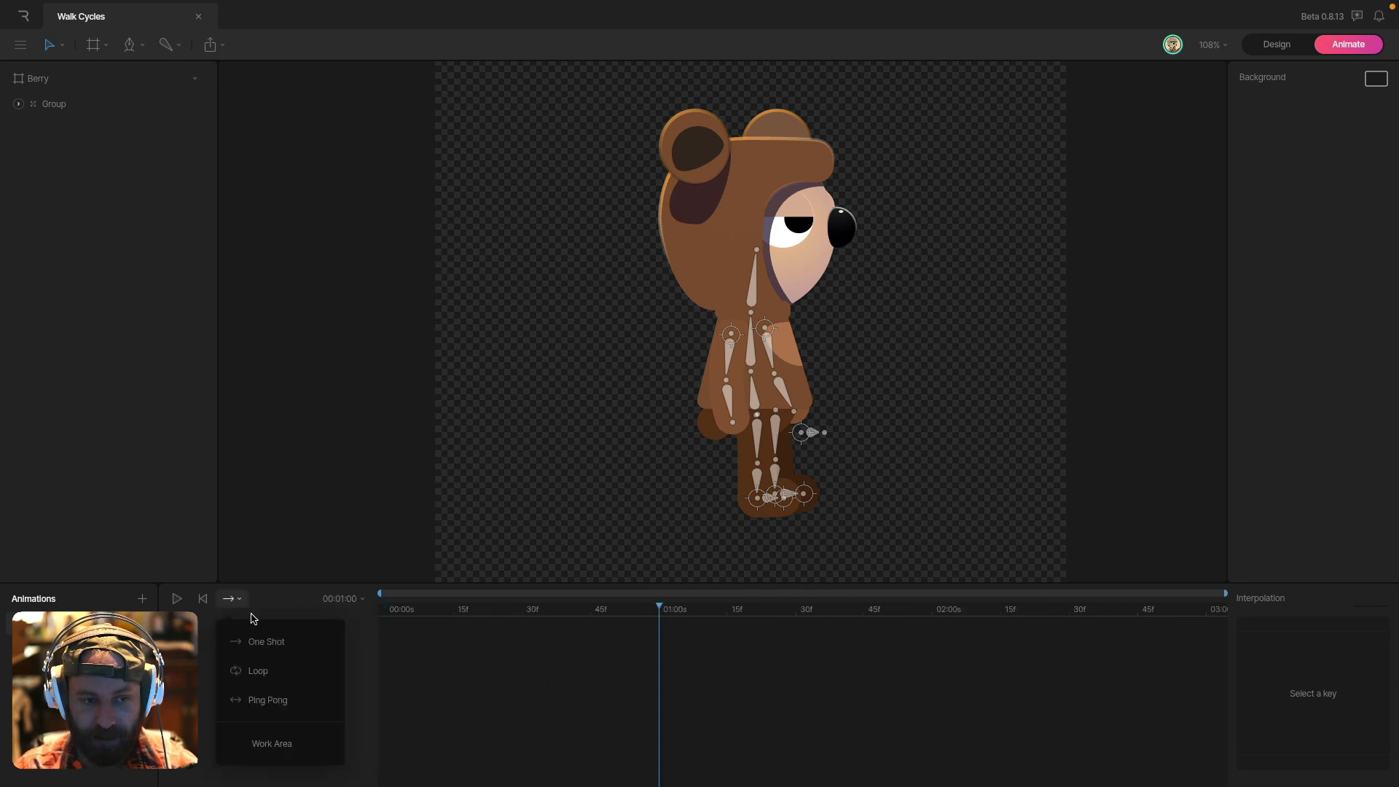
pyautogui.click(275, 747)
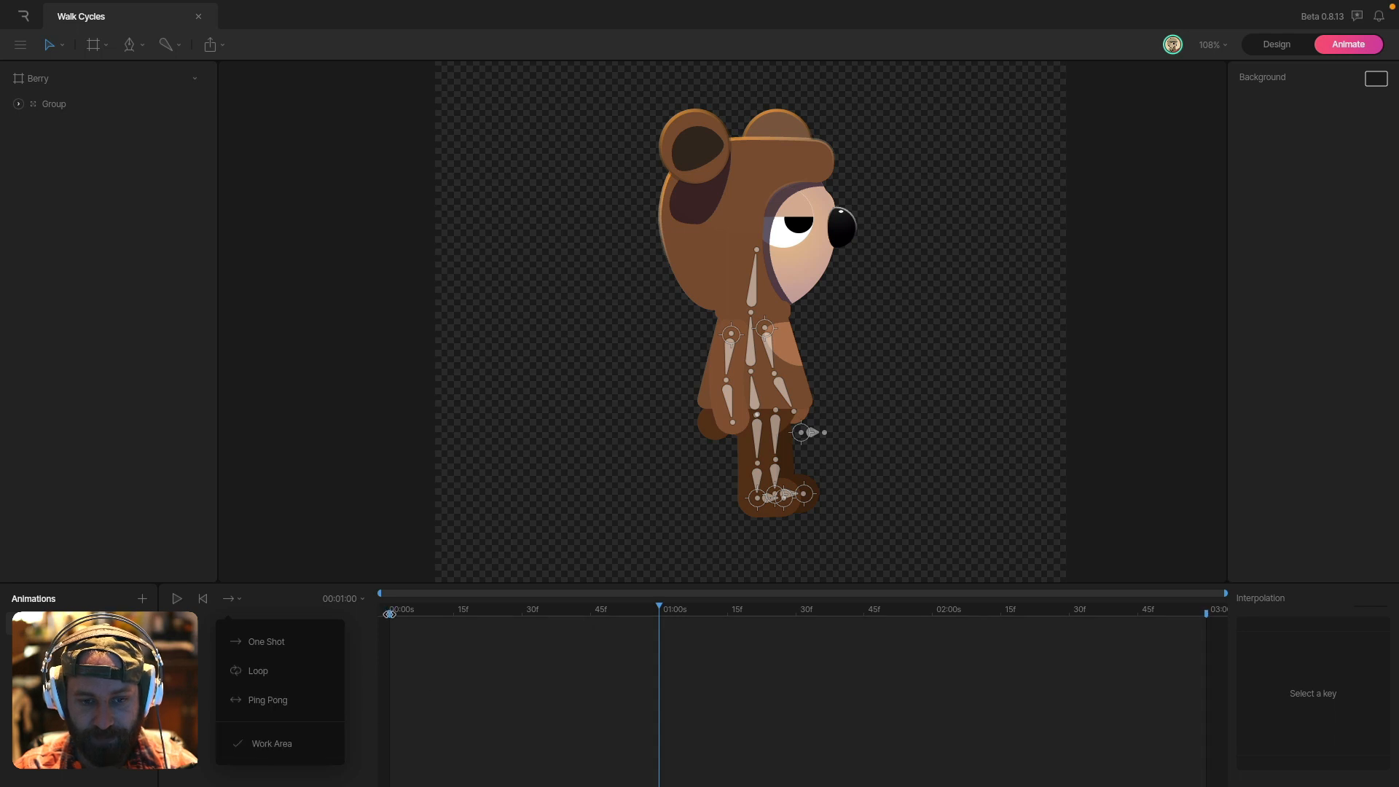
pyautogui.moveTo(384, 615)
pyautogui.mouseDown()
pyautogui.moveTo(668, 645)
pyautogui.moveTo(682, 614)
pyautogui.moveTo(932, 636)
pyautogui.mouseUp()
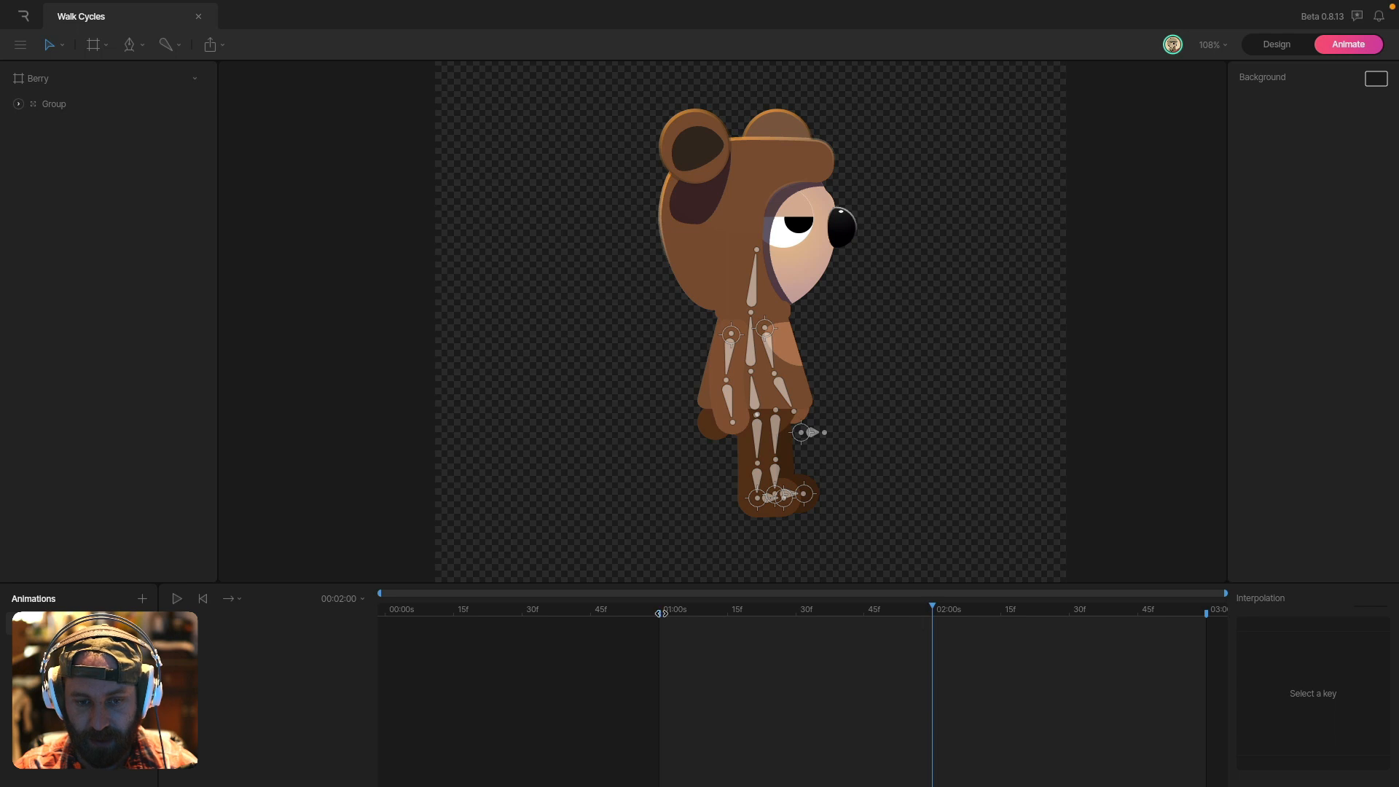
pyautogui.moveTo(1209, 615); pyautogui.dragTo(933, 633)
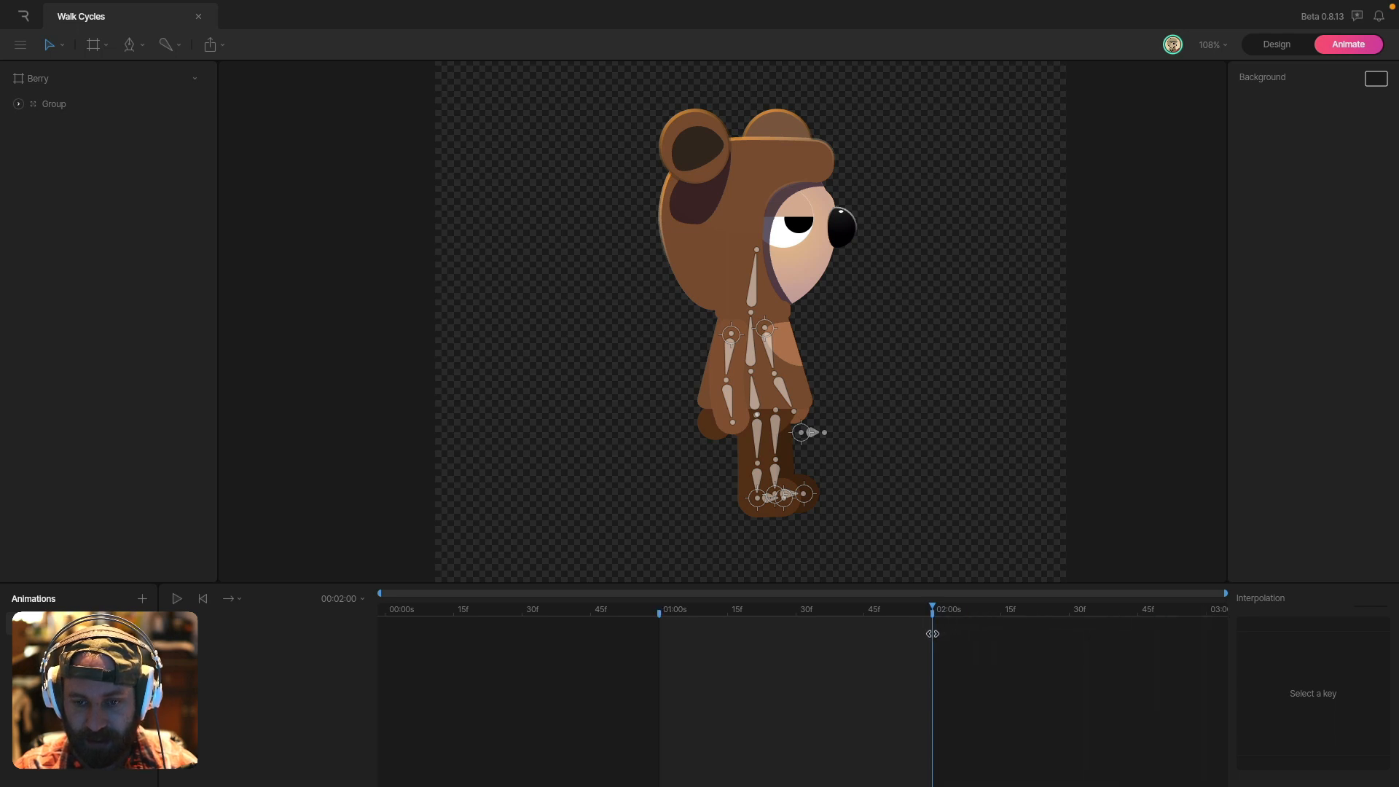
# - Set the animation's playback mode to Loop, and play and stop the work area to check it
pyautogui.press('space')
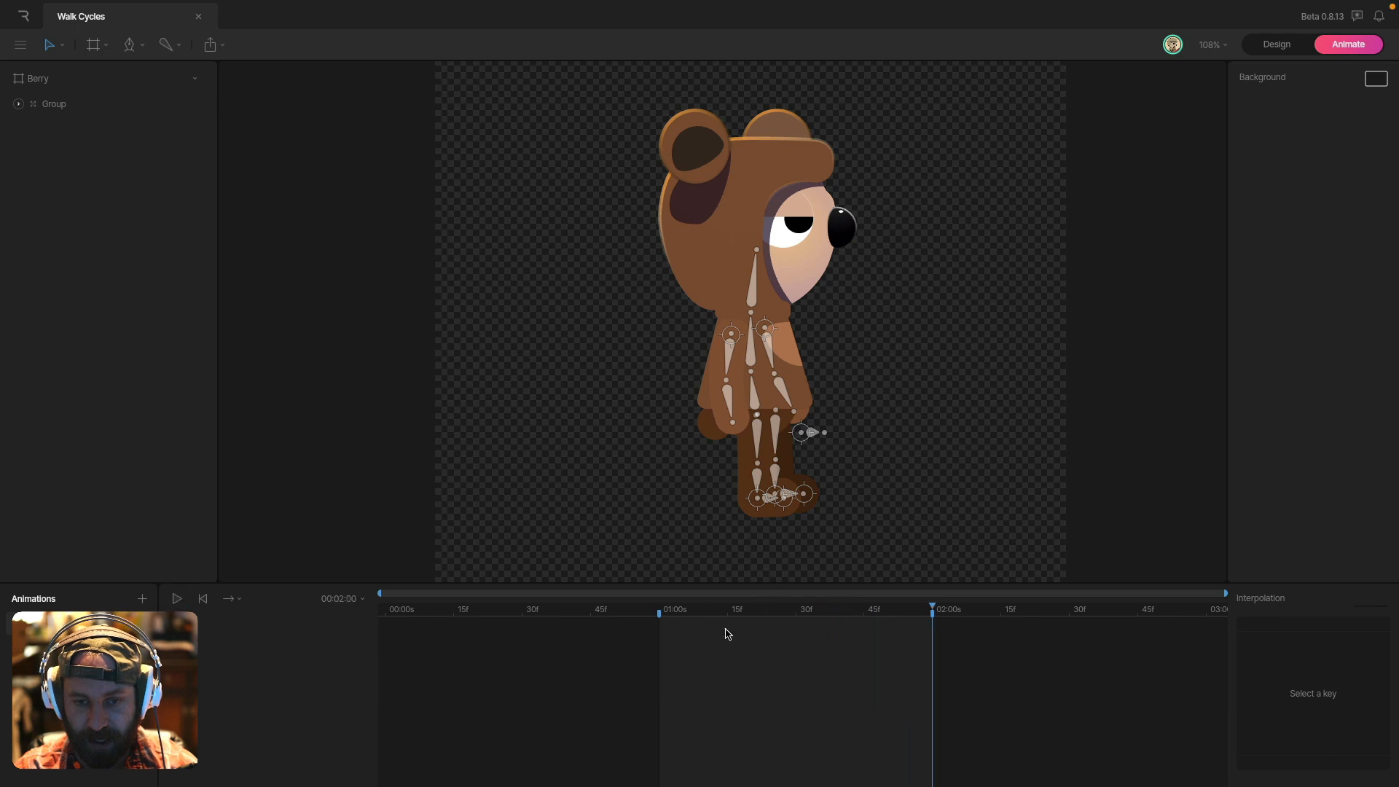
pyautogui.click(232, 598)
pyautogui.click(277, 668)
pyautogui.press('space')
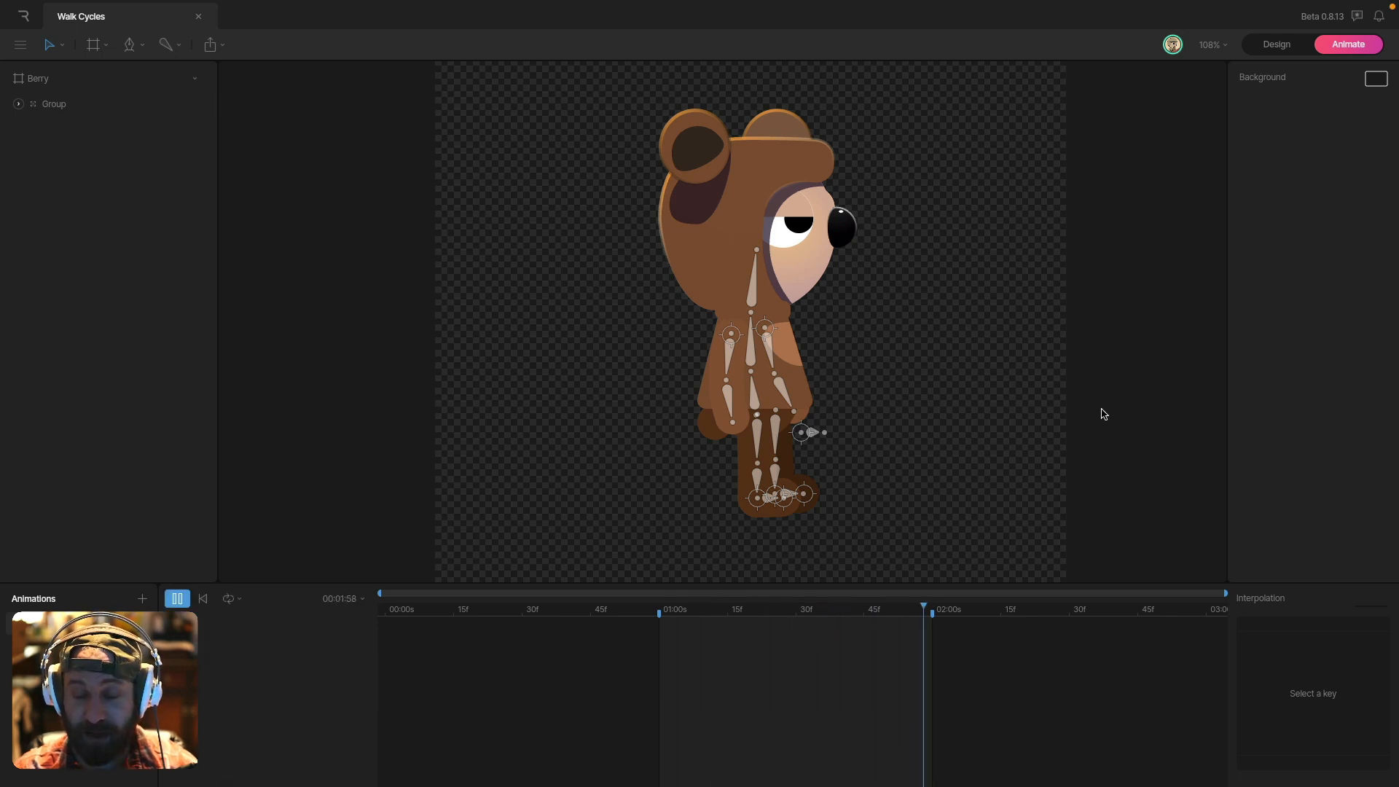
pyautogui.press('space')
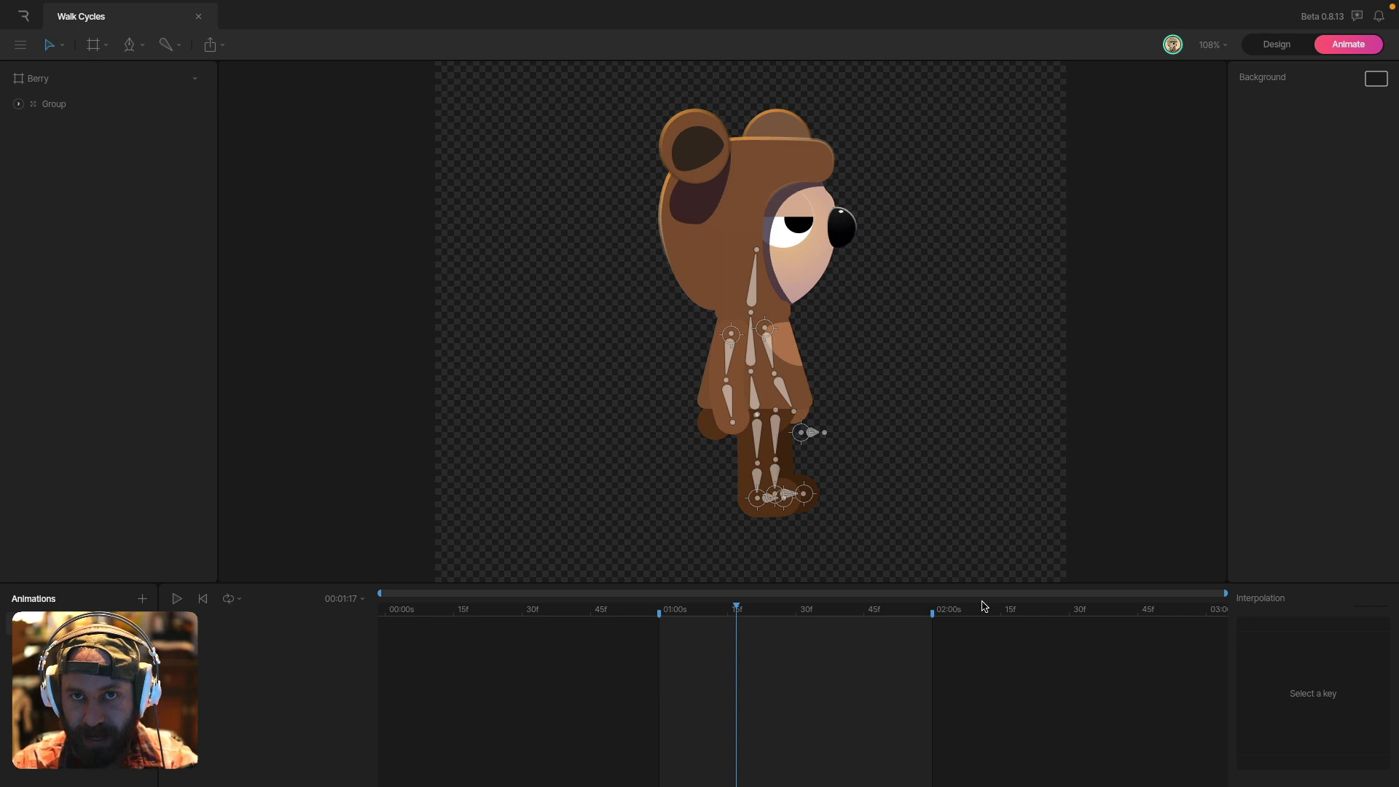
# - Widen the work area so it runs from 00:00:50 to 00:02:10
pyautogui.moveTo(1225, 594); pyautogui.dragTo(1063, 595)
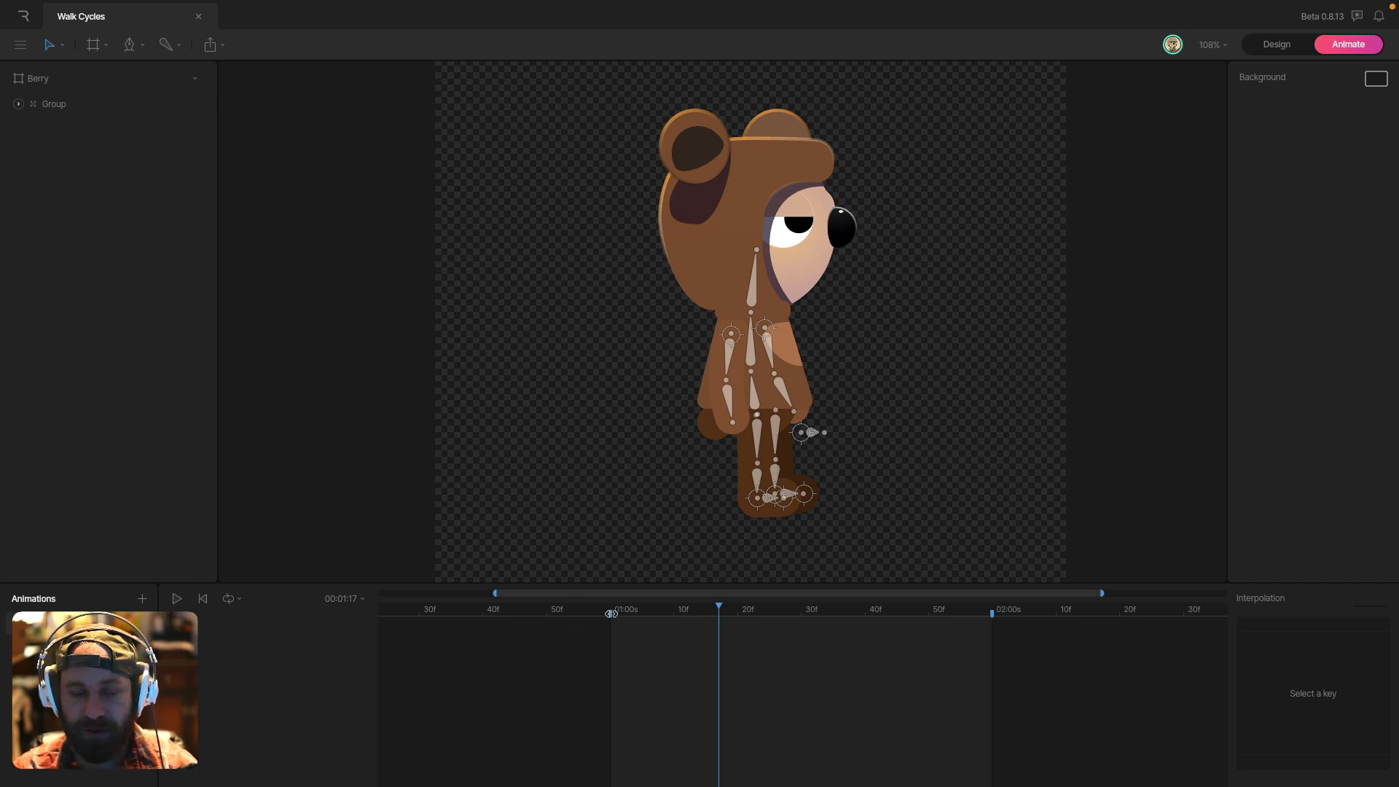
pyautogui.moveTo(613, 616); pyautogui.dragTo(548, 621)
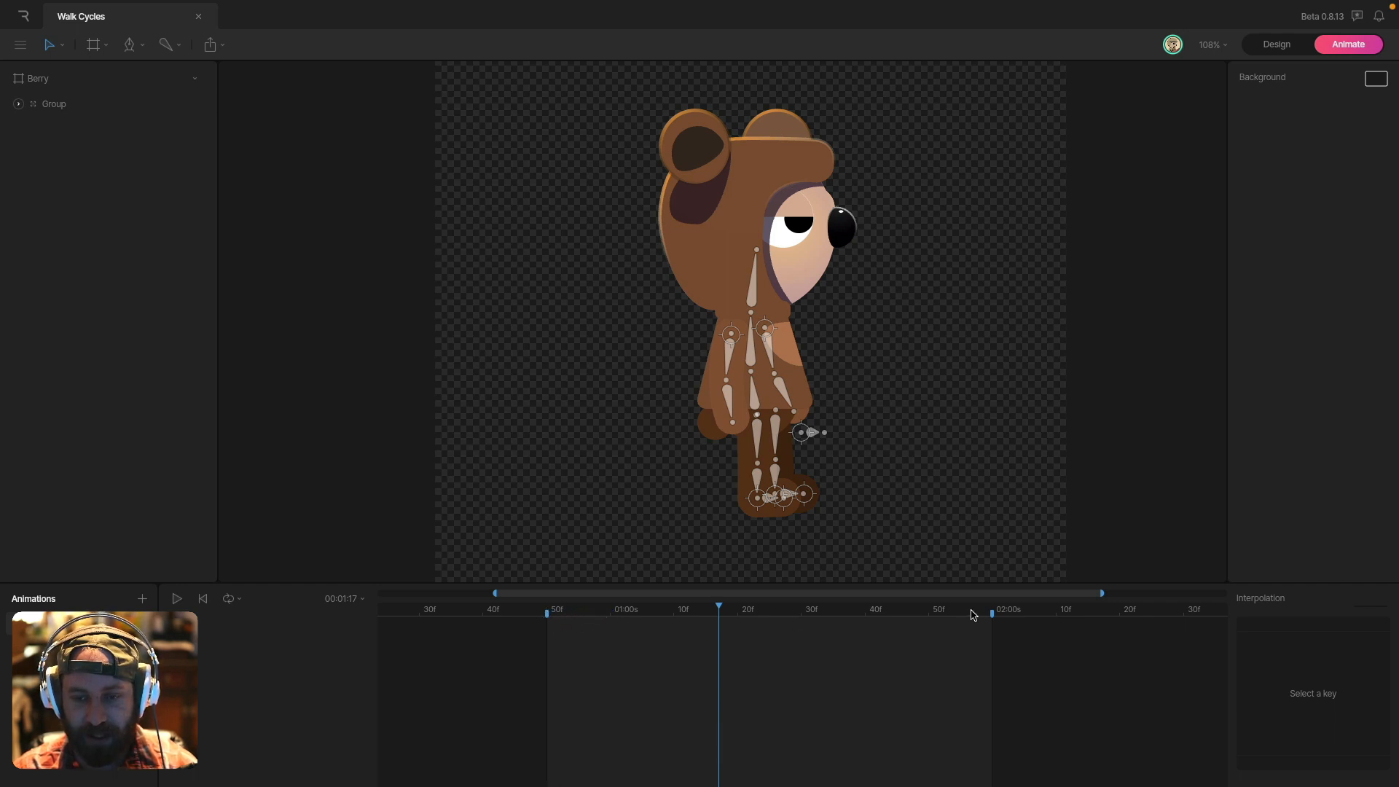
pyautogui.moveTo(998, 614); pyautogui.dragTo(1056, 616)
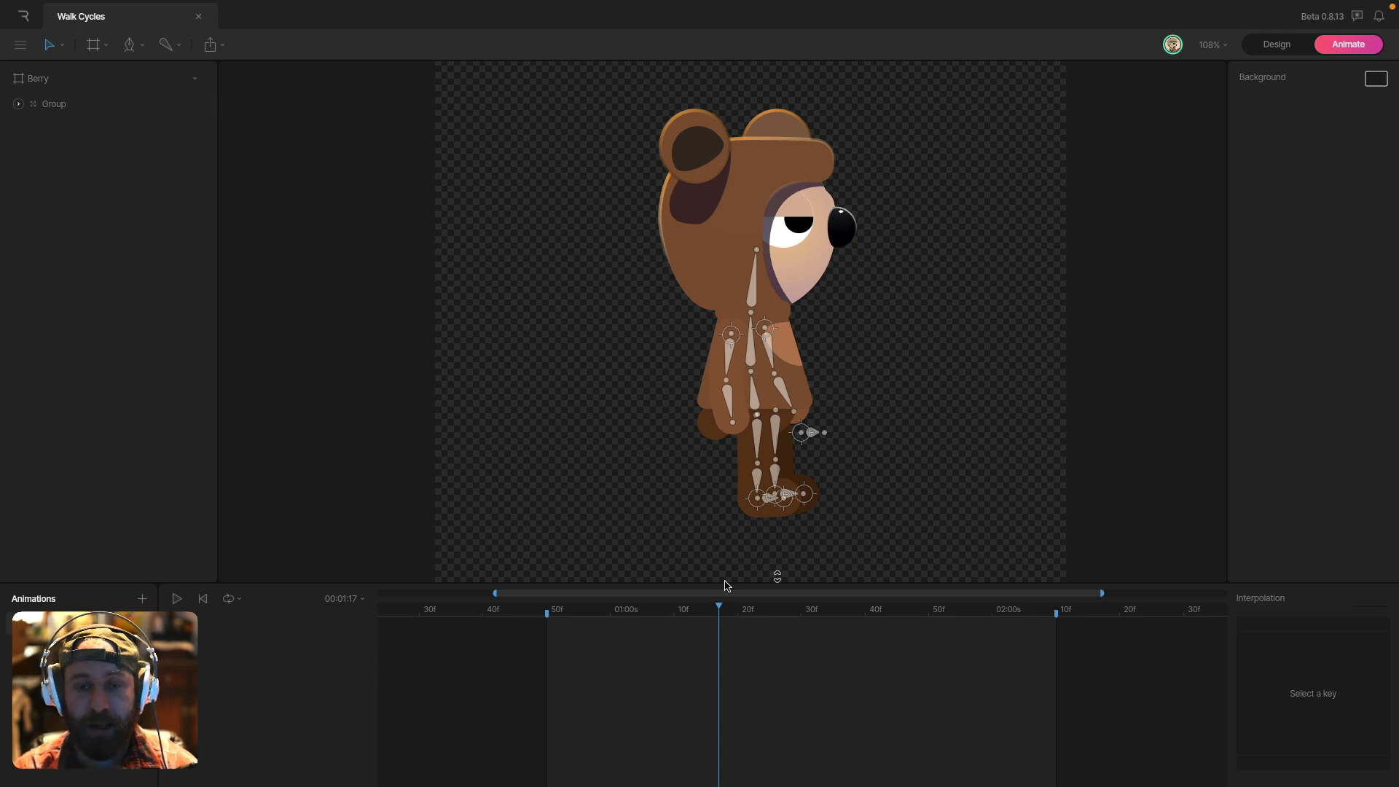
# - At 00:00:50, key the front leg backward with Front Heel at X 336 and its upper Root Bone at about -1.7, -36.7
pyautogui.moveTo(557, 611); pyautogui.dragTo(548, 616)
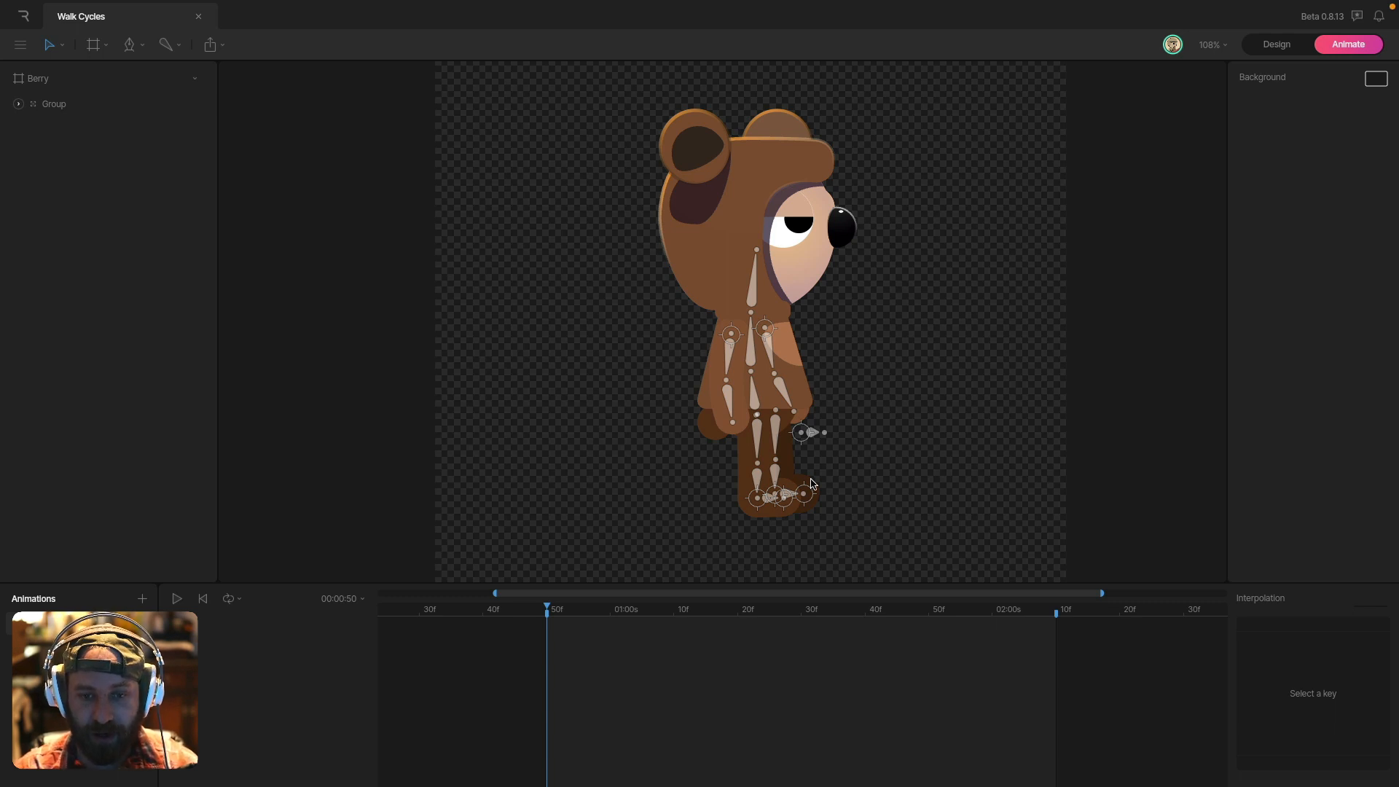
pyautogui.click(755, 505)
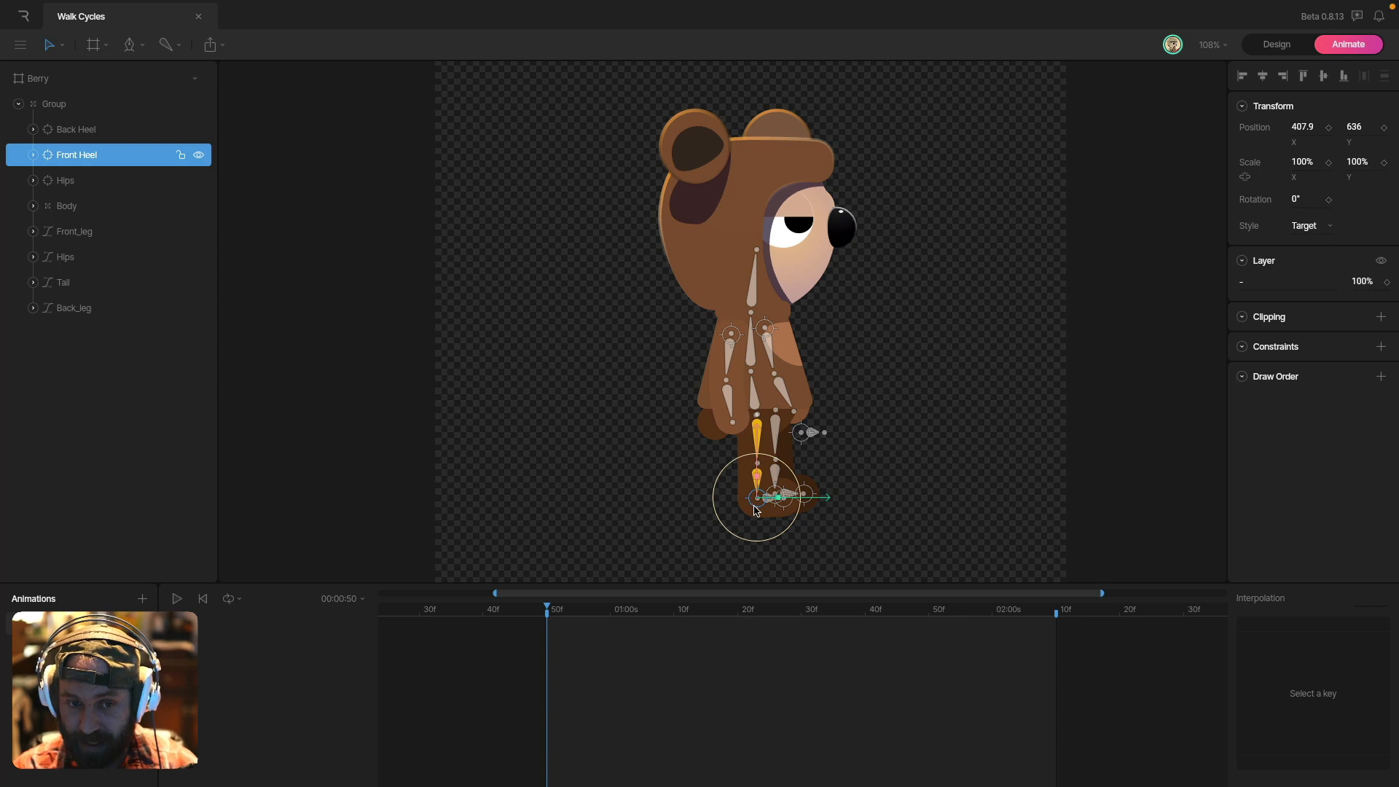
pyautogui.moveTo(817, 503); pyautogui.dragTo(770, 503)
pyautogui.click(755, 437)
pyautogui.moveTo(753, 438); pyautogui.dragTo(720, 448)
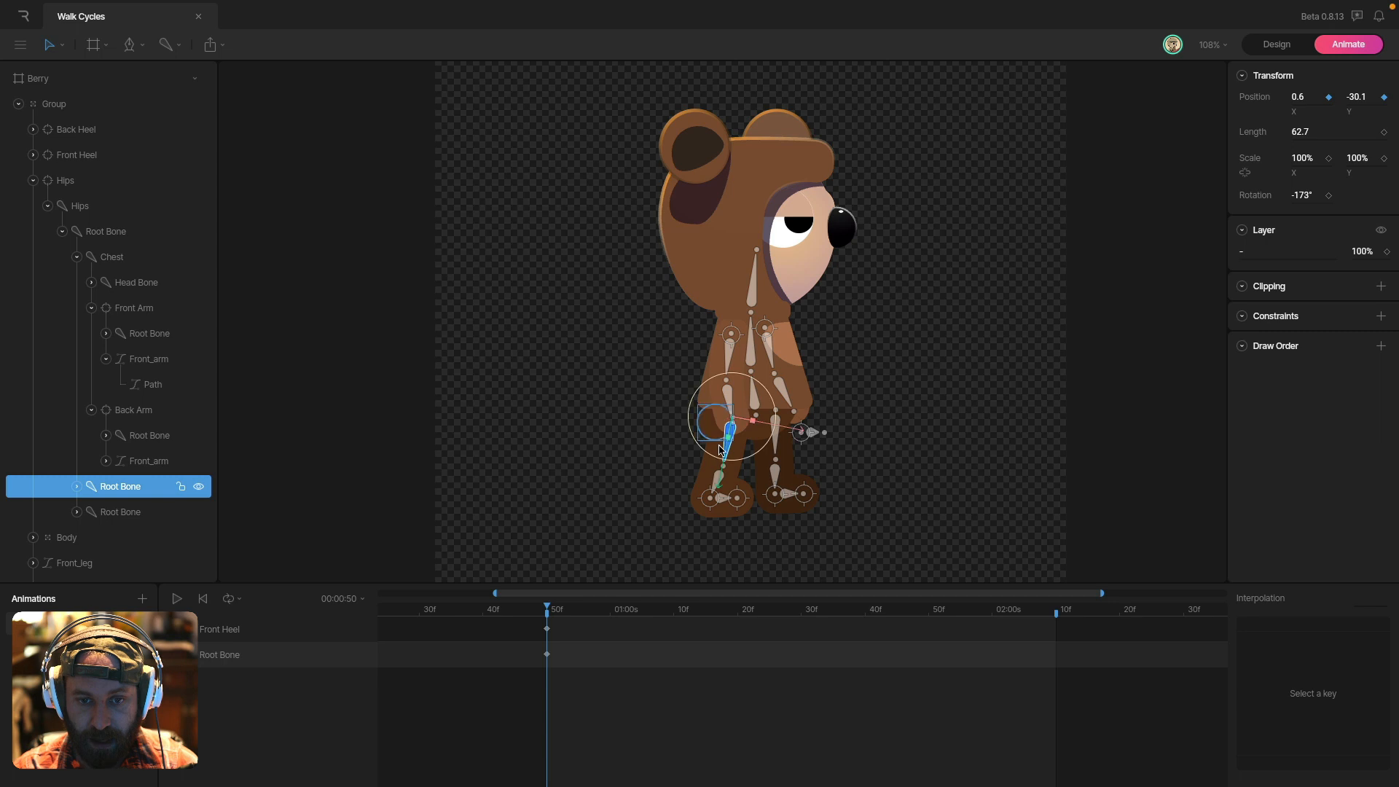
pyautogui.click(711, 498)
pyautogui.moveTo(766, 501); pyautogui.dragTo(757, 500)
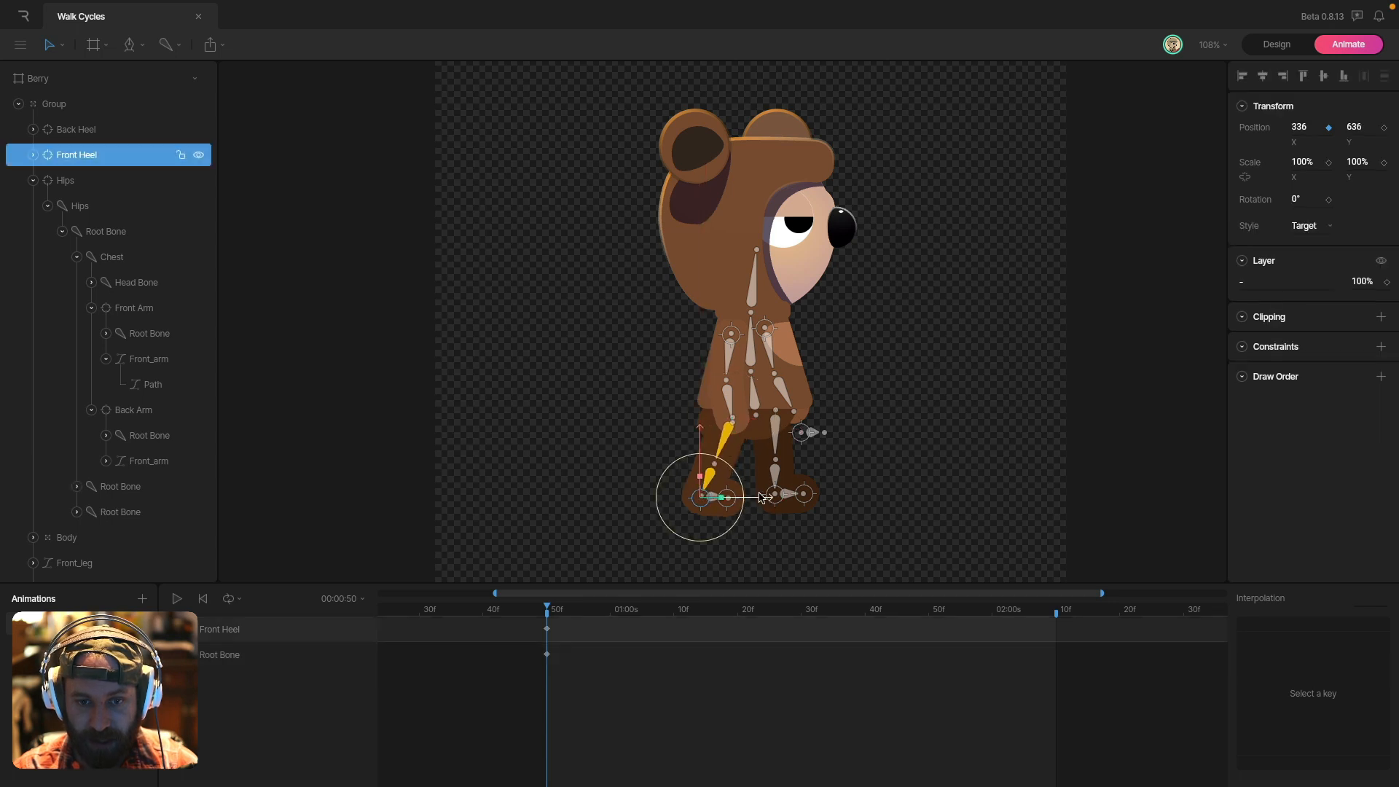
pyautogui.scroll(3, 713, 443)
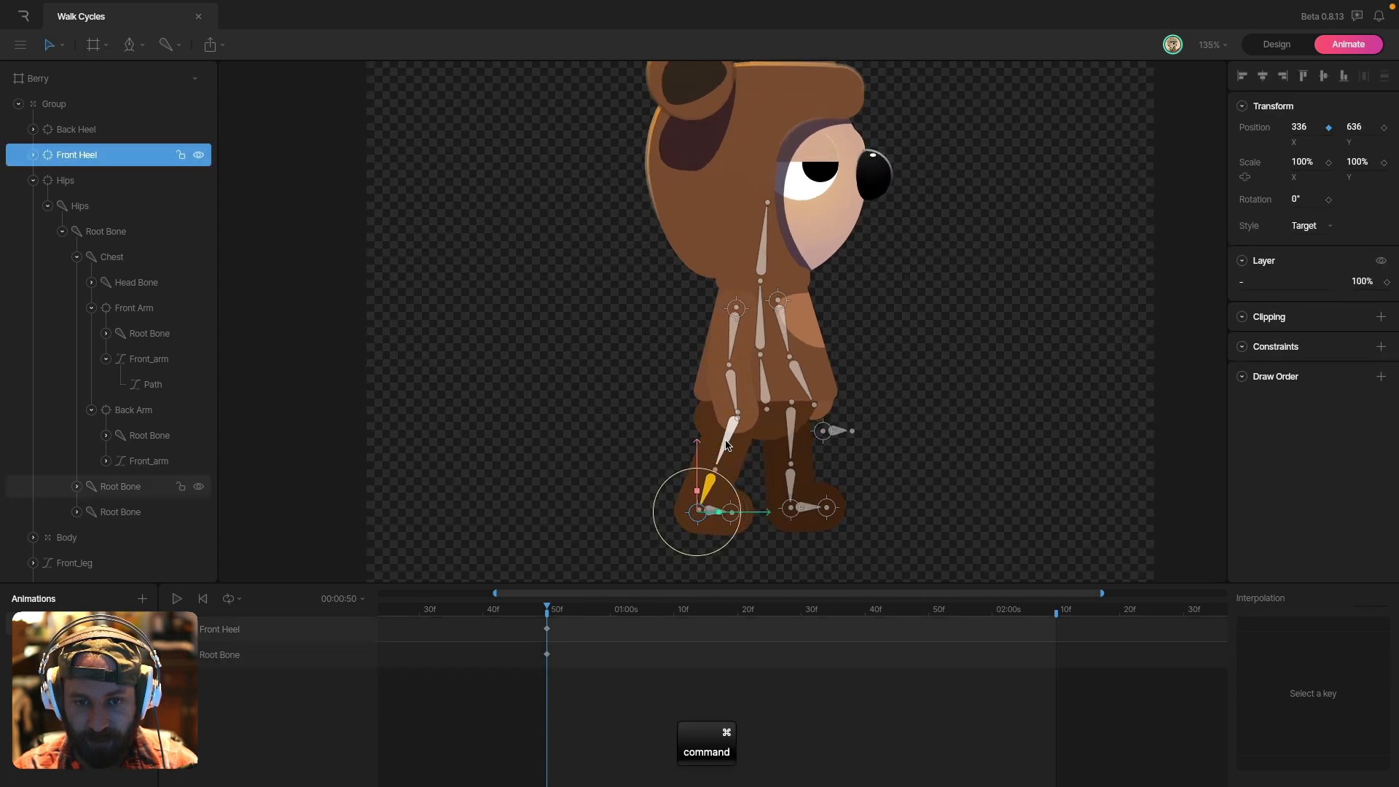
pyautogui.moveTo(727, 446); pyautogui.dragTo(718, 447)
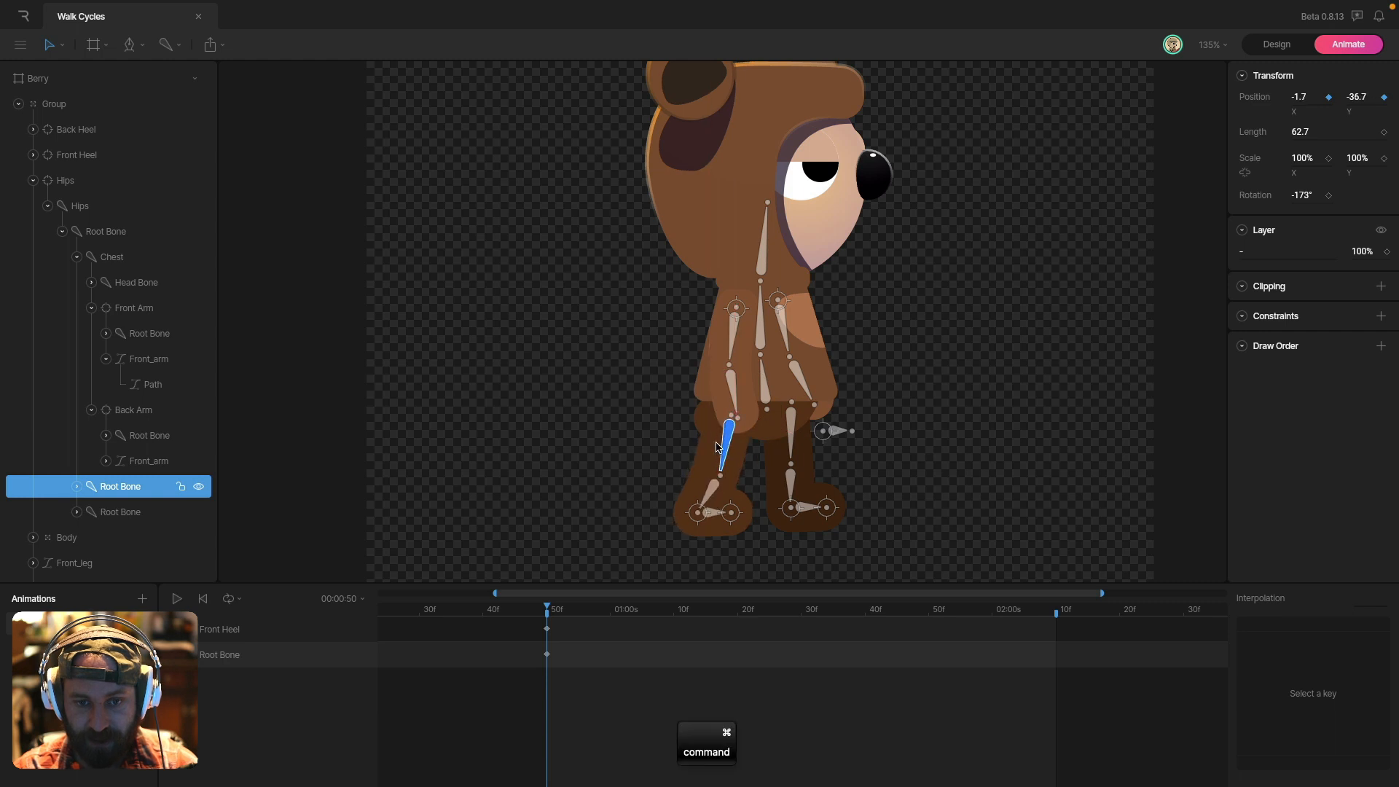
# - Key the back leg forward at 00:00:50 with Back Heel at X about 477.2 and its upper Root Bone at about -4.5, 37.1
pyautogui.click(790, 508)
pyautogui.moveTo(861, 509); pyautogui.dragTo(912, 510)
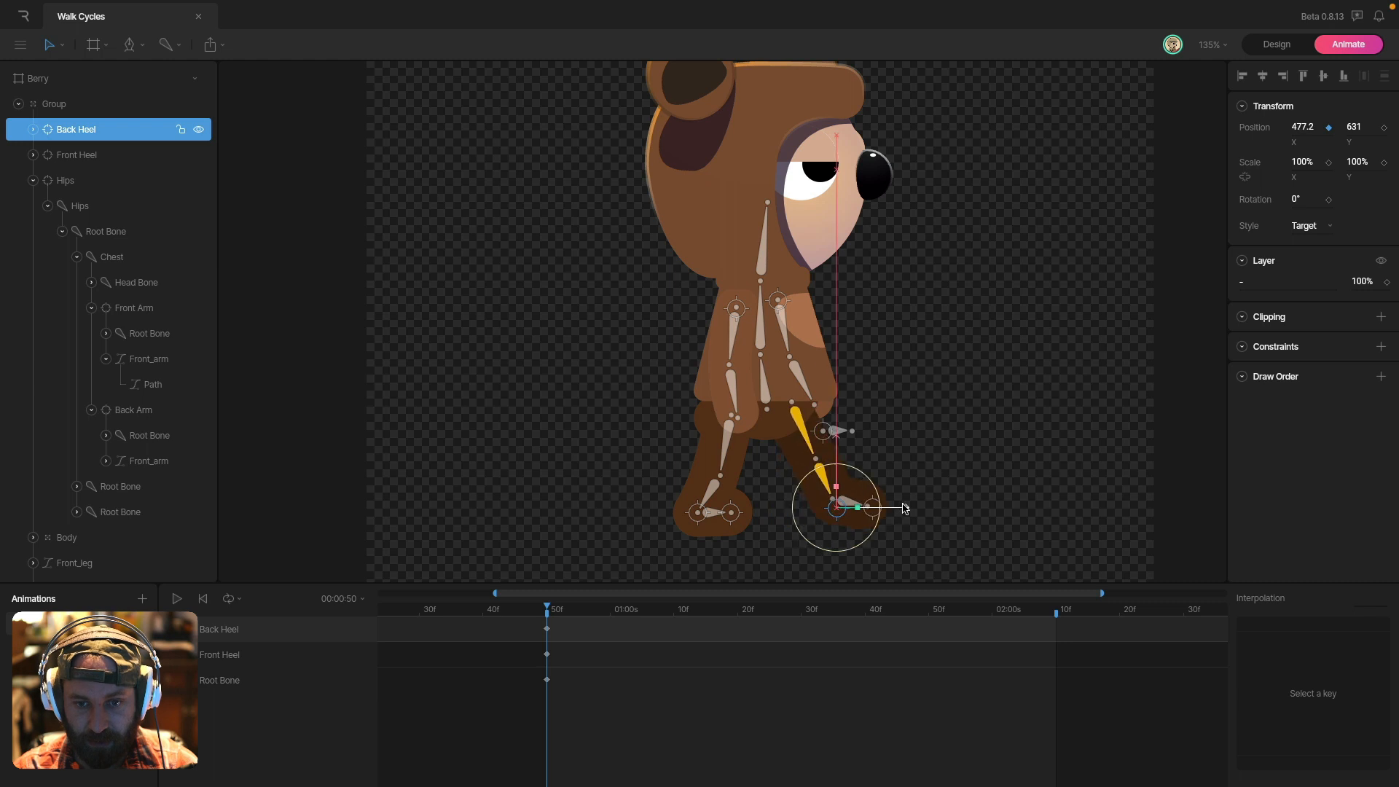
pyautogui.click(800, 426)
pyautogui.moveTo(802, 428); pyautogui.dragTo(816, 432)
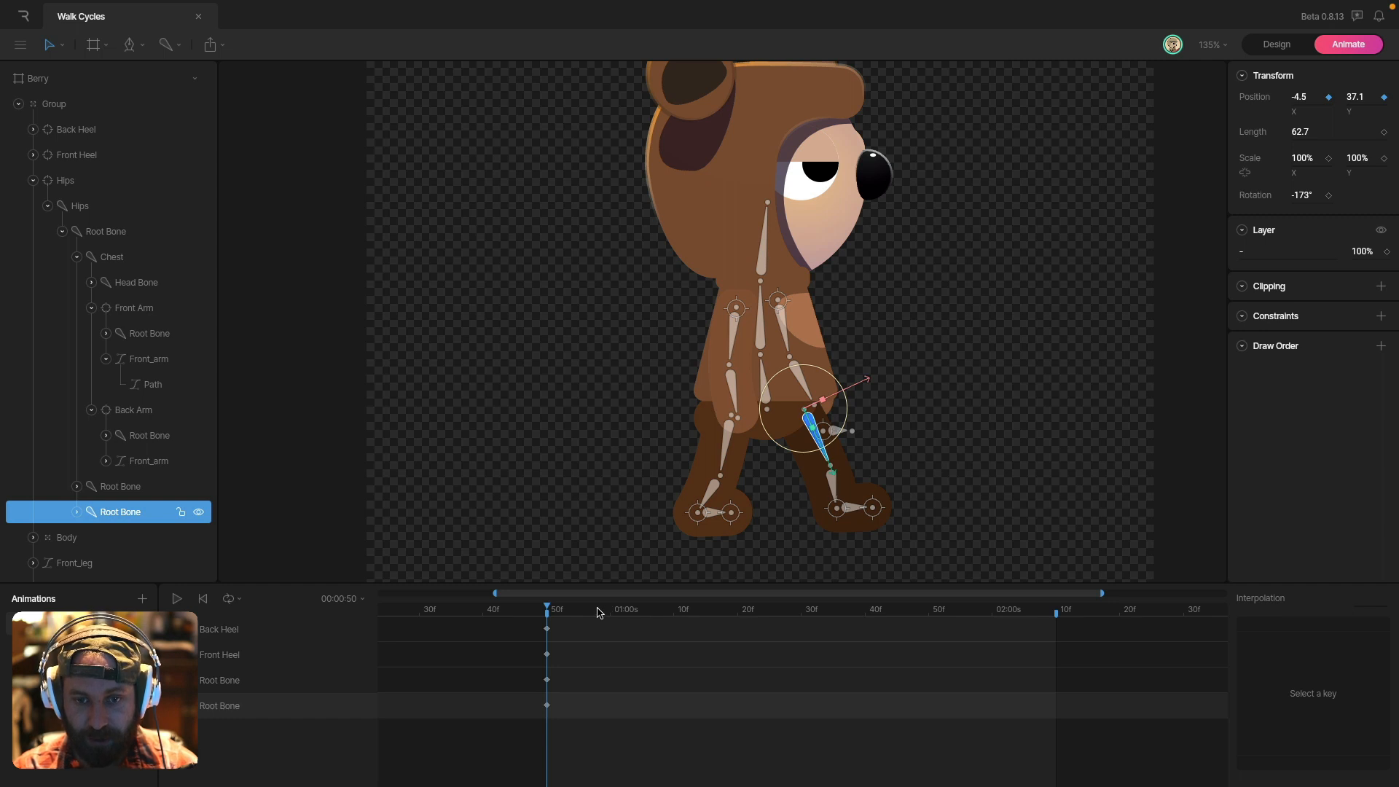
# - At 00:01:30, swing the front leg forward by keying its upper Root Bone and the Front Heel ahead of the body
pyautogui.moveTo(597, 612); pyautogui.dragTo(803, 619)
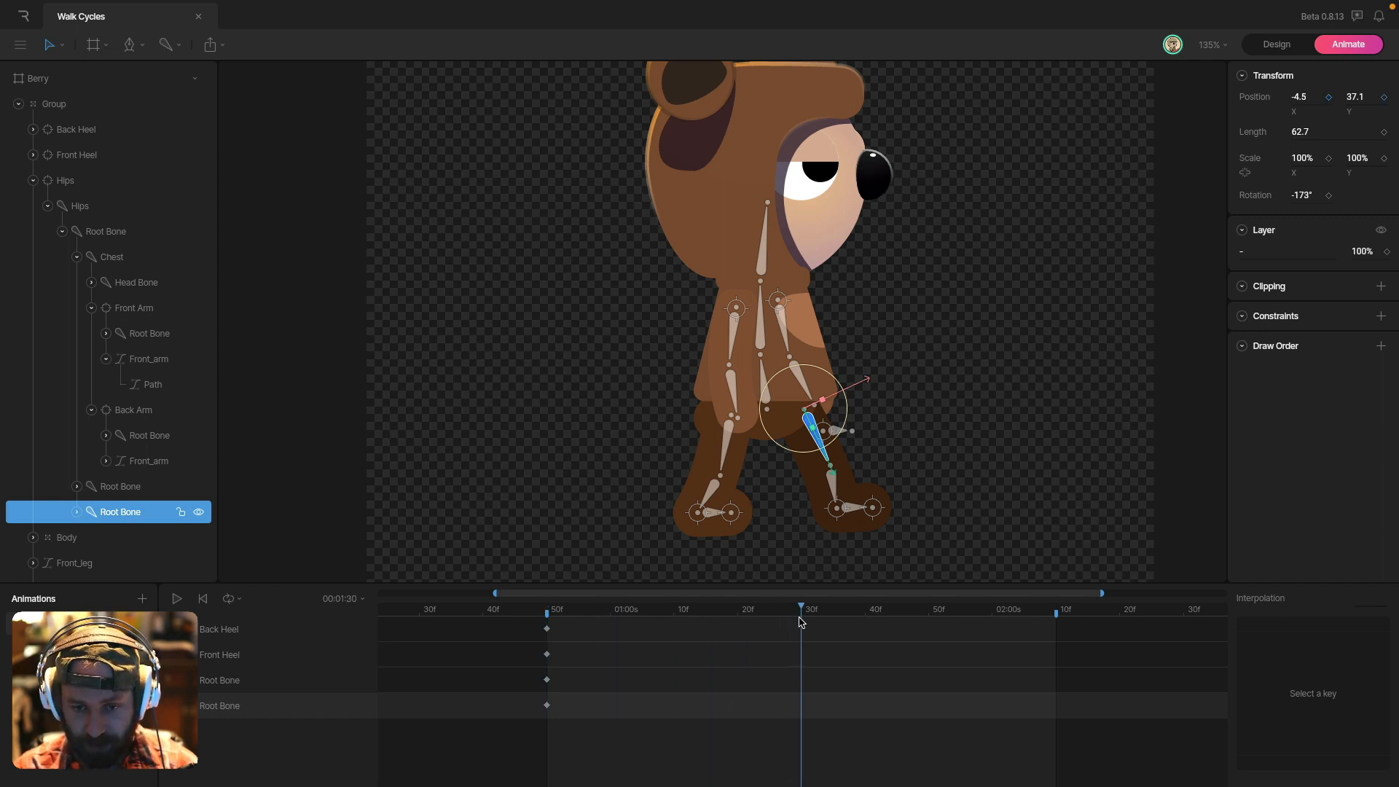
pyautogui.click(1003, 463)
pyautogui.moveTo(731, 453); pyautogui.dragTo(785, 452)
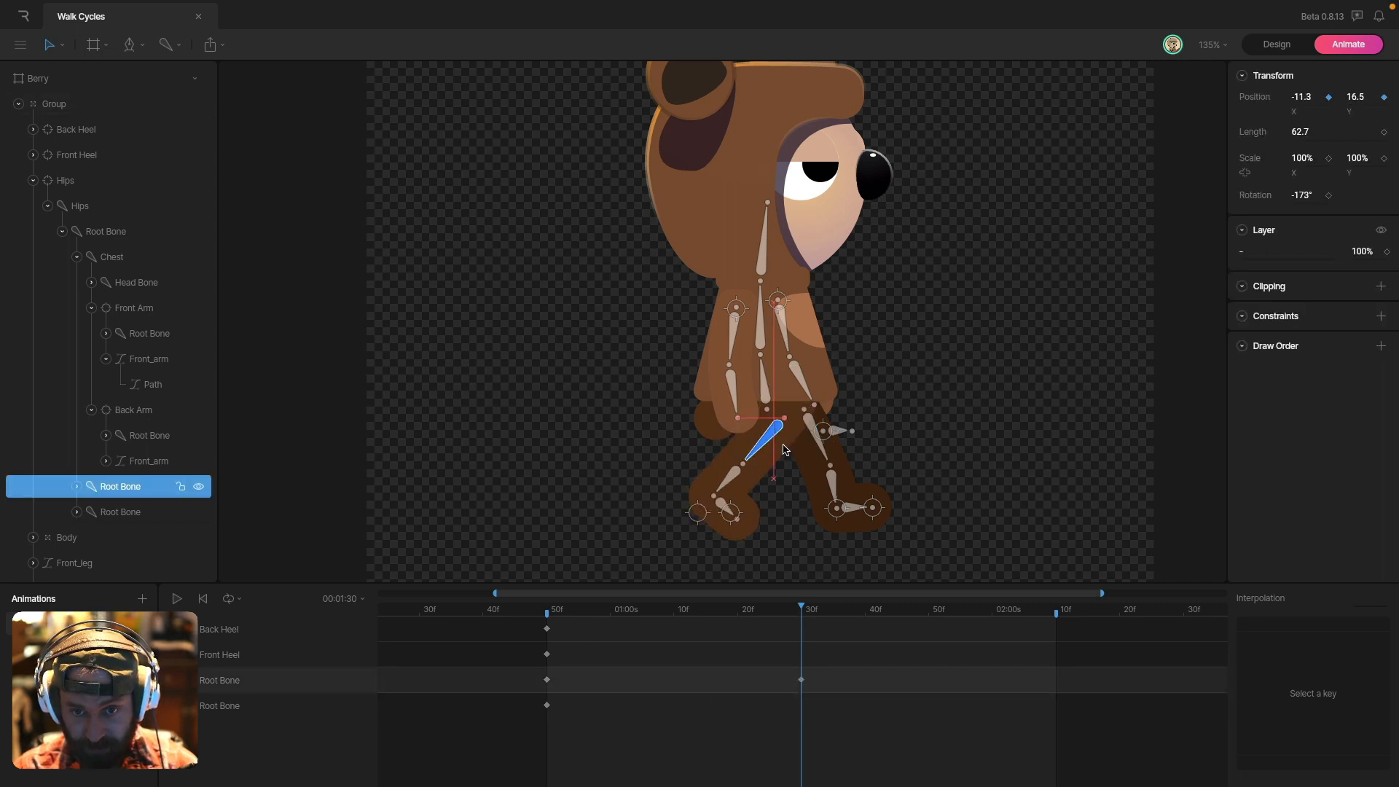
pyautogui.moveTo(698, 513); pyautogui.dragTo(820, 521)
# - Key the back leg behind the body at 00:01:30, with Back Heel at 336, 640 and its upper Root Bone shifted back
pyautogui.moveTo(824, 454); pyautogui.dragTo(767, 455)
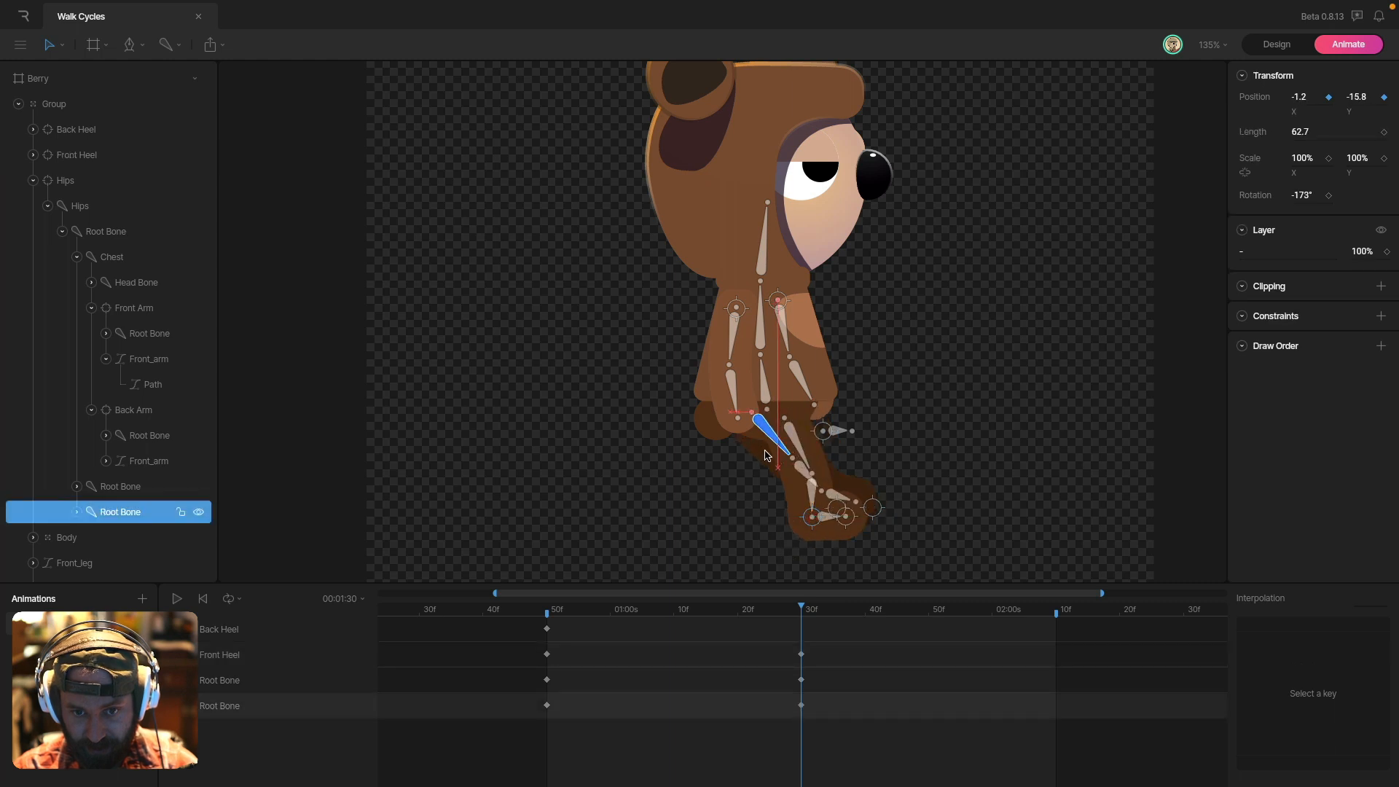
pyautogui.moveTo(837, 508); pyautogui.dragTo(692, 522)
pyautogui.click(732, 452)
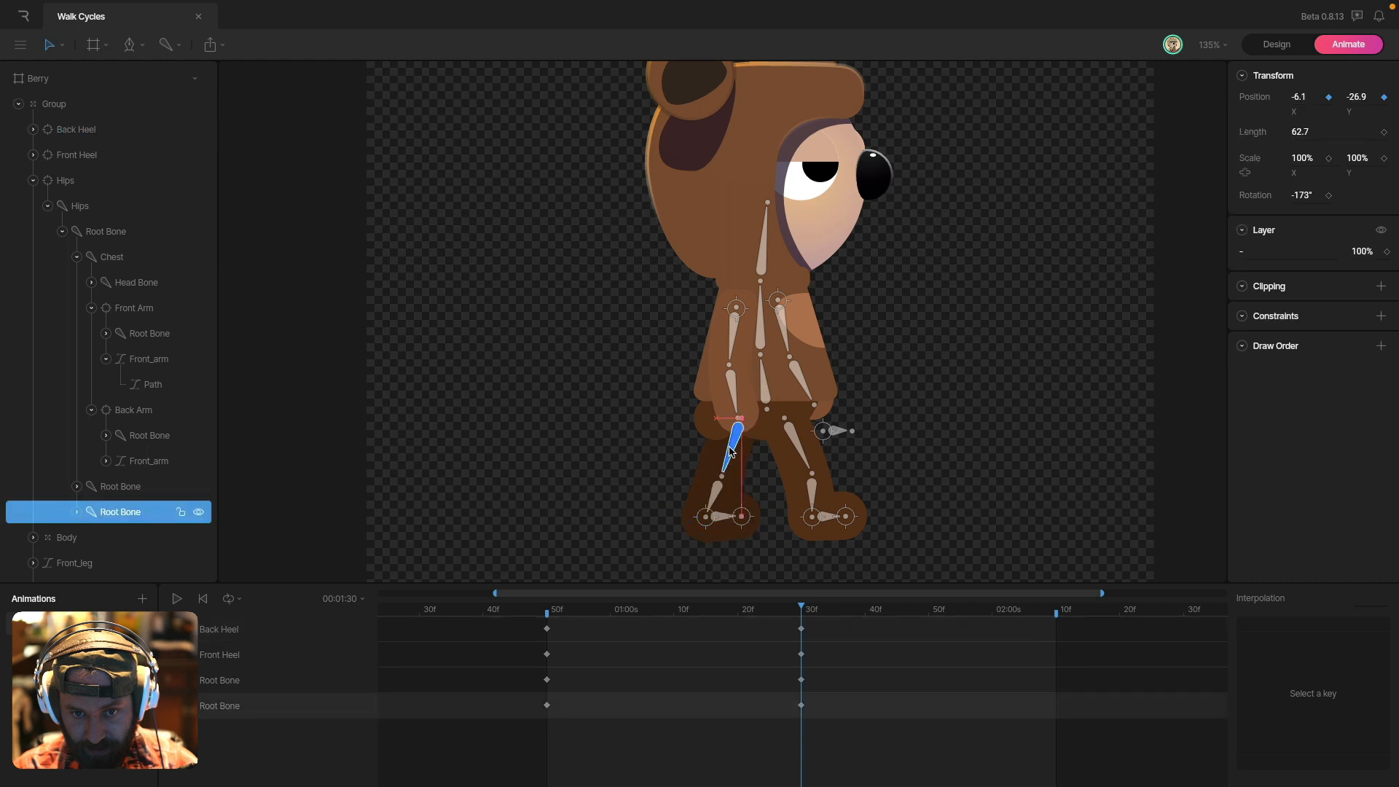
pyautogui.moveTo(730, 452); pyautogui.dragTo(729, 453)
pyautogui.moveTo(705, 516); pyautogui.dragTo(704, 519)
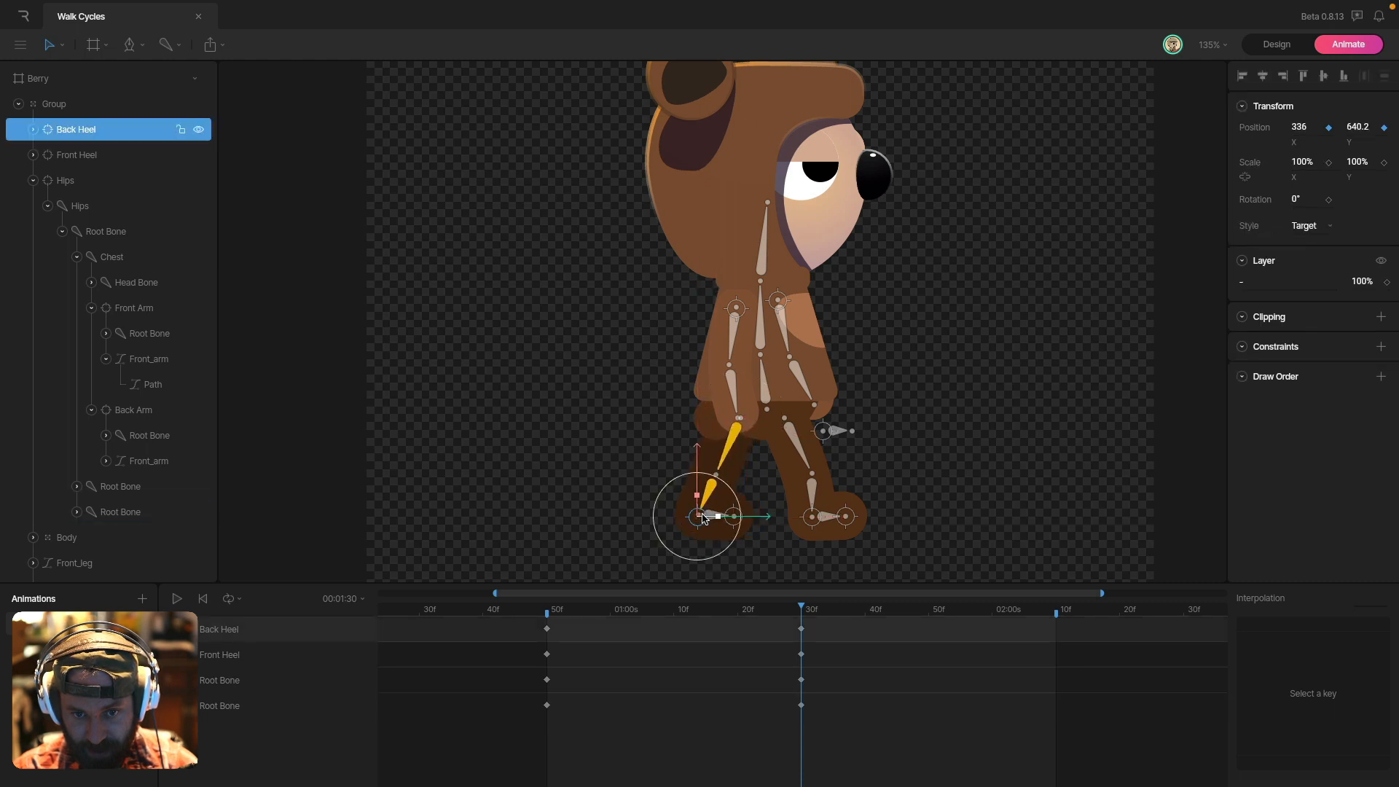
pyautogui.click(737, 446)
pyautogui.moveTo(736, 446); pyautogui.dragTo(736, 448)
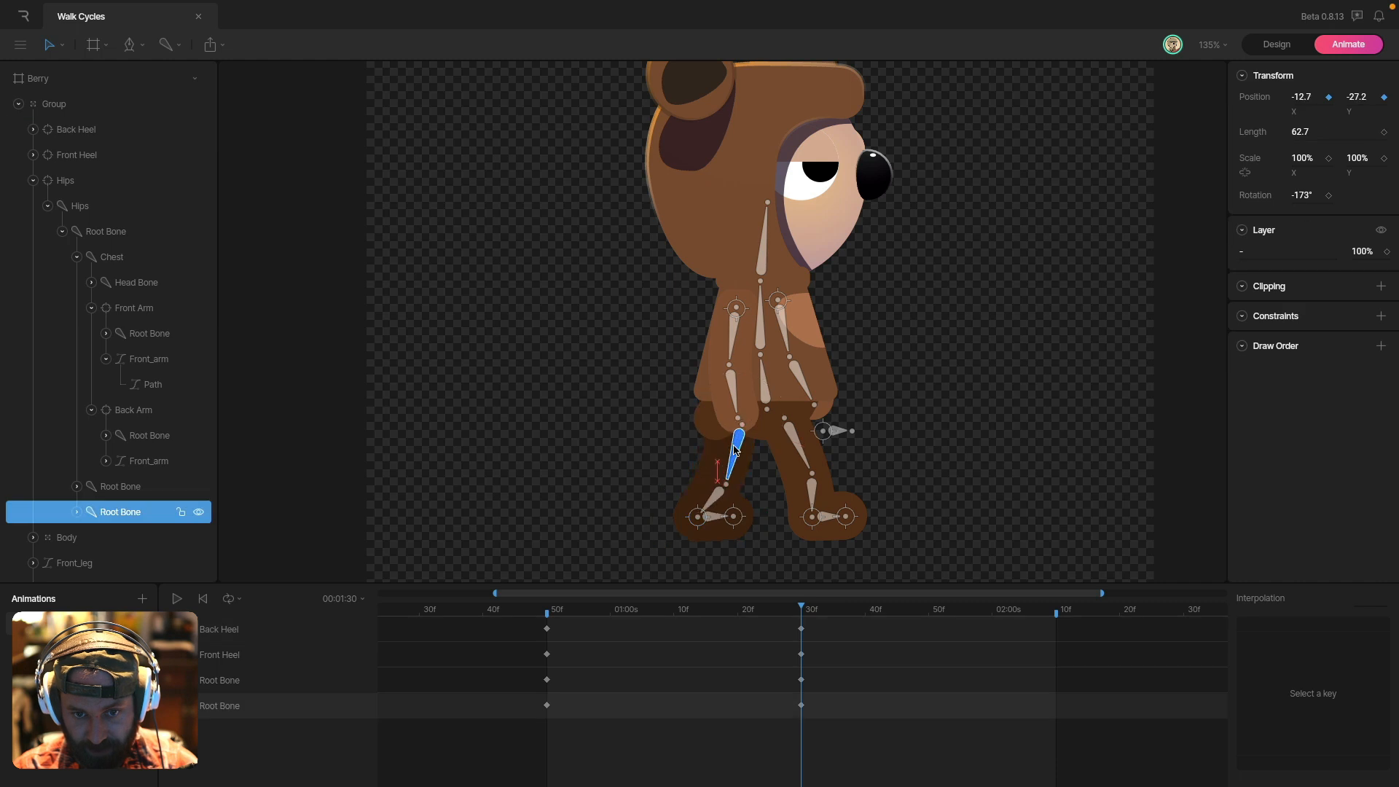
pyautogui.click(700, 520)
pyautogui.moveTo(701, 526); pyautogui.dragTo(702, 526)
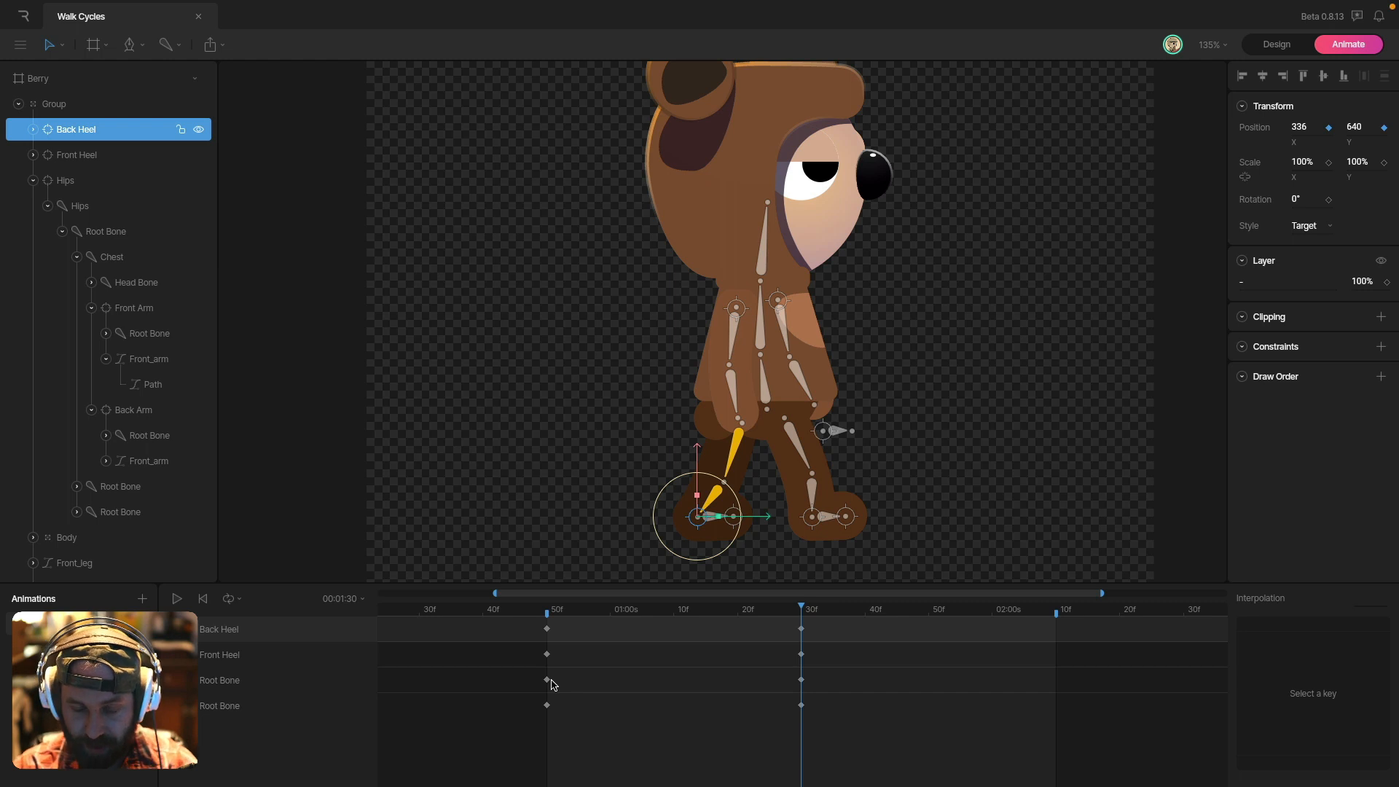
# - Refine the front leg's pose at 00:01:30 with Front Heel at 452.7, 640 and its upper Root Bone at about -11.9, 21.5
pyautogui.click(799, 443)
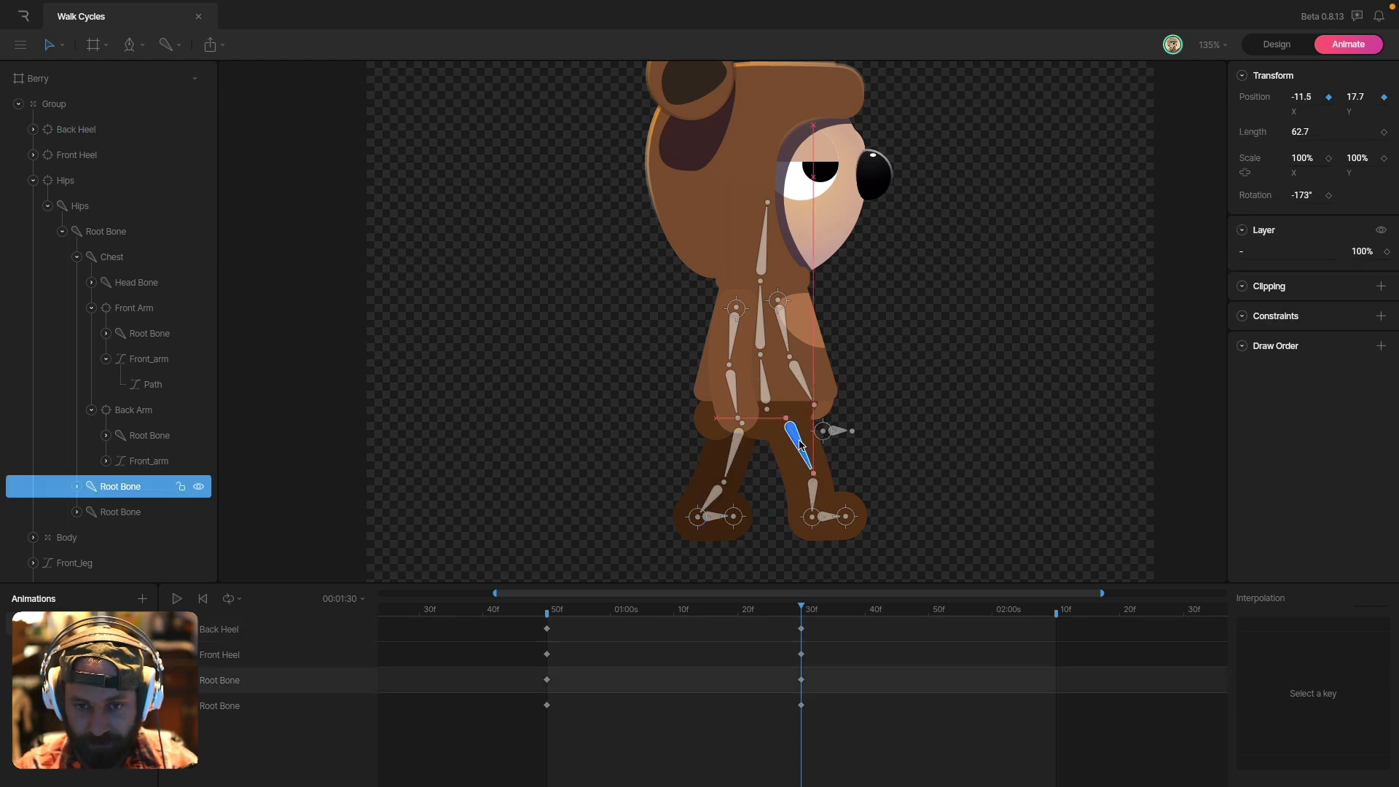
pyautogui.click(809, 521)
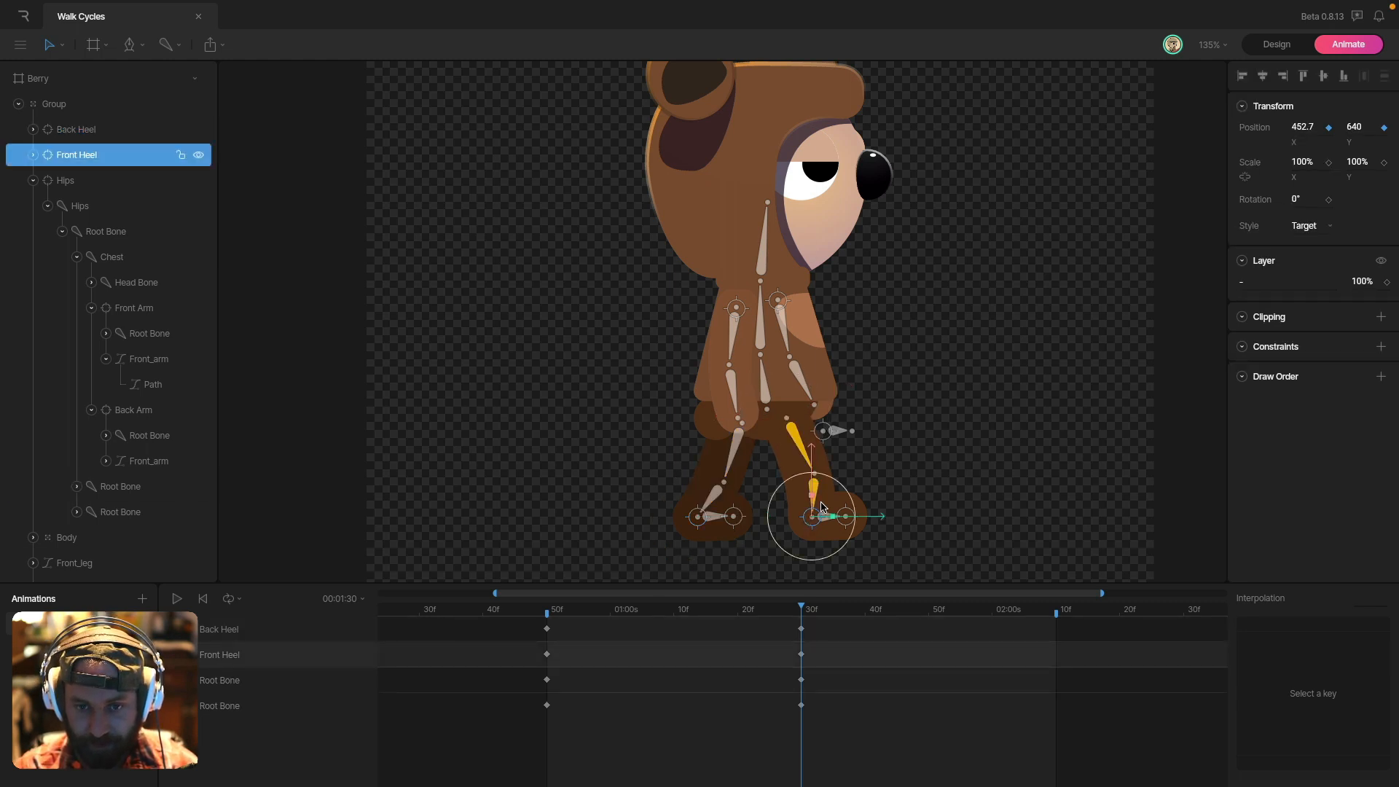
pyautogui.click(797, 437)
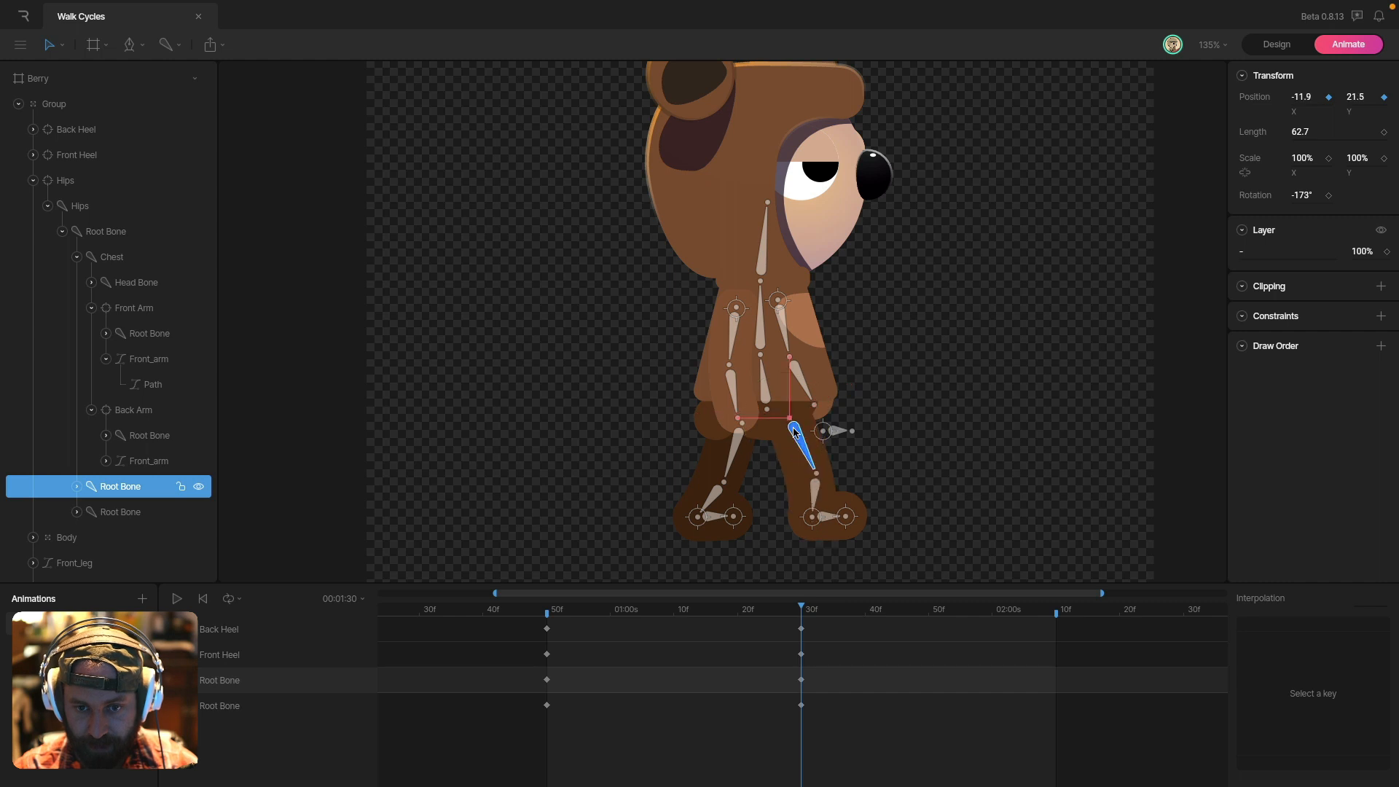
# - At 00:00:50, adjust the back leg with Back Heel at about 475, 632.8 and its upper Root Bone at about -4.8, 37.2
pyautogui.click(549, 611)
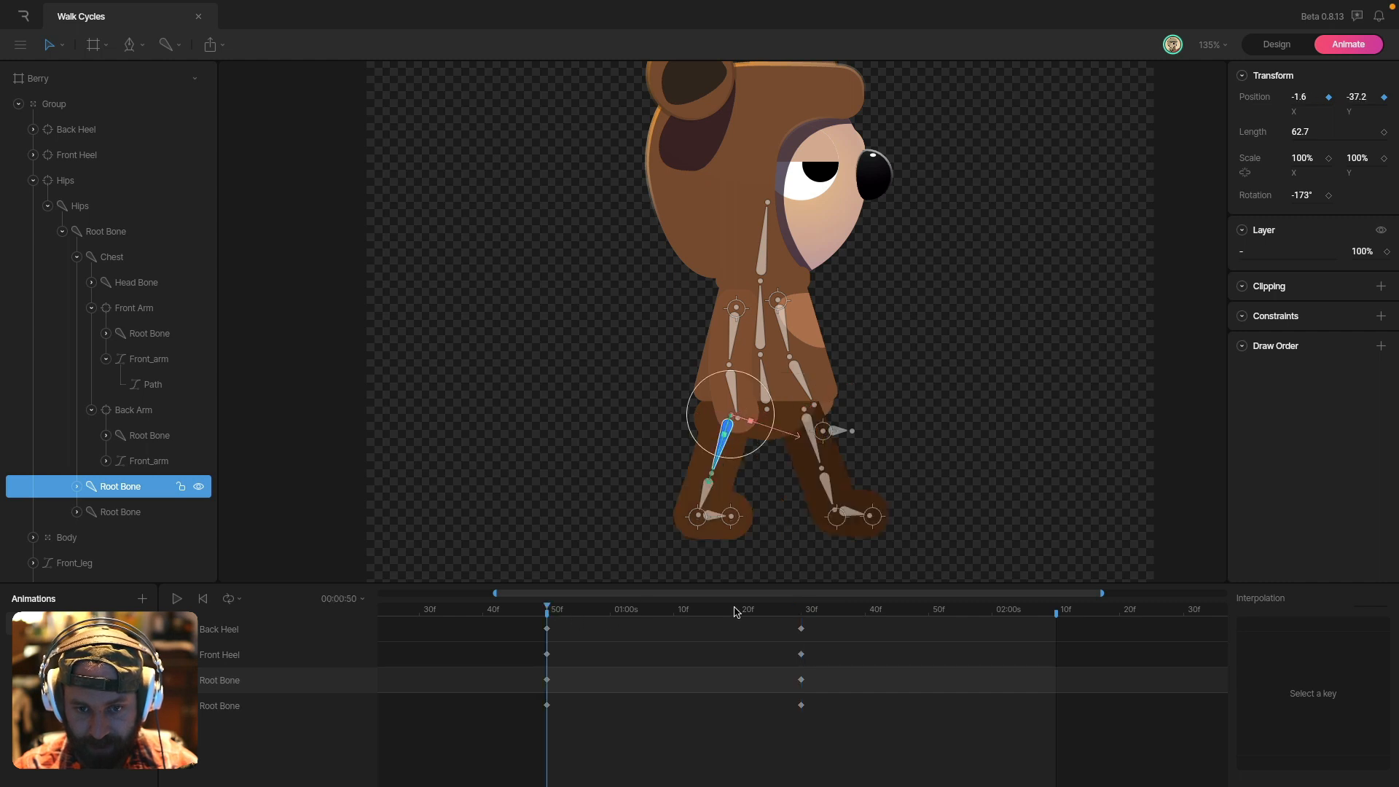
pyautogui.click(794, 613)
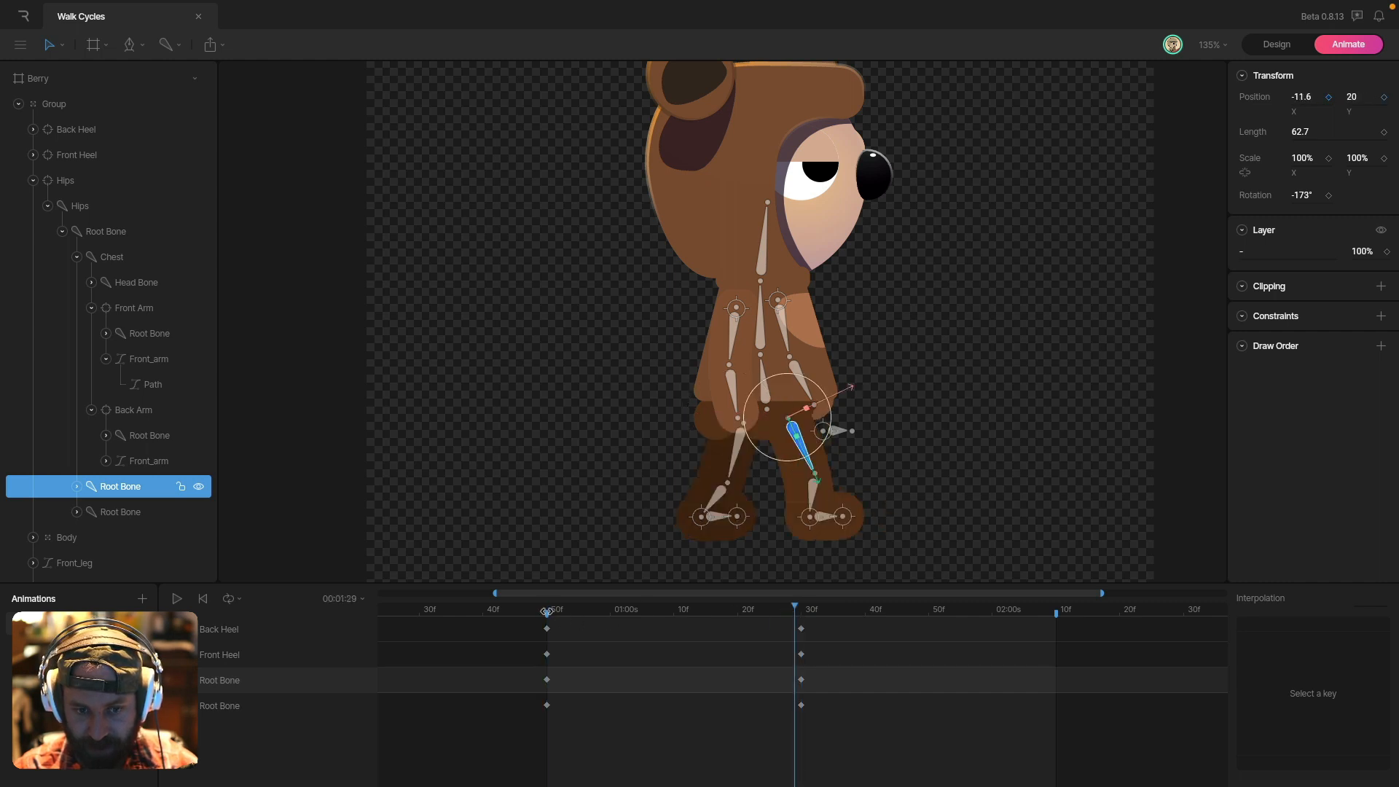
pyautogui.click(546, 611)
pyautogui.click(884, 484)
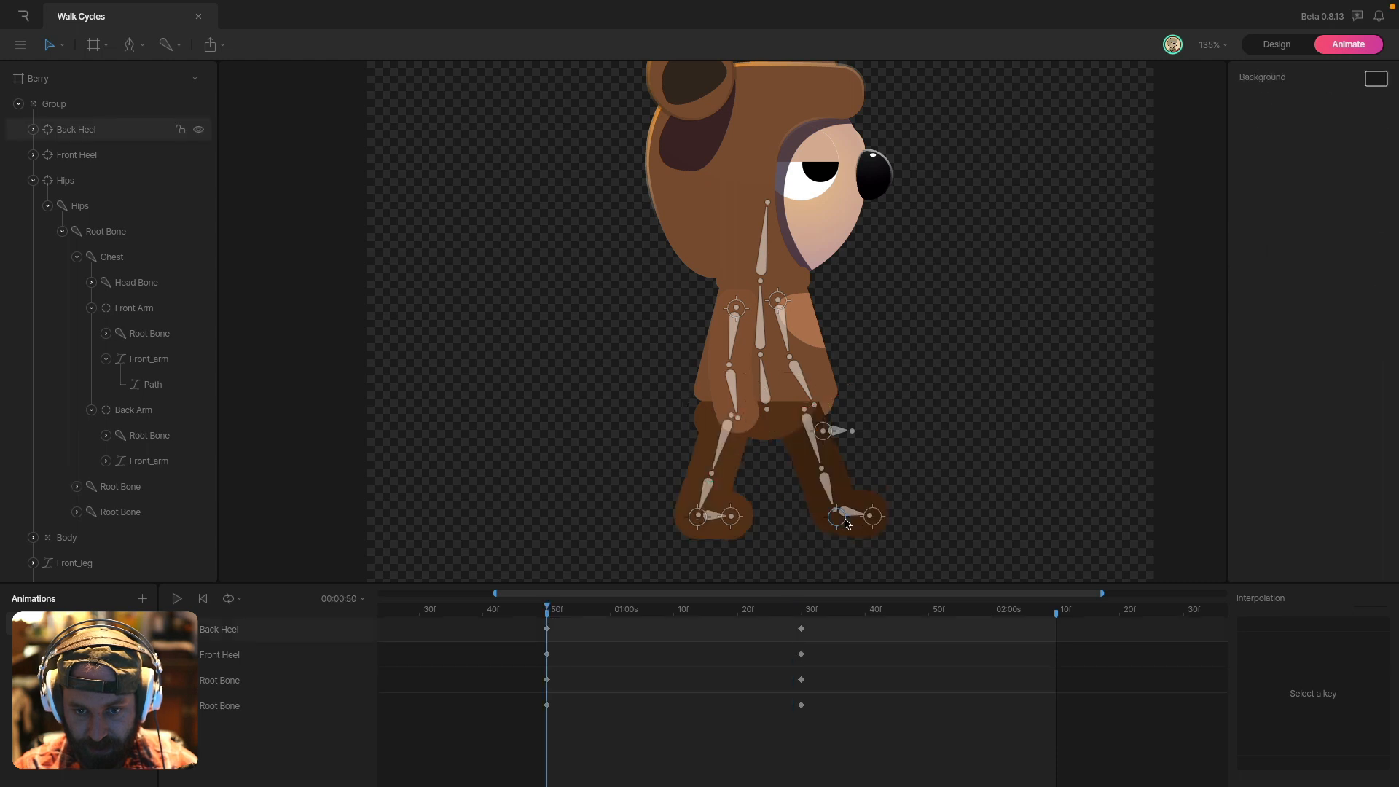
pyautogui.moveTo(847, 523); pyautogui.dragTo(843, 515)
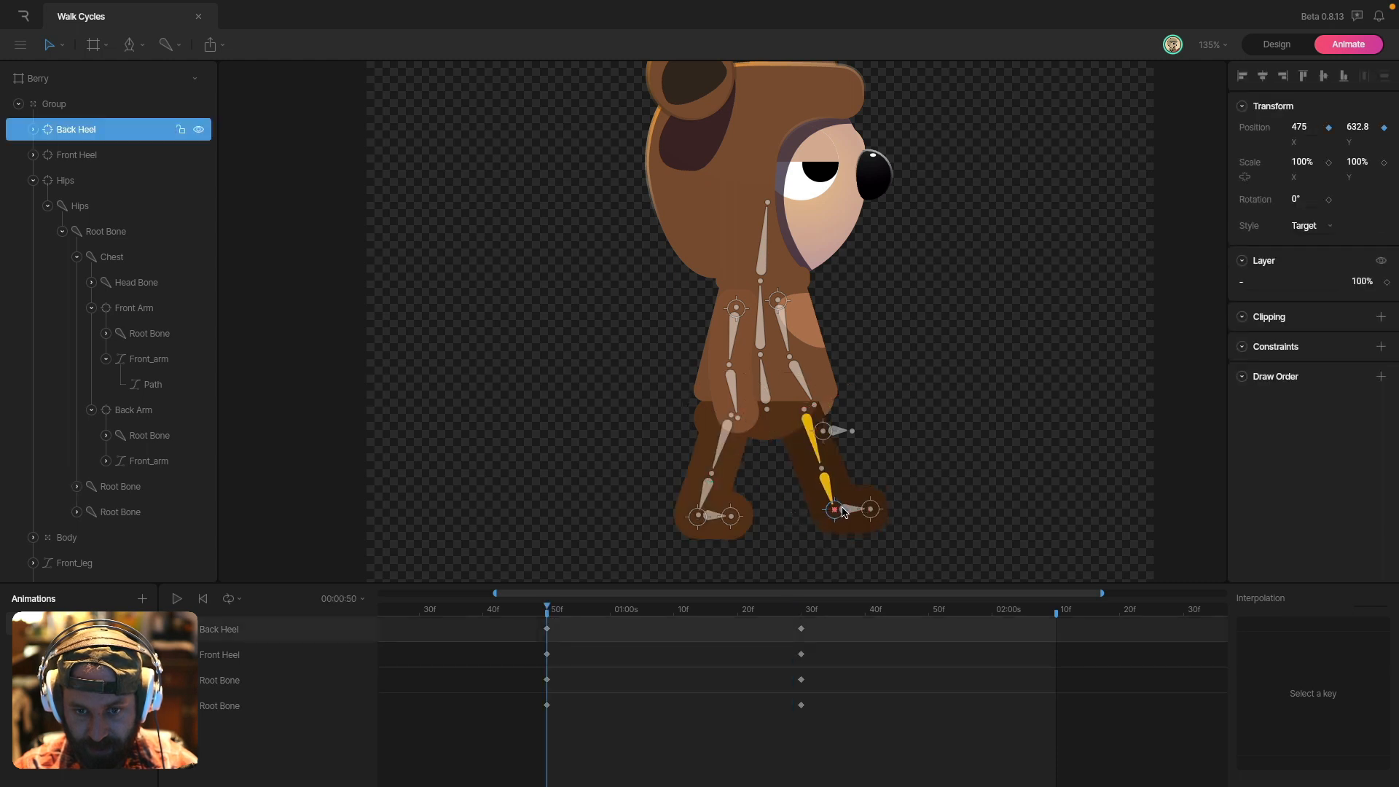
pyautogui.press('Escape')
pyautogui.click(811, 436)
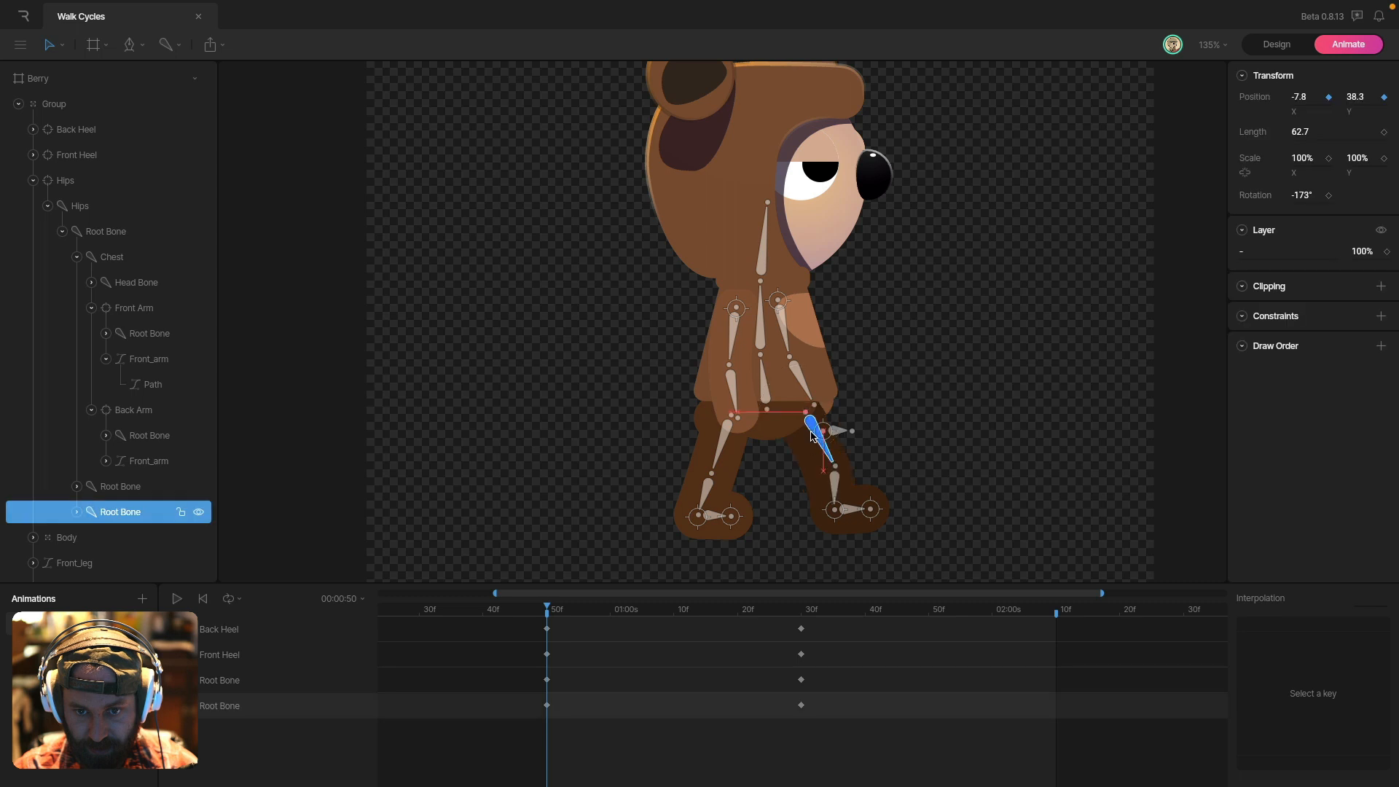
pyautogui.moveTo(811, 436); pyautogui.dragTo(807, 430)
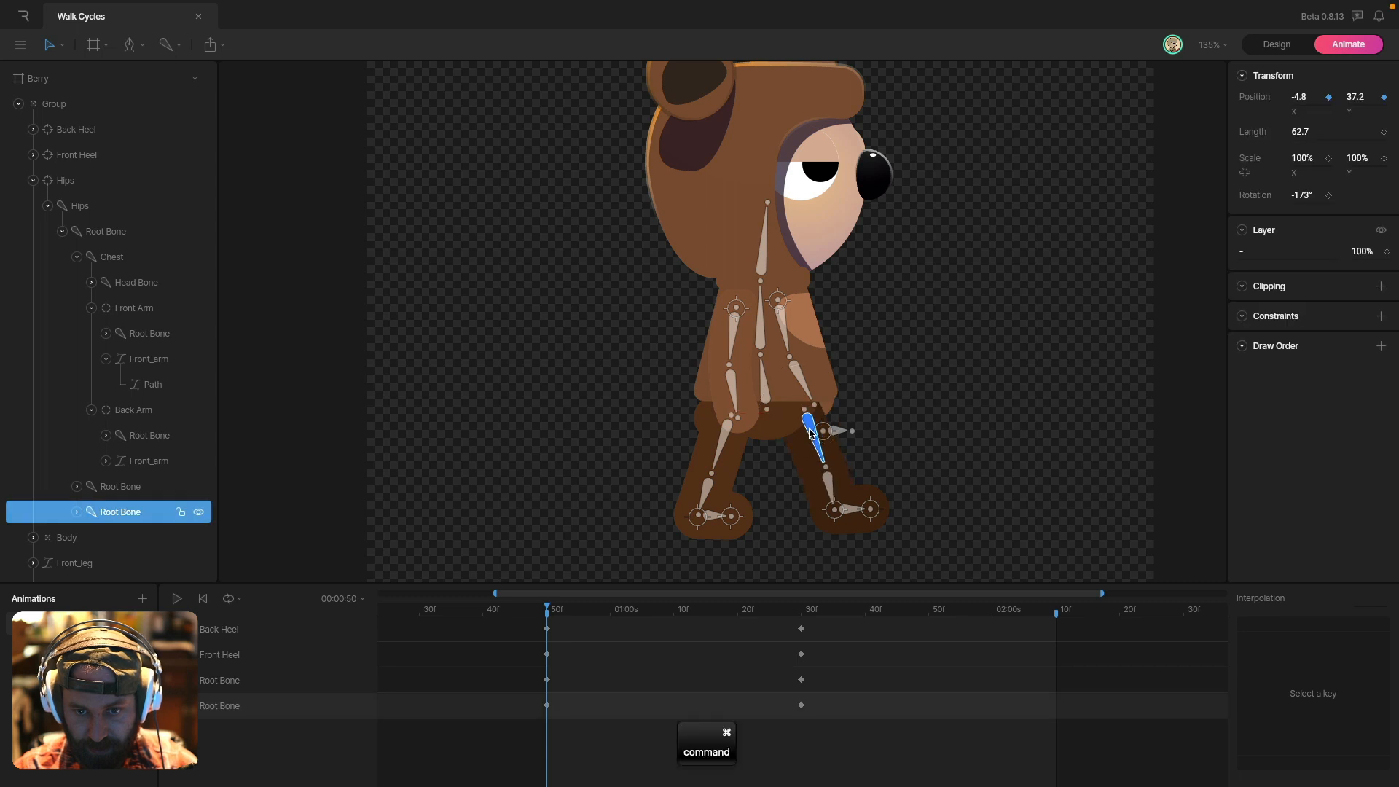
# - Compare the leg poses at 00:01:30 and 00:00:50 by moving the playhead between them
pyautogui.click(802, 613)
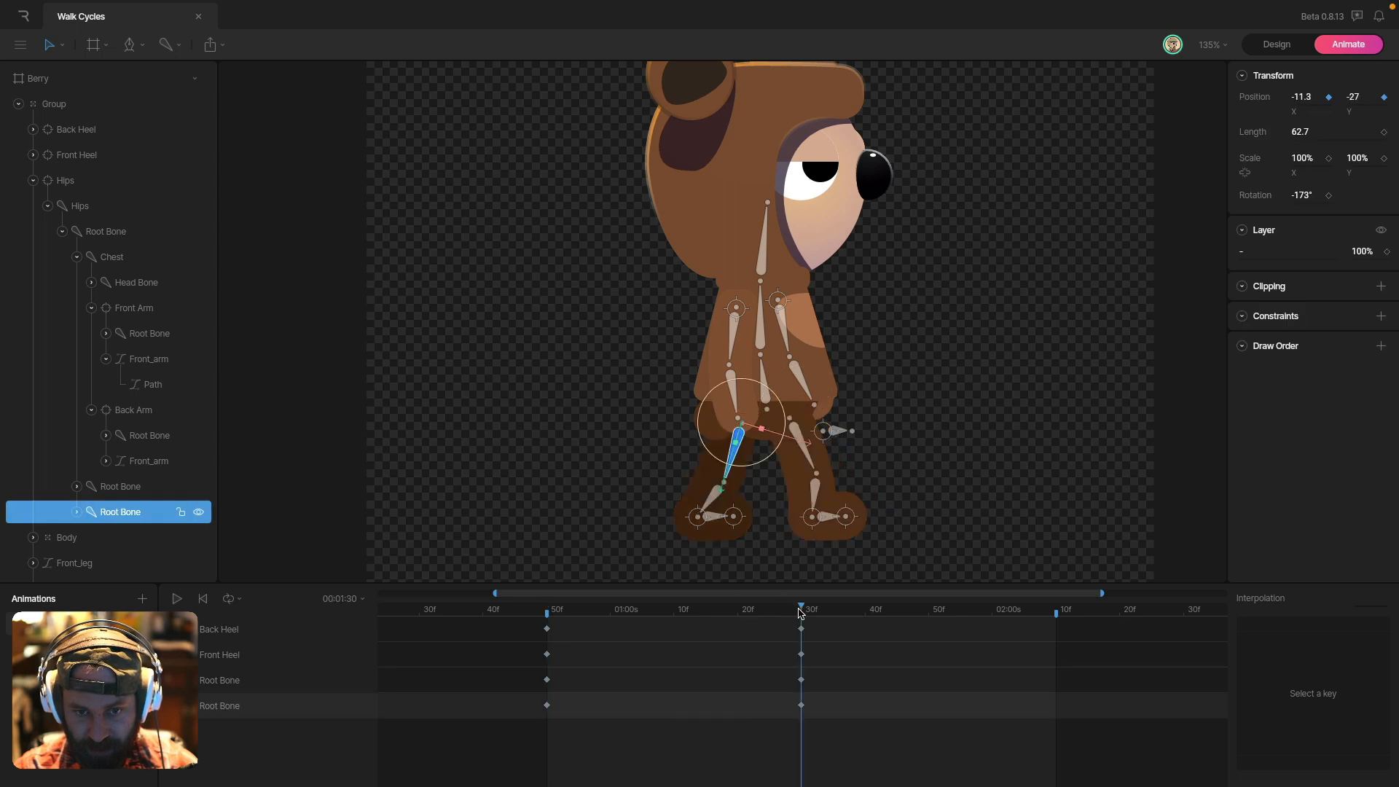
pyautogui.press('Escape')
pyautogui.click(546, 613)
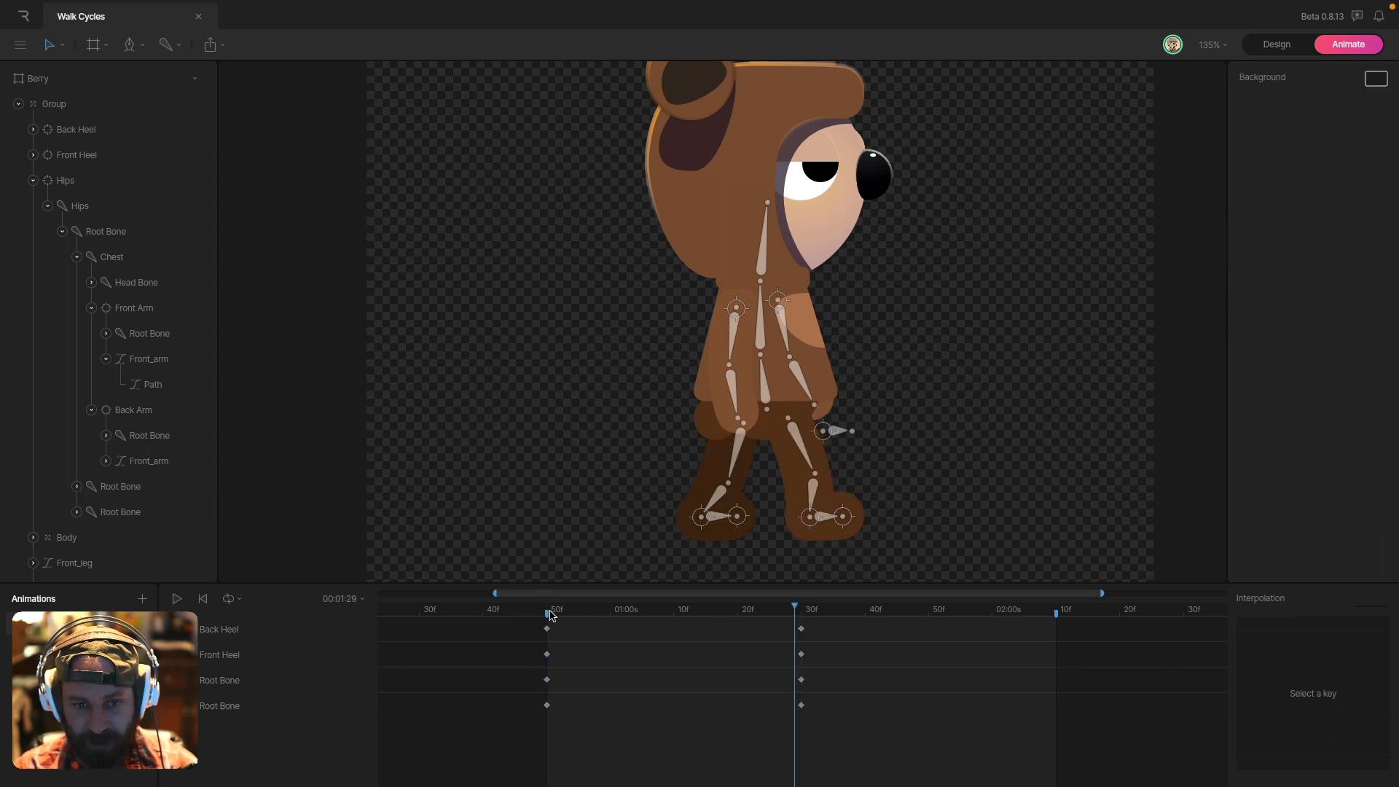
pyautogui.click(551, 612)
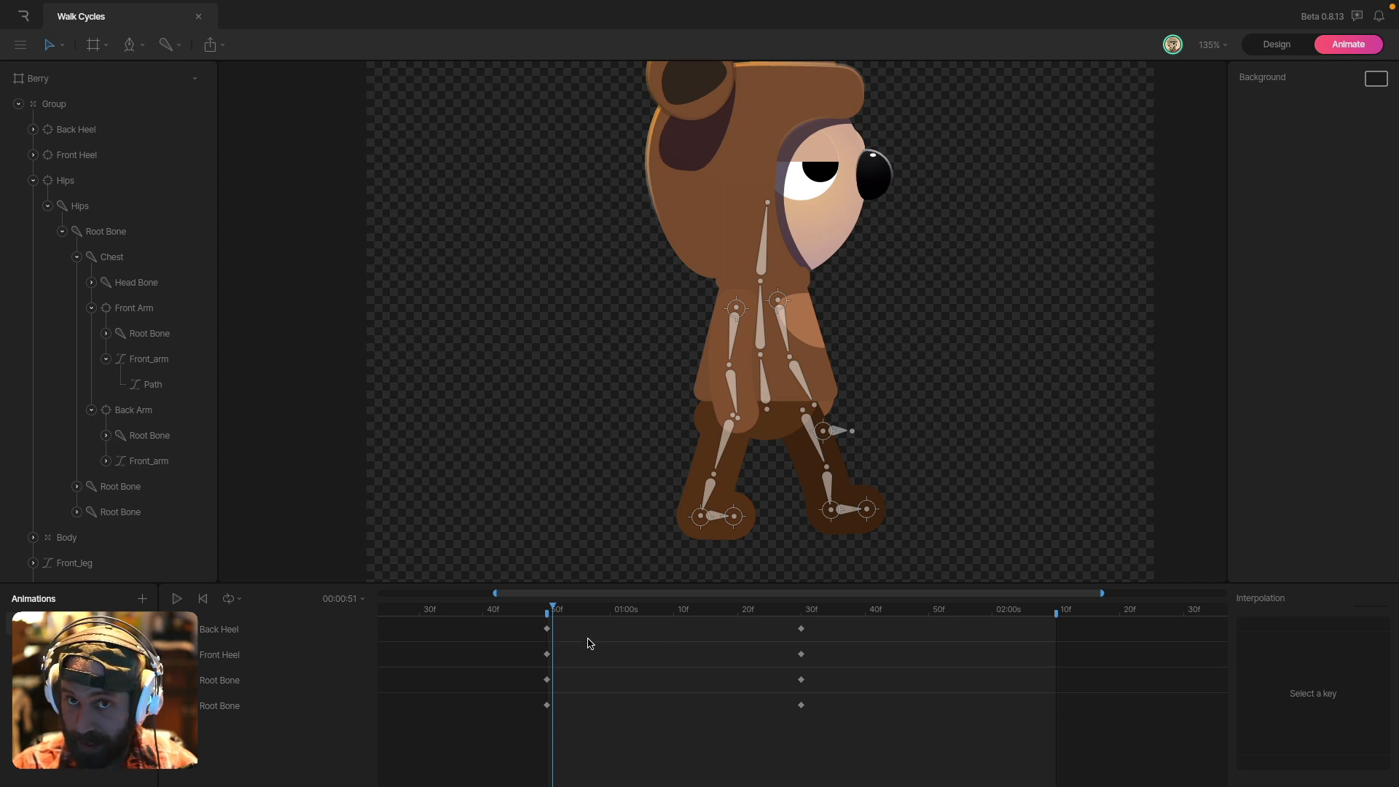
# - Copy the four heel and Root Bone keys at 00:00:50 and paste them at 00:02:10 to close the loop
pyautogui.moveTo(529, 624); pyautogui.dragTo(581, 731)
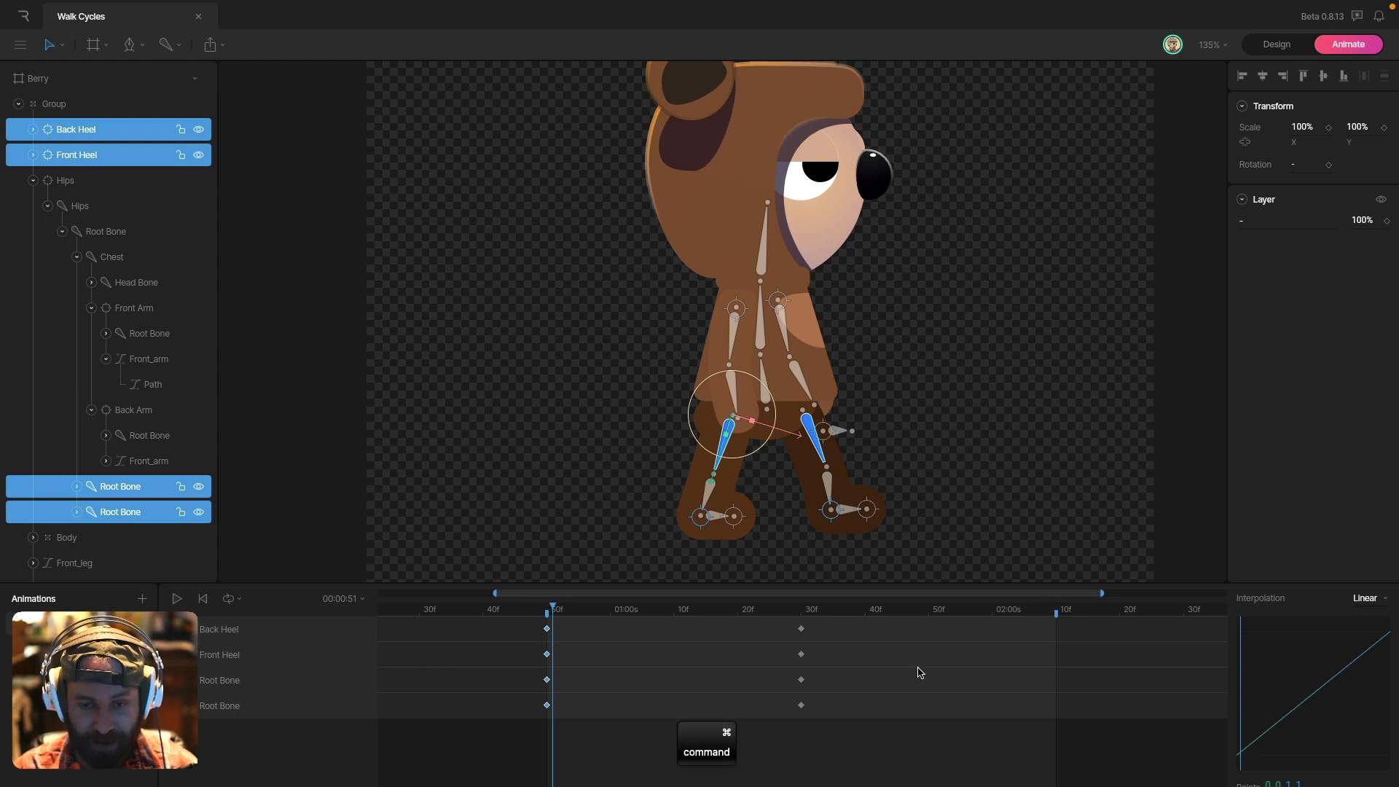
pyautogui.press('super+c')
pyautogui.moveTo(909, 614); pyautogui.dragTo(378, 737)
pyautogui.press('super+v')
# - Set the interpolation of all the heel and Root Bone keys to Cubic and clear the selection
pyautogui.click(1366, 598)
pyautogui.click(1374, 651)
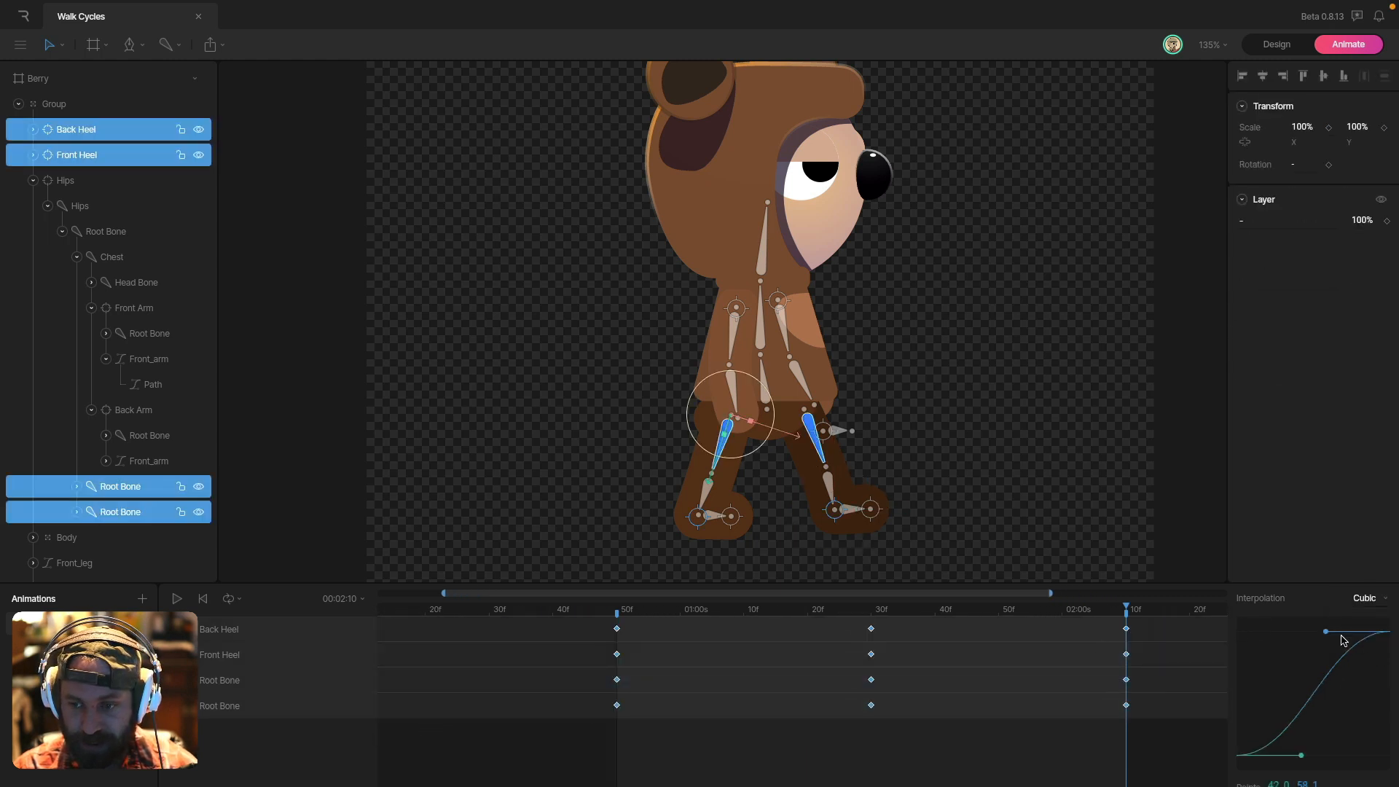
pyautogui.click(1144, 524)
# - Play the looping leg animation to check it, stop it, and return the playhead near the work area's start
pyautogui.moveTo(1122, 505); pyautogui.dragTo(1062, 508)
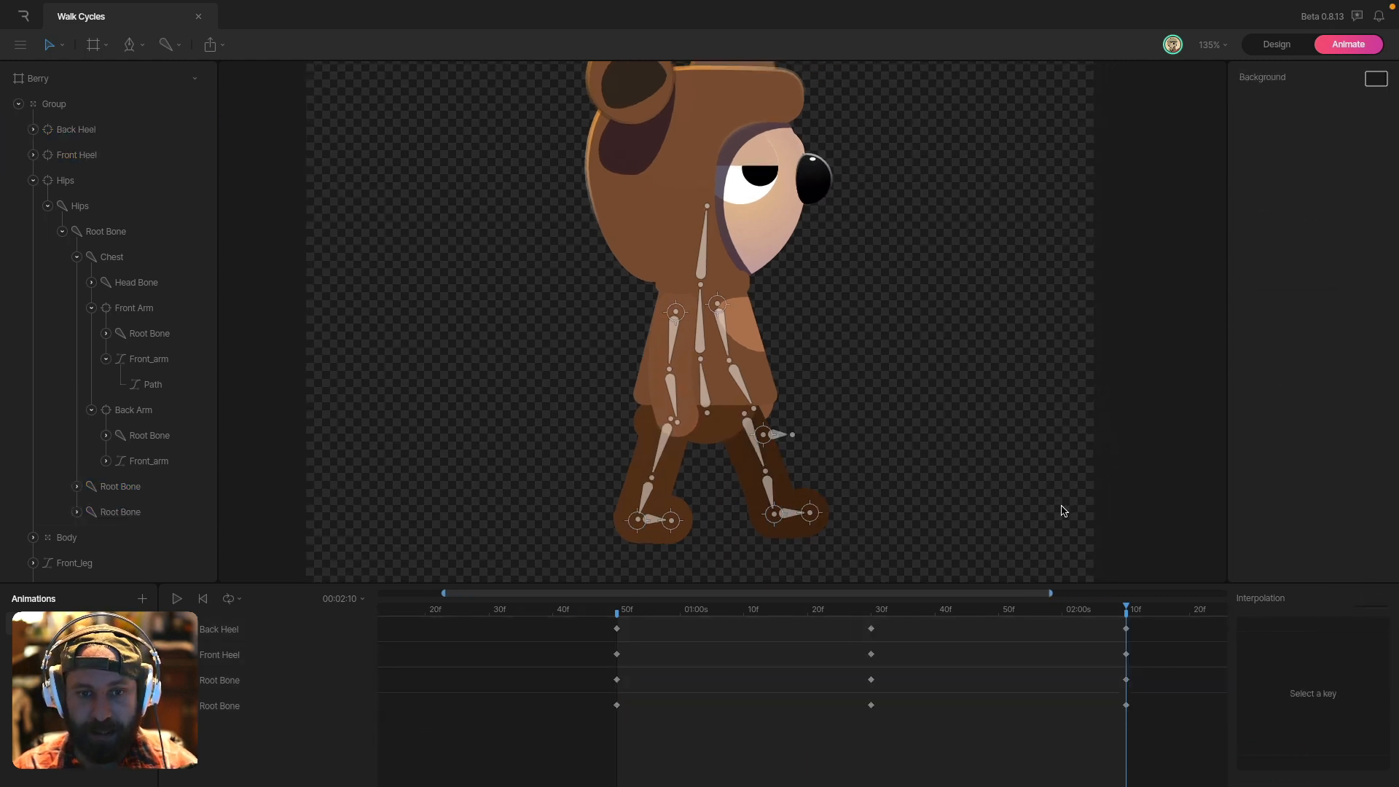
pyautogui.press('space')
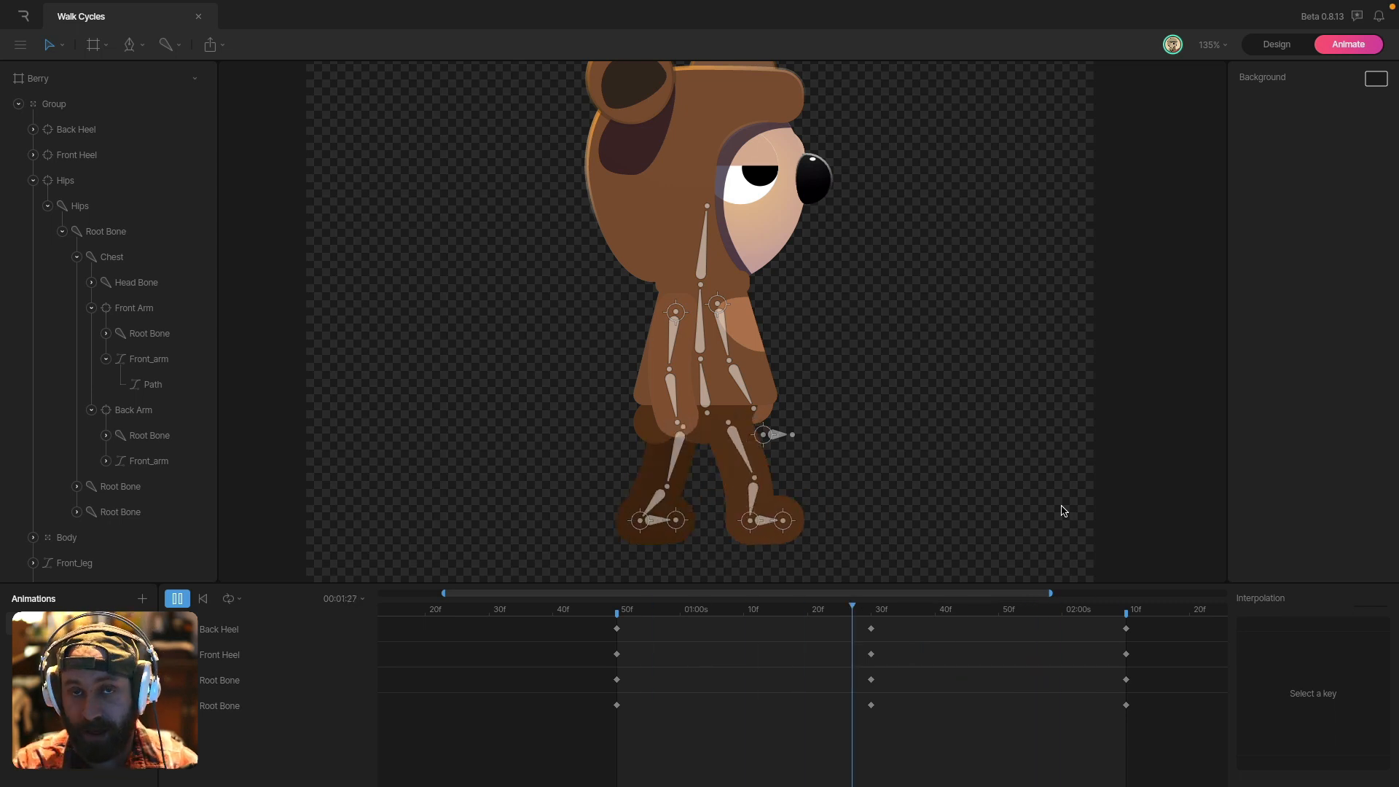
pyautogui.click(618, 614)
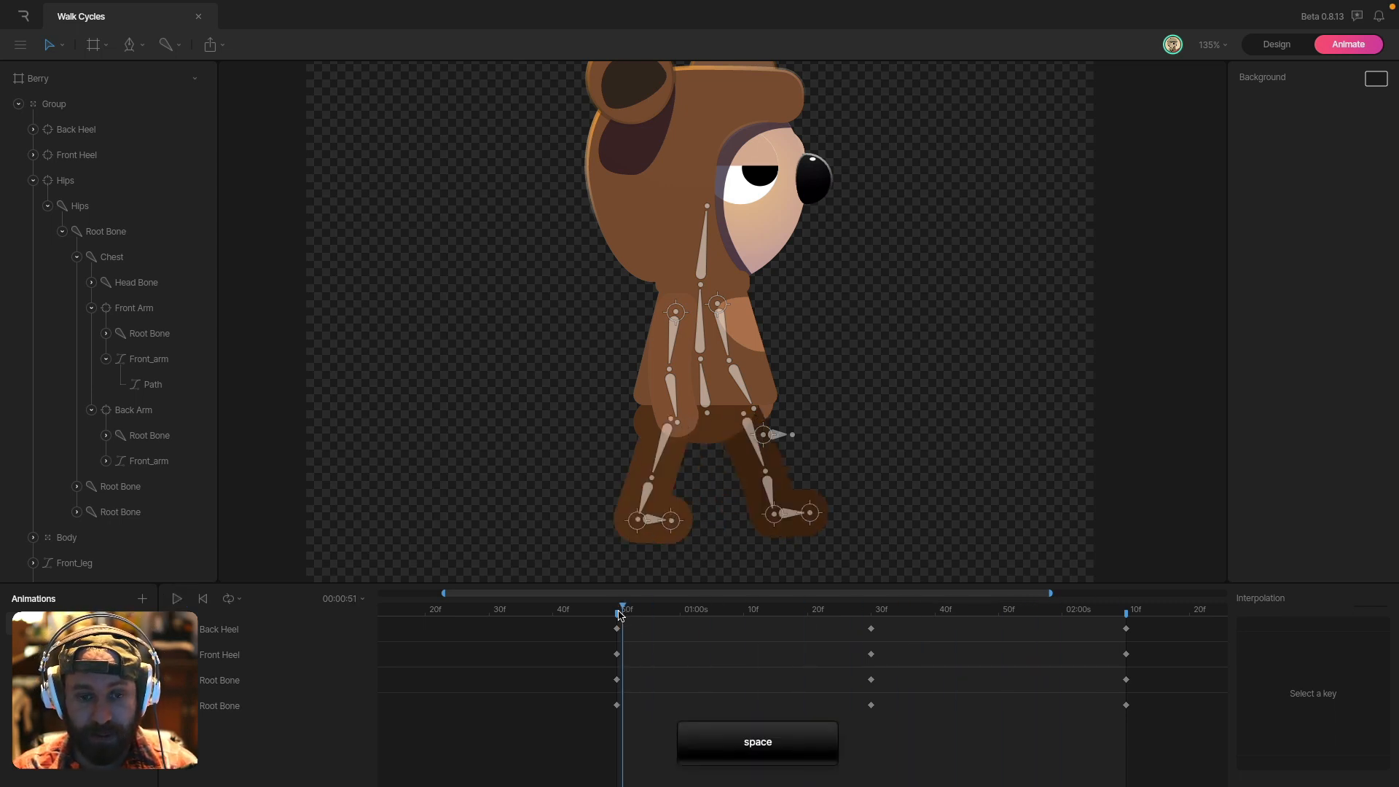
# - Delete the Front Heel's existing Y position keys and key its Y position at 636 at 00:00:50
pyautogui.click(671, 520)
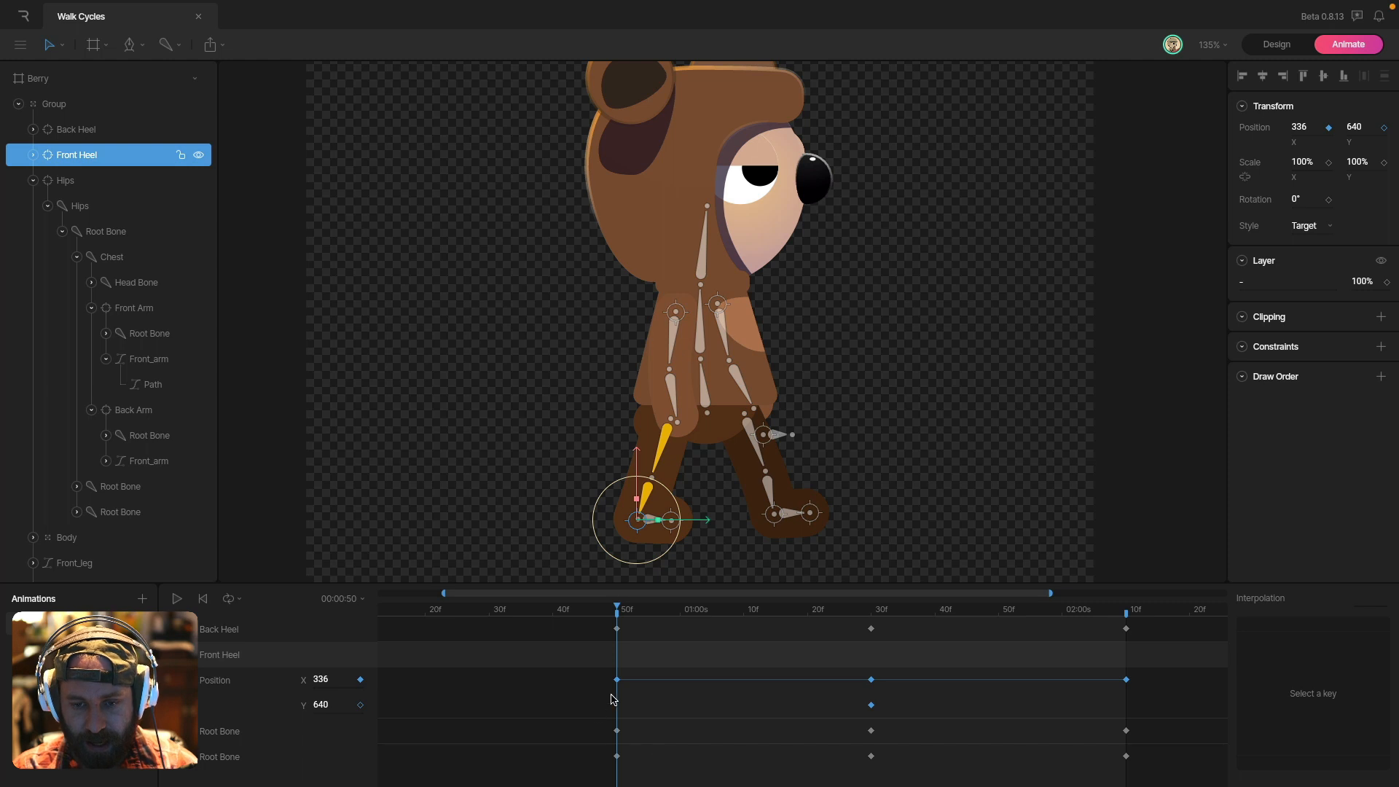
pyautogui.moveTo(612, 700); pyautogui.dragTo(920, 725)
pyautogui.press('BackSpace')
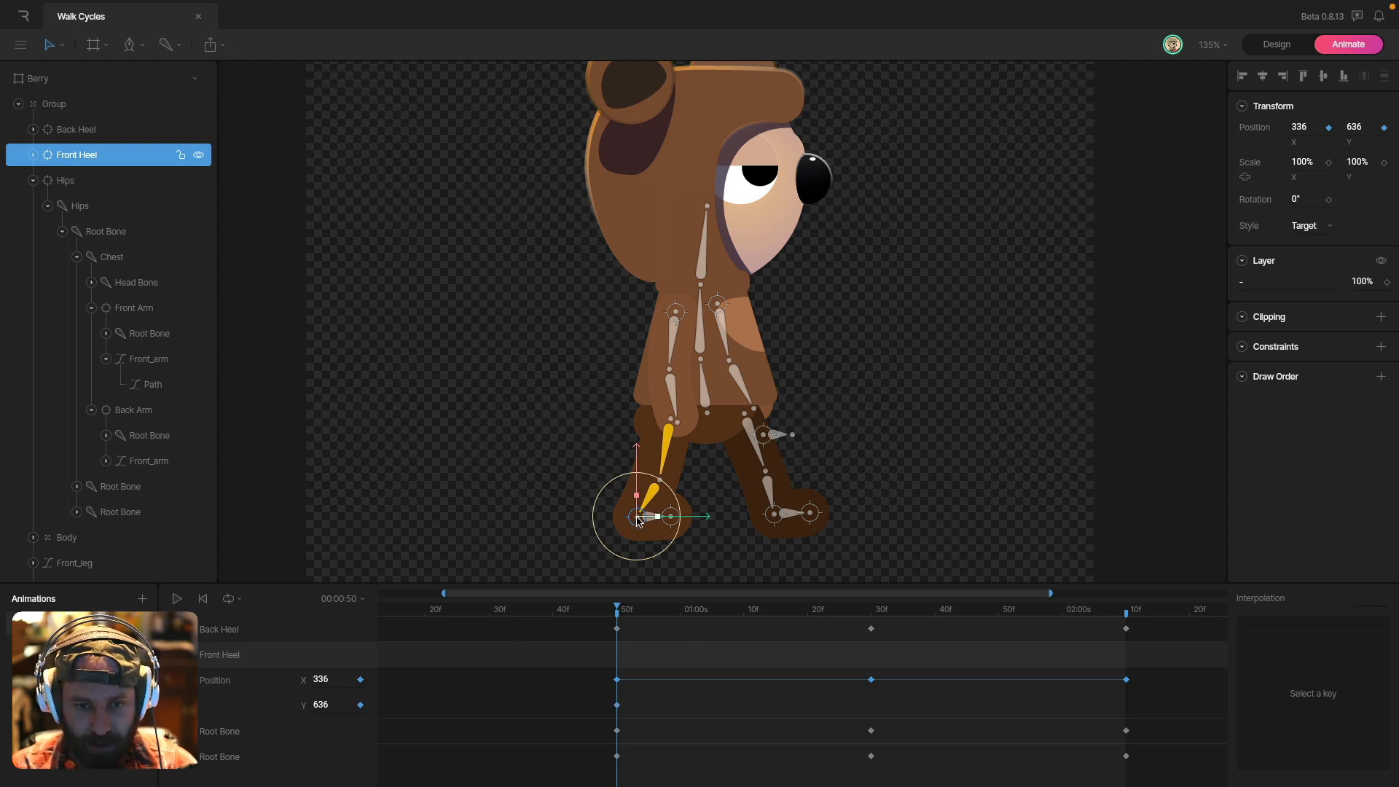
# - Key the Front Heel's Y position at about 604 at 00:01:00 and copy its 00:00:50 Y key to 00:01:30
pyautogui.moveTo(631, 619); pyautogui.dragTo(686, 627)
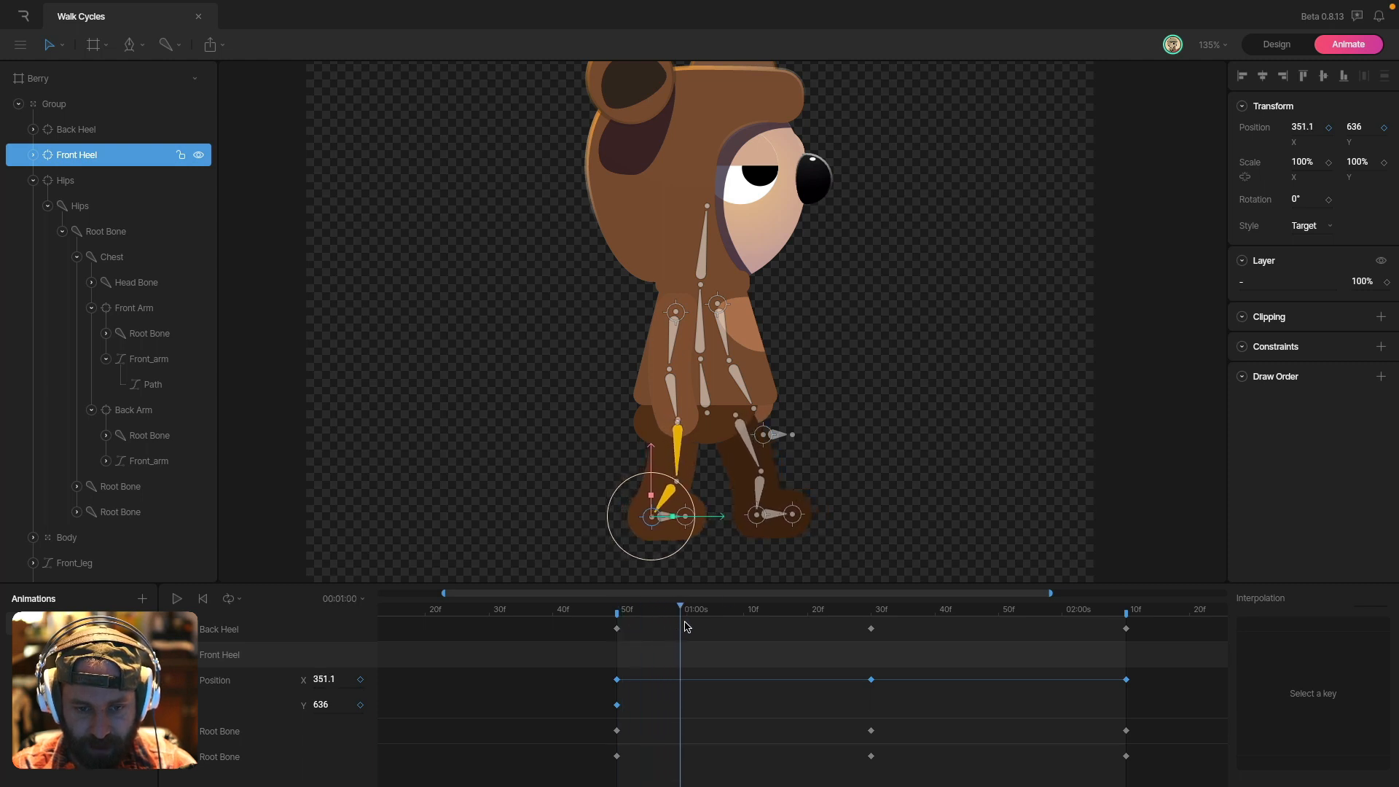
pyautogui.moveTo(1358, 127); pyautogui.dragTo(1359, 160)
pyautogui.click(616, 705)
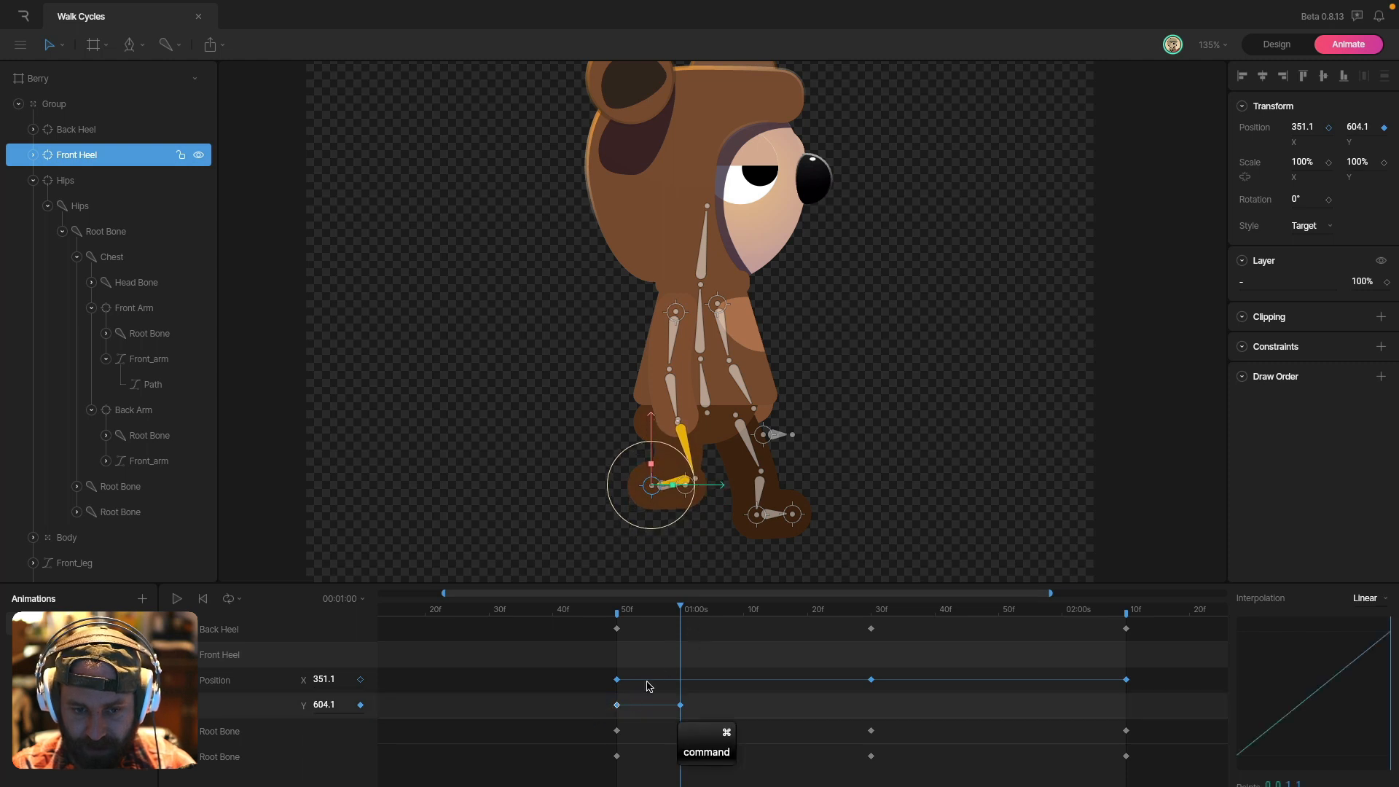
pyautogui.moveTo(719, 611); pyautogui.dragTo(765, 615)
pyautogui.press('super+v')
pyautogui.click(617, 611)
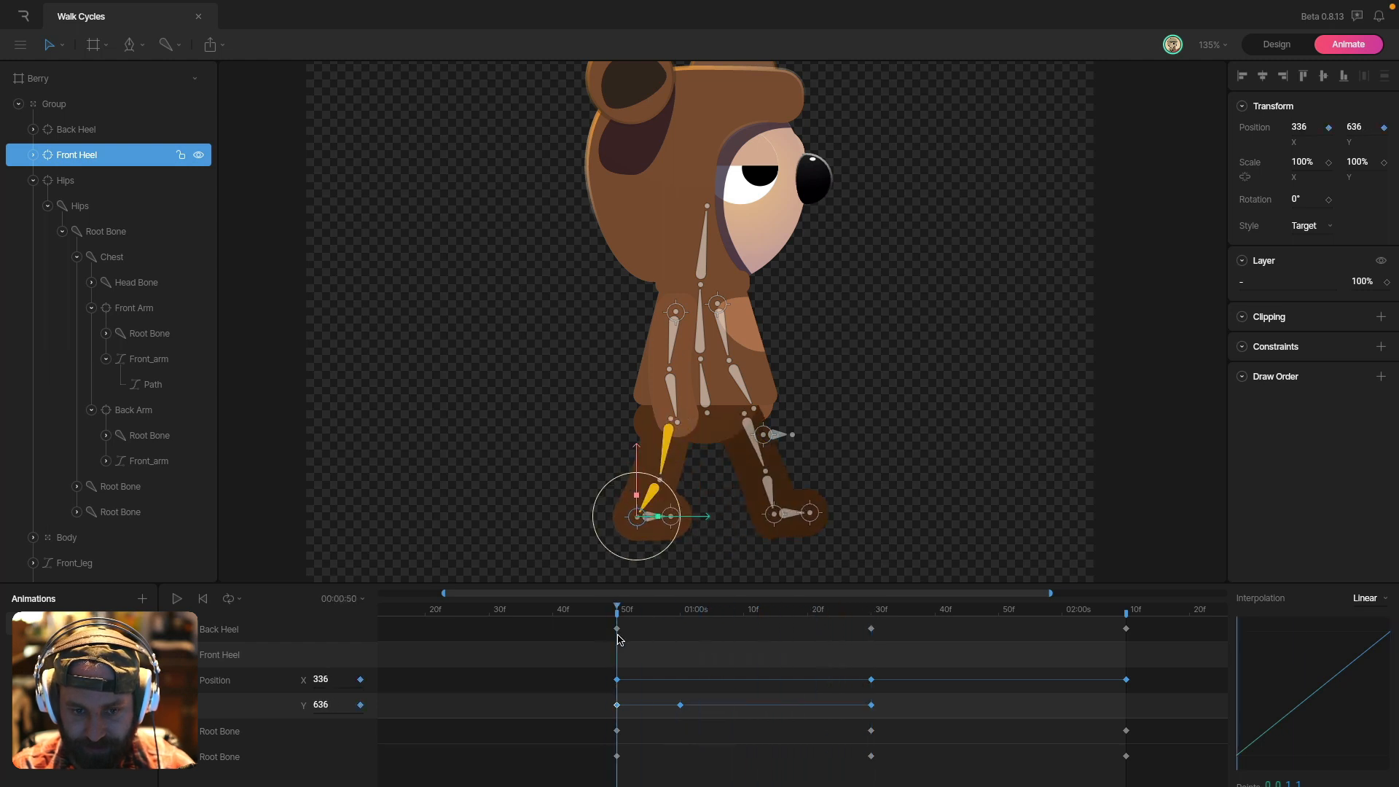
# - Set the Front Heel's Y position keys from 00:00:50 to 00:01:30 to Cubic interpolation and preview the foot lift
pyautogui.moveTo(595, 705); pyautogui.dragTo(956, 712)
pyautogui.click(1365, 598)
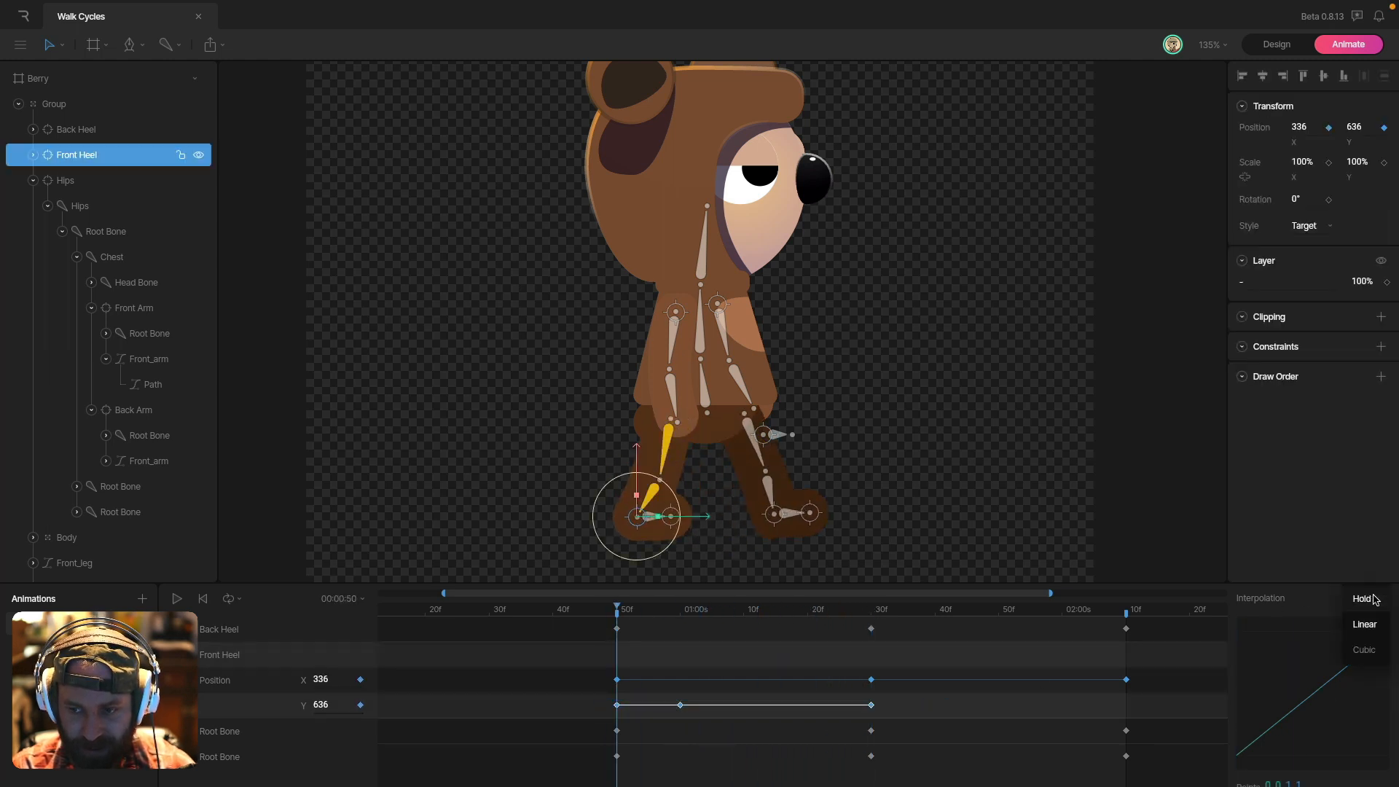
pyautogui.click(1362, 653)
pyautogui.press('space')
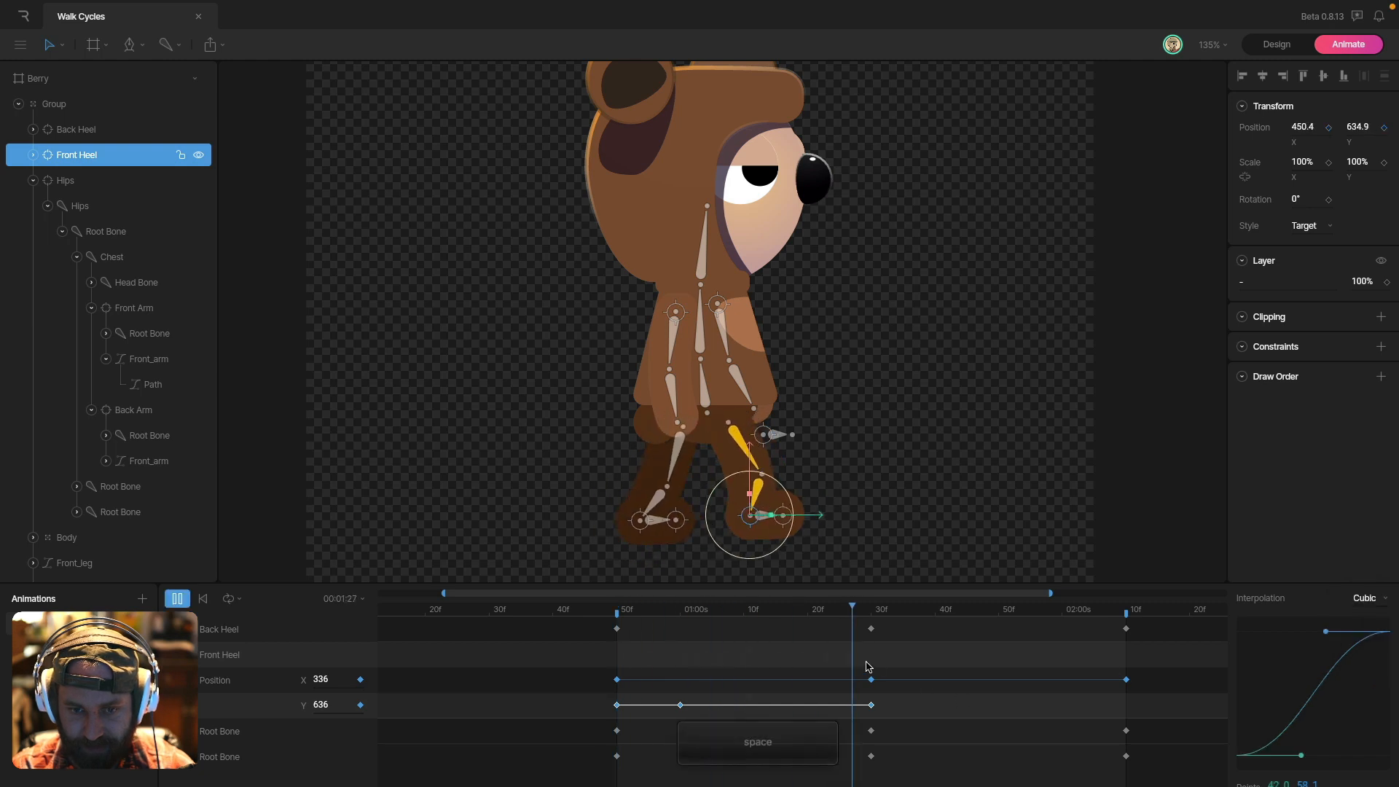
pyautogui.click(871, 611)
pyautogui.moveTo(878, 615); pyautogui.dragTo(865, 641)
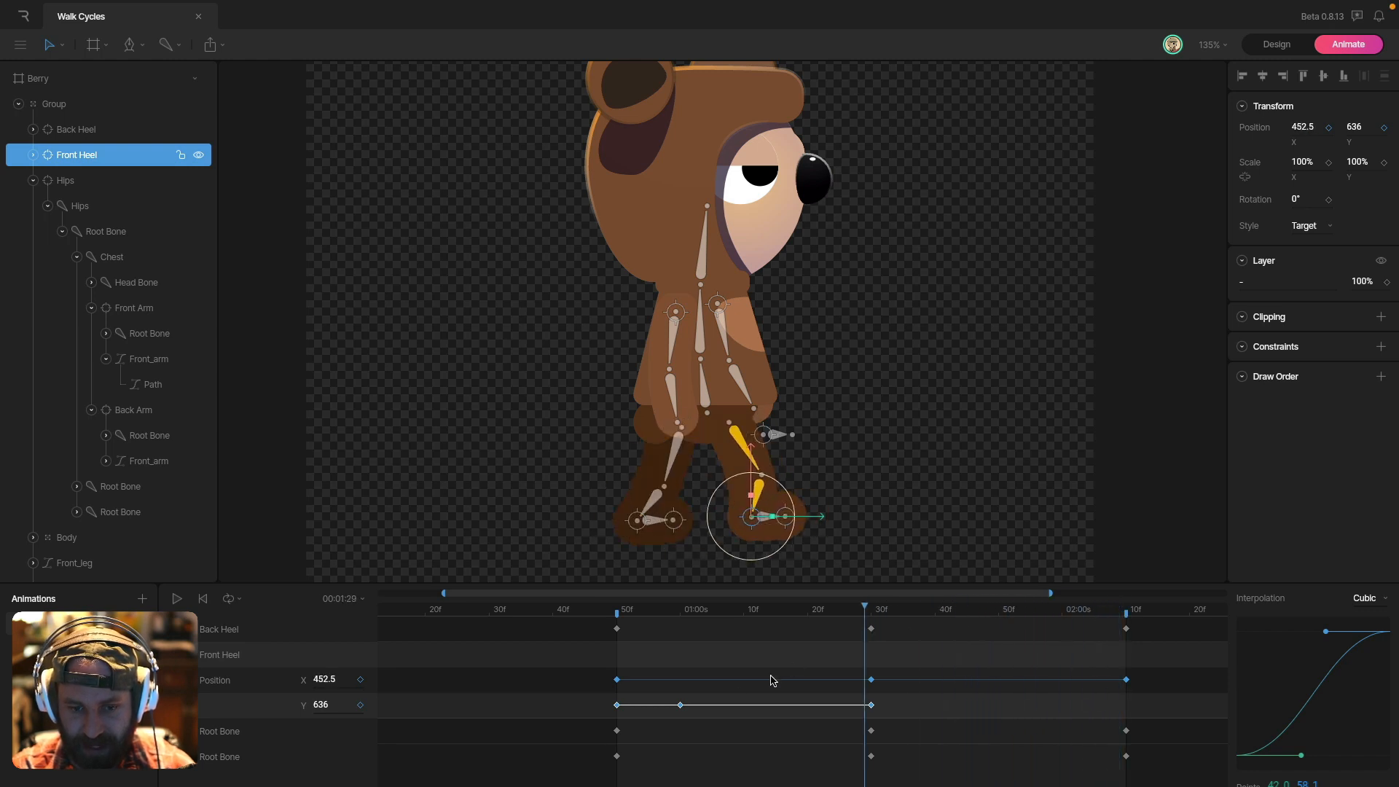
# - Copy the Front Heel's Y position key at 00:01:30 and paste it at 00:02:10
pyautogui.moveTo(905, 694); pyautogui.dragTo(851, 722)
pyautogui.hotkey('ctrl', 'c')
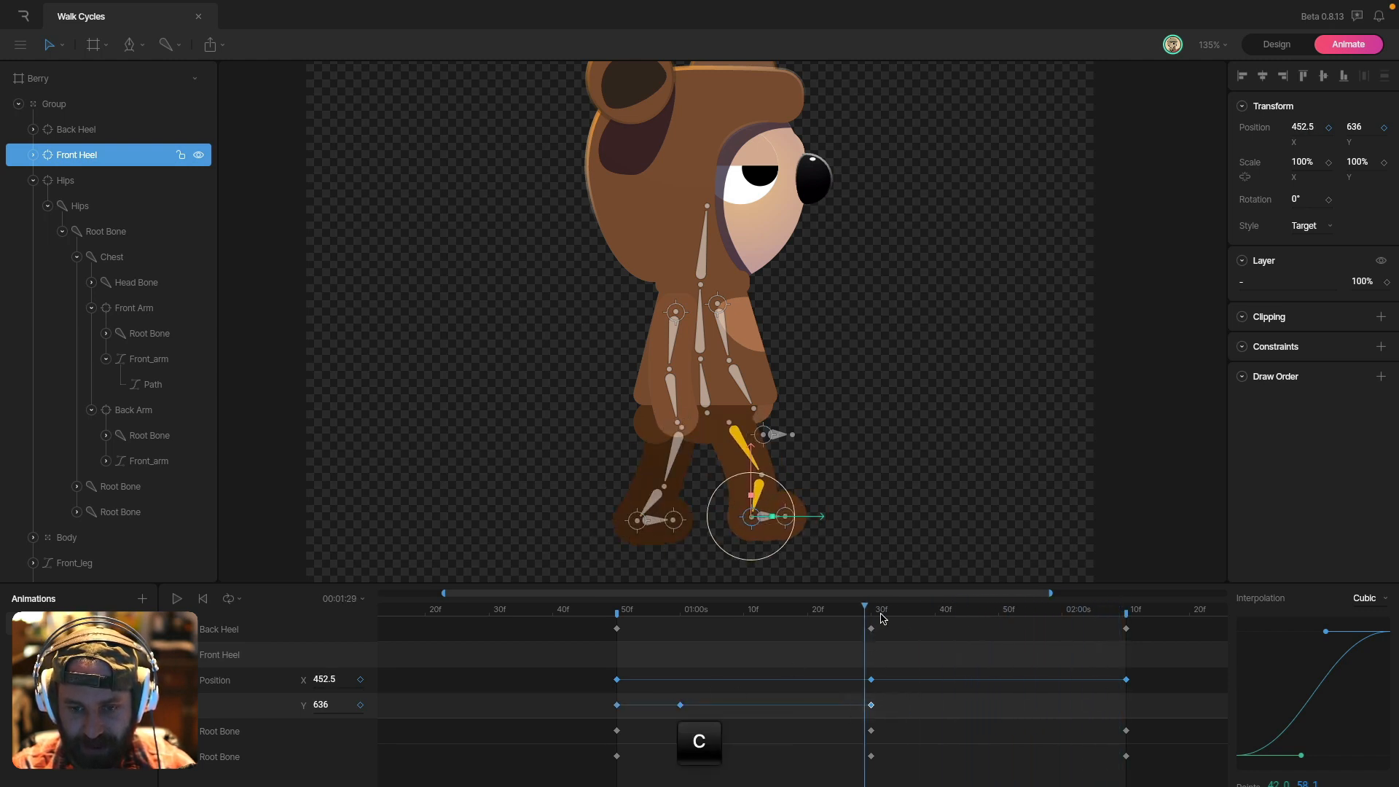
pyautogui.click(1127, 611)
pyautogui.hotkey('ctrl', 'v')
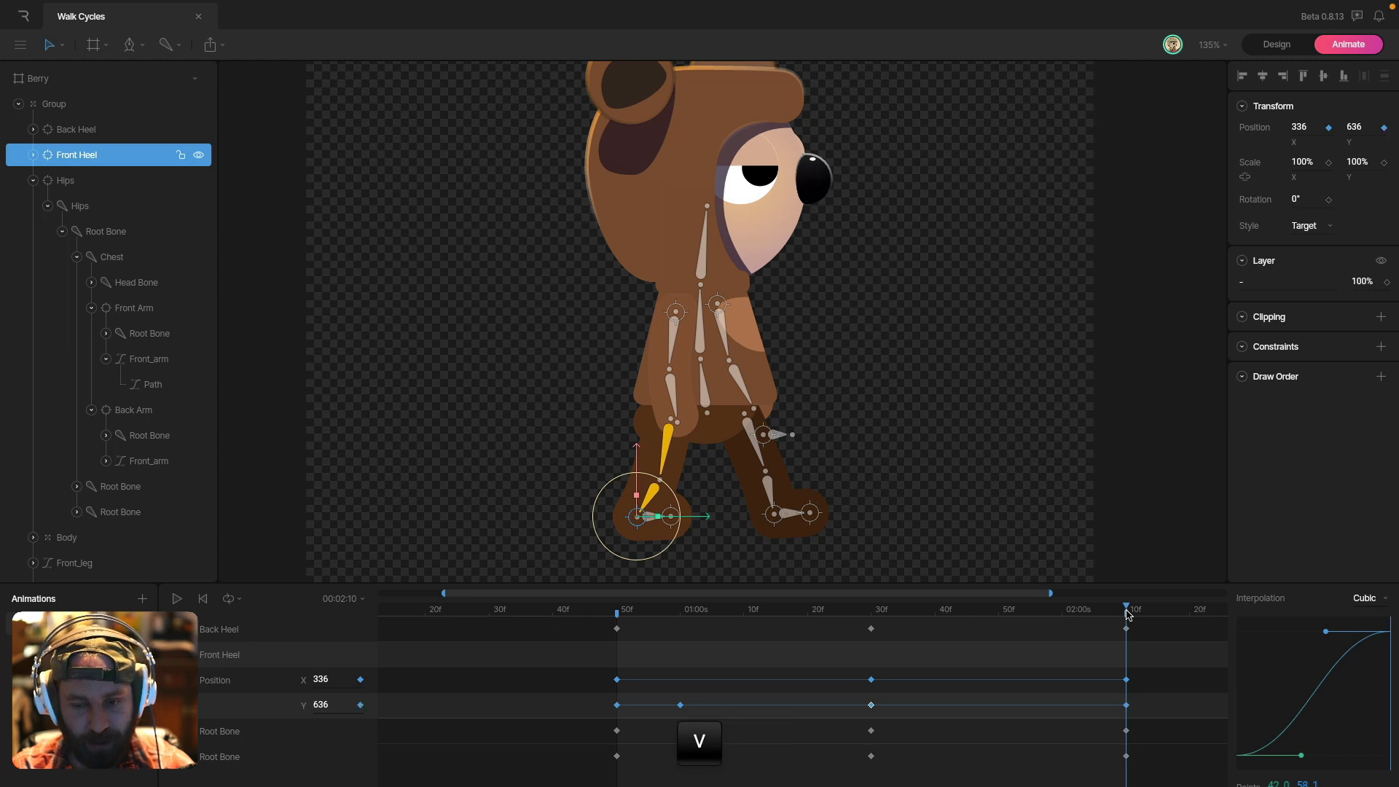
# - Play the looping walk to check the front foot's lift and return the playhead to the work area's start
pyautogui.press('space')
pyautogui.click(1068, 553)
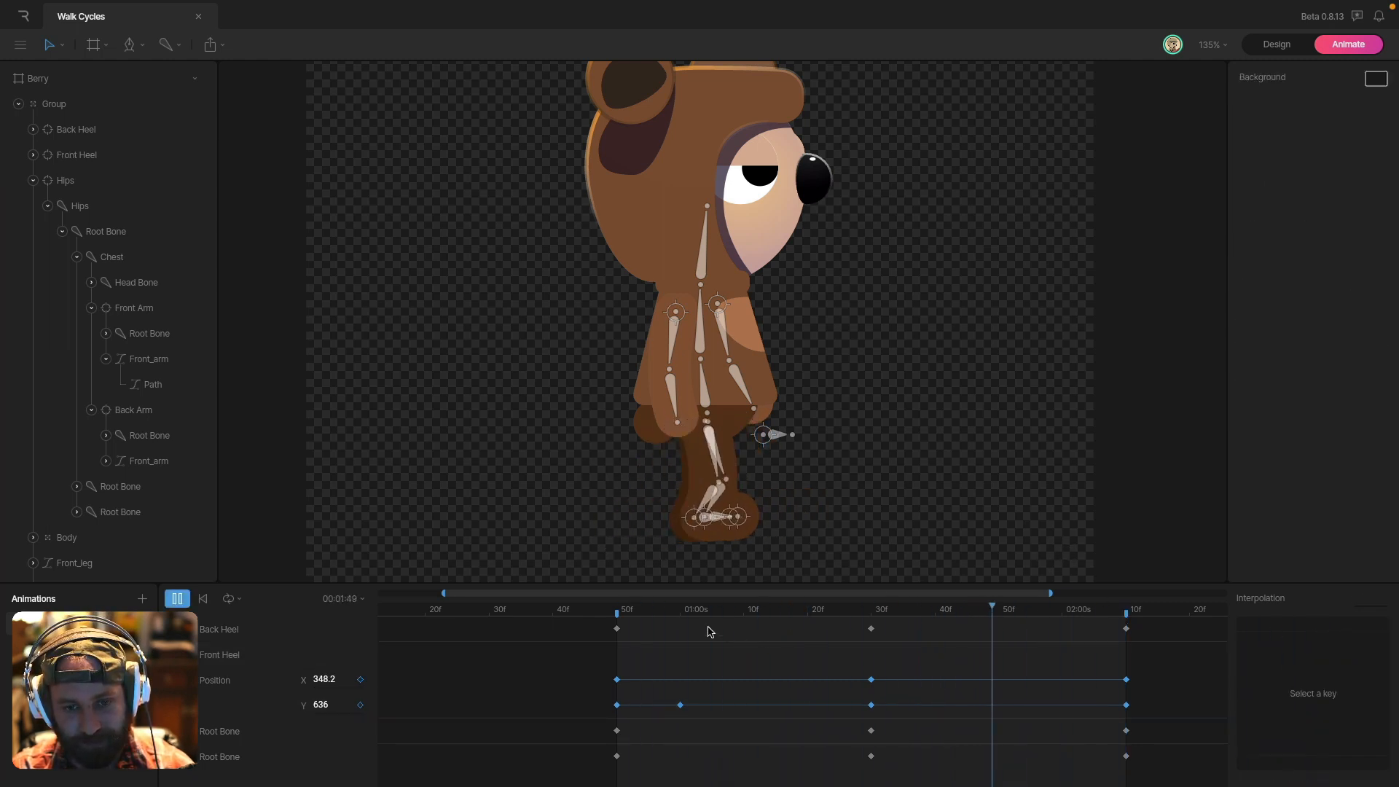
pyautogui.moveTo(678, 616); pyautogui.dragTo(614, 615)
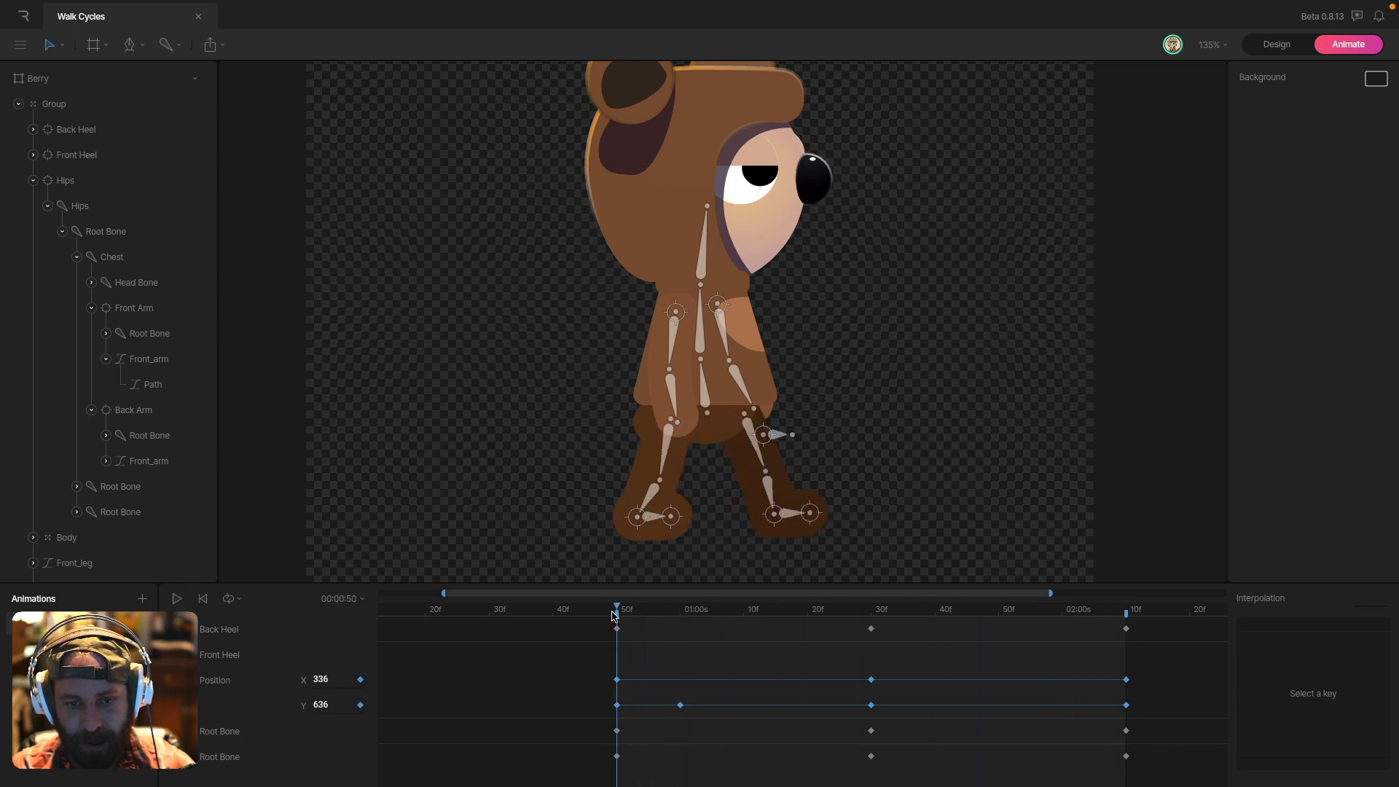
# - Delete the Back Heel's existing Y position keys and key its Y position at 631 at 00:00:50
pyautogui.click(766, 521)
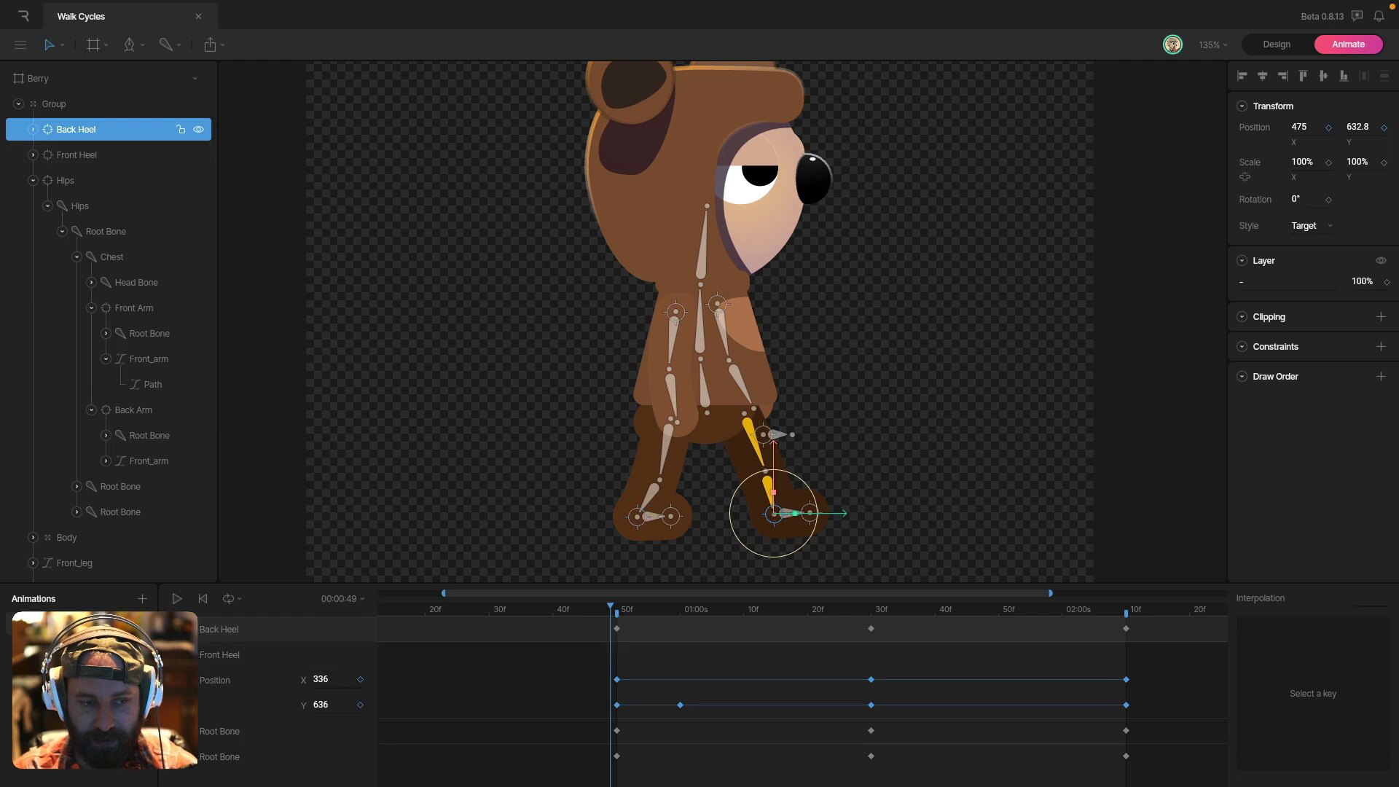
pyautogui.click(621, 616)
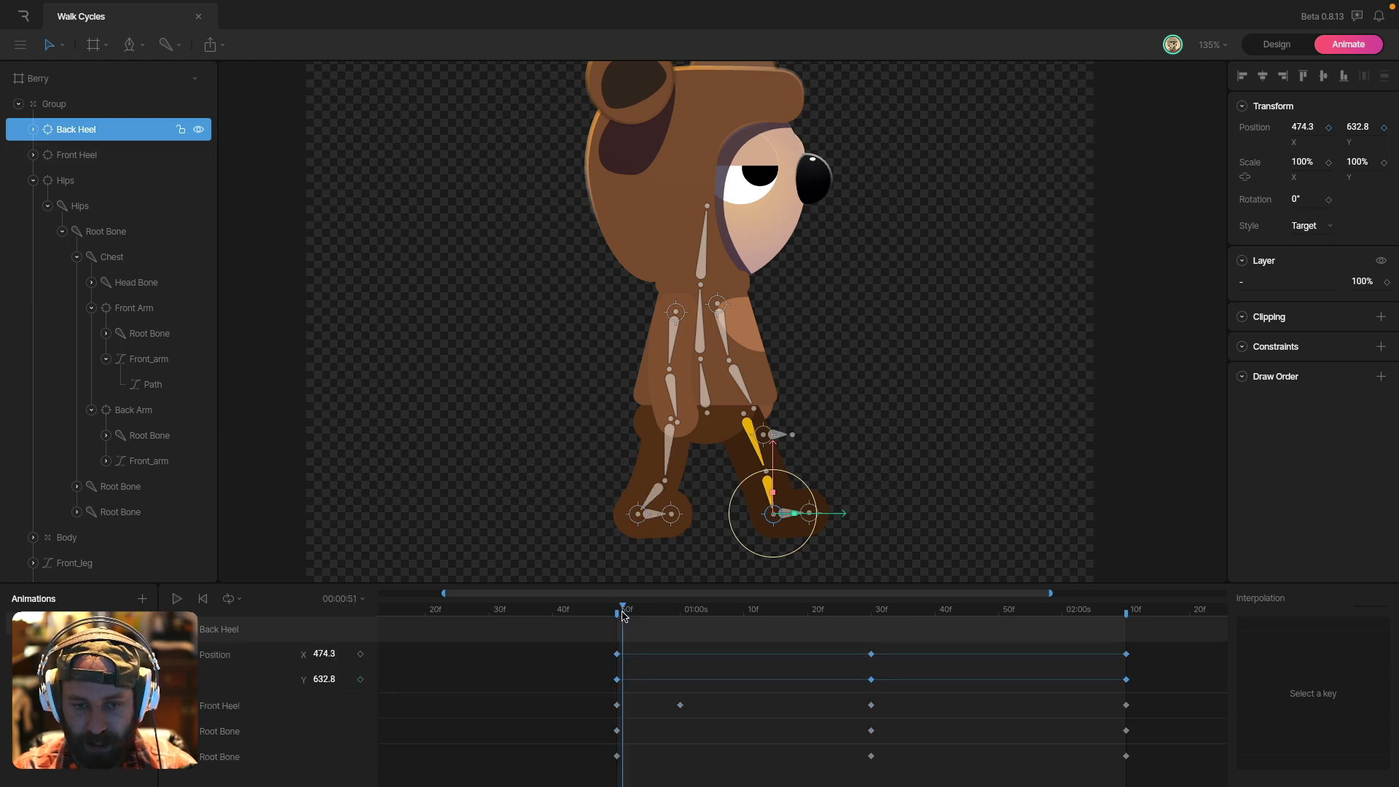
pyautogui.moveTo(592, 674); pyautogui.dragTo(1115, 685)
pyautogui.press('BackSpace')
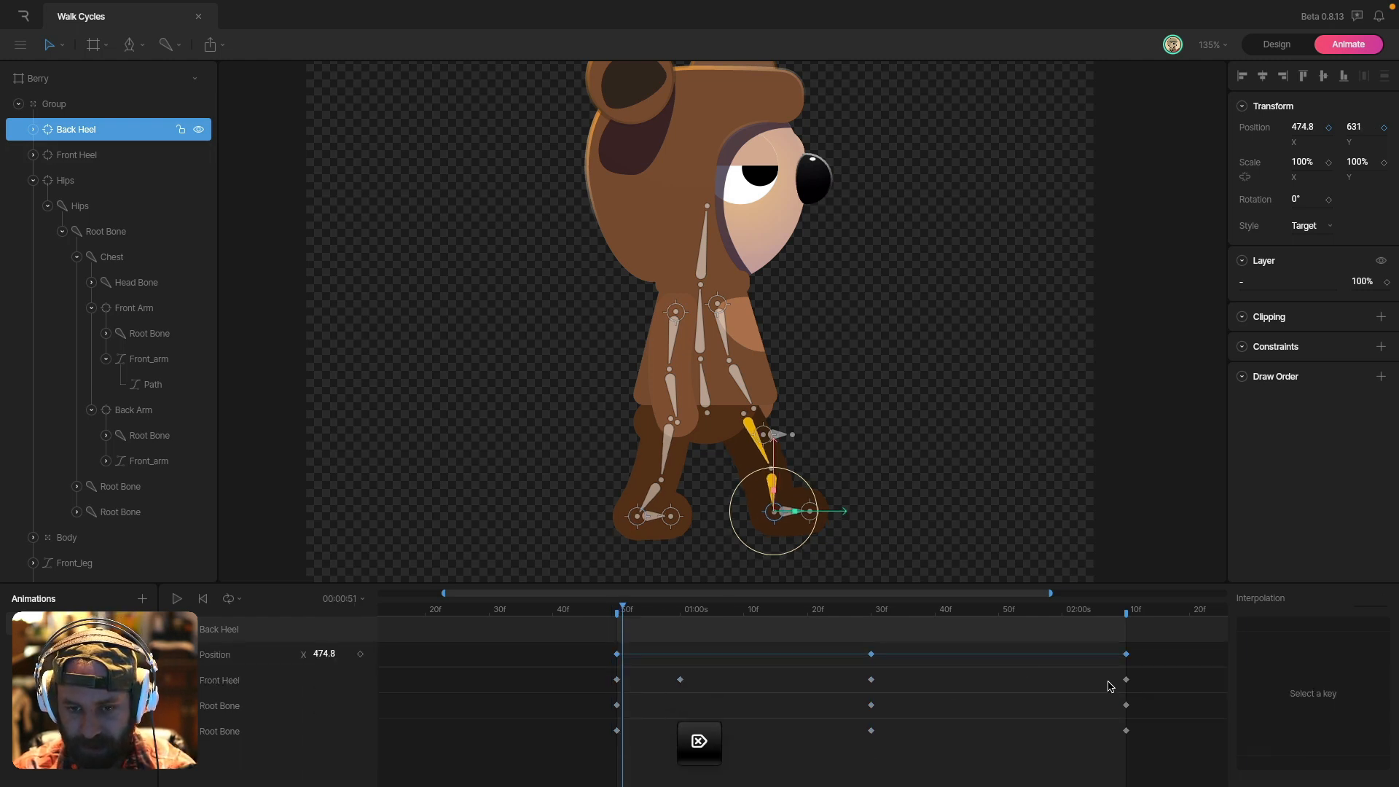
pyautogui.click(617, 611)
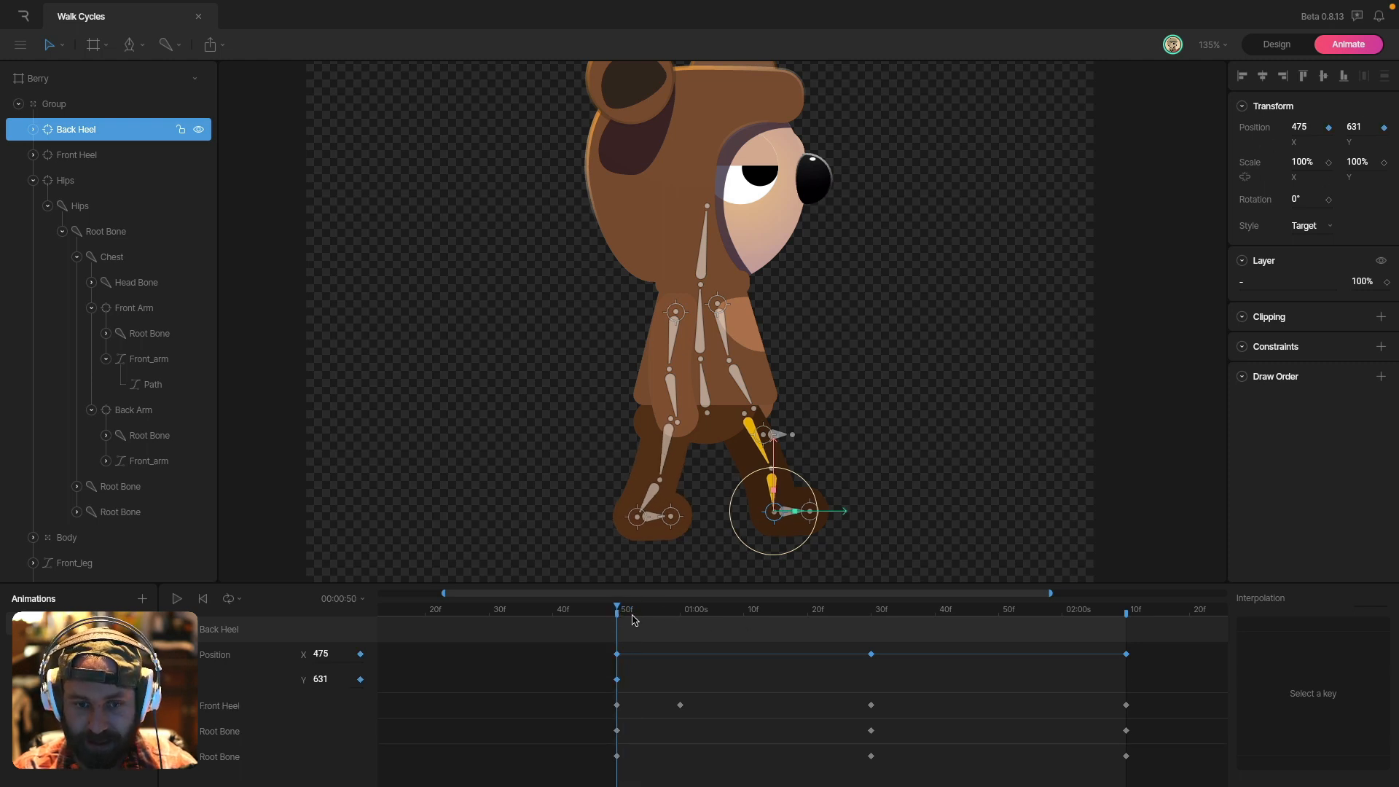
# - Key the Back Heel's Y position at 631 at 00:01:30 and raise it to about 615 at 00:01:40
pyautogui.moveTo(632, 619); pyautogui.dragTo(872, 628)
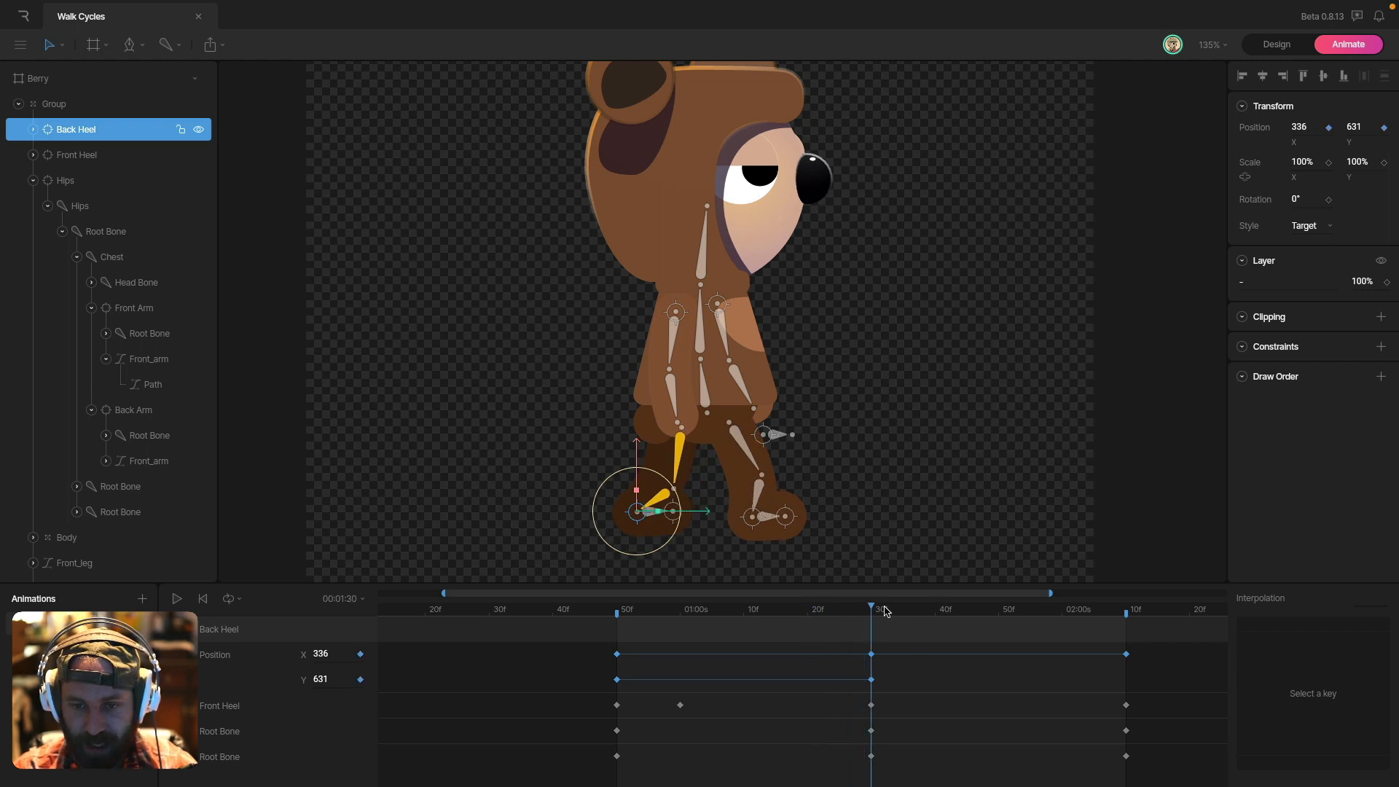
pyautogui.moveTo(875, 610); pyautogui.dragTo(936, 612)
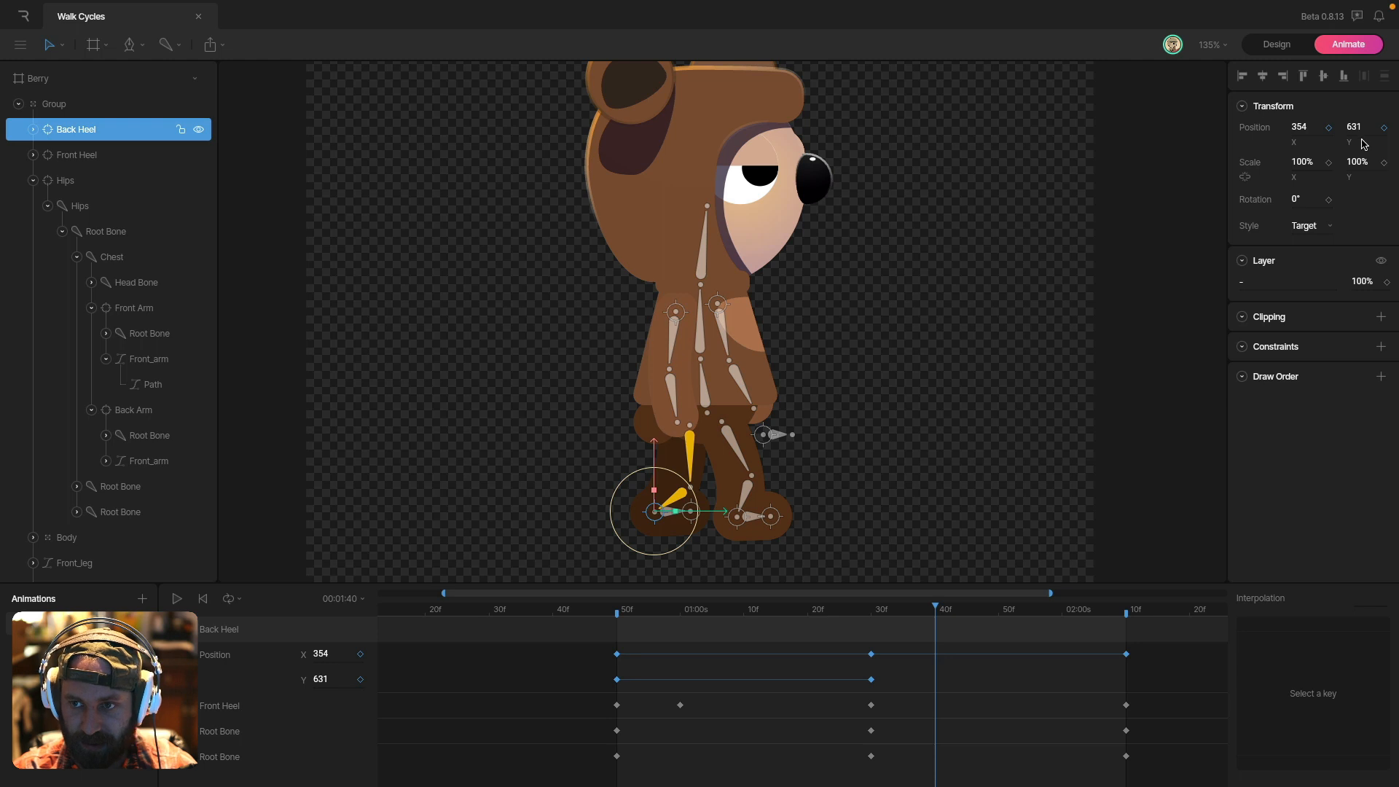
pyautogui.moveTo(1362, 128)
pyautogui.mouseDown()
pyautogui.moveTo(1364, 162)
pyautogui.moveTo(1365, 148)
pyautogui.mouseUp()
# - Copy the Back Heel's Y position key at 00:01:30 and paste it at 00:02:10
pyautogui.moveTo(950, 615); pyautogui.dragTo(1127, 619)
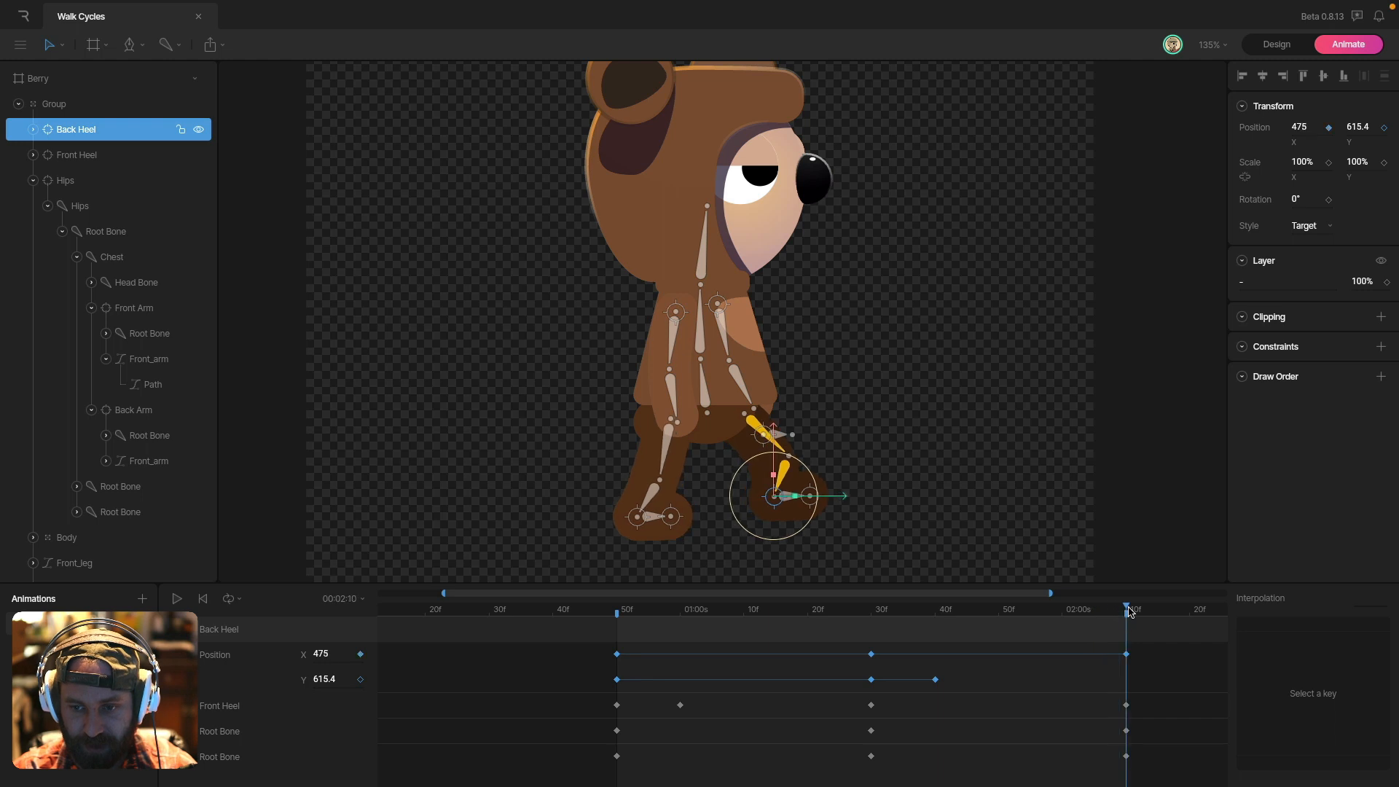
pyautogui.click(872, 679)
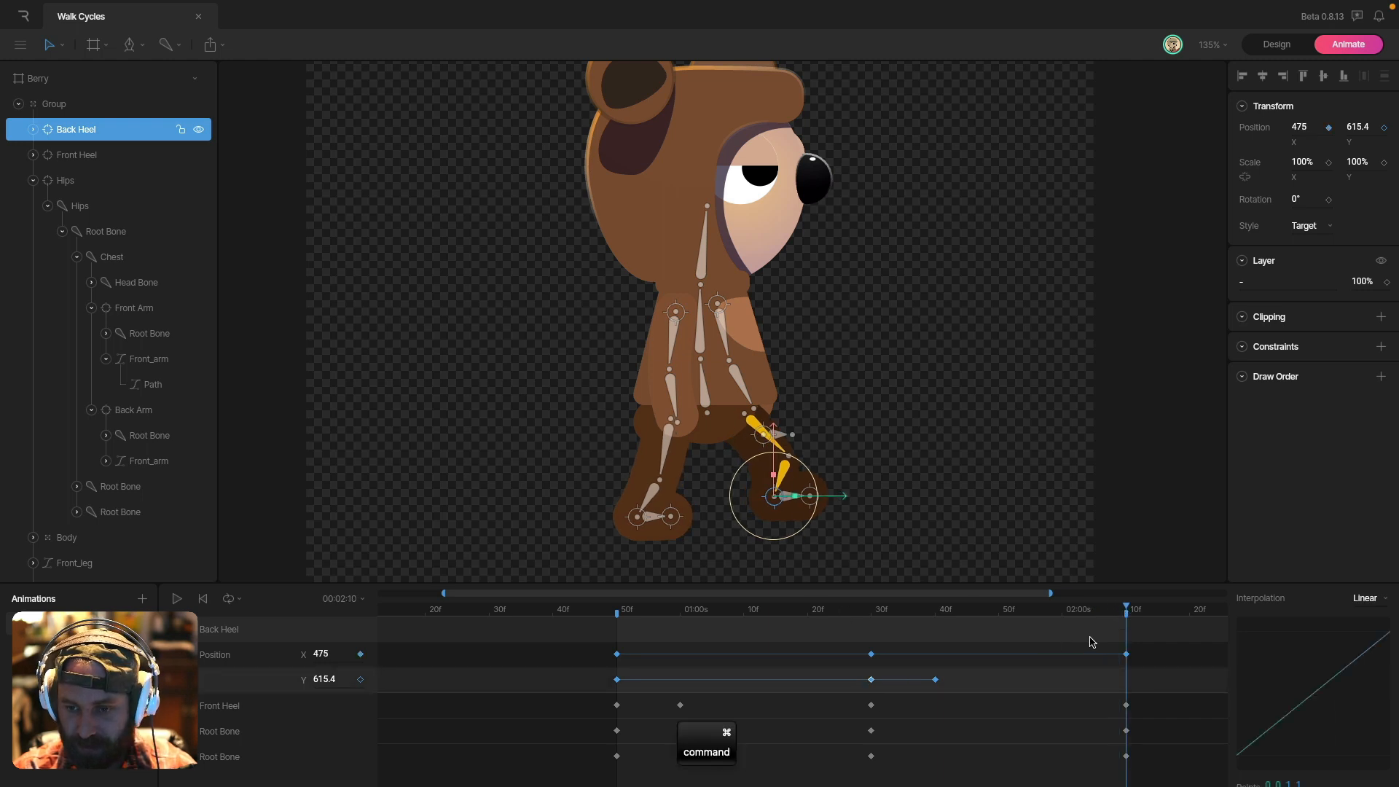
pyautogui.hotkey('ctrl', 'c')
pyautogui.hotkey('ctrl', 'v')
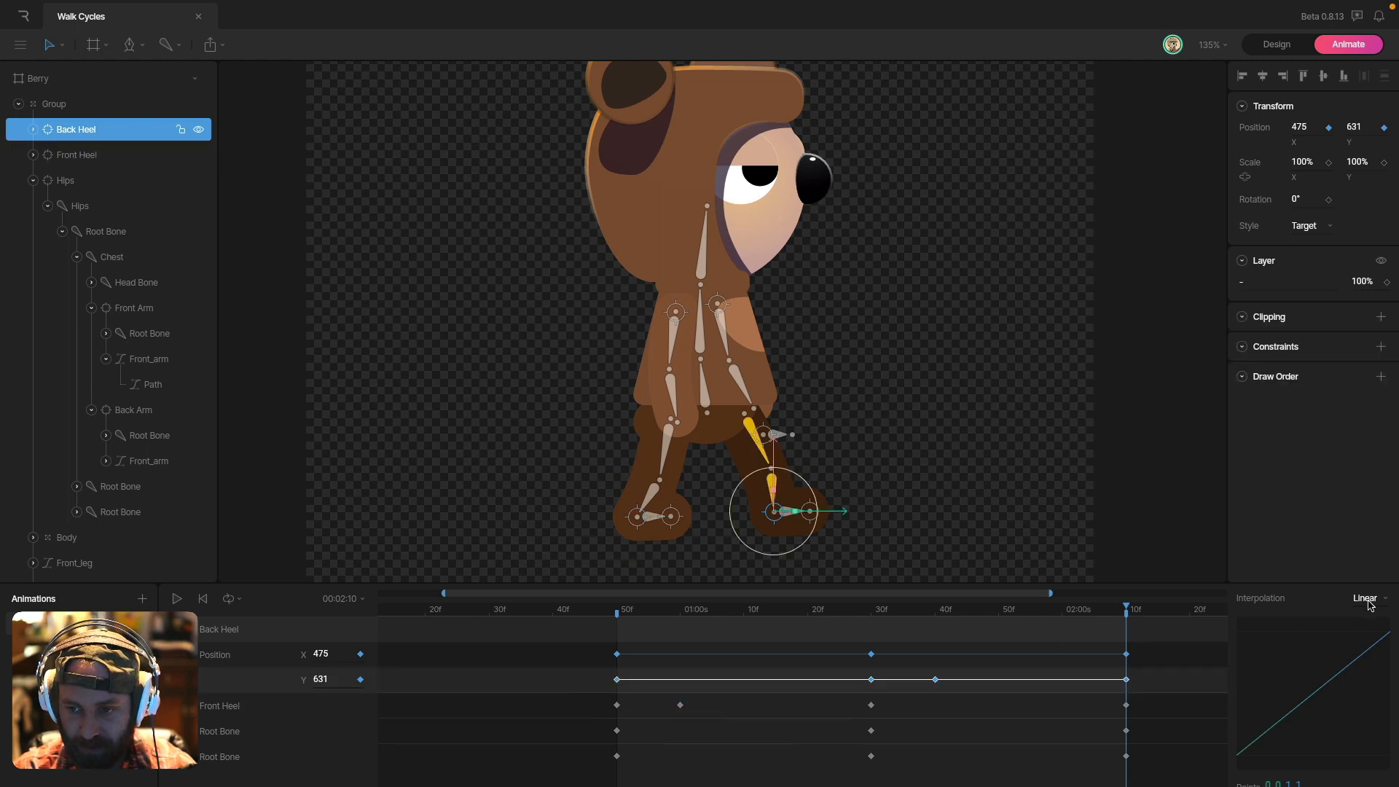
# - Set all the Back Heel's Y position keys to Cubic interpolation and play the looping walk
pyautogui.click(1370, 599)
pyautogui.click(1367, 648)
pyautogui.press('space')
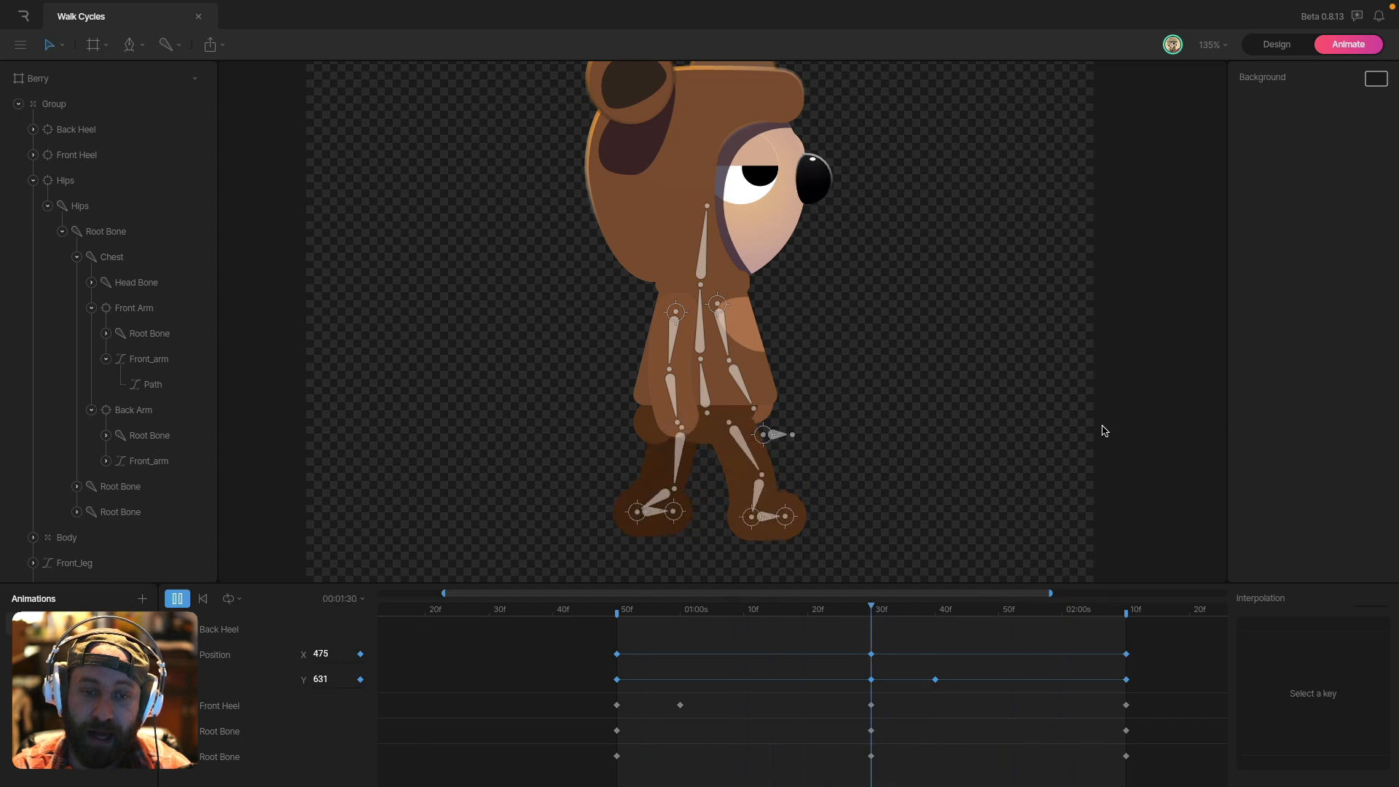
# - Key the Front Heel's rotation at 0° at 00:00:50, 59° at 00:01:00 and -10° at 00:01:20
pyautogui.moveTo(643, 611); pyautogui.dragTo(677, 620)
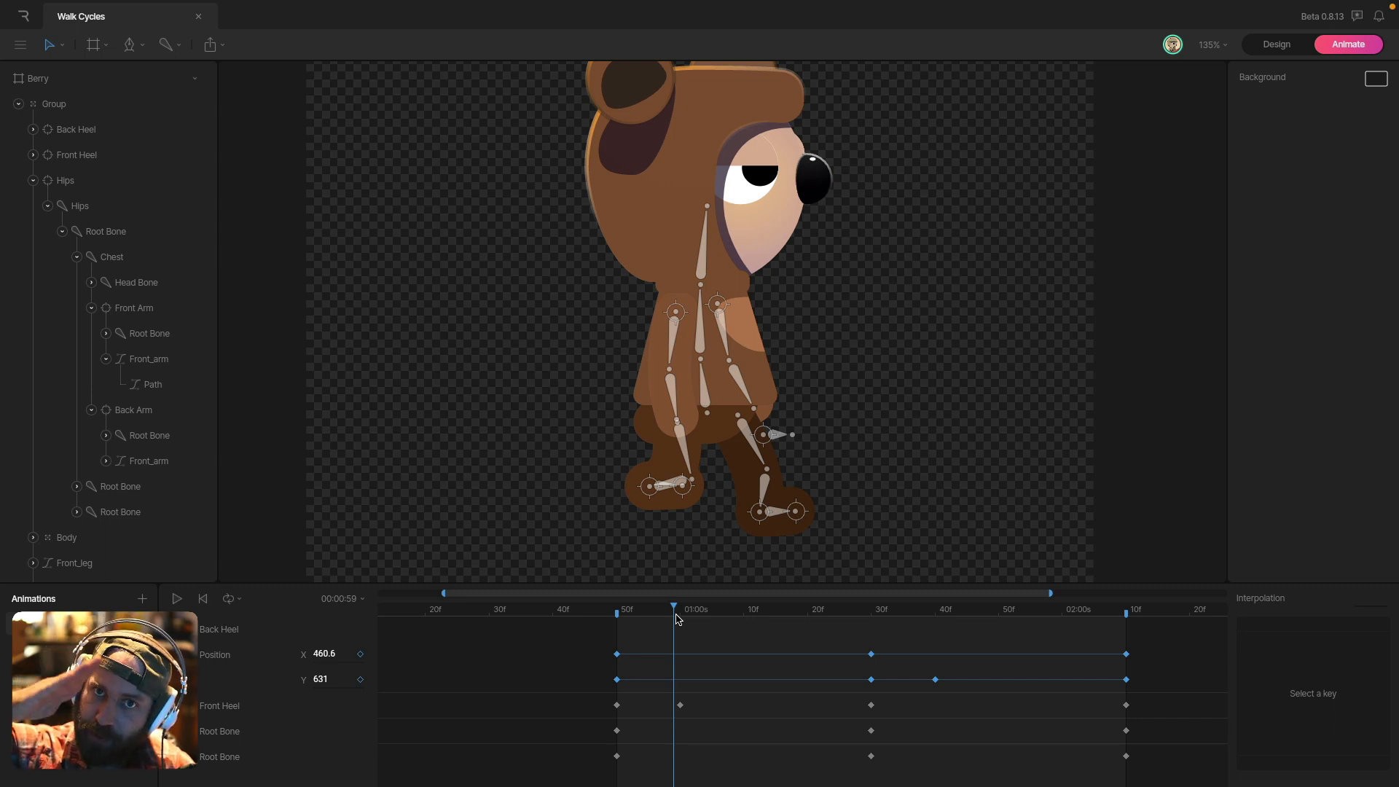
pyautogui.moveTo(677, 620); pyautogui.dragTo(622, 620)
pyautogui.click(632, 522)
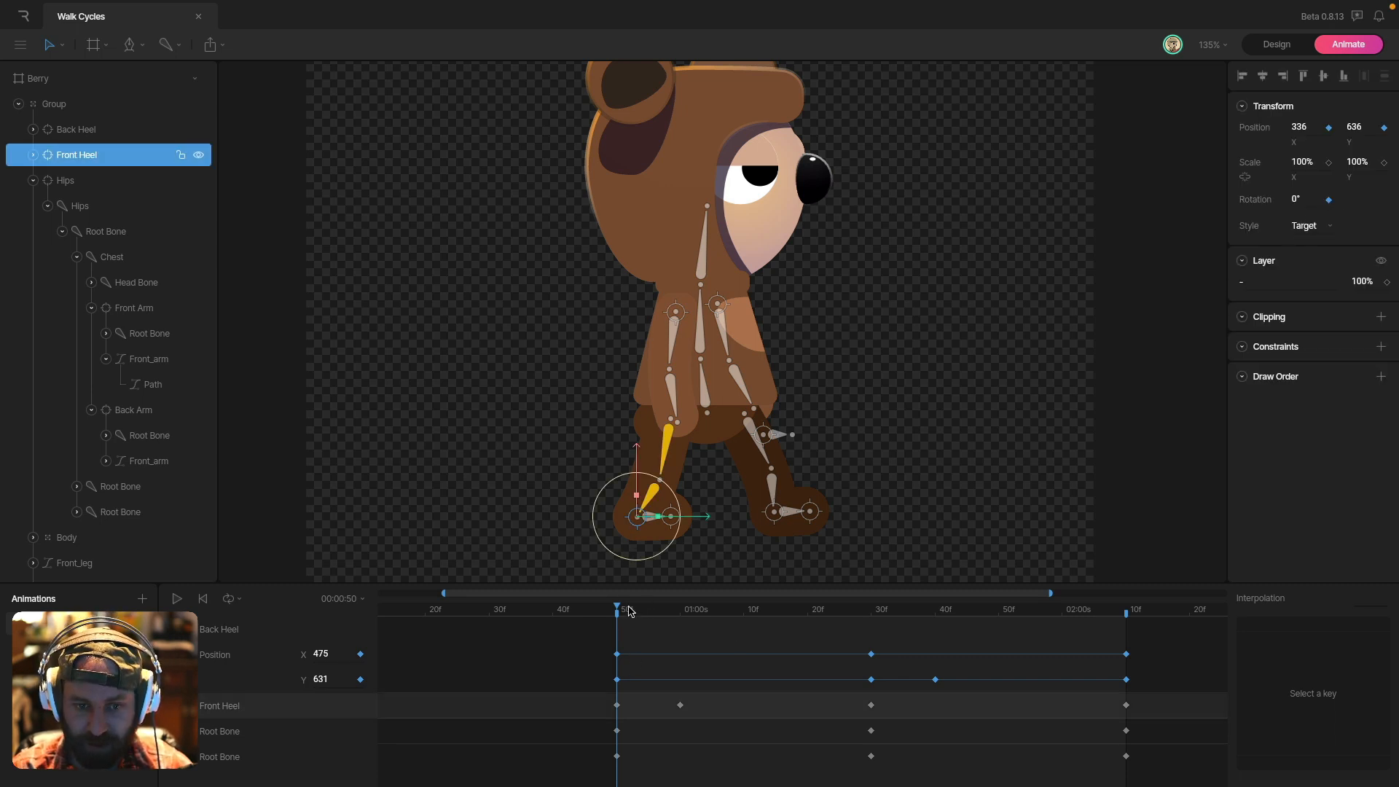
pyautogui.moveTo(627, 618); pyautogui.dragTo(679, 618)
pyautogui.moveTo(674, 524); pyautogui.dragTo(618, 554)
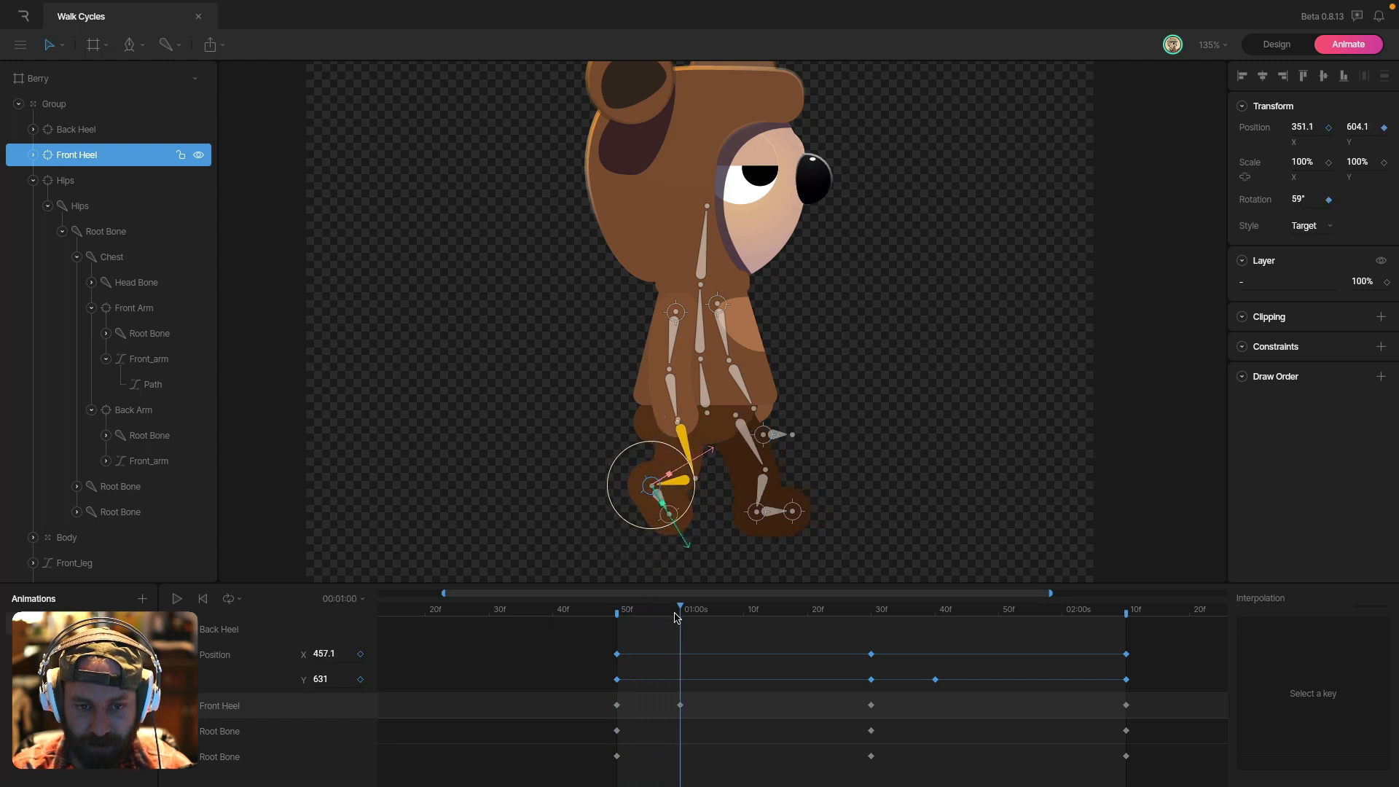
pyautogui.moveTo(679, 618); pyautogui.dragTo(807, 630)
pyautogui.moveTo(779, 520); pyautogui.dragTo(765, 473)
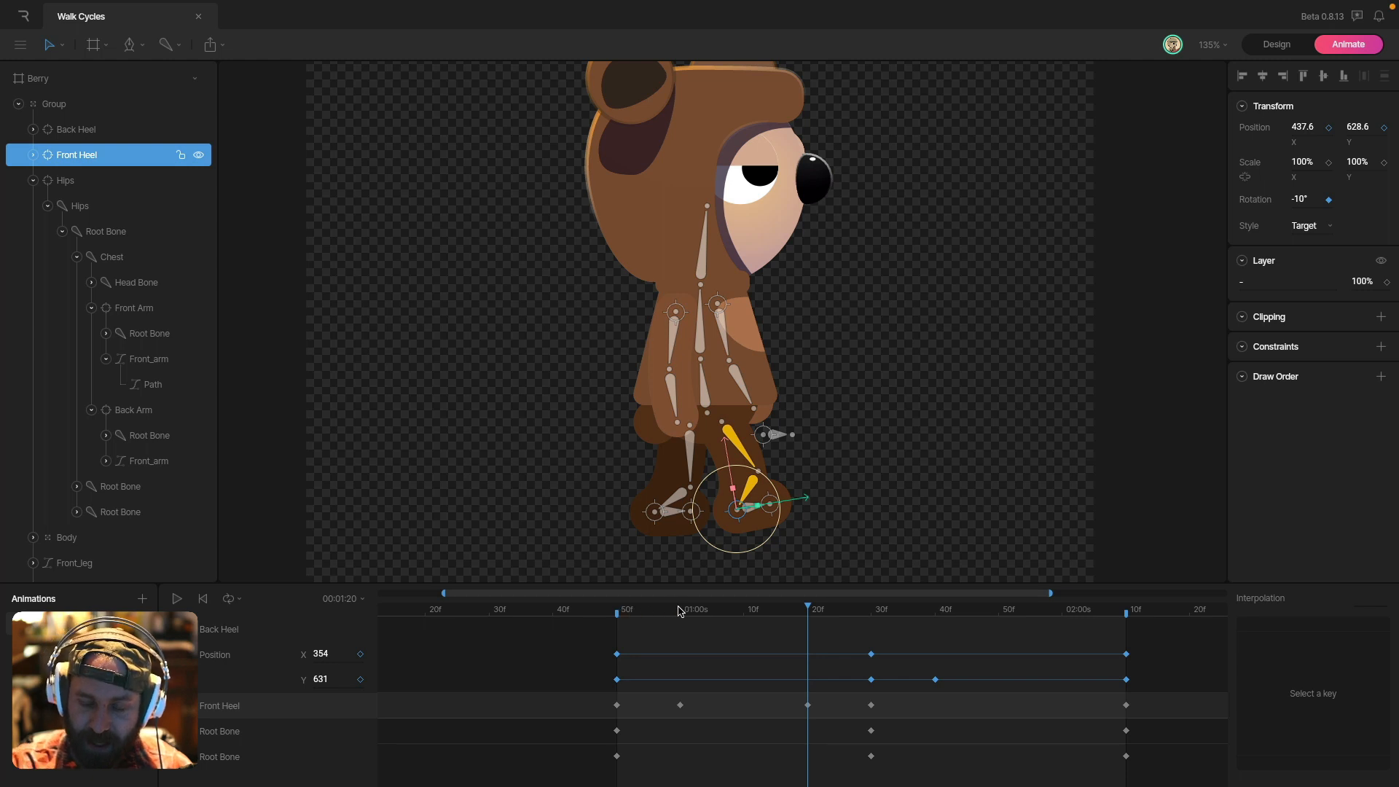
# - Copy the Front Heel's 0° rotation key at 00:00:50 and paste it at 00:01:30
pyautogui.moveTo(677, 615); pyautogui.dragTo(872, 614)
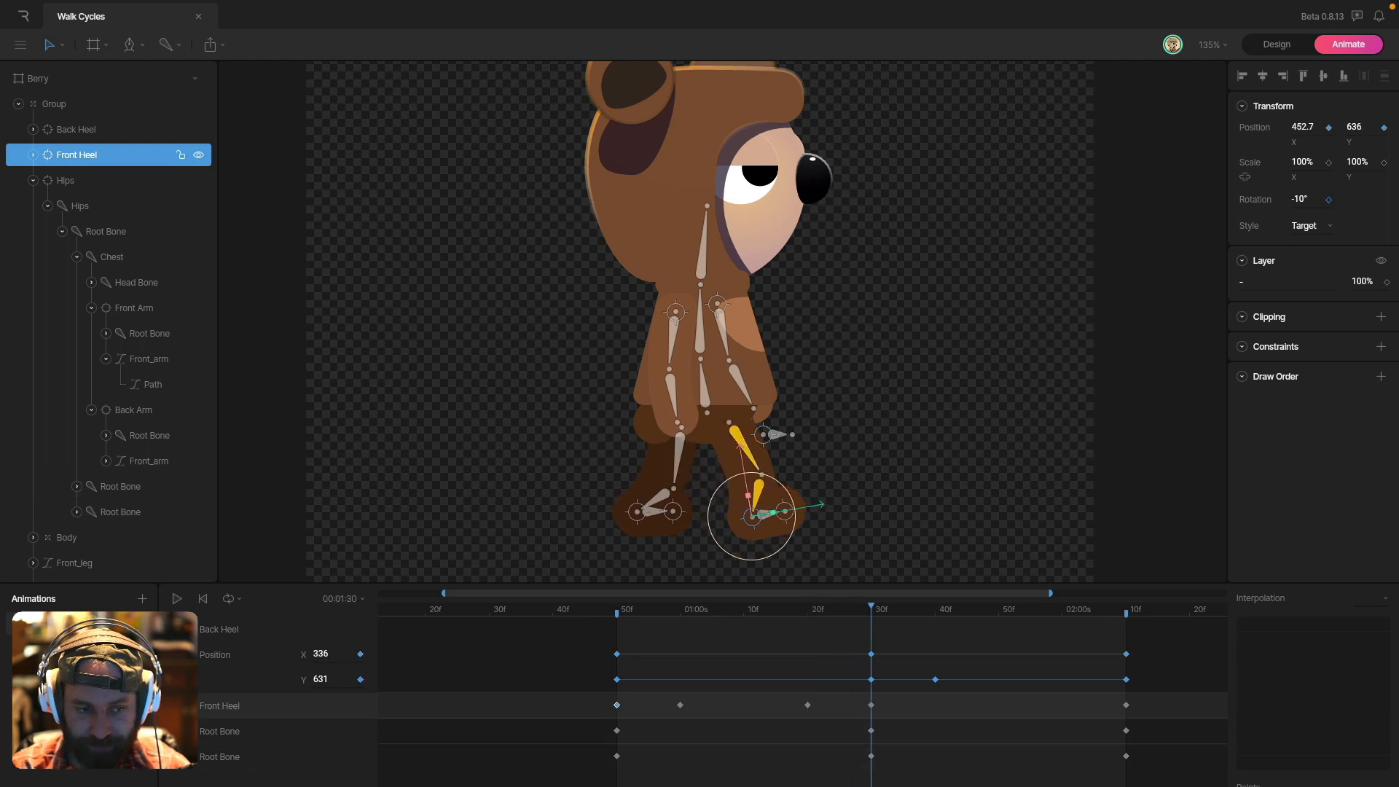
pyautogui.click(176, 705)
pyautogui.scroll(-1, 686, 749)
pyautogui.moveTo(641, 745); pyautogui.dragTo(611, 760)
pyautogui.press('super+c')
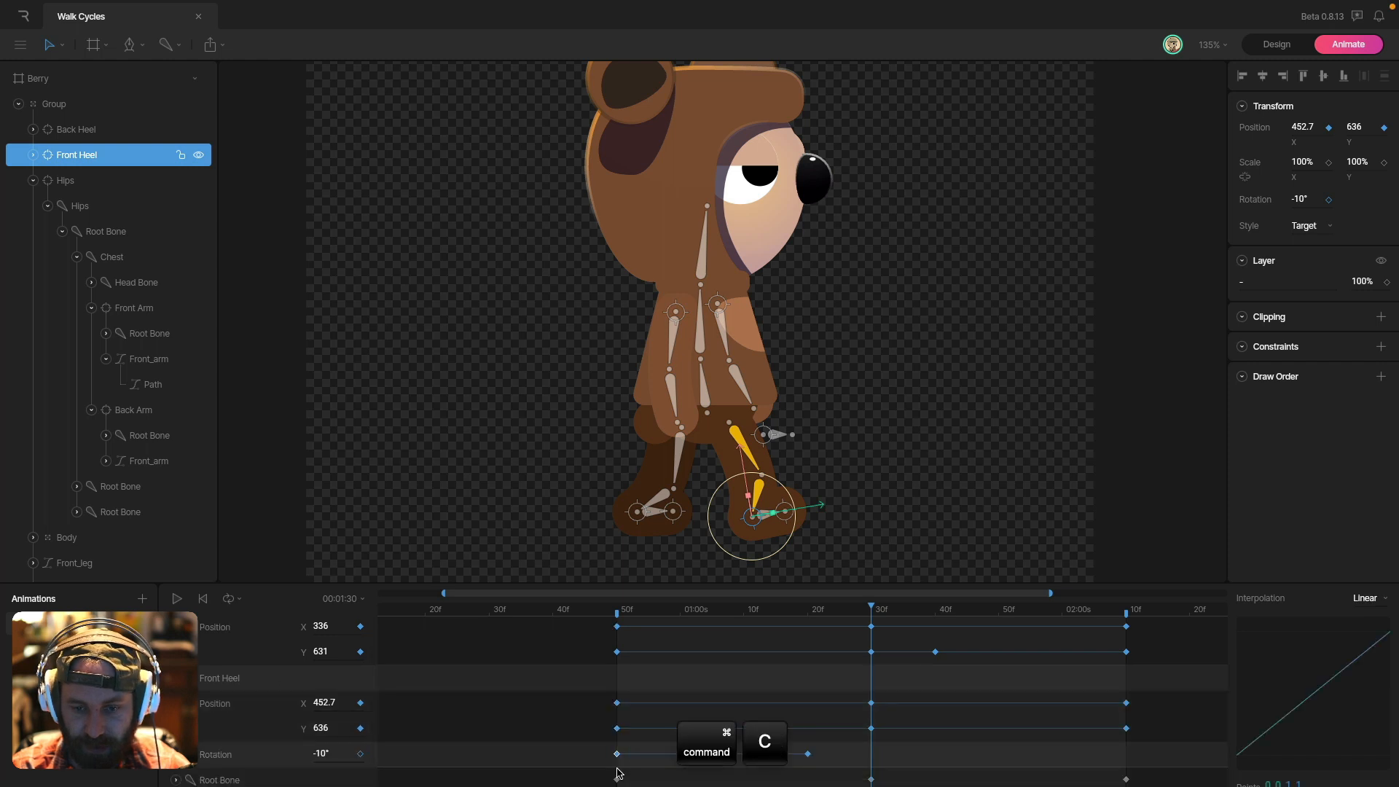
pyautogui.press('super+v')
# - Set all four of the Front Heel's rotation keys to Cubic interpolation
pyautogui.moveTo(884, 745); pyautogui.dragTo(634, 759)
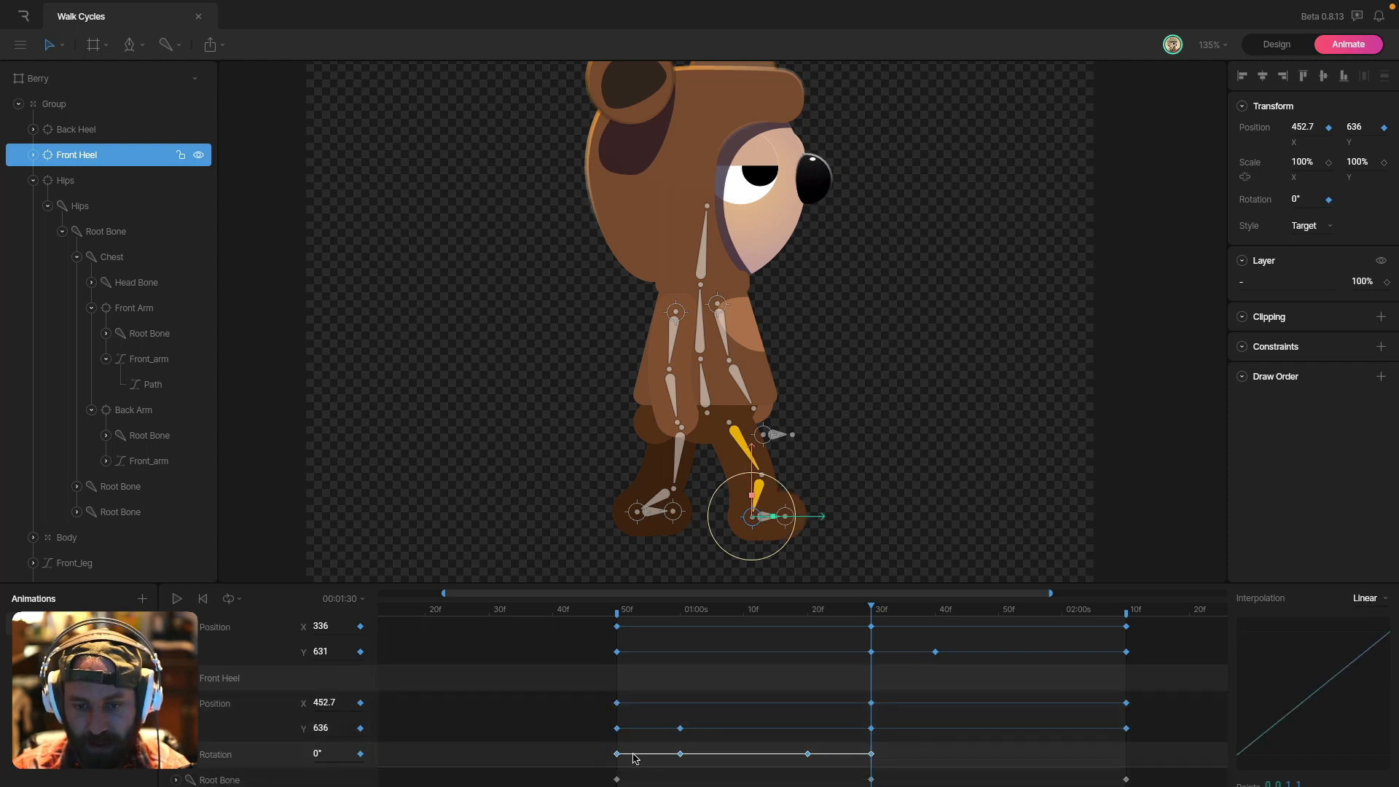
pyautogui.click(1363, 599)
pyautogui.click(1365, 649)
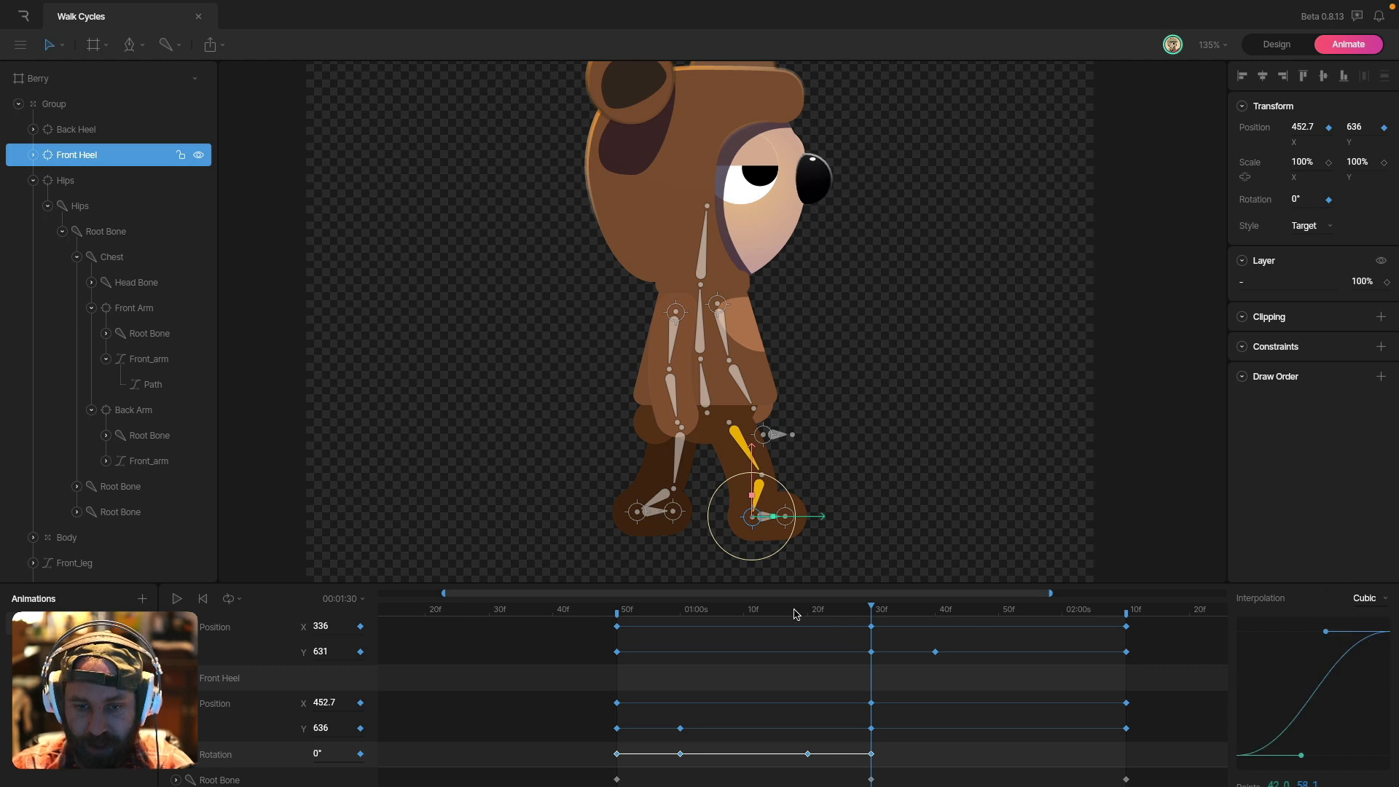
# - Clear the selection, play the walk to check the front foot's rotation, and stop playback
pyautogui.moveTo(799, 614); pyautogui.dragTo(591, 614)
pyautogui.click(1036, 417)
pyautogui.press('space')
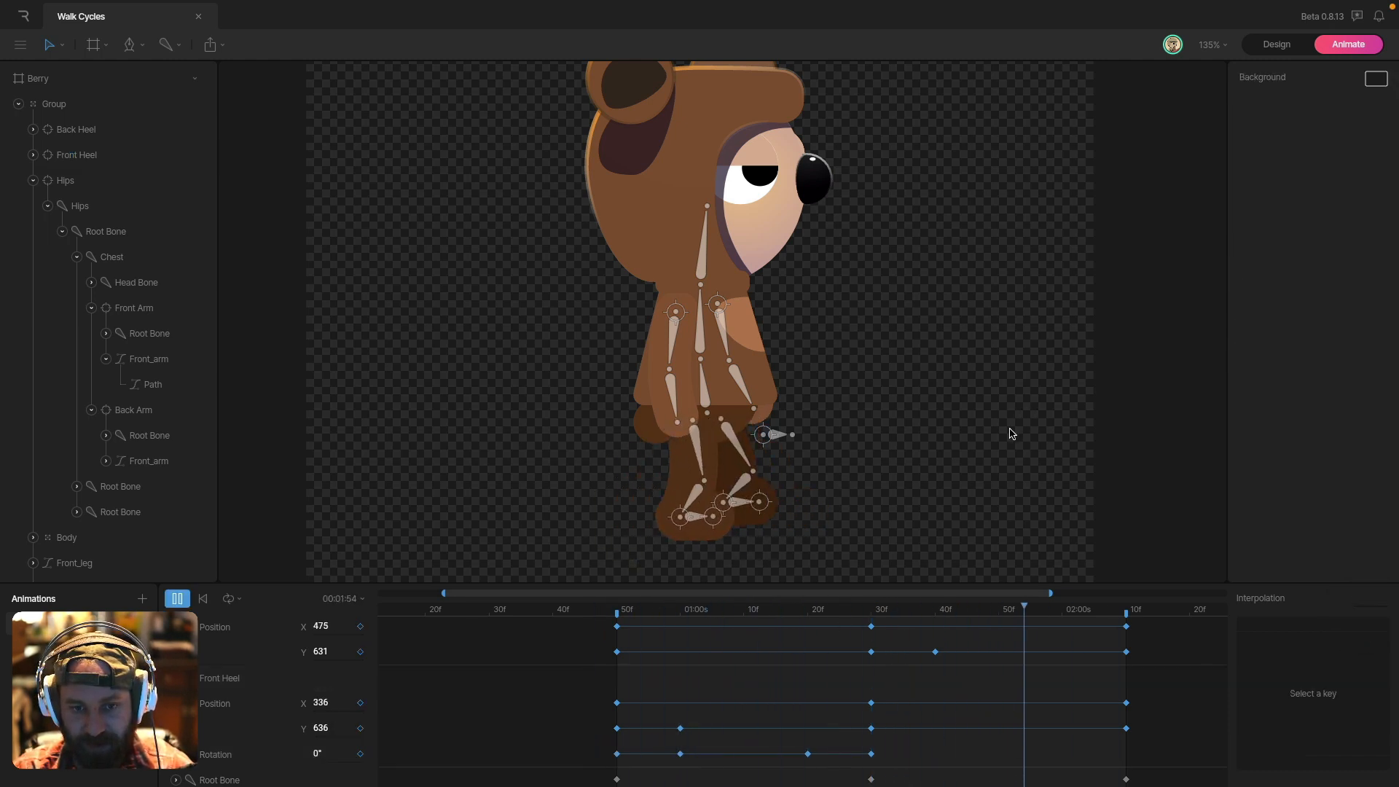
pyautogui.press('space')
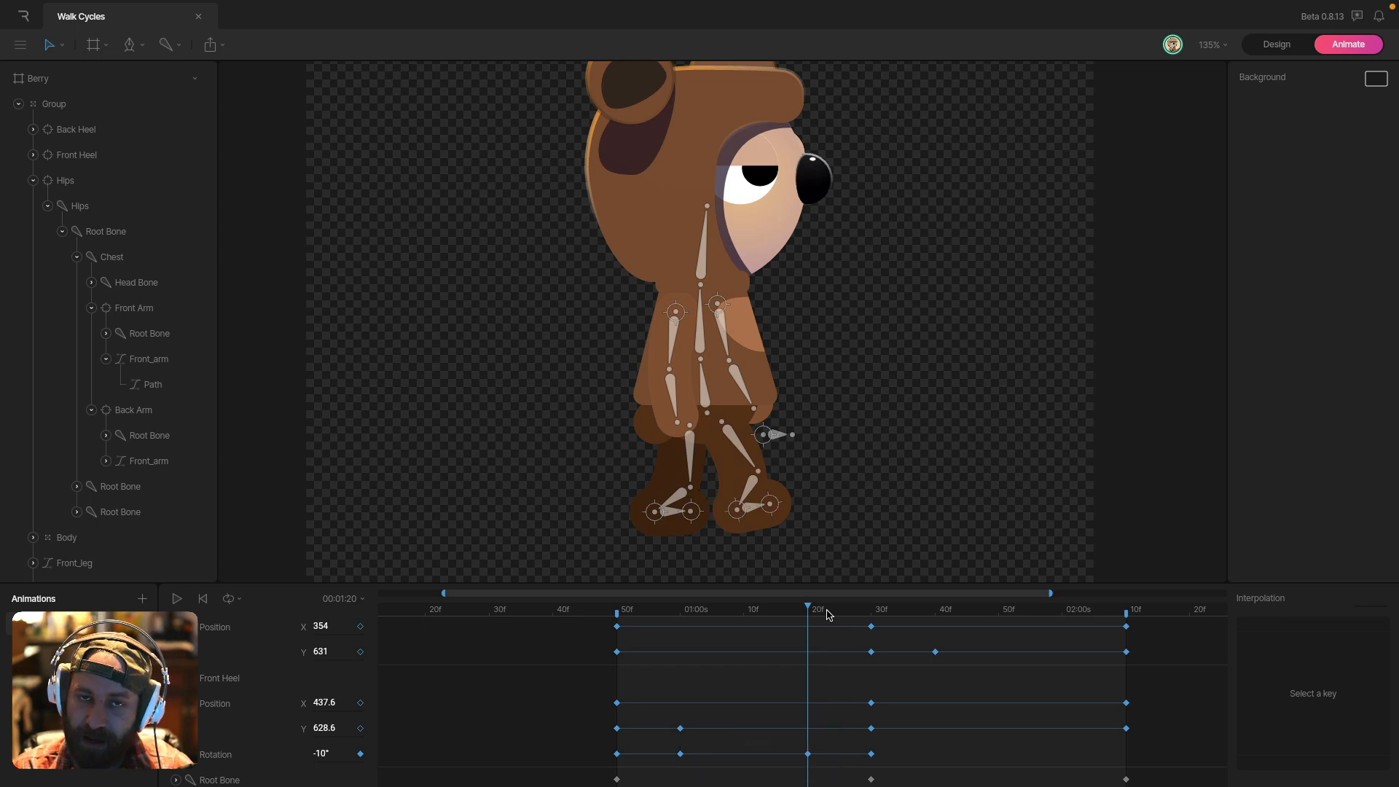
# - Copy the Front Heel's four rotation keys onto the Back Heel starting at 00:01:30, and play the walk
pyautogui.moveTo(598, 750); pyautogui.dragTo(890, 764)
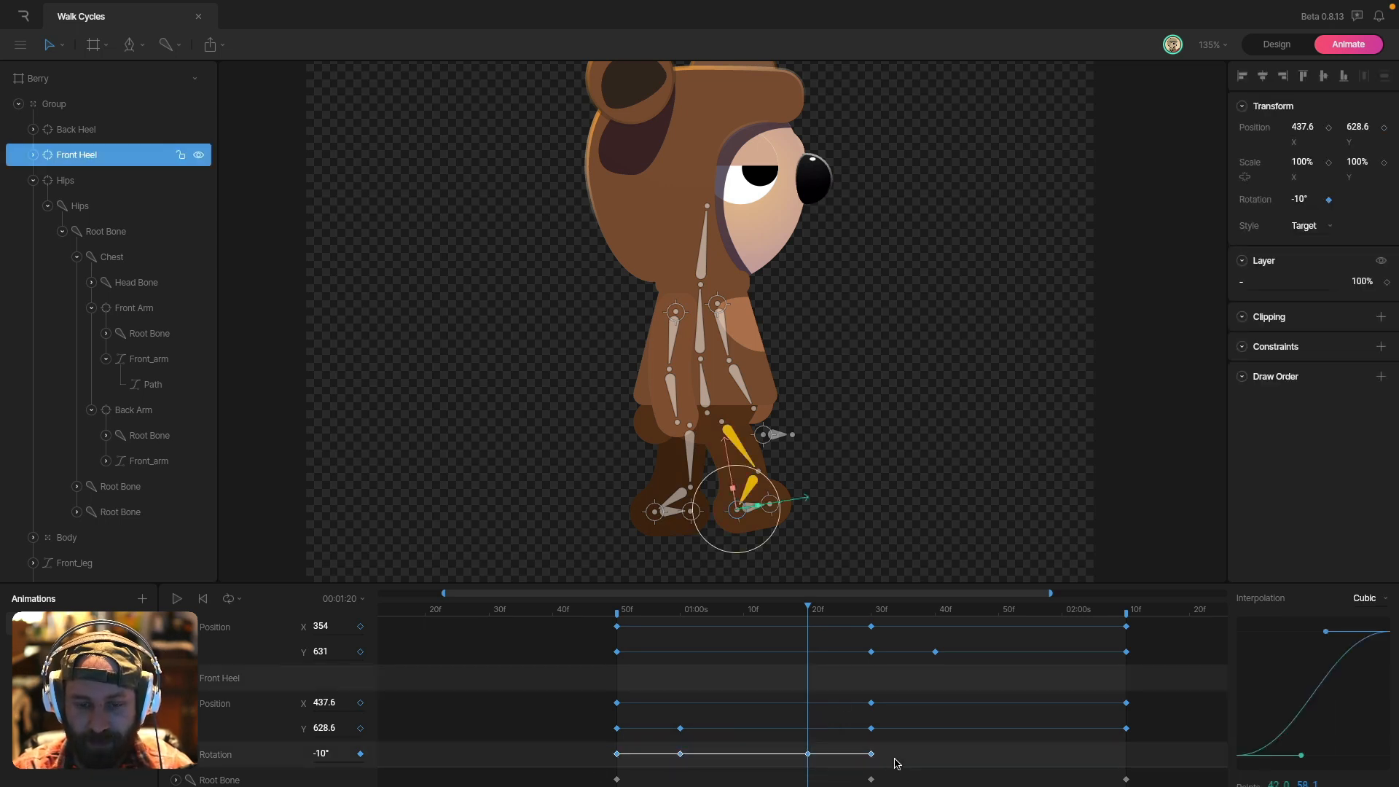
pyautogui.press('super')
pyautogui.keyDown('super'); pyautogui.click(656, 514); pyautogui.keyUp('super')
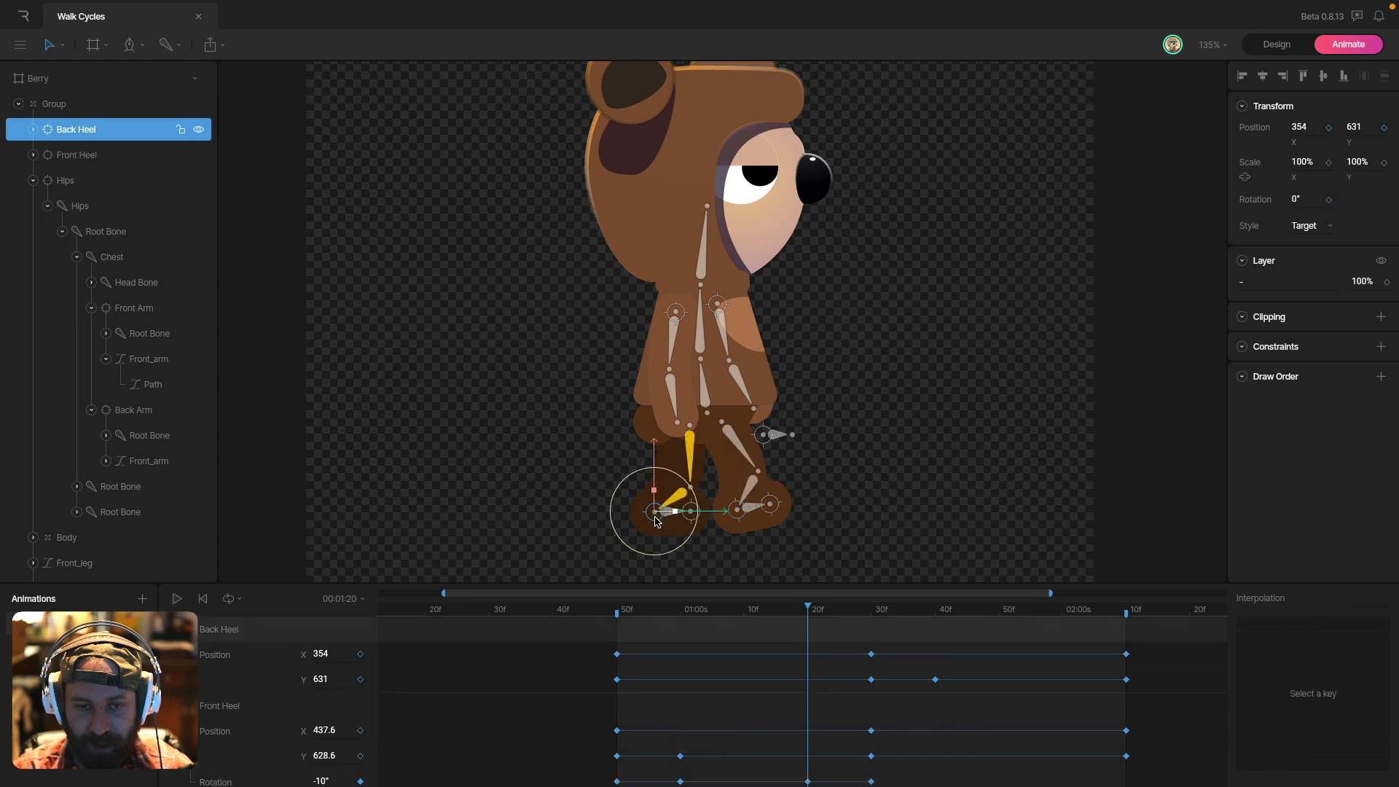
pyautogui.moveTo(820, 612); pyautogui.dragTo(860, 628)
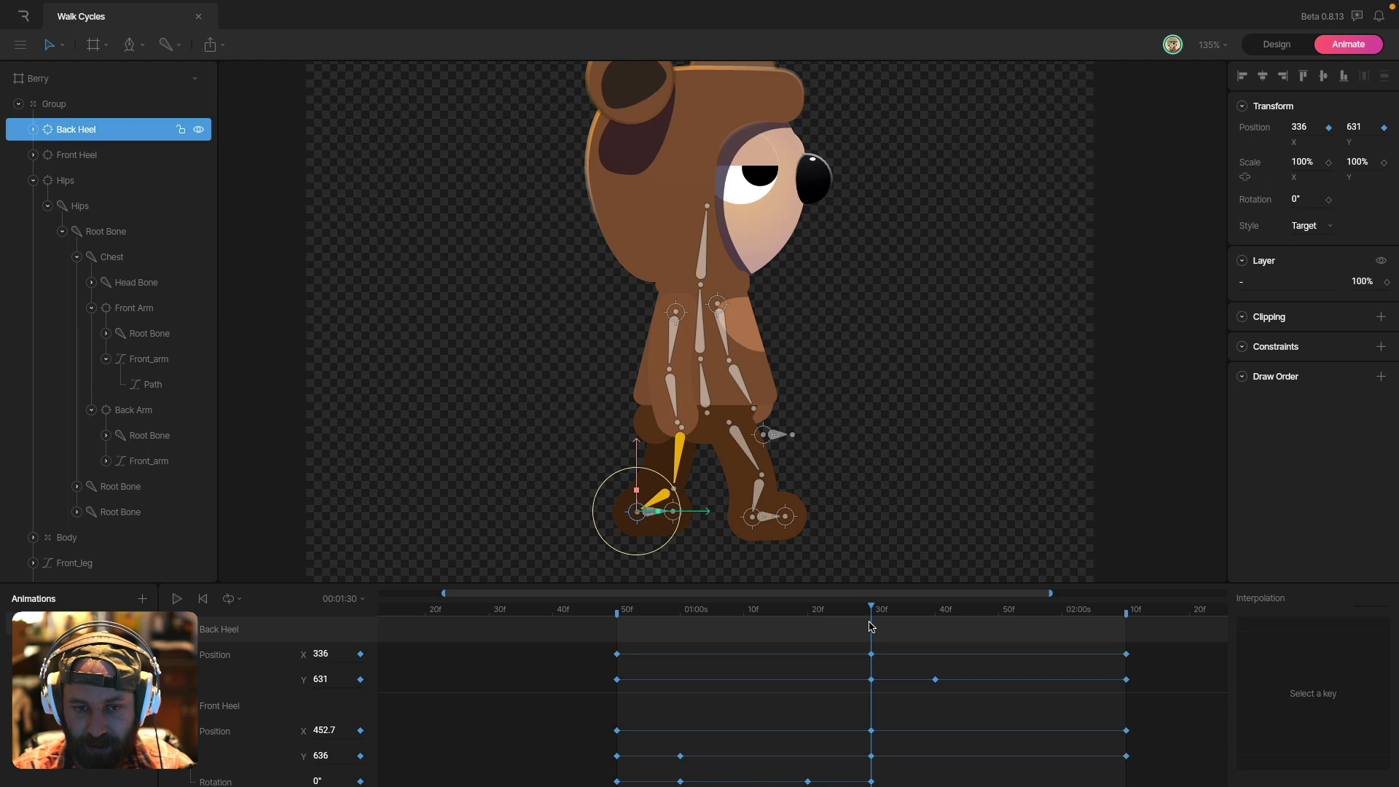
pyautogui.moveTo(872, 626); pyautogui.dragTo(1128, 612)
pyautogui.press('super+v')
pyautogui.click(892, 705)
pyautogui.press('space')
pyautogui.click(1131, 459)
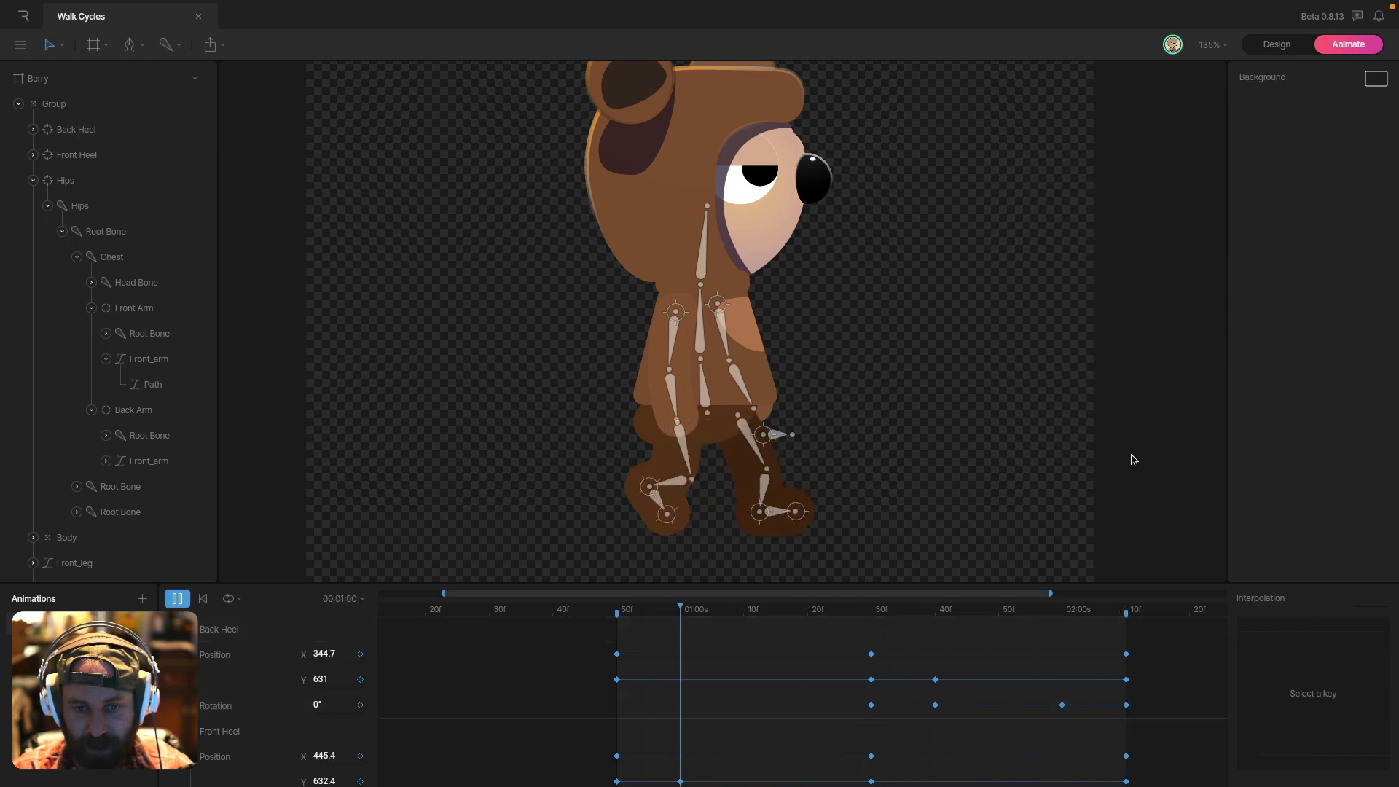
# - Set the Back Heel's Y position to 606.6 at 00:01:40, and play the walk to check the lift
pyautogui.moveTo(879, 616); pyautogui.dragTo(934, 619)
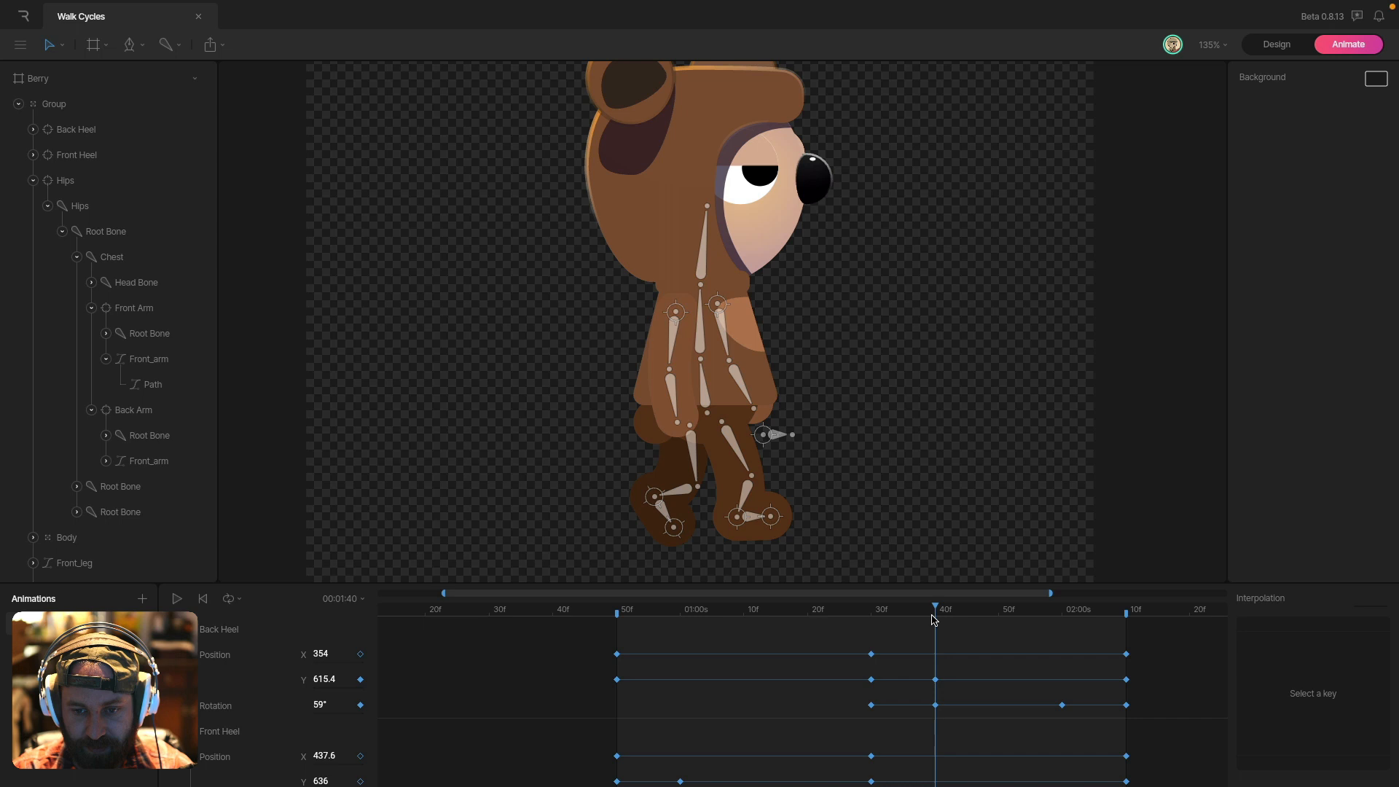
pyautogui.click(656, 498)
pyautogui.click(875, 617)
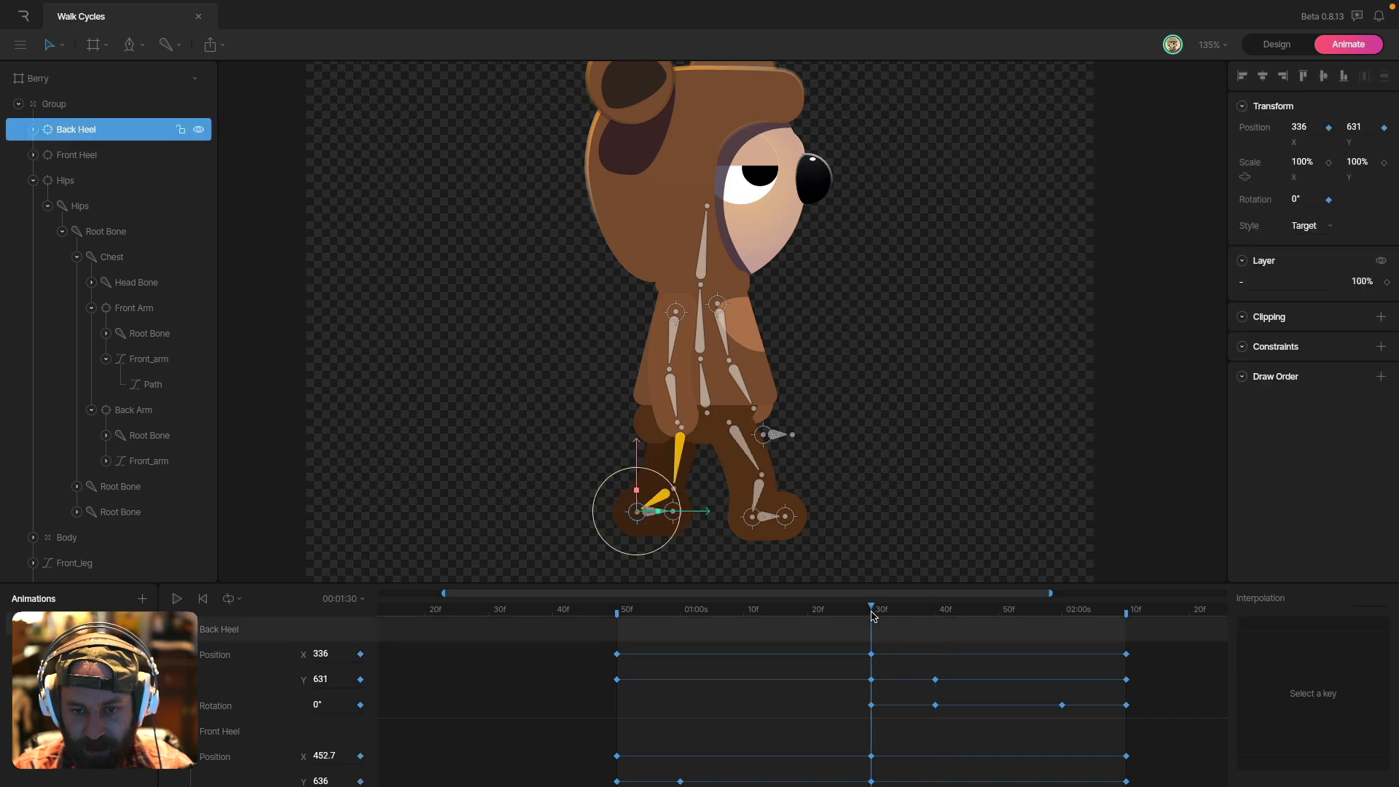
pyautogui.moveTo(875, 617); pyautogui.dragTo(936, 632)
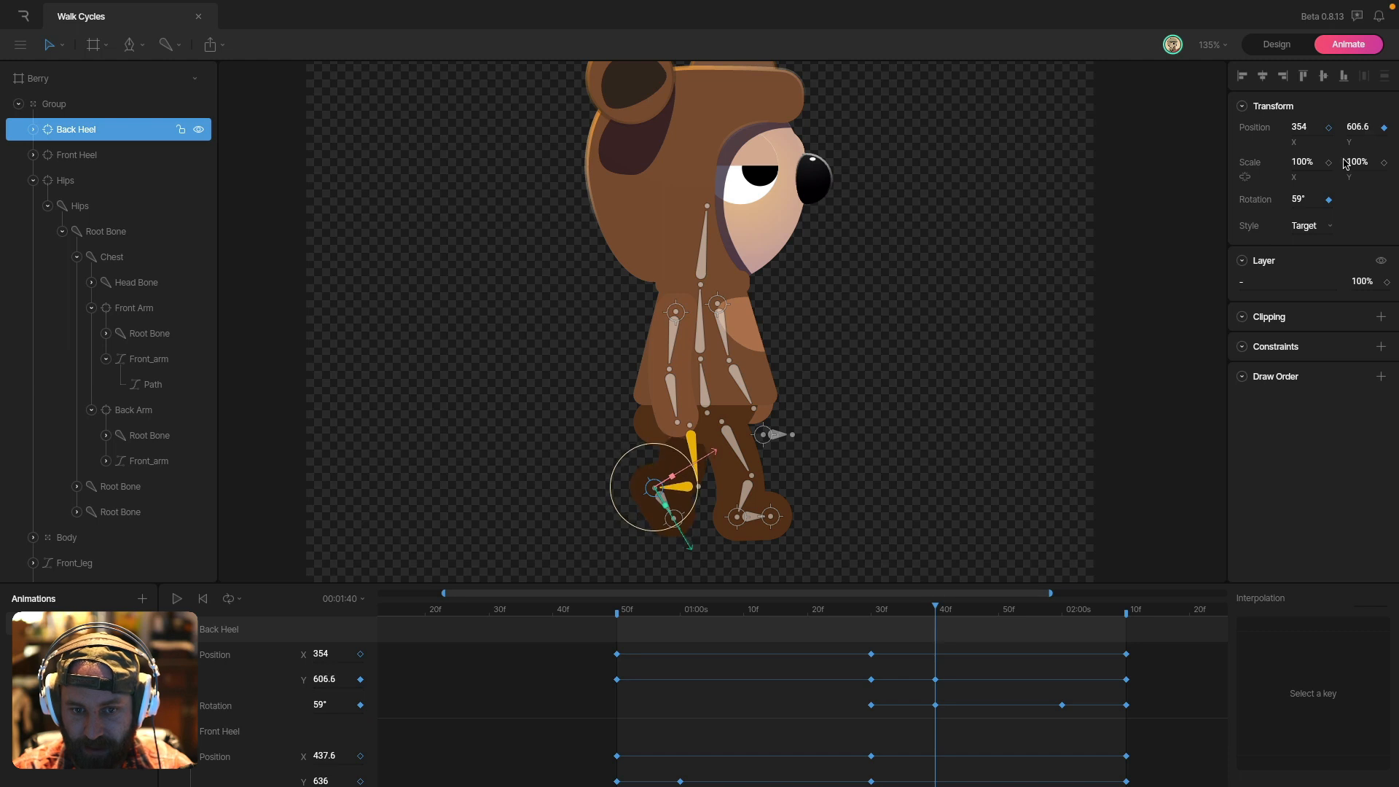
pyautogui.moveTo(936, 607); pyautogui.dragTo(1086, 621)
pyautogui.click(1120, 478)
pyautogui.press('space')
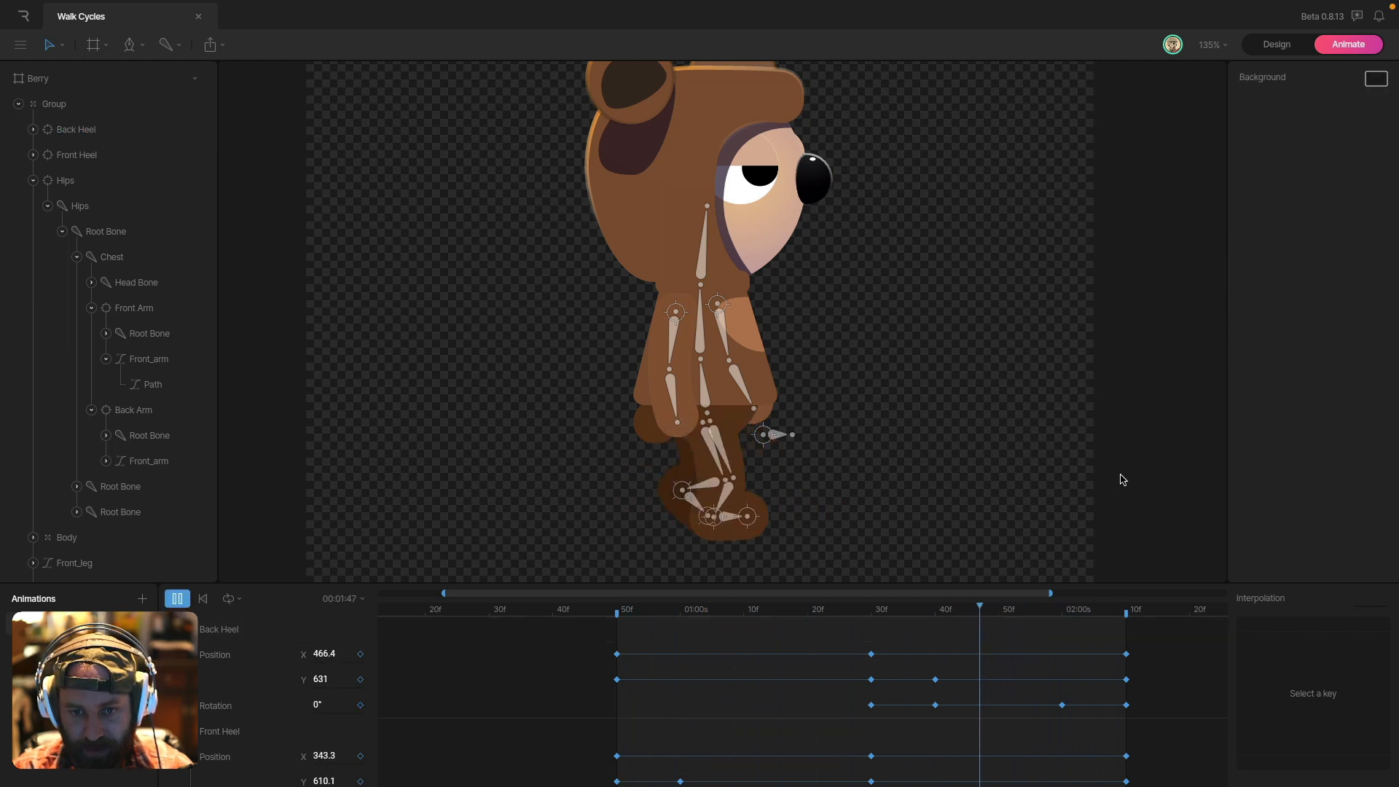
pyautogui.press('space')
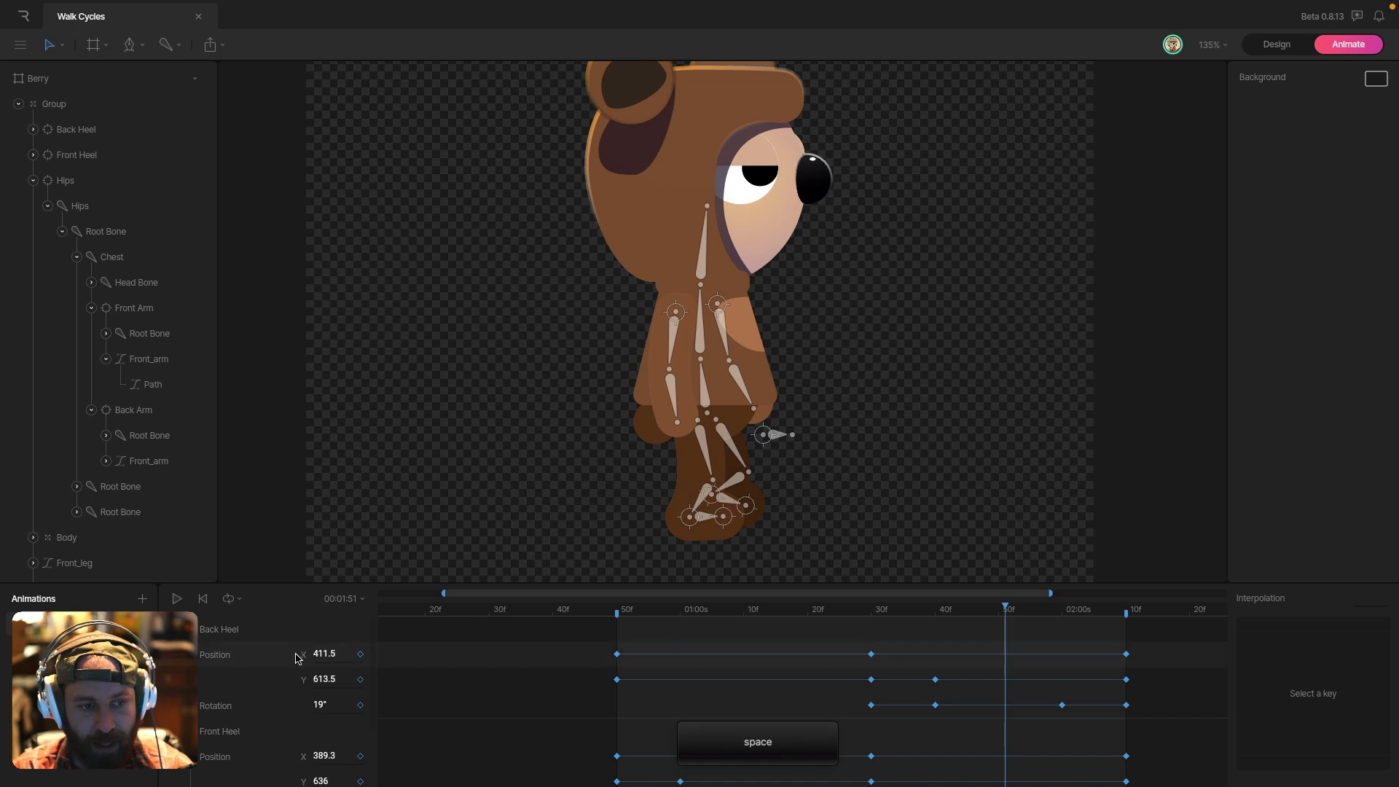
pyautogui.click(175, 629)
pyautogui.click(175, 654)
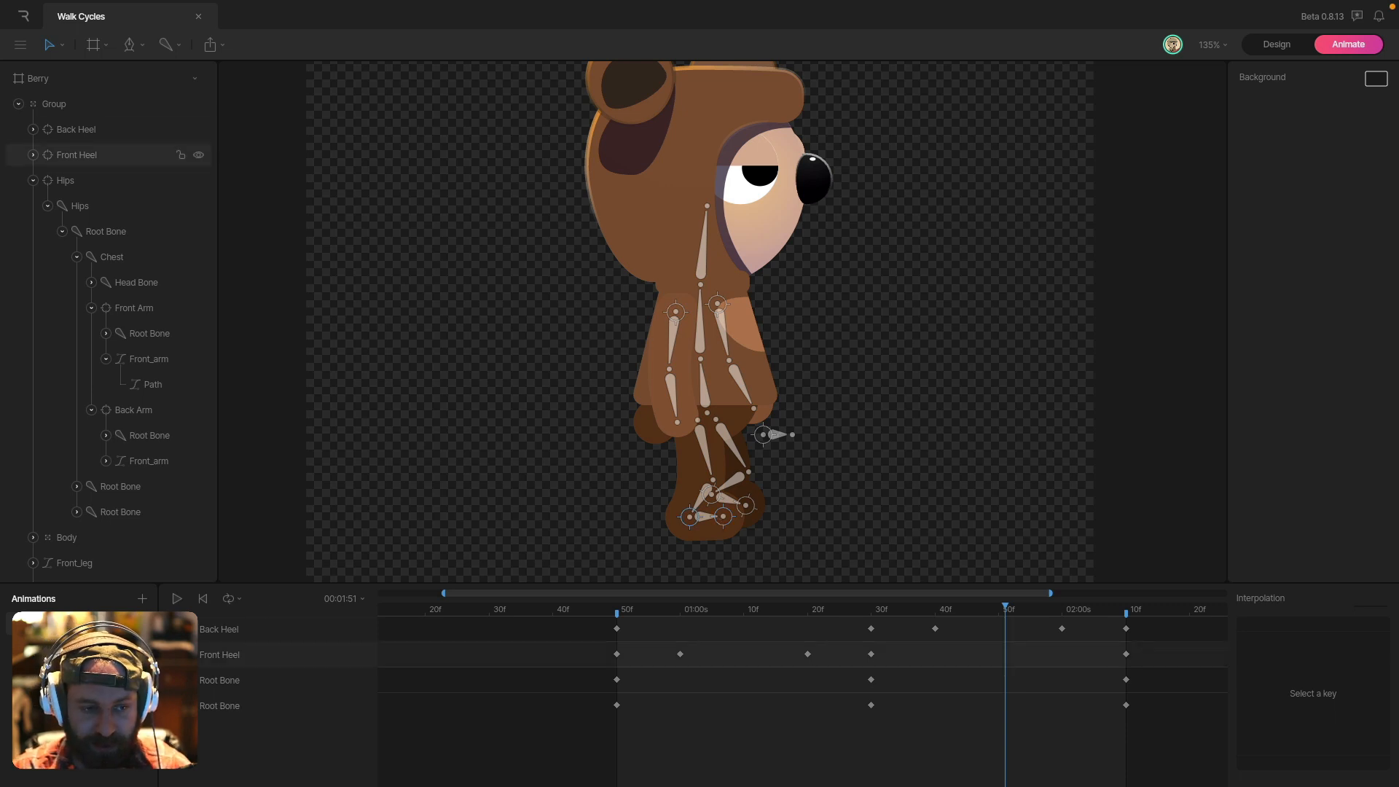
pyautogui.click(176, 654)
pyautogui.click(176, 629)
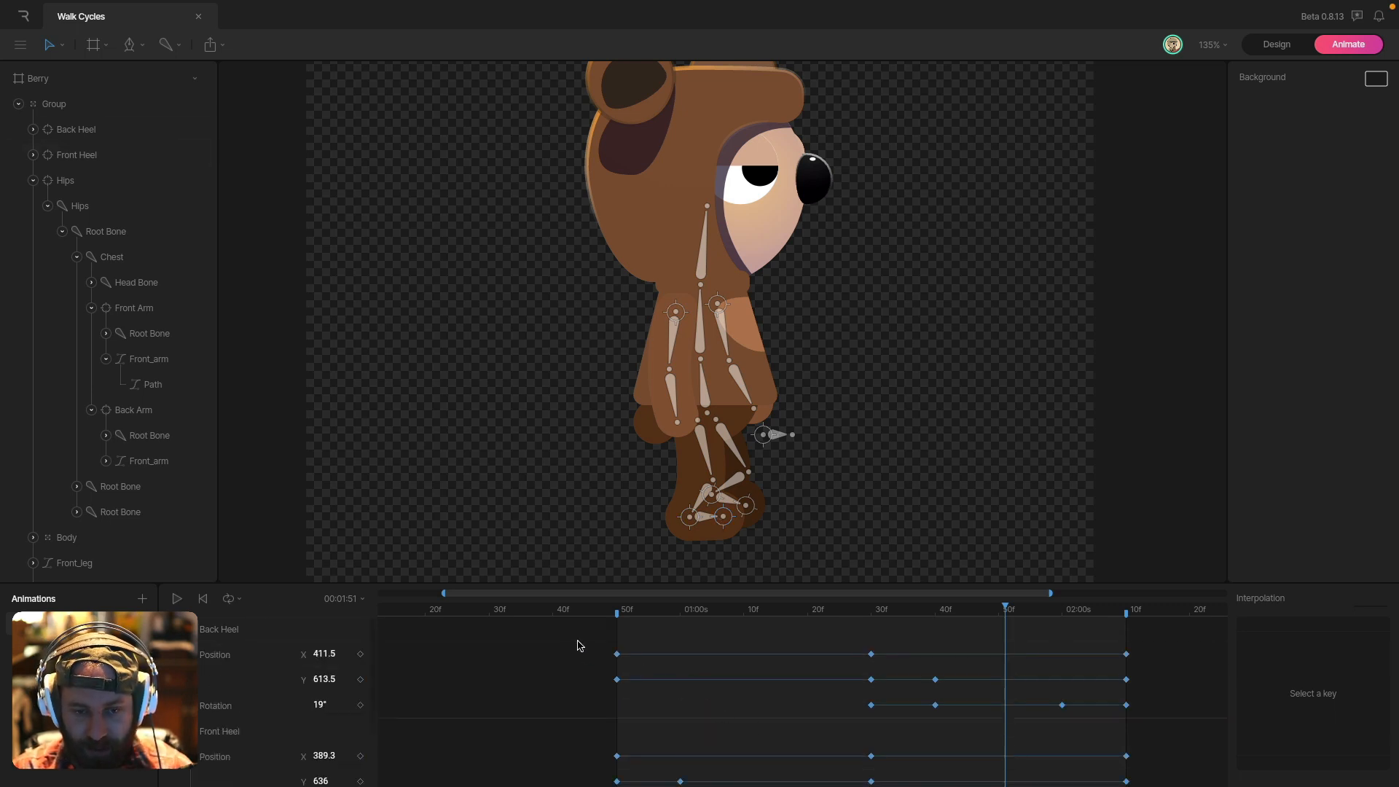
# - Set the Back Heel's X position key at 00:00:50 to Linear interpolation, and play the walk to check it
pyautogui.moveTo(579, 646); pyautogui.dragTo(645, 674)
pyautogui.moveTo(618, 619); pyautogui.dragTo(617, 619)
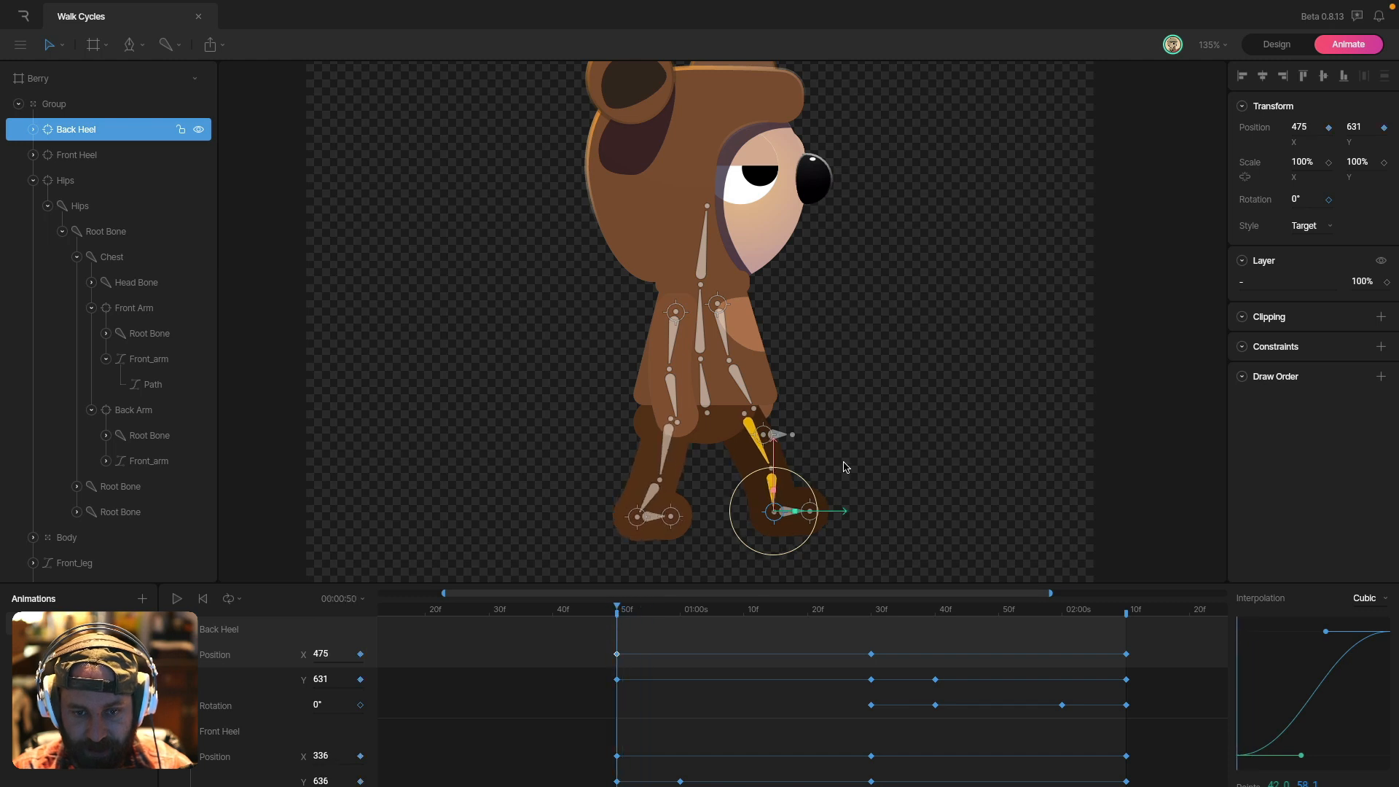
pyautogui.click(1355, 599)
pyautogui.click(1363, 624)
pyautogui.moveTo(631, 615); pyautogui.dragTo(1111, 629)
pyautogui.click(871, 654)
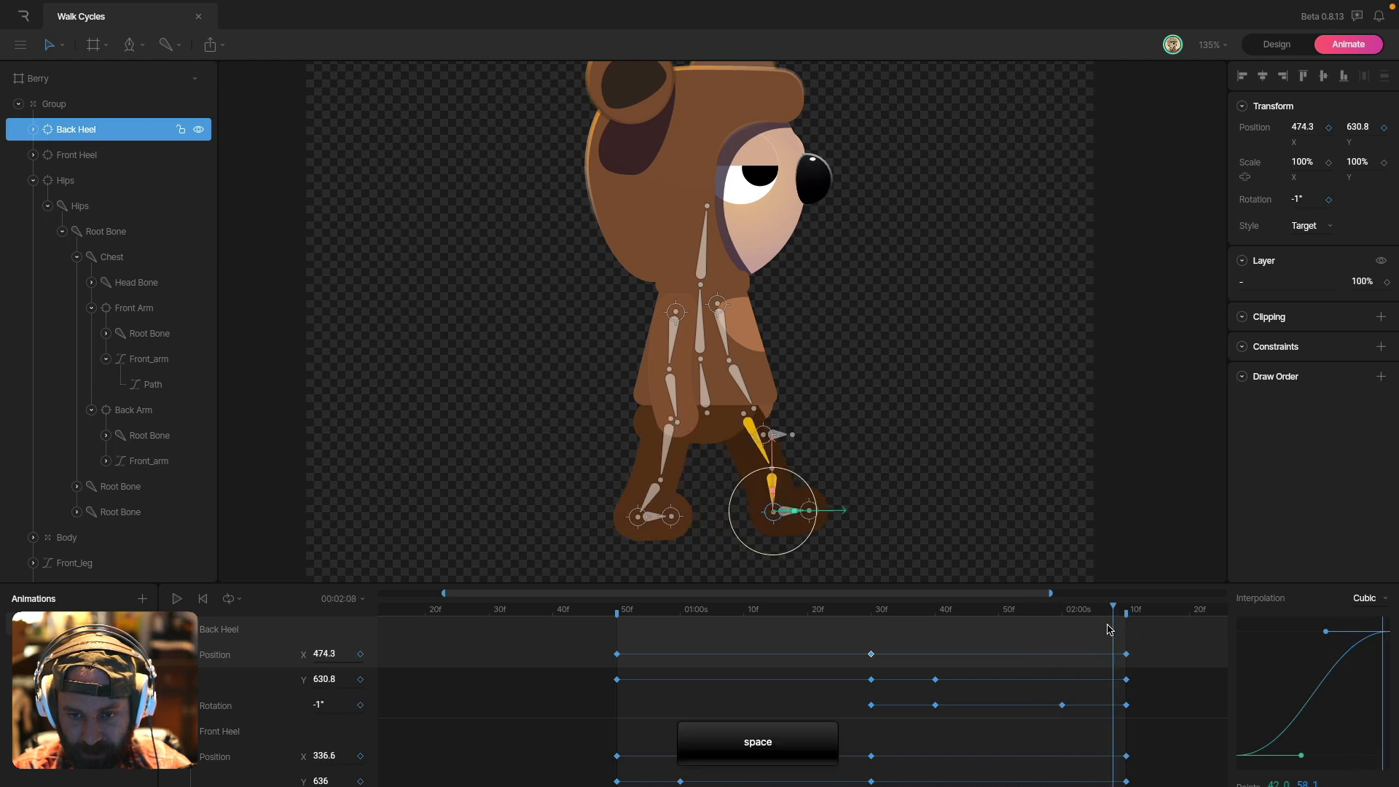
pyautogui.press('space')
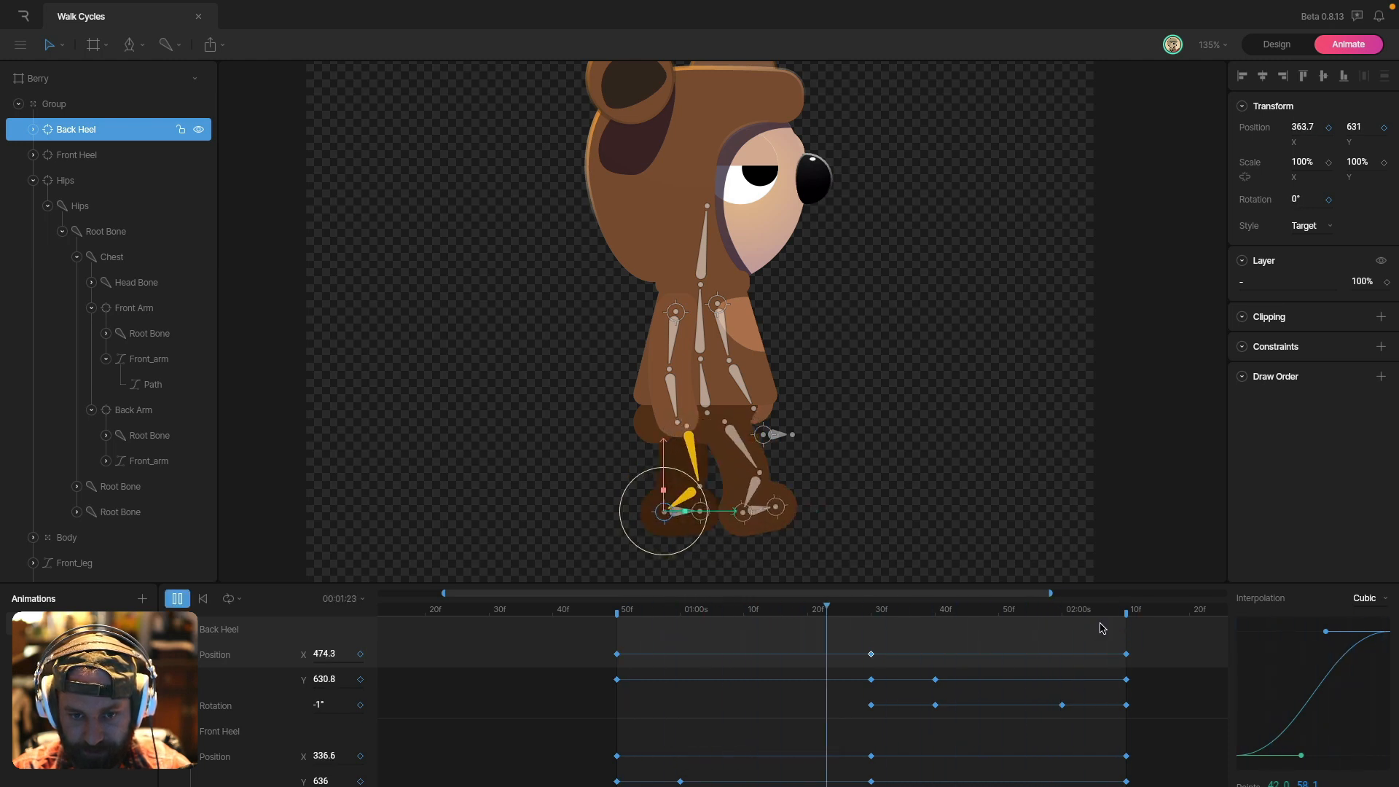
pyautogui.press('space')
# - Set the Front Heel's X position key at 00:01:30 to Linear interpolation
pyautogui.scroll(-1, 904, 727)
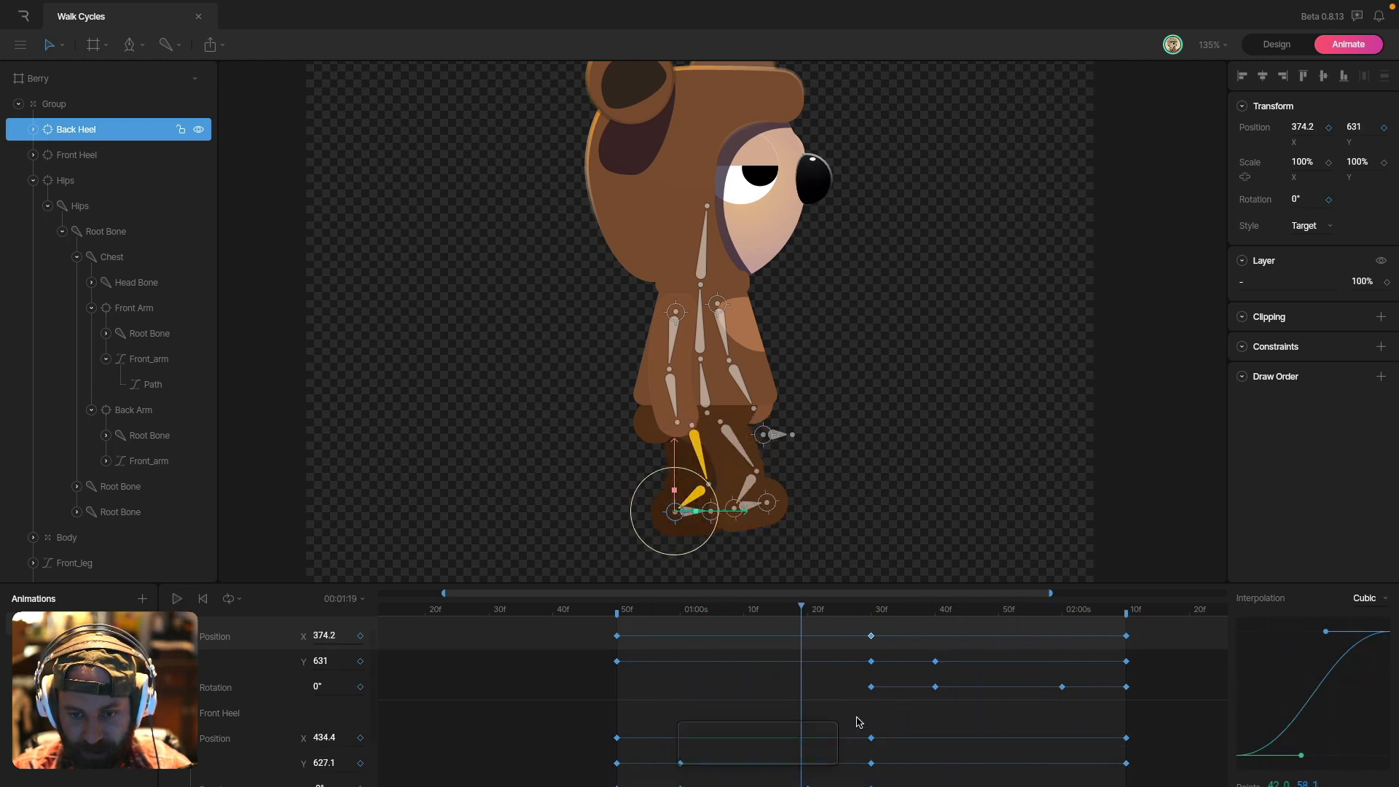
pyautogui.click(899, 742)
pyautogui.moveTo(683, 610)
pyautogui.mouseDown()
pyautogui.moveTo(625, 611)
pyautogui.moveTo(661, 611)
pyautogui.mouseUp()
pyautogui.moveTo(583, 732); pyautogui.dragTo(693, 751)
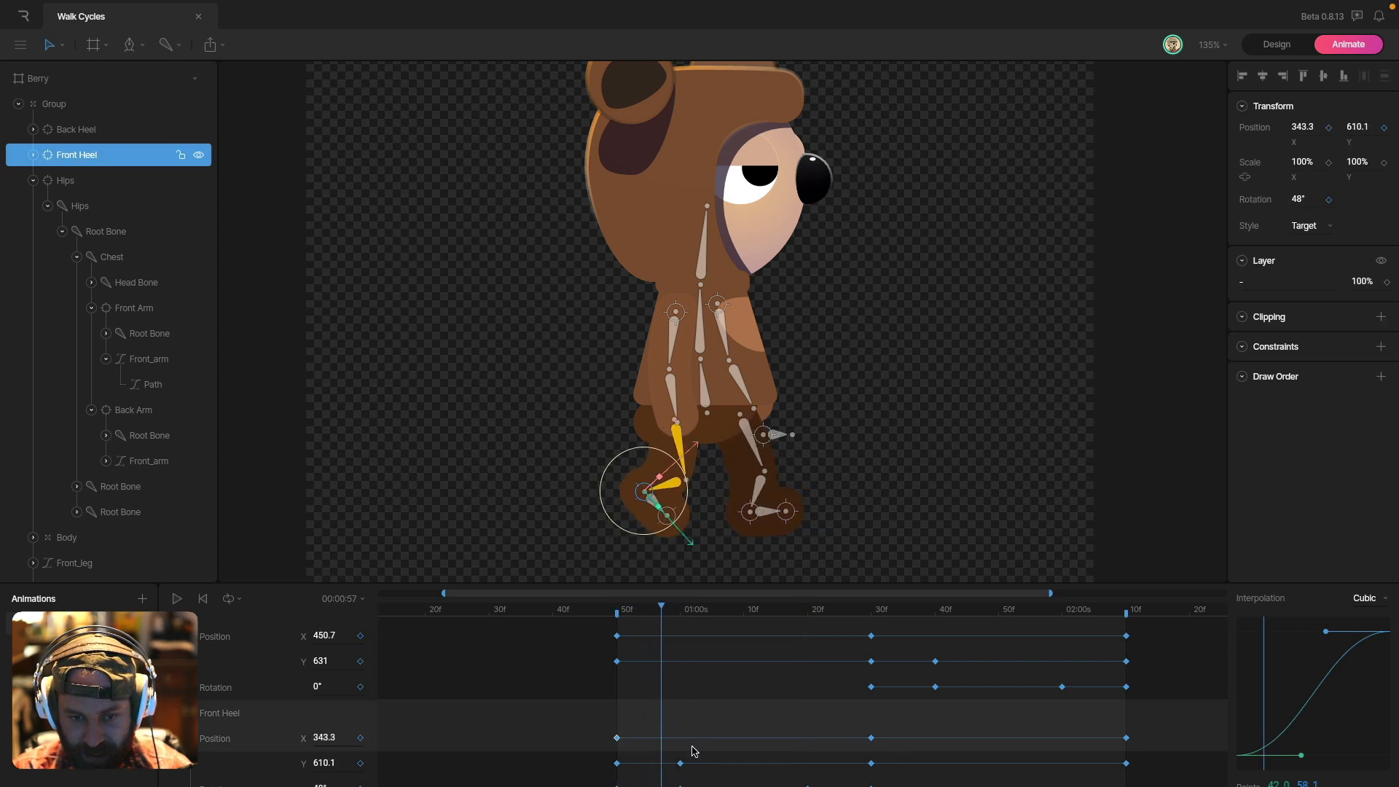
pyautogui.moveTo(668, 616); pyautogui.dragTo(865, 620)
pyautogui.moveTo(885, 722); pyautogui.dragTo(858, 745)
pyautogui.click(1369, 599)
pyautogui.click(1370, 627)
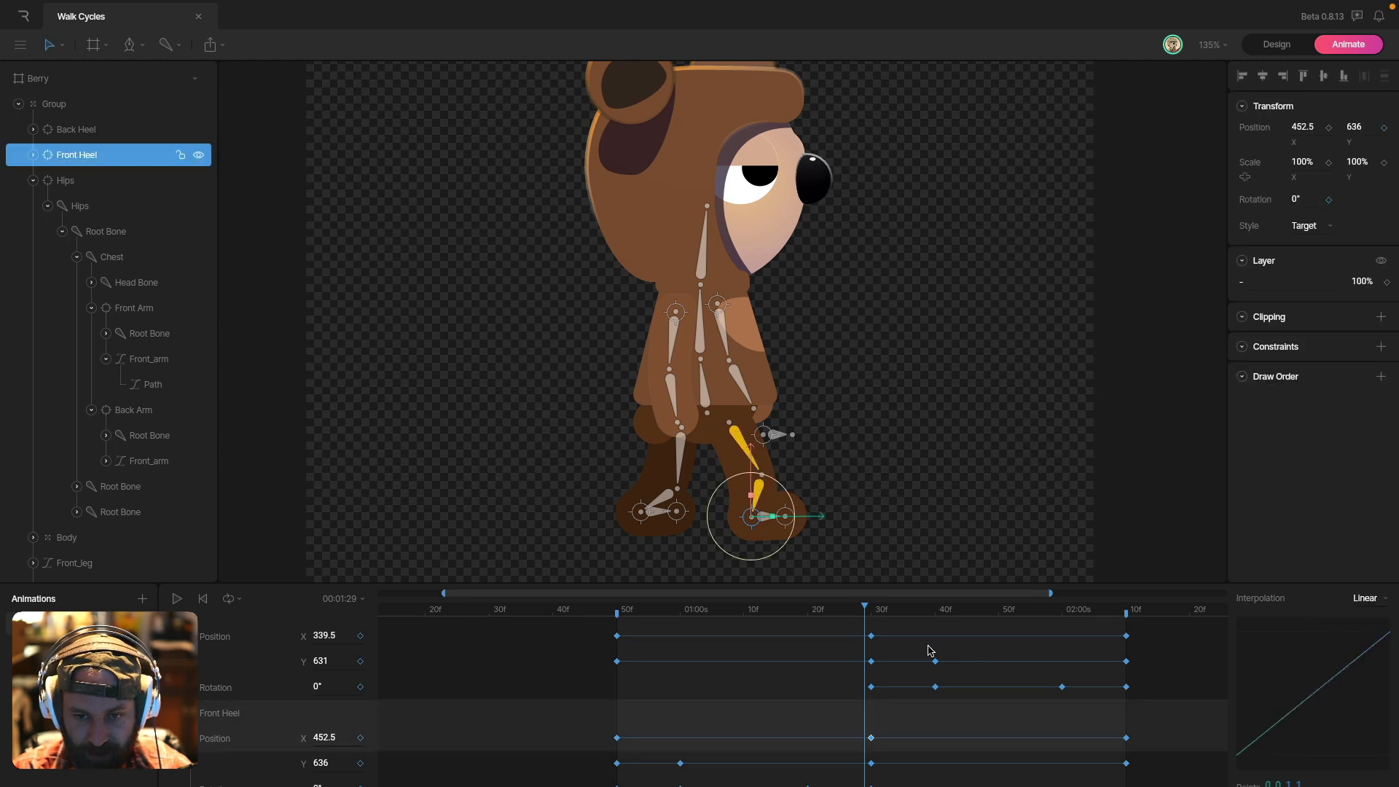
# - Clear the selection, play the walk to check how both feet slide along the ground, and stop playback
pyautogui.moveTo(868, 615); pyautogui.dragTo(1127, 633)
pyautogui.press('space')
pyautogui.click(1024, 471)
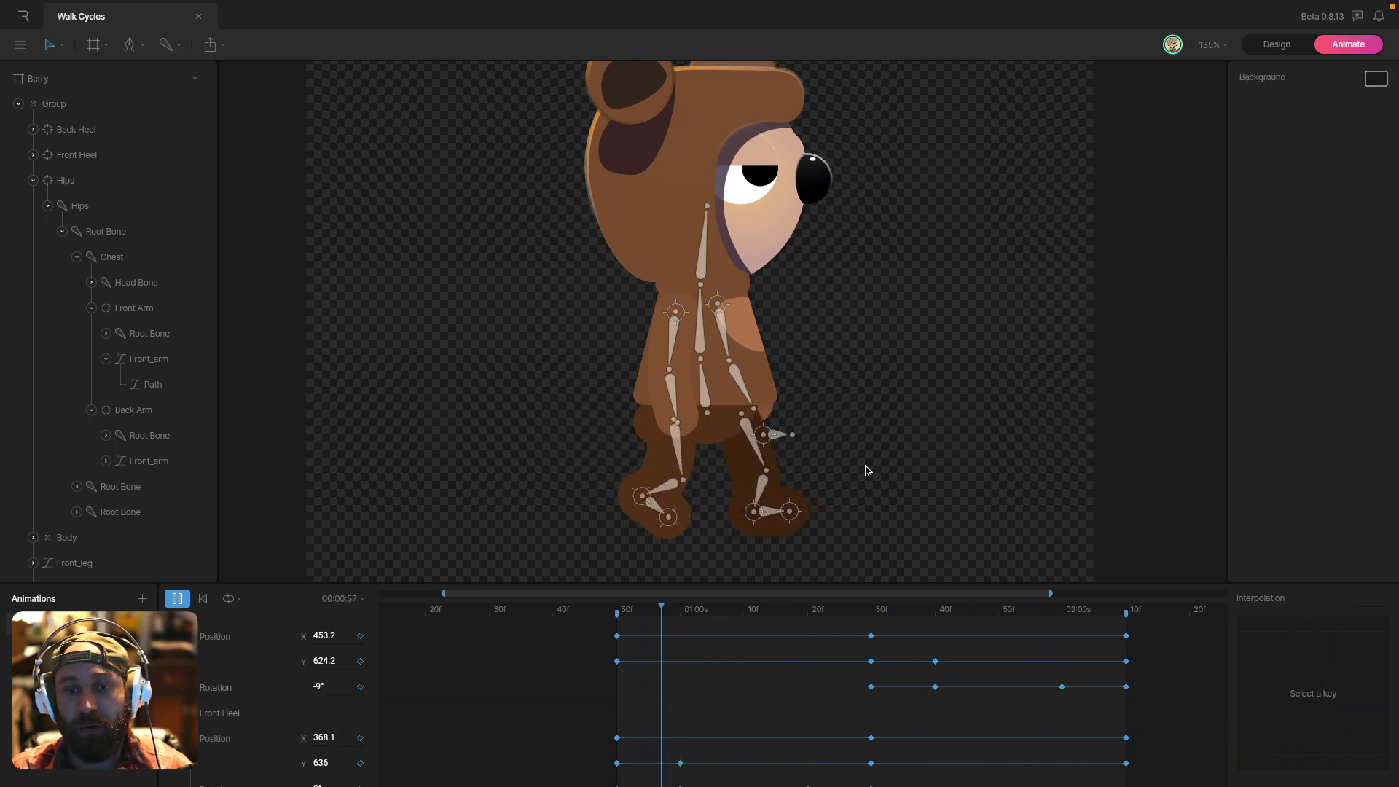
pyautogui.press('space')
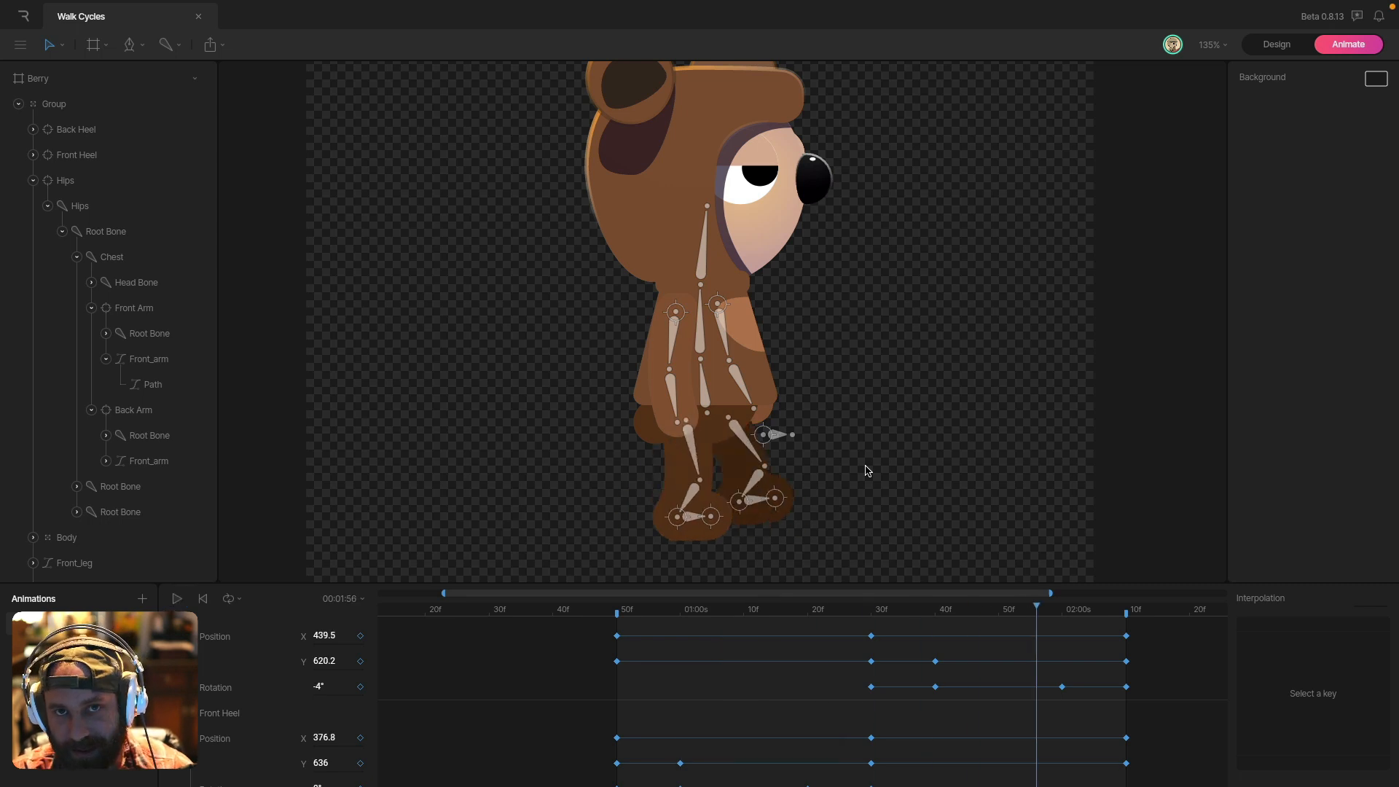
# - Collapse the Back Heel and Front Heel tracks in the timeline
pyautogui.scroll(1, 362, 629)
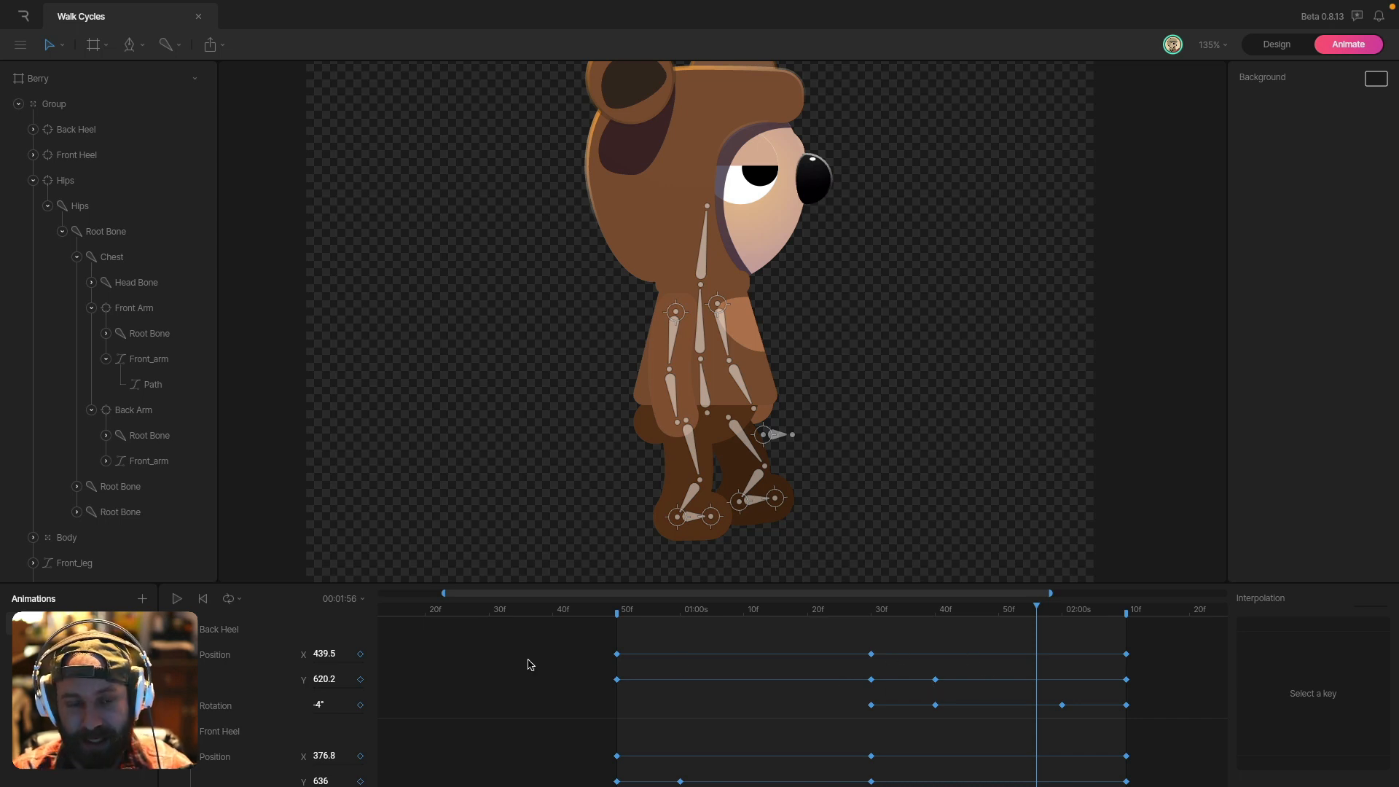
pyautogui.click(177, 629)
pyautogui.click(177, 654)
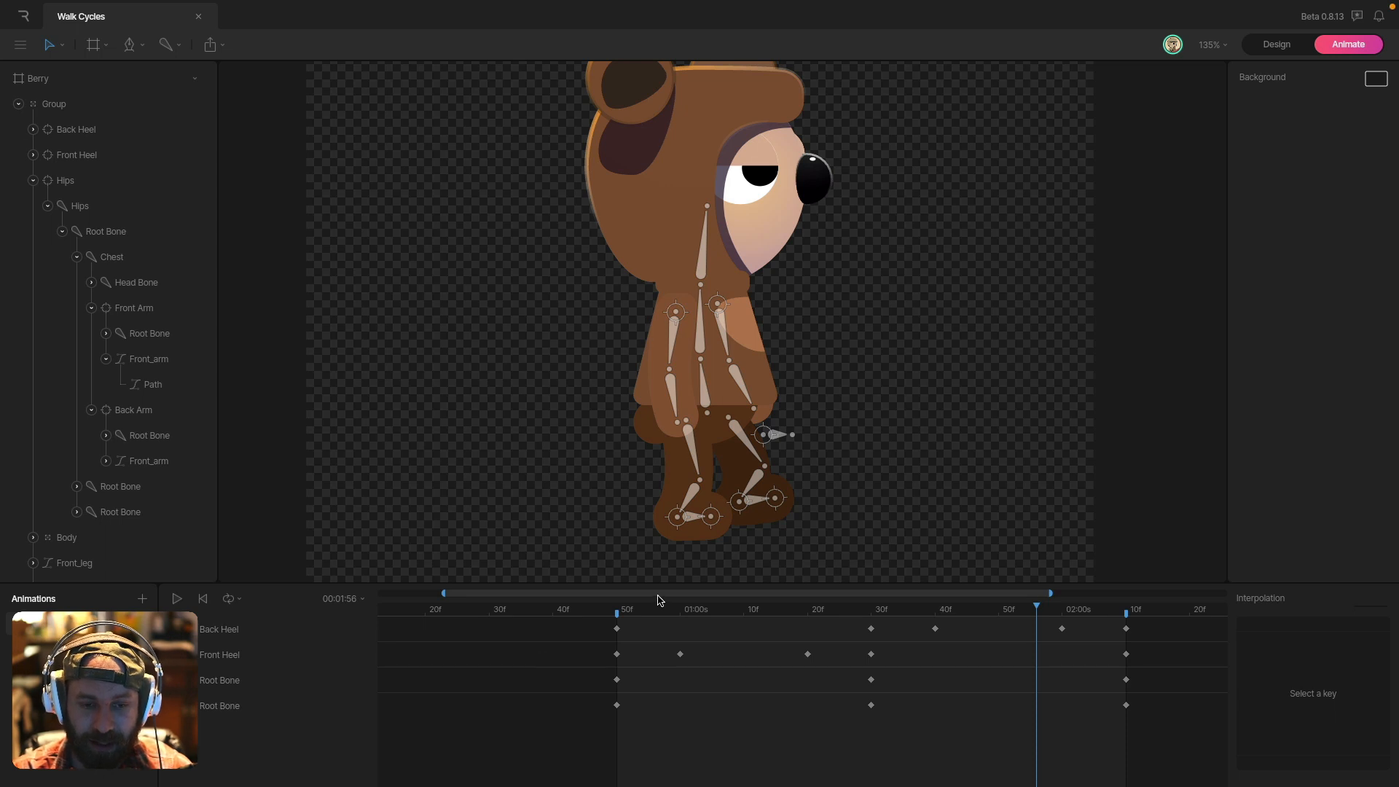
# - Key the Hips target's Y position at 552.6 at 00:00:50 and 555.8 at 00:01:00
pyautogui.click(618, 610)
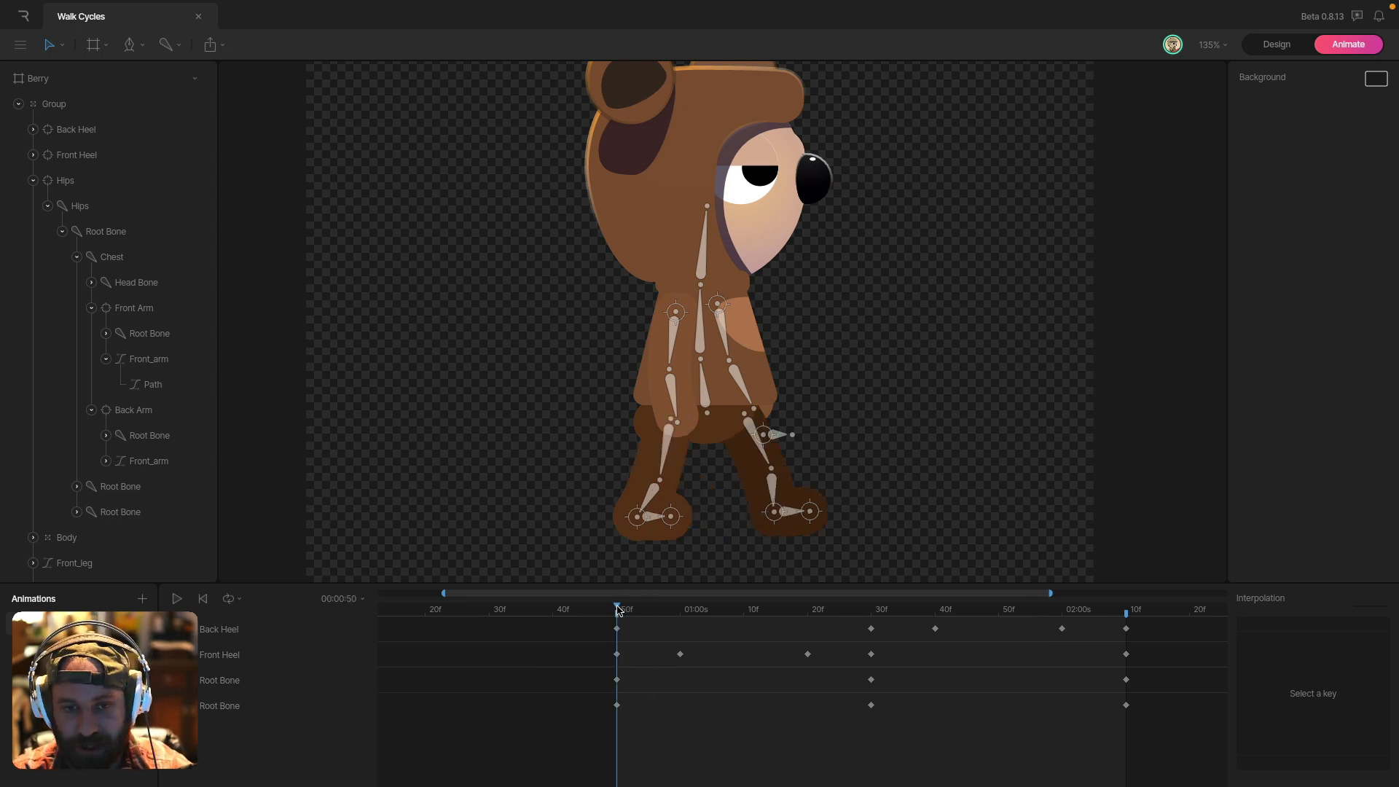
pyautogui.click(774, 440)
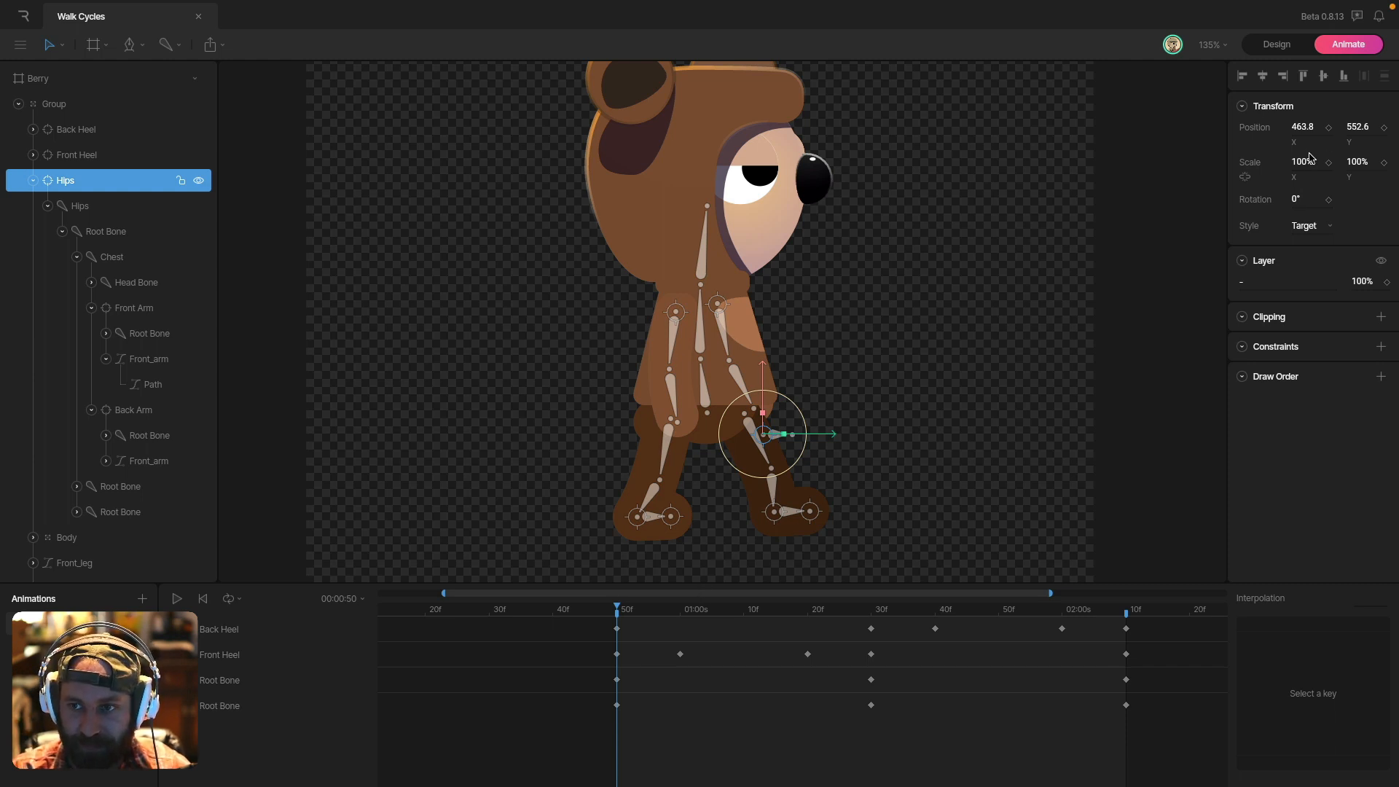
pyautogui.click(1384, 129)
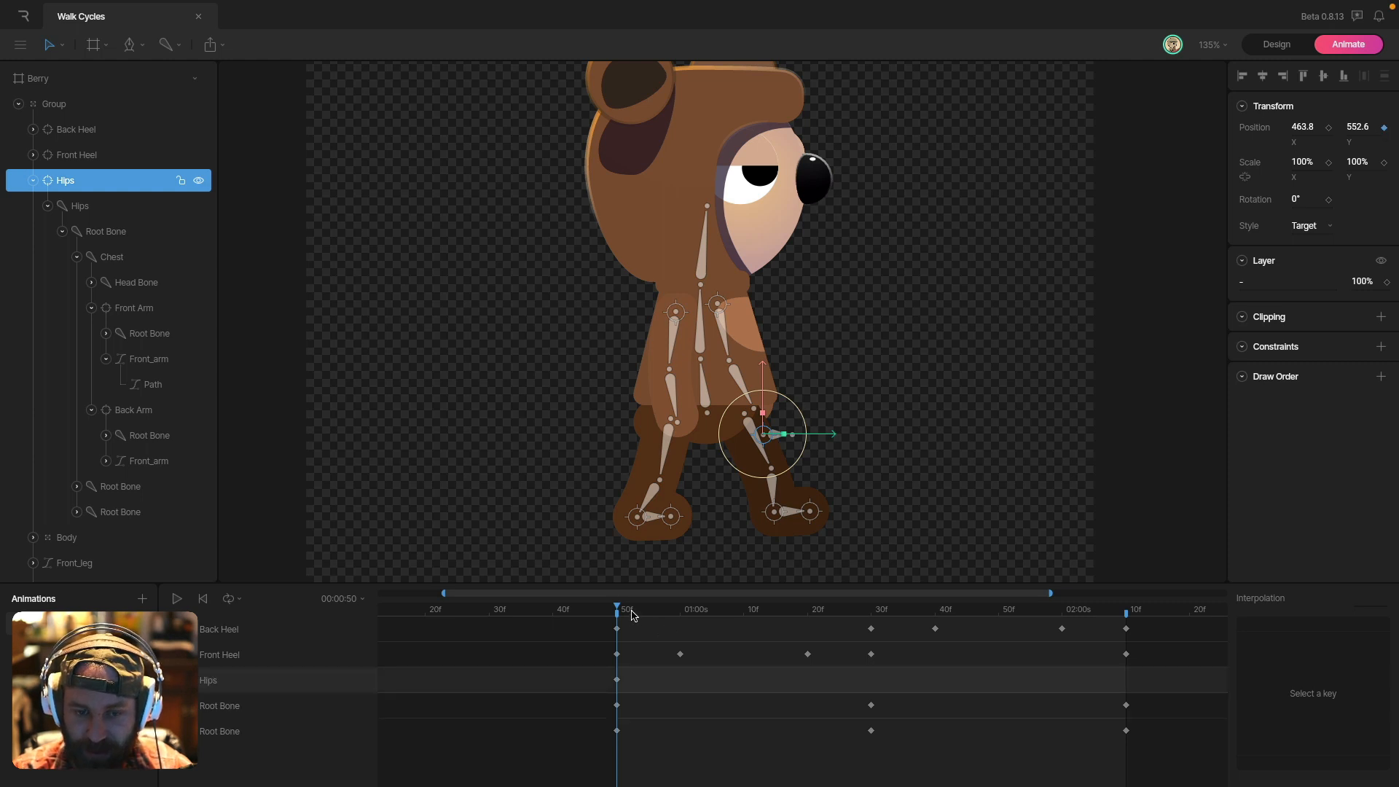
pyautogui.moveTo(633, 616); pyautogui.dragTo(682, 628)
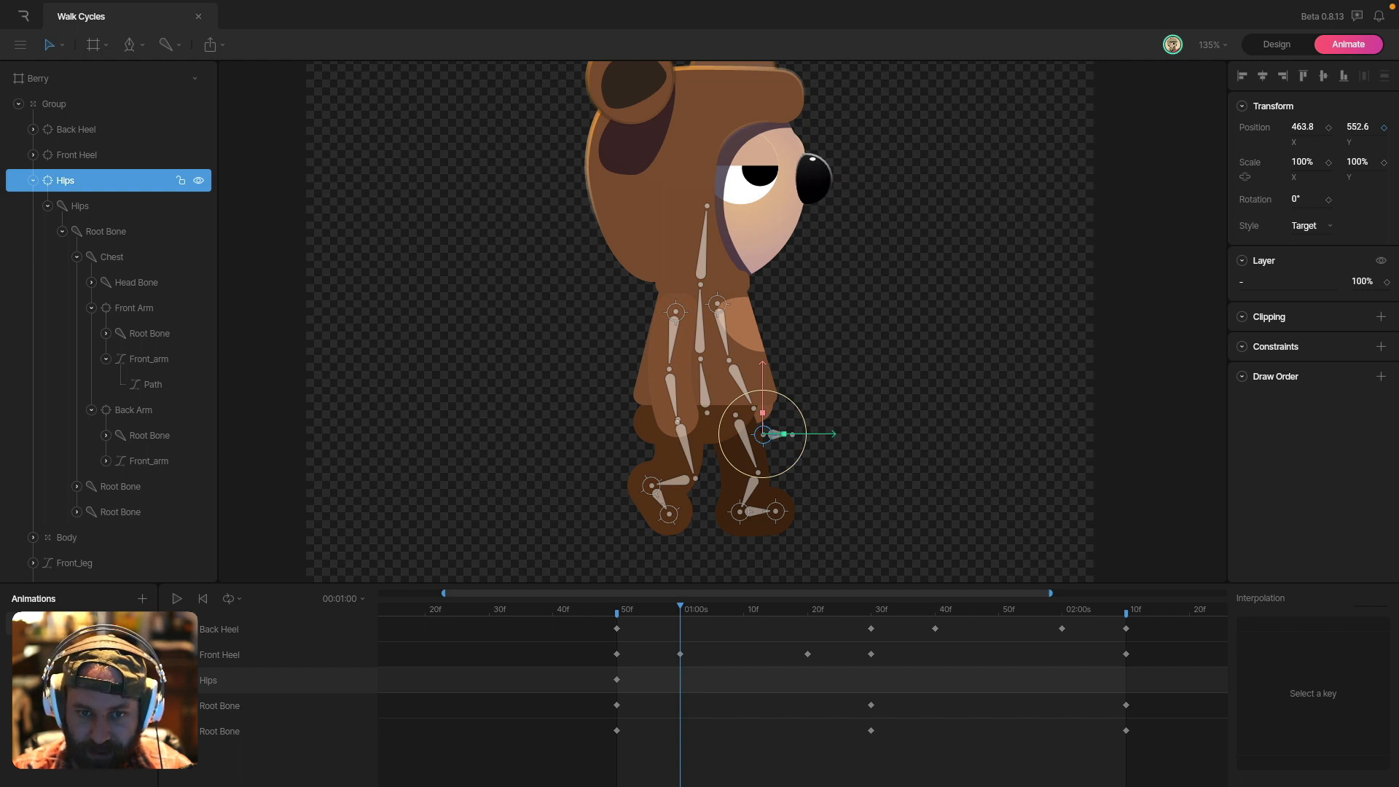
pyautogui.moveTo(1358, 127); pyautogui.dragTo(1359, 118)
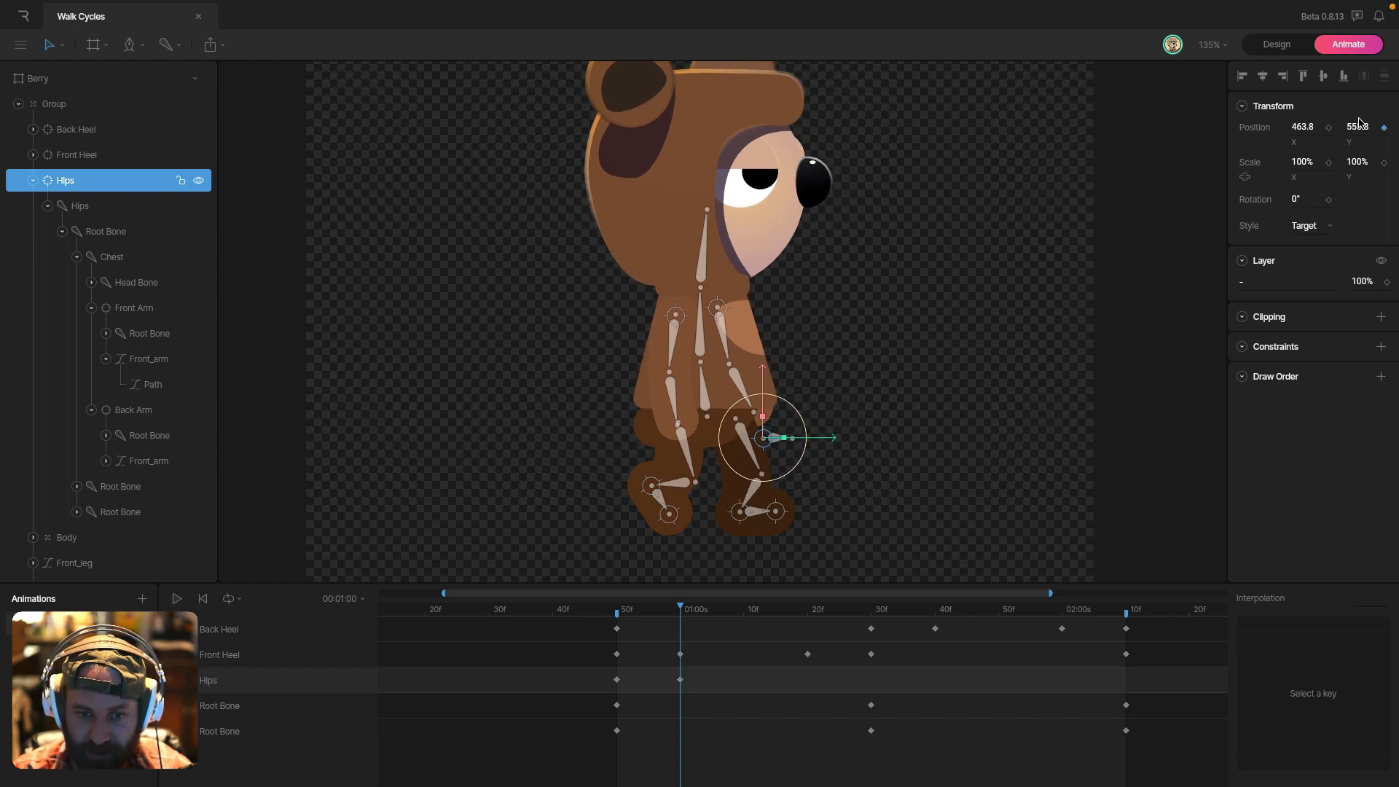
pyautogui.moveTo(643, 619); pyautogui.dragTo(678, 621)
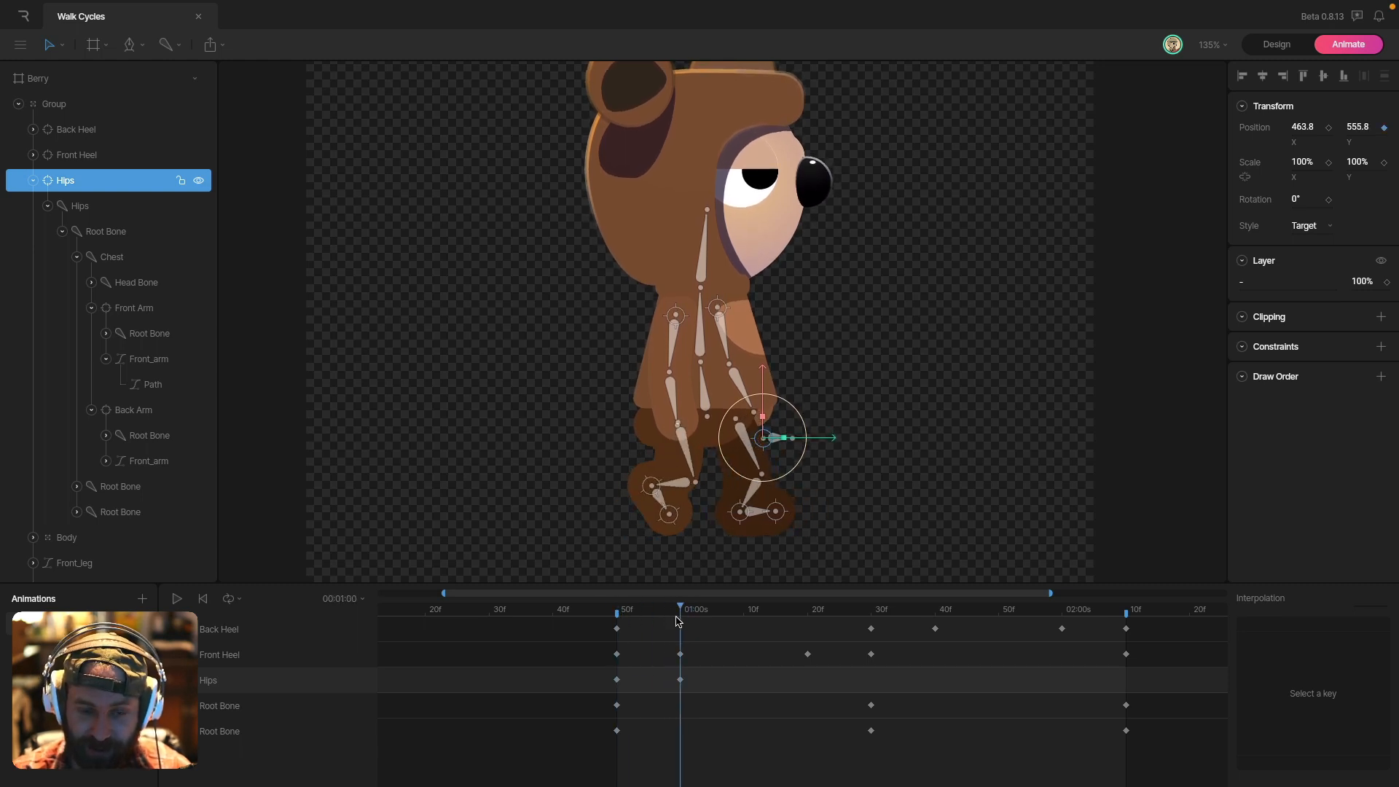
# - Copy the Hips' 00:00:50 key to 00:02:10, and paste copies of its 00:00:50 and 00:01:00 keys starting at 00:01:30
pyautogui.click(745, 617)
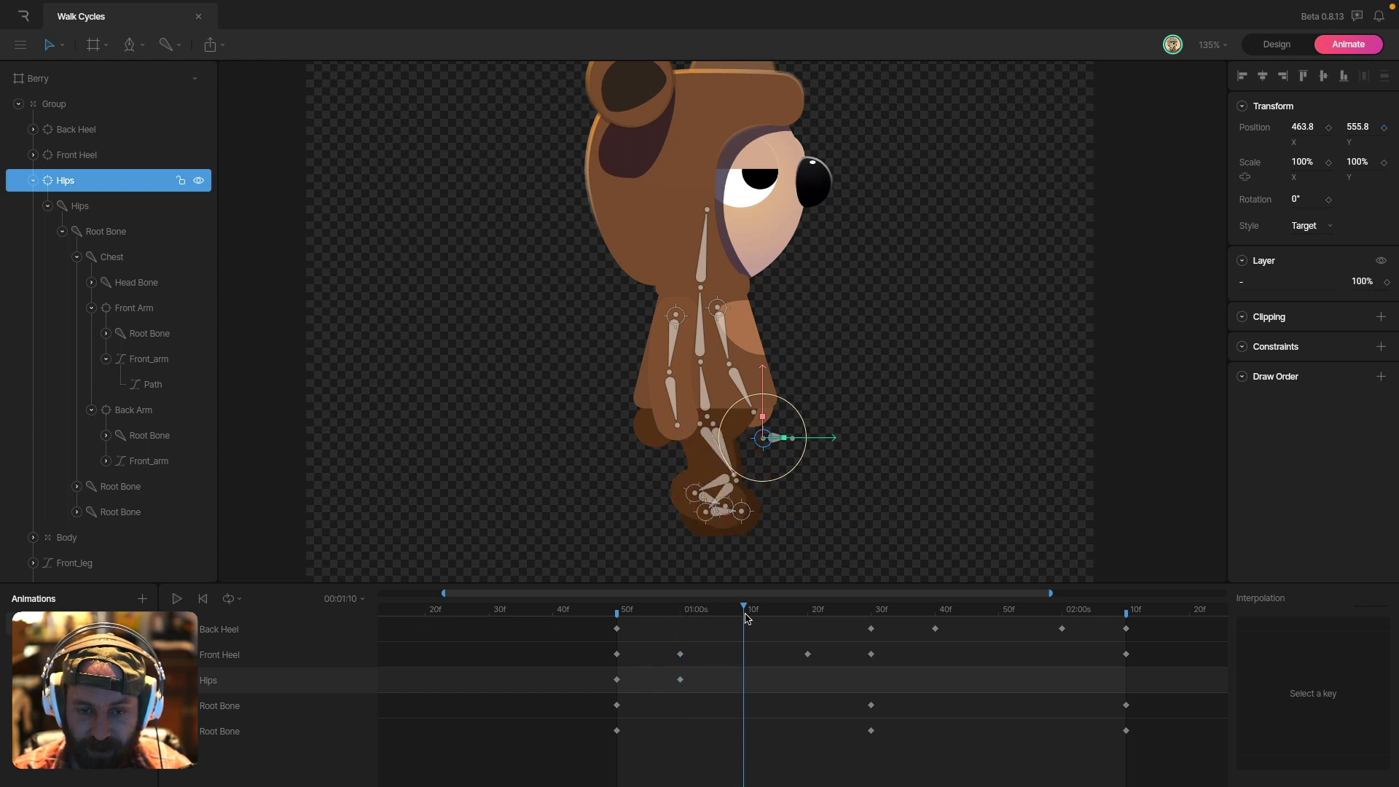
pyautogui.moveTo(745, 618); pyautogui.dragTo(807, 618)
pyautogui.click(617, 679)
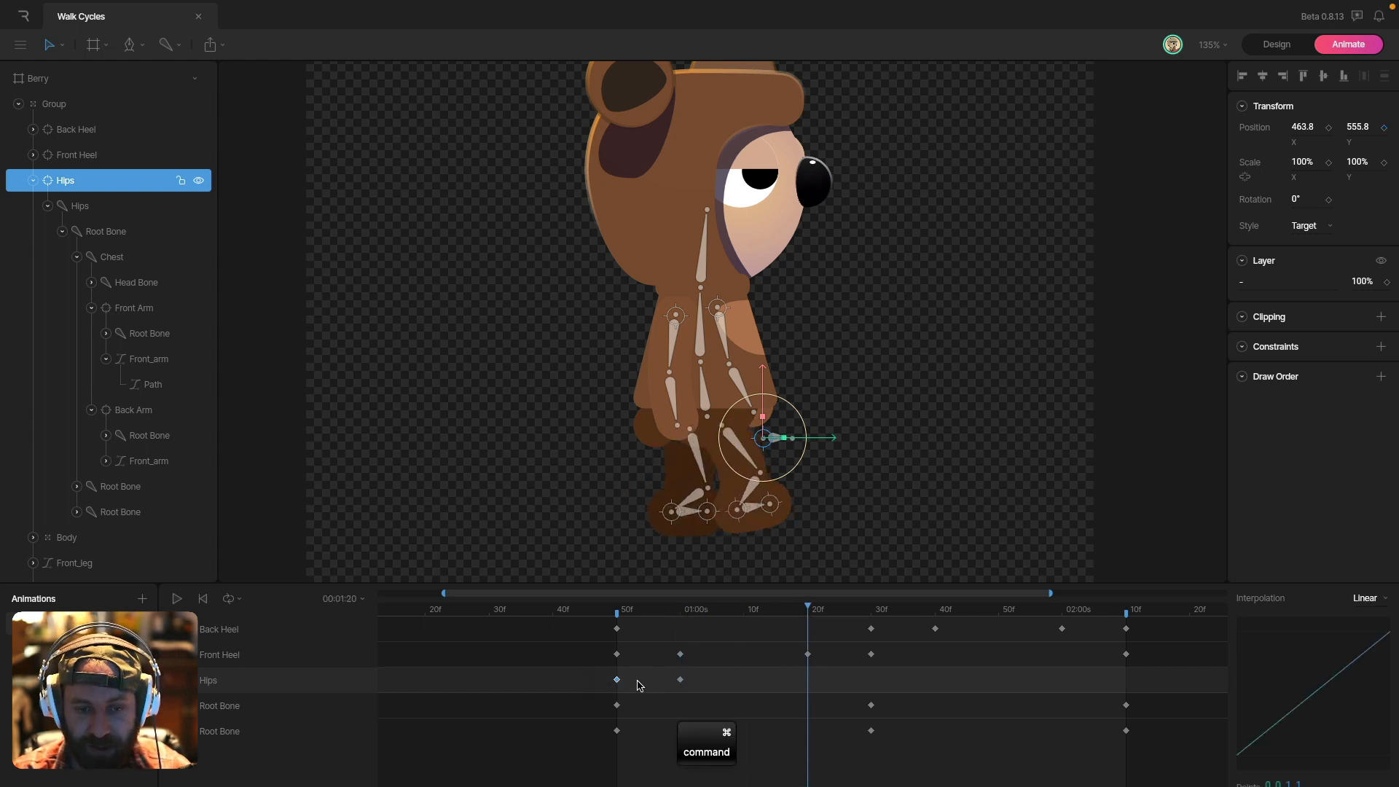
pyautogui.moveTo(811, 615); pyautogui.dragTo(604, 690)
pyautogui.press('super+v')
pyautogui.press('super+c')
pyautogui.press('super+v')
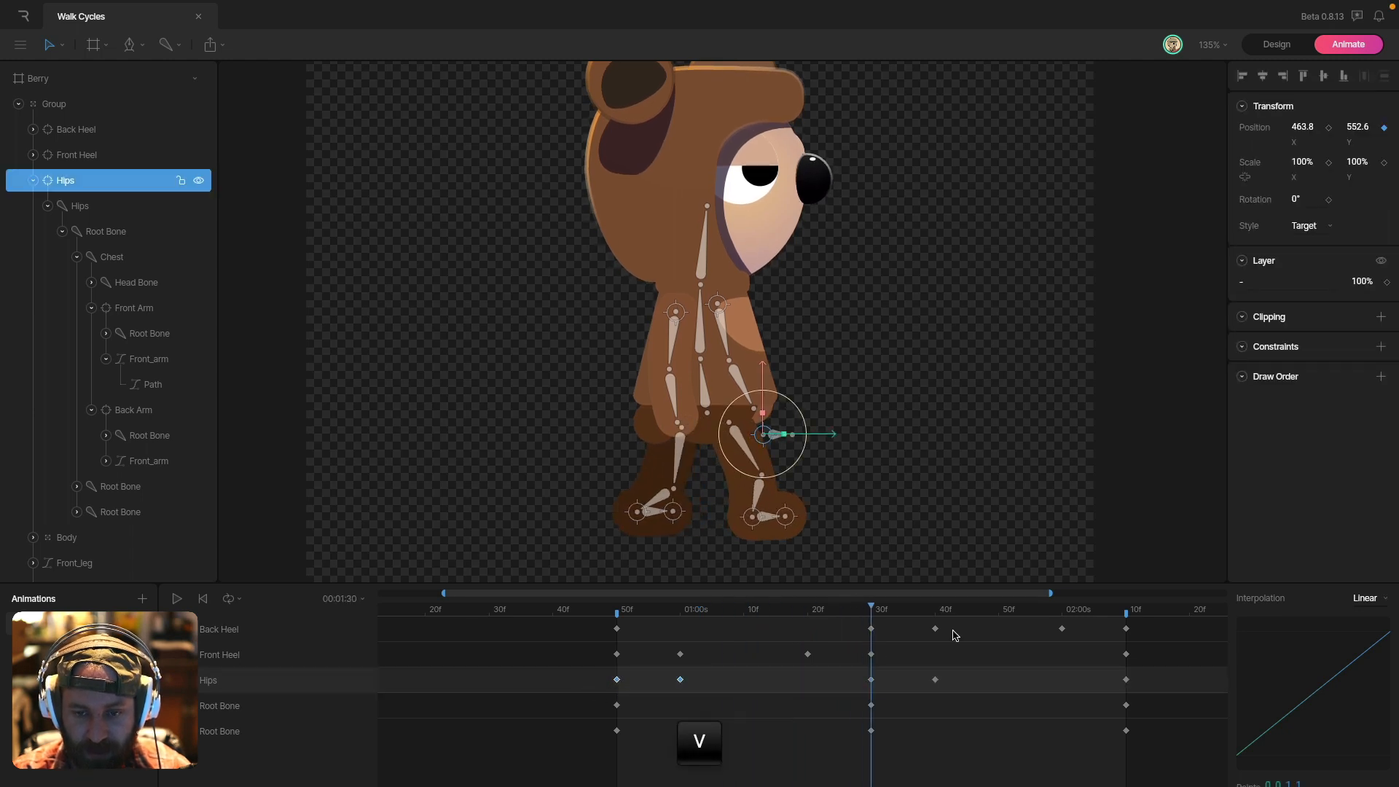
# - Set all five Hips keys to Cubic interpolation, and play the walk to check the body bounce
pyautogui.moveTo(879, 609); pyautogui.dragTo(1127, 620)
pyautogui.moveTo(1155, 668); pyautogui.dragTo(576, 691)
pyautogui.click(1358, 600)
pyautogui.click(1365, 652)
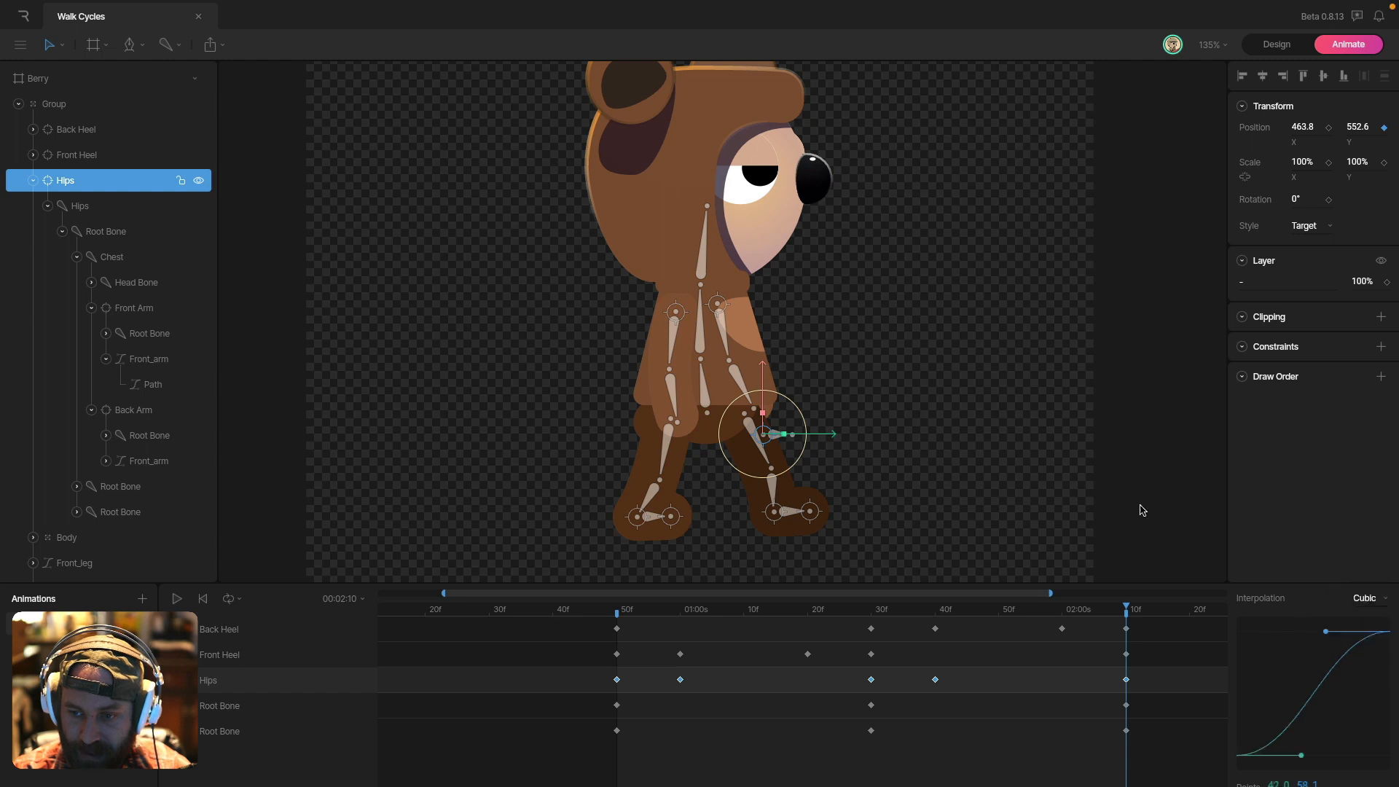
pyautogui.click(1115, 450)
pyautogui.press('space')
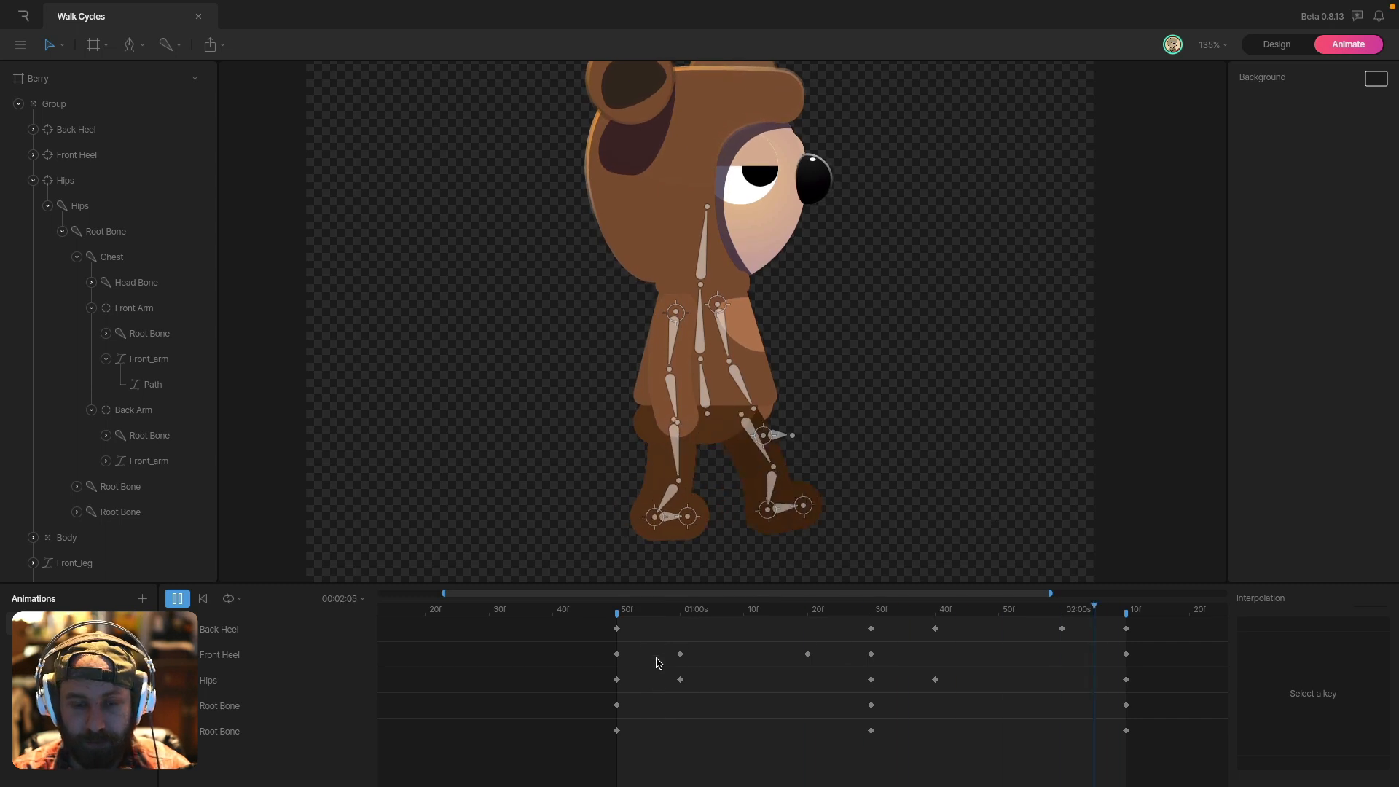
# - At 00:00:50, move the Front Arm target forward and the Back Arm target backward to X 55.3, Y -30.6
pyautogui.click(617, 617)
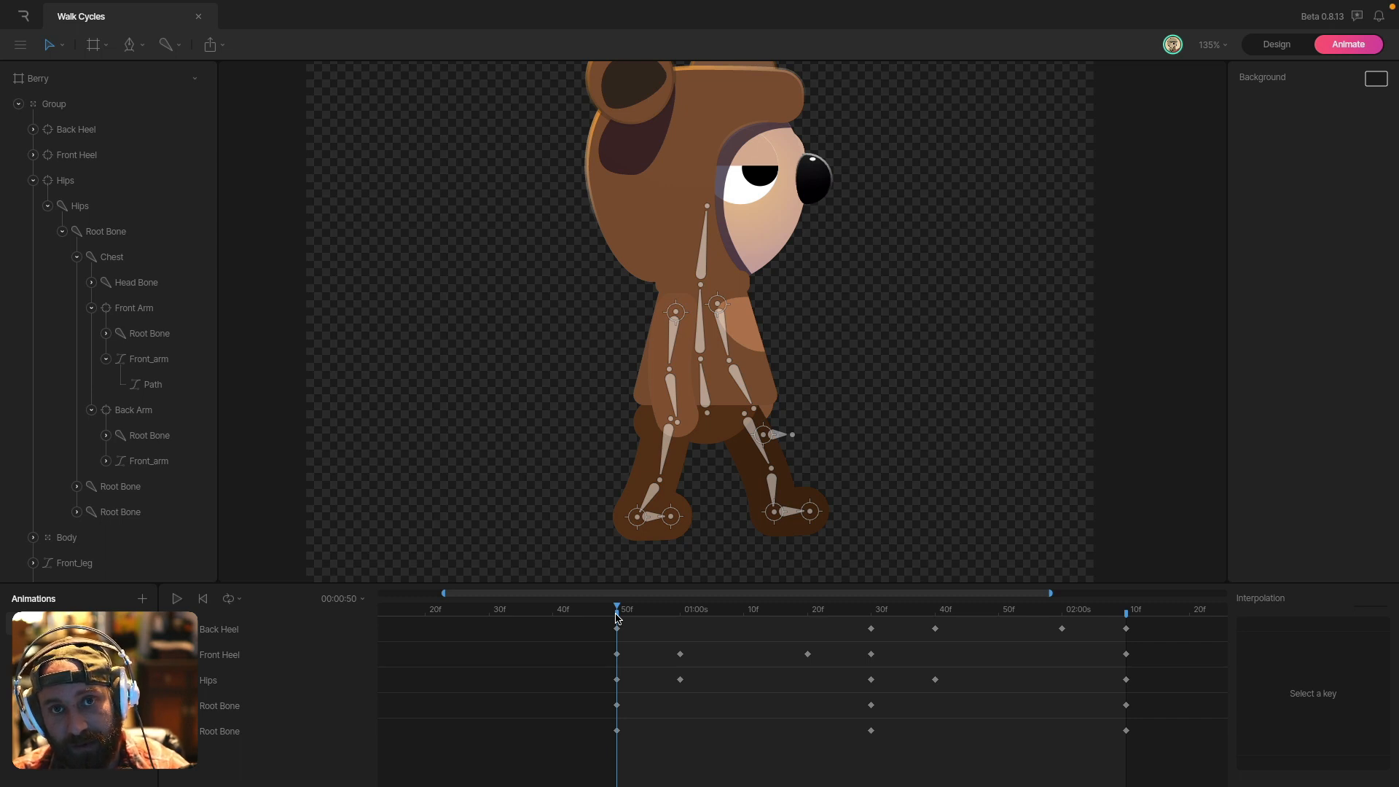
pyautogui.click(677, 313)
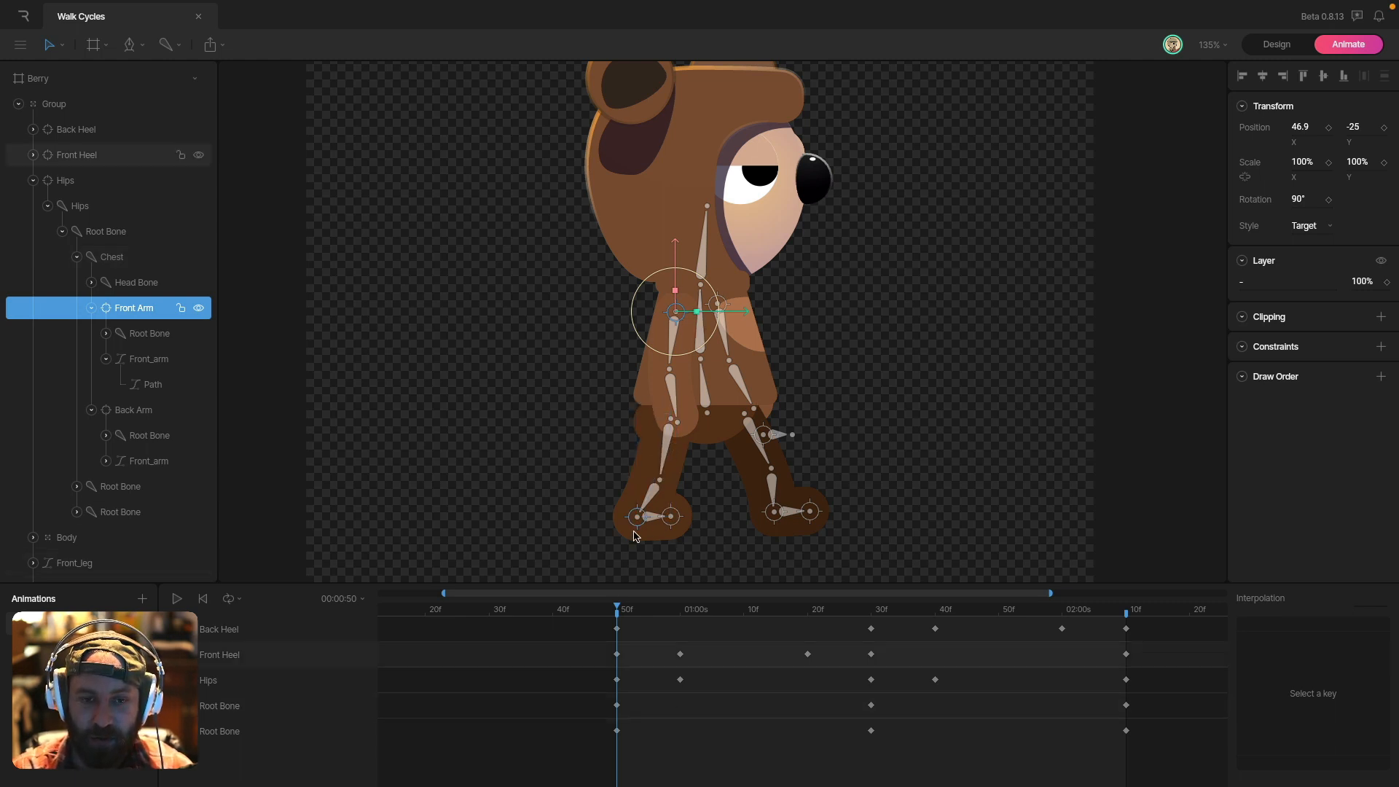
pyautogui.moveTo(735, 313)
pyautogui.mouseDown()
pyautogui.moveTo(788, 323)
pyautogui.moveTo(721, 311)
pyautogui.mouseUp()
pyautogui.click(721, 304)
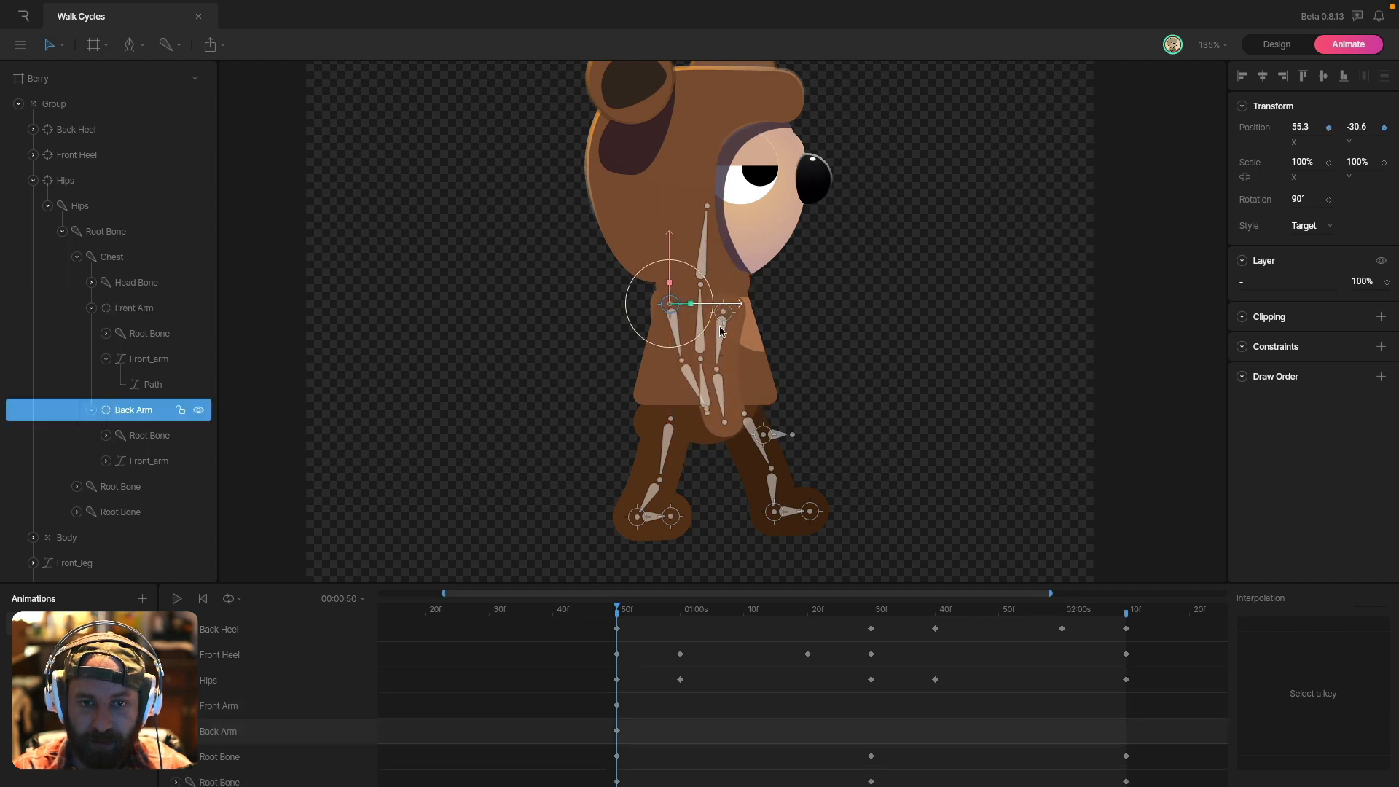
# - At 00:01:30, move the Front Arm target backward and the Back Arm target forward to X 55.3, Y 40
pyautogui.moveTo(640, 616); pyautogui.dragTo(871, 617)
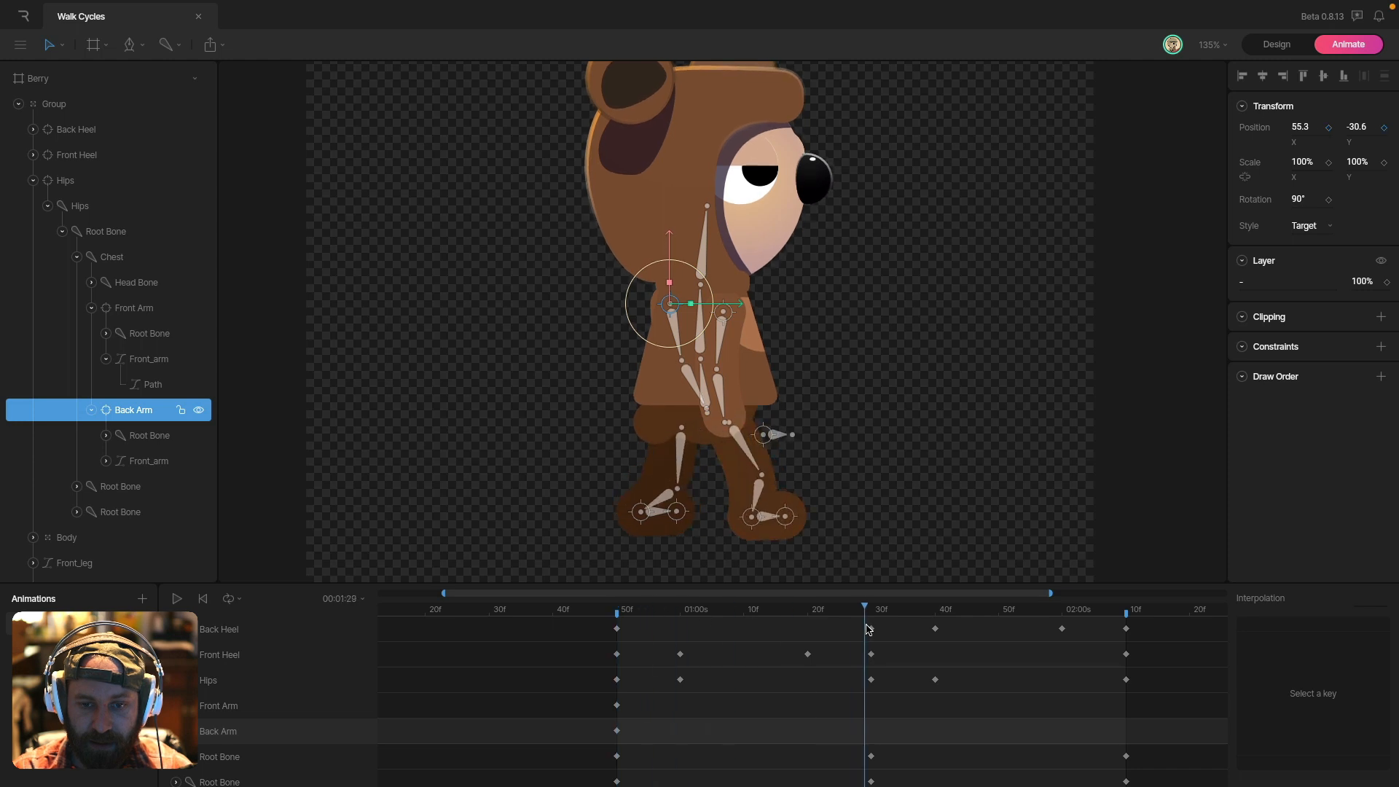
pyautogui.click(727, 314)
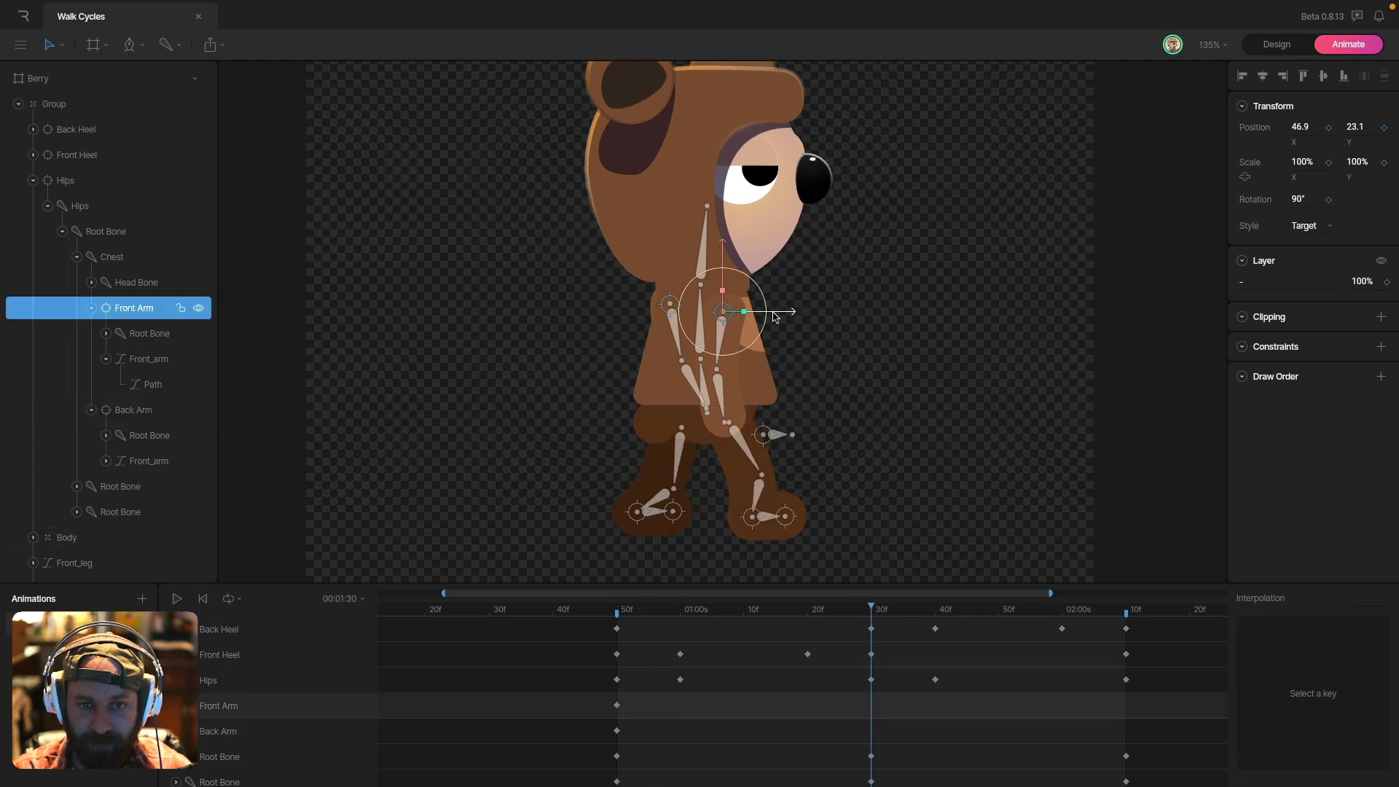
pyautogui.moveTo(785, 318)
pyautogui.mouseDown()
pyautogui.moveTo(712, 321)
pyautogui.moveTo(802, 315)
pyautogui.mouseUp()
pyautogui.click(683, 303)
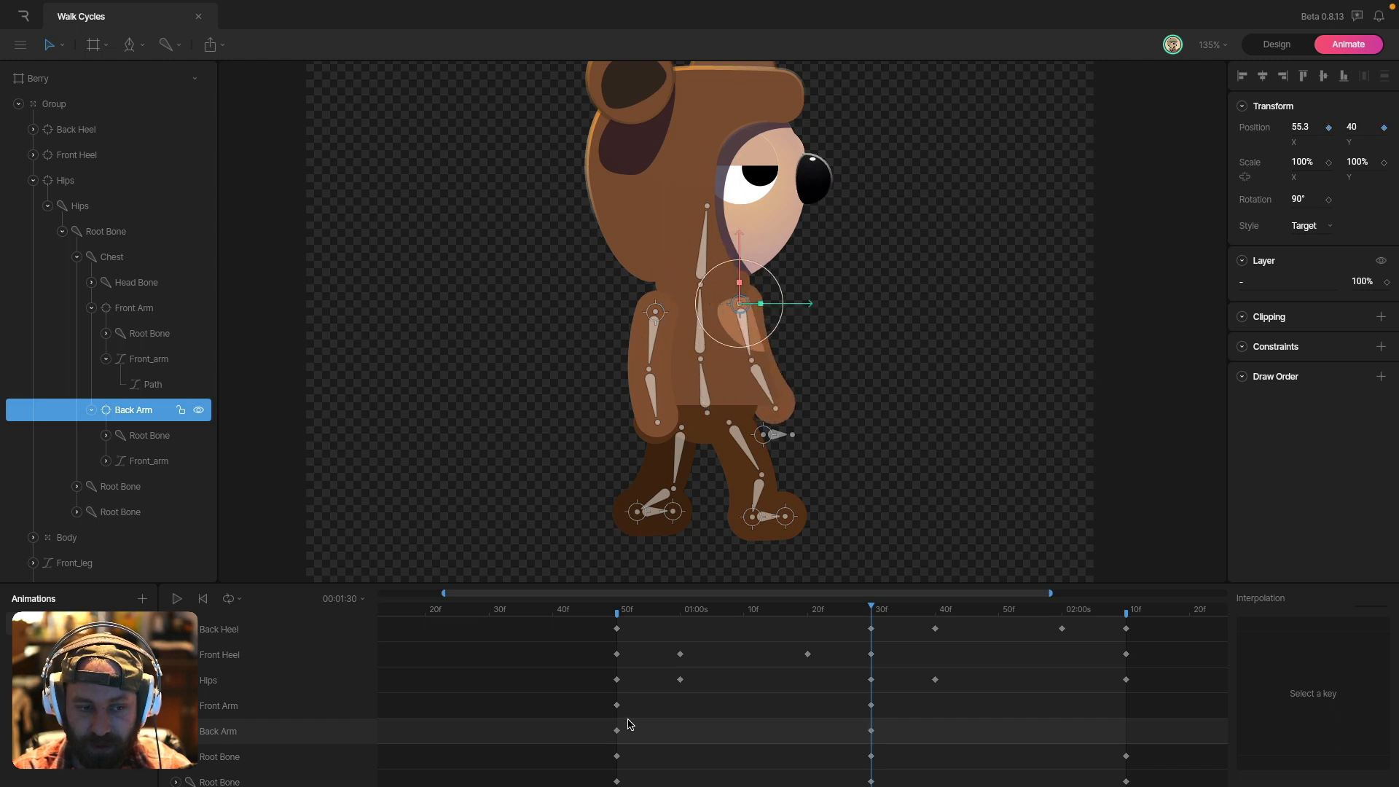
# - Copy the Front Arm and Back Arm position keys from 00:00:50 to 00:02:10
pyautogui.moveTo(631, 701); pyautogui.dragTo(609, 745)
pyautogui.press('super+c')
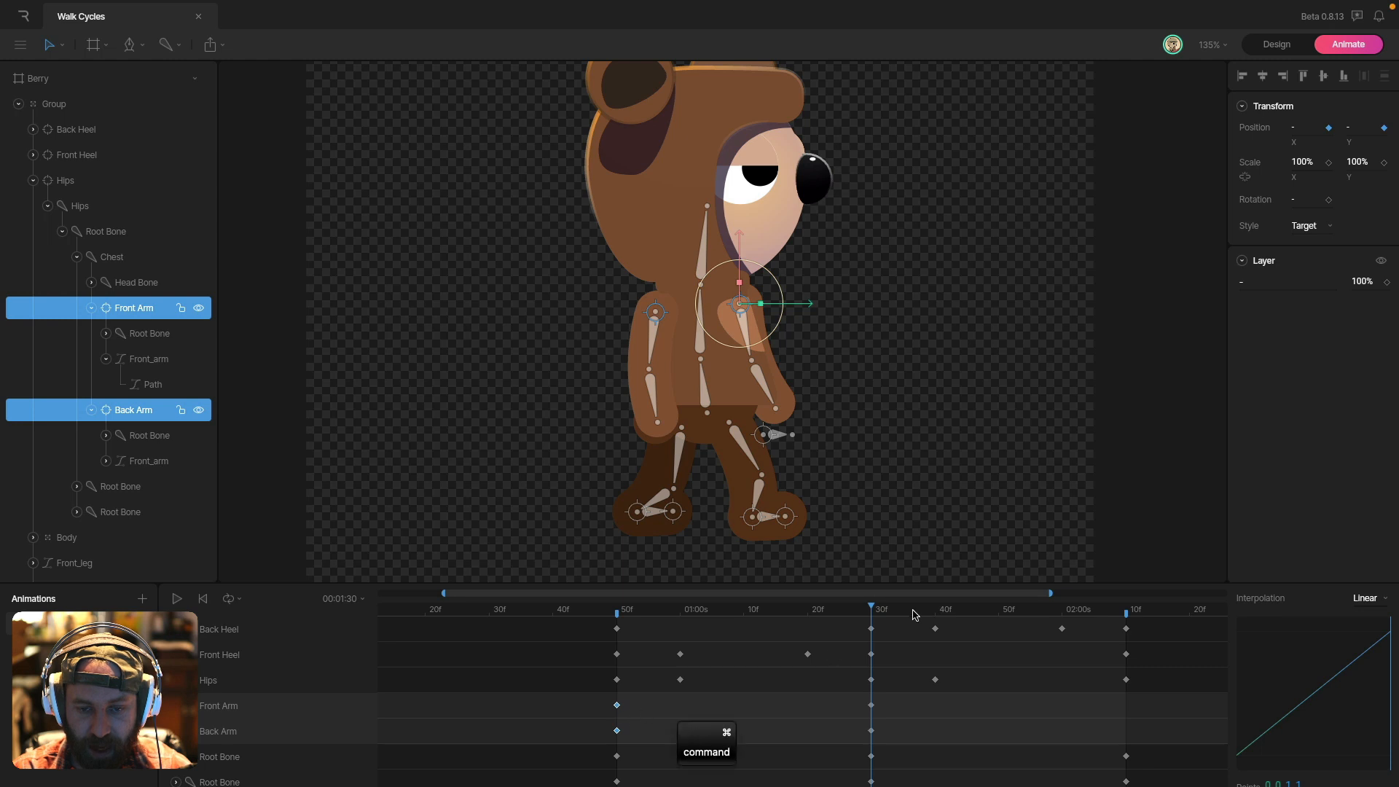
pyautogui.click(935, 609)
pyautogui.click(1127, 610)
pyautogui.press('super+v')
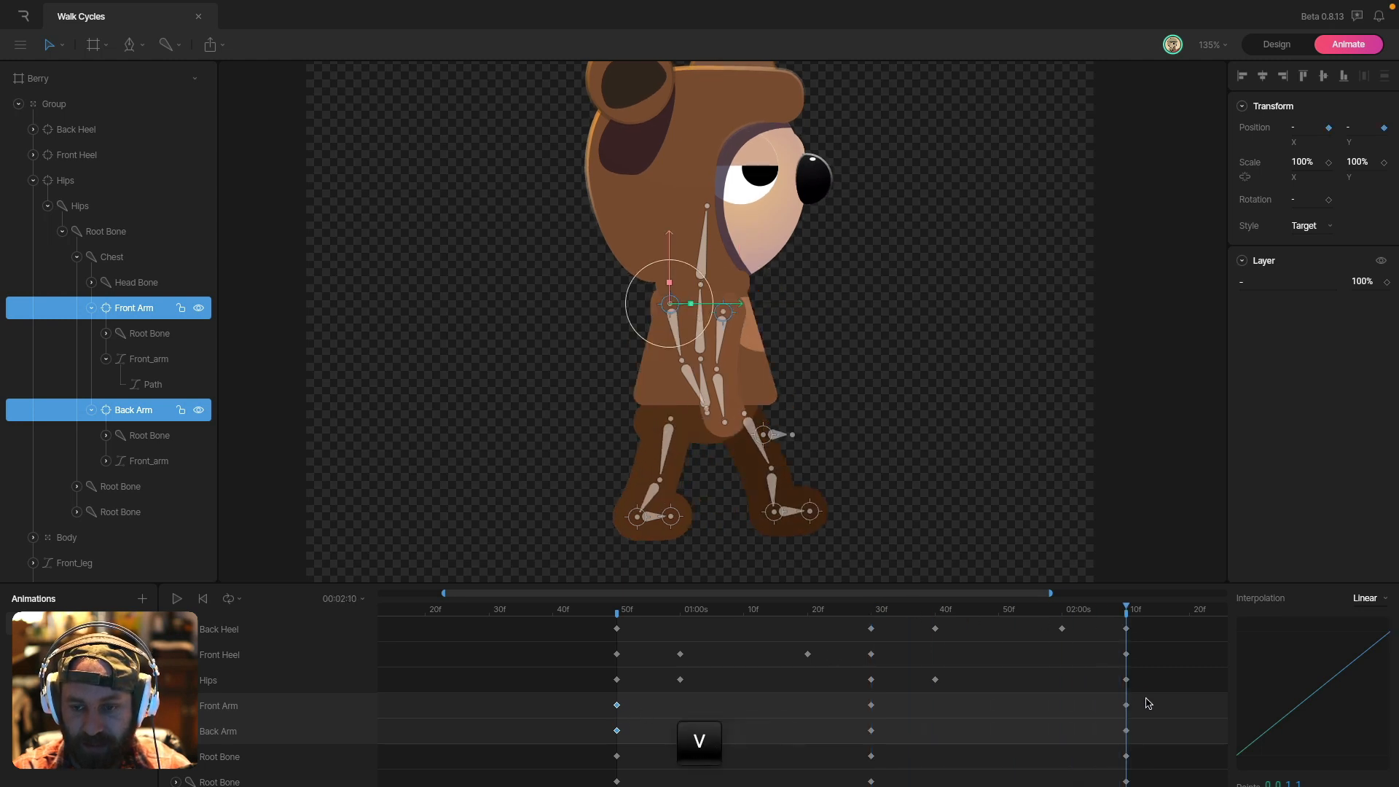
# - Set all six Front Arm and Back Arm keys to Cubic interpolation, and play the walk to check the shoulder swing
pyautogui.moveTo(1156, 699); pyautogui.dragTo(592, 734)
pyautogui.click(1368, 602)
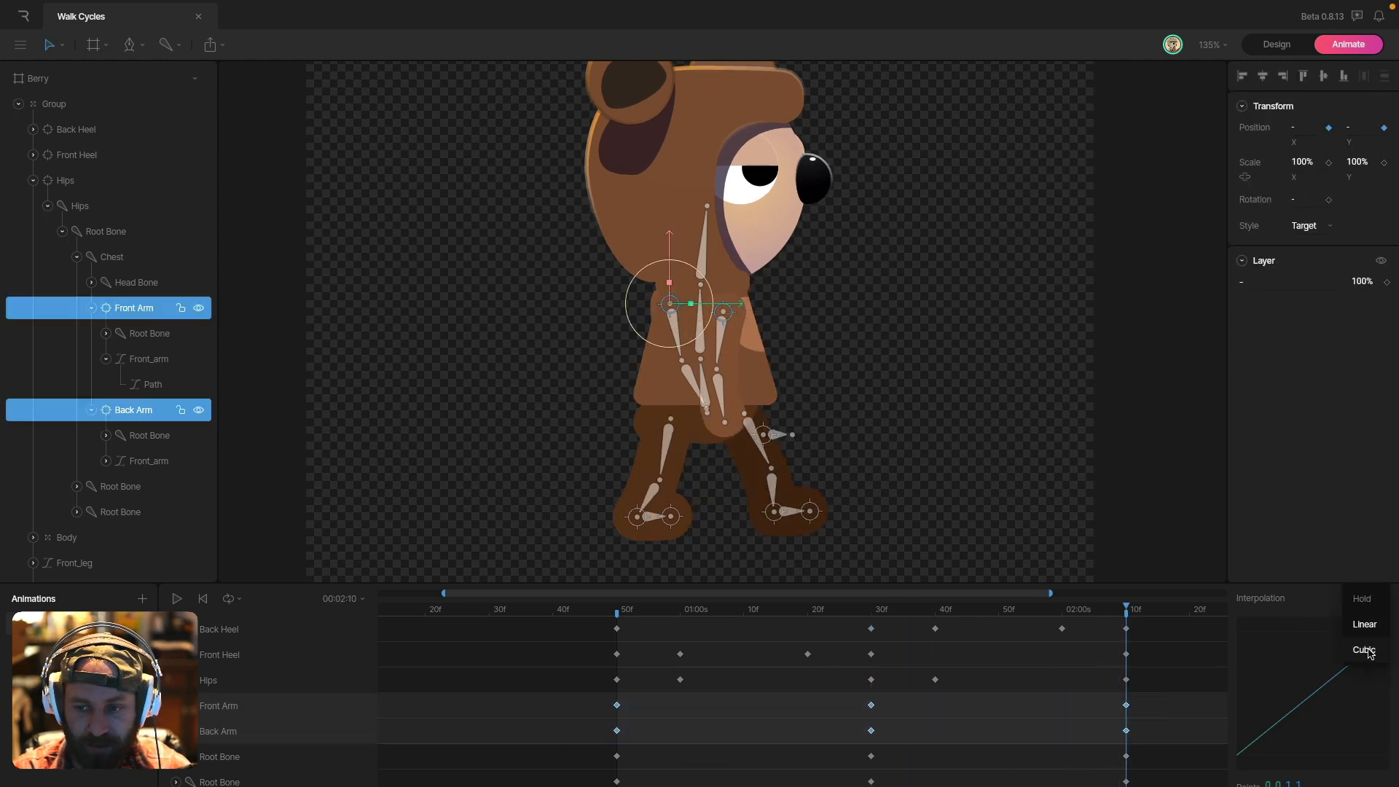
pyautogui.click(1364, 653)
pyautogui.press('space')
pyautogui.click(1094, 467)
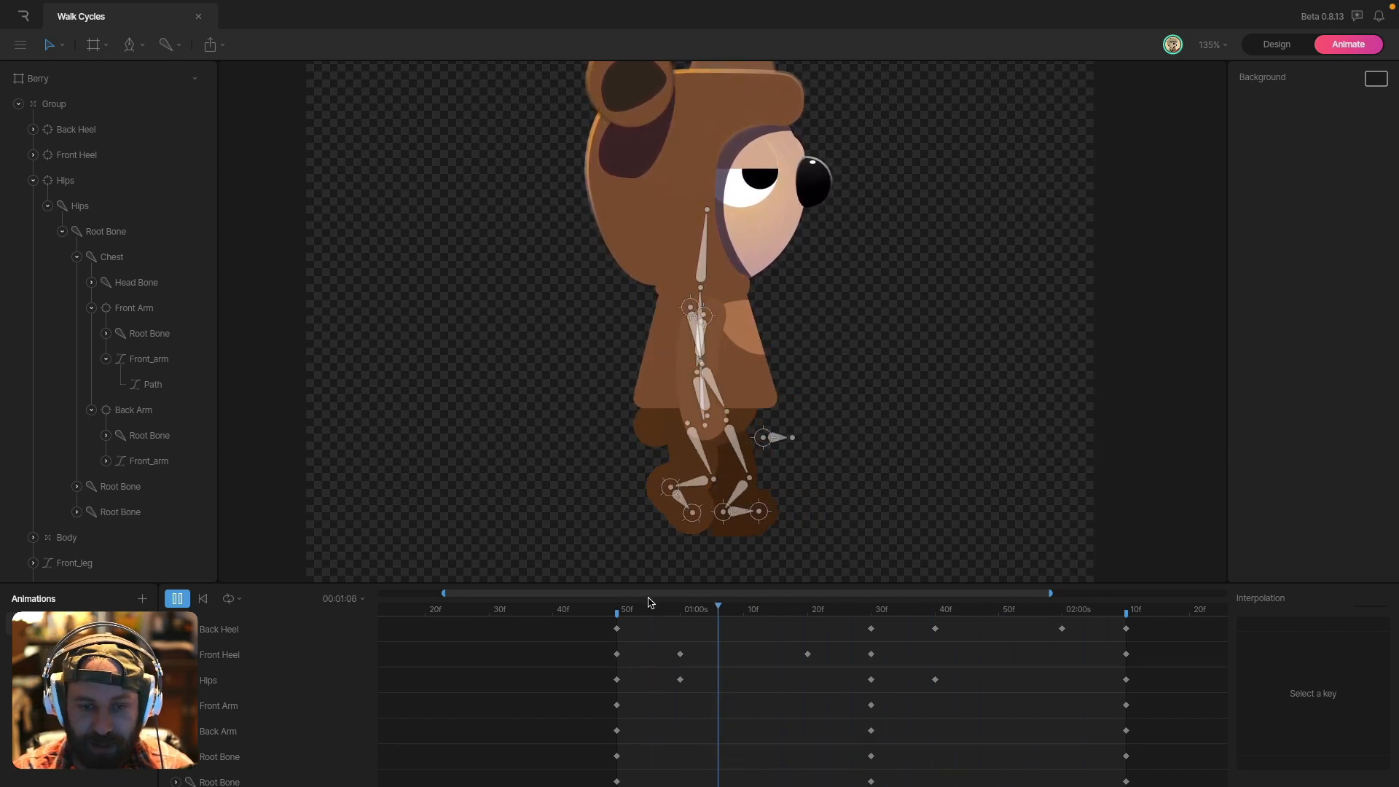
# - At 00:00:50, rotate the Front Arm target forward to 36° and the Back Arm target backward to 128°
pyautogui.click(617, 611)
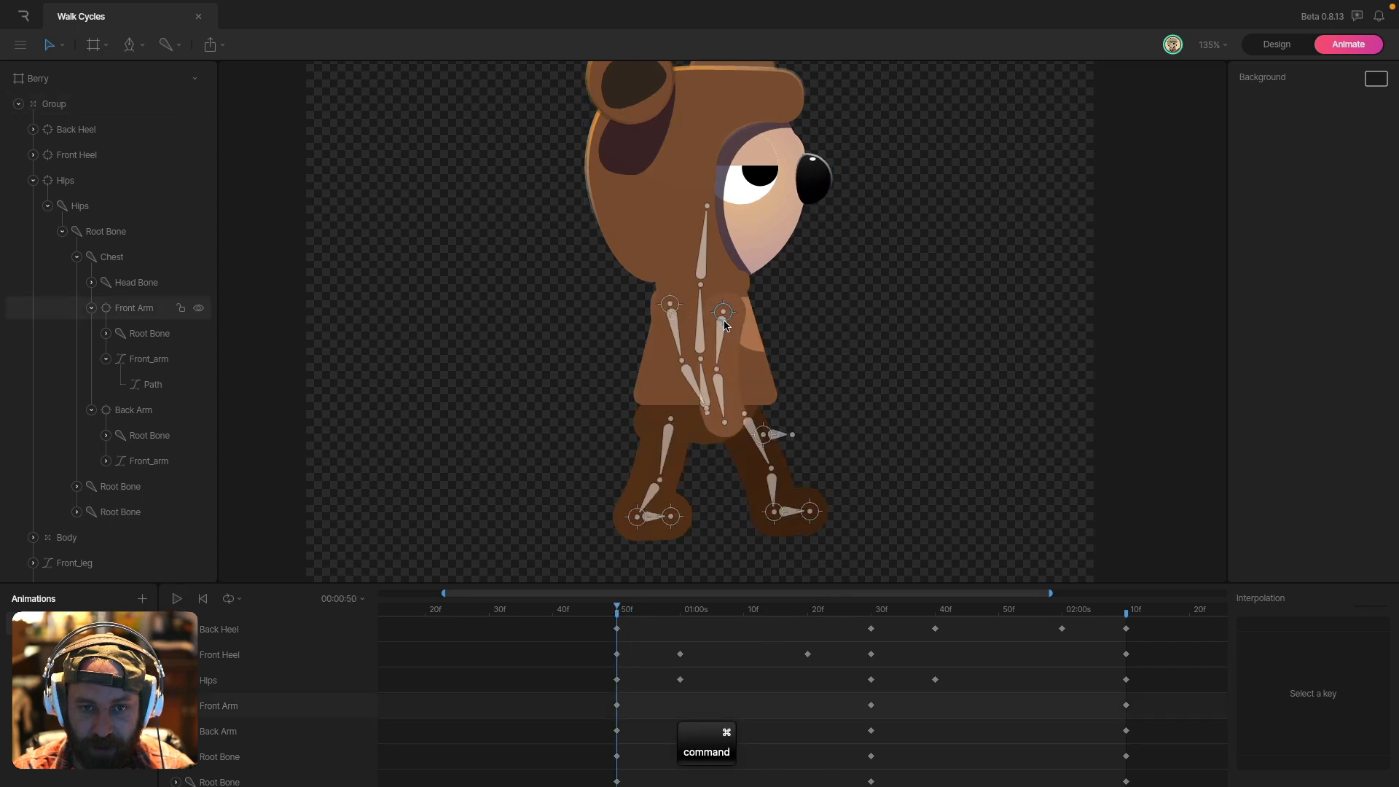
pyautogui.keyDown('super'); pyautogui.click(702, 362); pyautogui.keyUp('super')
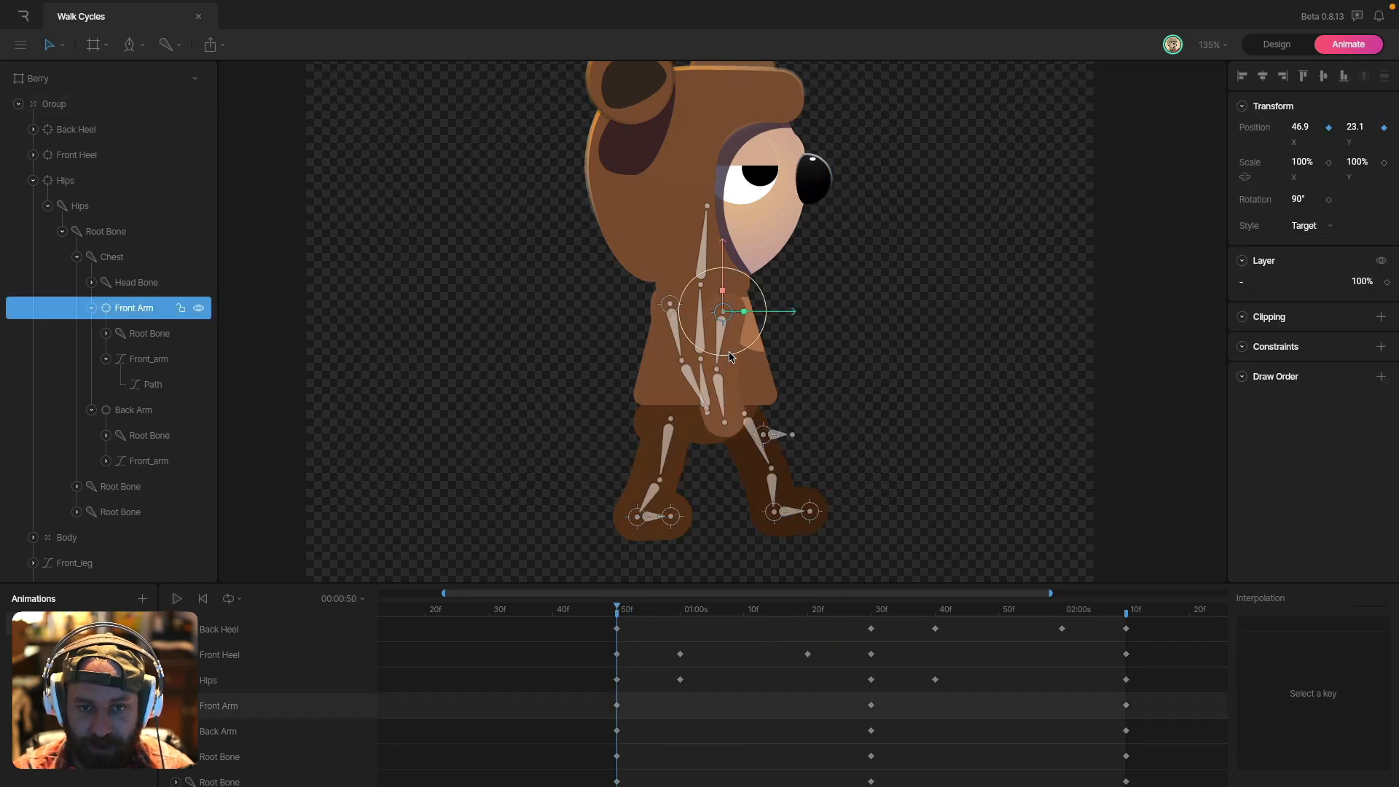
pyautogui.moveTo(731, 356); pyautogui.dragTo(777, 335)
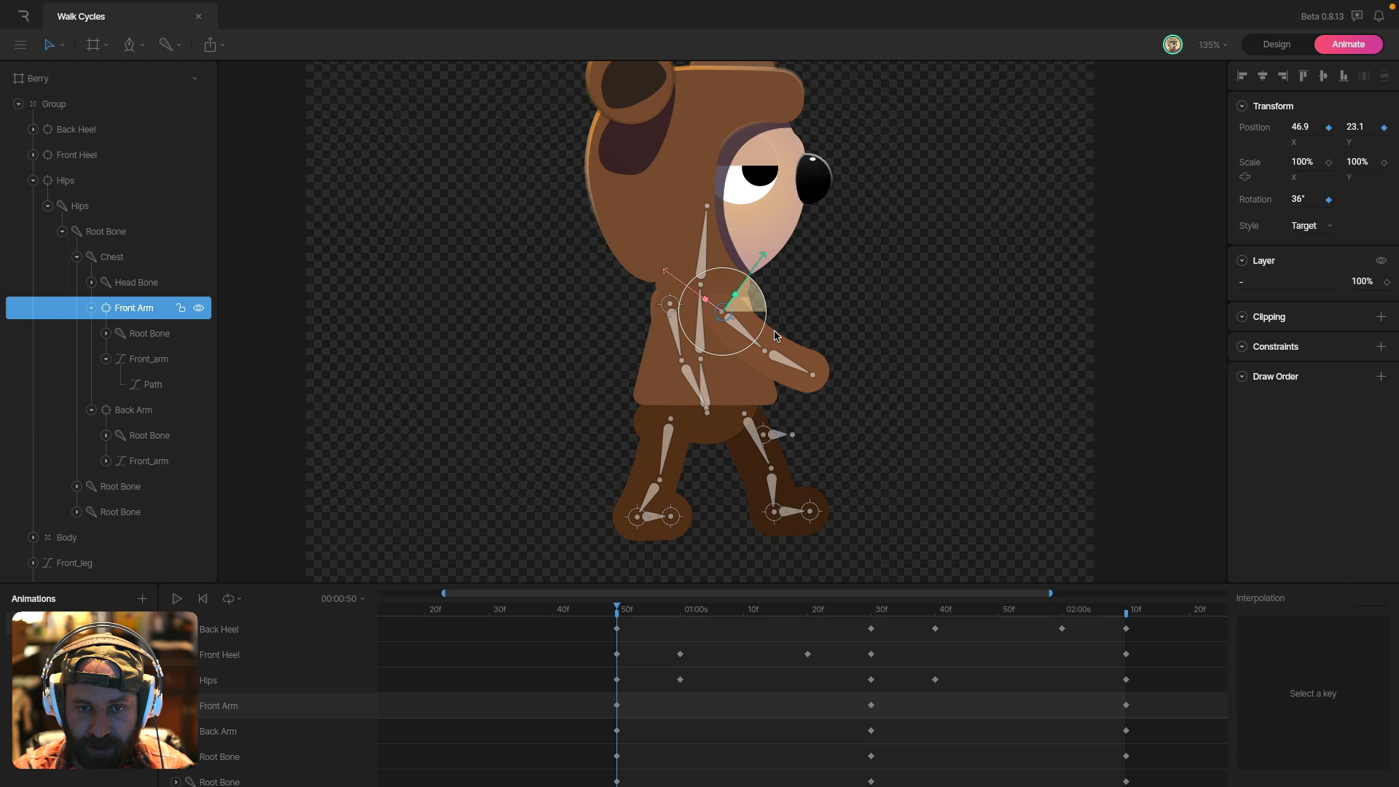
pyautogui.keyDown('super'); pyautogui.click(669, 307); pyautogui.keyUp('super')
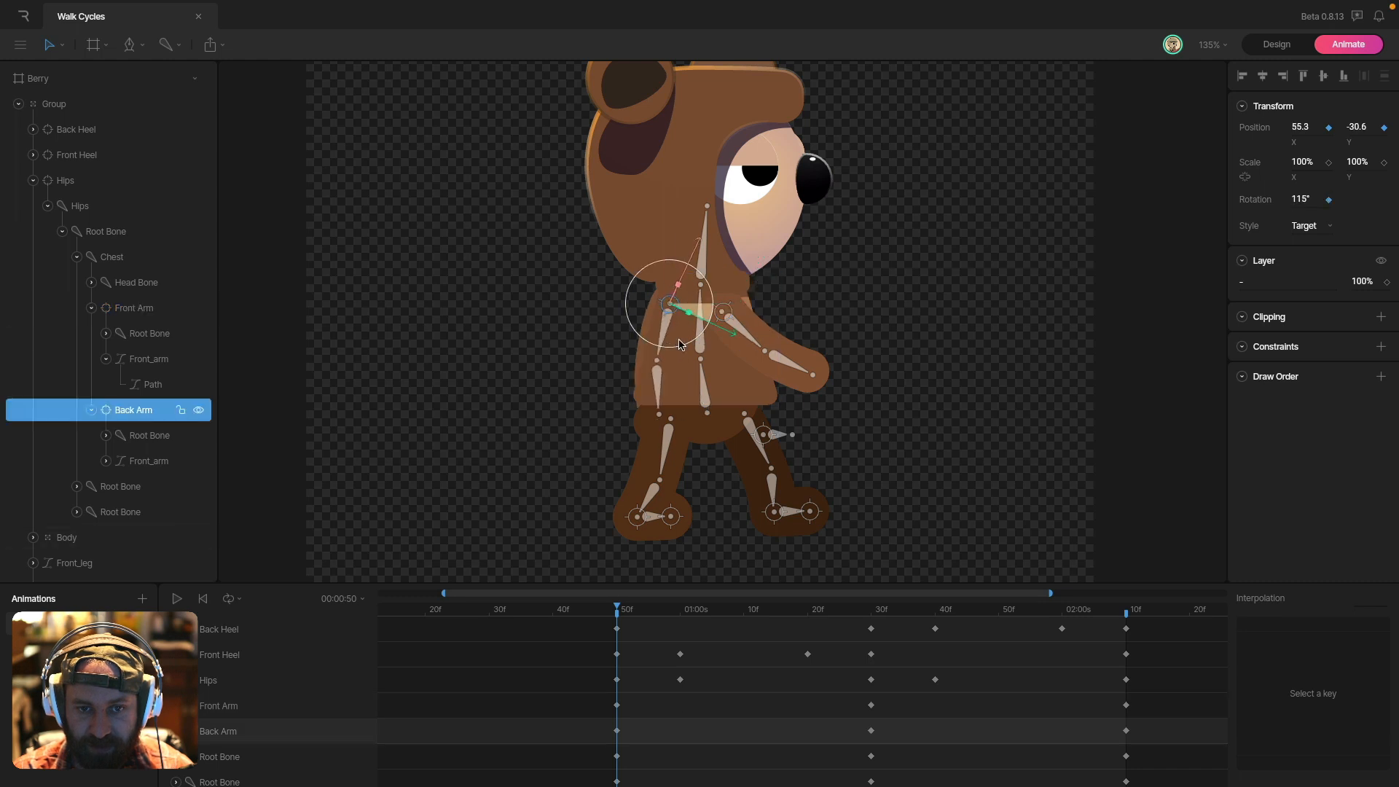
pyautogui.moveTo(680, 344); pyautogui.dragTo(671, 346)
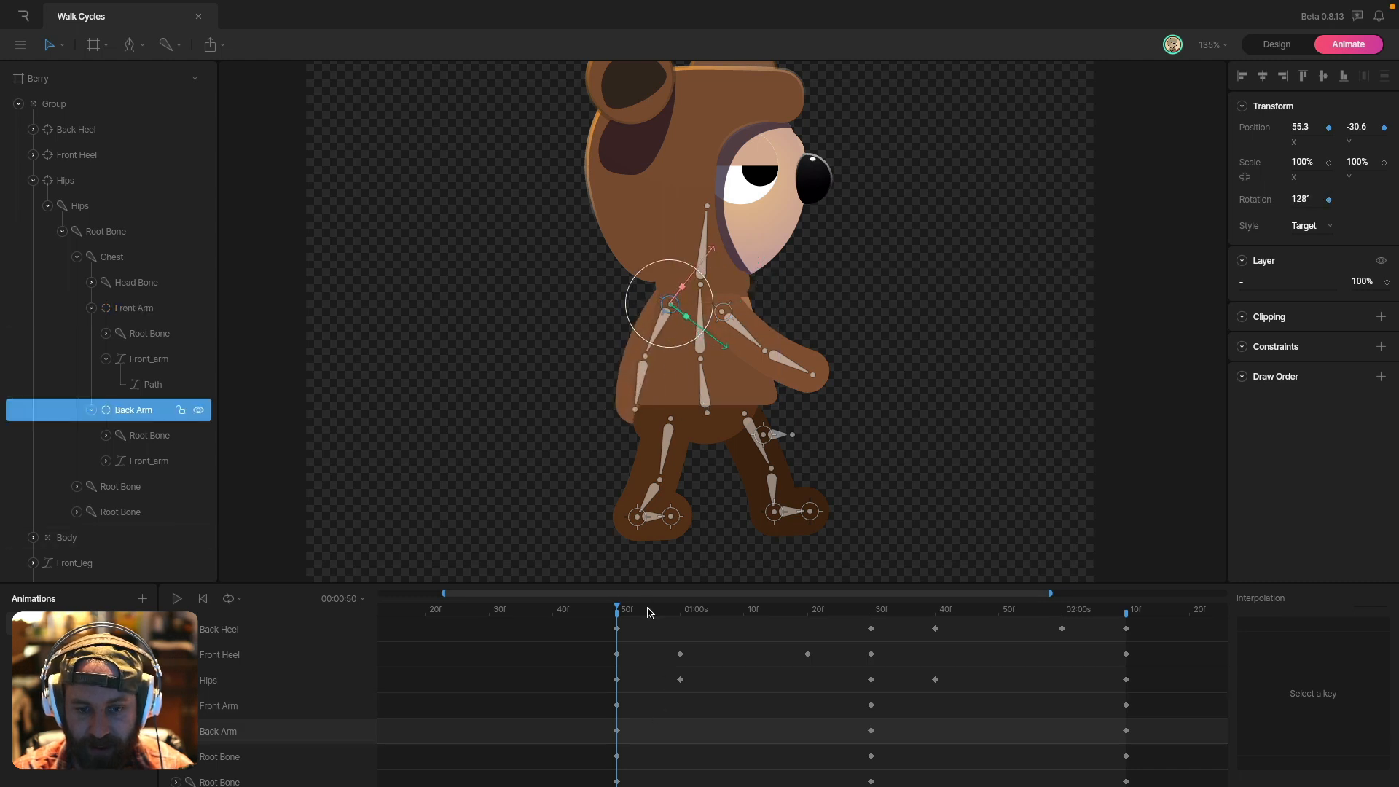
# - At 00:01:30, rotate the Front Arm target backward and the Back Arm target forward to 66°
pyautogui.moveTo(650, 613); pyautogui.dragTo(872, 625)
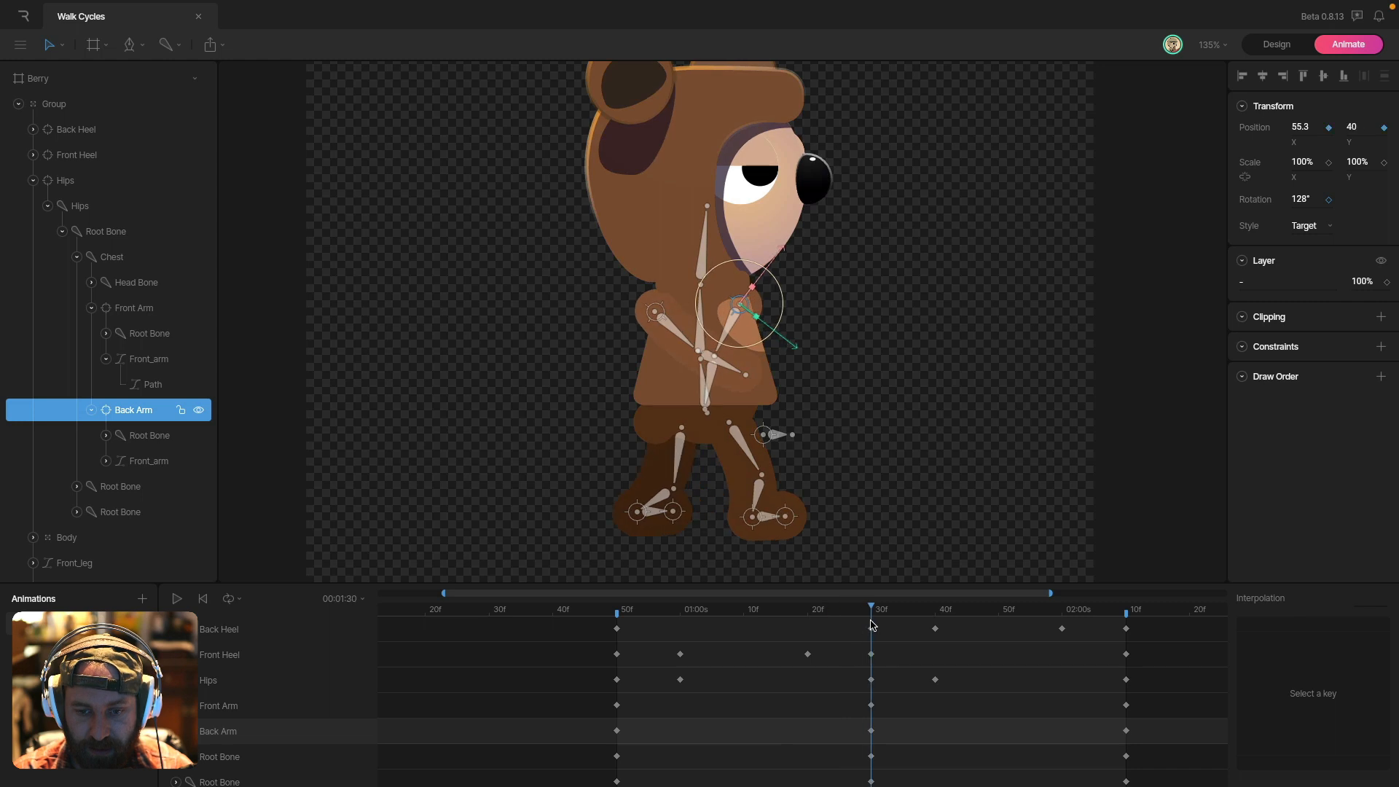
pyautogui.click(829, 395)
pyautogui.keyDown('super'); pyautogui.click(639, 317); pyautogui.keyUp('super')
pyautogui.moveTo(681, 349); pyautogui.dragTo(661, 357)
pyautogui.click(742, 305)
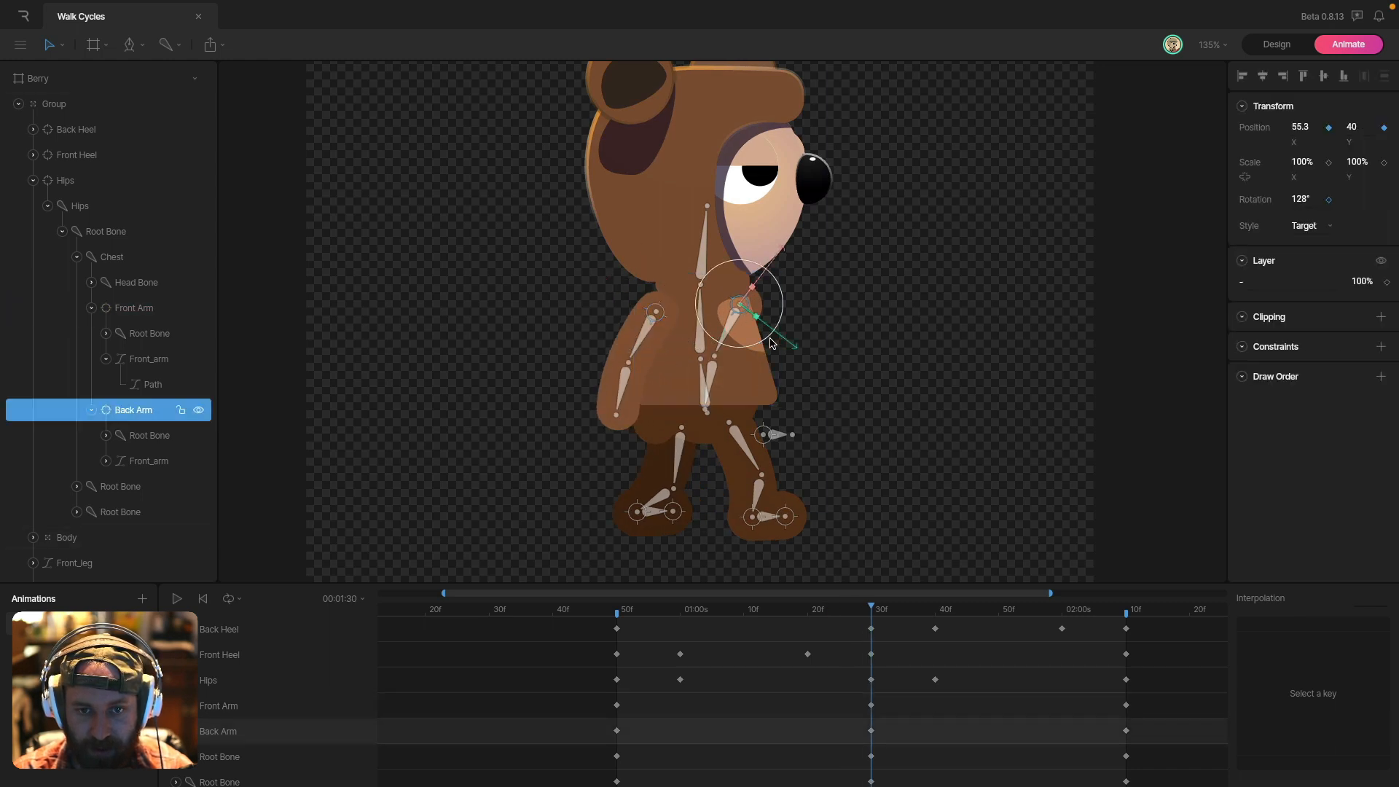
pyautogui.moveTo(773, 343); pyautogui.dragTo(784, 296)
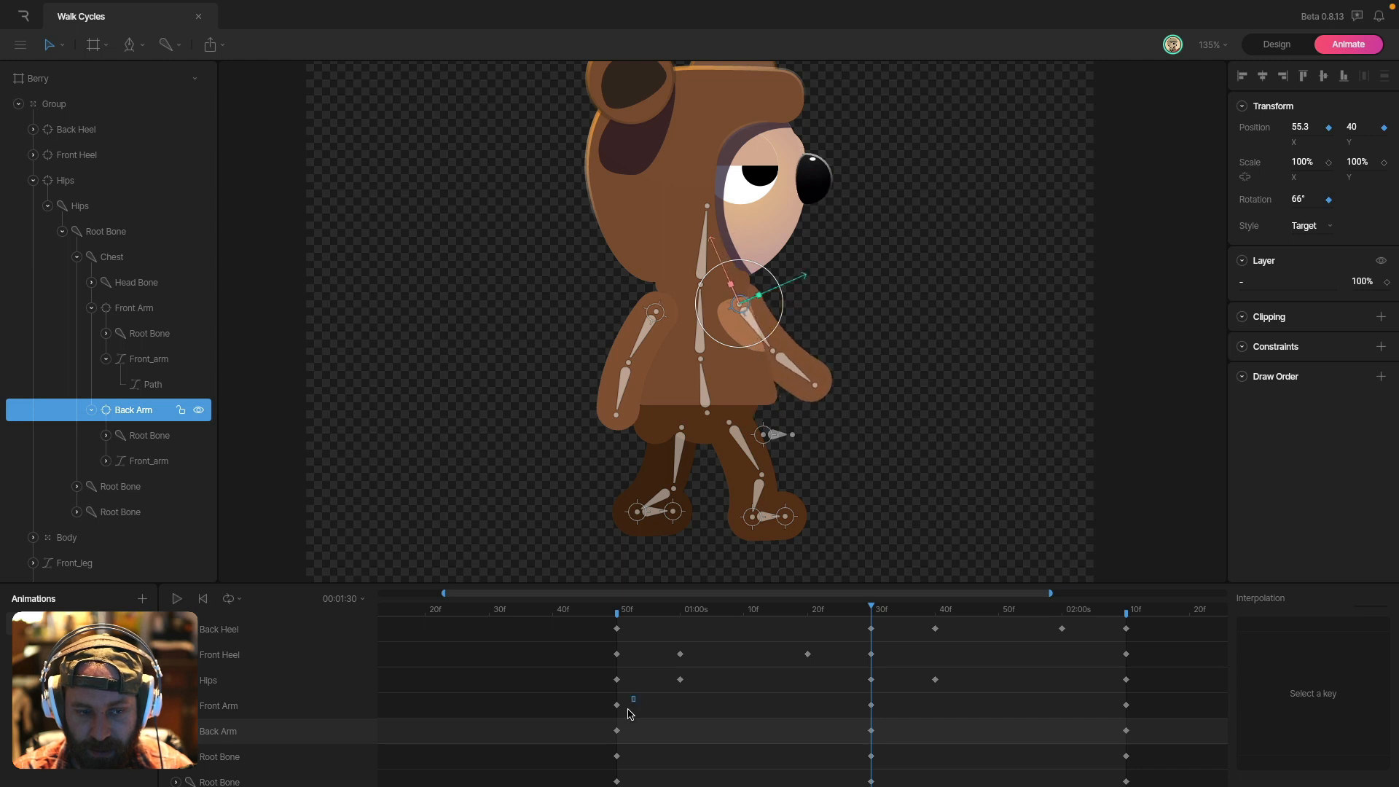
# - Copy the Front Arm and Back Arm keys, including their rotations, from 00:00:50 to 00:02:10
pyautogui.moveTo(630, 714); pyautogui.dragTo(609, 738)
pyautogui.press('super+c')
pyautogui.moveTo(1115, 611); pyautogui.dragTo(1126, 623)
pyautogui.press('super+v')
# - Set every Front Arm and Back Arm key, rotations included, to Cubic interpolation, and play the walk to check the arm swing
pyautogui.click(1161, 706)
pyautogui.keyDown('shift'); pyautogui.click(1162, 731); pyautogui.keyUp('shift')
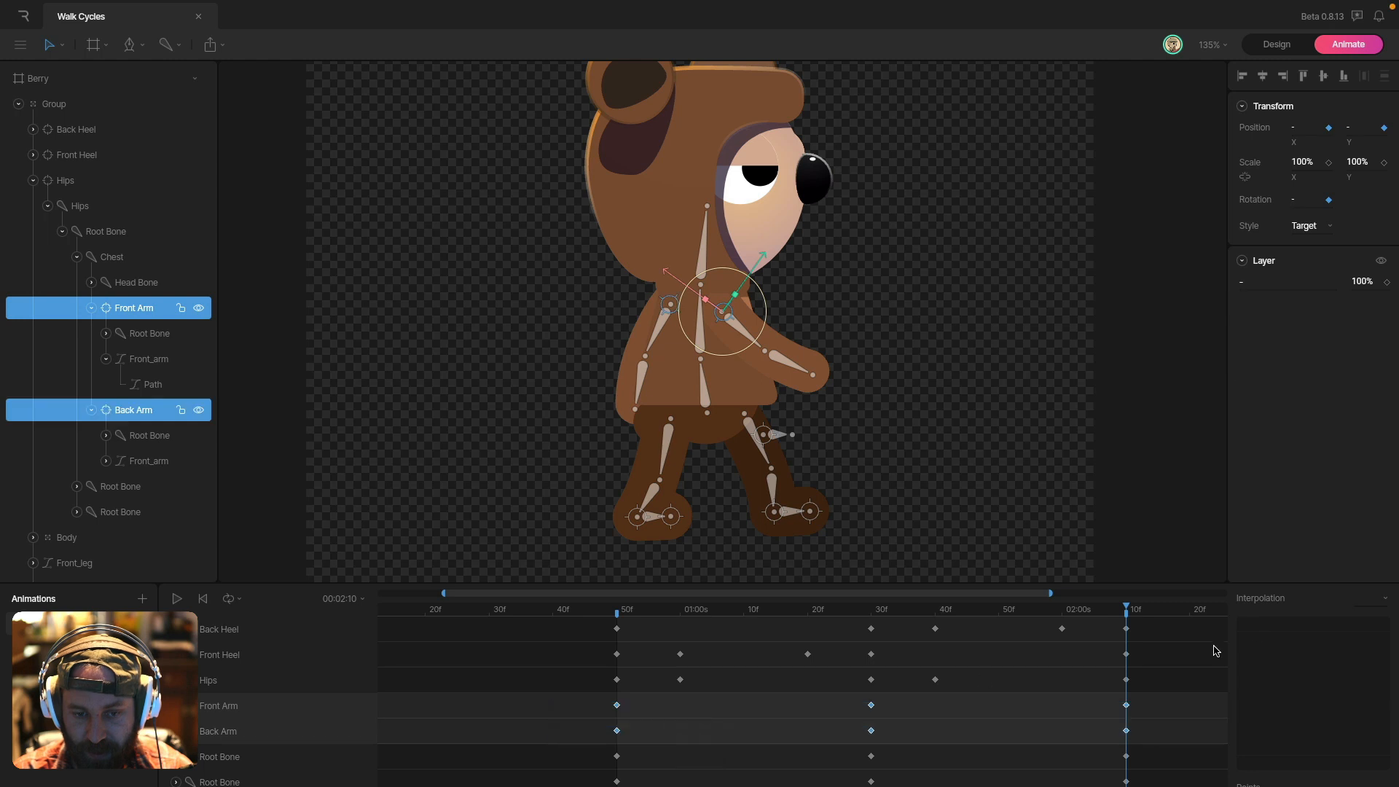
pyautogui.click(1373, 607)
pyautogui.click(1127, 391)
pyautogui.press('space')
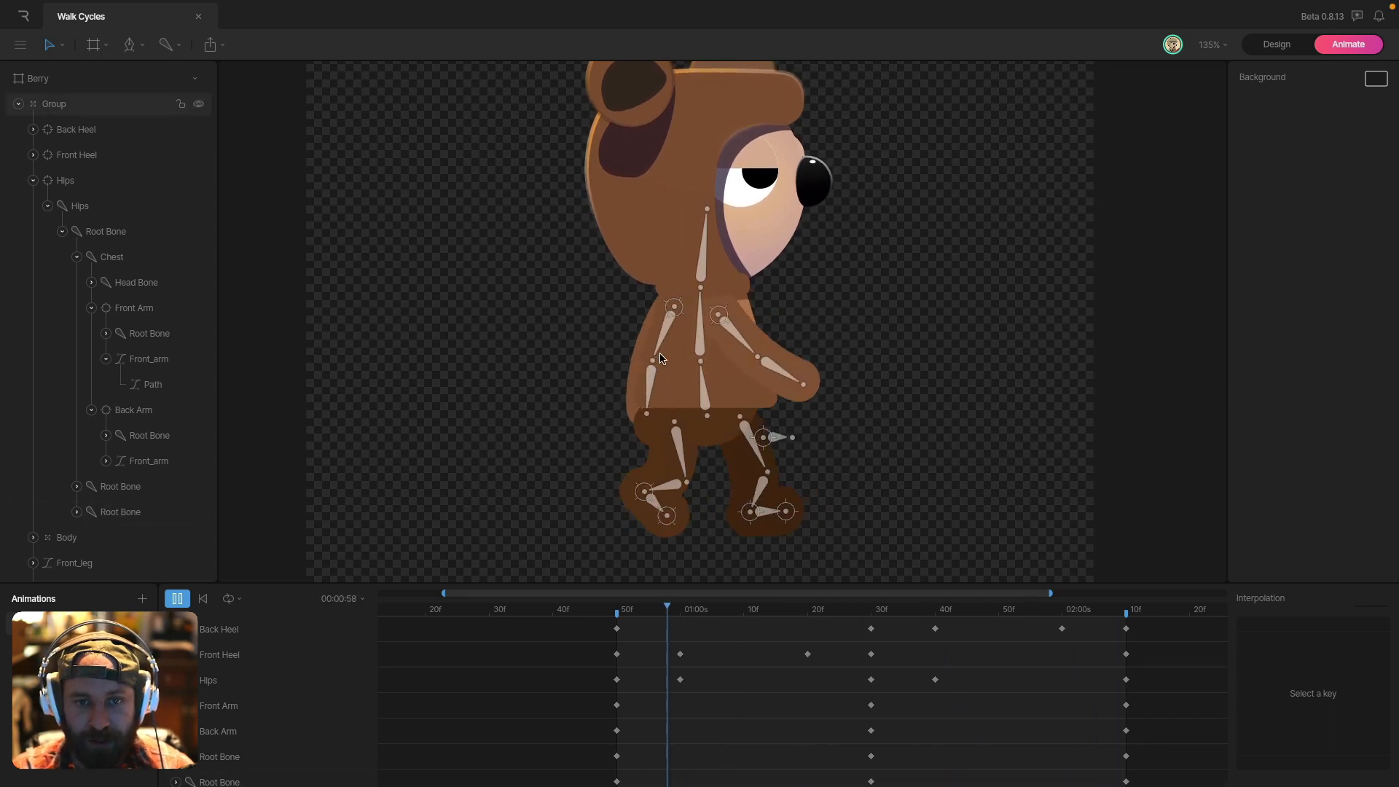
# - Key the Lower Arm Front bone's rotation at -55° at 00:00:50 and -7° at 00:01:30
pyautogui.moveTo(706, 612); pyautogui.dragTo(617, 609)
pyautogui.keyDown('super'); pyautogui.click(785, 367); pyautogui.keyUp('super')
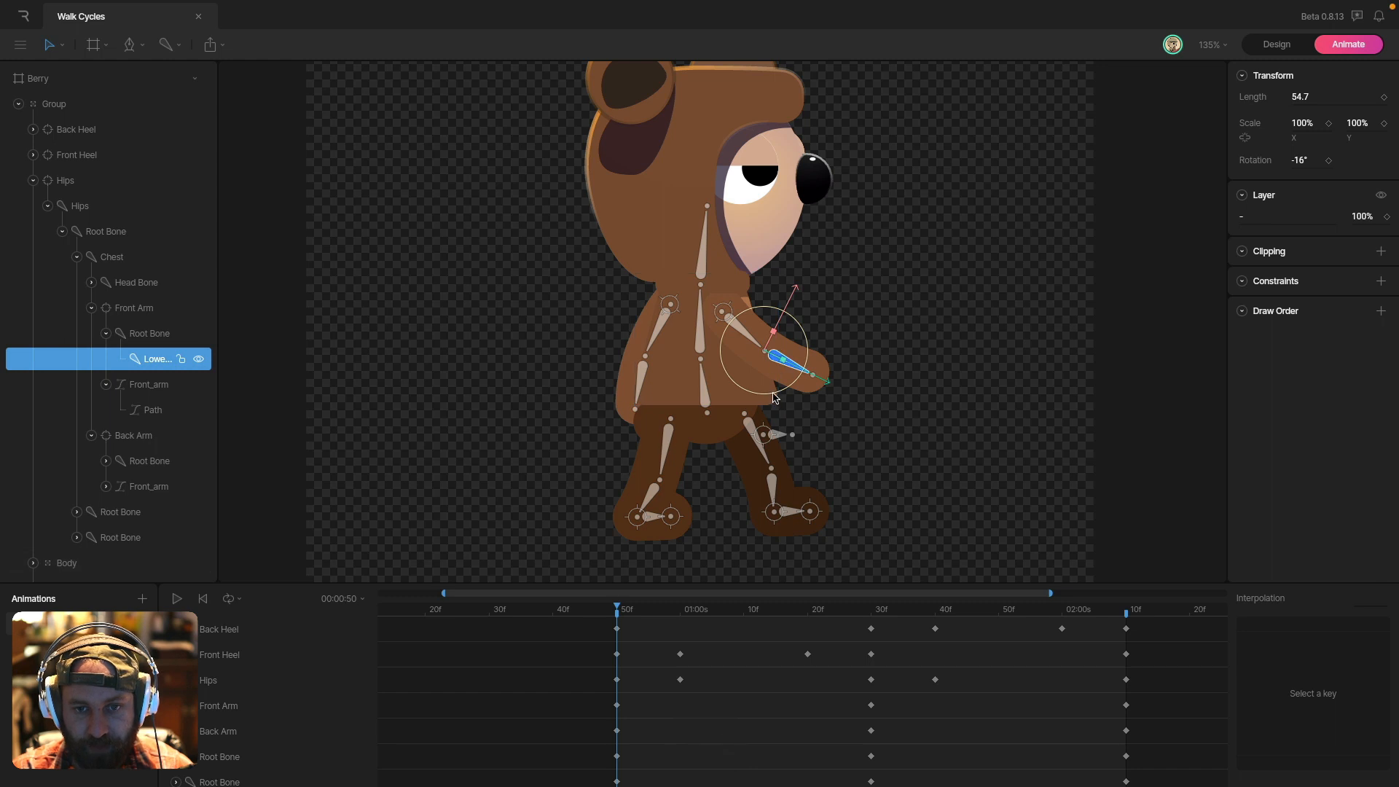
pyautogui.moveTo(784, 390); pyautogui.dragTo(810, 340)
pyautogui.moveTo(635, 615); pyautogui.dragTo(871, 614)
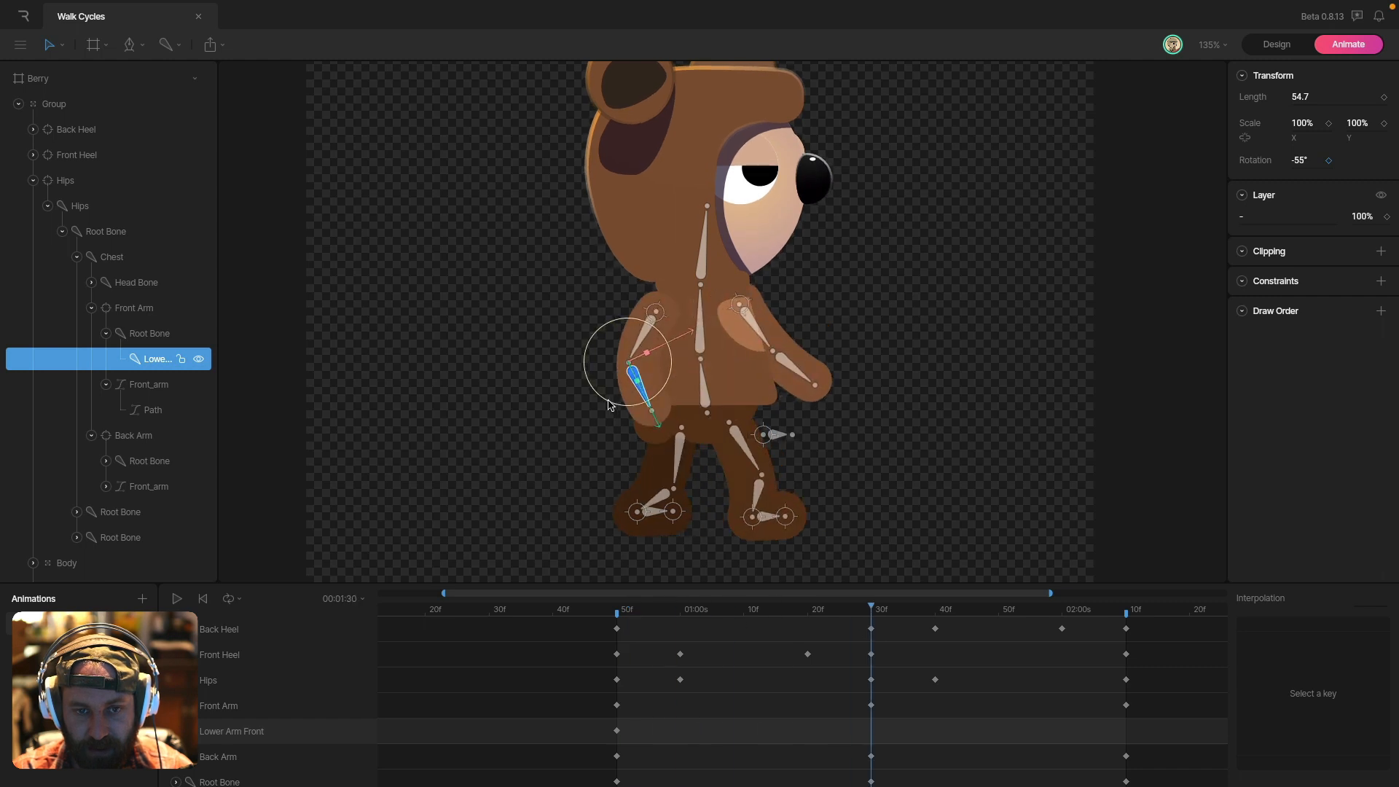
pyautogui.moveTo(610, 403); pyautogui.dragTo(543, 394)
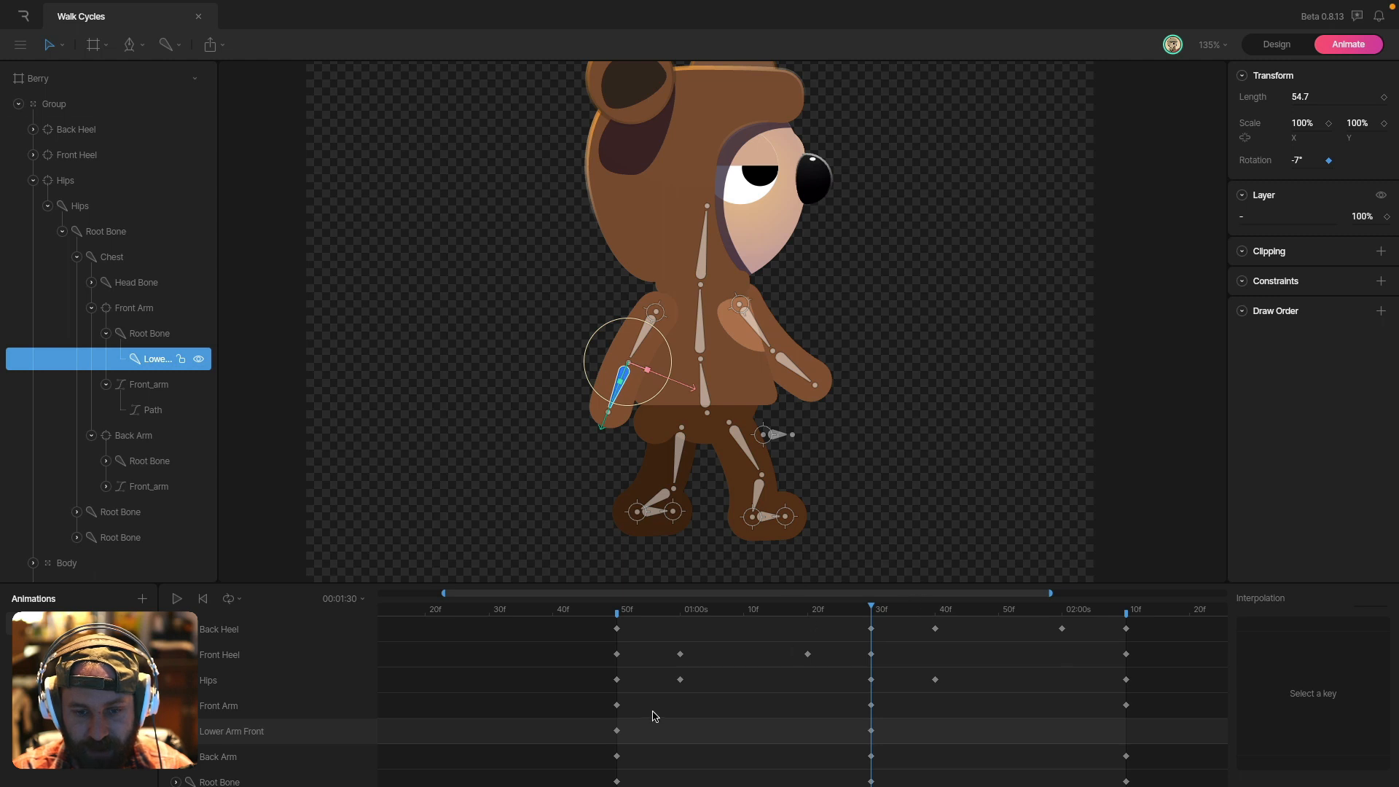
# - Copy the Lower Arm Front rotation key from 00:00:50 to 00:02:10
pyautogui.click(616, 730)
pyautogui.press('super+c')
pyautogui.moveTo(896, 612); pyautogui.dragTo(1129, 608)
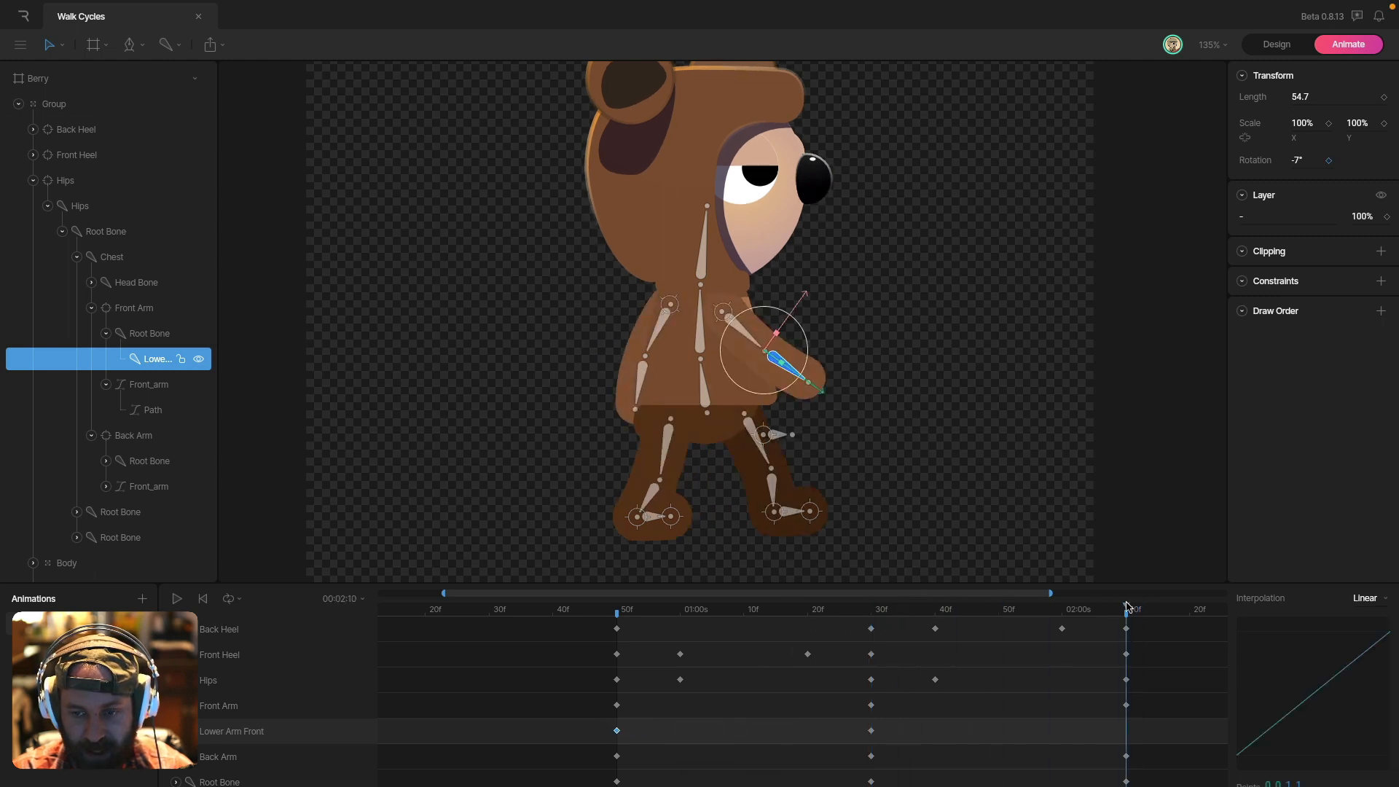
pyautogui.press('super+v')
# - Set all three Lower Arm Front keys to Cubic interpolation, and play the walk to check the front elbow bend
pyautogui.moveTo(1150, 721); pyautogui.dragTo(557, 756)
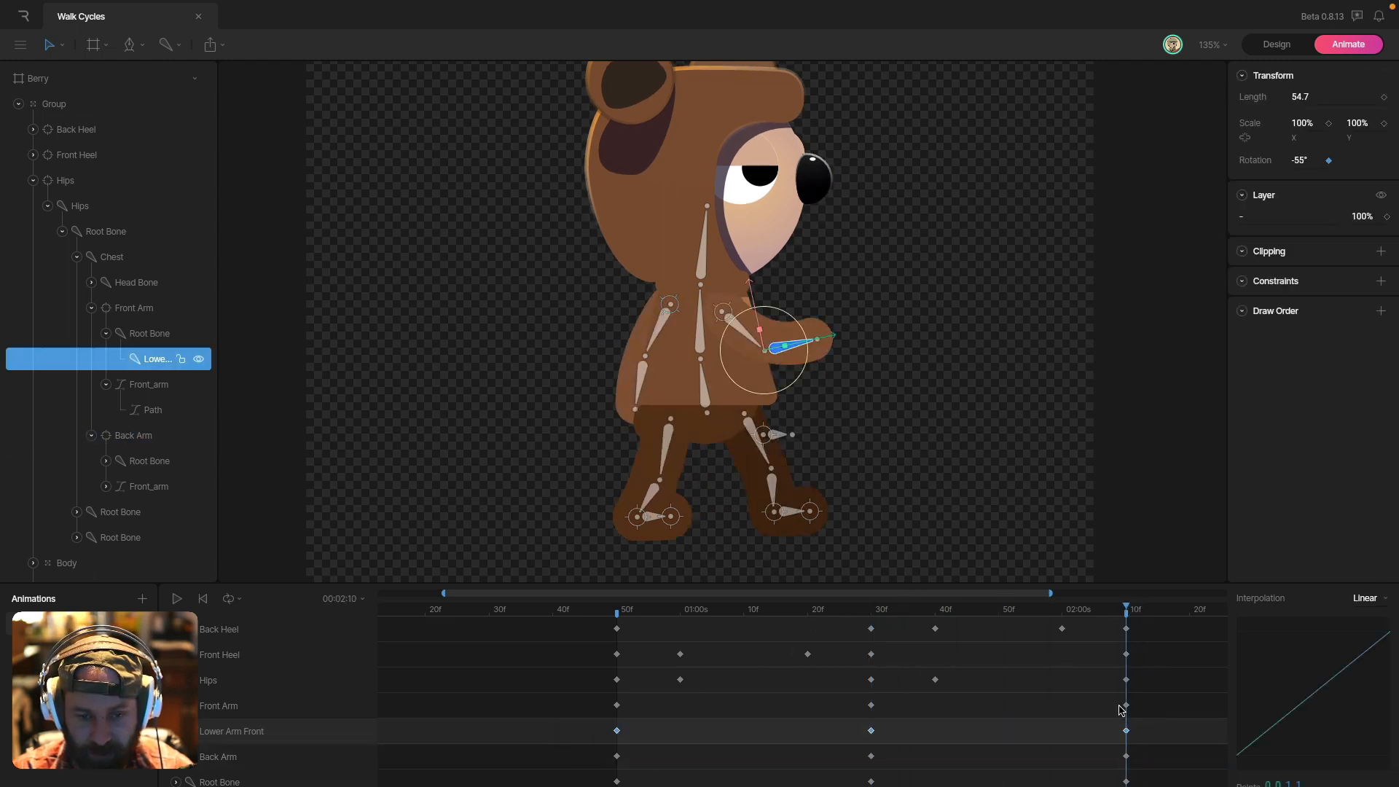
pyautogui.click(1367, 598)
pyautogui.click(1365, 648)
pyautogui.click(1057, 460)
pyautogui.press('space')
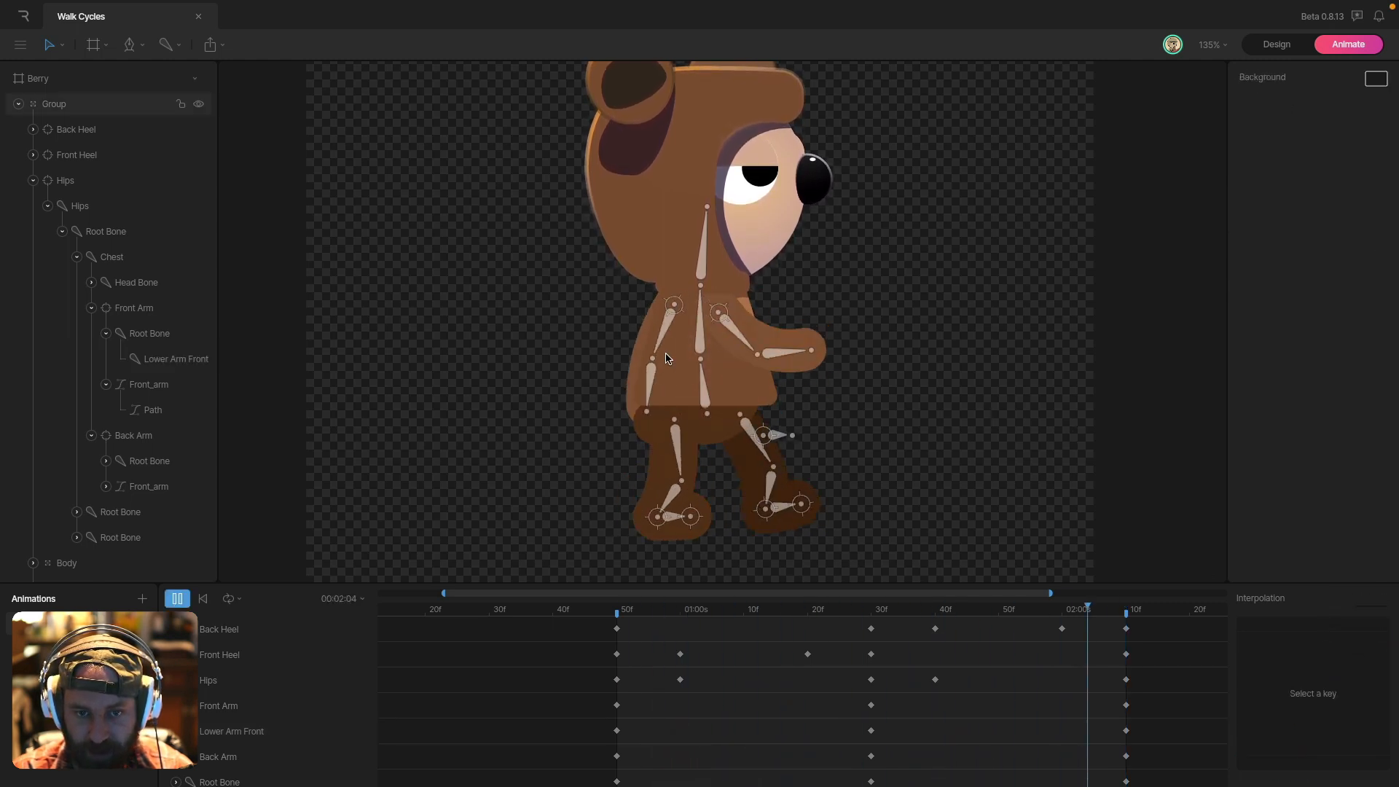
pyautogui.press('space')
# - Key the back arm's lower bone rotation at -7° at 00:00:50 and -59° at 00:01:30
pyautogui.click(646, 385)
pyautogui.click(621, 610)
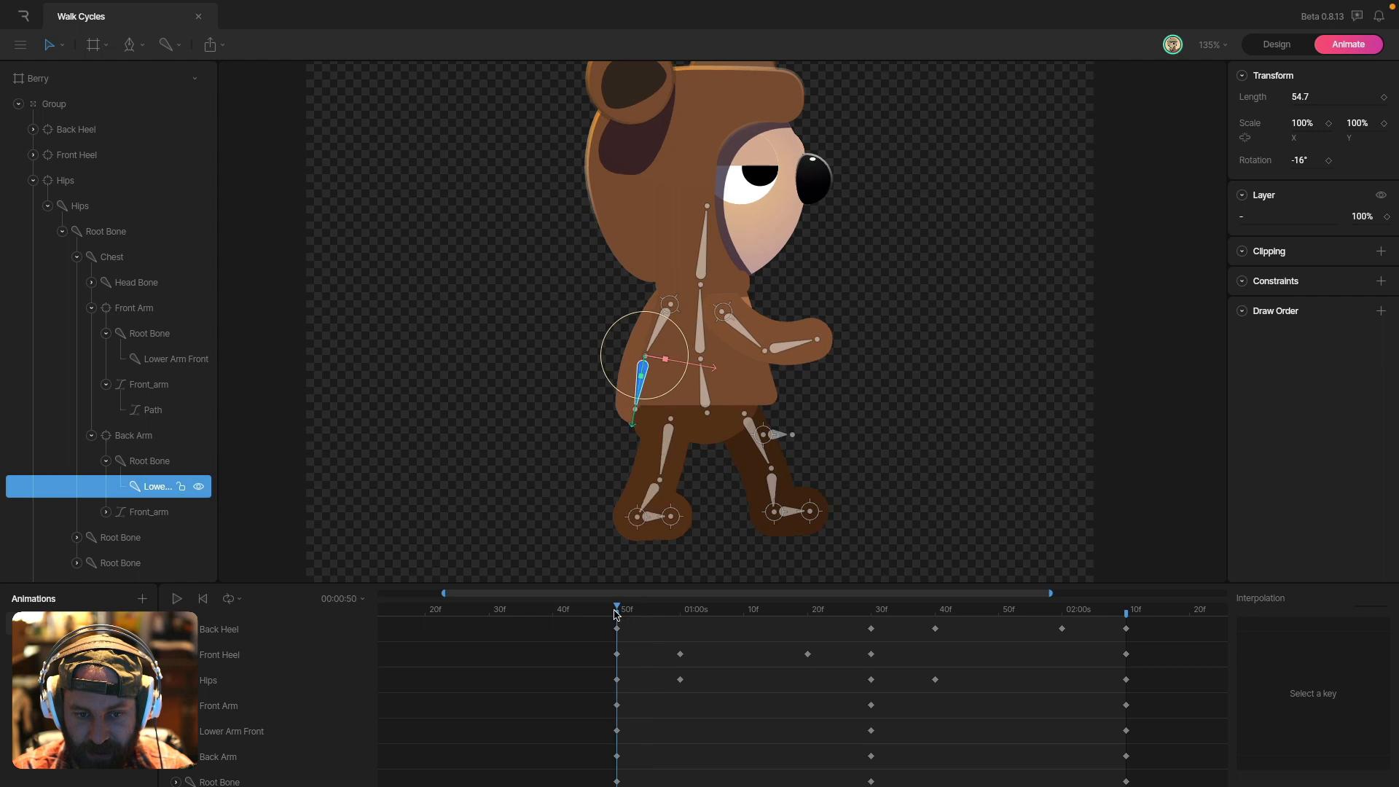
pyautogui.moveTo(660, 396); pyautogui.dragTo(654, 397)
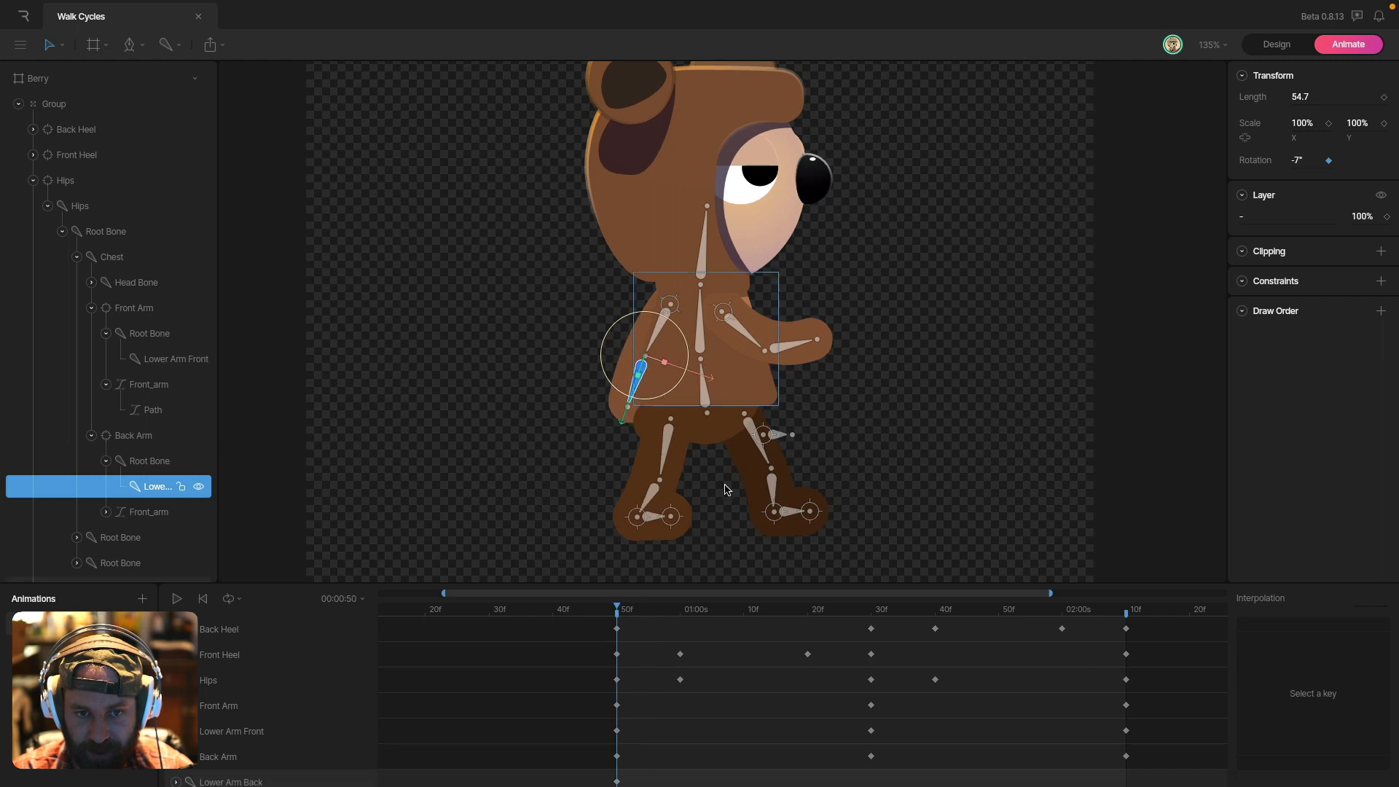
pyautogui.moveTo(744, 610); pyautogui.dragTo(871, 618)
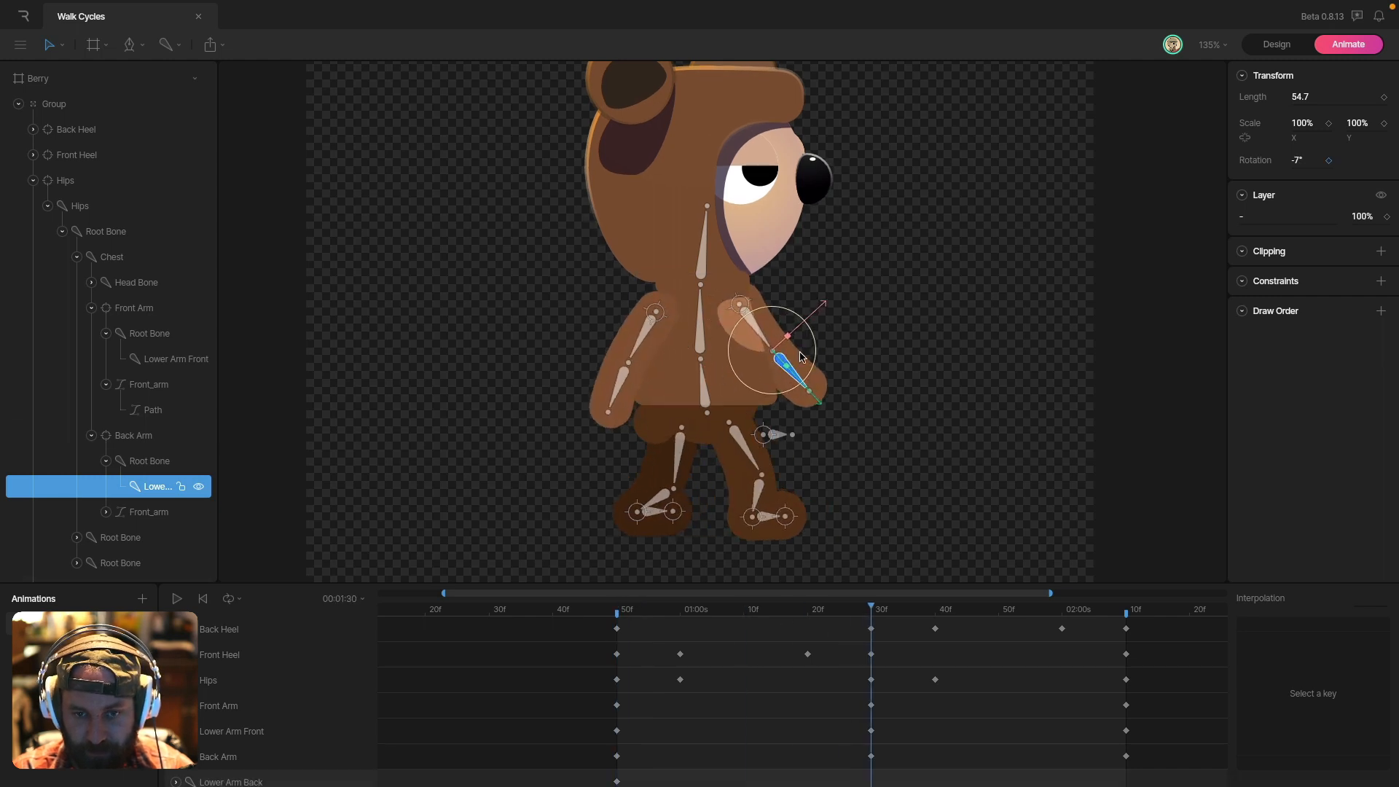
pyautogui.moveTo(777, 394); pyautogui.dragTo(809, 373)
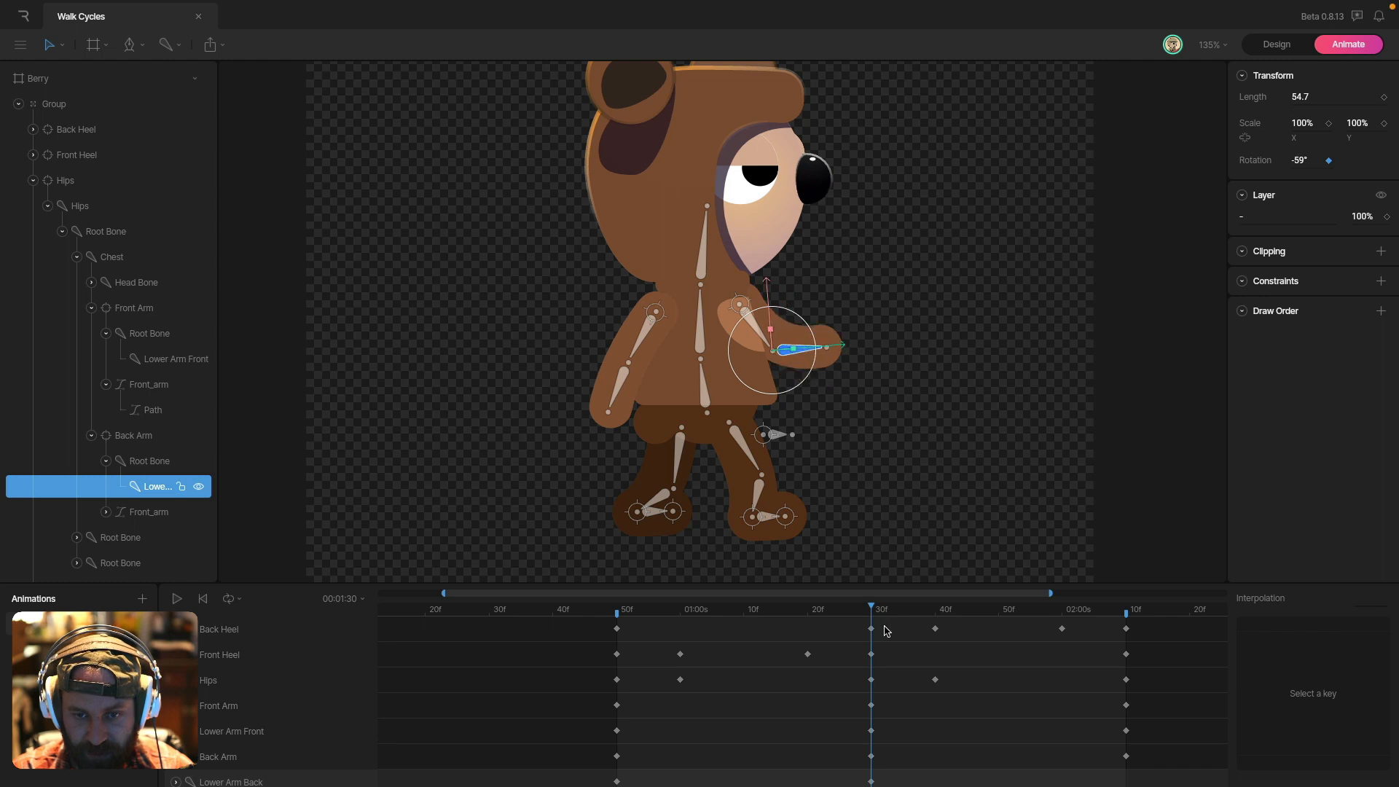
# - Copy the Lower Arm Back rotation key from 00:00:50 to 00:02:10
pyautogui.click(617, 782)
pyautogui.press('super+c')
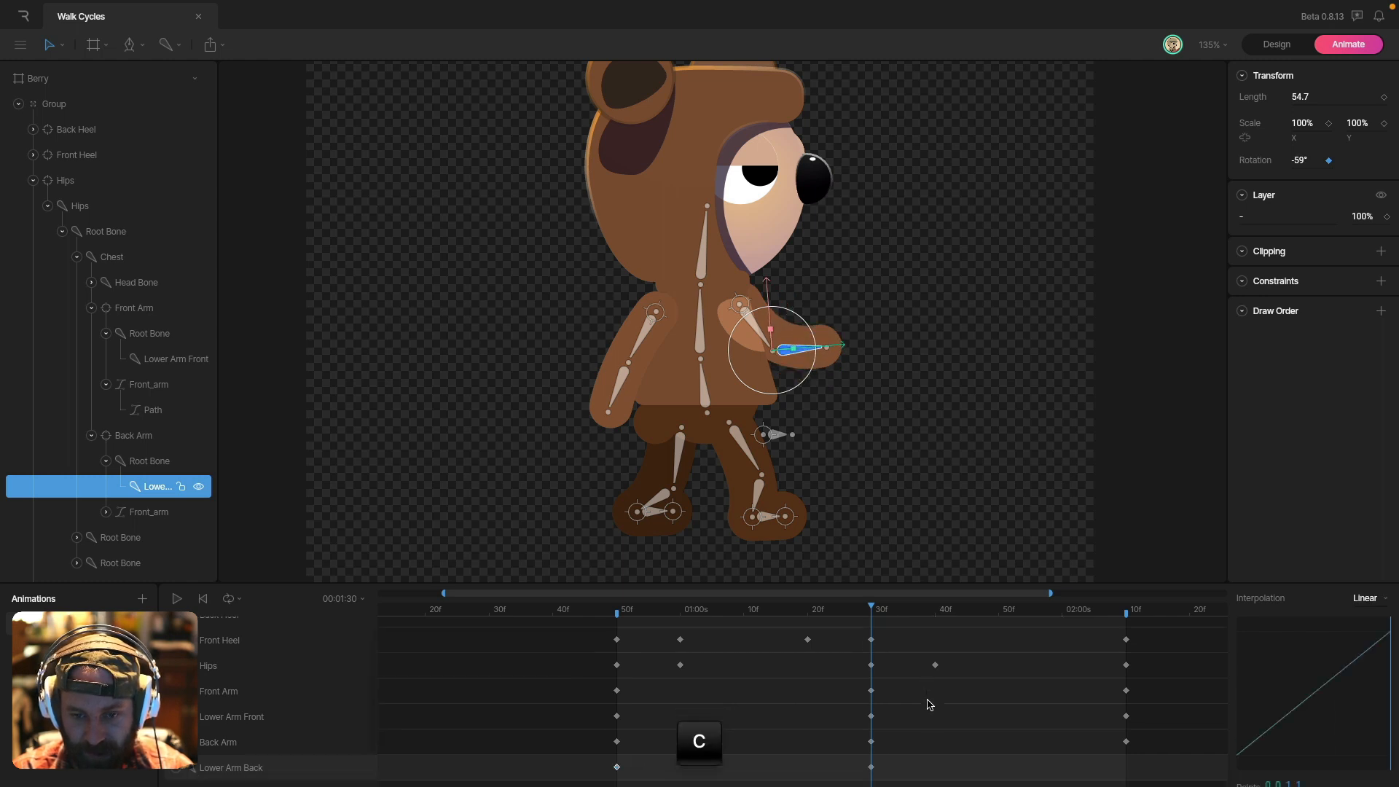
pyautogui.scroll(-1, 944, 625)
pyautogui.click(999, 609)
pyautogui.click(1126, 610)
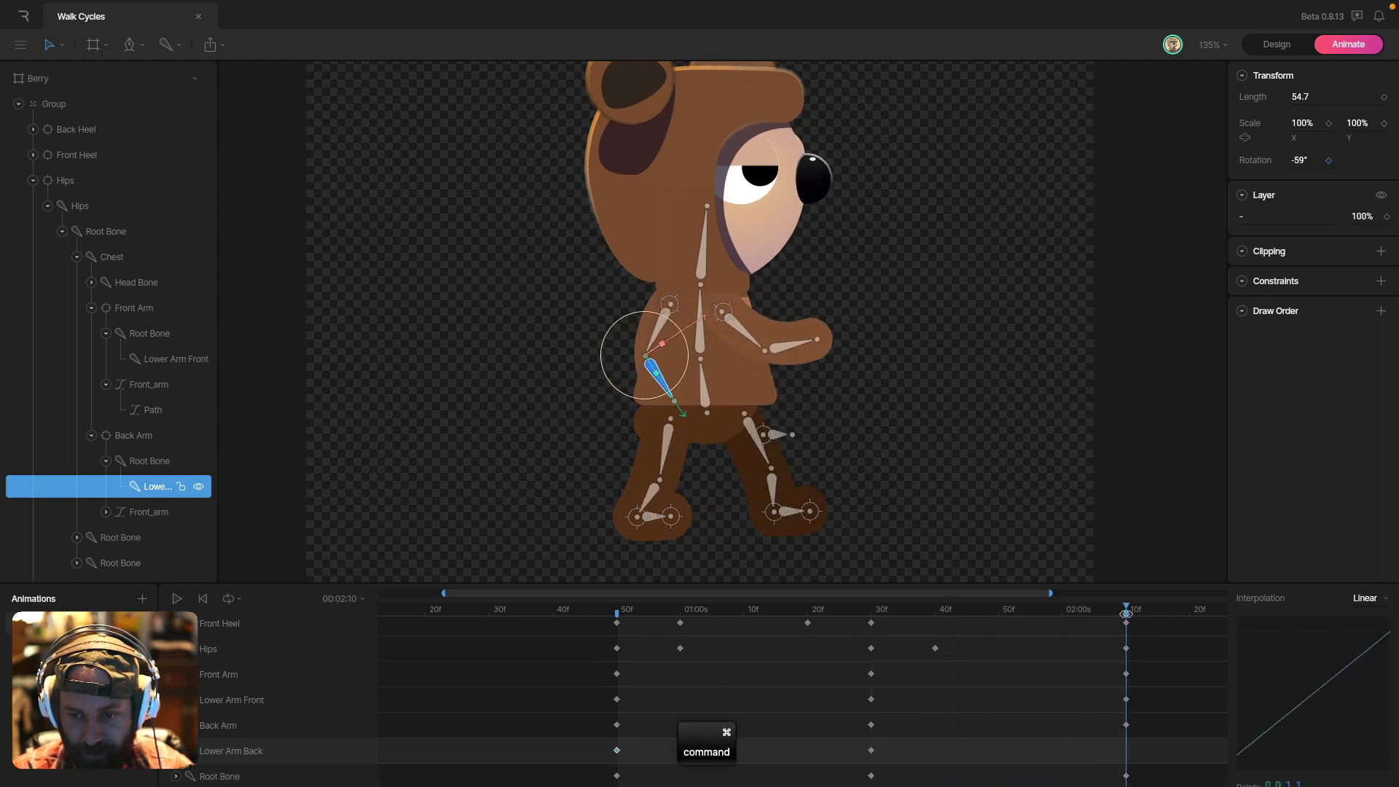
pyautogui.press('super+v')
# - Set all three Lower Arm Back keys to Cubic interpolation, and play the walk to check both arms
pyautogui.moveTo(1142, 748); pyautogui.dragTo(554, 771)
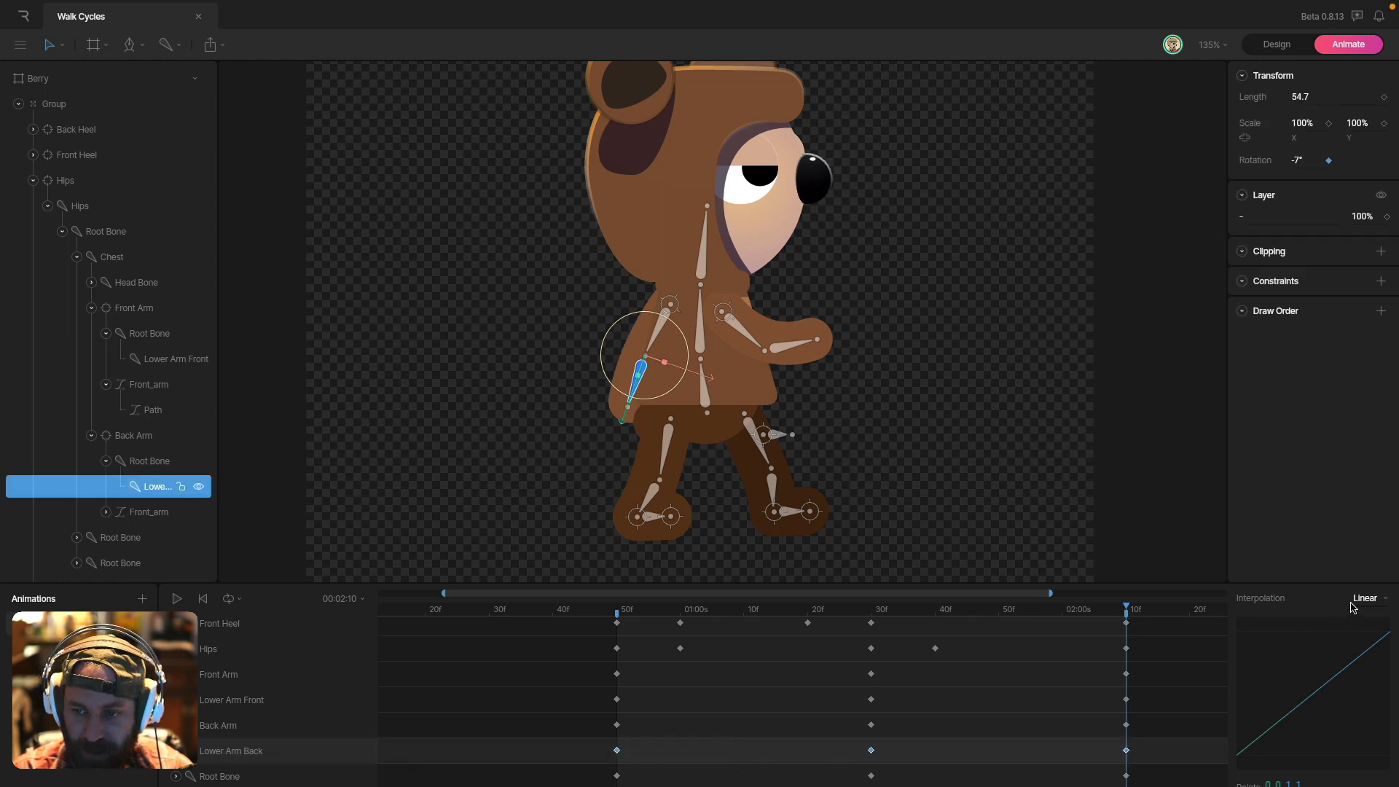
pyautogui.click(1366, 598)
pyautogui.click(1364, 650)
pyautogui.press('space')
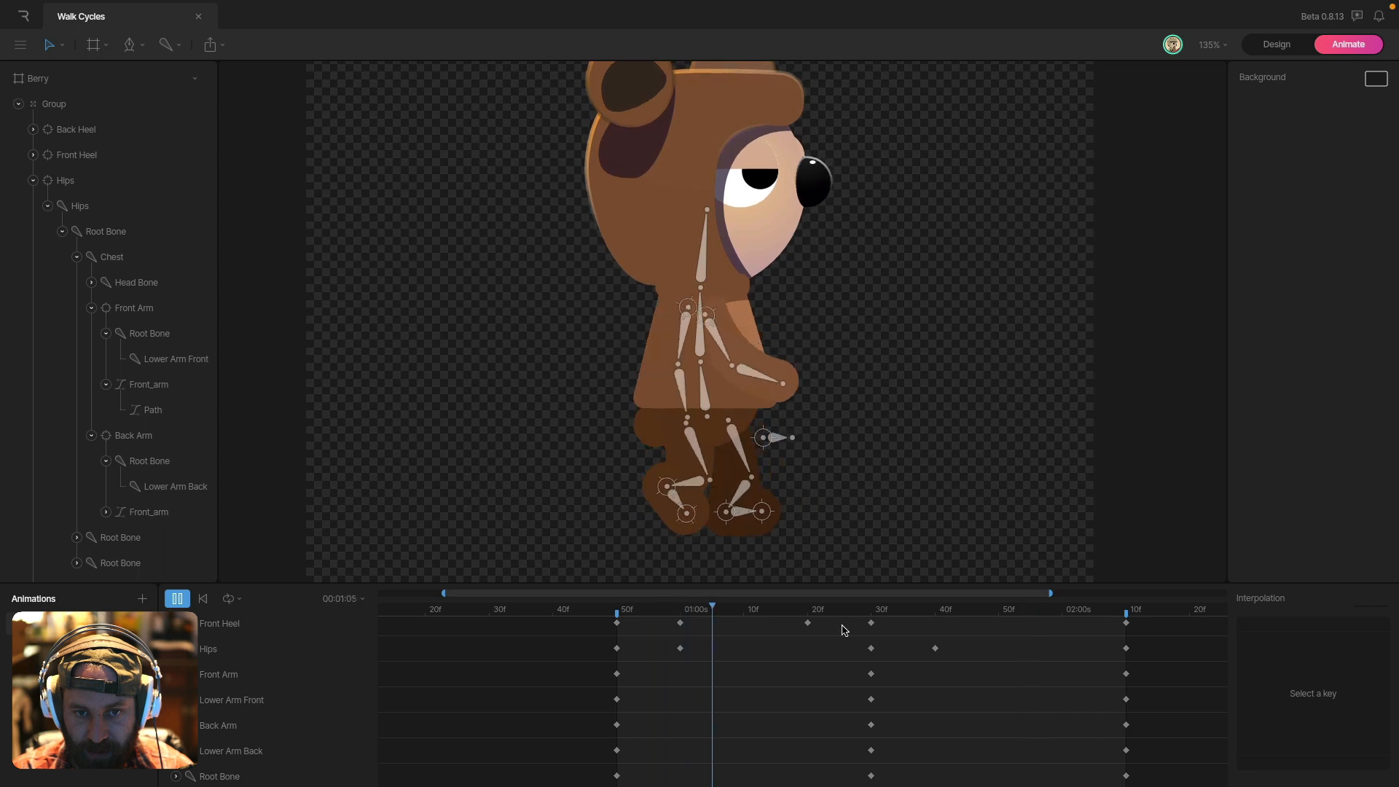
# - Key the current rotation of the Chest and Head Bone at 00:00:50, and move the playhead to 00:01:00
pyautogui.click(619, 612)
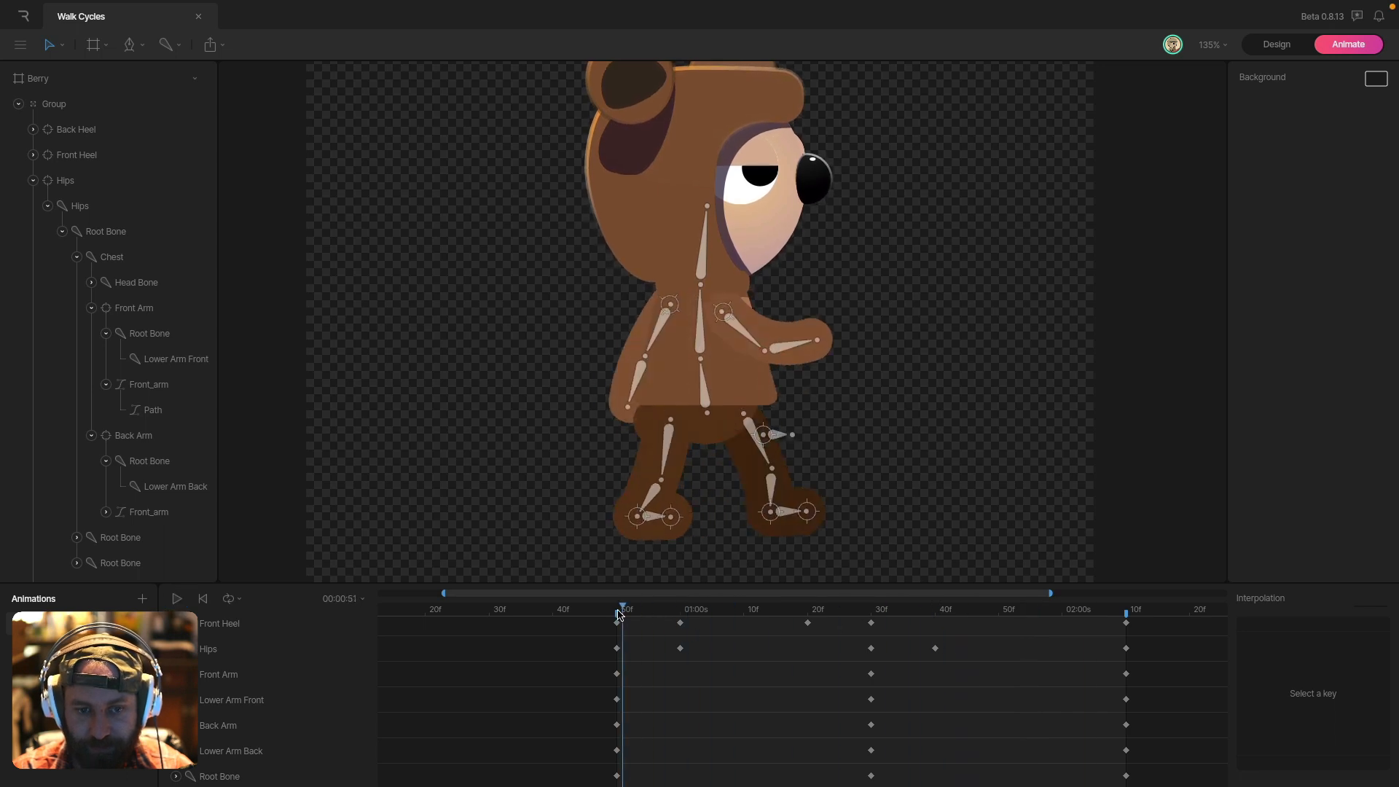
pyautogui.keyDown('super'); pyautogui.click(701, 266); pyautogui.keyUp('super')
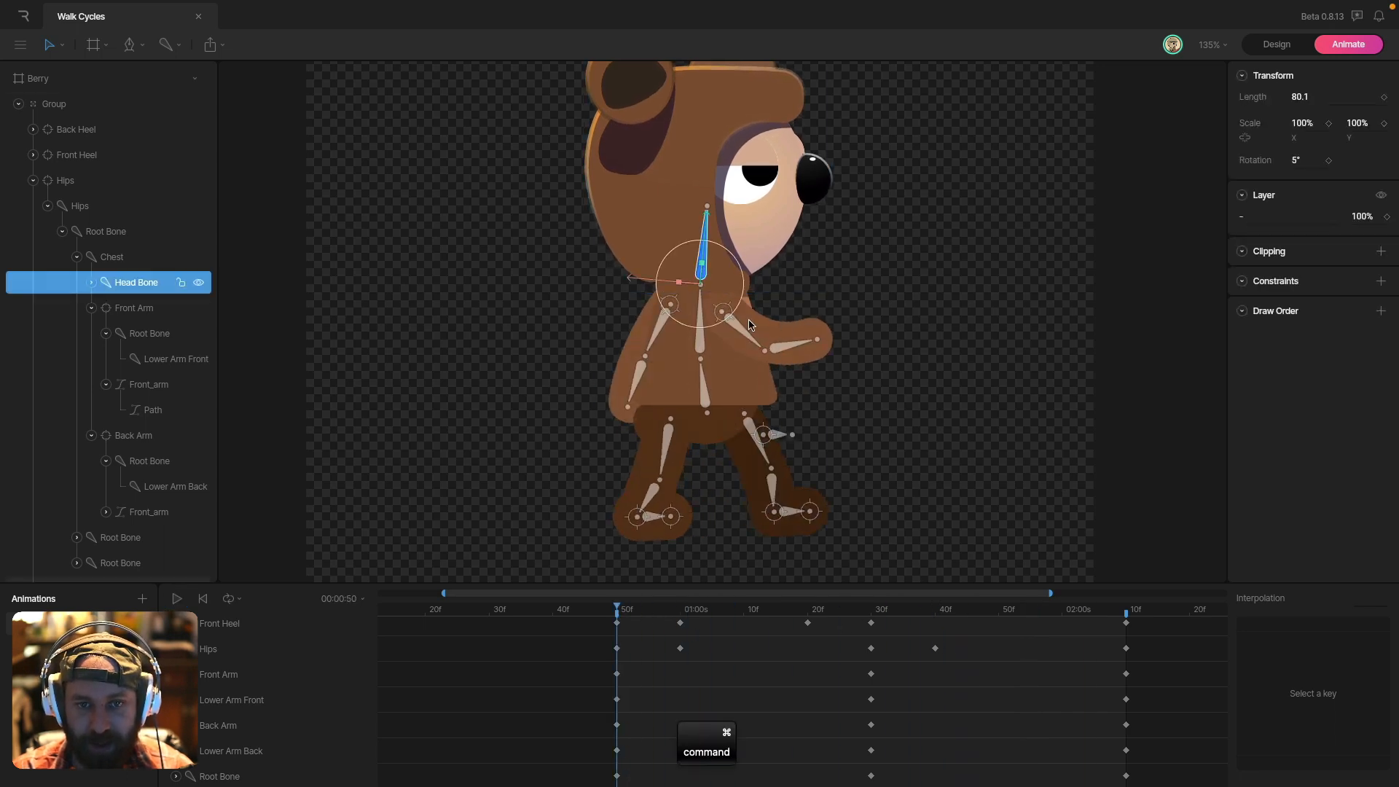
pyautogui.keyDown('shift'); pyautogui.click(699, 318); pyautogui.keyUp('shift')
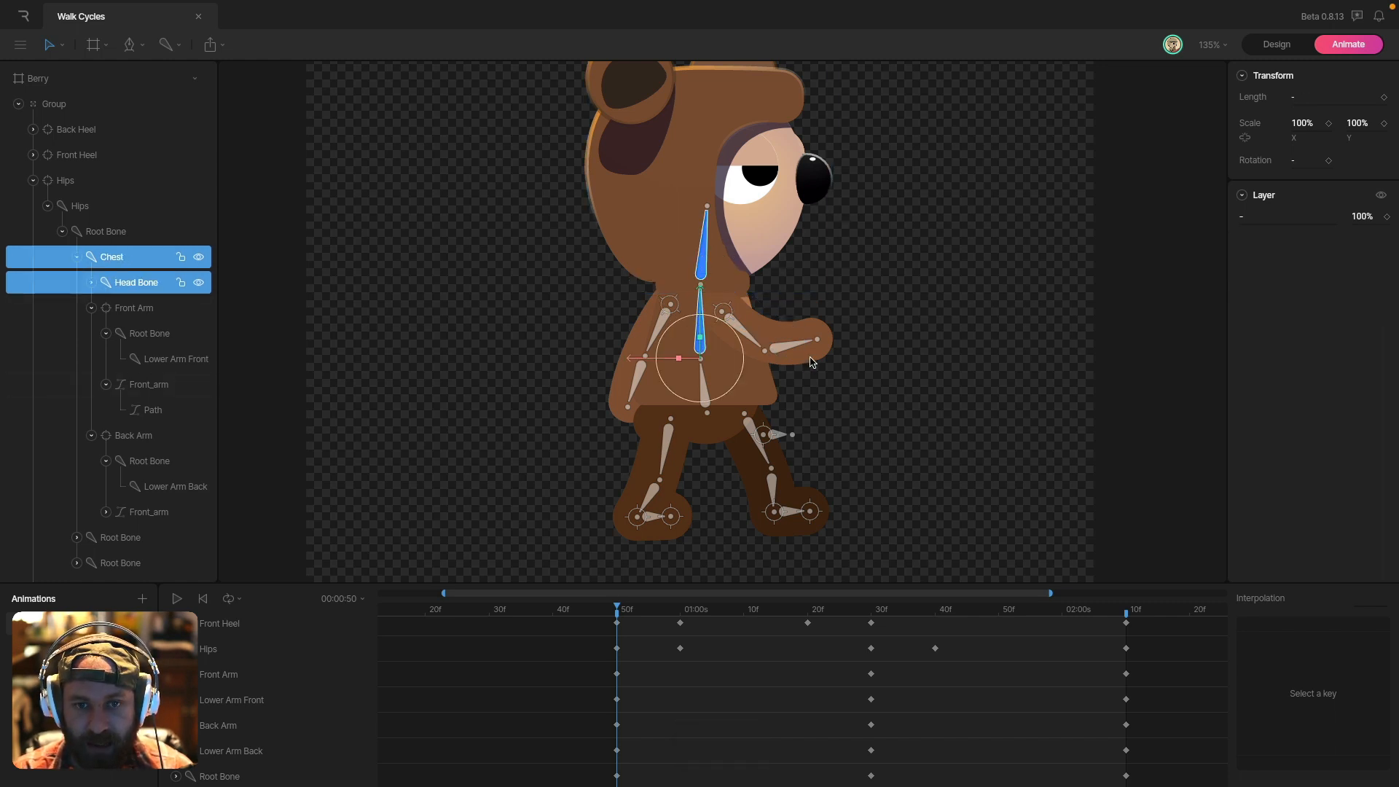
pyautogui.click(1330, 162)
pyautogui.moveTo(644, 616); pyautogui.dragTo(683, 621)
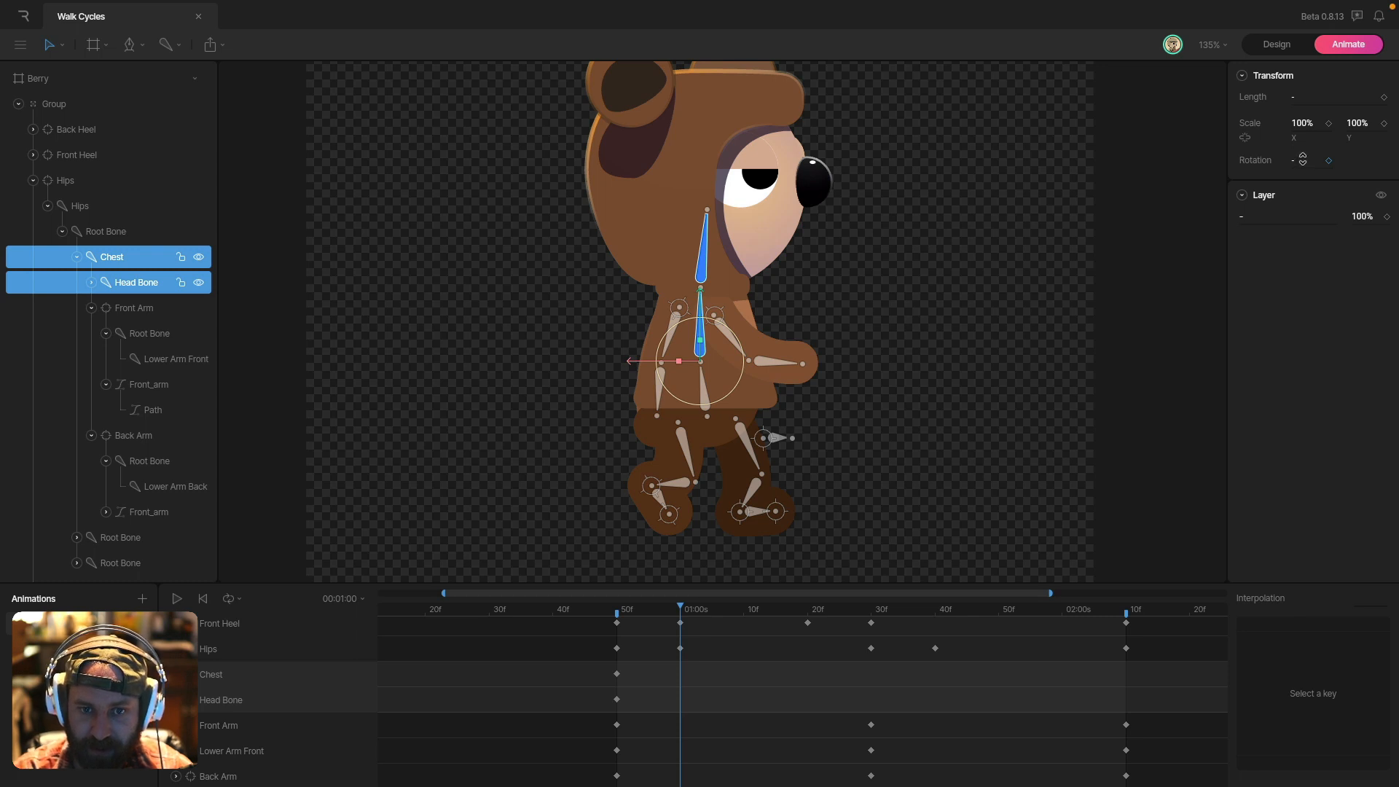
# - Rotate the Chest and Head Bone slightly forward at 00:01:00, and copy their 00:00:50 keys to 00:01:30
pyautogui.moveTo(1303, 158); pyautogui.dragTo(1303, 158)
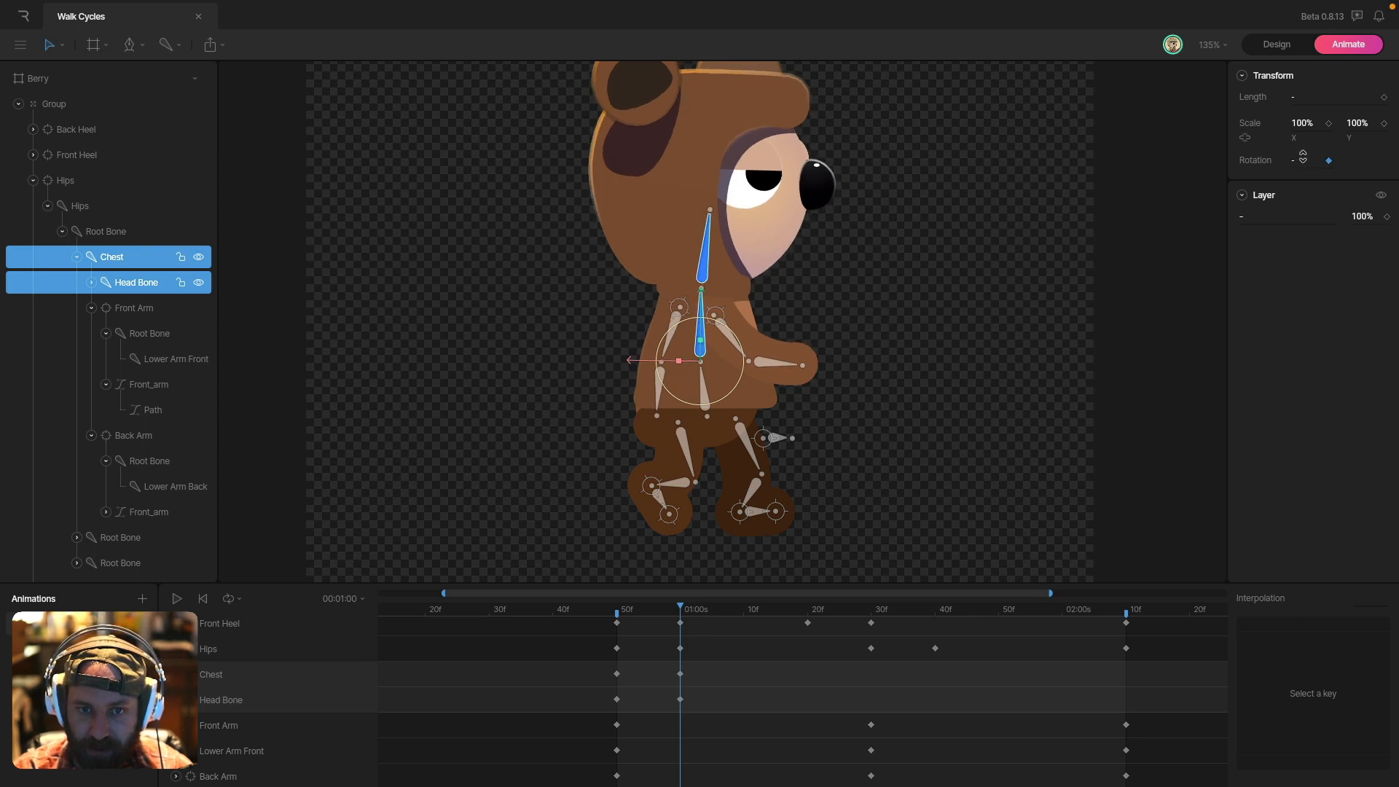
pyautogui.moveTo(682, 613); pyautogui.dragTo(874, 627)
pyautogui.moveTo(645, 665); pyautogui.dragTo(614, 703)
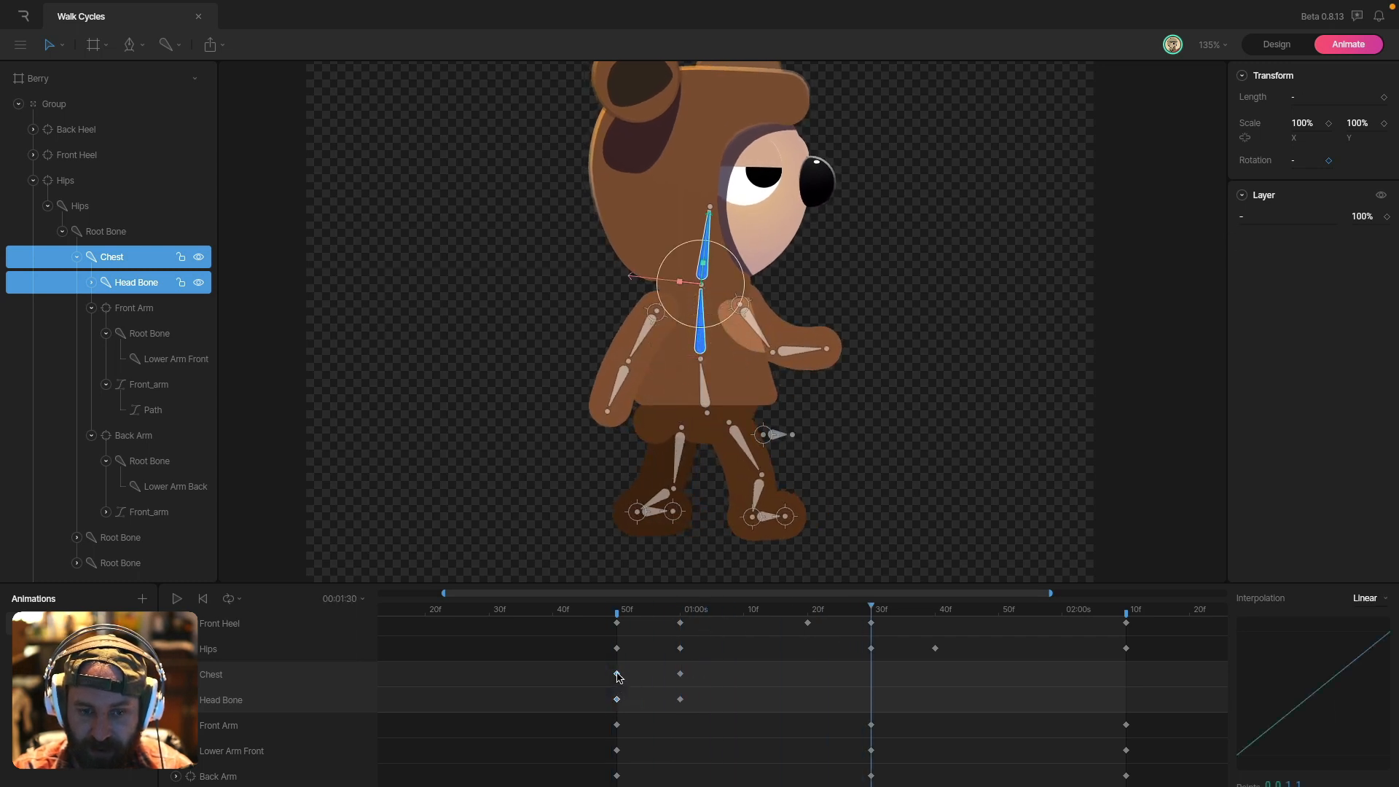
pyautogui.press('super+c')
pyautogui.press('super+v')
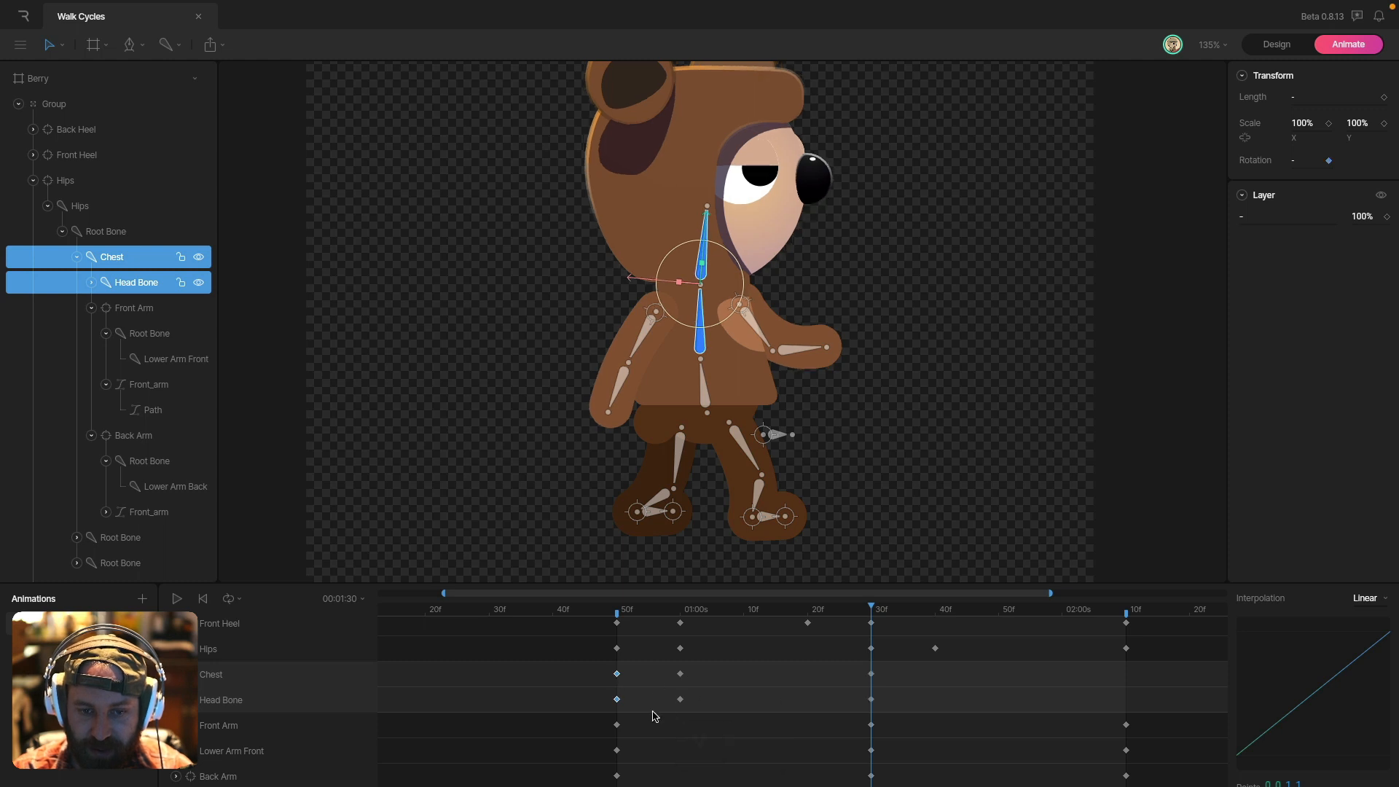
# - Set the Chest and Head Bone keys at 00:00:50, 00:01:00 and 00:01:30 to Cubic interpolation
pyautogui.scroll(1, 663, 704)
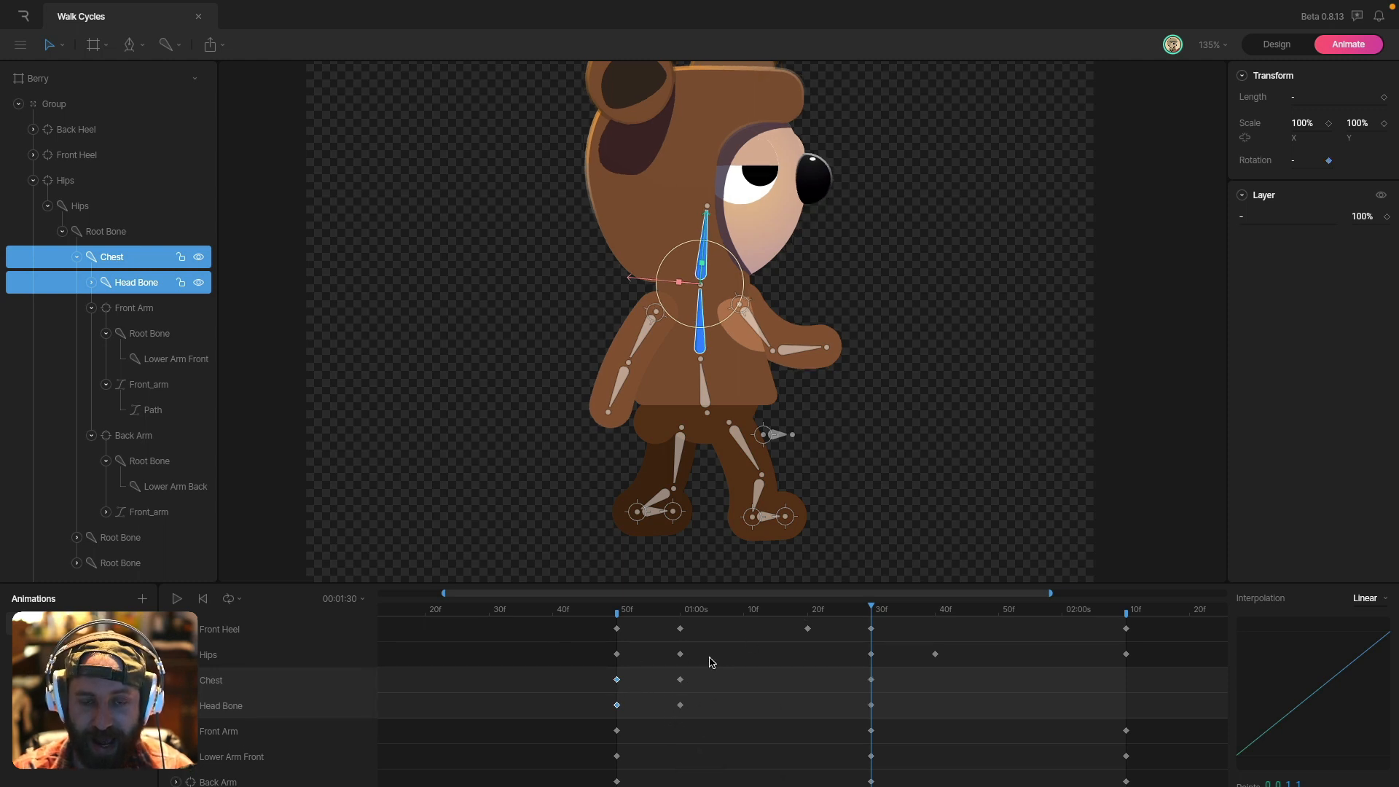
pyautogui.moveTo(595, 668); pyautogui.dragTo(916, 723)
pyautogui.click(1366, 599)
pyautogui.click(1366, 650)
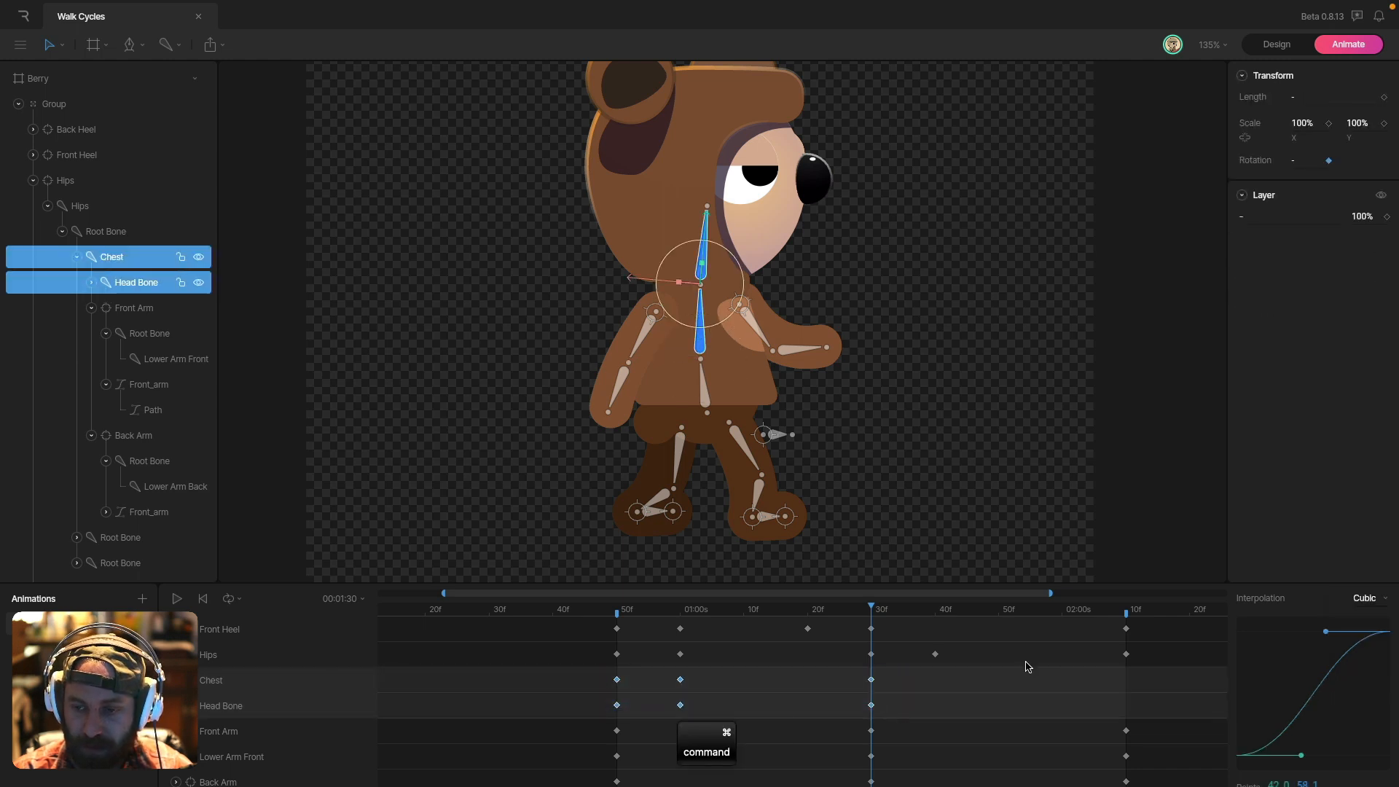
# - Copy the Chest and Head Bone keys so the forward tilt repeats at 00:01:40 and the starting pose at 00:02:10
pyautogui.press('super+c')
pyautogui.click(943, 613)
pyautogui.press('super+v')
# - Play the full walk loop with the bones hidden, and stop it with the playhead at 00:00:50
pyautogui.press('space')
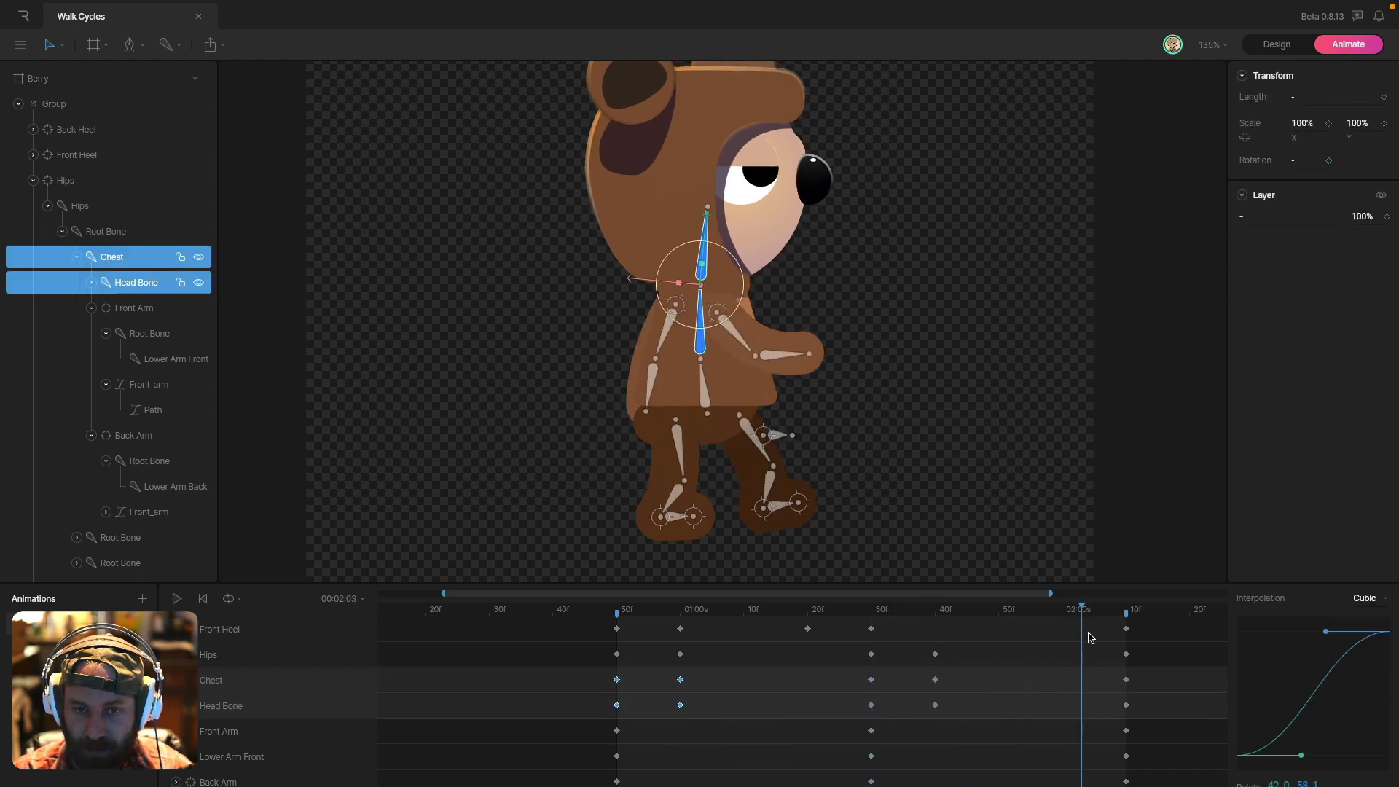
pyautogui.click(1043, 491)
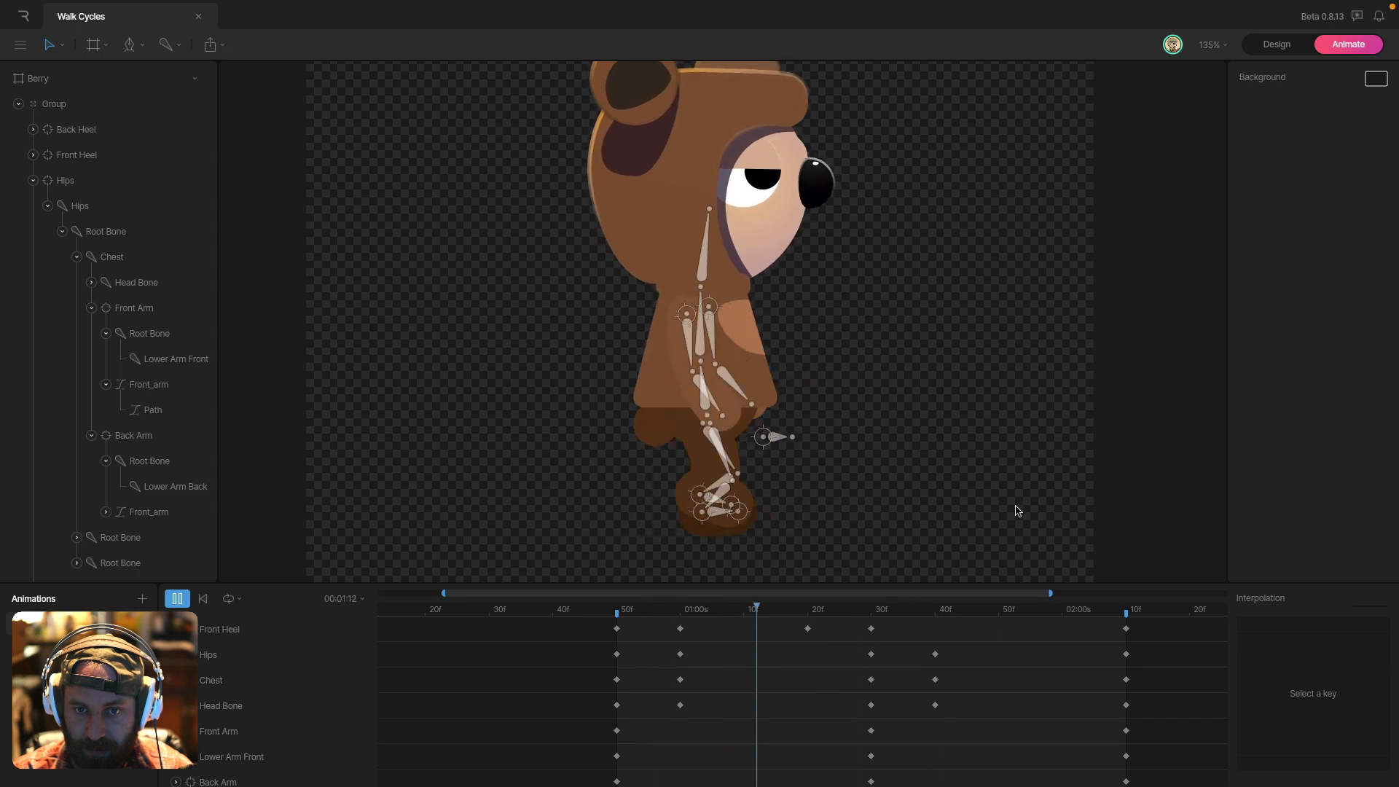
pyautogui.scroll(-3, 901, 472)
pyautogui.hscroll(1, 895, 460)
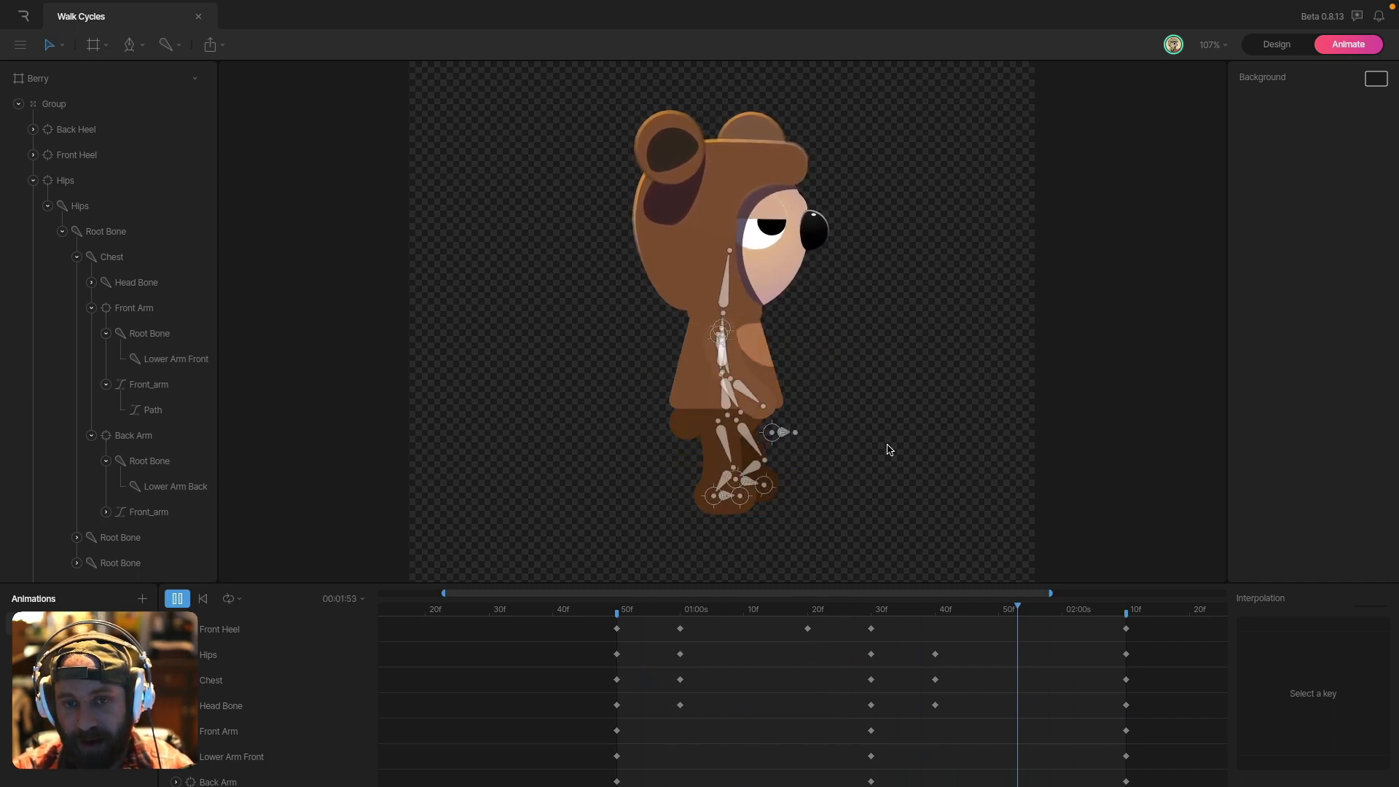
pyautogui.click(1213, 45)
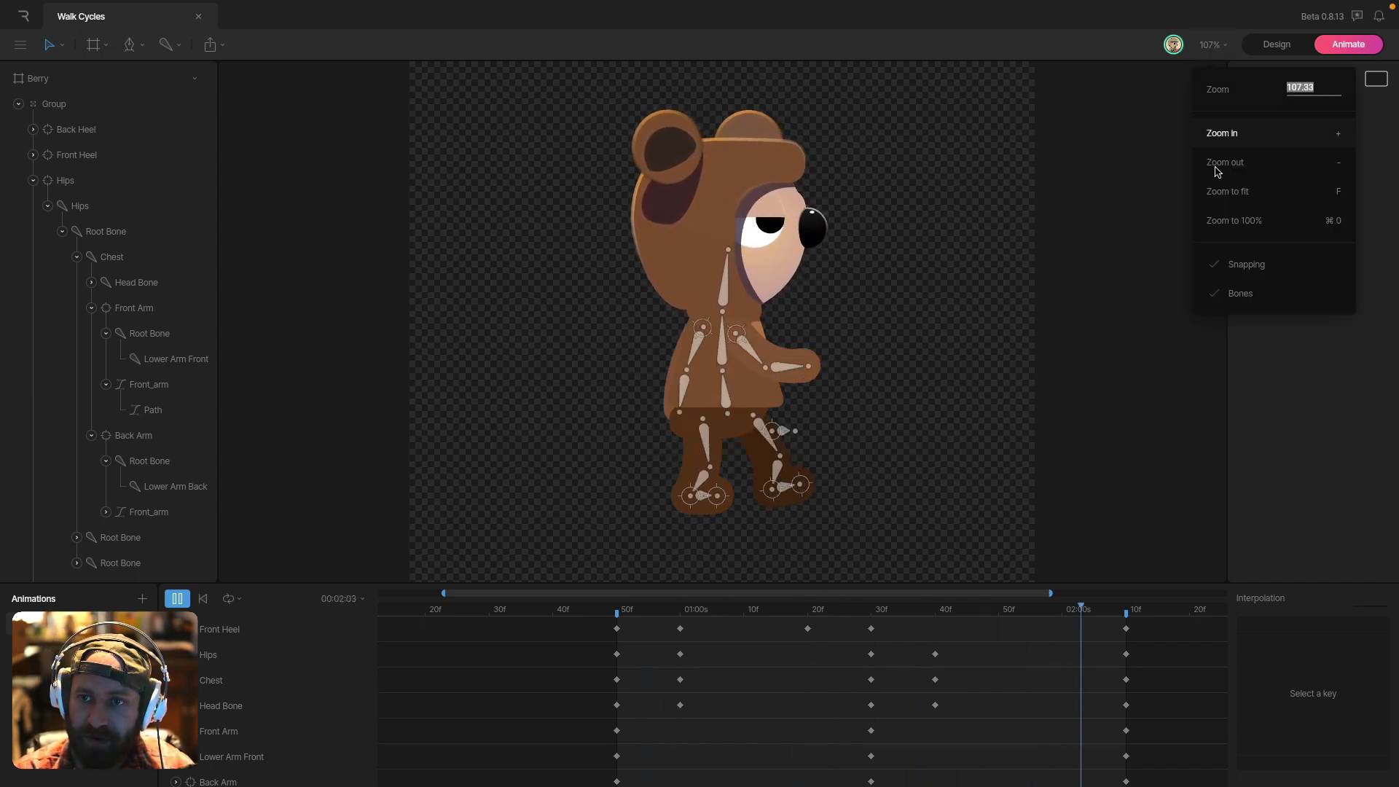
pyautogui.click(1239, 293)
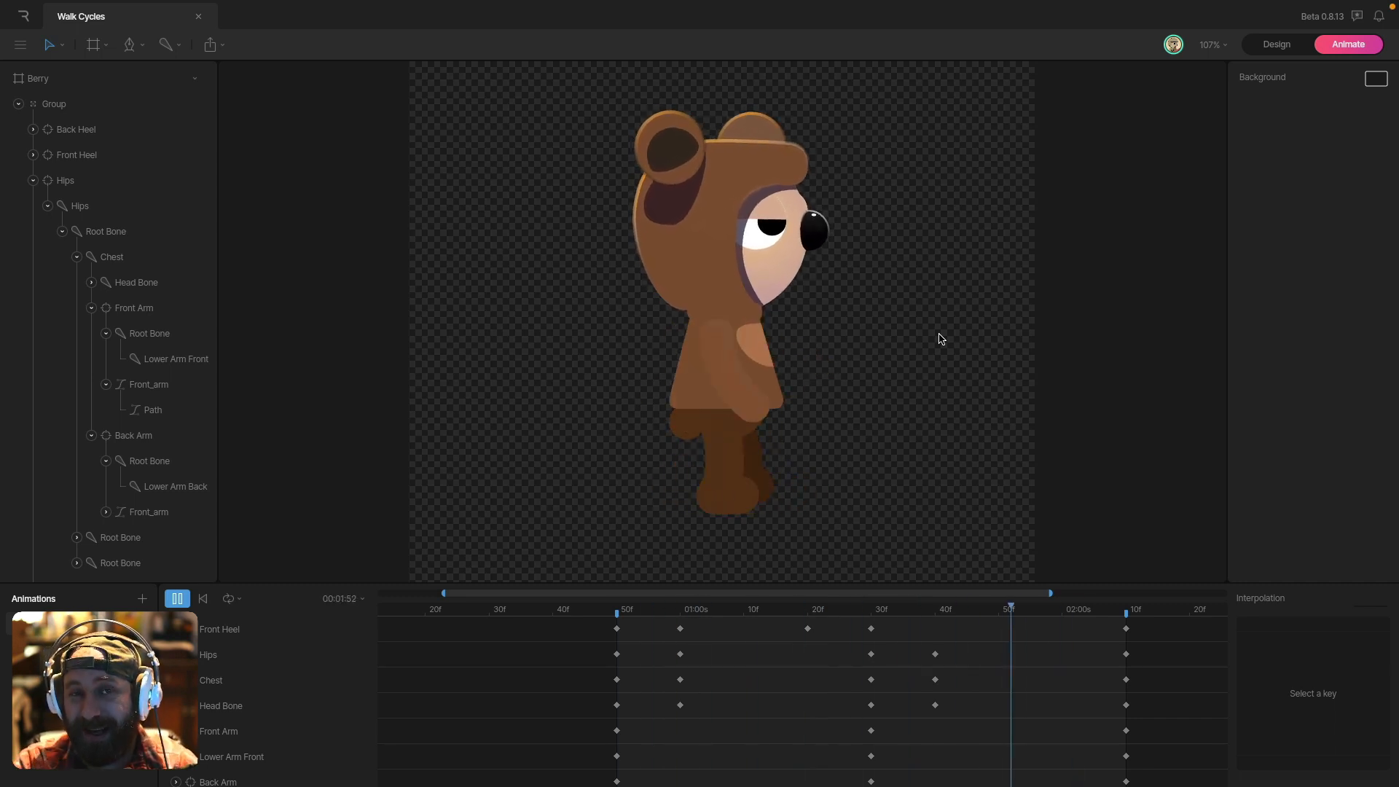
pyautogui.click(629, 611)
pyautogui.moveTo(629, 618); pyautogui.dragTo(616, 618)
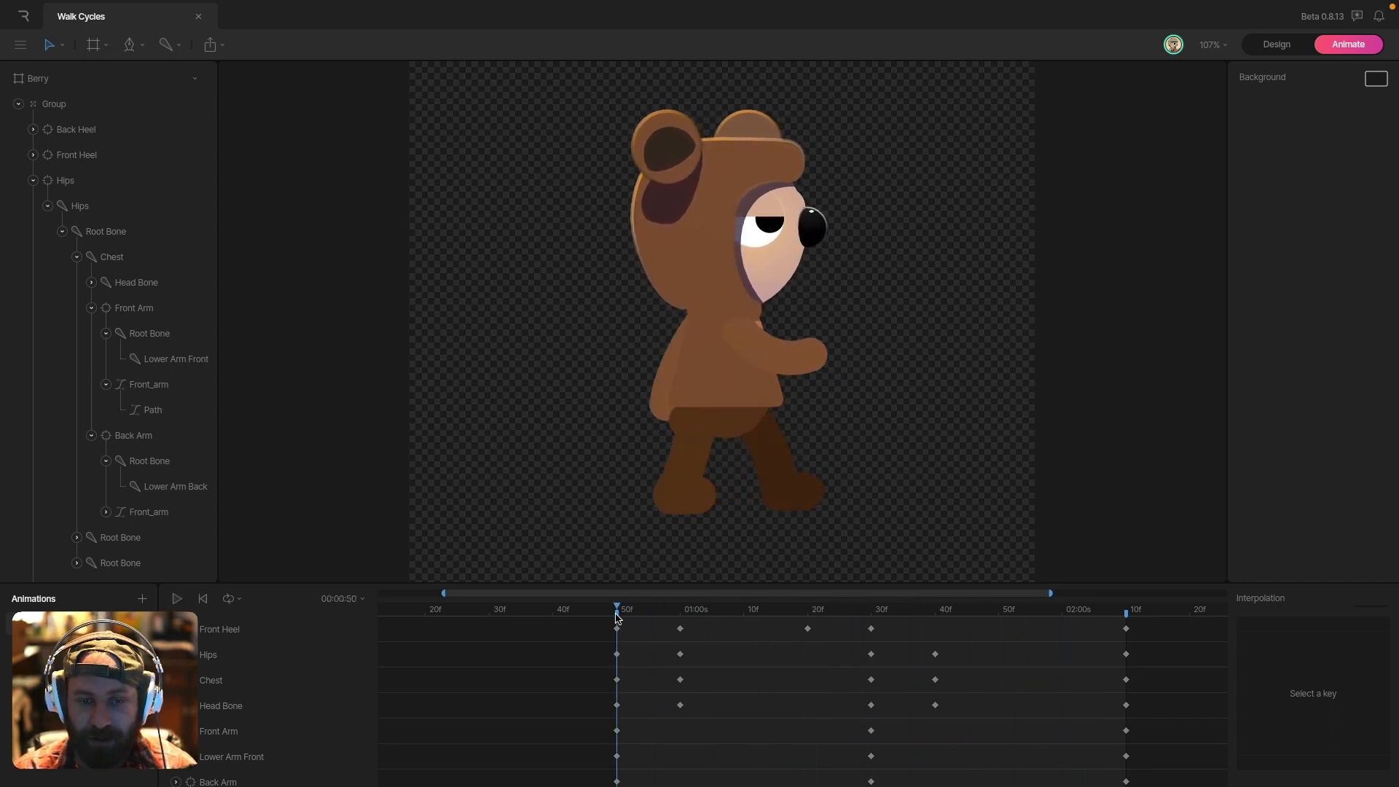
# - Show the bones again and scrub from 00:00:50 to 00:01:30 to compare the two stride poses
pyautogui.click(1211, 44)
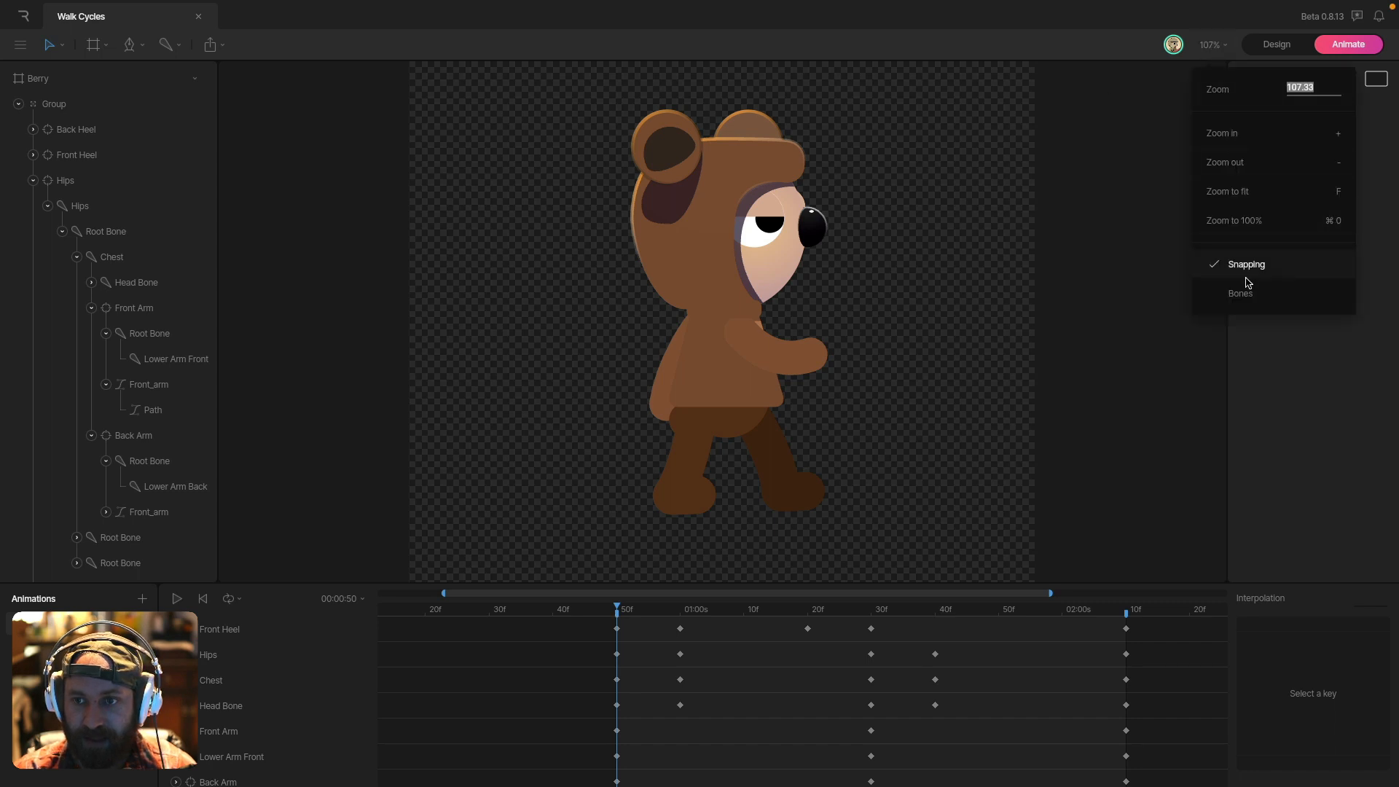
pyautogui.click(1241, 292)
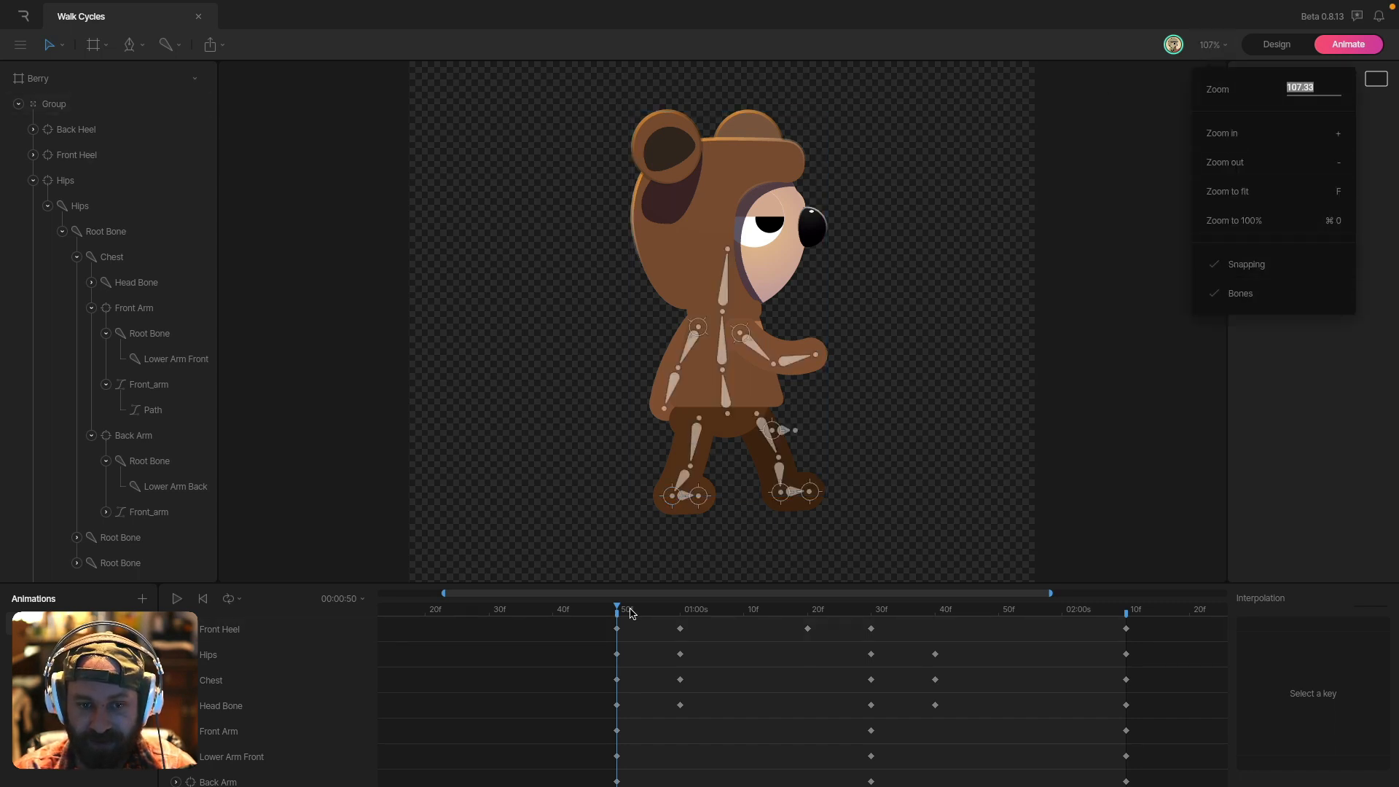
pyautogui.moveTo(631, 616); pyautogui.dragTo(871, 611)
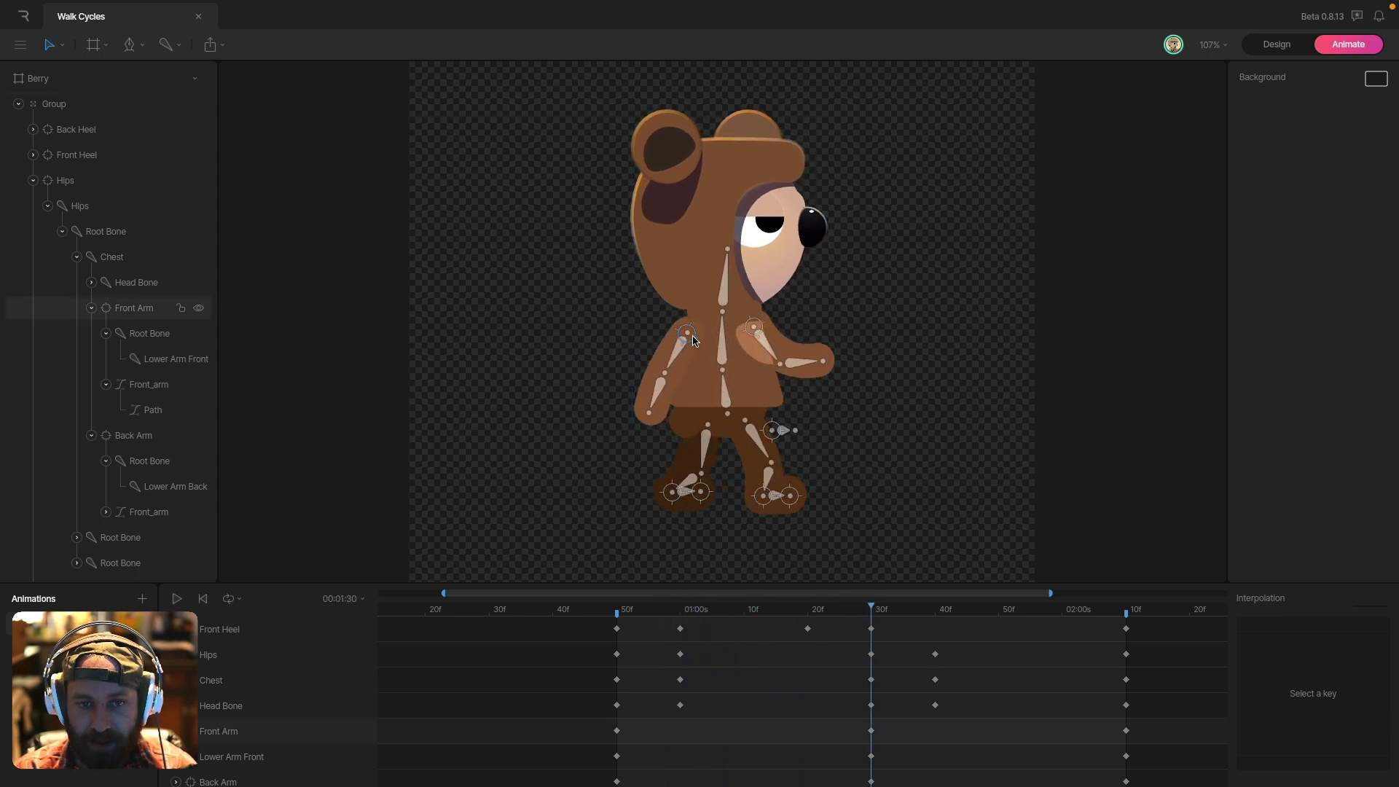
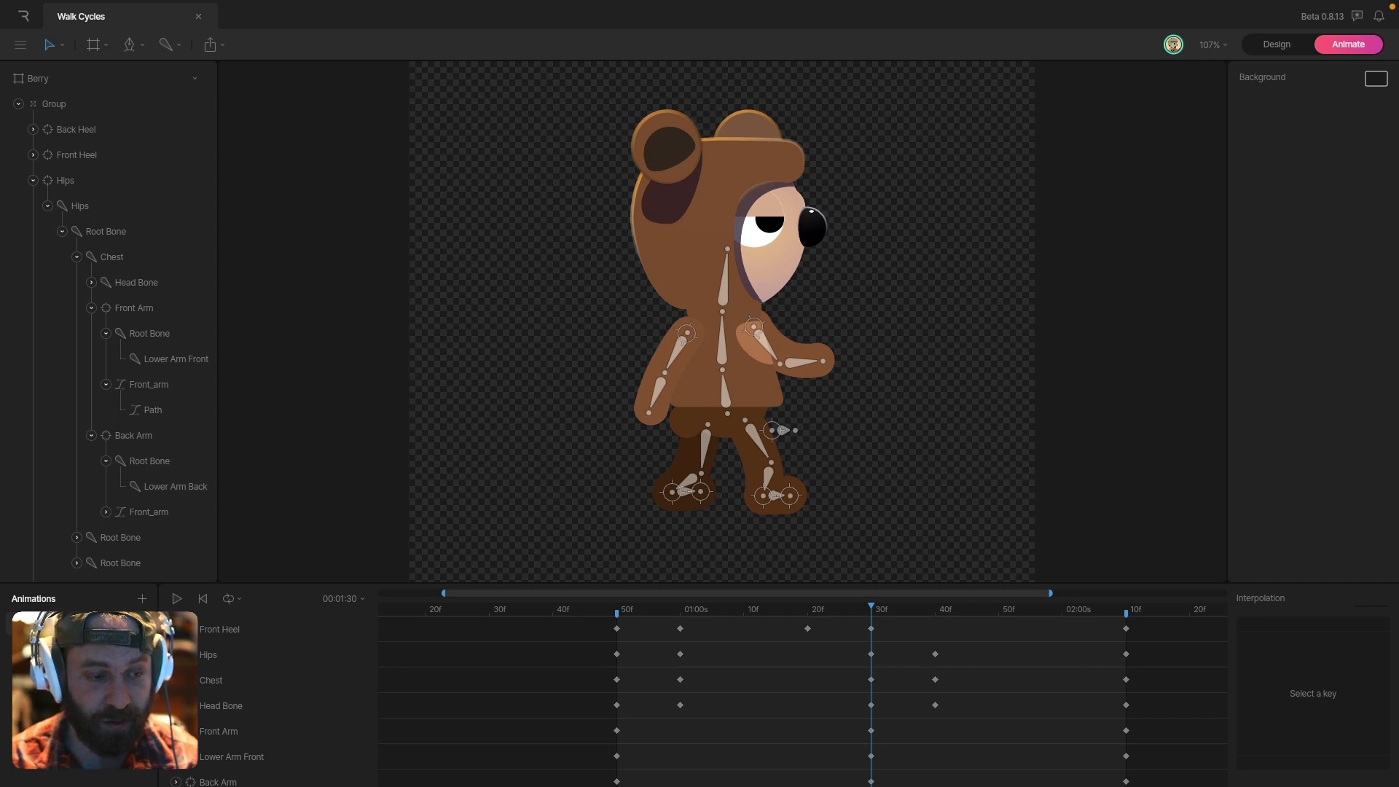
# - Rename the current walk animation in the animations list
pyautogui.press('space')
pyautogui.hotkey('shift', 'n')
pyautogui.press('space')
pyautogui.press('o')
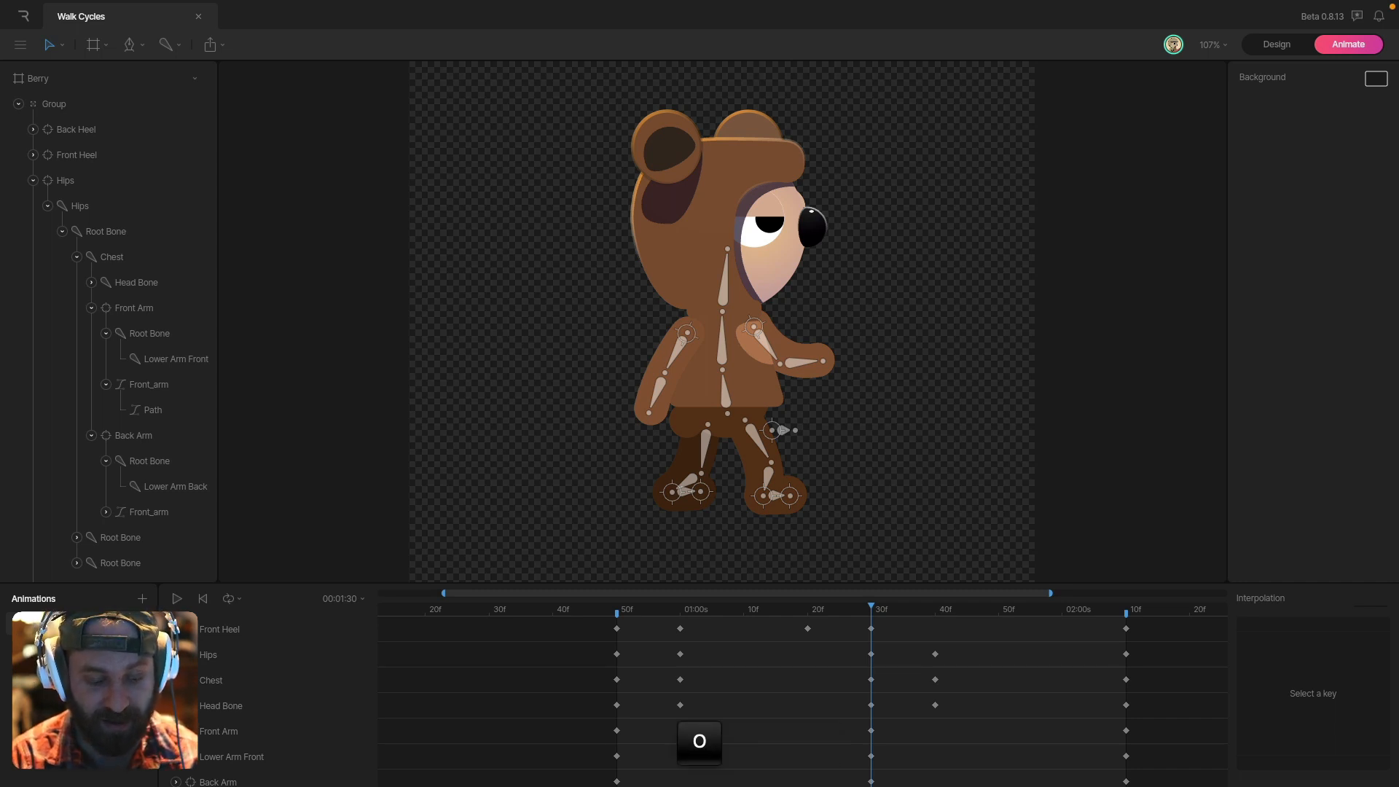
pyautogui.press('t')
pyautogui.press('Return')
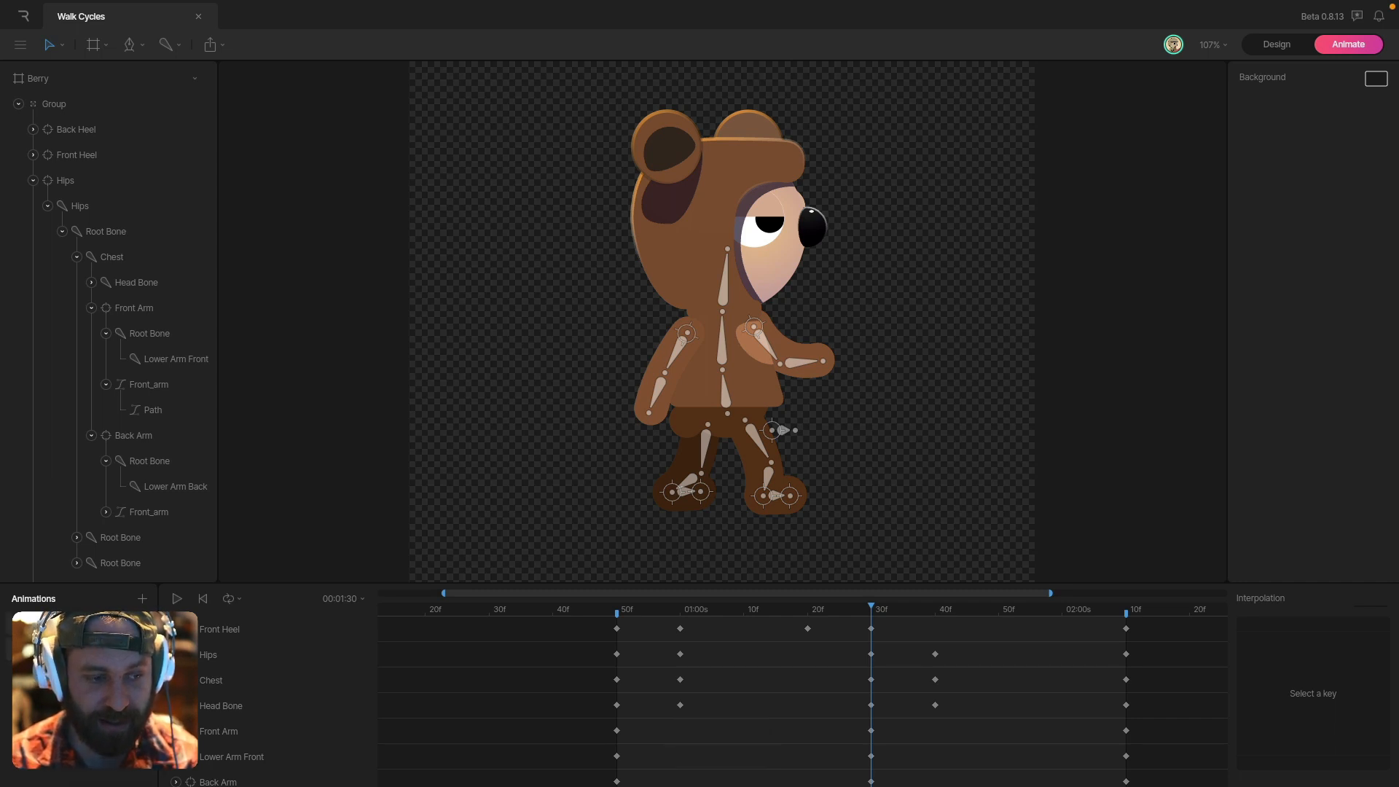
# - Open the duplicate of the walk animation and give it its own name
pyautogui.click(73, 624)
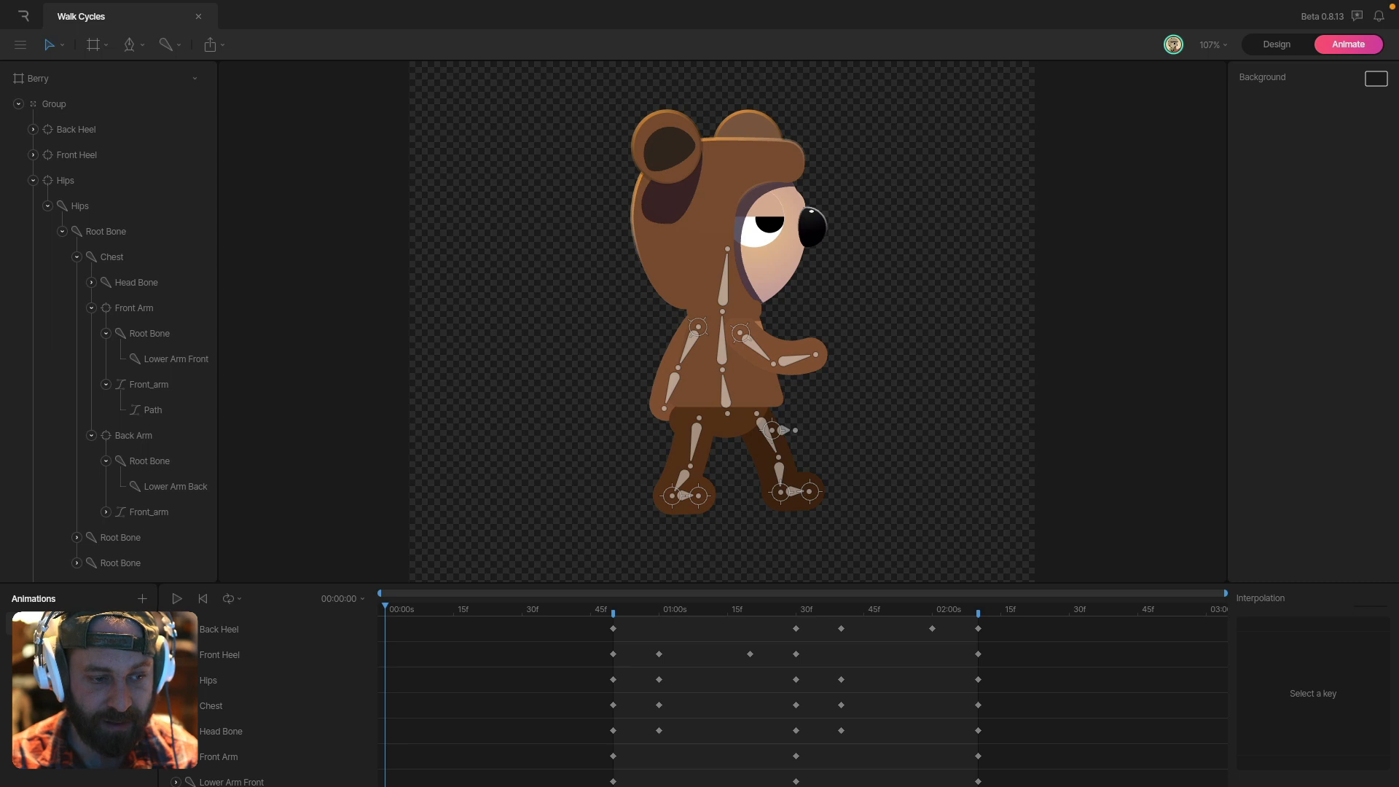
pyautogui.press('BackSpace')
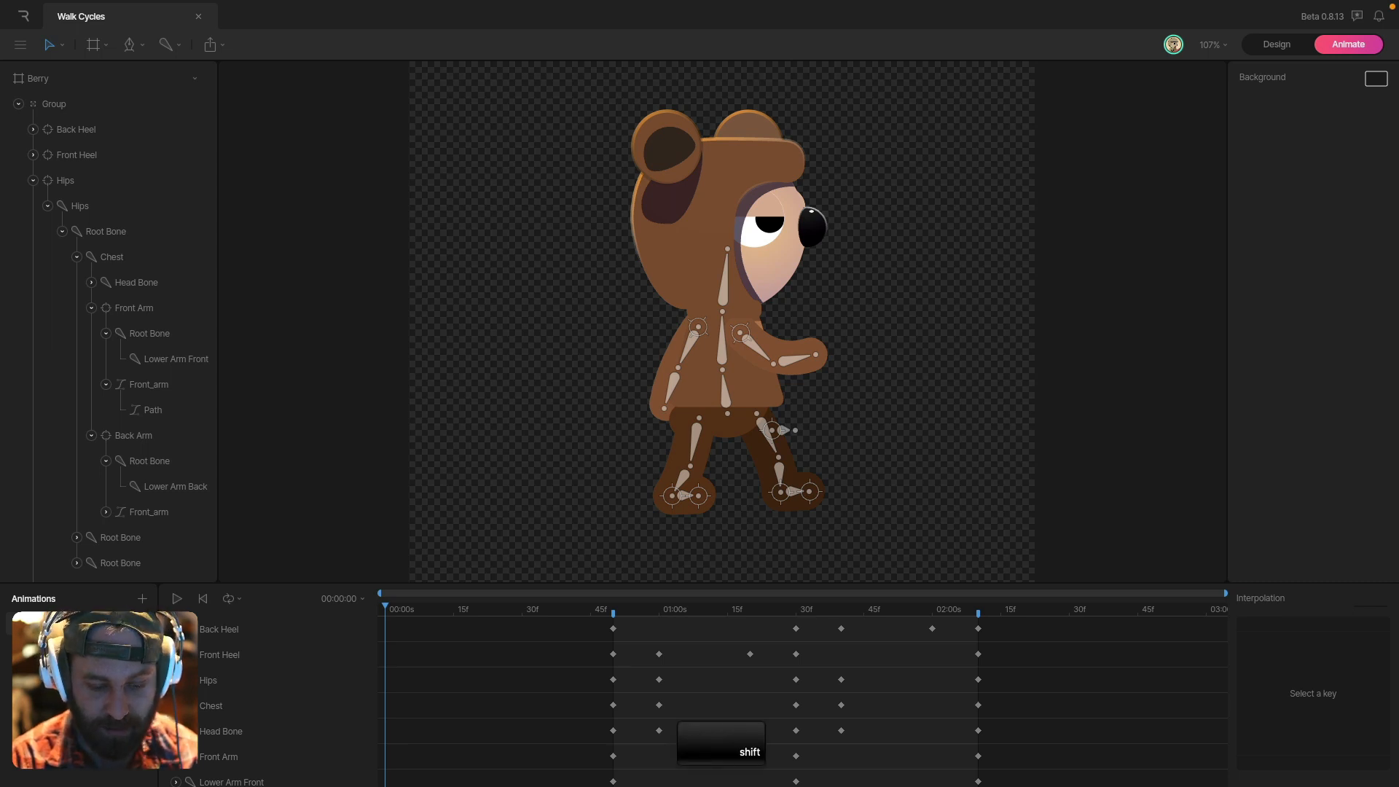
pyautogui.write('H off')
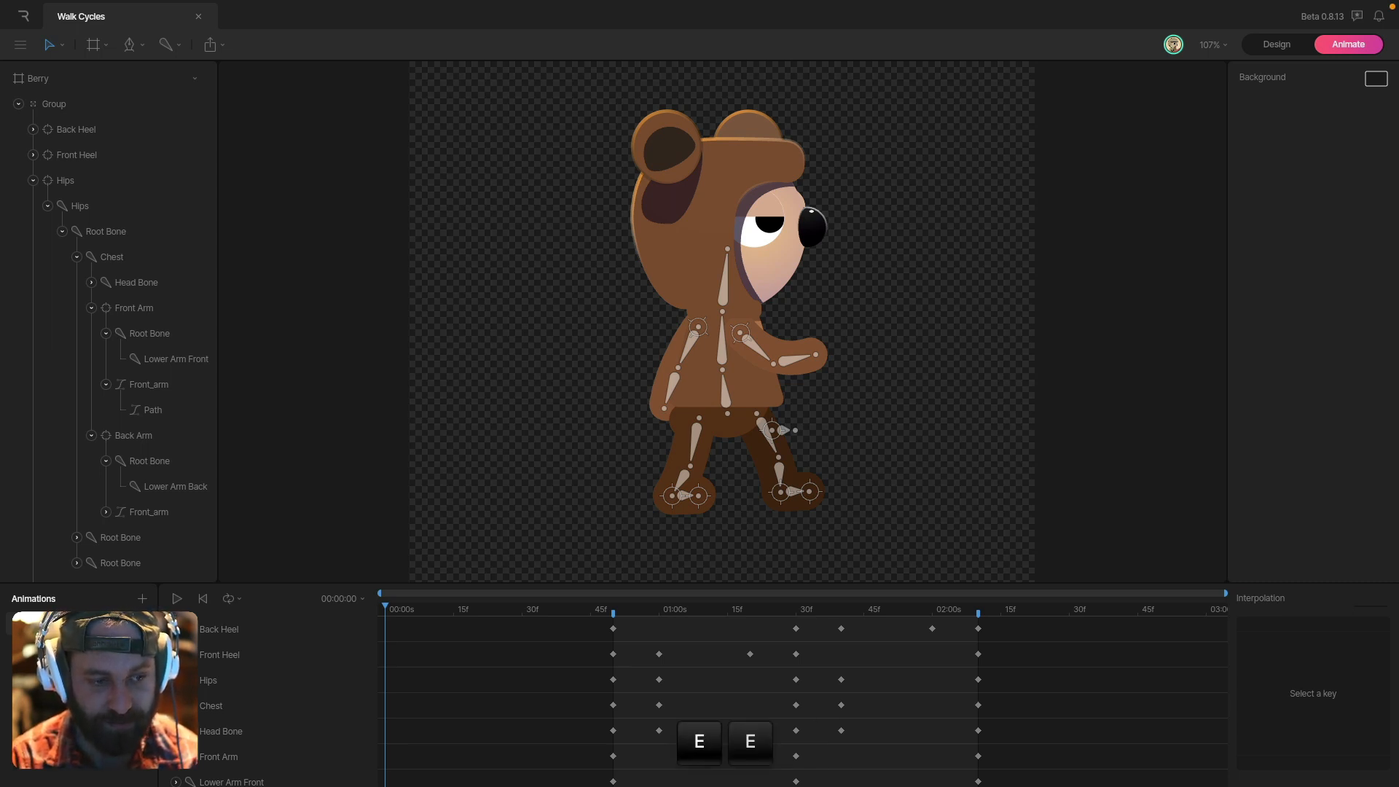
pyautogui.press('Return')
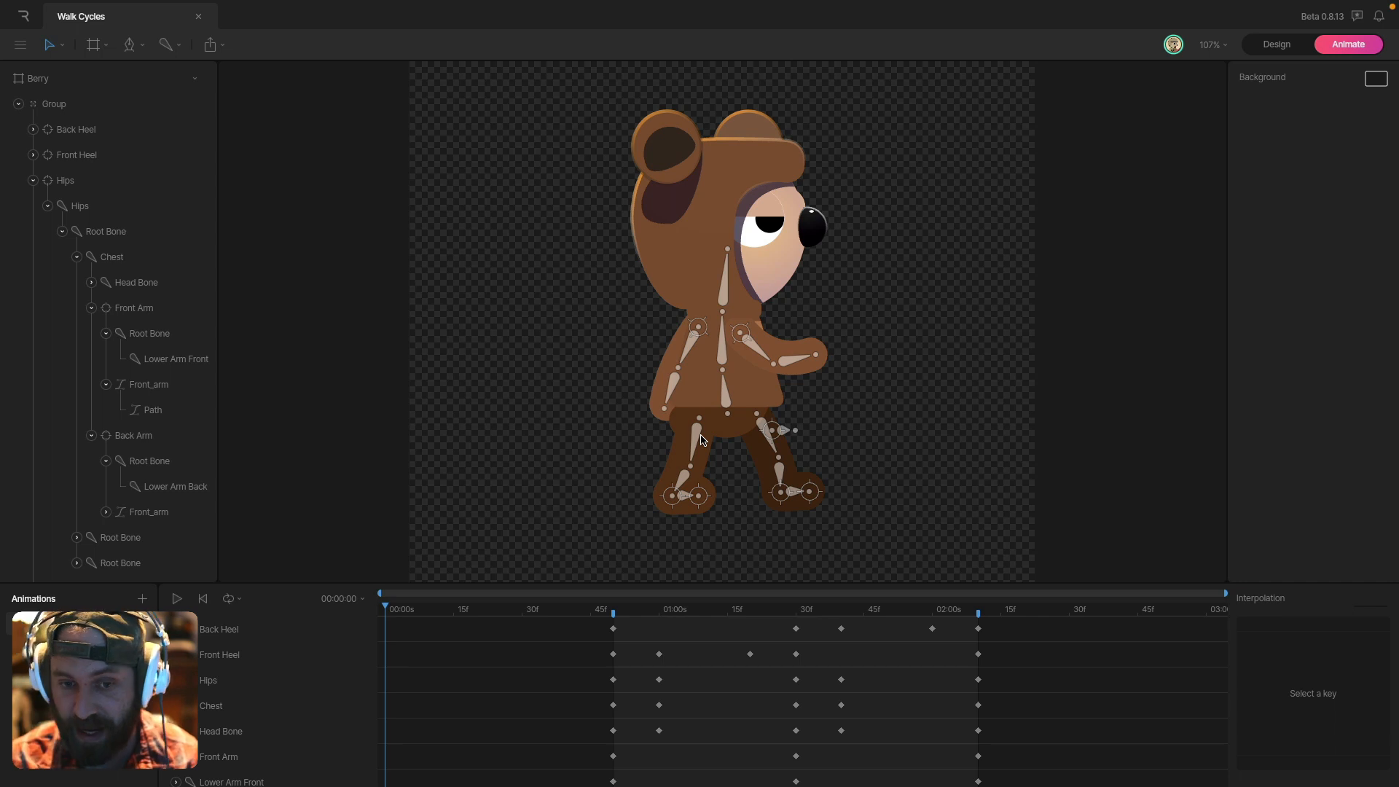
pyautogui.click(777, 436)
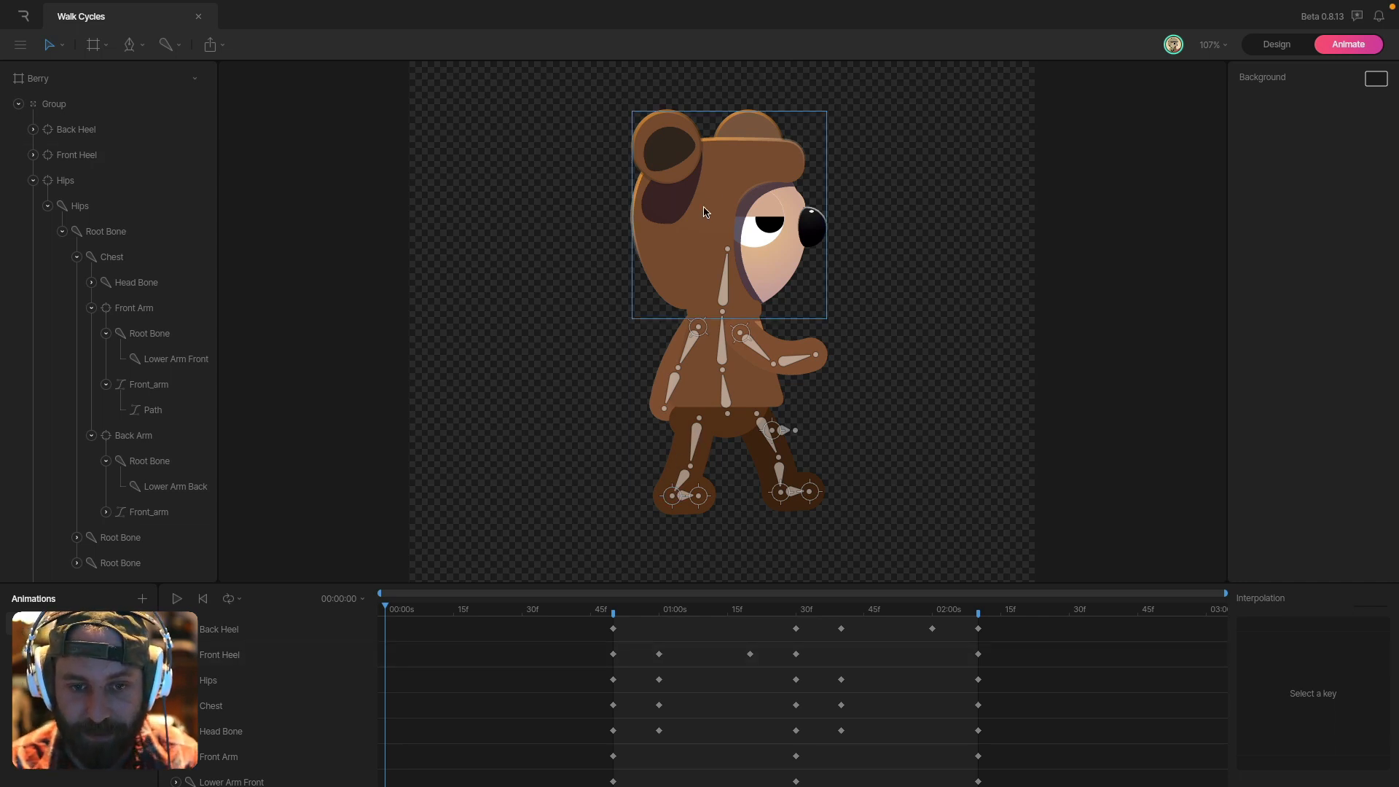
pyautogui.click(741, 334)
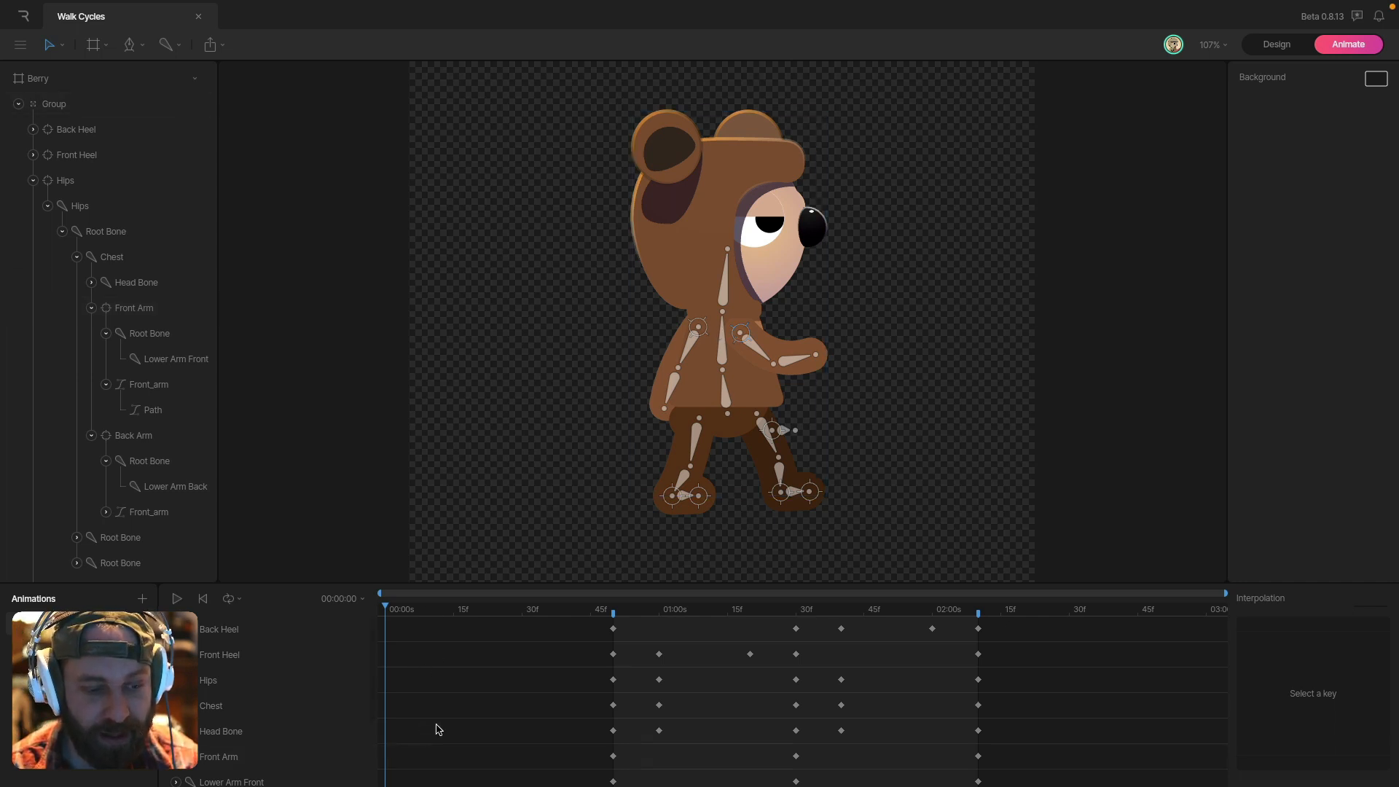
# - Try to shift all keys of the two leg Root Bones about 11 frames earlier, and undo the shift
pyautogui.scroll(-3, 437, 729)
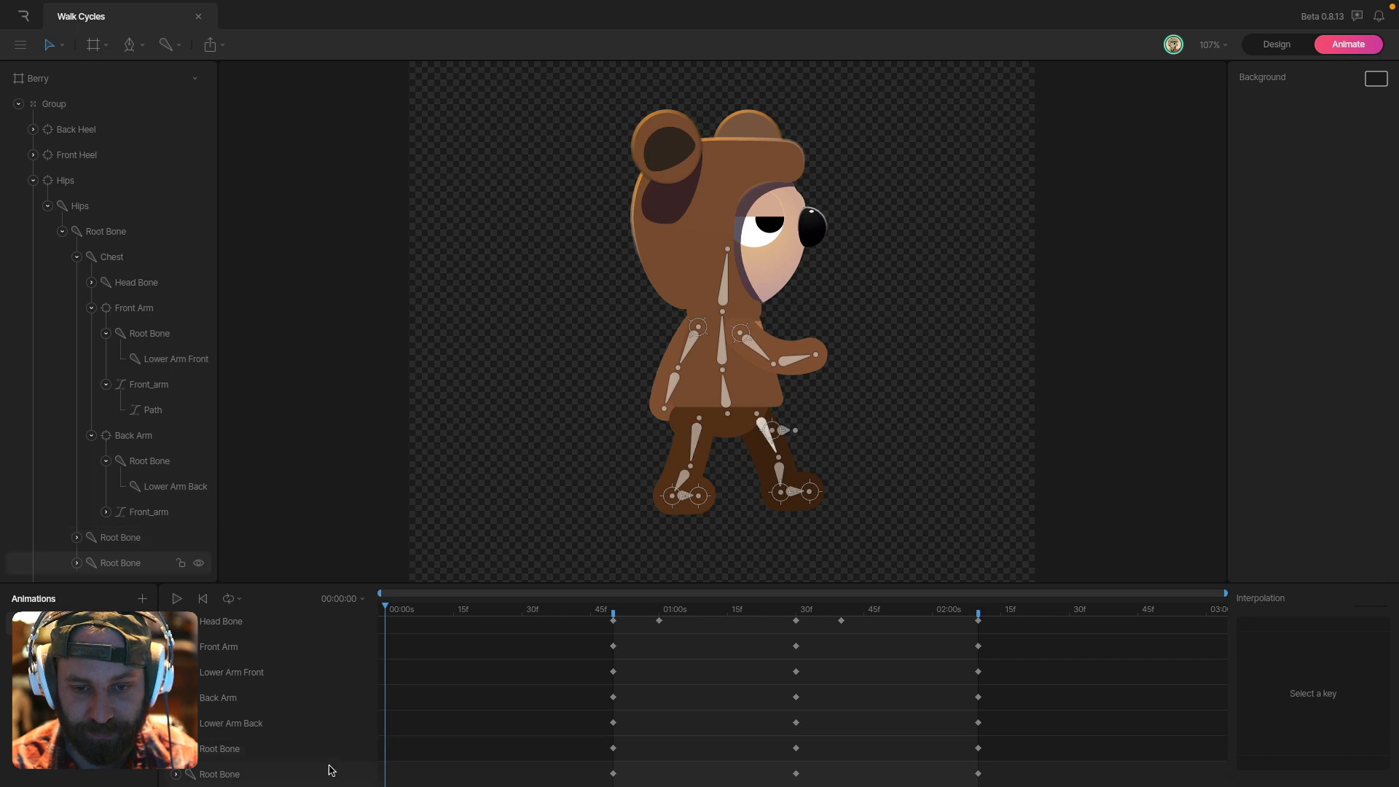
pyautogui.moveTo(594, 738); pyautogui.dragTo(1108, 786)
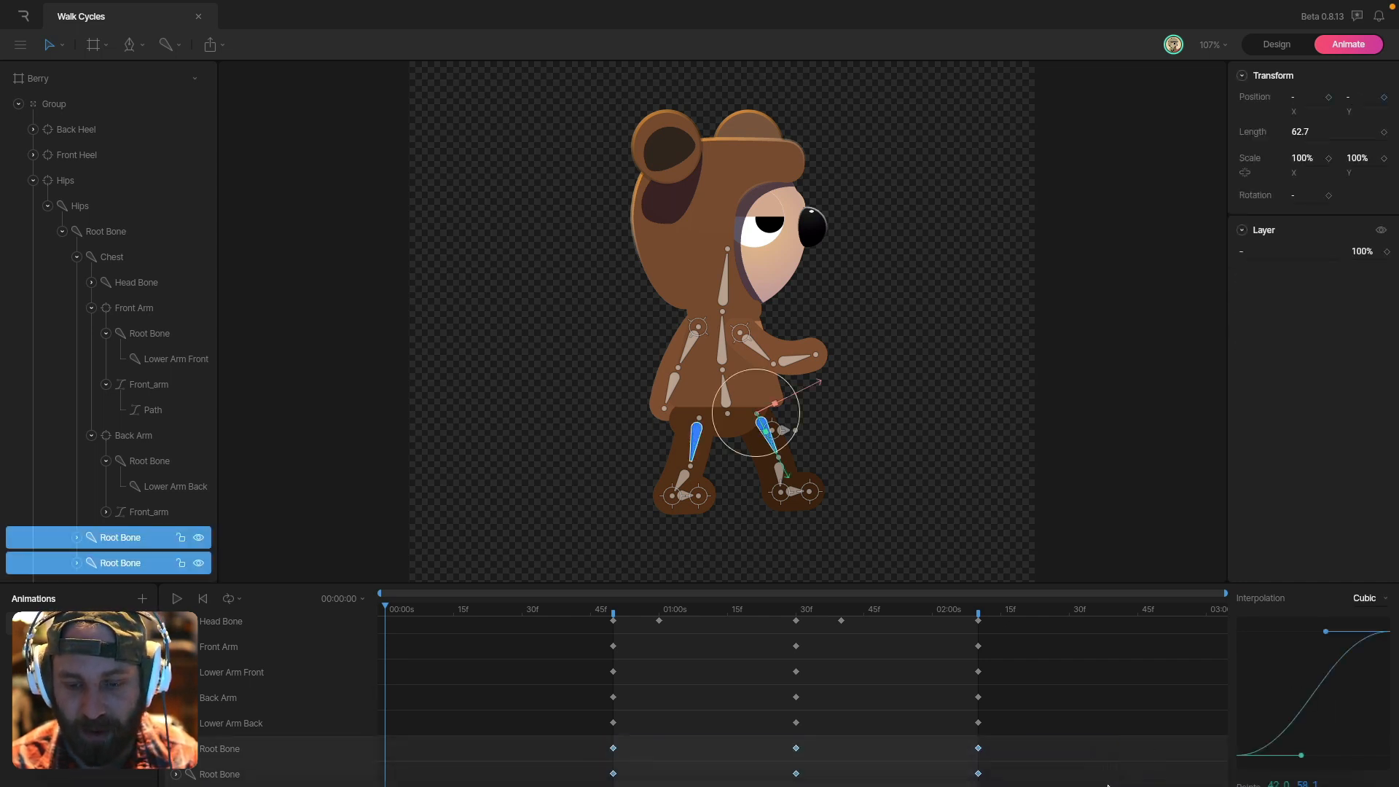
pyautogui.moveTo(1102, 785)
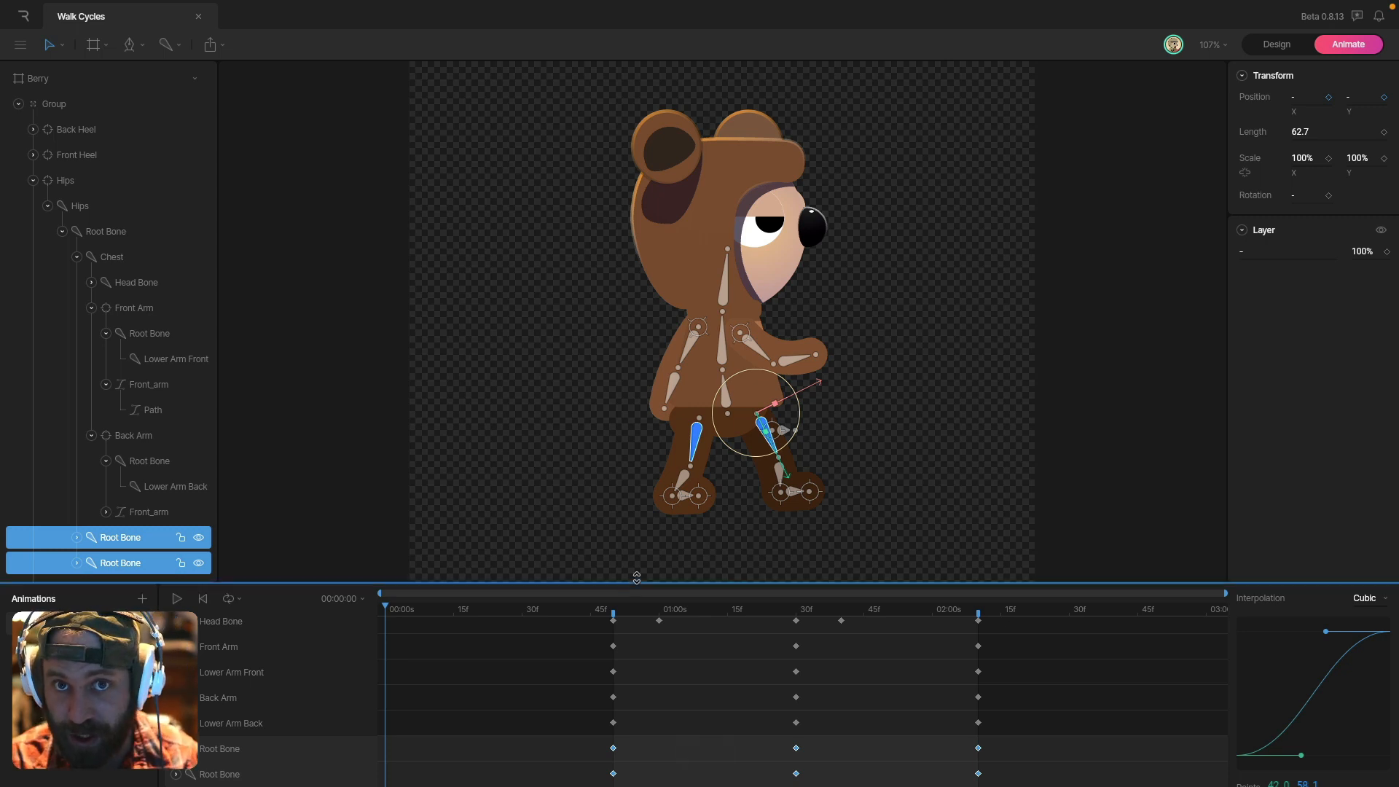
pyautogui.click(533, 619)
pyautogui.moveTo(533, 618); pyautogui.dragTo(581, 617)
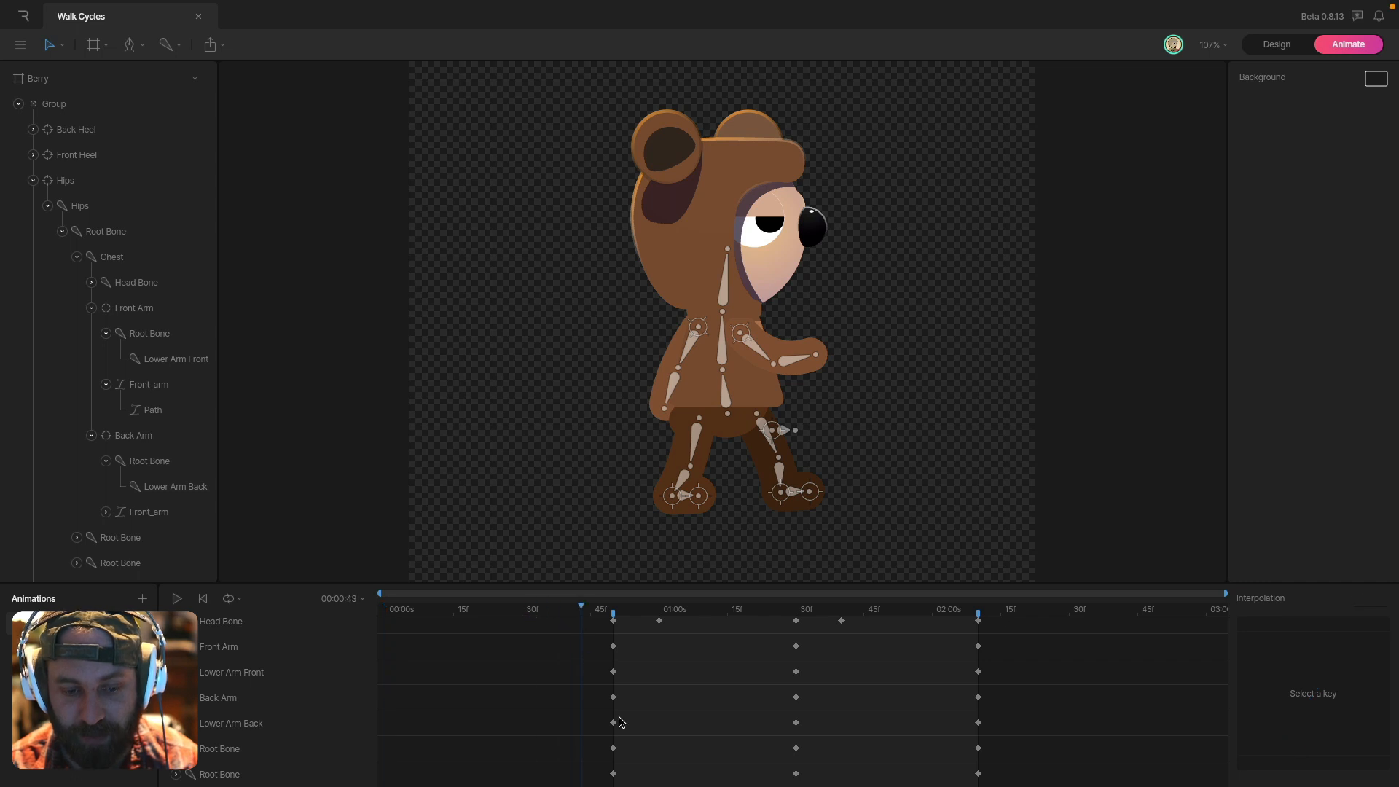
pyautogui.moveTo(598, 738); pyautogui.dragTo(1030, 785)
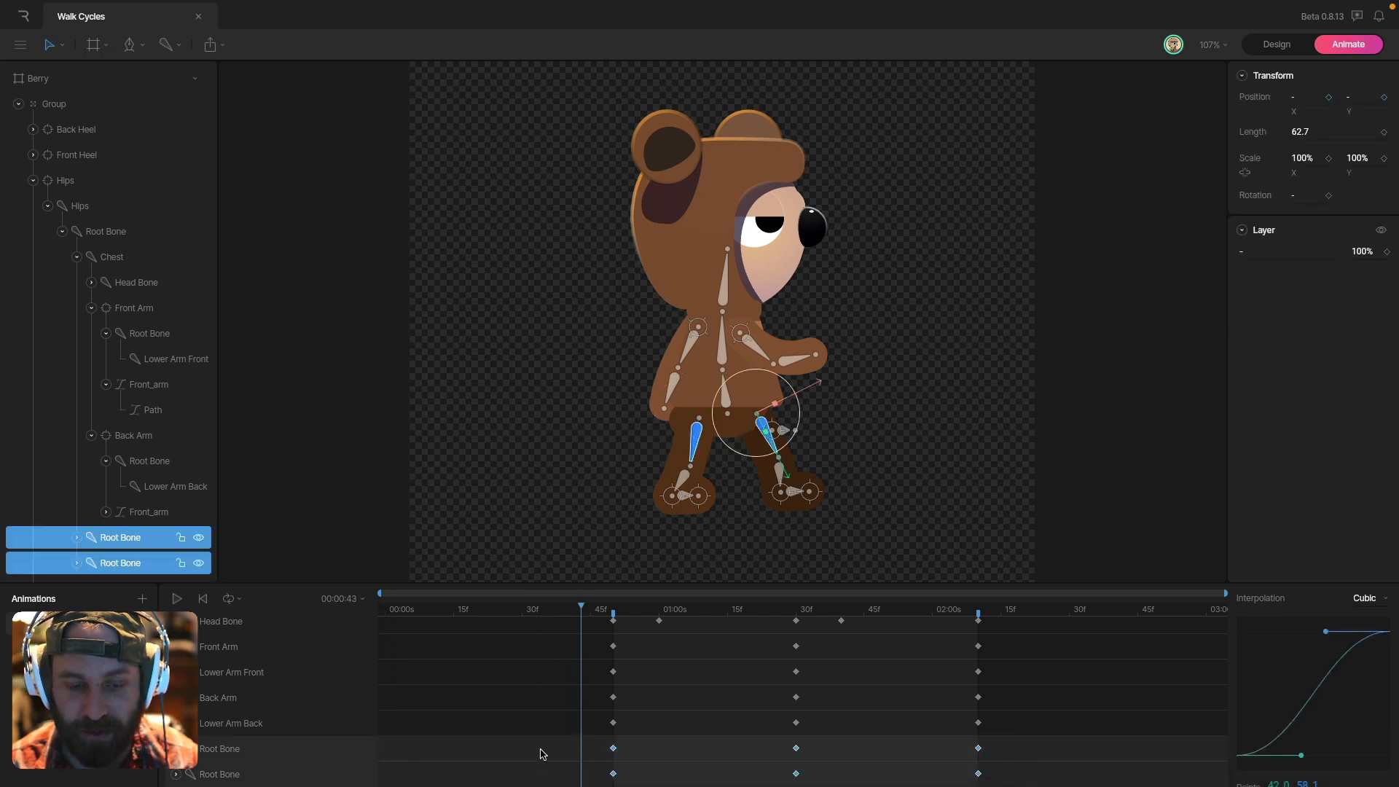
pyautogui.moveTo(614, 749); pyautogui.dragTo(566, 754)
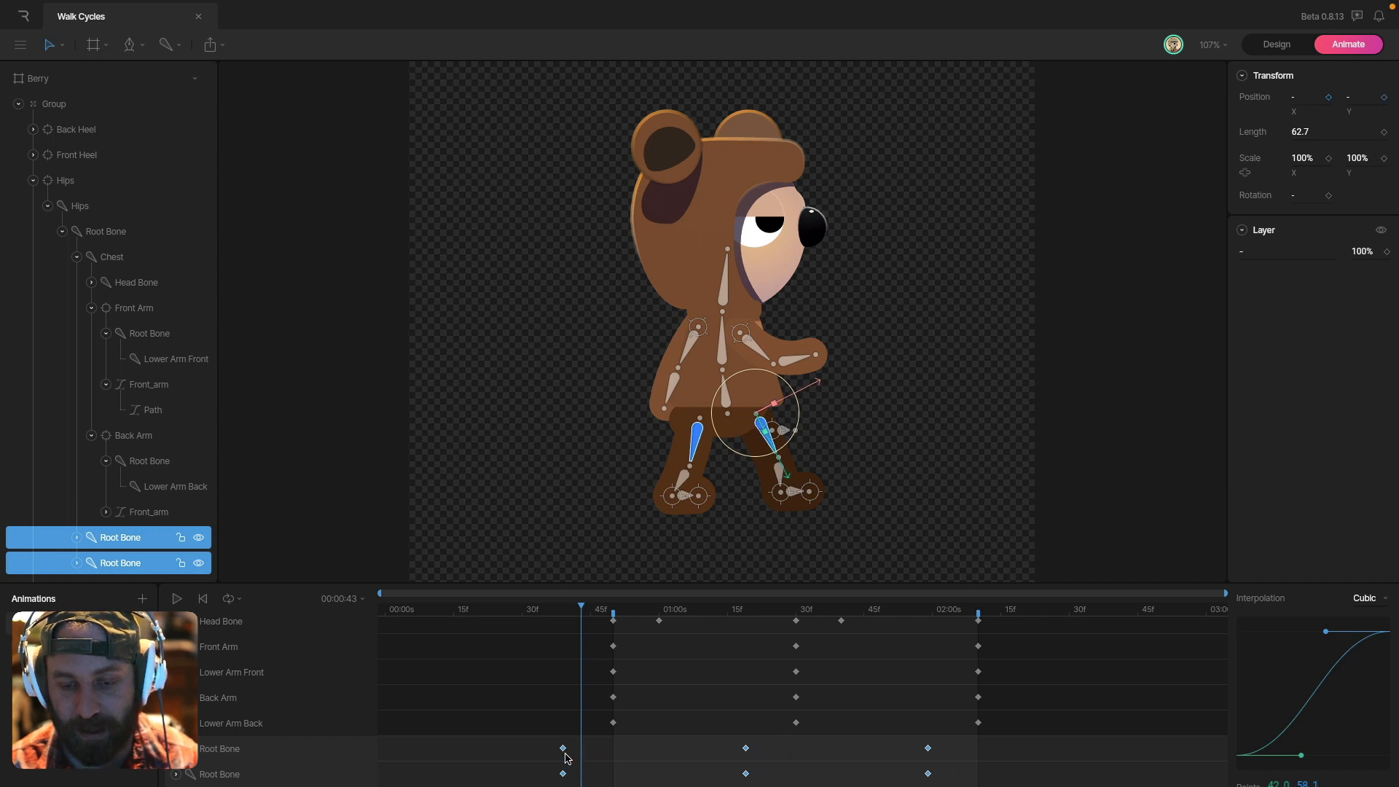
pyautogui.moveTo(562, 616); pyautogui.dragTo(978, 643)
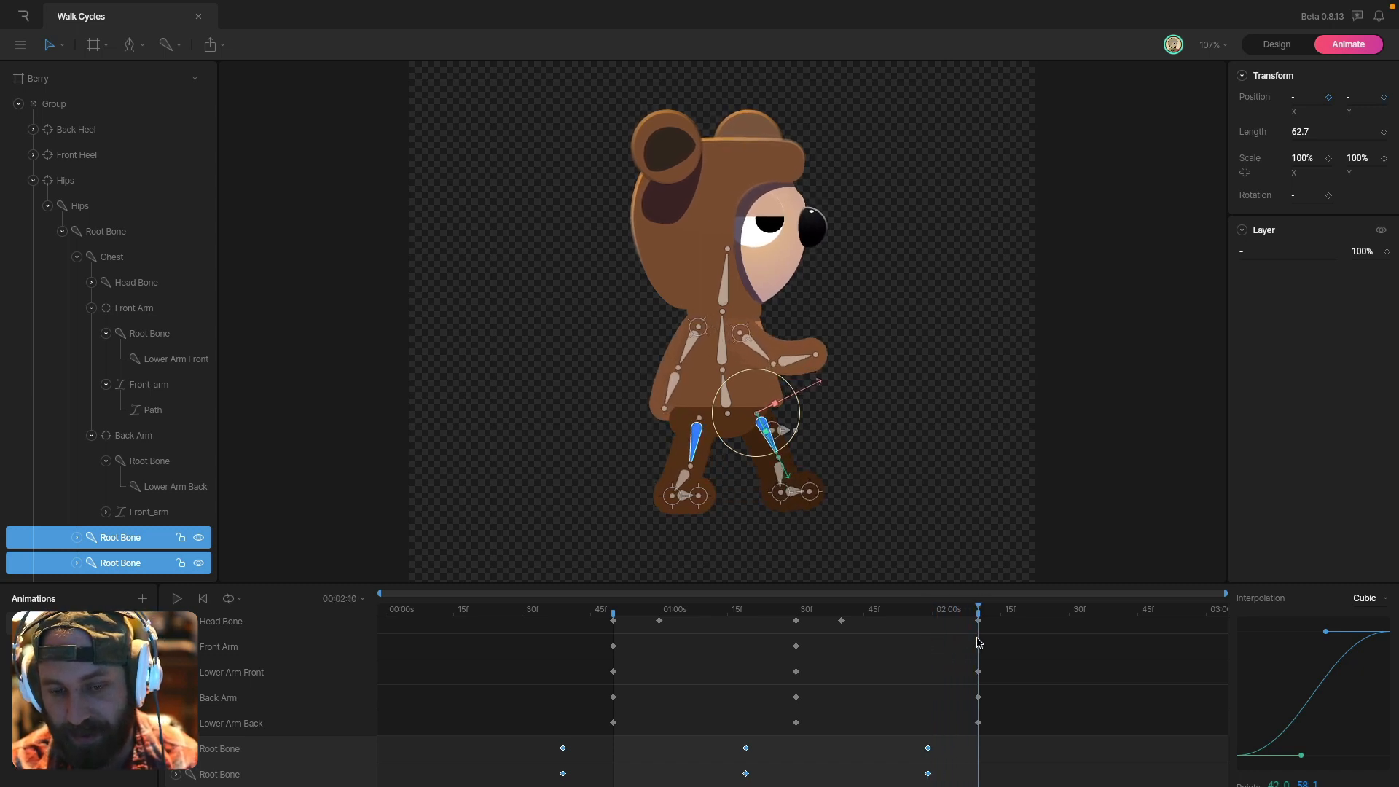
pyautogui.press('super+z')
pyautogui.press('super+z')
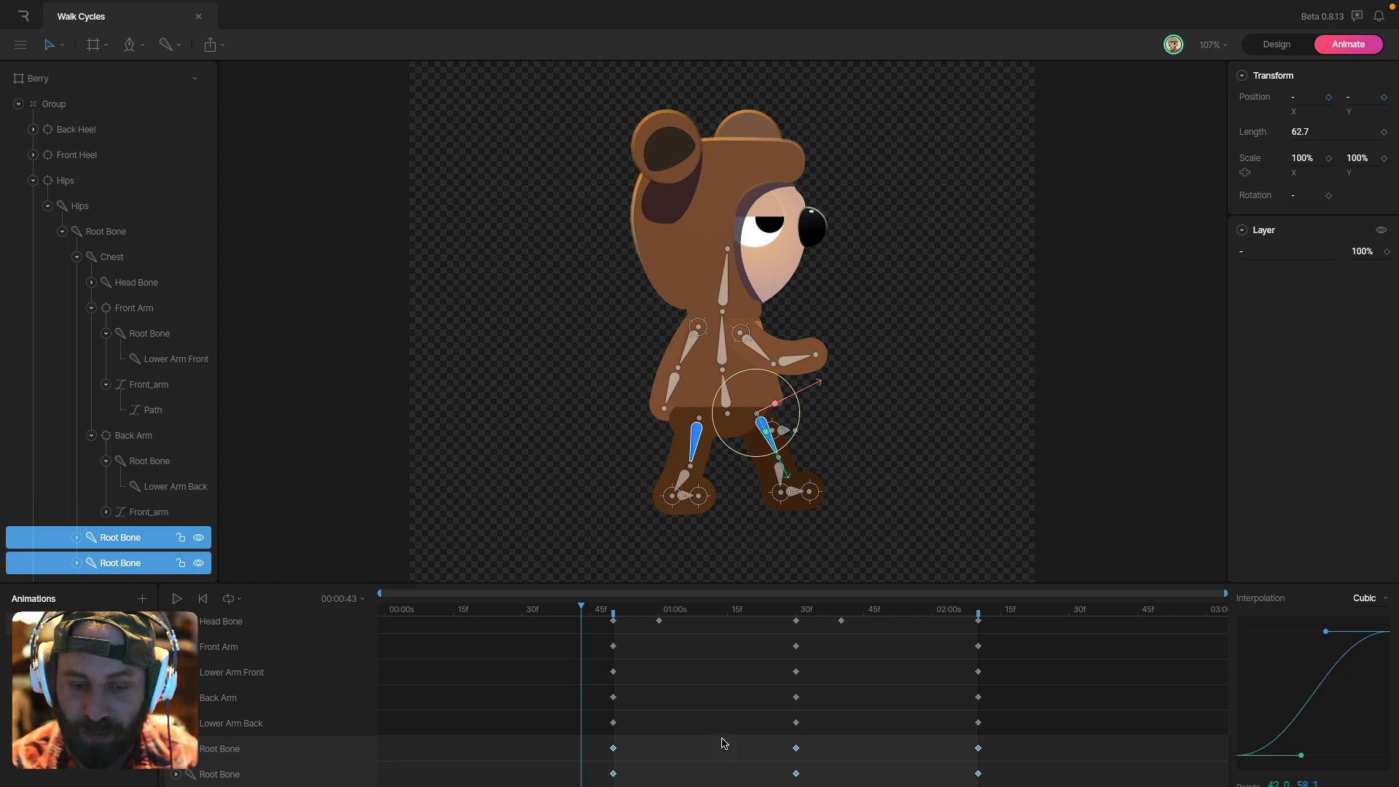
# - Copy the first two keys of both leg Root Bones and paste them at 00:02:10
pyautogui.moveTo(604, 755); pyautogui.dragTo(1014, 738)
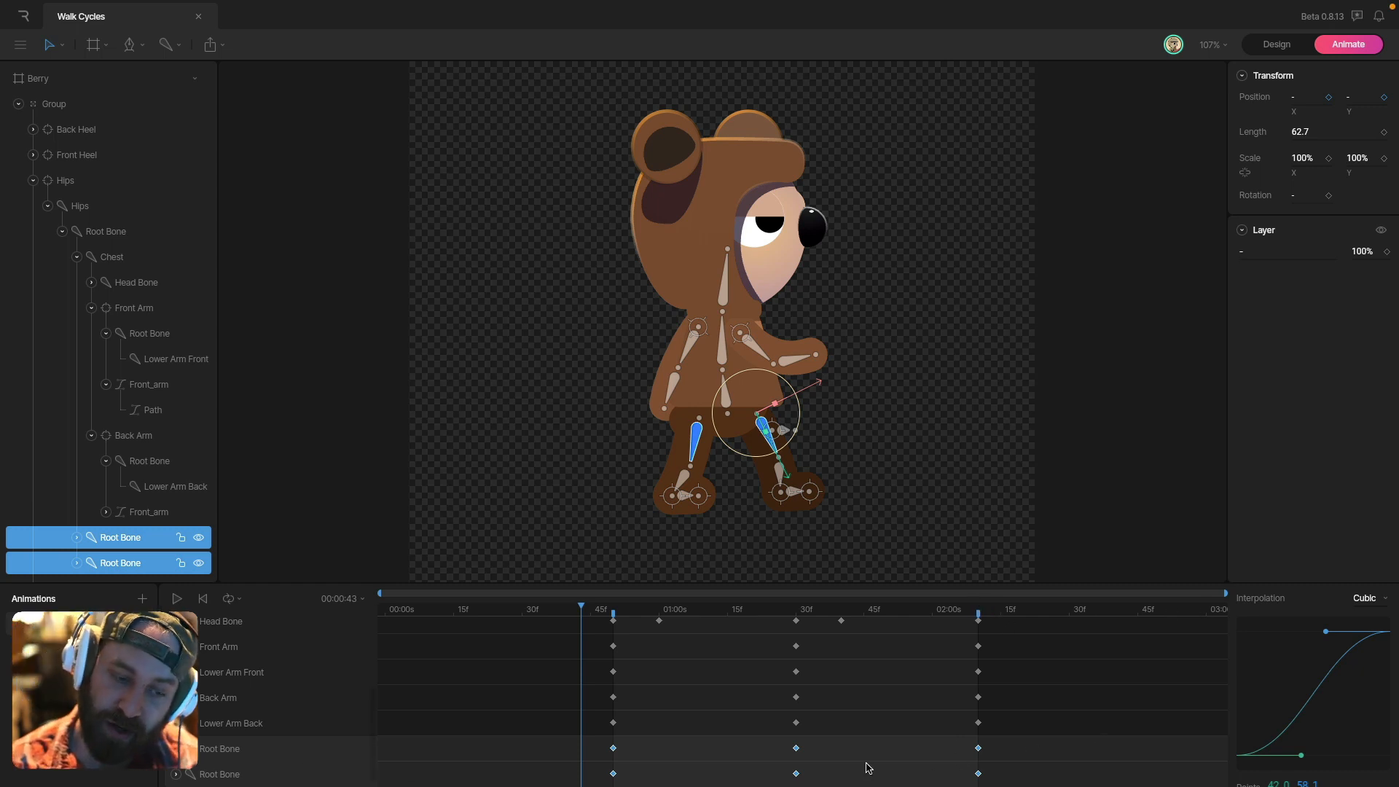
pyautogui.click(706, 769)
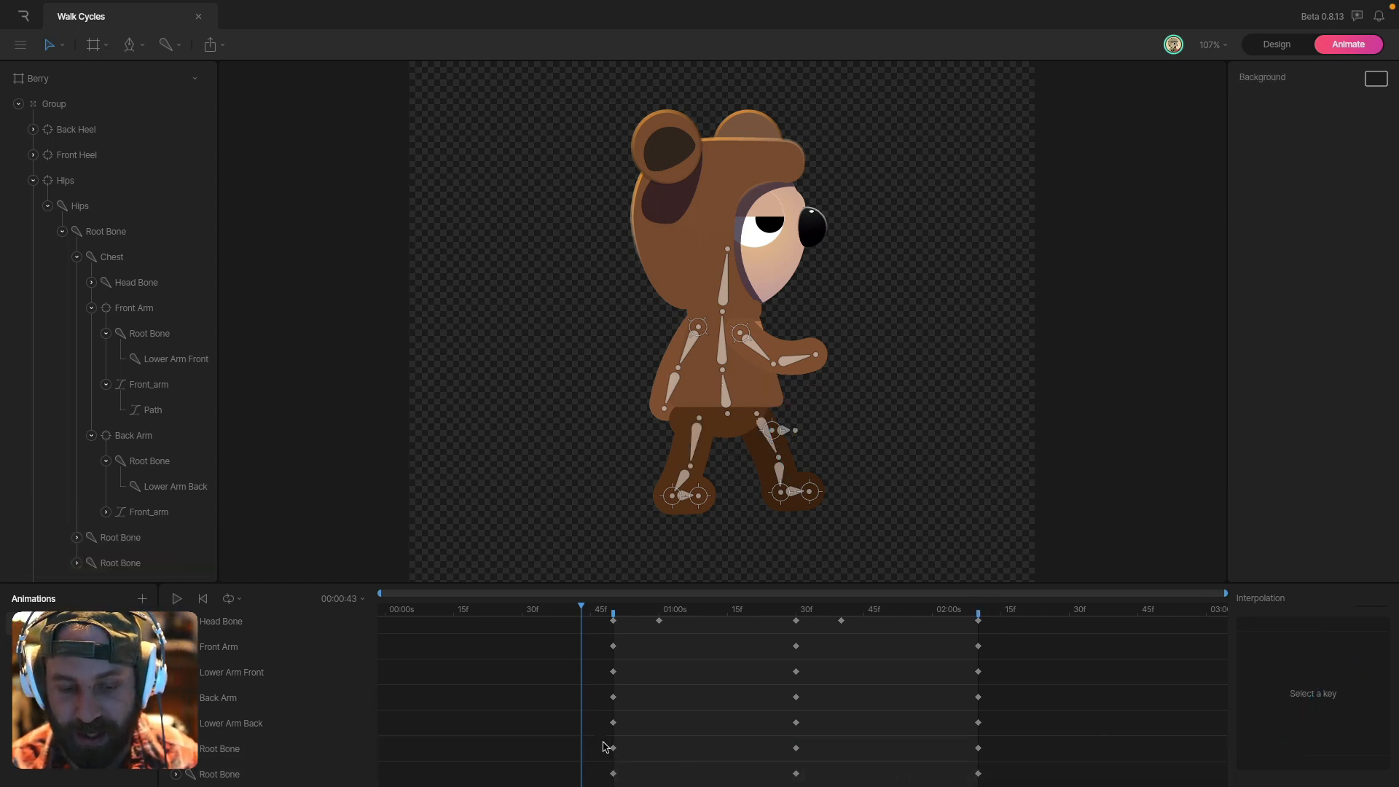
pyautogui.moveTo(597, 740); pyautogui.dragTo(813, 781)
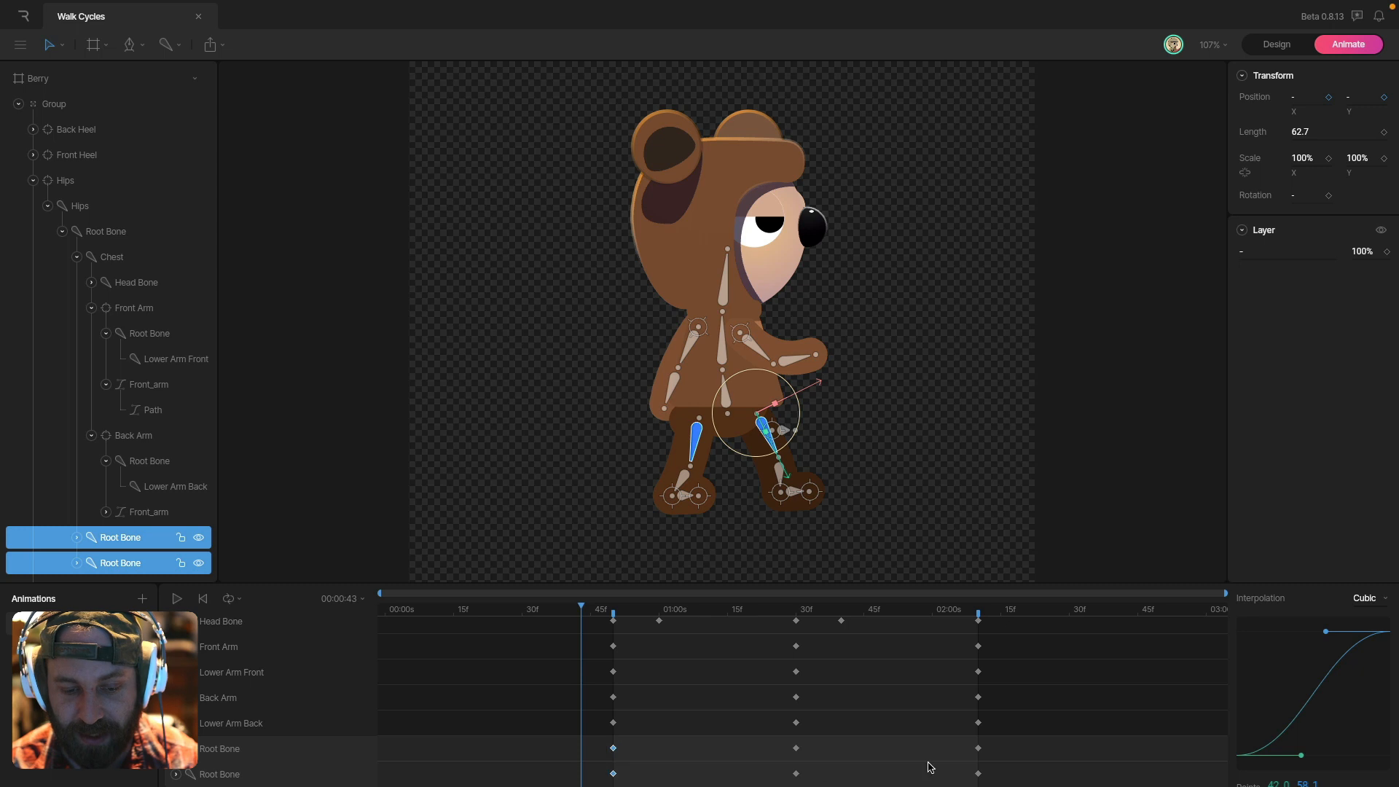
pyautogui.moveTo(969, 741); pyautogui.dragTo(988, 771)
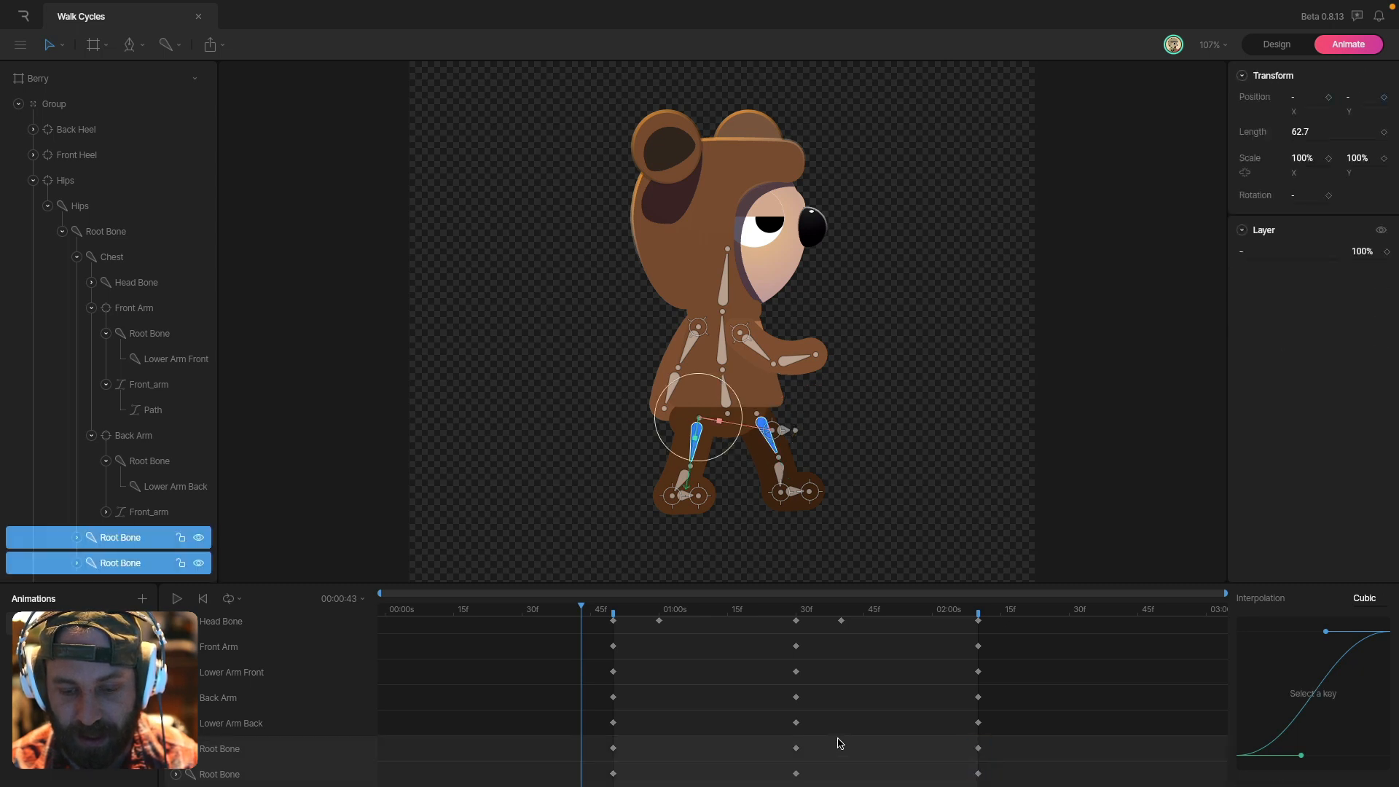
pyautogui.moveTo(838, 739); pyautogui.dragTo(602, 784)
pyautogui.press('c')
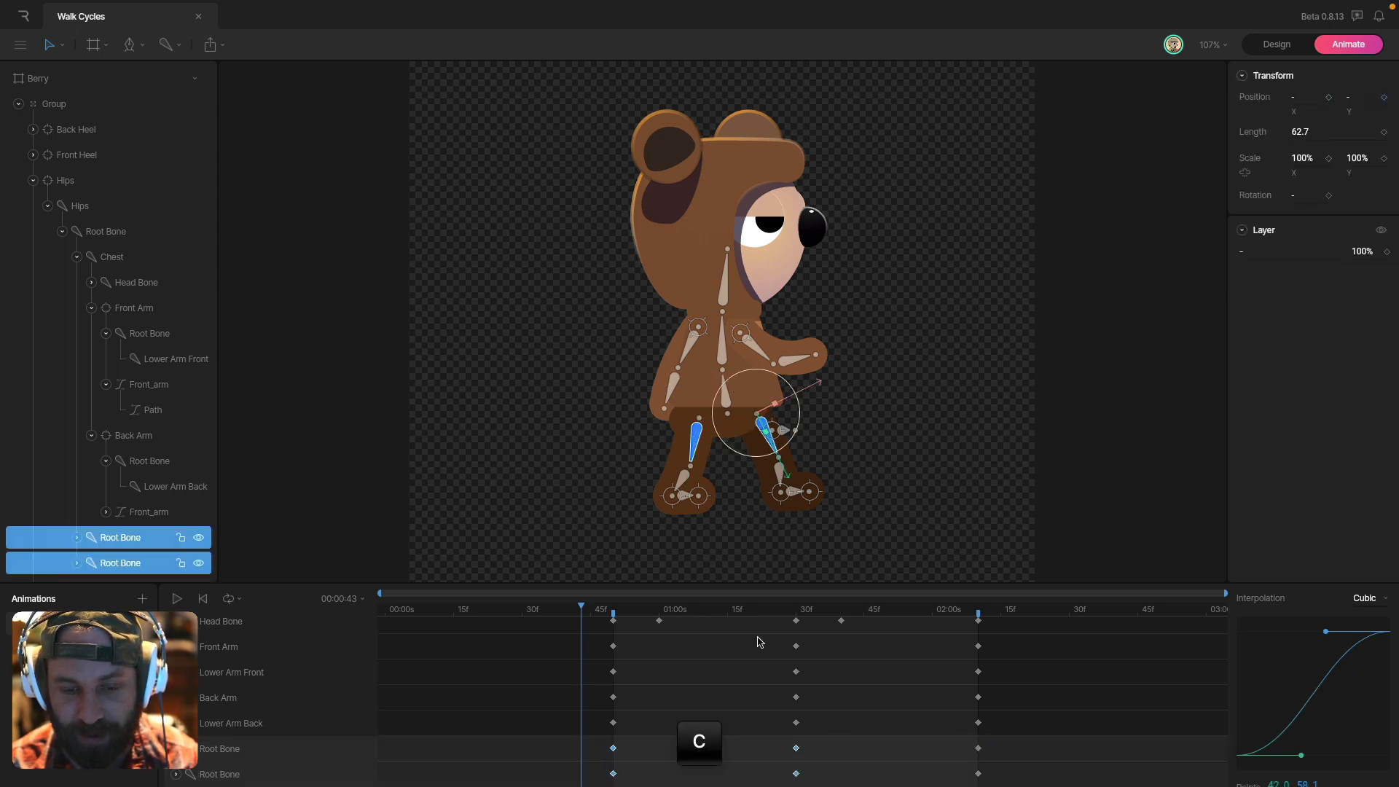
pyautogui.moveTo(800, 615); pyautogui.dragTo(978, 614)
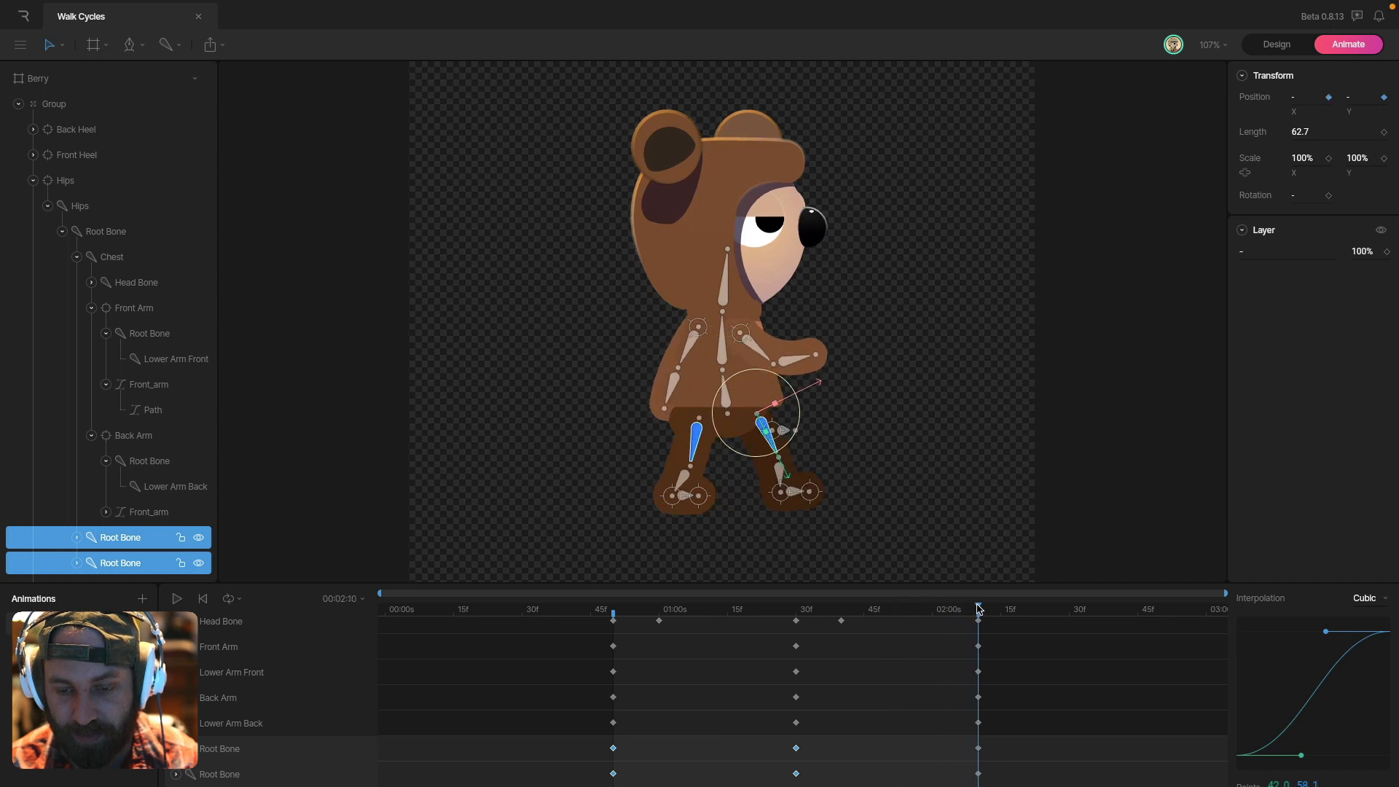
pyautogui.press('super+v')
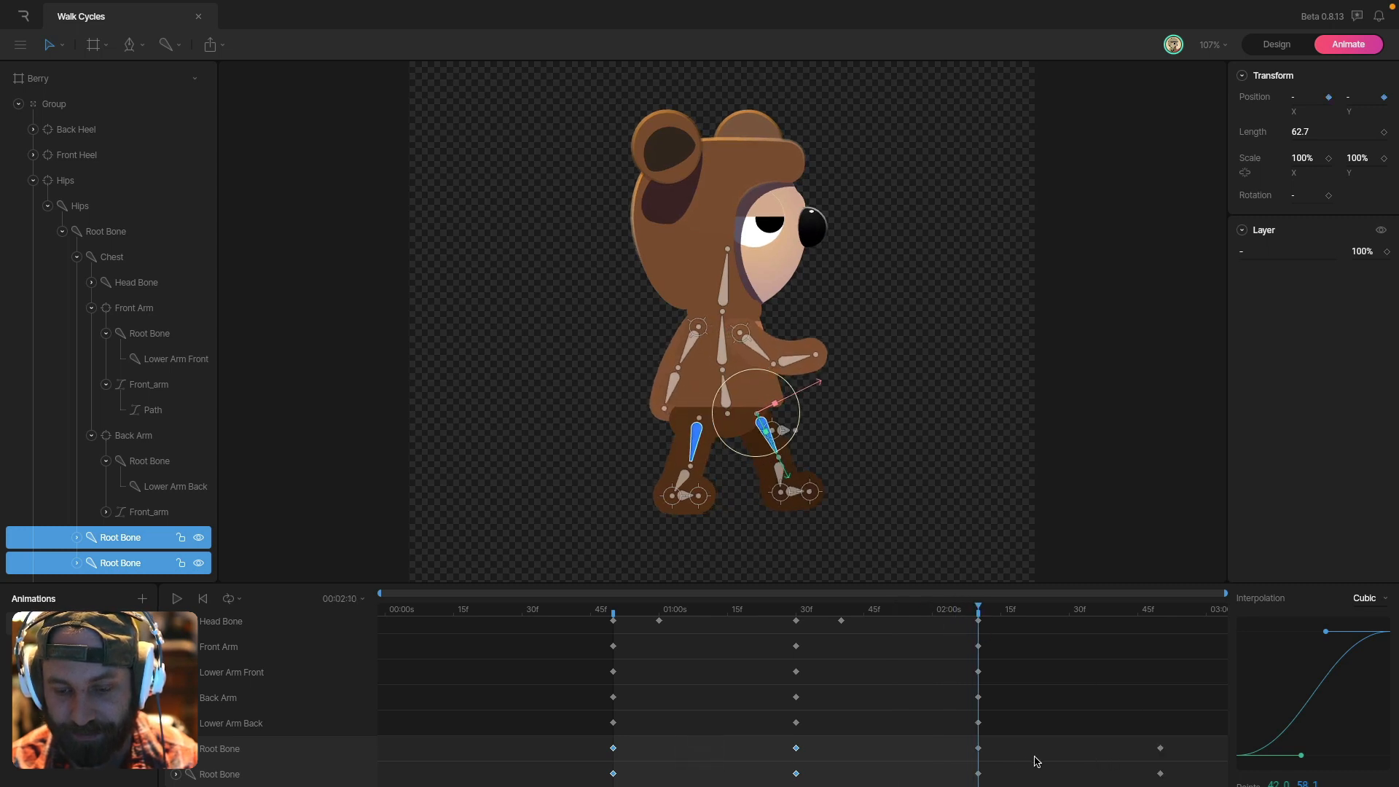
# - Shift all keys of both leg Root Bones 5 frames earlier, so their first keys sit at 00:00:45
pyautogui.moveTo(991, 614); pyautogui.dragTo(980, 640)
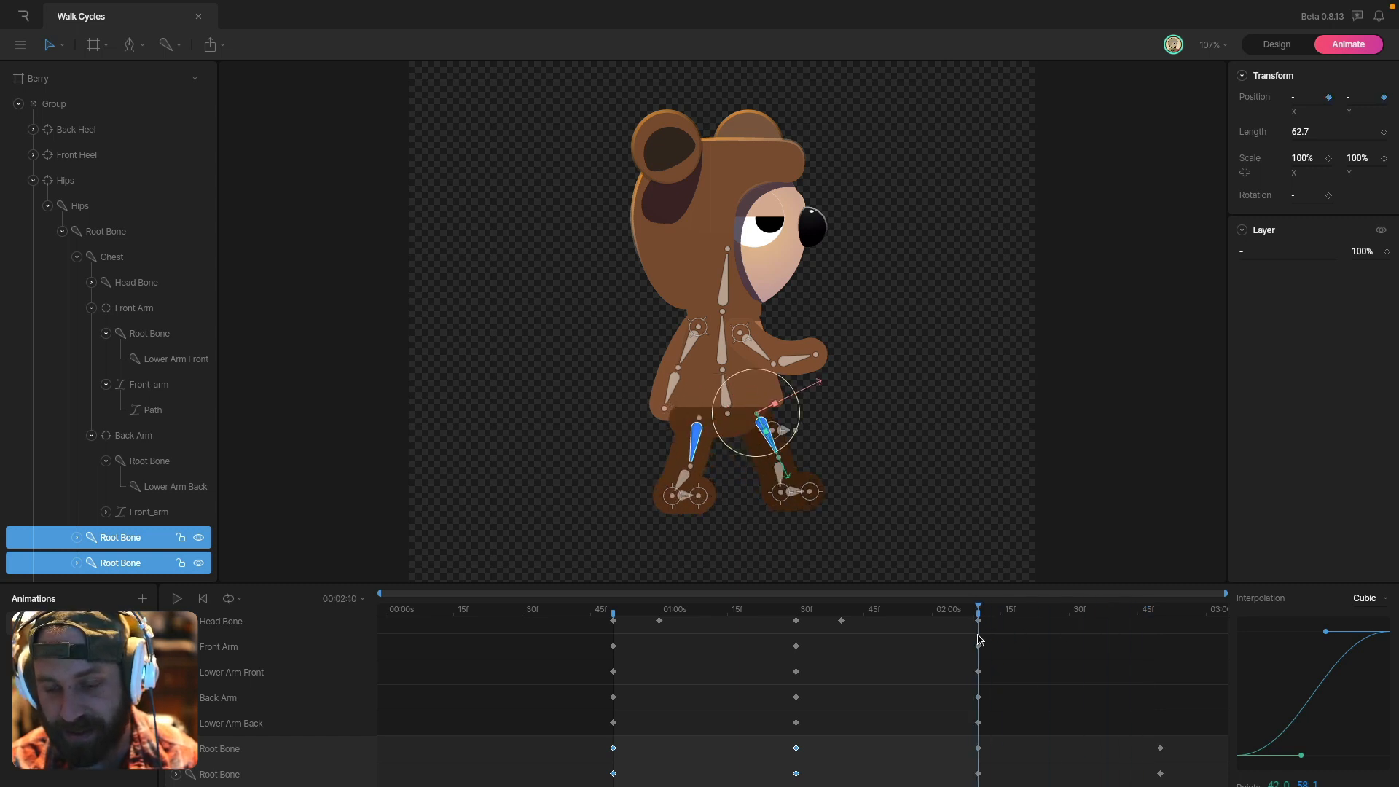
pyautogui.moveTo(1174, 739); pyautogui.dragTo(589, 754)
pyautogui.moveTo(605, 616); pyautogui.dragTo(592, 618)
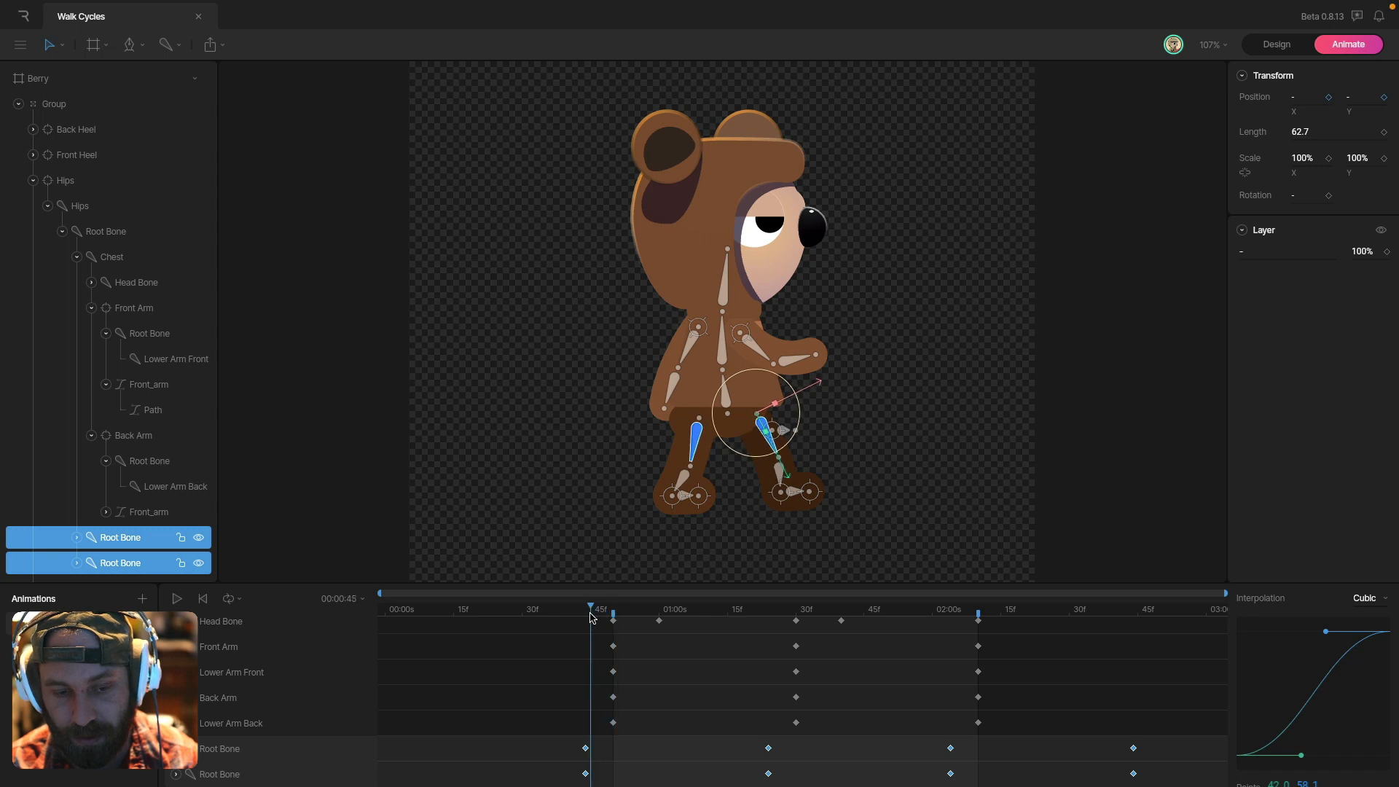
pyautogui.moveTo(587, 751); pyautogui.dragTo(591, 751)
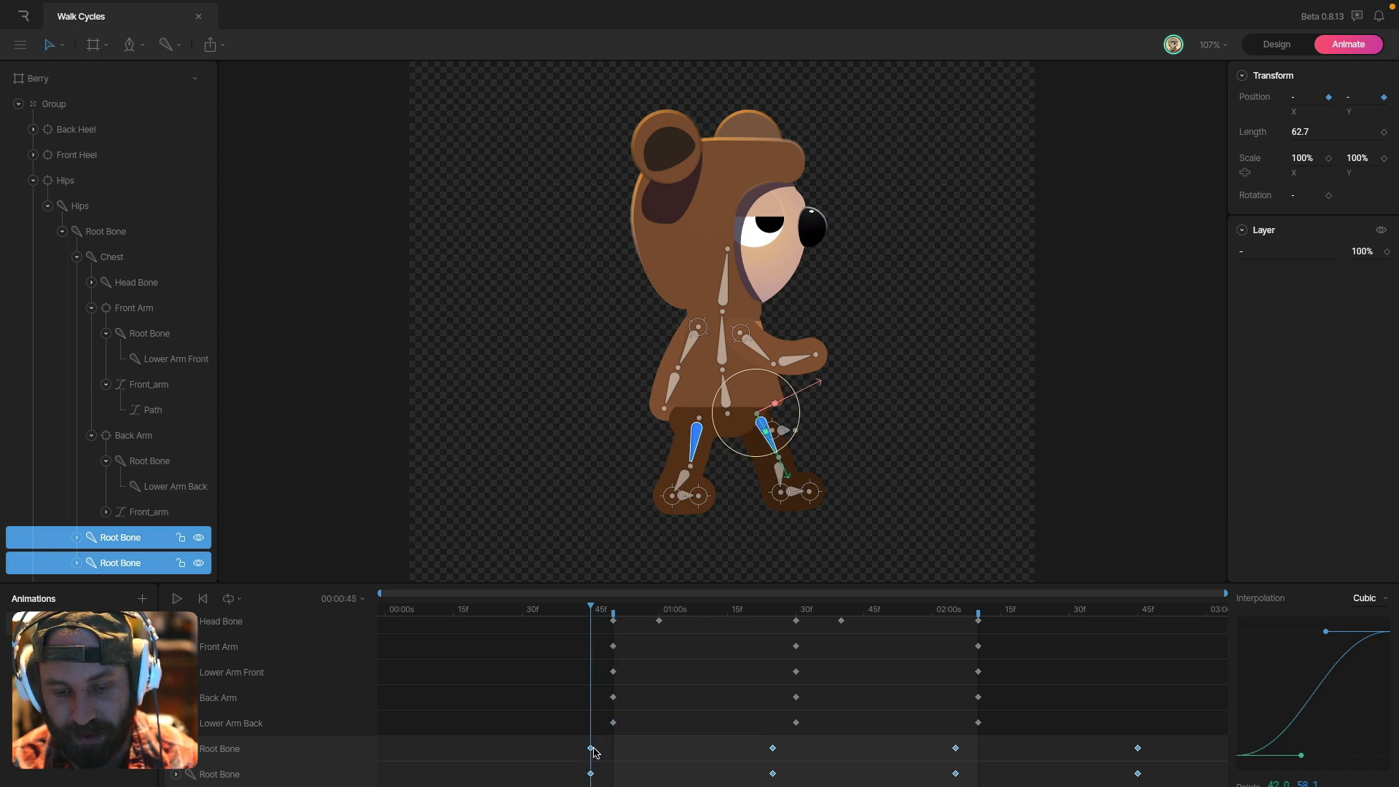
# - Compare the leg poses at 00:00:50 and 00:02:10 and review the two pairs of offset Root Bone keys
pyautogui.click(612, 610)
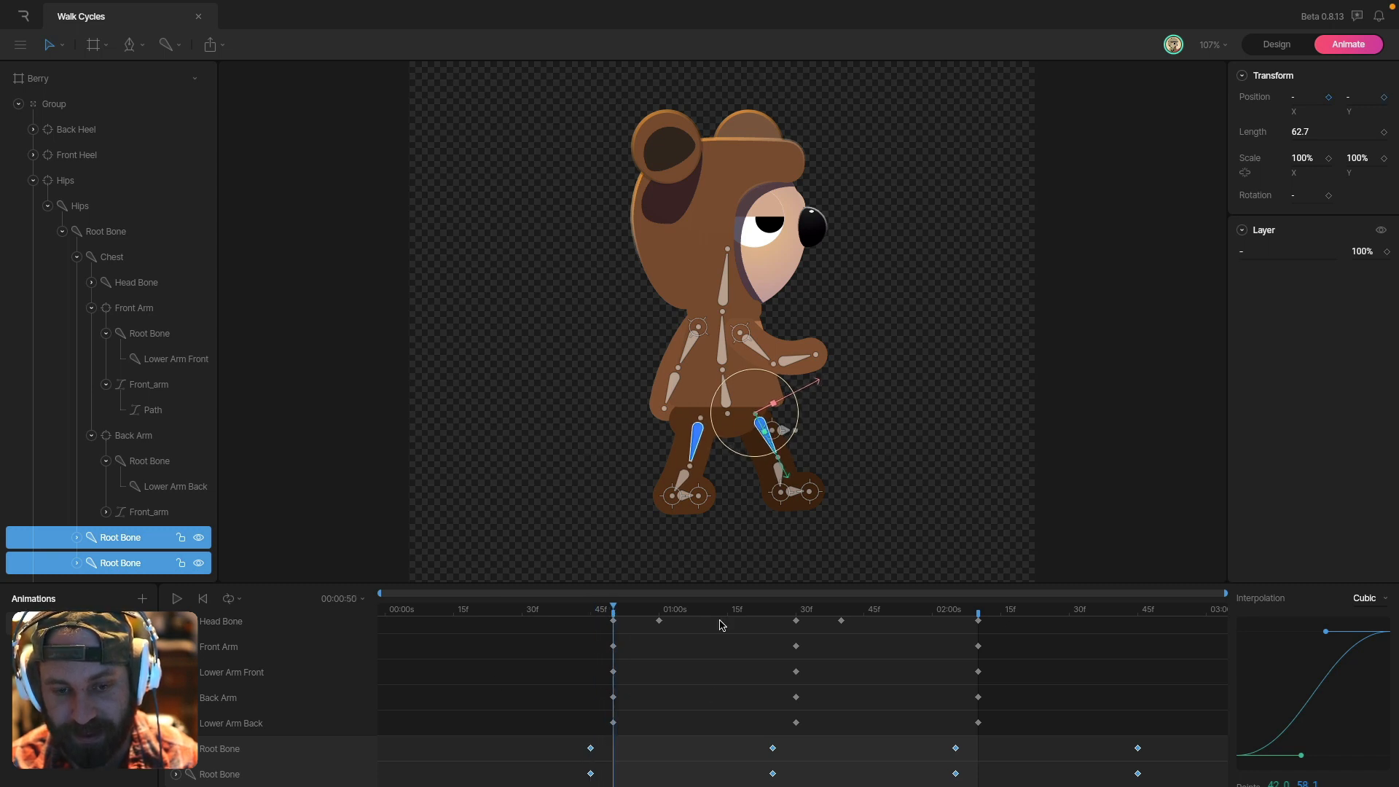
pyautogui.click(684, 675)
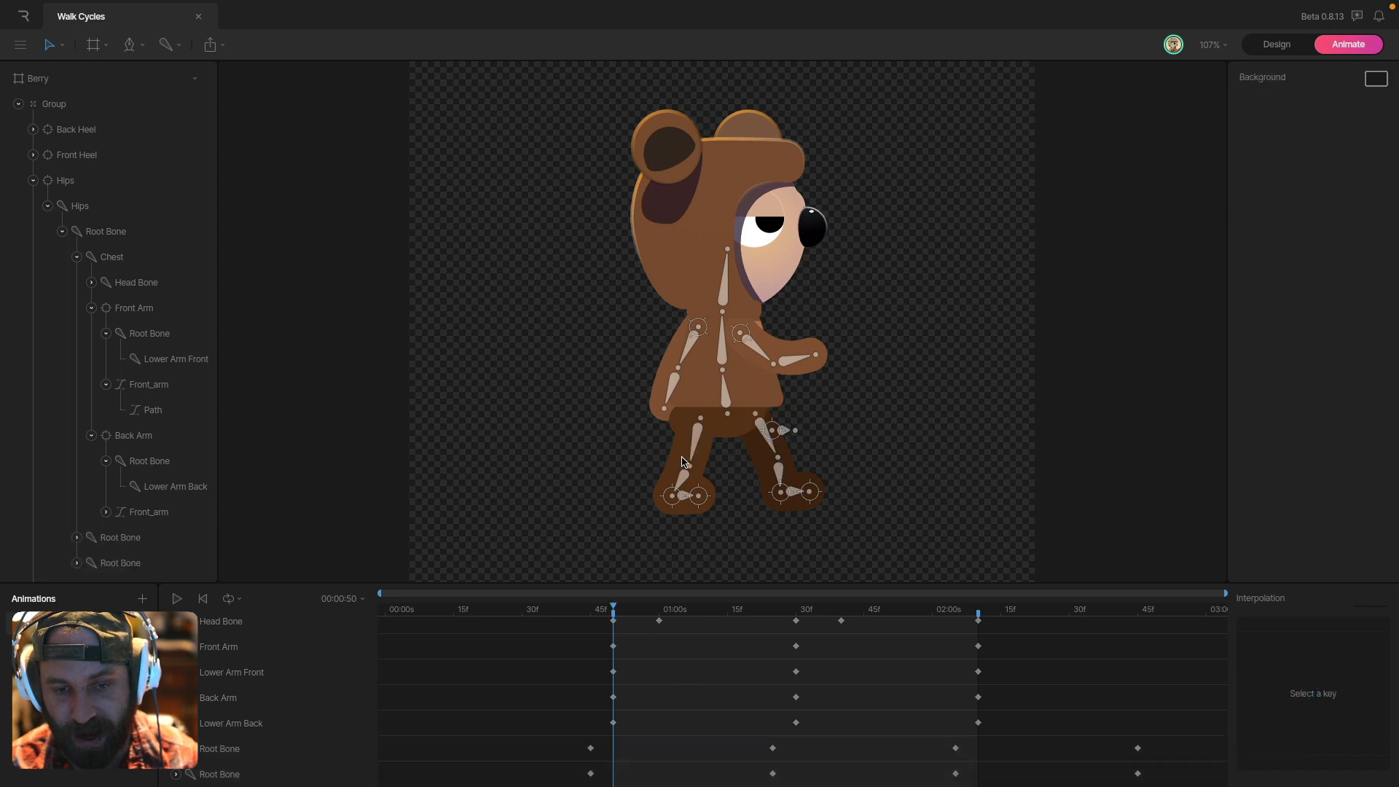
pyautogui.click(978, 611)
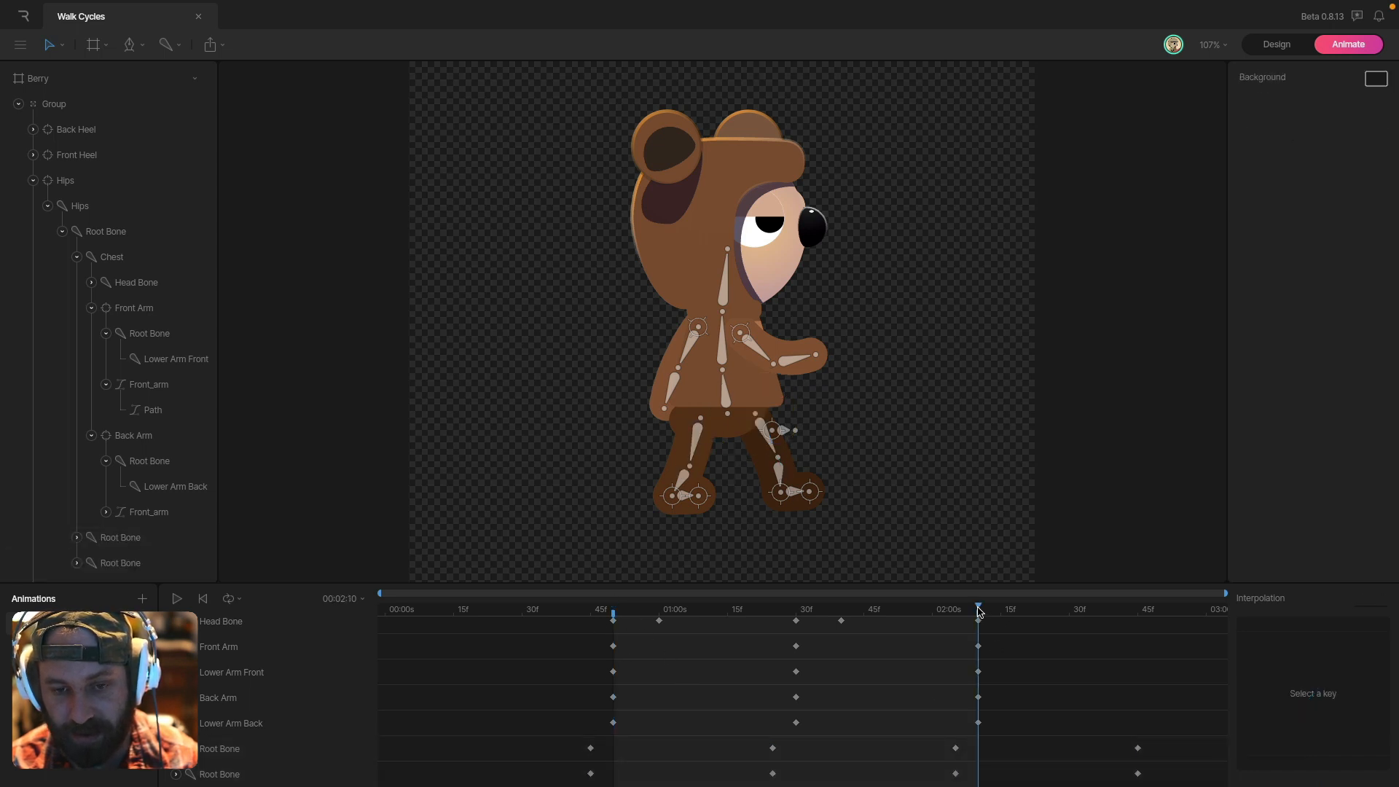
pyautogui.click(614, 610)
pyautogui.moveTo(576, 738); pyautogui.dragTo(855, 786)
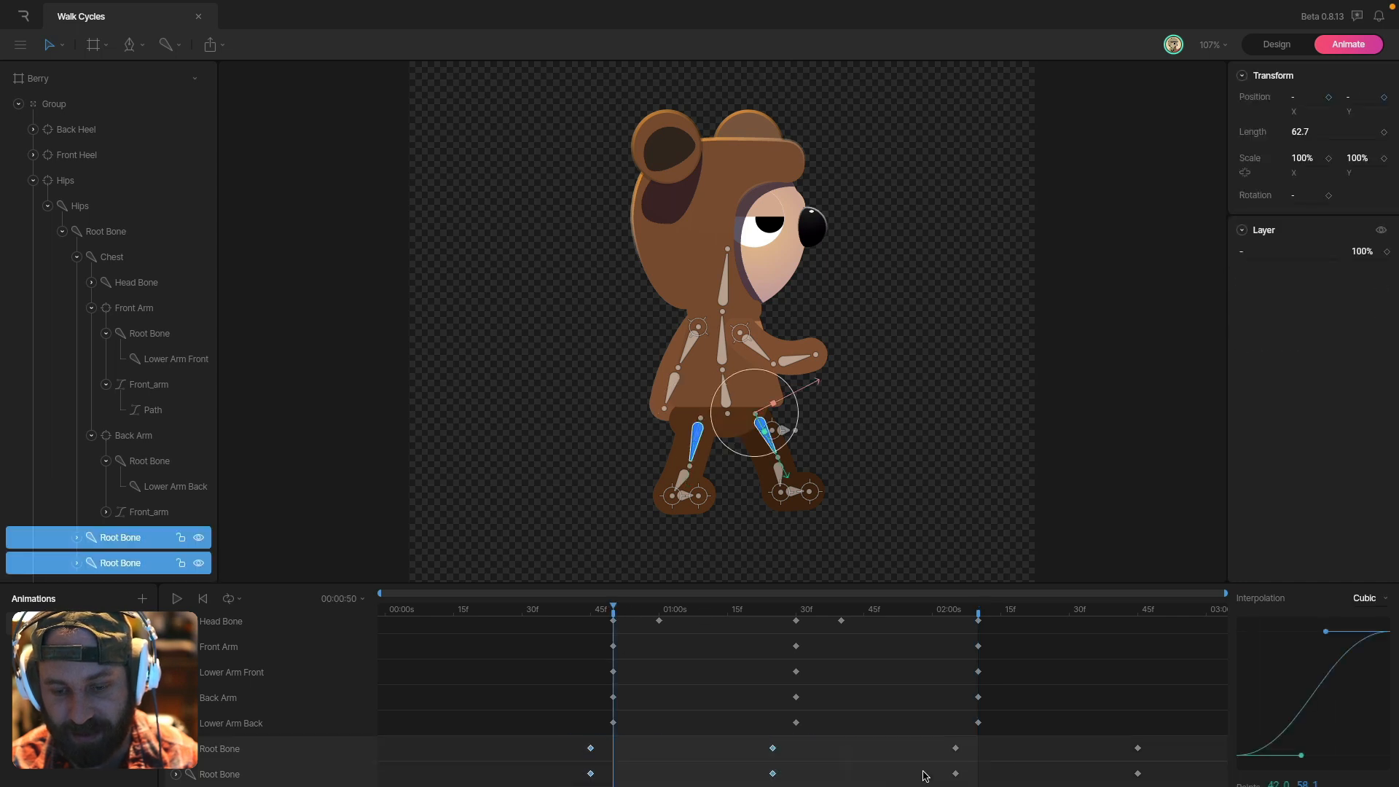
pyautogui.moveTo(943, 743); pyautogui.dragTo(1210, 784)
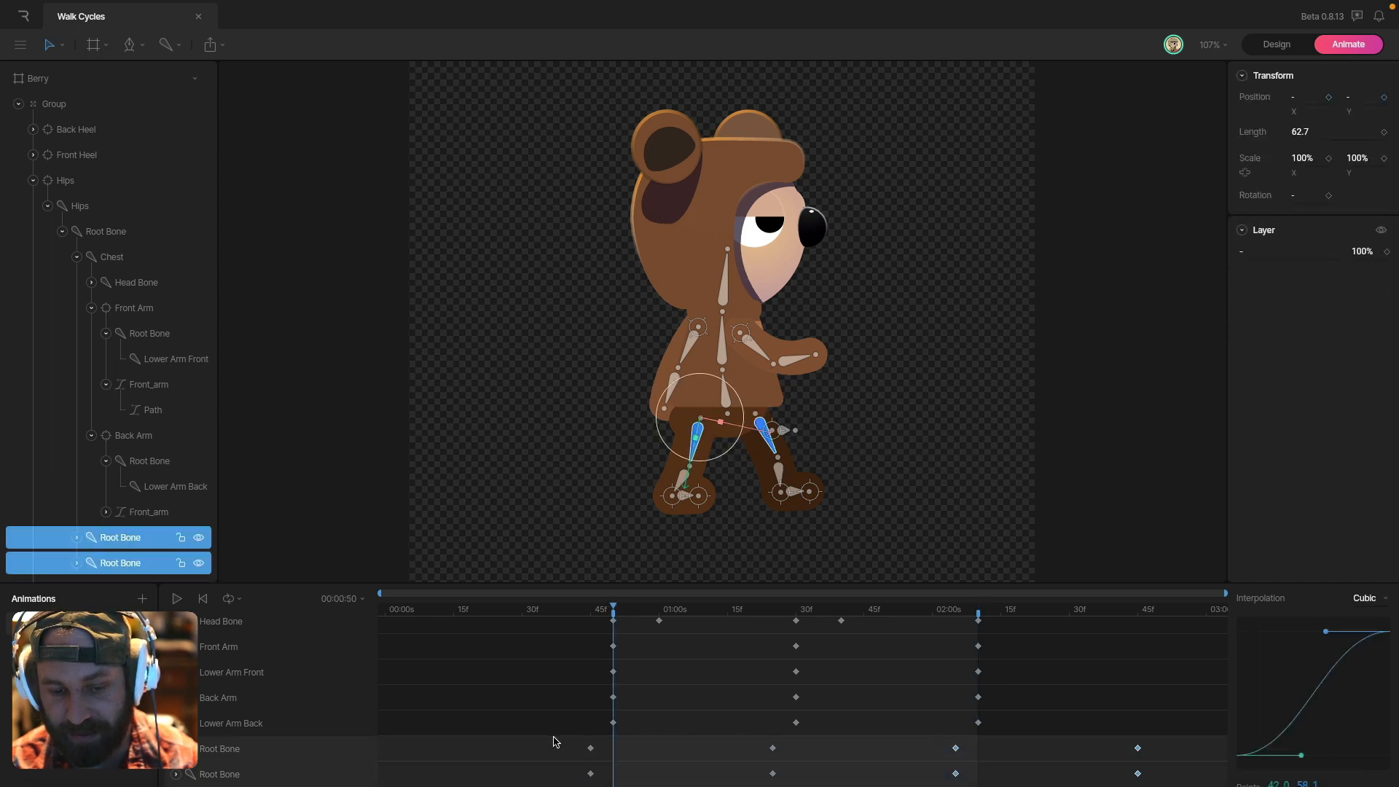
pyautogui.moveTo(576, 739); pyautogui.dragTo(844, 785)
pyautogui.moveTo(950, 742); pyautogui.dragTo(1162, 785)
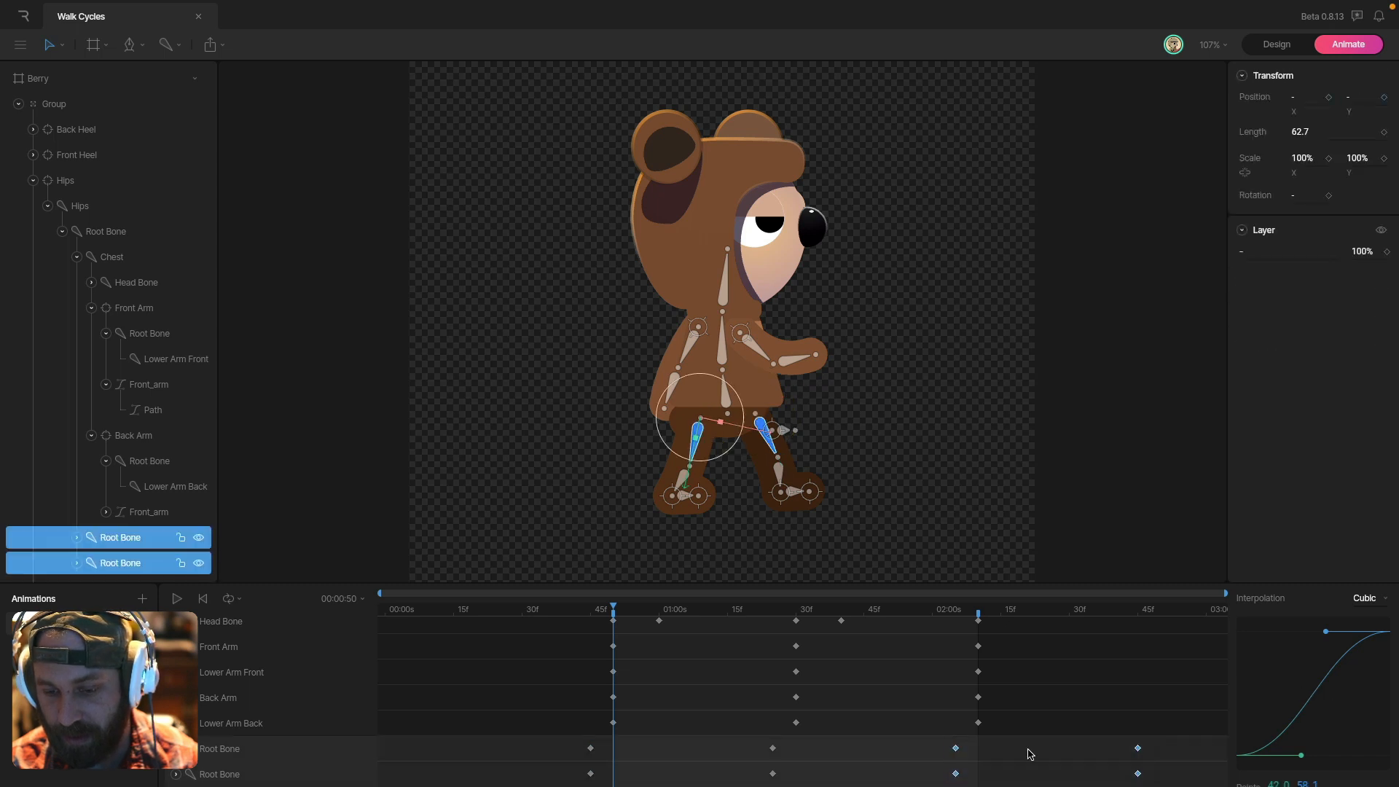
pyautogui.click(704, 711)
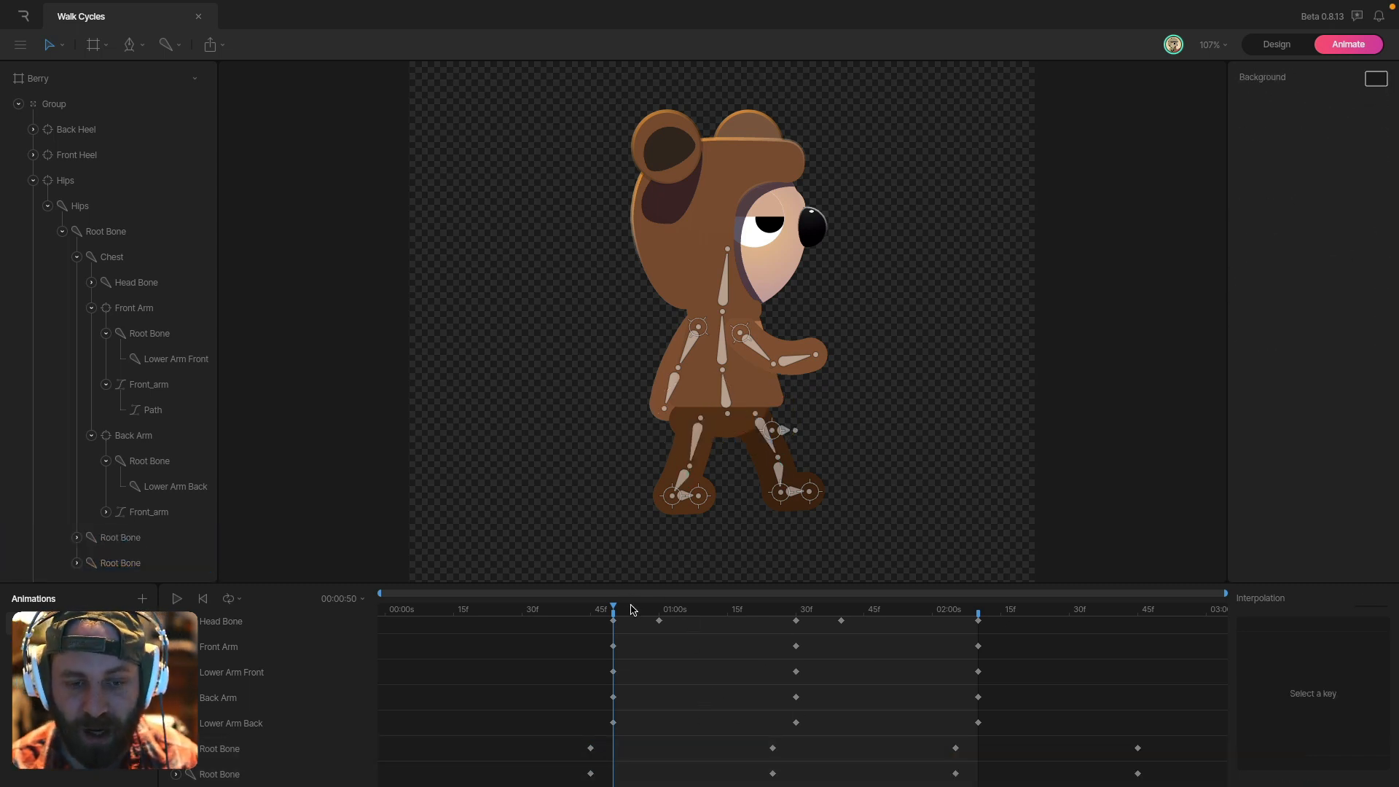
# - Scrub and play the walk loop to check the offset leg motion, and return to 00:00:50
pyautogui.moveTo(613, 610); pyautogui.dragTo(972, 671)
pyautogui.press('space')
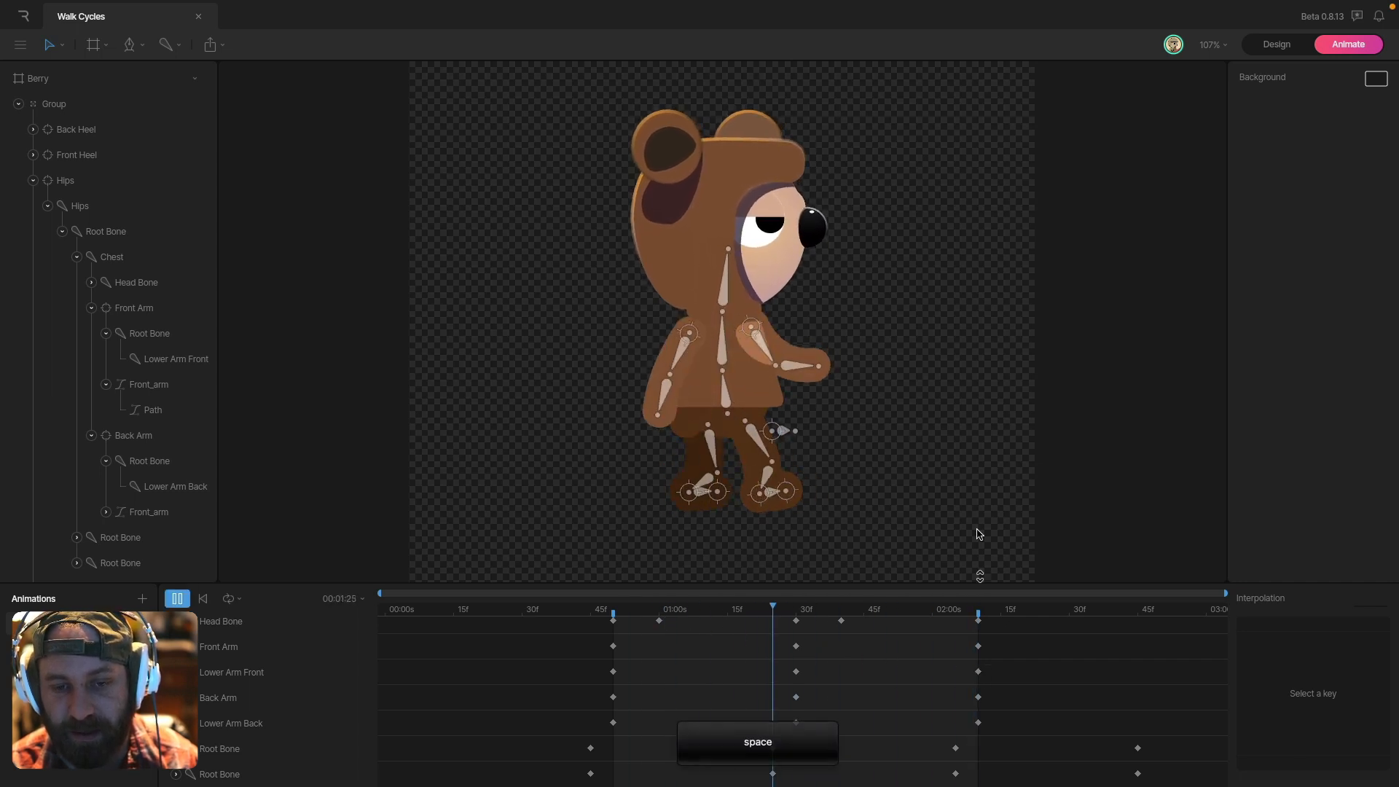
pyautogui.press('space')
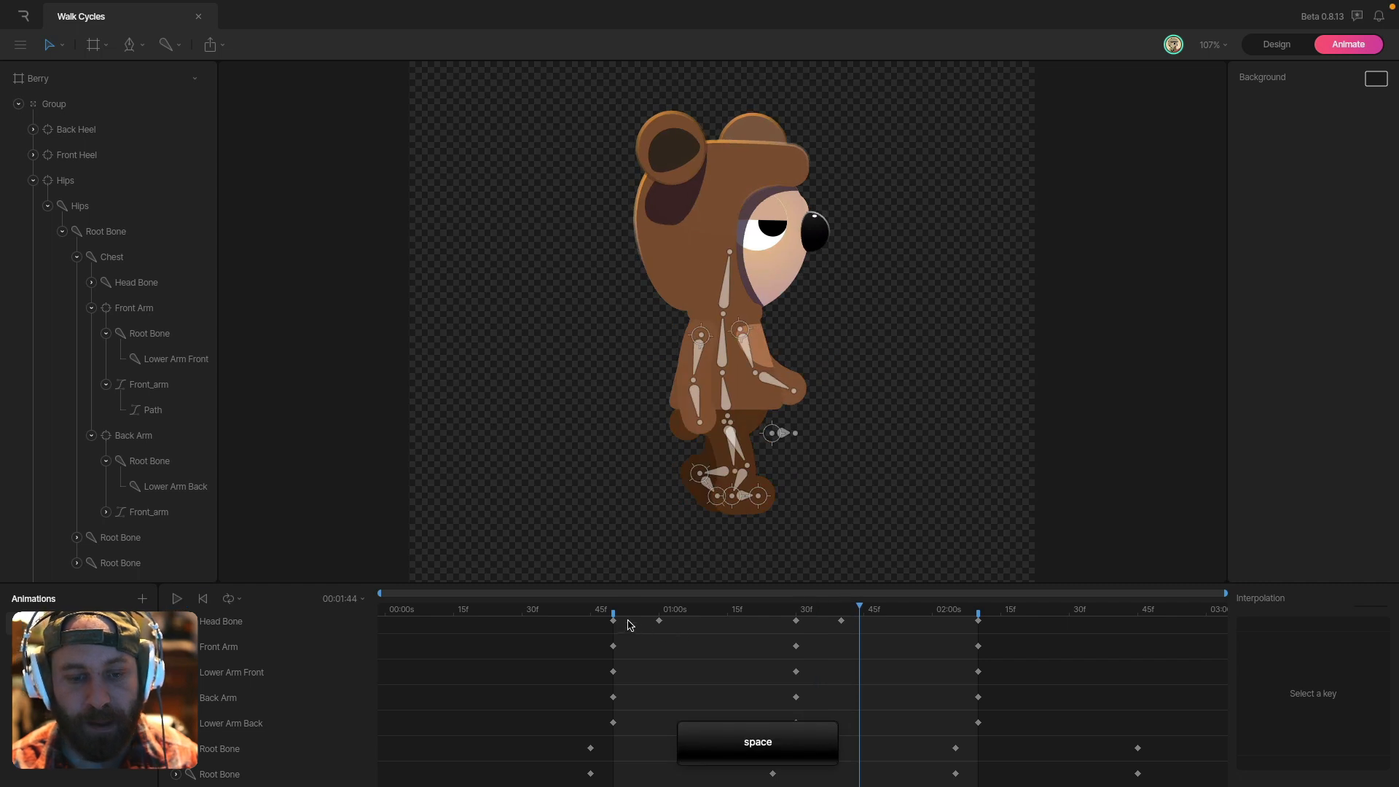
pyautogui.click(616, 612)
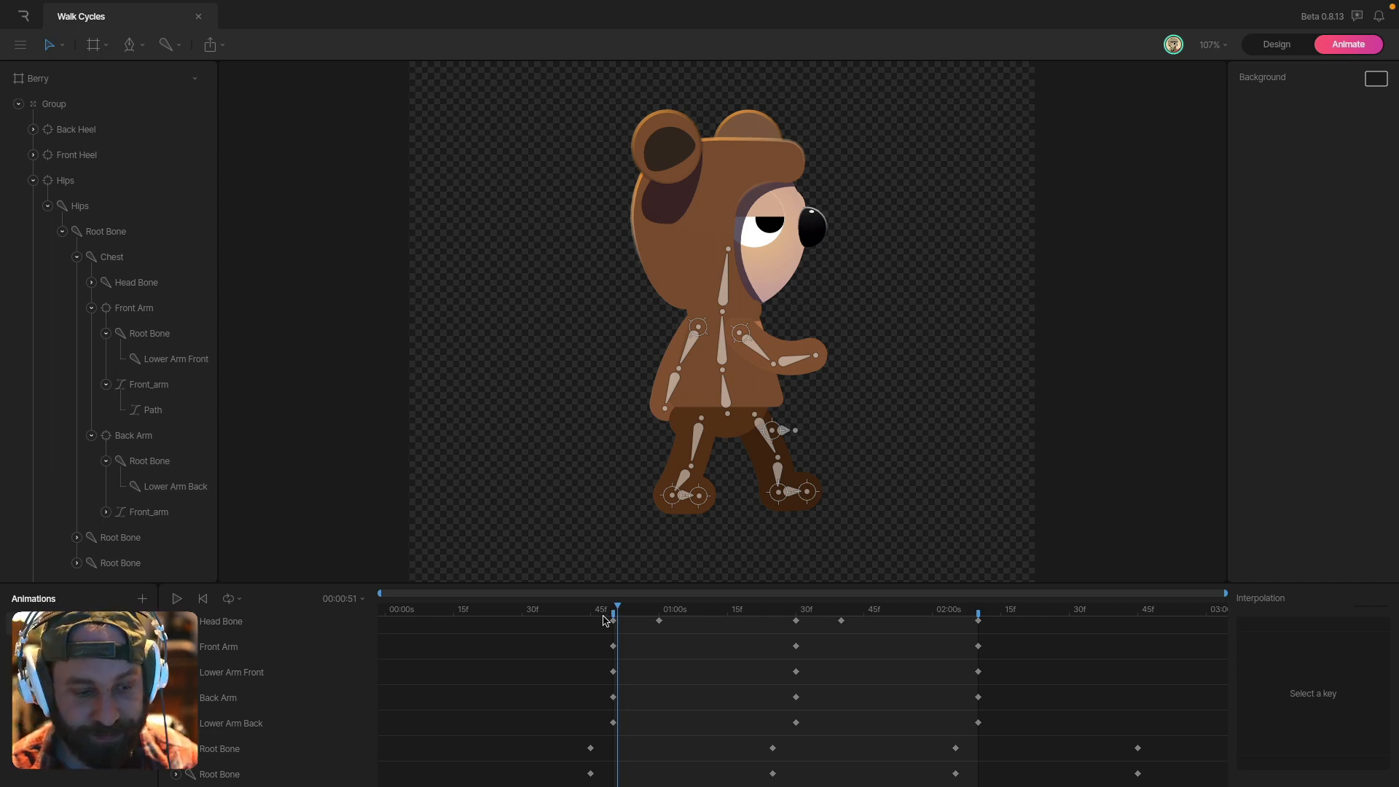
pyautogui.moveTo(587, 614); pyautogui.dragTo(616, 620)
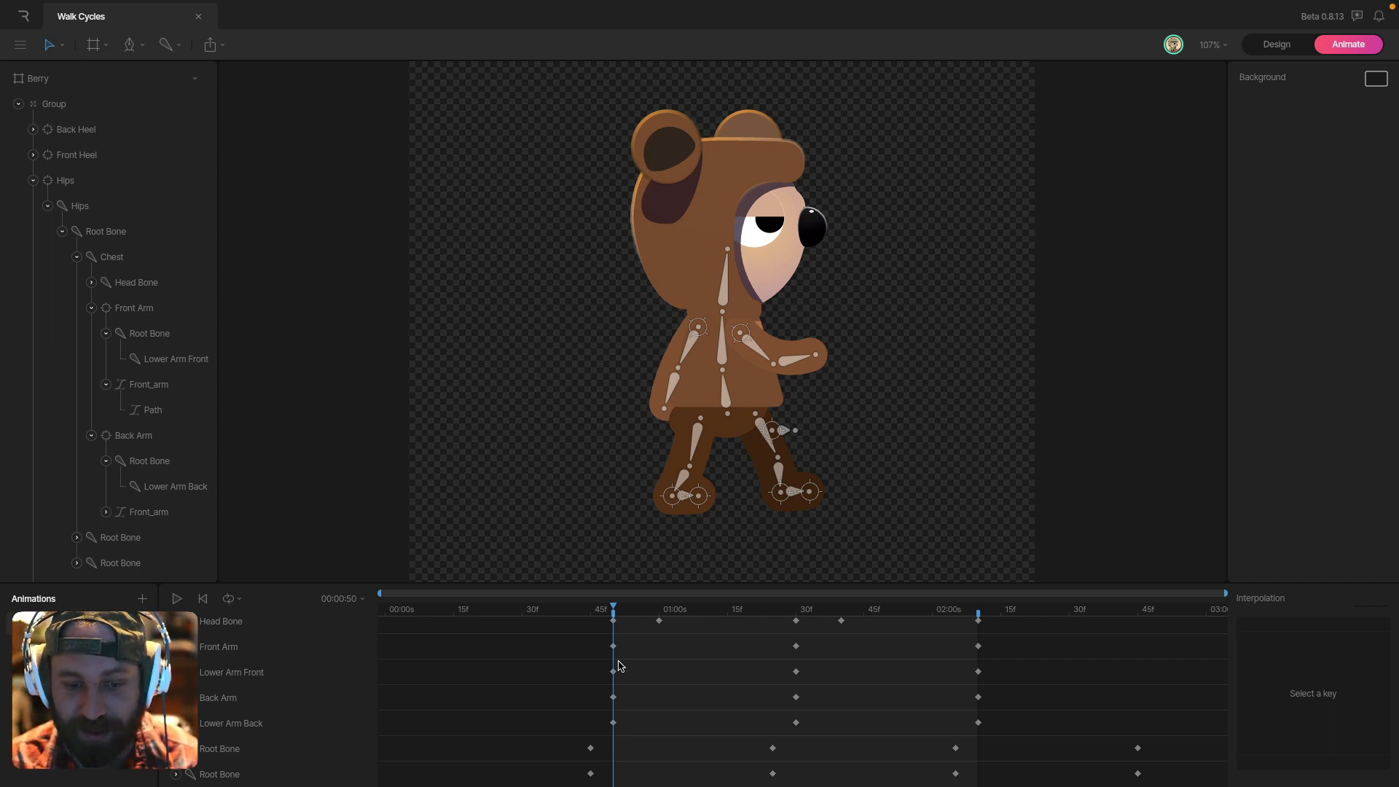
# - Try to paste the last two keys of Lower Arm Front and Lower Arm Back at 00:00:00, and delete the pasted keys
pyautogui.moveTo(581, 660); pyautogui.dragTo(996, 689)
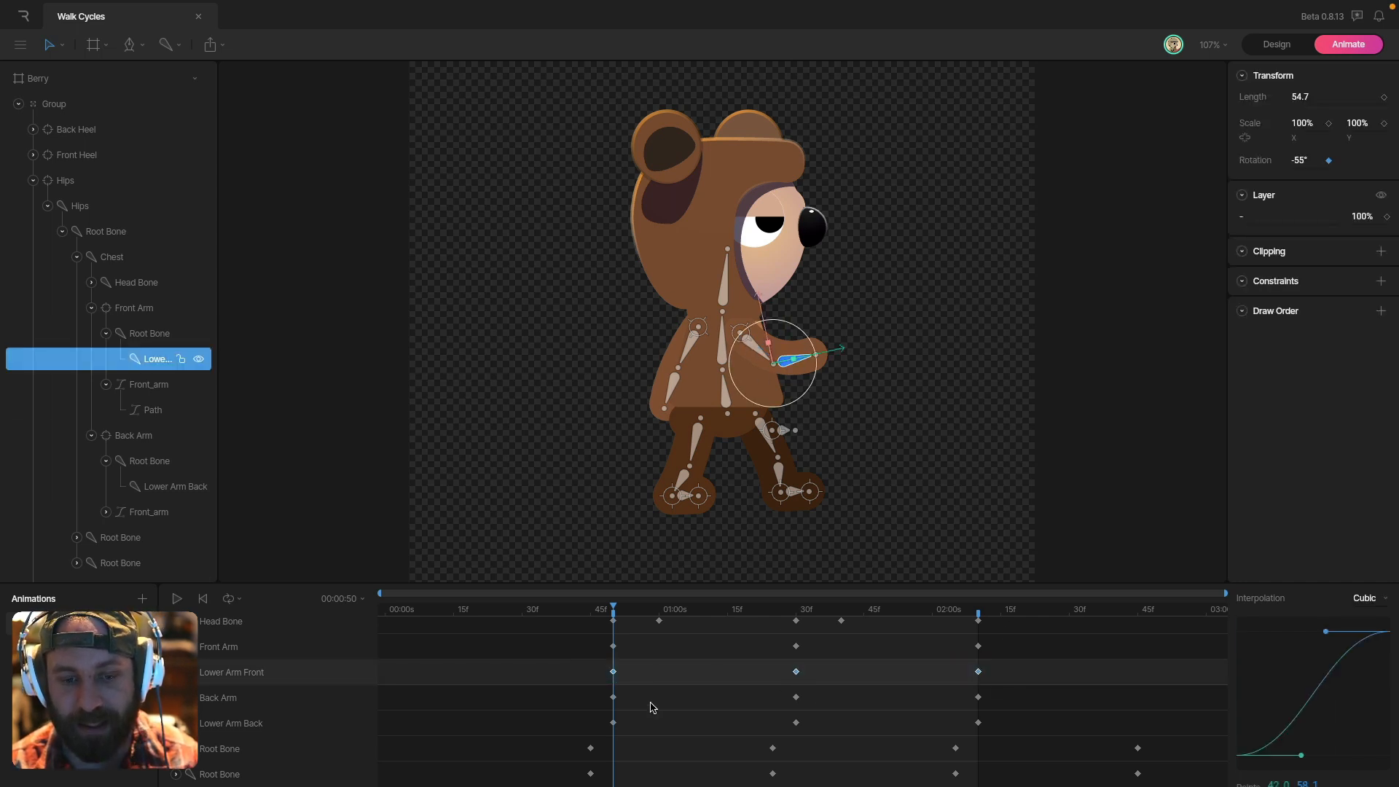
pyautogui.moveTo(594, 647); pyautogui.dragTo(1027, 741)
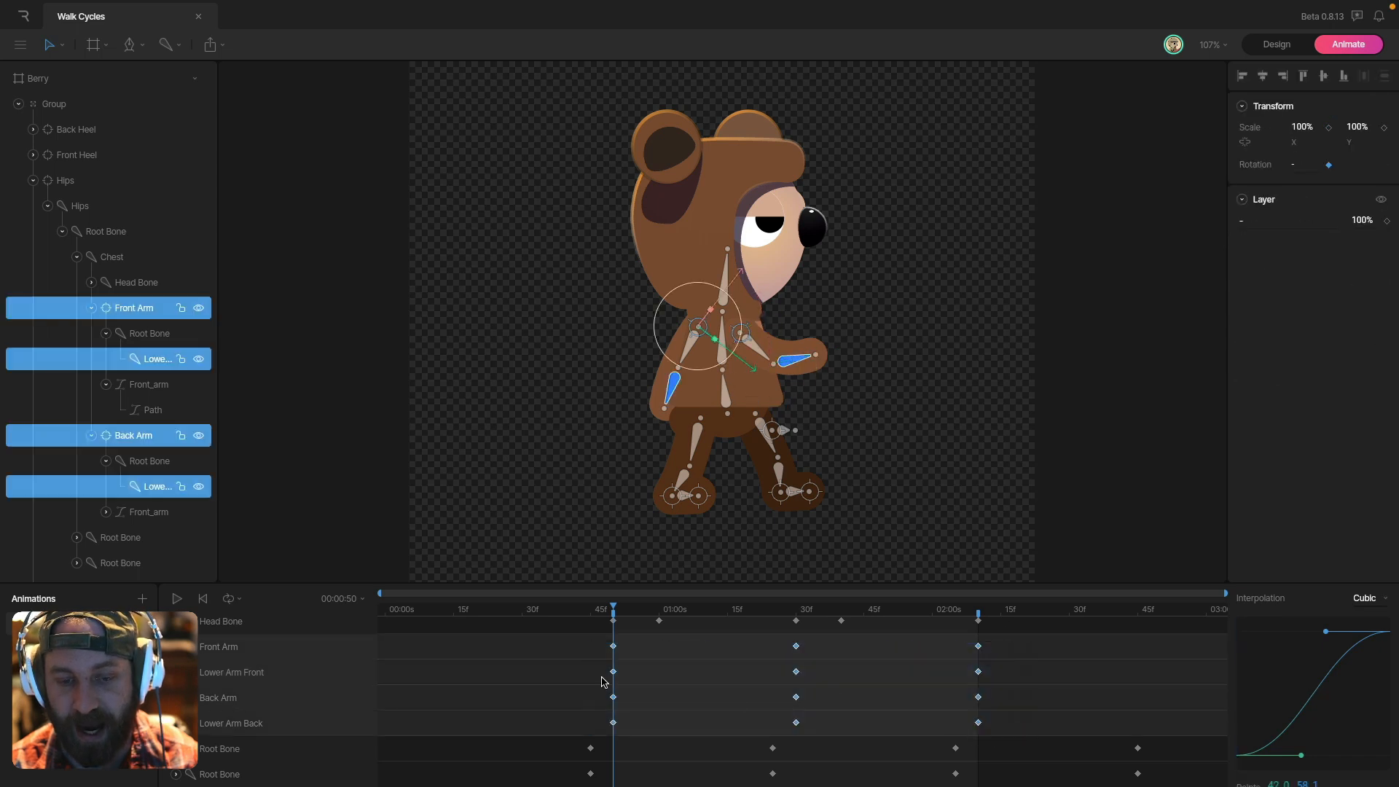
pyautogui.click(663, 696)
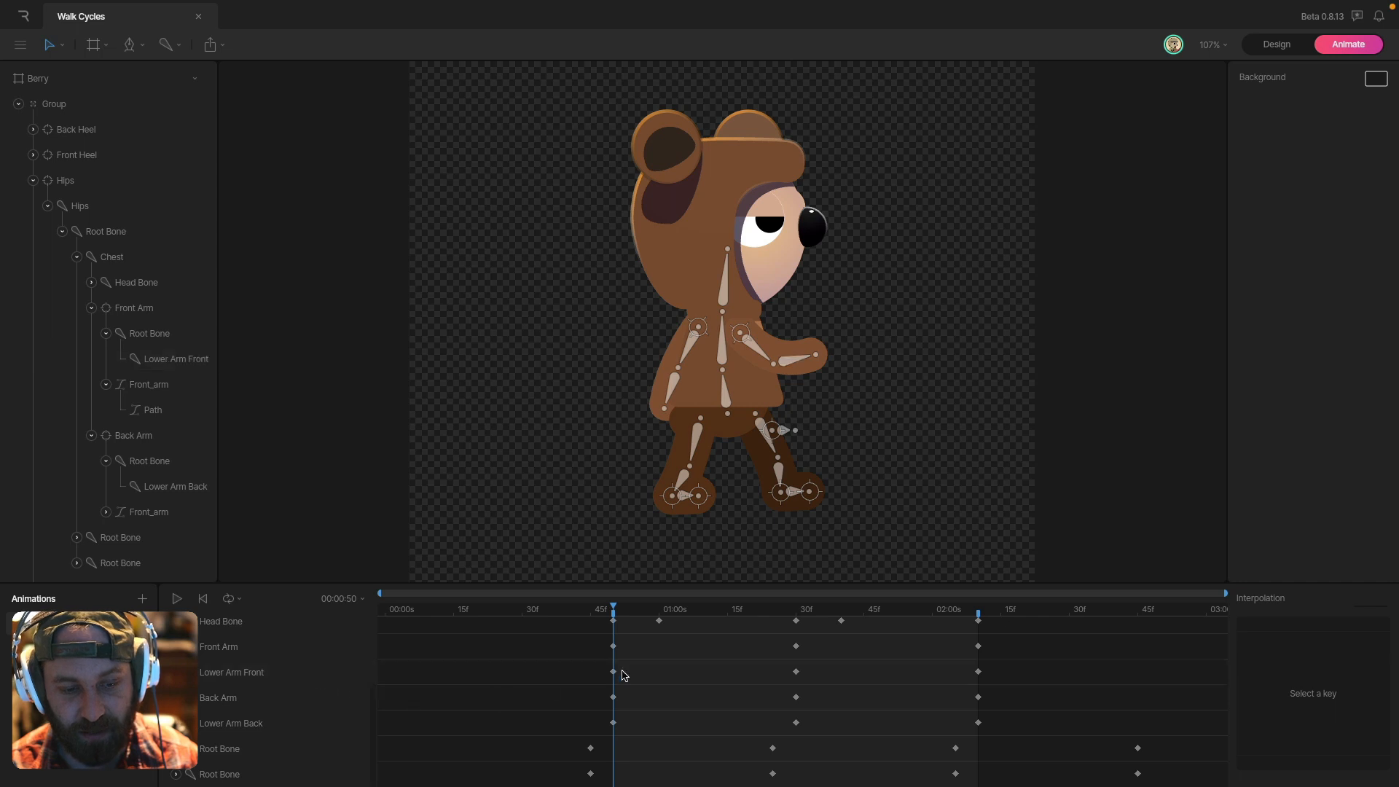
pyautogui.moveTo(594, 669); pyautogui.dragTo(713, 674)
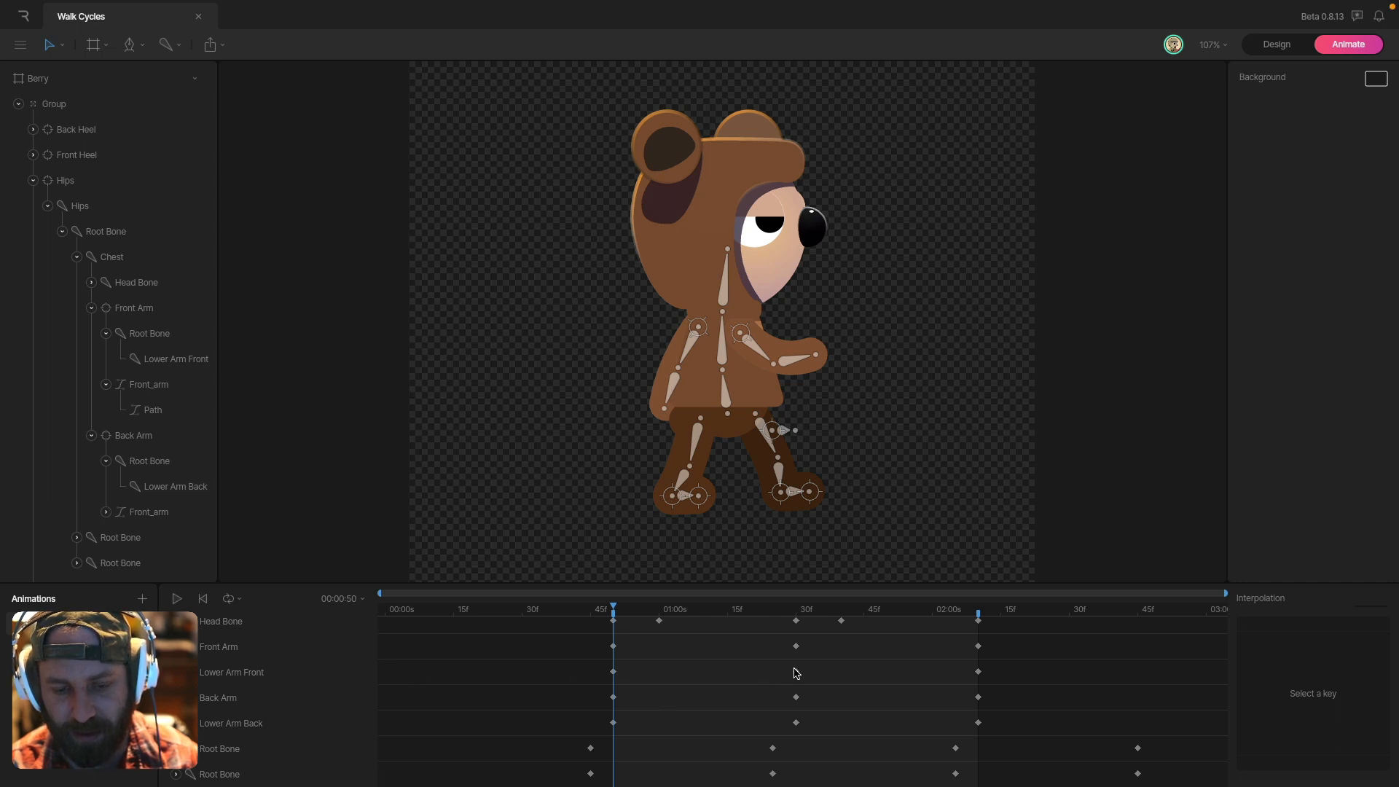
pyautogui.moveTo(786, 669); pyautogui.dragTo(1006, 685)
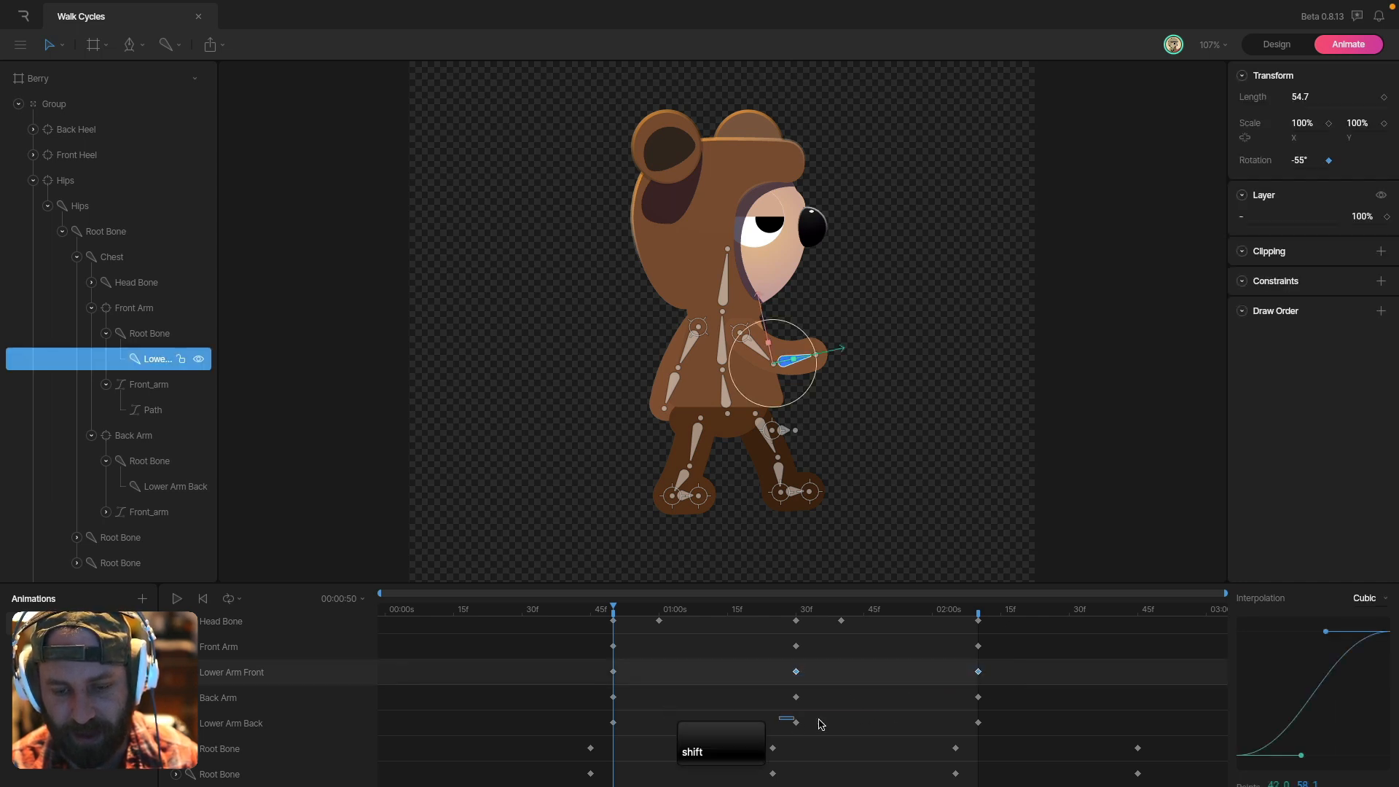
pyautogui.moveTo(780, 720); pyautogui.dragTo(984, 733)
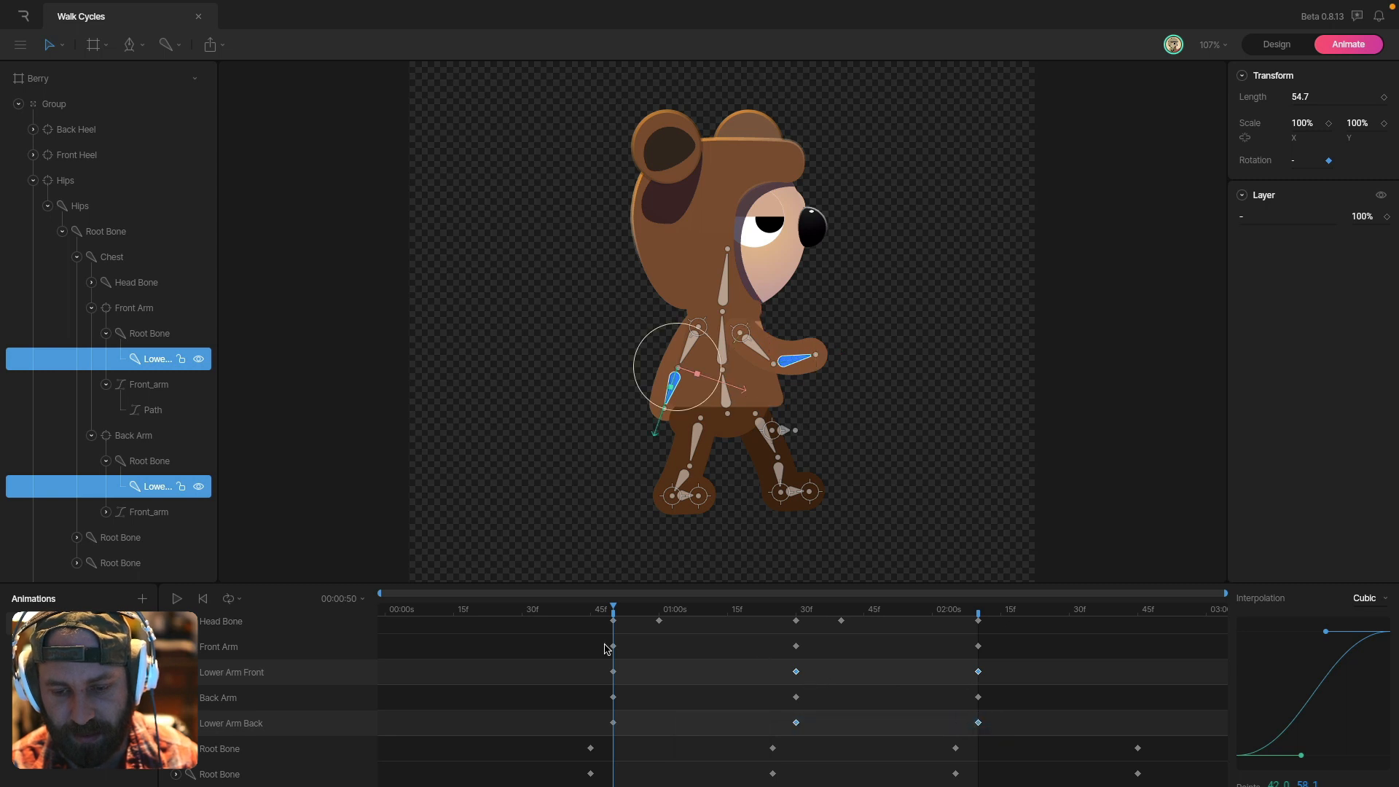
pyautogui.press('super+c')
pyautogui.press('Home')
pyautogui.press('super+v')
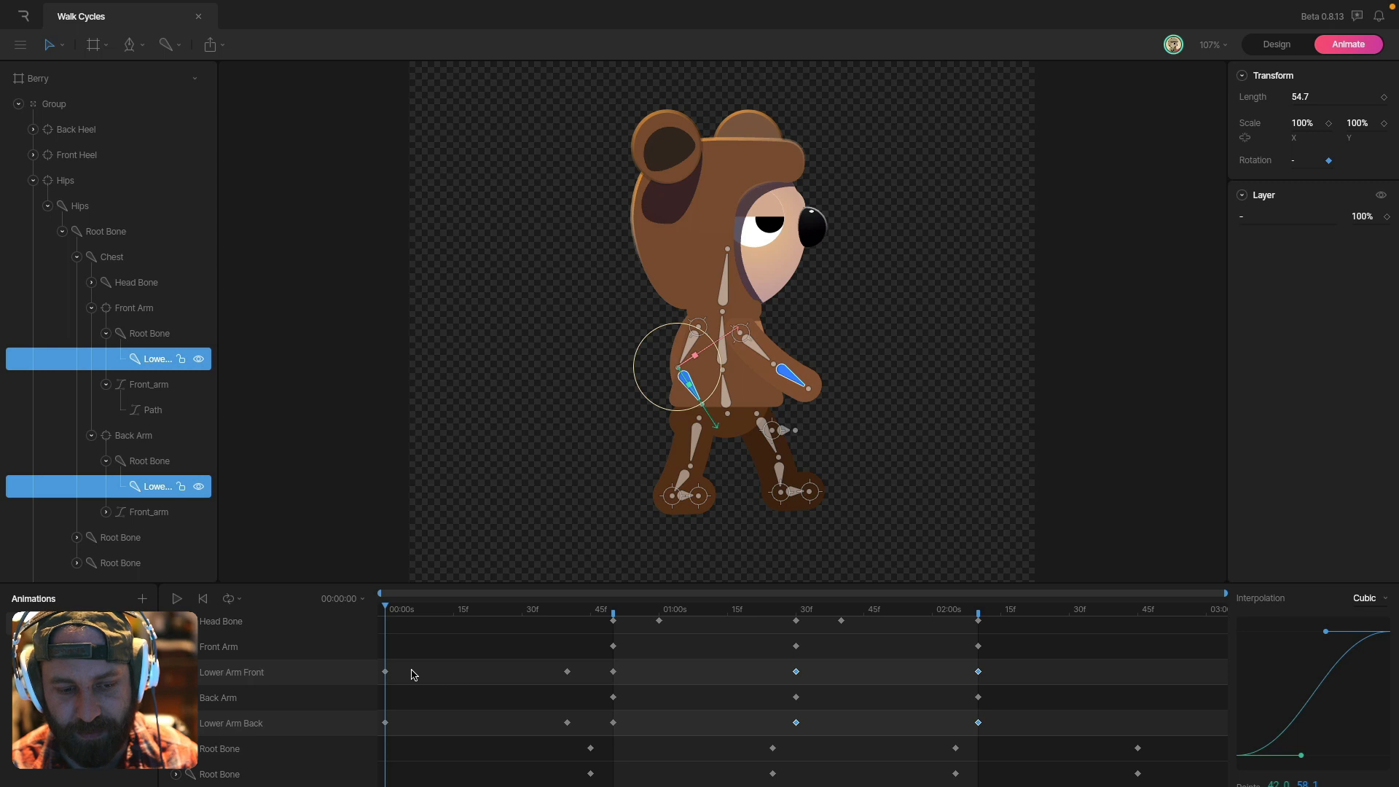
pyautogui.moveTo(582, 661); pyautogui.dragTo(432, 726)
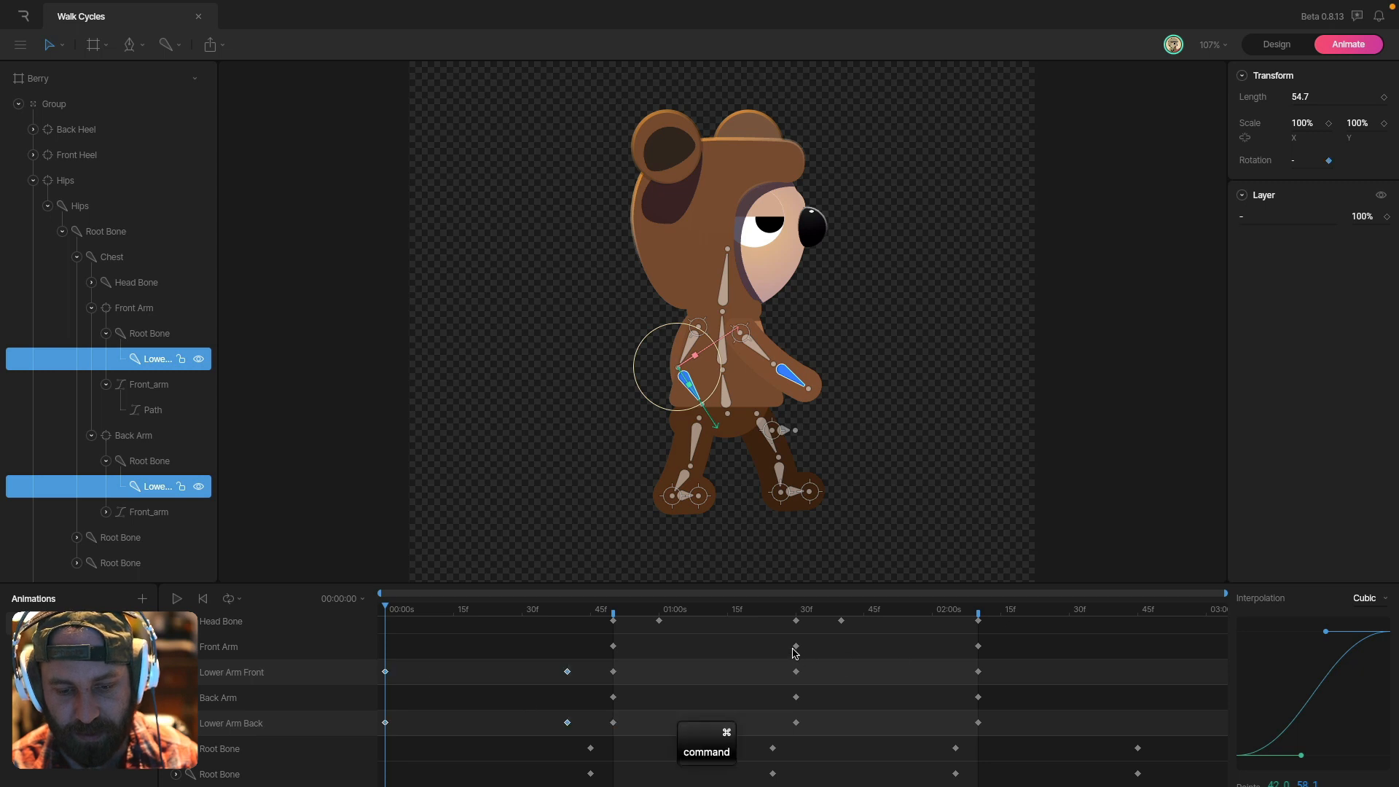
pyautogui.press('BackSpace')
# - Copy the last two keys of all four arm rows to 00:00:00 and shift the copies 10 frames later
pyautogui.moveTo(771, 639); pyautogui.dragTo(1021, 728)
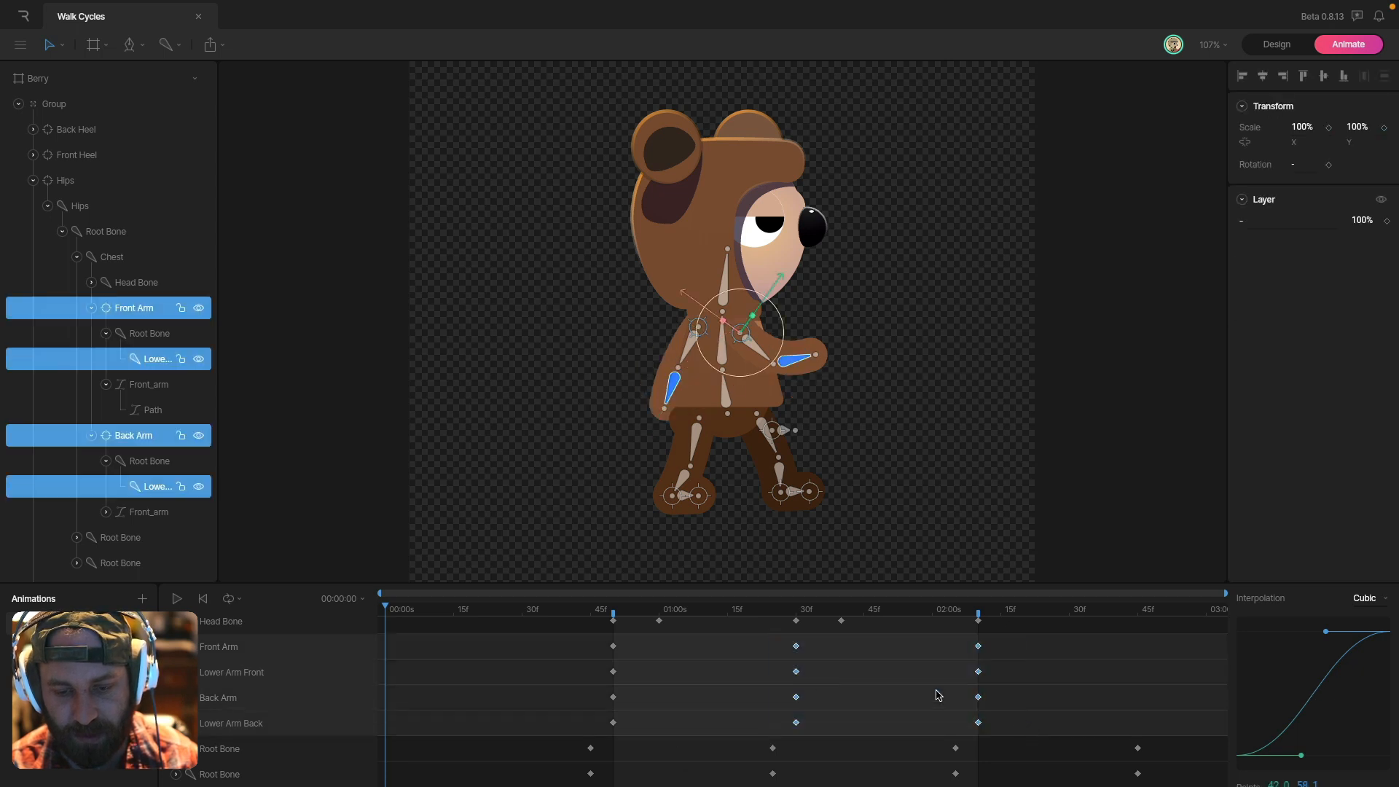
pyautogui.hotkey('ctrl', 'c')
pyautogui.hotkey('ctrl', 'v')
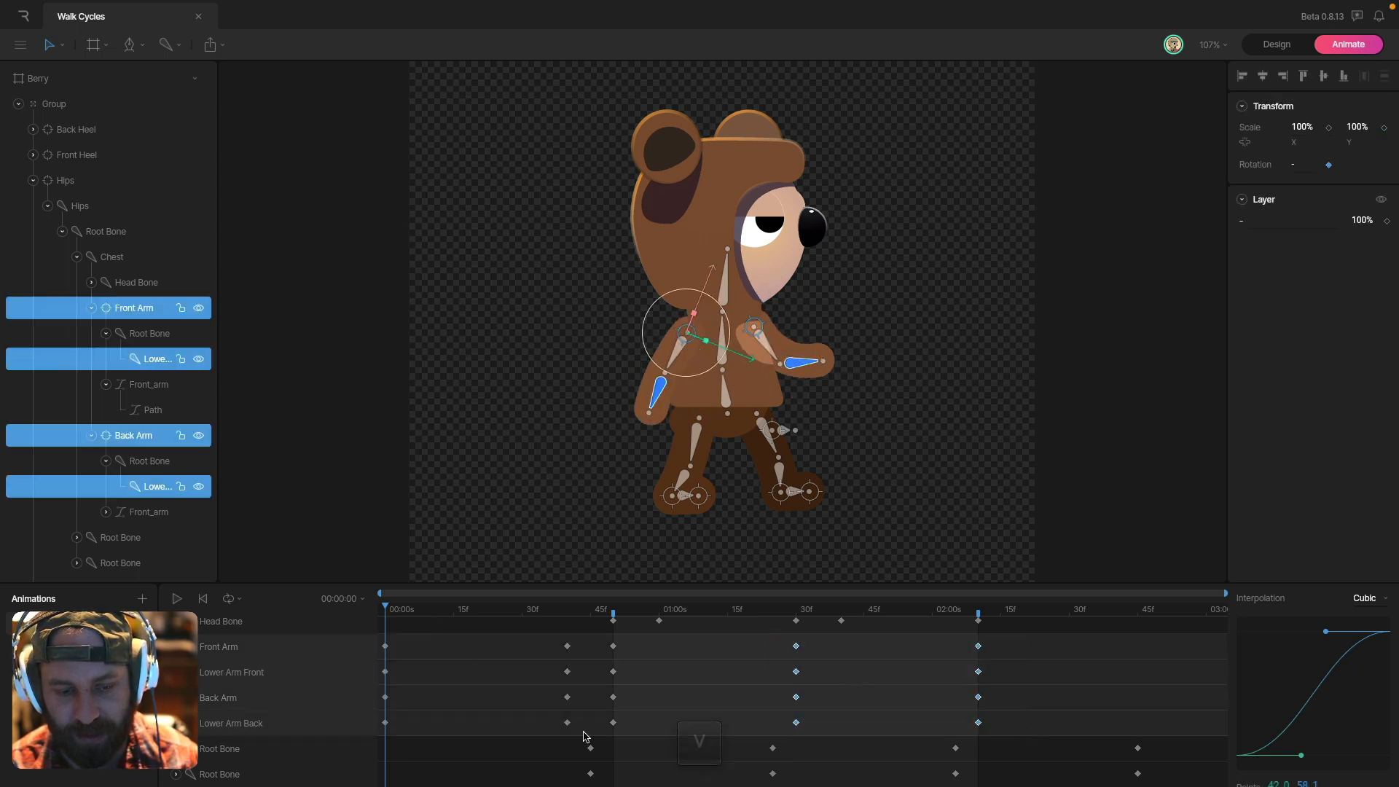
pyautogui.moveTo(588, 733); pyautogui.dragTo(430, 654)
pyautogui.click(549, 671)
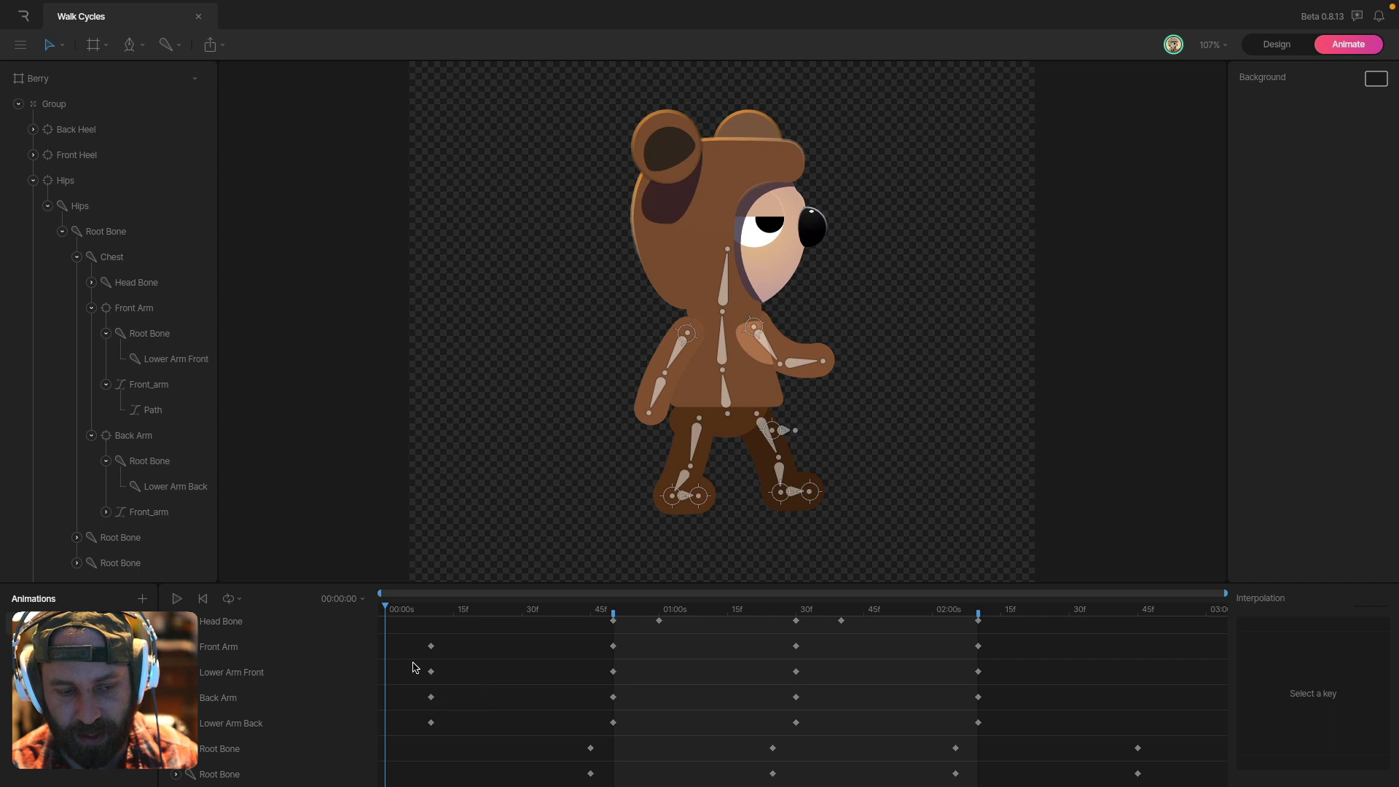
# - Shift all Lower Arm Front and Lower Arm Back keys 5 frames later, and select the keys of all four arm rows
pyautogui.moveTo(416, 663); pyautogui.dragTo(1015, 685)
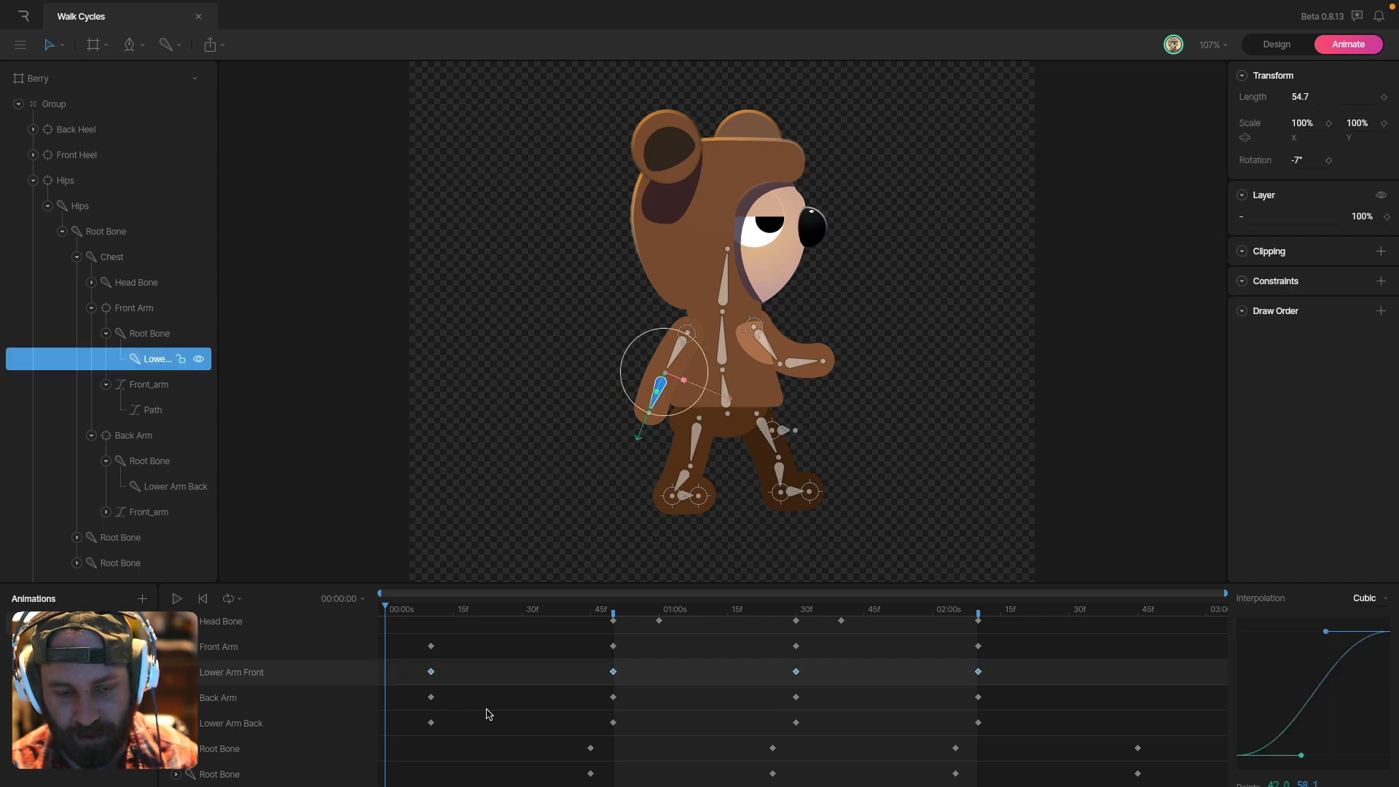
pyautogui.moveTo(427, 727); pyautogui.dragTo(981, 730)
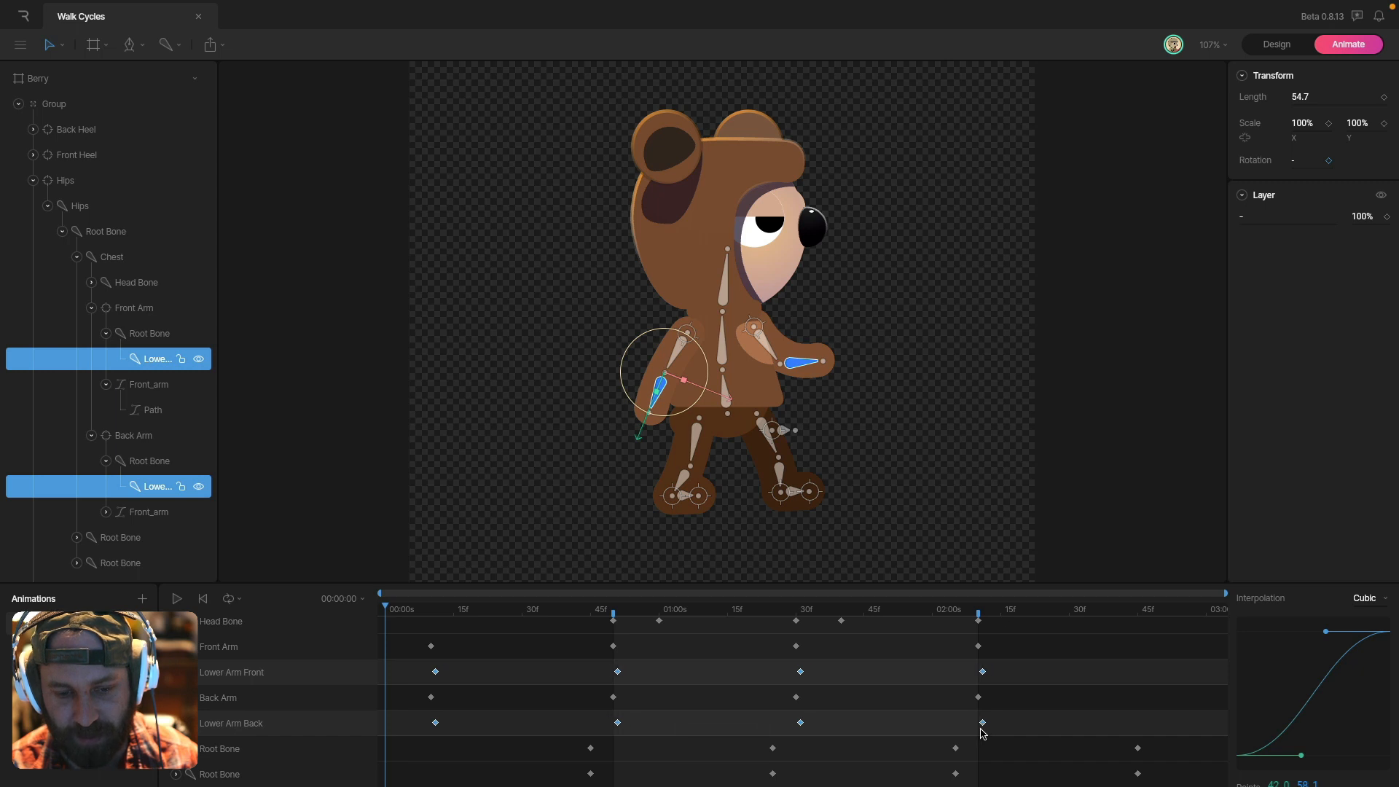
pyautogui.moveTo(986, 731); pyautogui.dragTo(1004, 729)
pyautogui.moveTo(408, 638); pyautogui.dragTo(1055, 744)
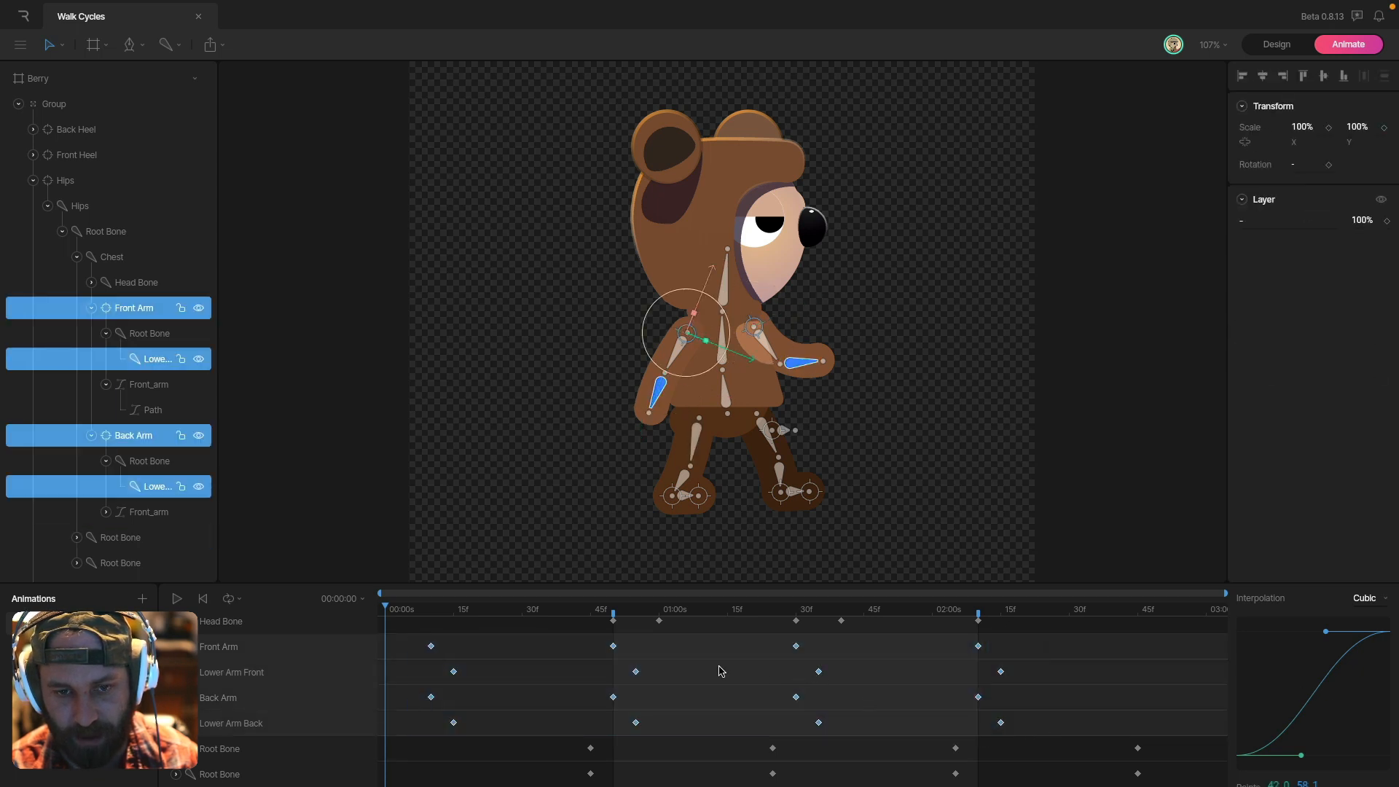
# - Shift the selected keys of all four arm rows 6 frames later, and play the loop to check the arm swing
pyautogui.moveTo(636, 677); pyautogui.dragTo(666, 678)
pyautogui.moveTo(616, 623); pyautogui.dragTo(734, 645)
pyautogui.press('space')
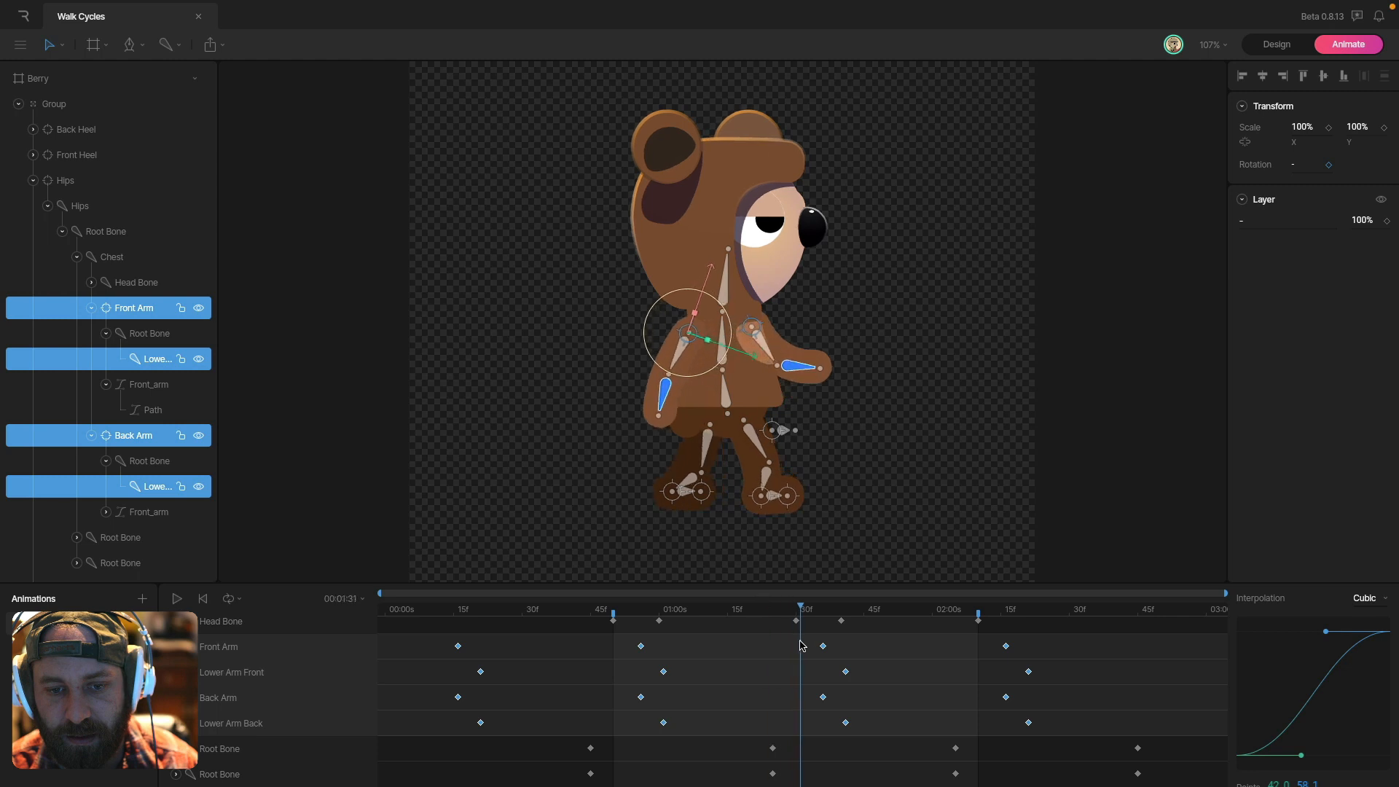
pyautogui.click(1009, 434)
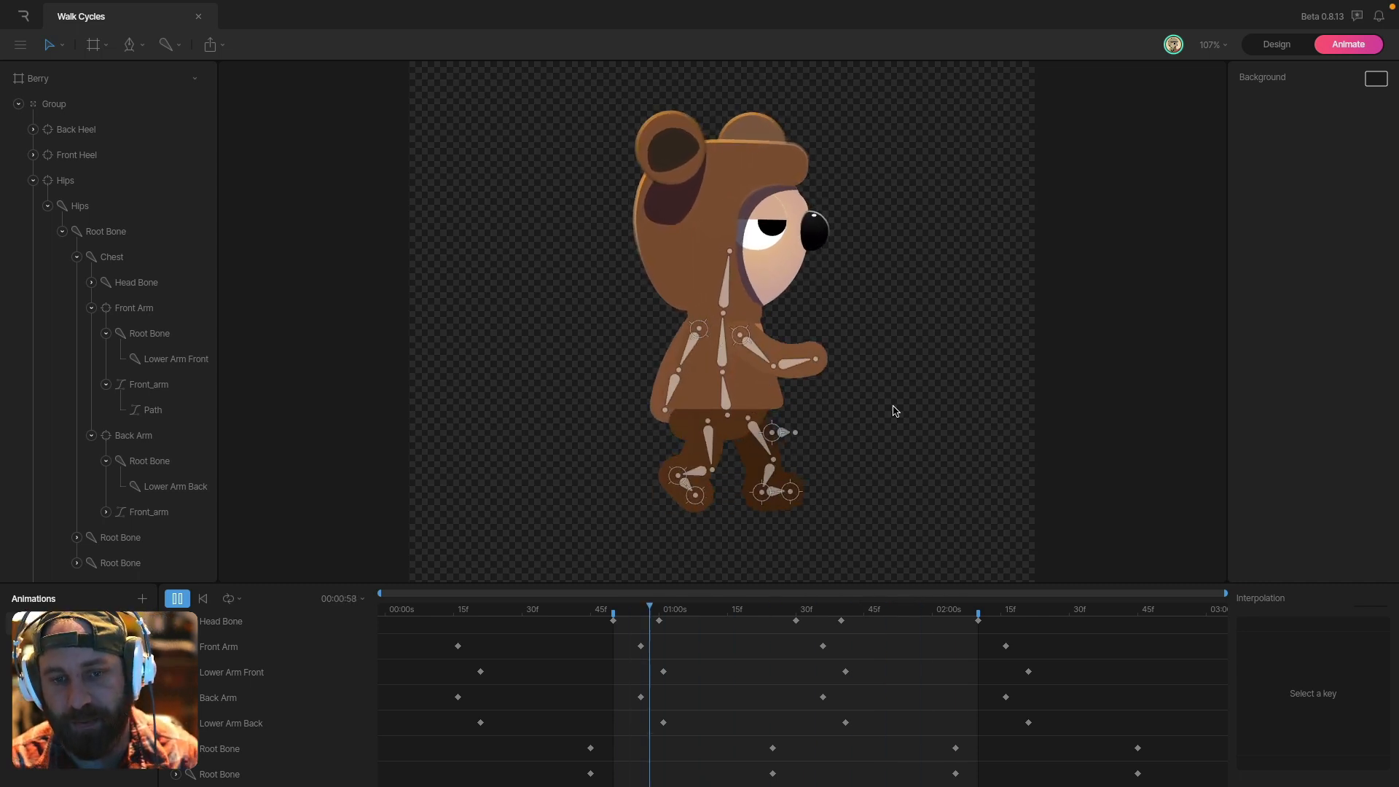
pyautogui.press('space')
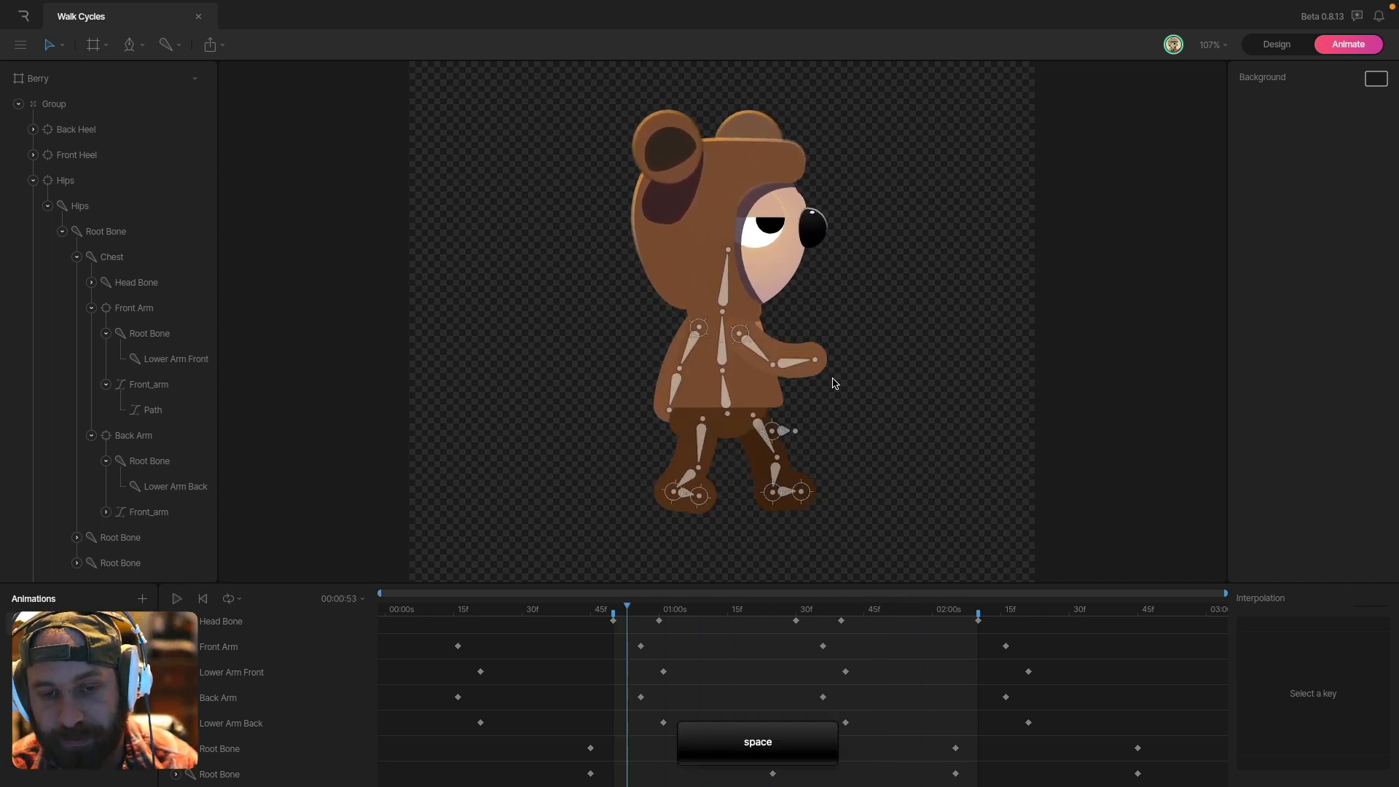
# - Copy the last three keys of Chest and Head Bone to 00:00:00 and shift the copies 10 frames later
pyautogui.click(718, 344)
pyautogui.keyDown('shift'); pyautogui.click(727, 287); pyautogui.keyUp('shift')
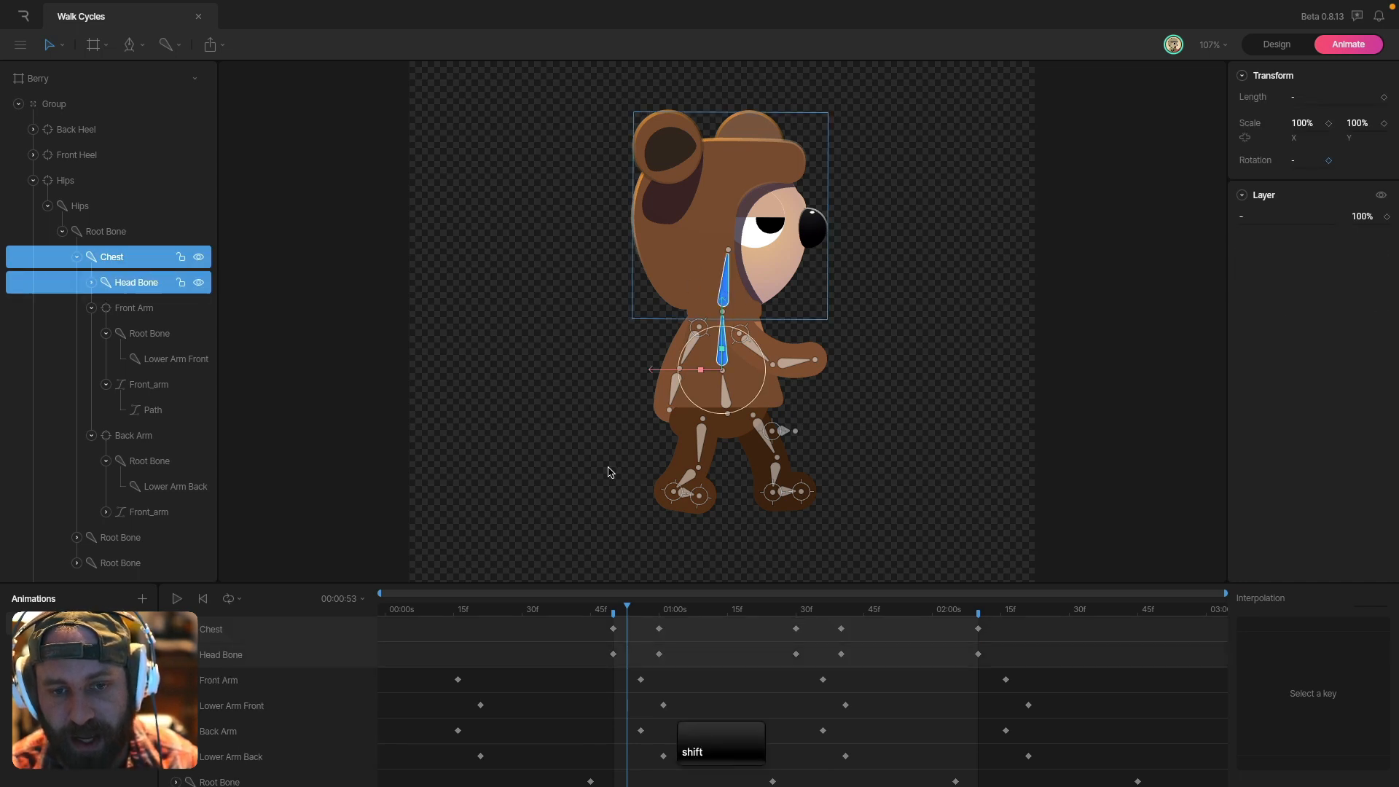
pyautogui.scroll(3, 645, 650)
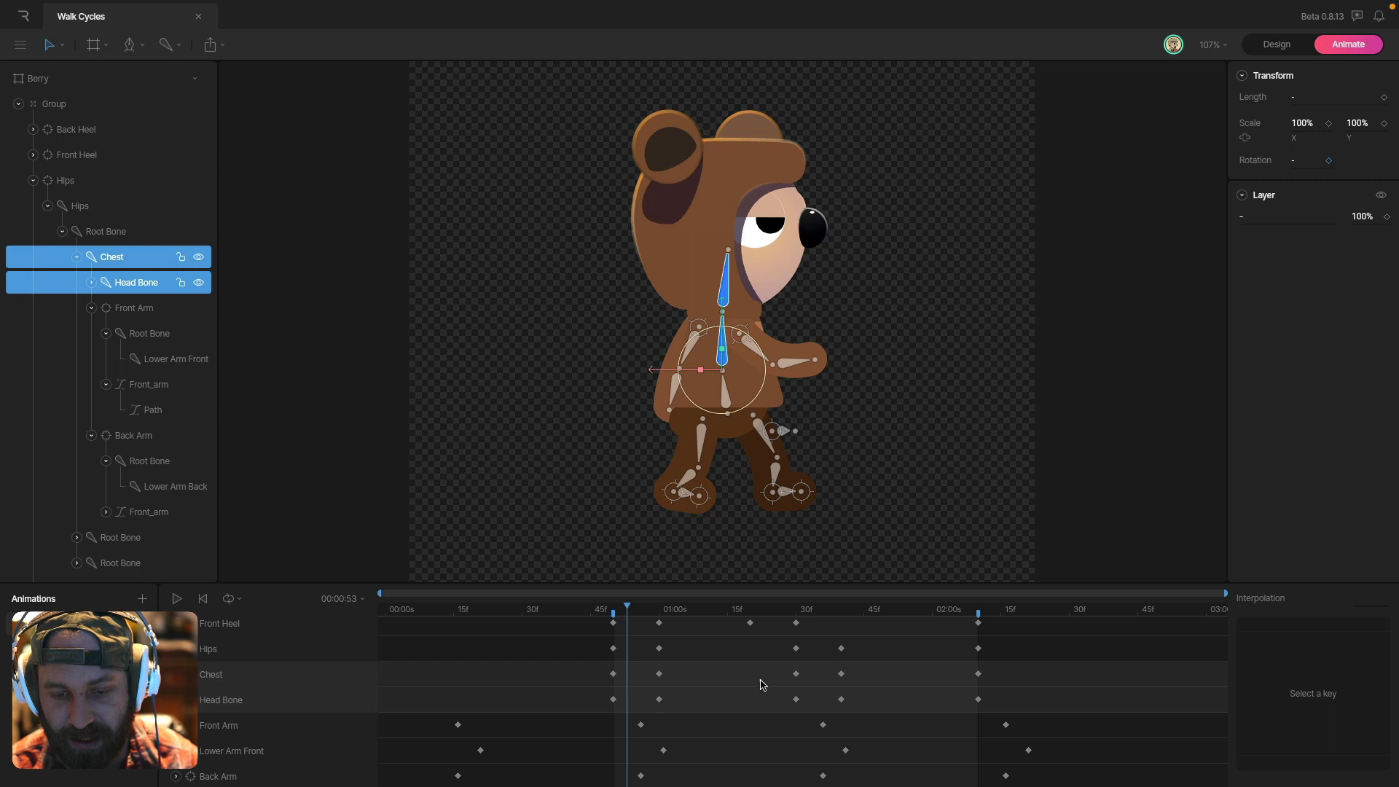
pyautogui.moveTo(584, 665); pyautogui.dragTo(820, 722)
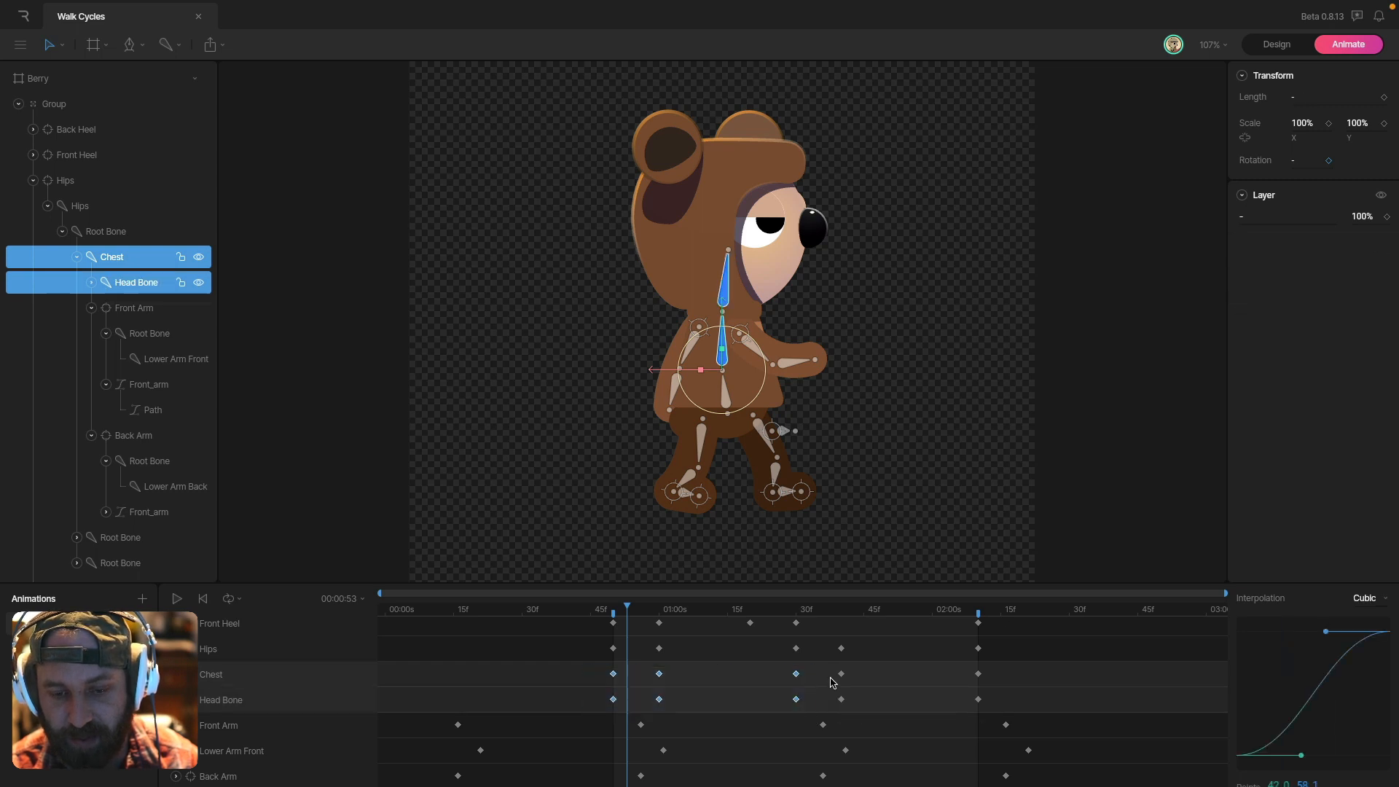
pyautogui.moveTo(772, 665); pyautogui.dragTo(1008, 716)
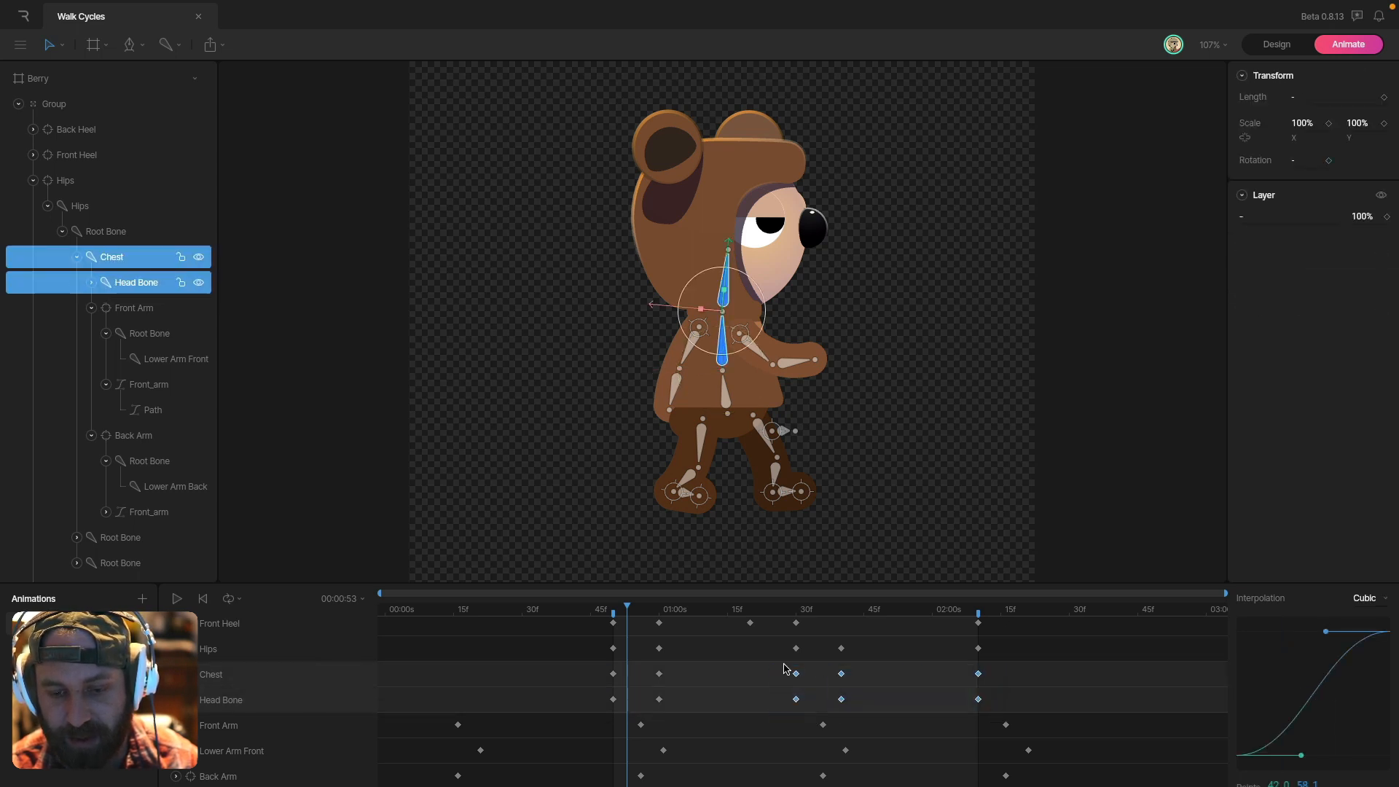
pyautogui.moveTo(626, 621); pyautogui.dragTo(663, 628)
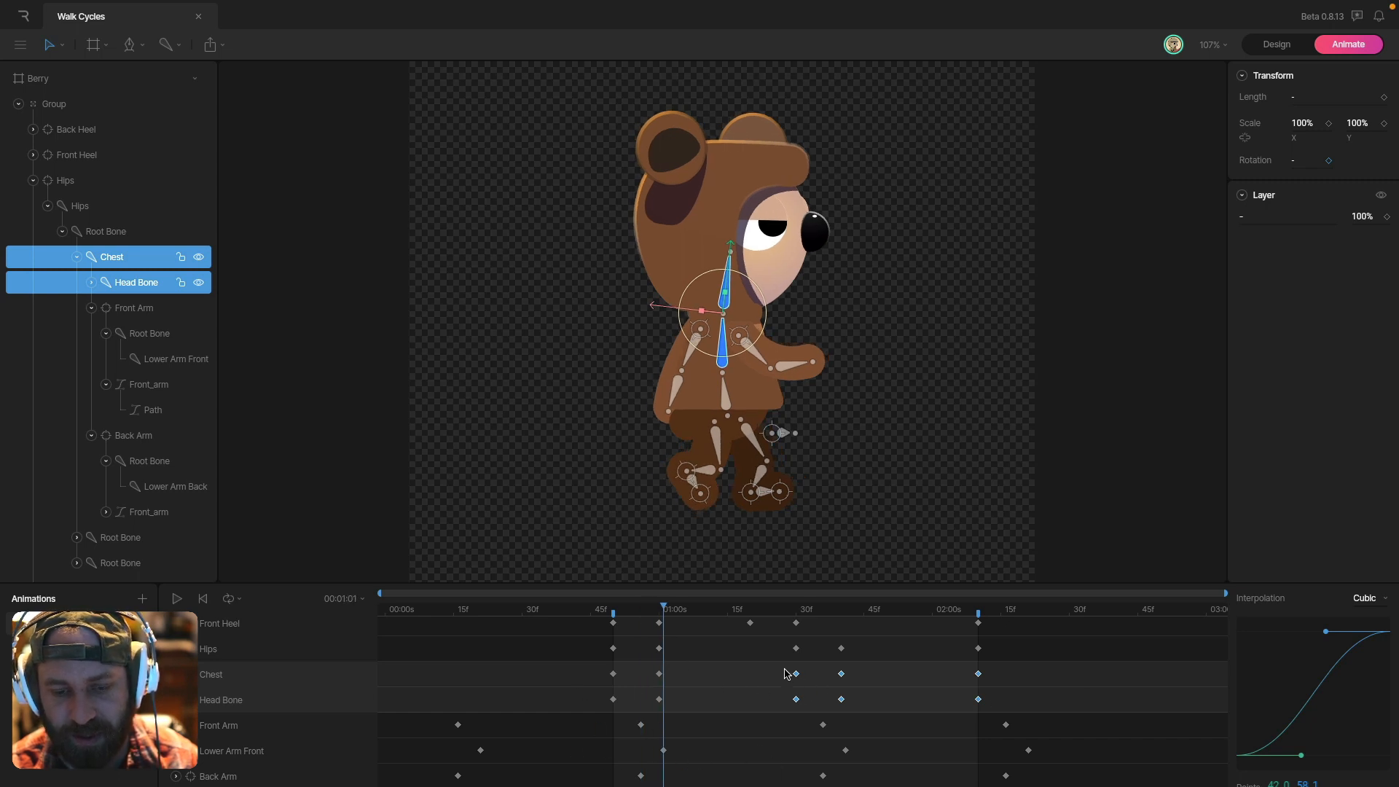
pyautogui.moveTo(781, 666); pyautogui.dragTo(996, 723)
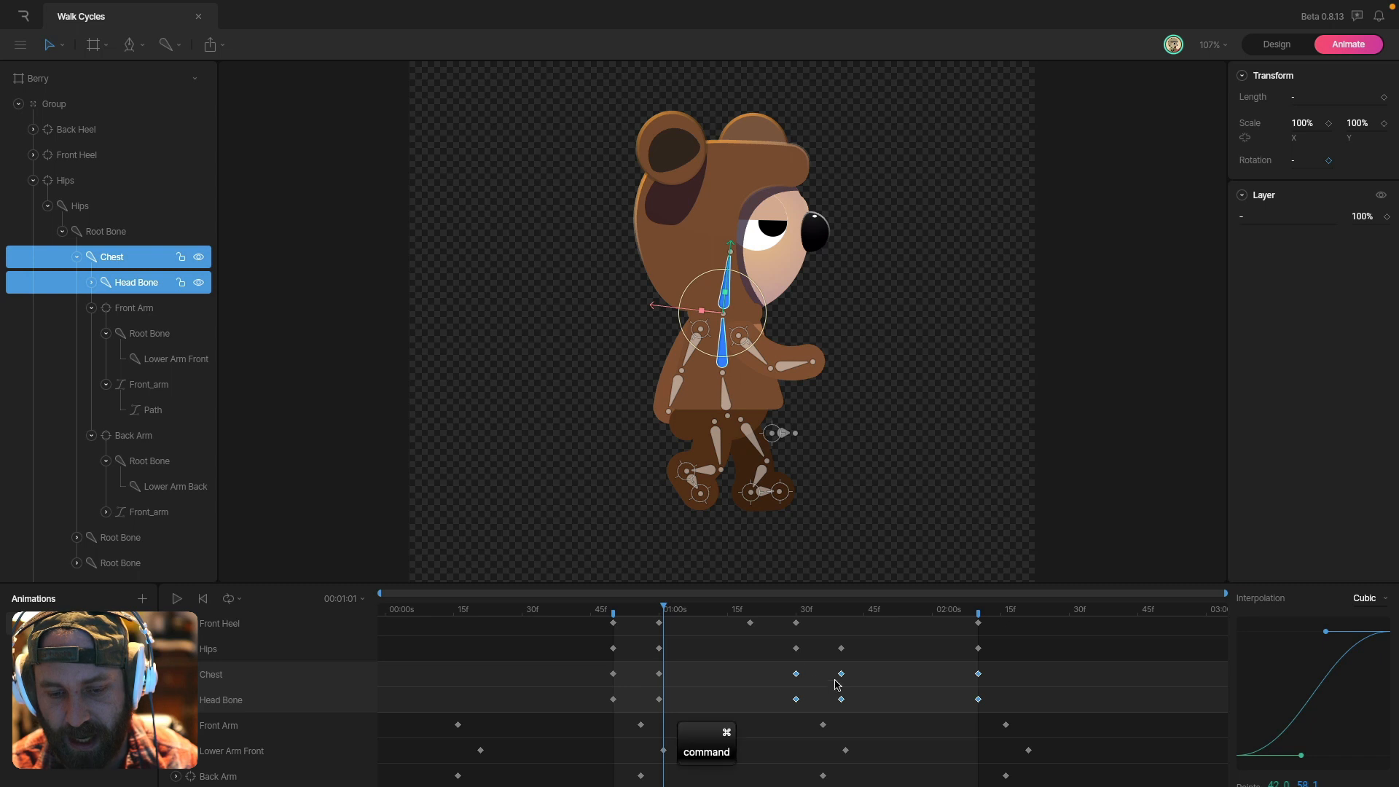
pyautogui.press('super+c')
pyautogui.click(382, 609)
pyautogui.press('super+v')
pyautogui.moveTo(572, 723); pyautogui.dragTo(878, 714)
pyautogui.click(941, 707)
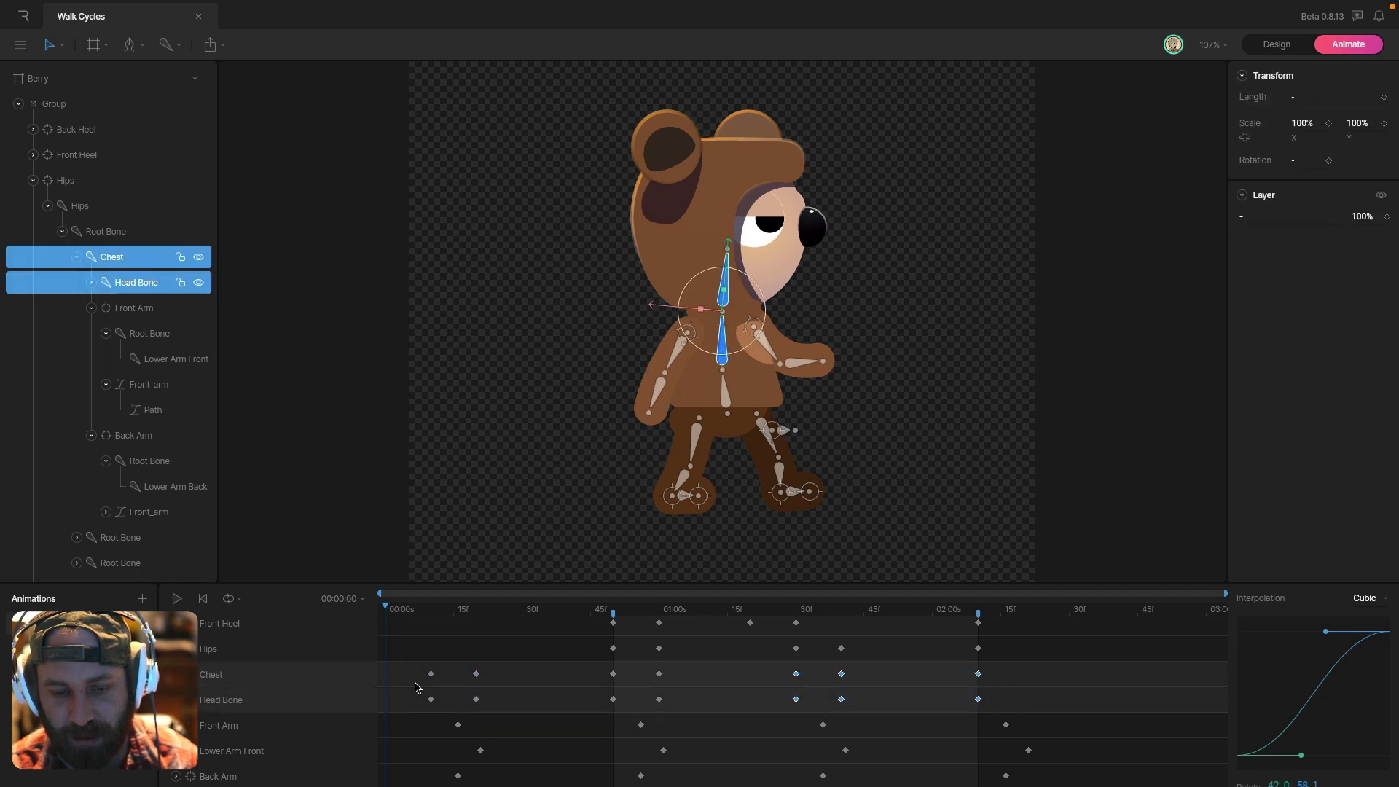
# - Shift all Chest and Head Bone keys 6 frames later, and scrub and play the loop to check the overlap
pyautogui.moveTo(411, 659); pyautogui.dragTo(1008, 718)
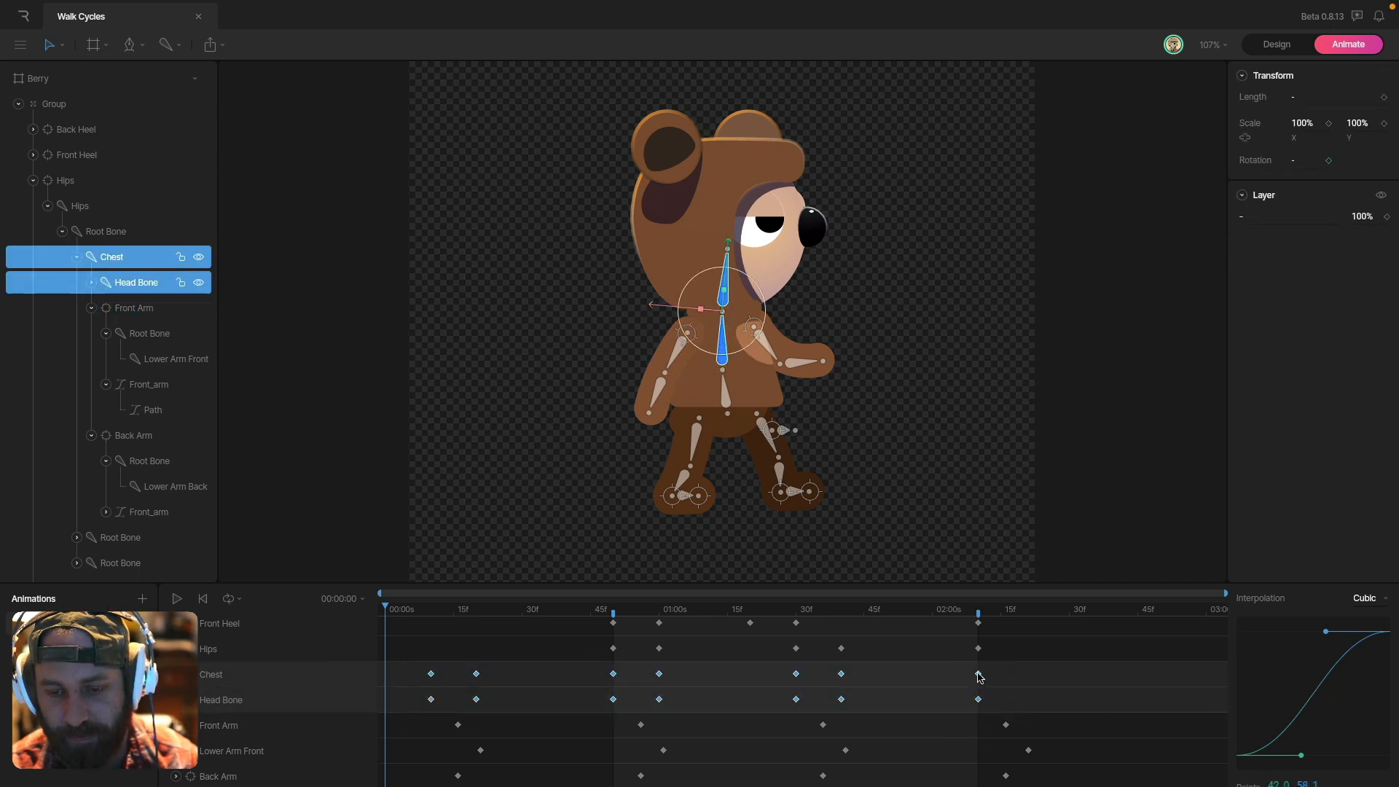
pyautogui.moveTo(979, 674); pyautogui.dragTo(1009, 677)
pyautogui.click(613, 611)
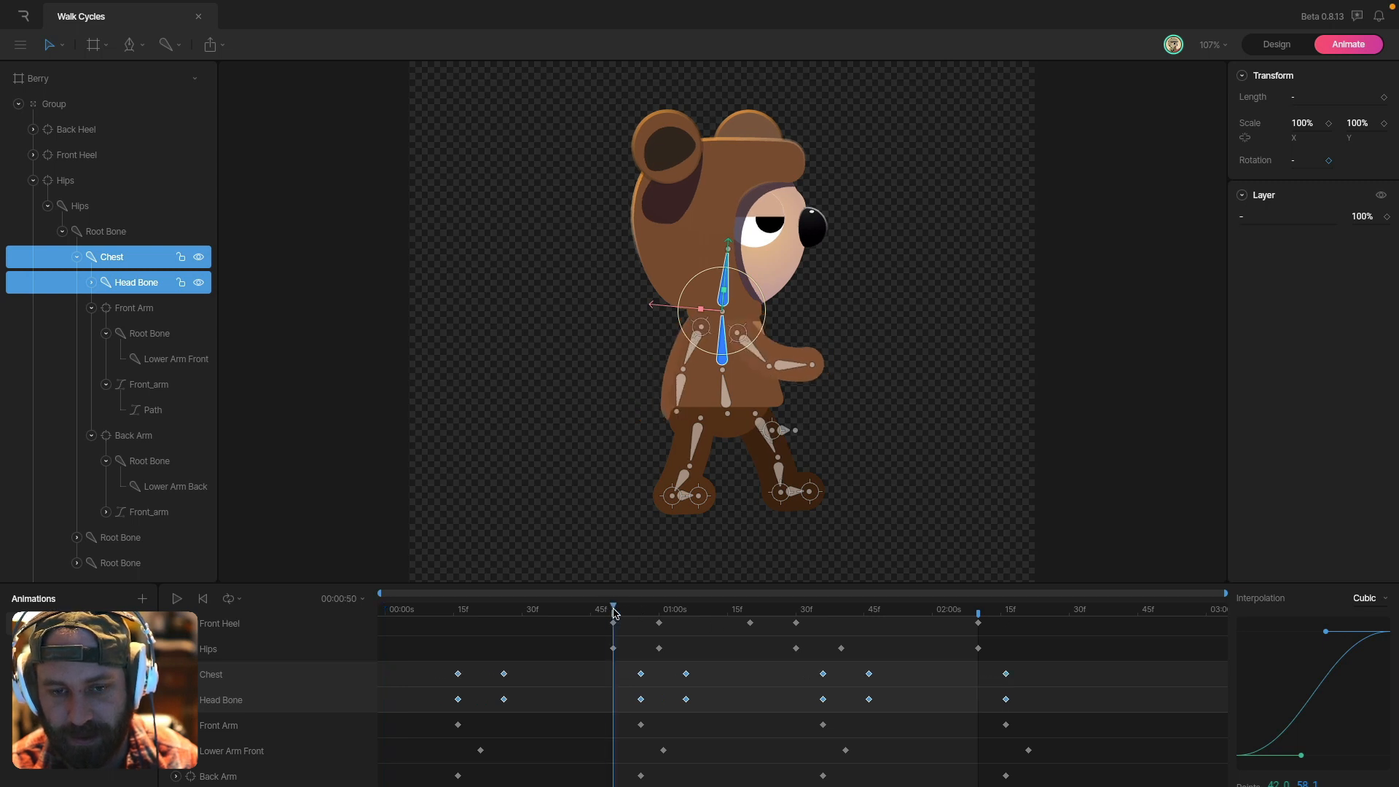
pyautogui.moveTo(613, 611); pyautogui.dragTo(679, 632)
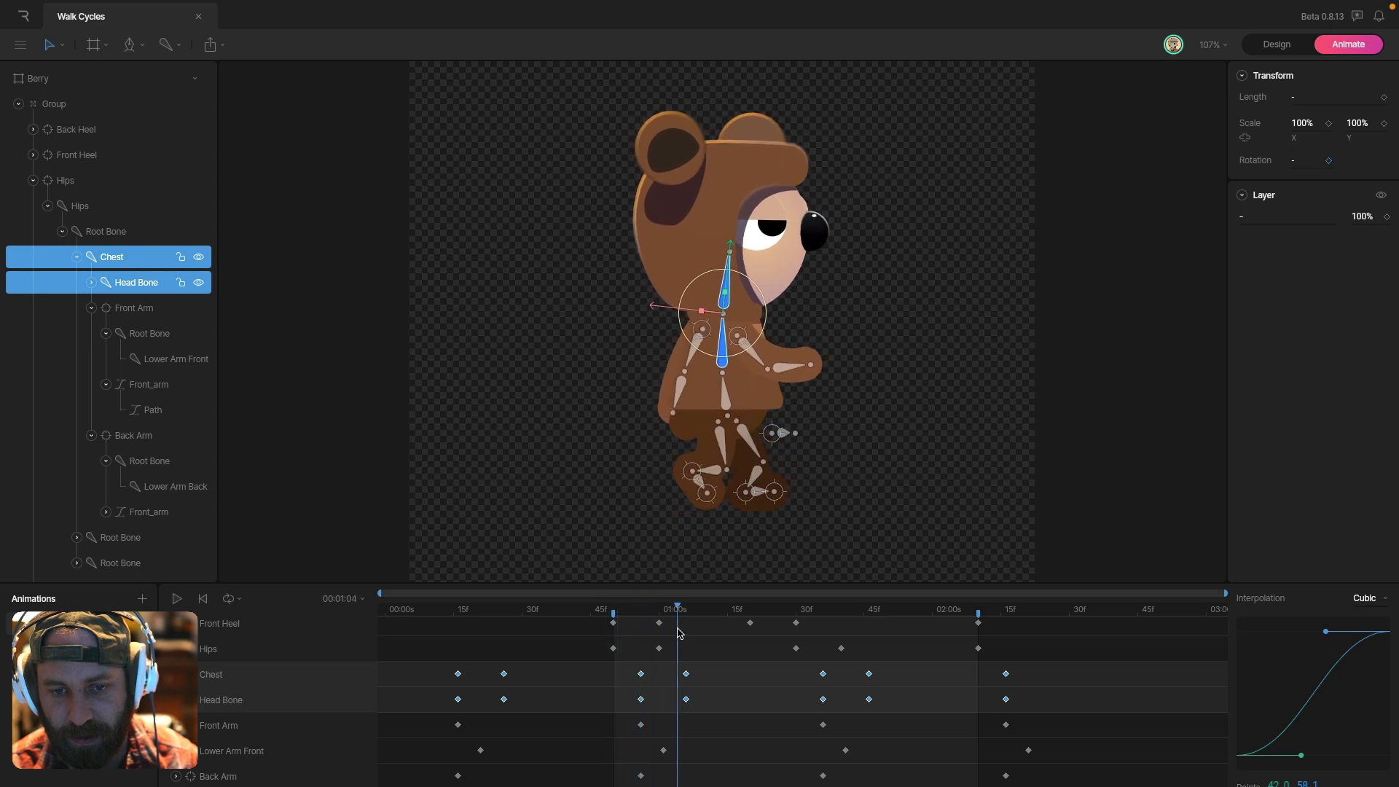
pyautogui.press('space')
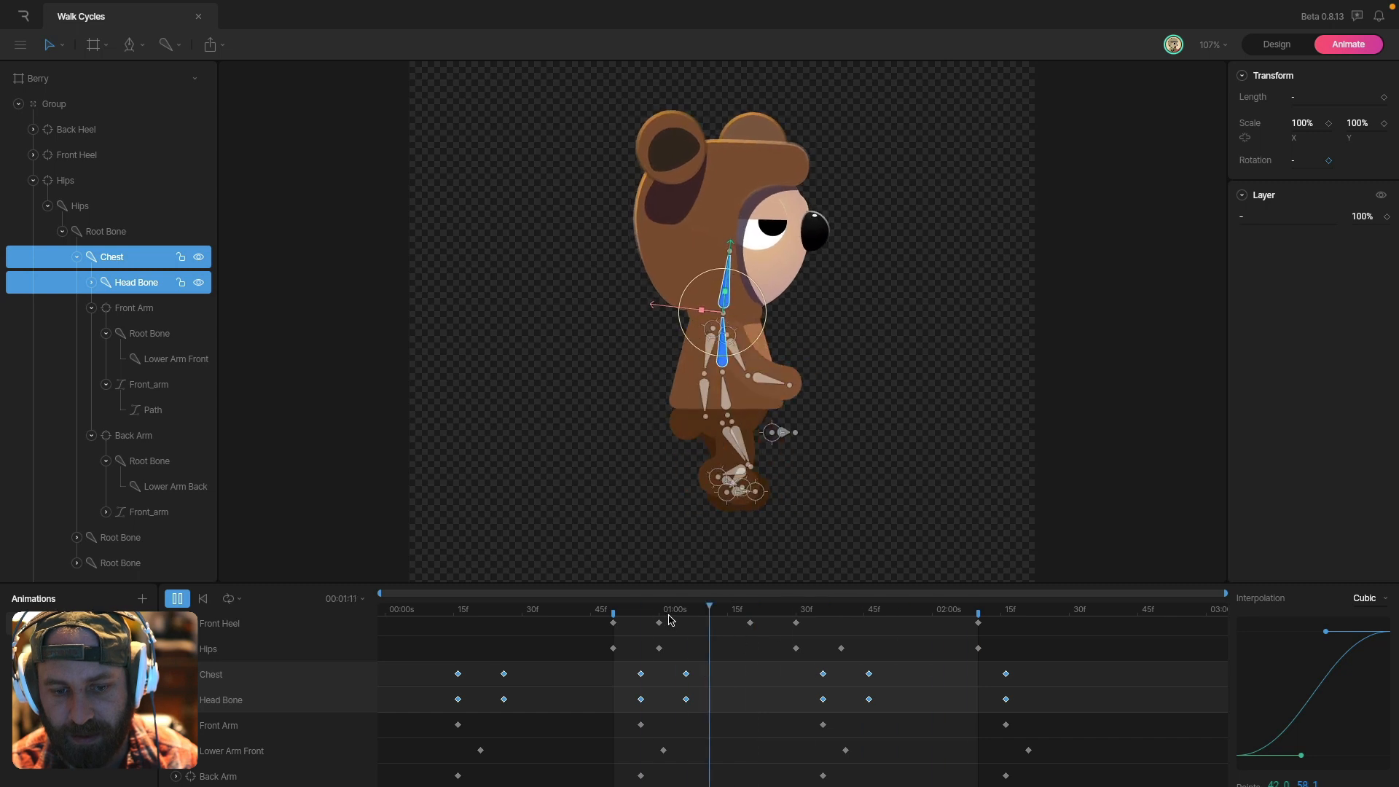
pyautogui.moveTo(672, 620); pyautogui.dragTo(808, 644)
pyautogui.press('space')
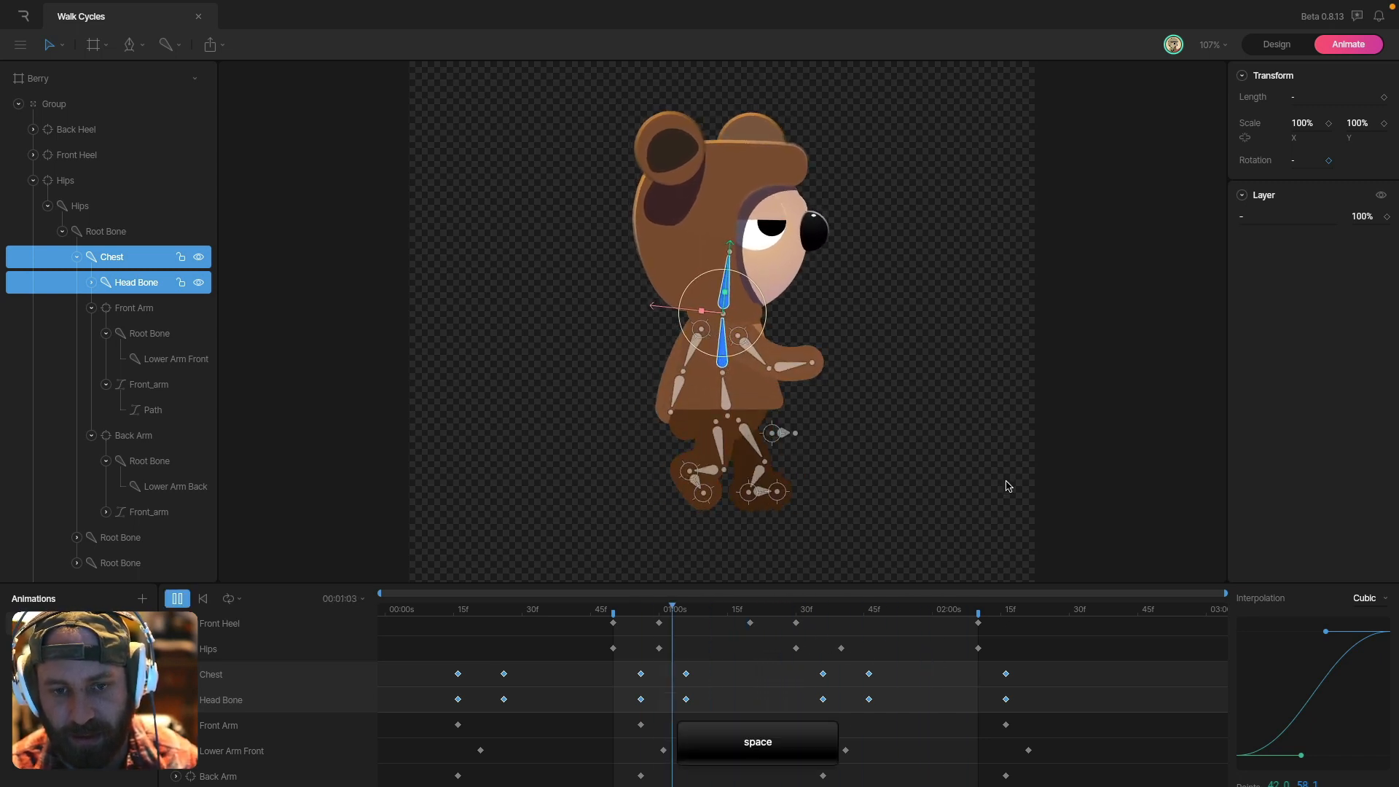
pyautogui.click(1008, 482)
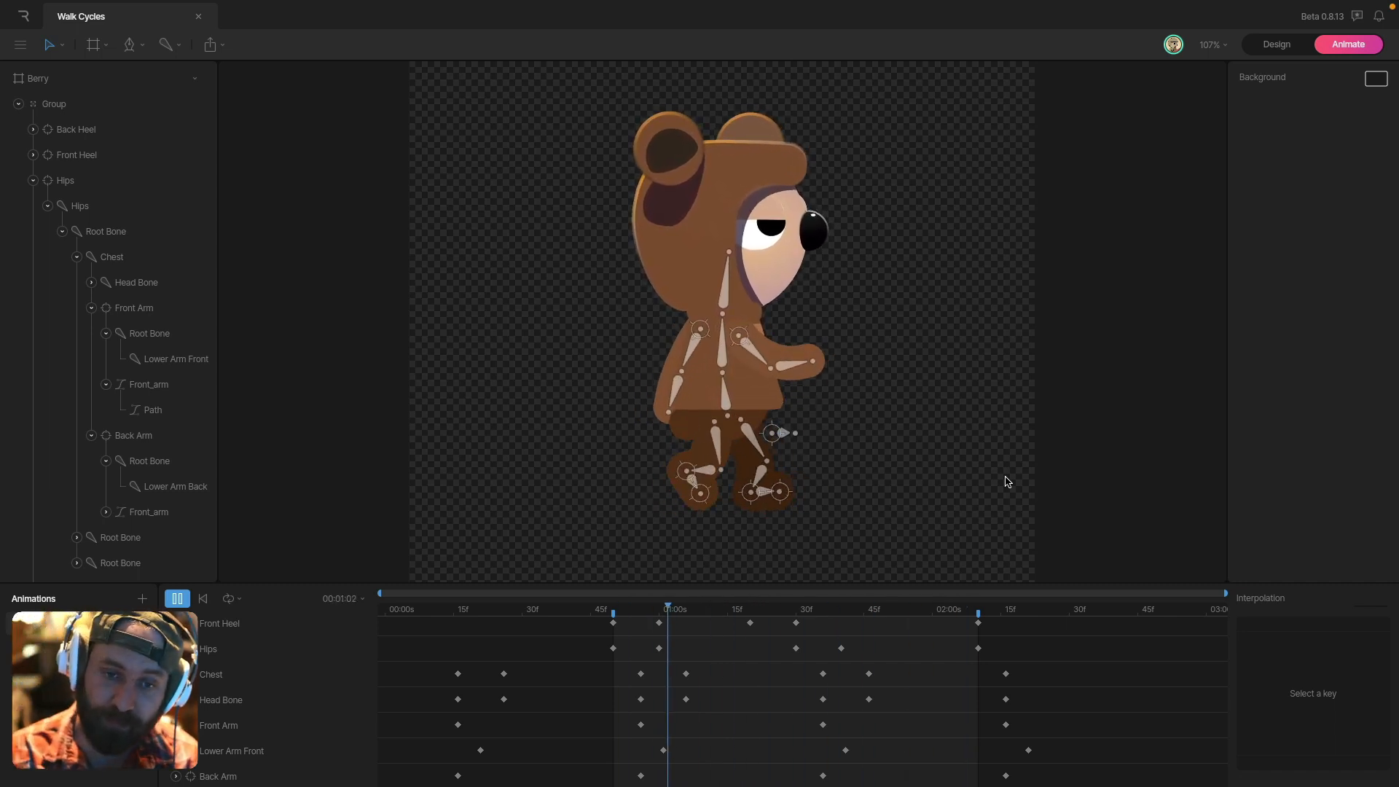
pyautogui.press('space')
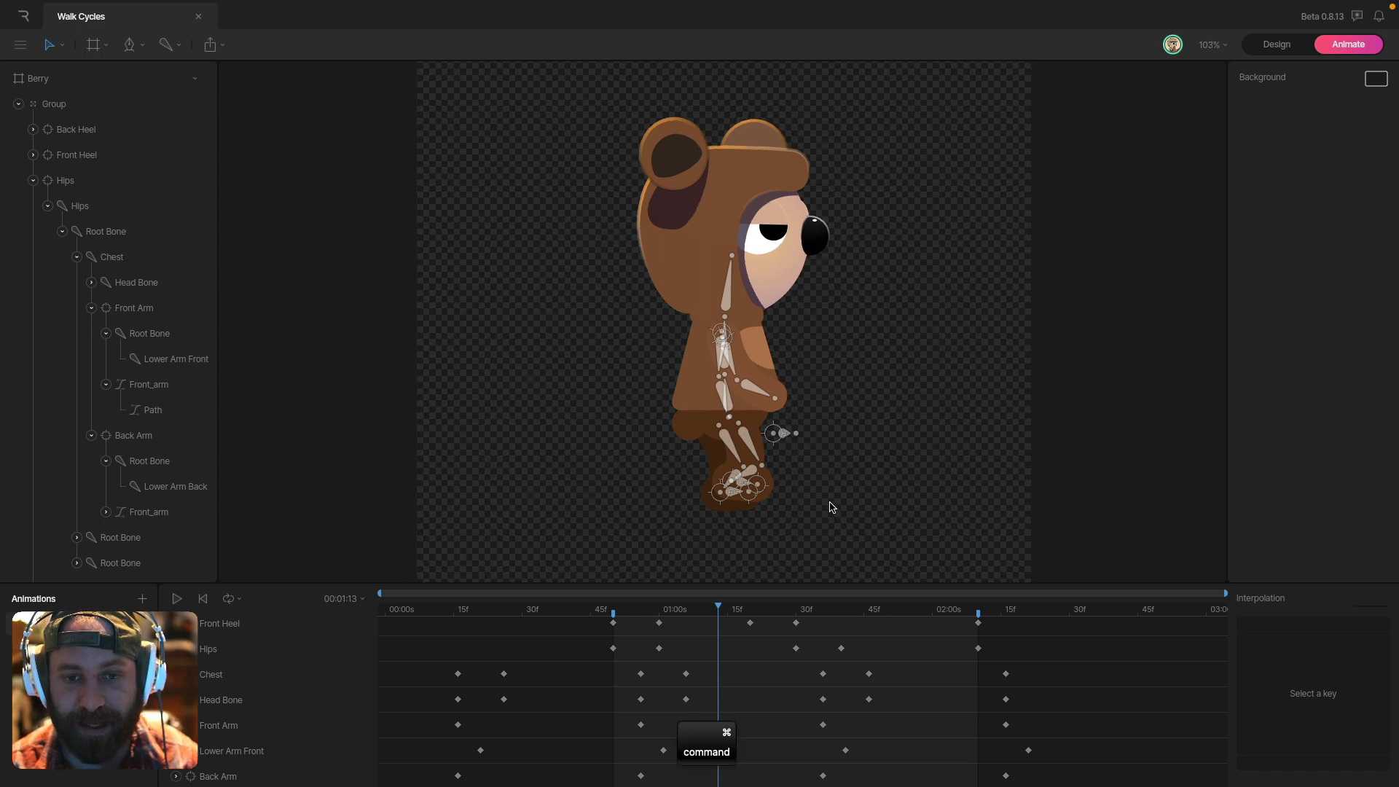
pyautogui.scroll(-5, 834, 510)
pyautogui.scroll(-4, 833, 467)
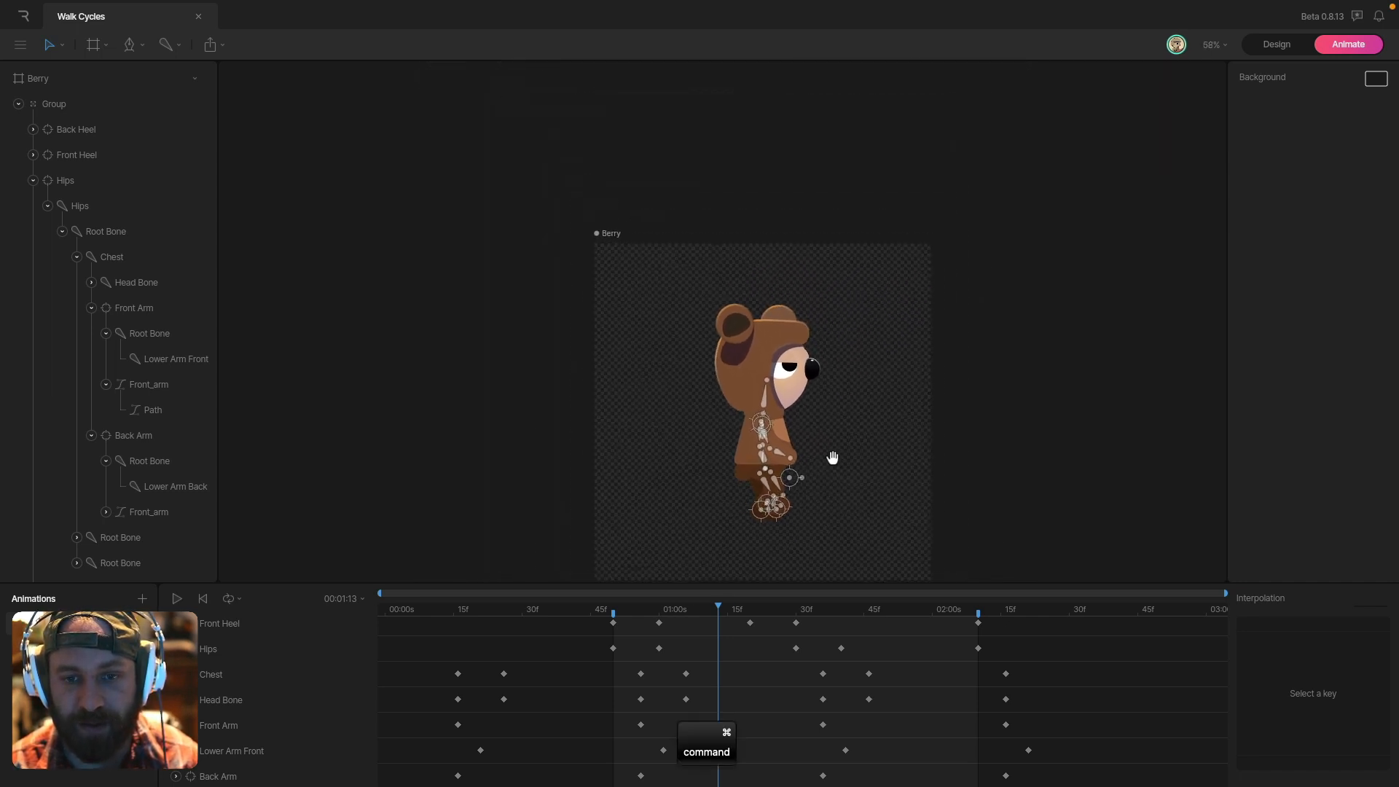
pyautogui.scroll(1, 837, 470)
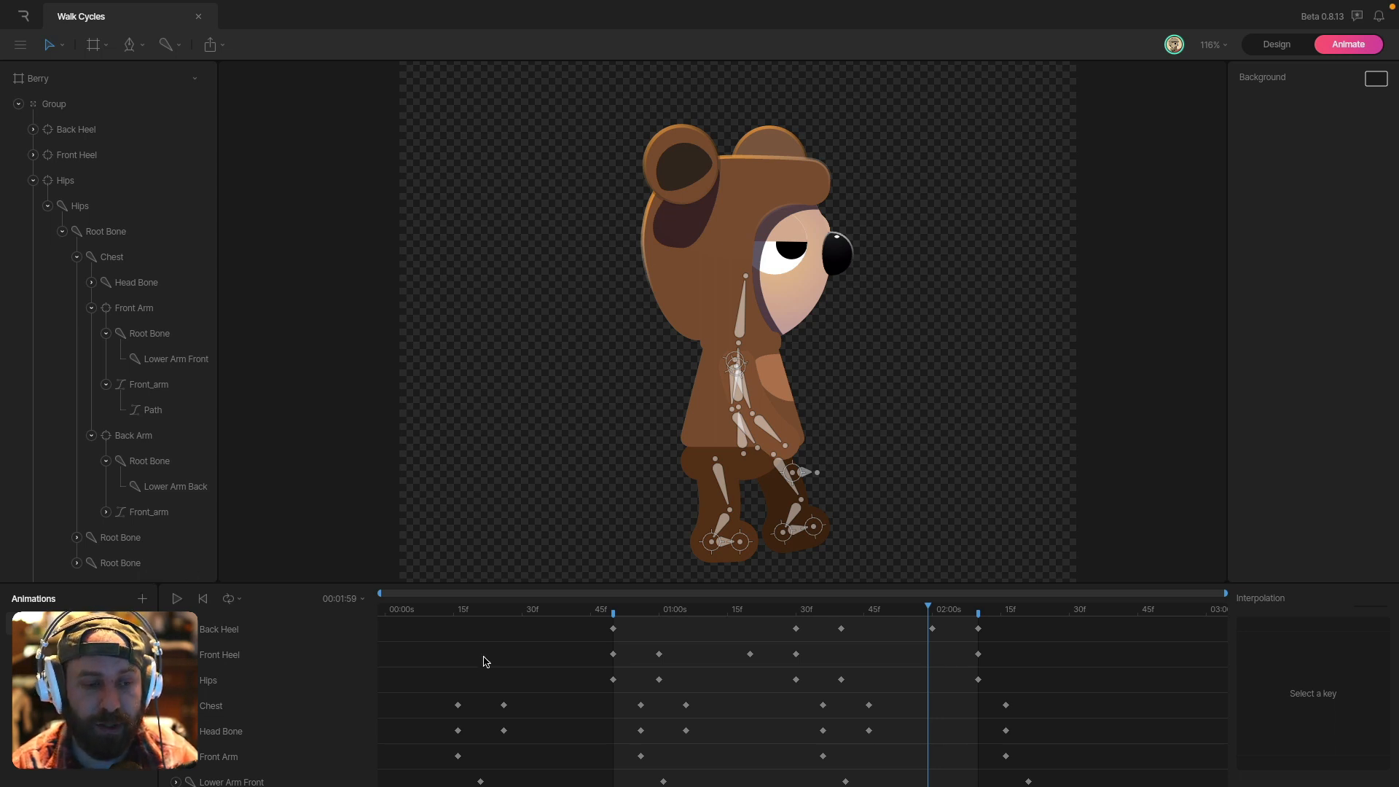
pyautogui.moveTo(625, 610); pyautogui.dragTo(639, 649)
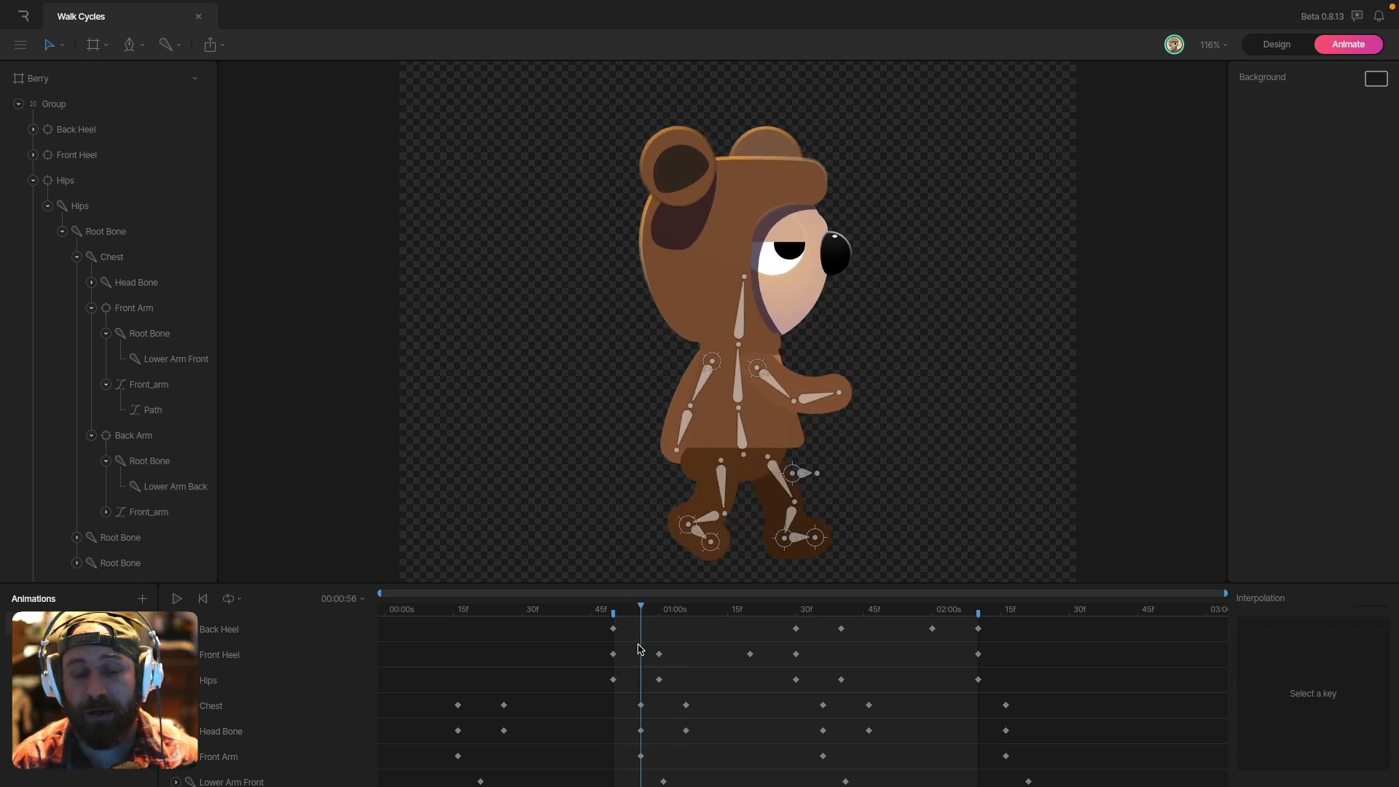
# - Delete all Chest and Head Bone keys from the timeline
pyautogui.scroll(-1, 609, 719)
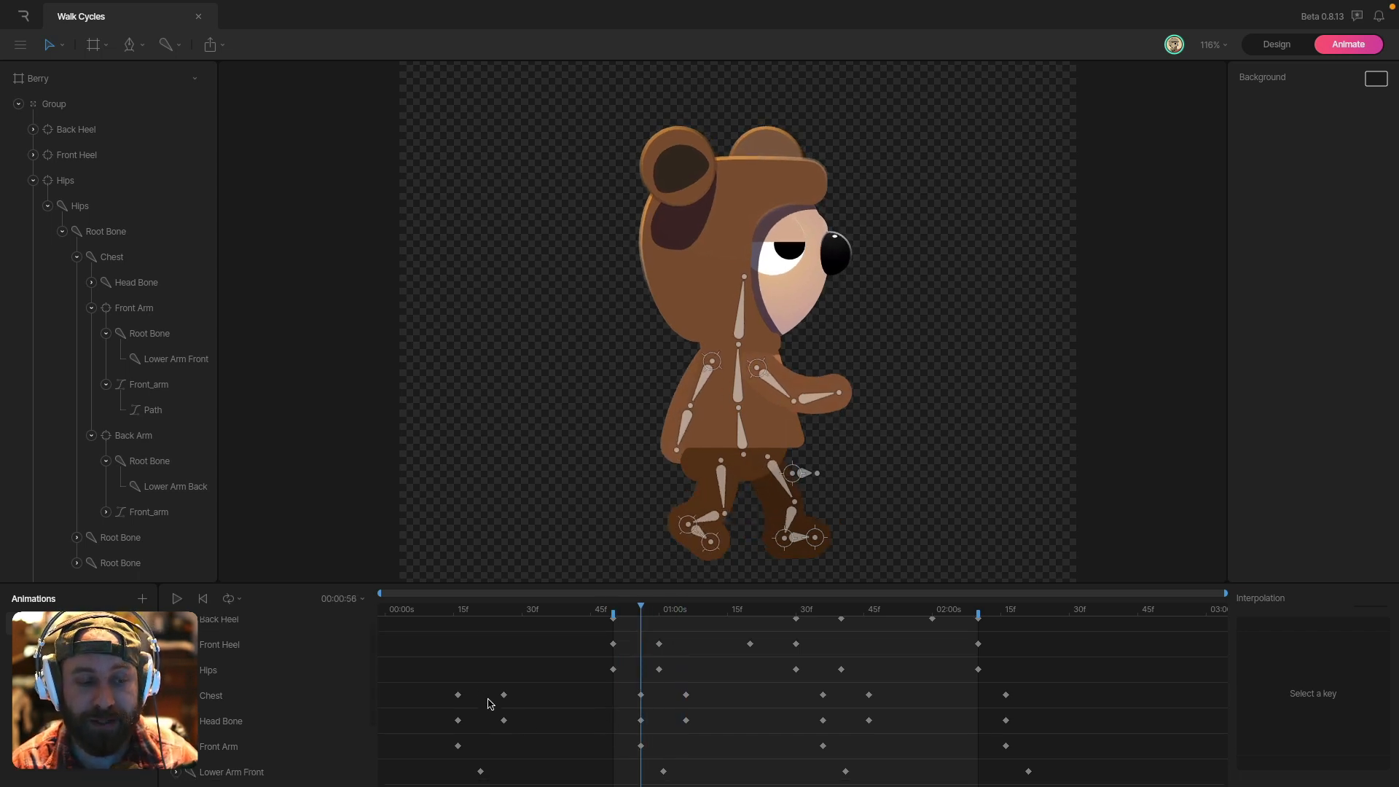
pyautogui.moveTo(441, 712); pyautogui.dragTo(562, 740)
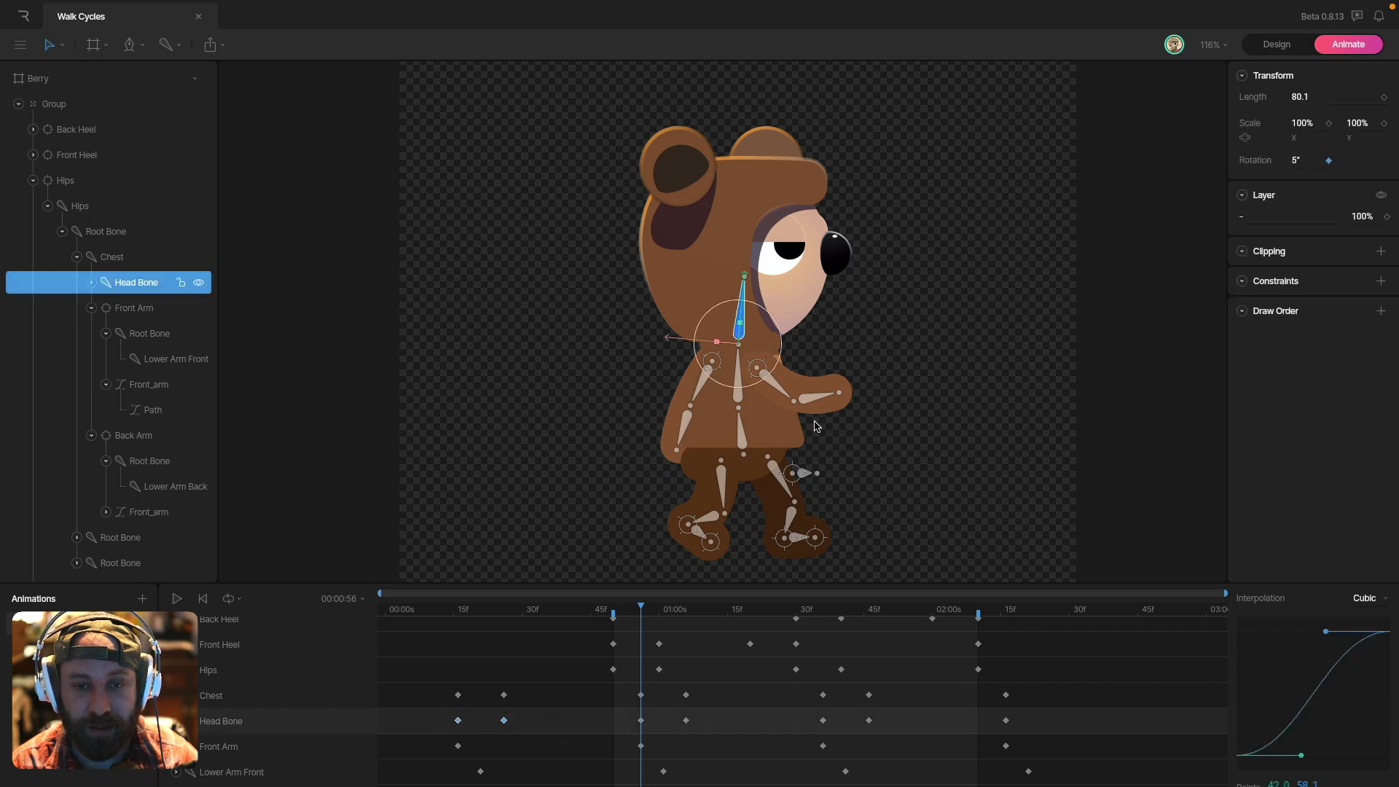
pyautogui.click(747, 383)
pyautogui.keyDown('shift'); pyautogui.click(731, 334); pyautogui.keyUp('shift')
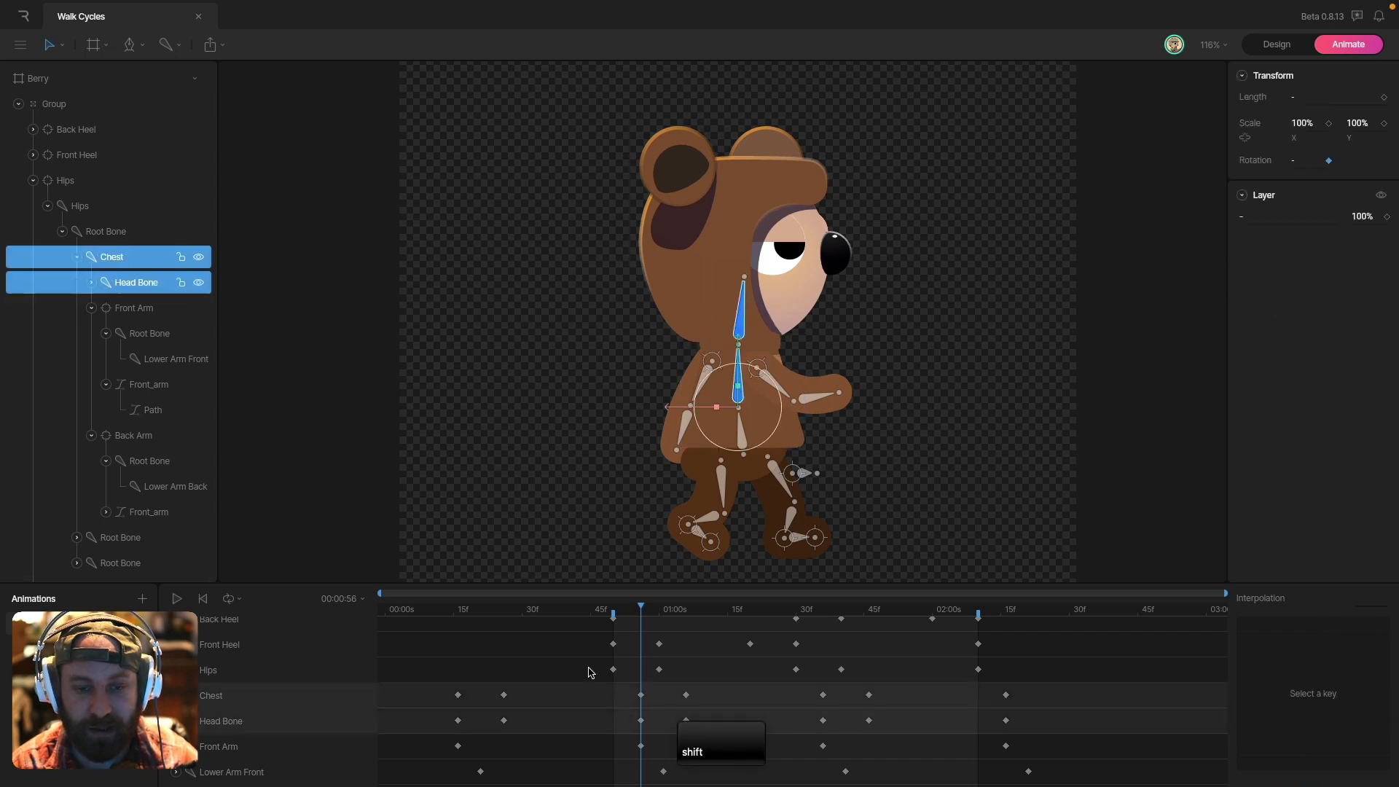
pyautogui.moveTo(422, 683); pyautogui.dragTo(1036, 732)
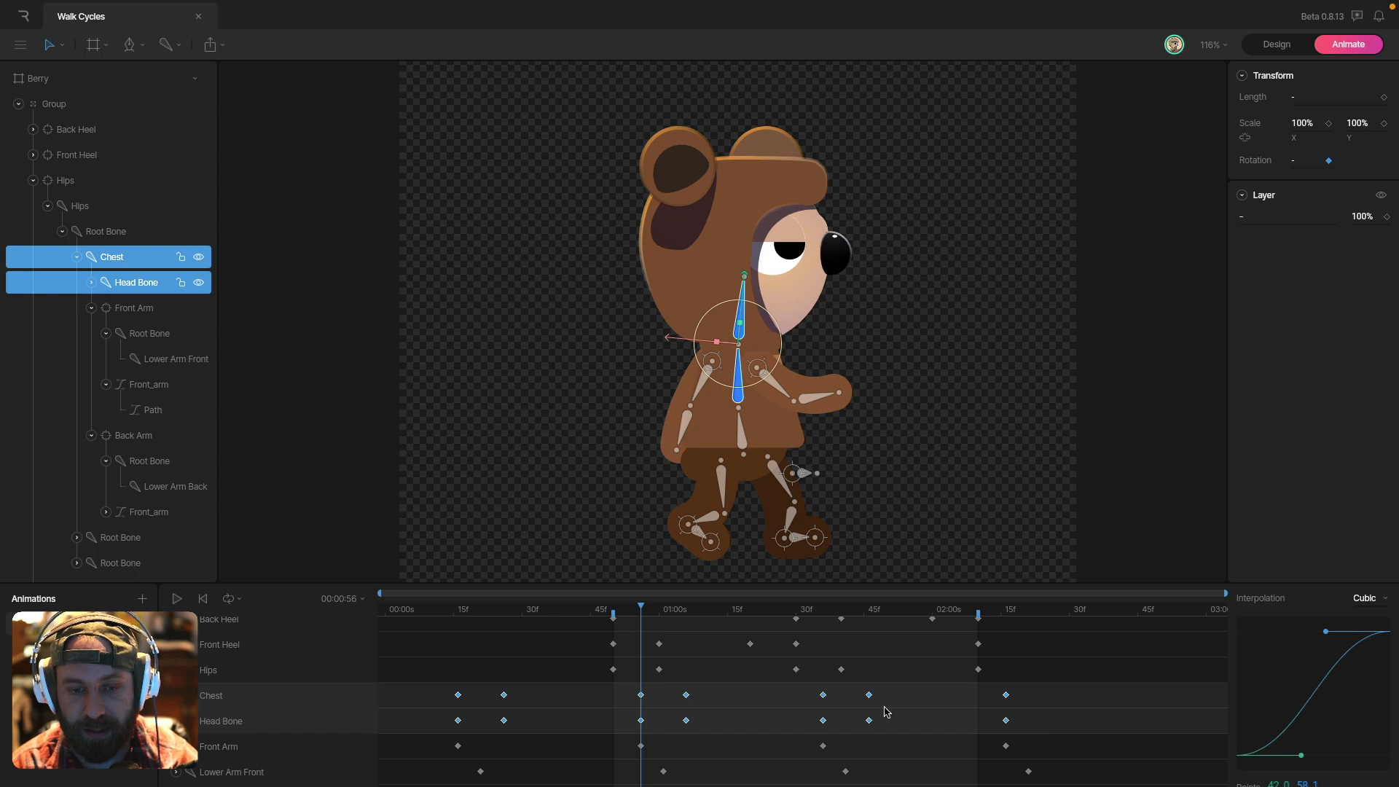
pyautogui.press('Delete')
# - Lean the Chest bone forward at 00:00:50 and rotate the Head Bone to -3°
pyautogui.click(613, 614)
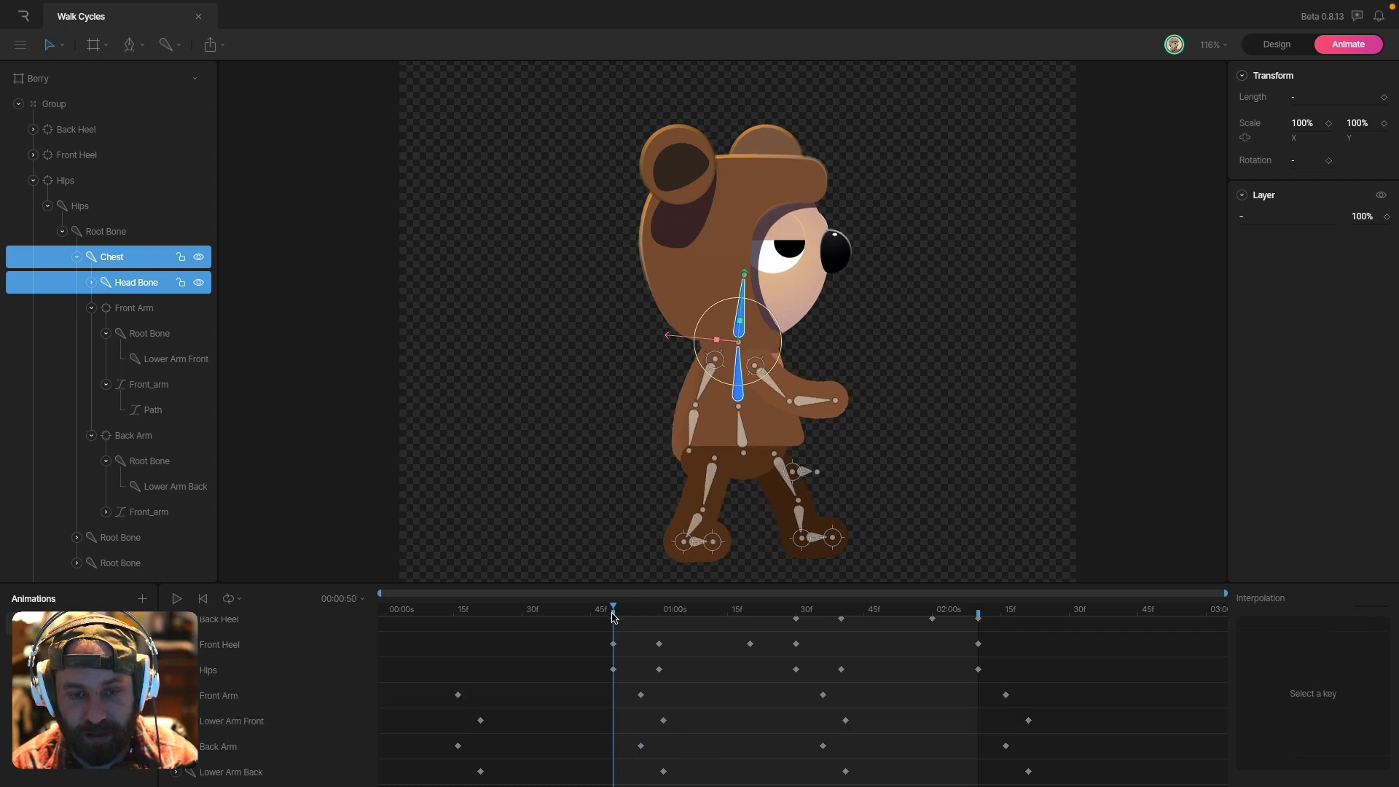
pyautogui.click(917, 288)
pyautogui.keyDown('super'); pyautogui.click(758, 381); pyautogui.keyUp('super')
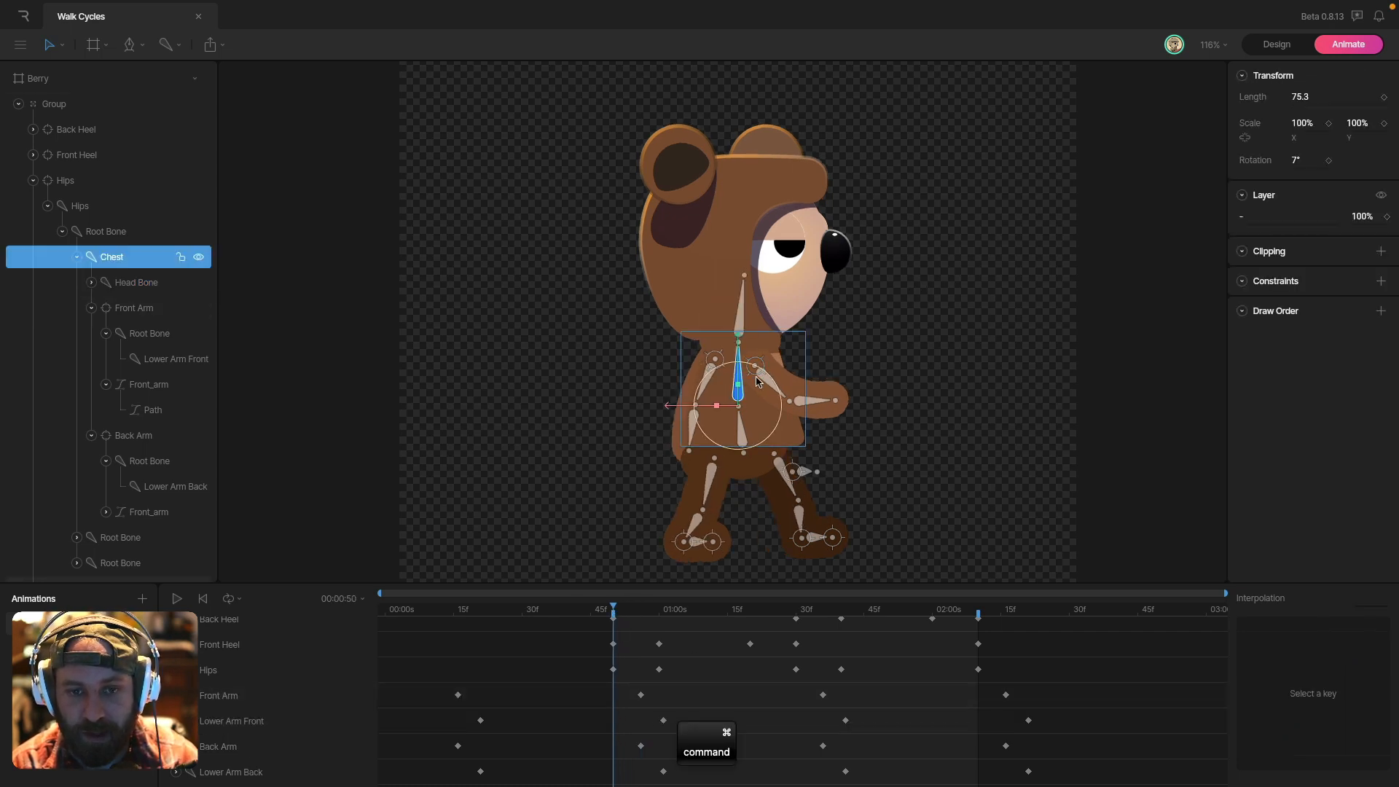
pyautogui.moveTo(758, 381); pyautogui.dragTo(762, 319)
pyautogui.keyDown('super'); pyautogui.click(767, 316); pyautogui.keyUp('super')
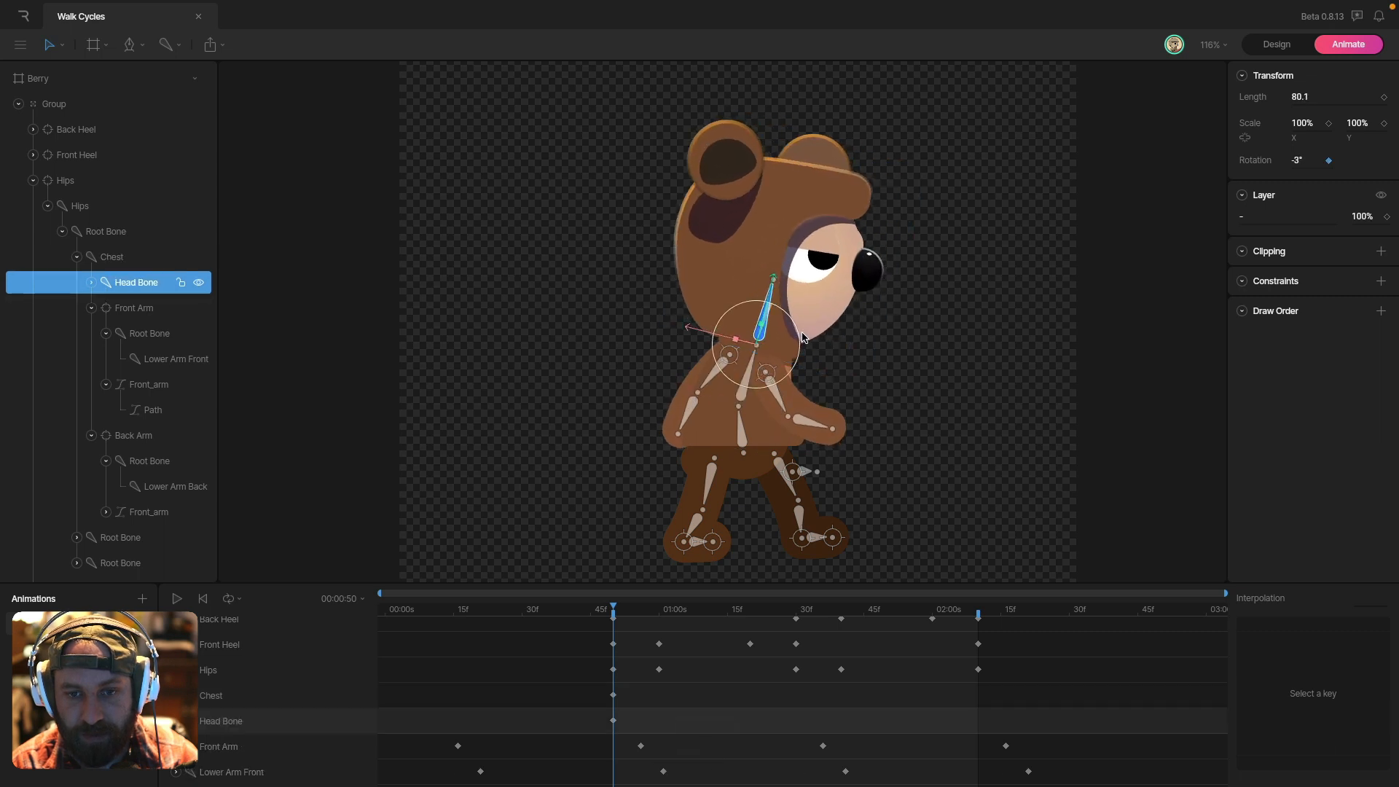
# - Refine the forward lean at 00:00:50 by tilting the Root Bone below the Chest, with Chest at 22° and Head Bone at -5°
pyautogui.keyDown('super'); pyautogui.click(760, 405); pyautogui.keyUp('super')
pyautogui.moveTo(760, 406); pyautogui.dragTo(794, 405)
pyautogui.keyDown('super'); pyautogui.click(763, 414); pyautogui.keyUp('super')
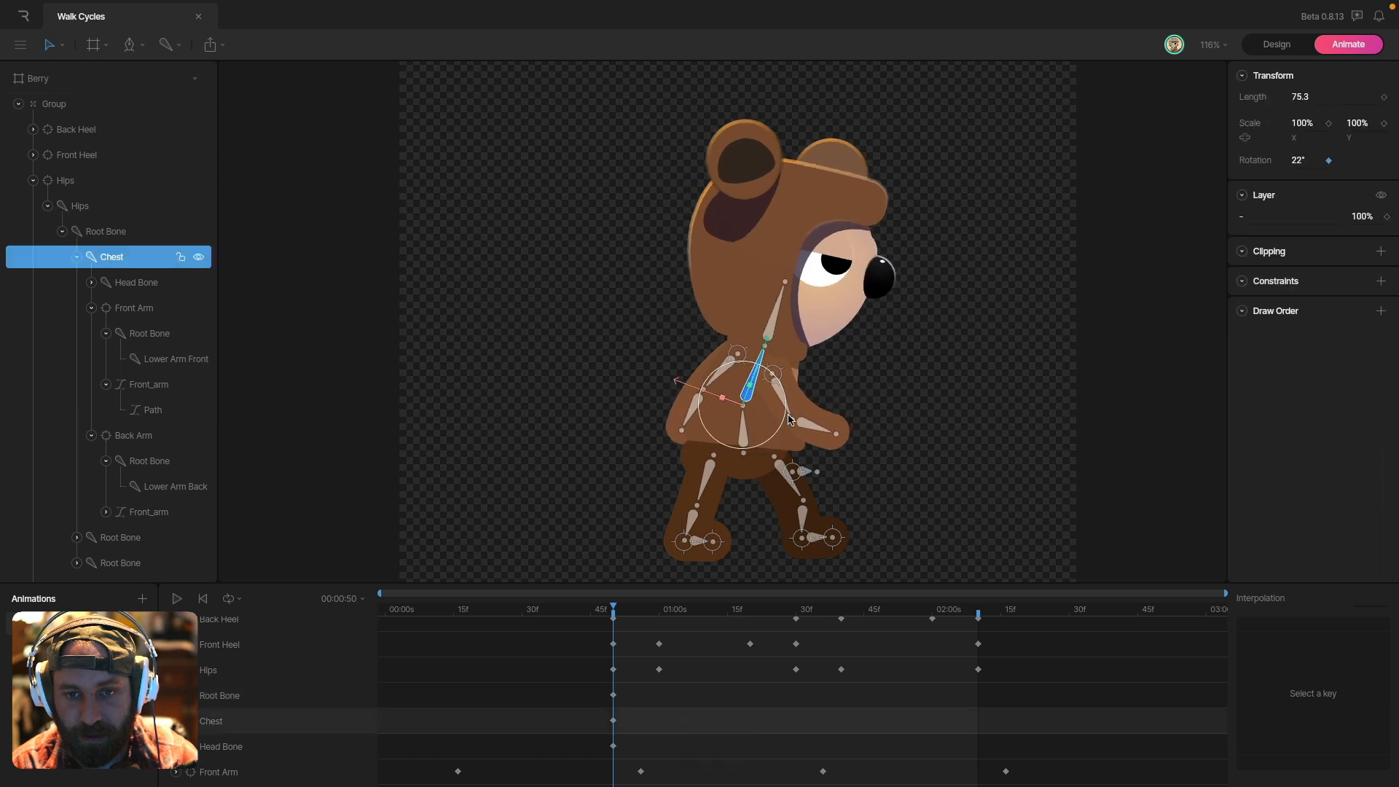
pyautogui.keyDown('super'); pyautogui.click(773, 323); pyautogui.keyUp('super')
pyautogui.moveTo(772, 323); pyautogui.dragTo(809, 340)
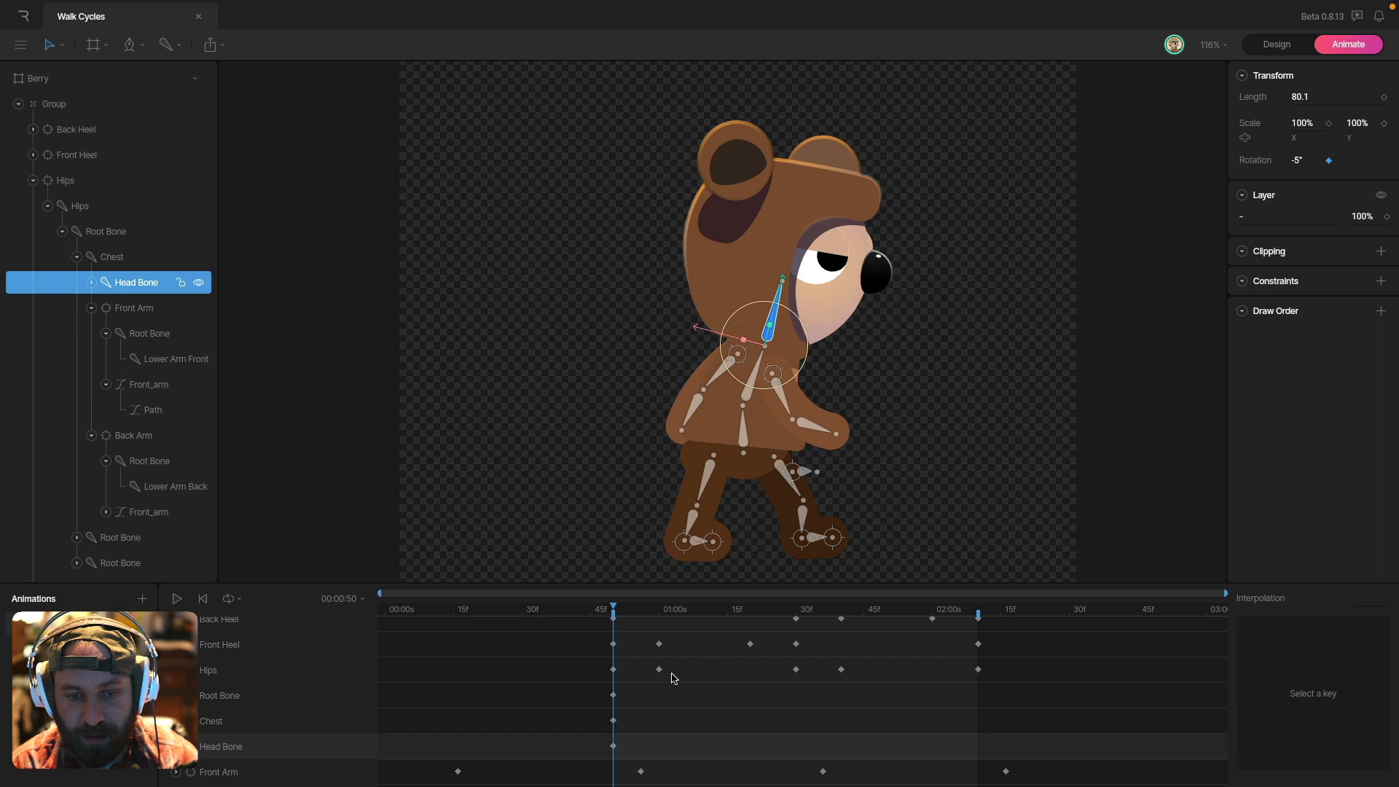
pyautogui.moveTo(634, 616); pyautogui.dragTo(613, 664)
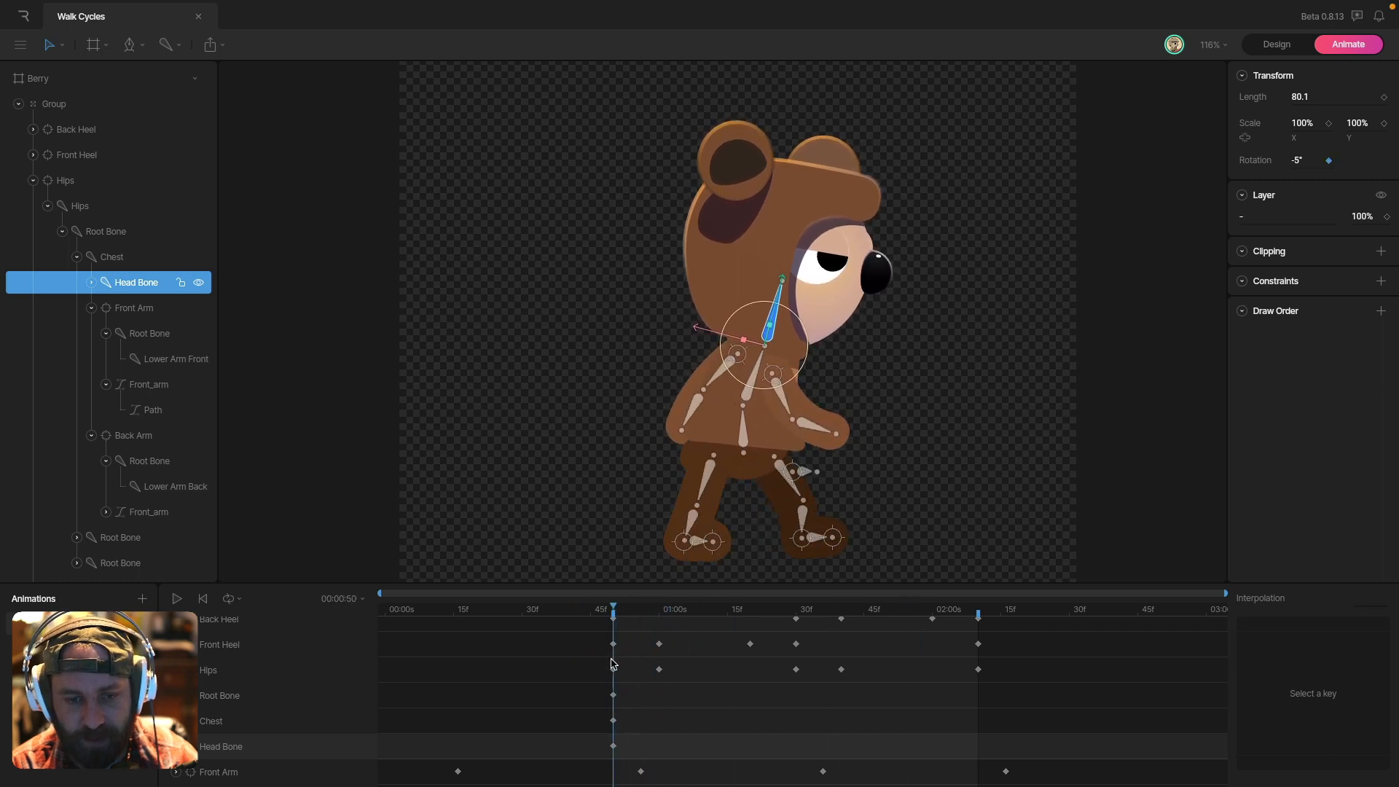
pyautogui.click(916, 492)
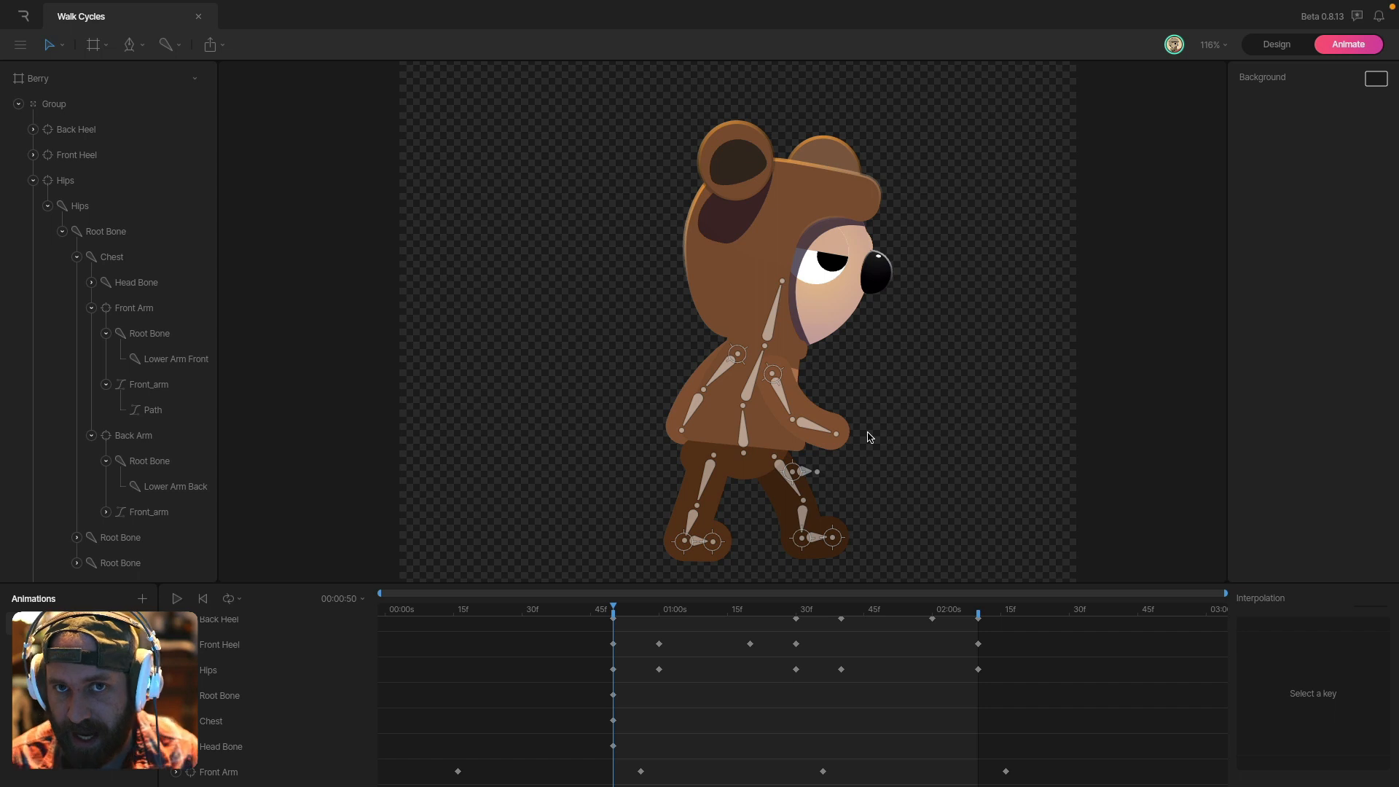
# - Copy the Front Heel's Y position key from 00:01:00 to 00:01:20 and scrub to check the foot's descent
pyautogui.click(698, 532)
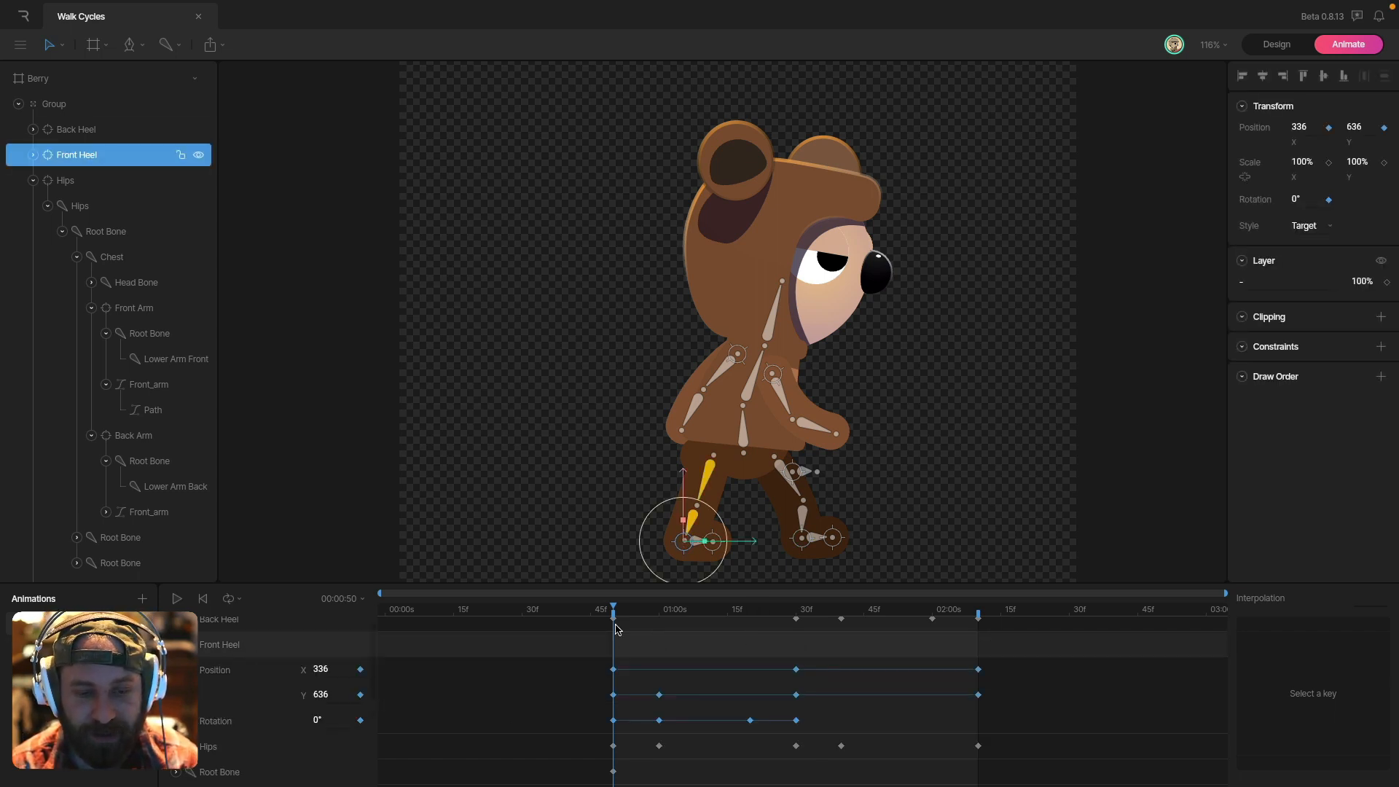
pyautogui.moveTo(624, 613); pyautogui.dragTo(611, 639)
pyautogui.keyDown('ctrl'); pyautogui.scroll(5, 651, 714); pyautogui.keyUp('ctrl')
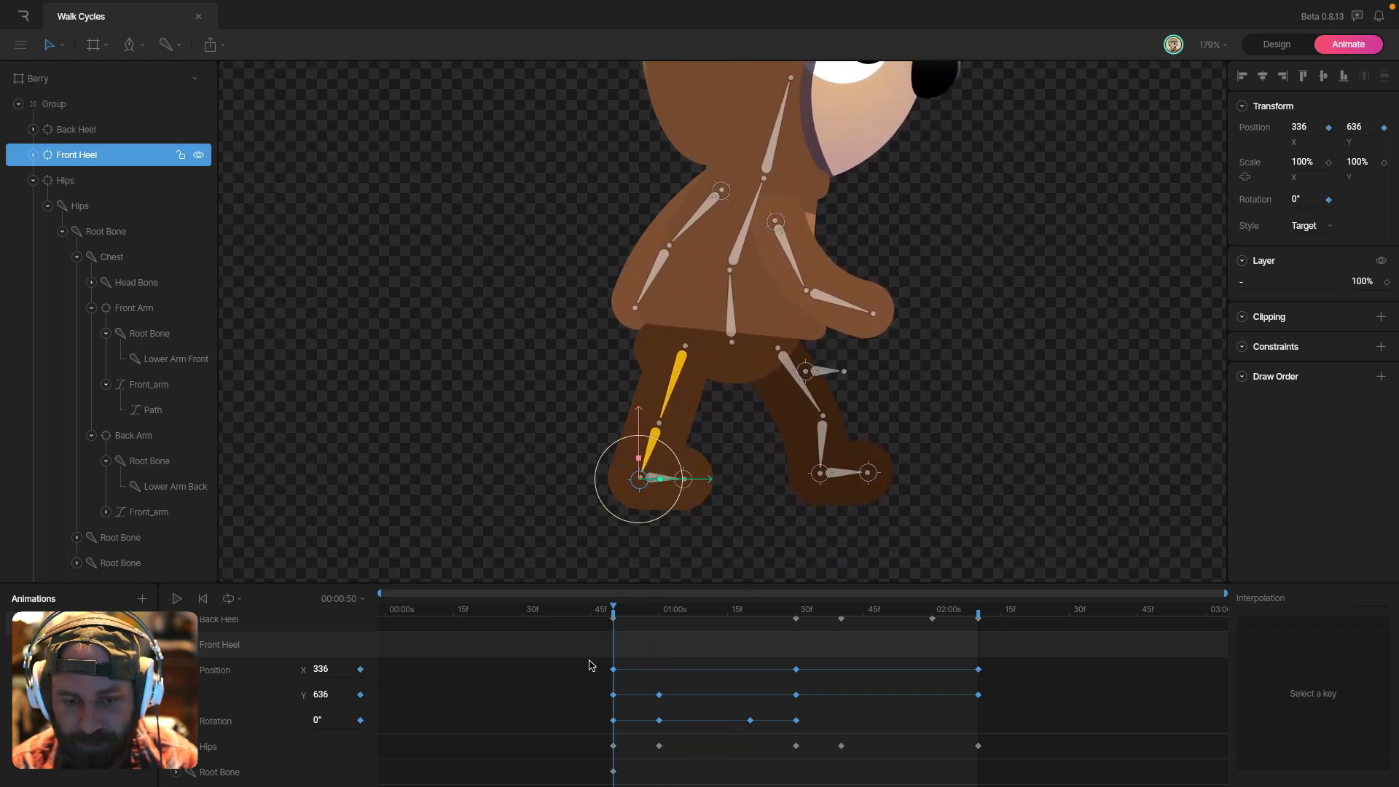
pyautogui.moveTo(591, 660); pyautogui.dragTo(653, 687)
pyautogui.moveTo(632, 616); pyautogui.dragTo(752, 609)
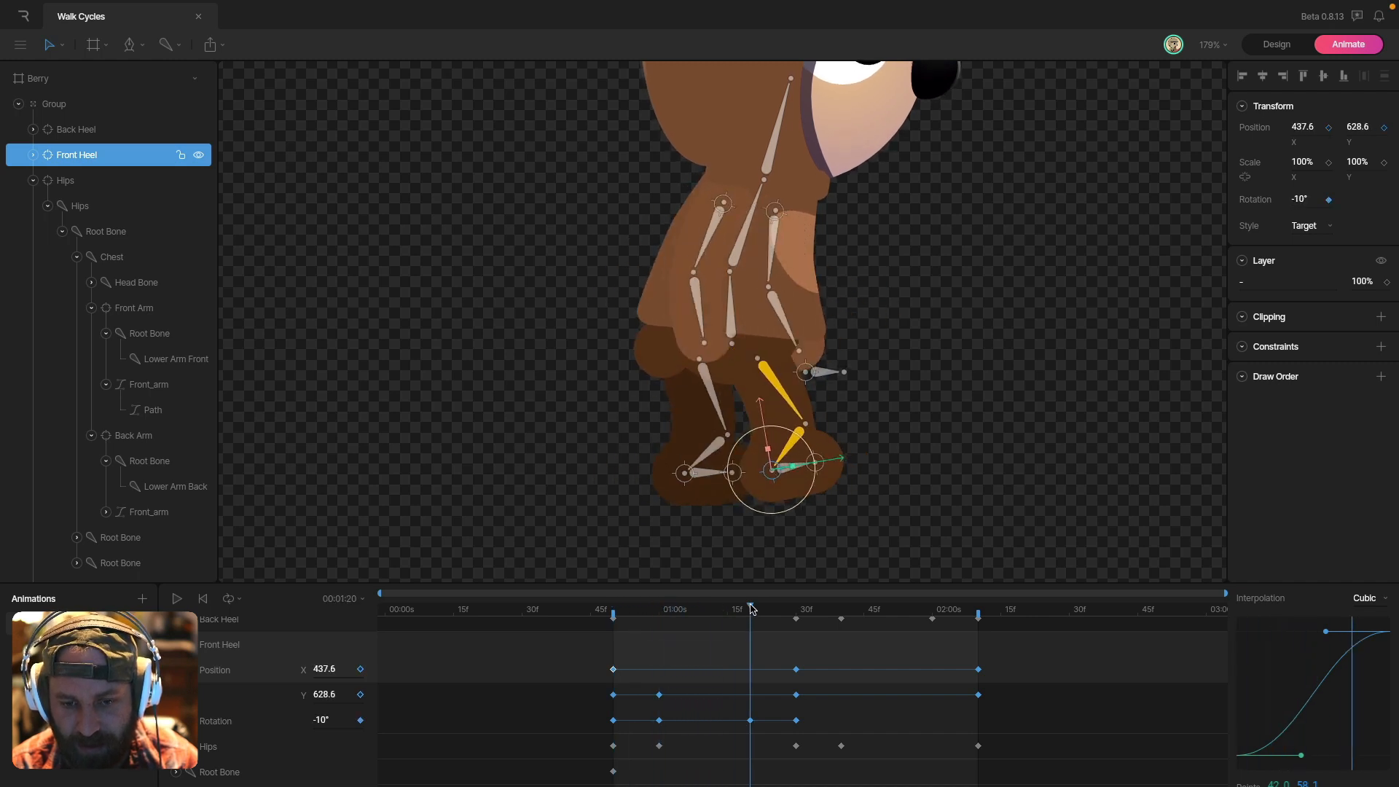
pyautogui.click(660, 694)
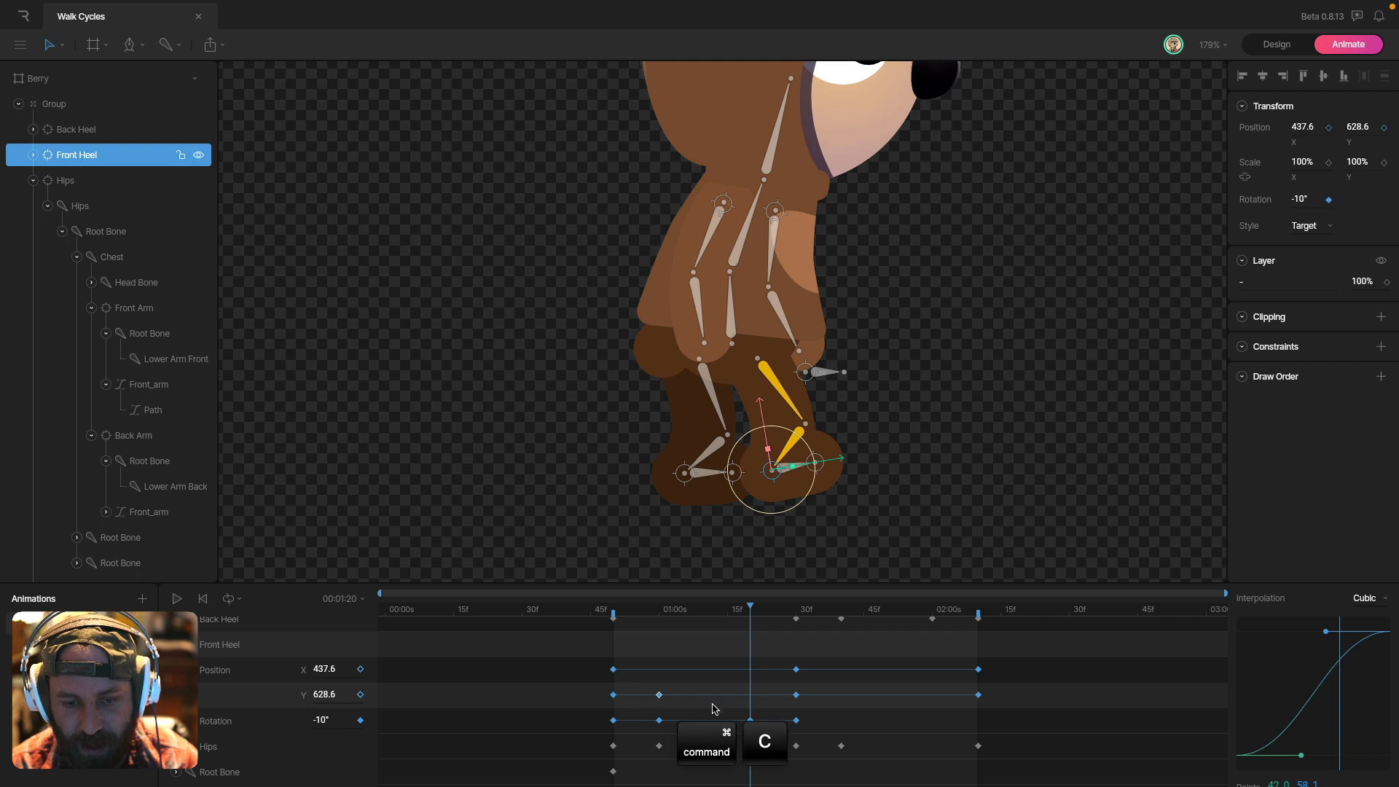
pyautogui.press('super+v')
pyautogui.moveTo(751, 616); pyautogui.dragTo(774, 678)
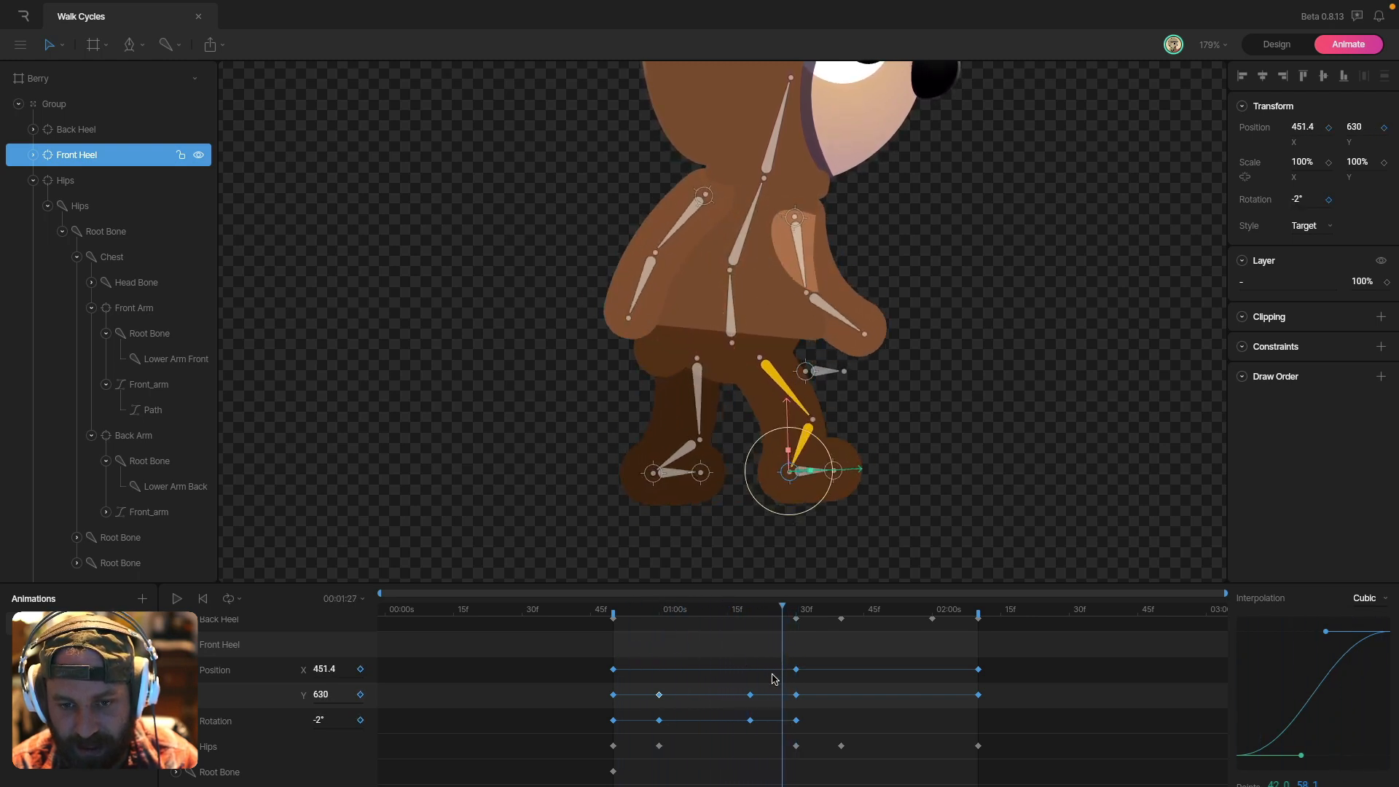
# - Reshape the interpolation curve of the Front Heel's Y key at 00:01:20 to drop steeply at its end, and play the loop
pyautogui.click(750, 695)
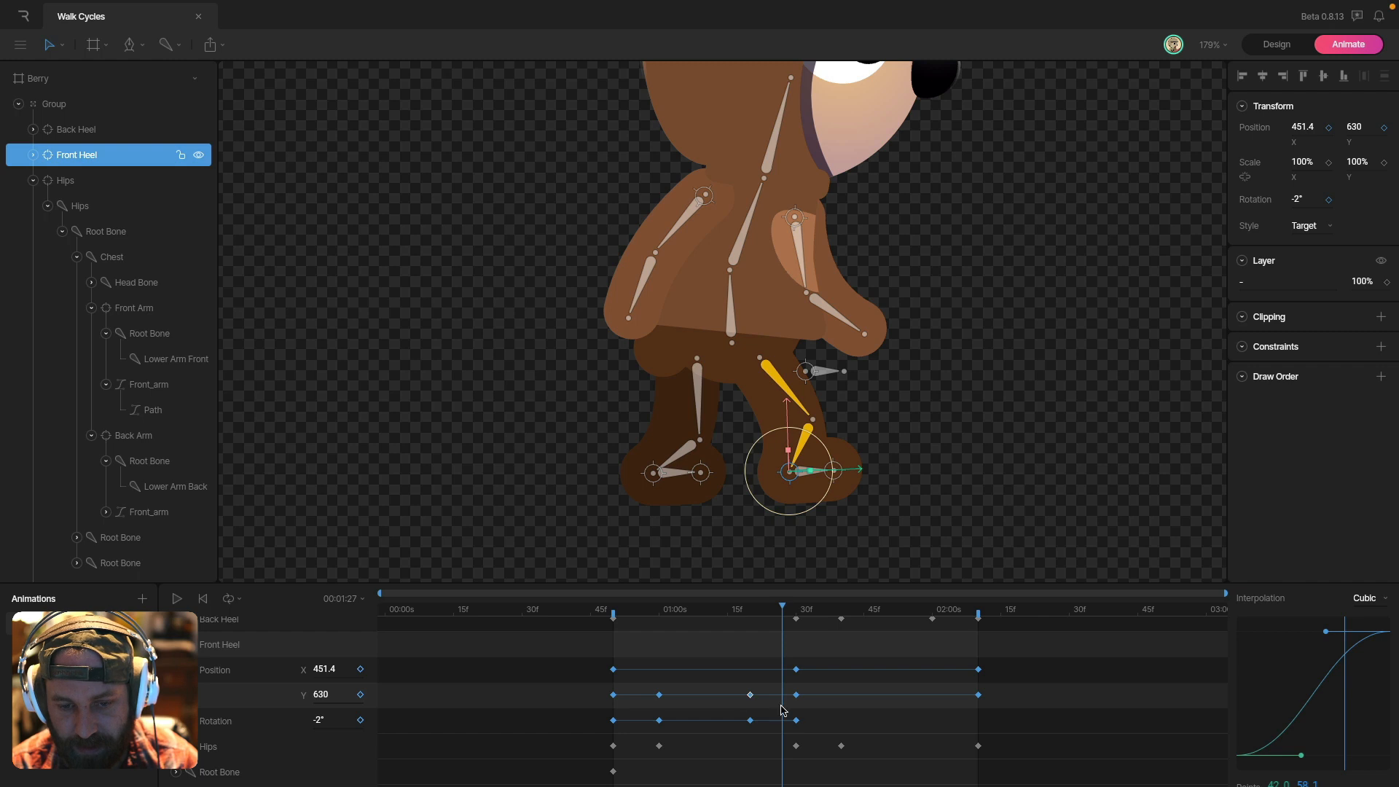
pyautogui.moveTo(1328, 638); pyautogui.dragTo(1375, 731)
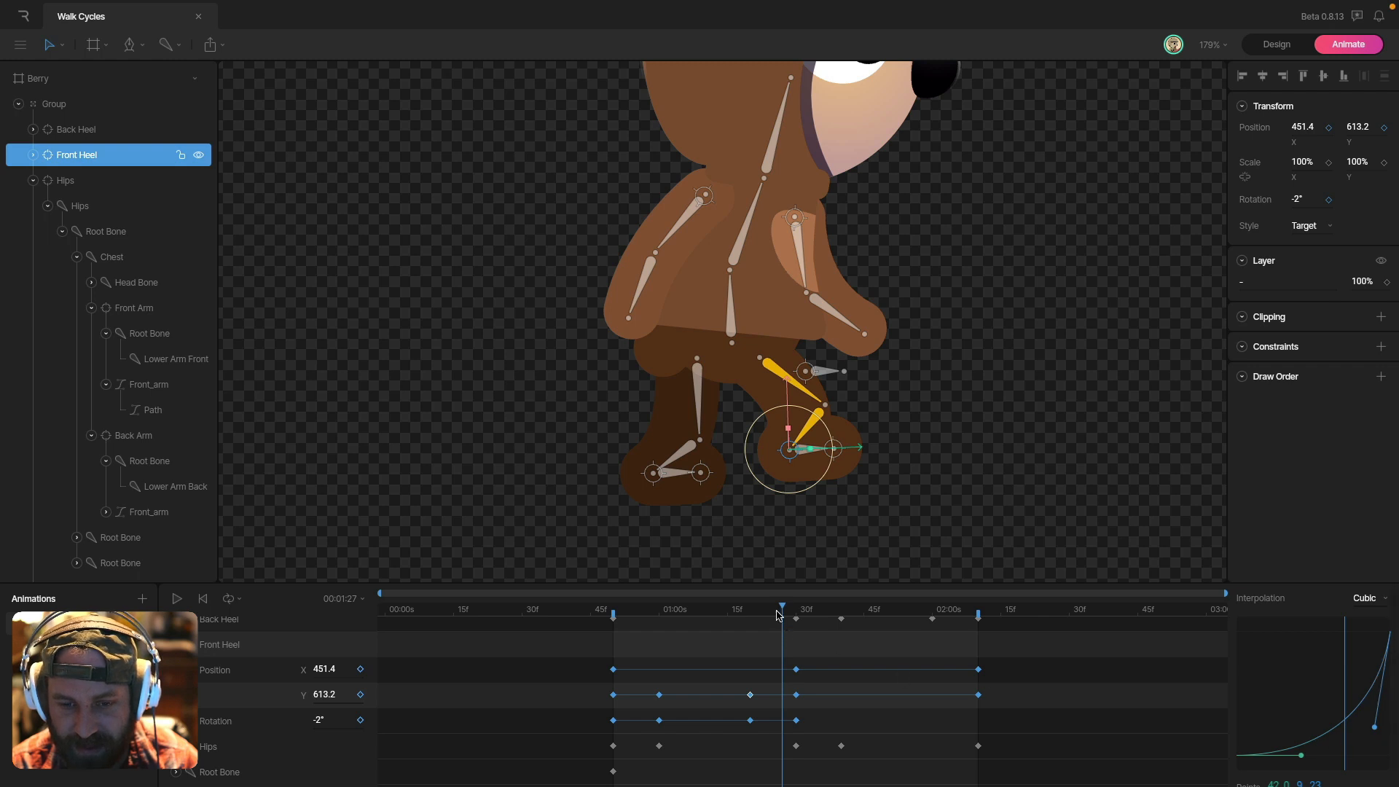
pyautogui.moveTo(779, 616); pyautogui.dragTo(806, 631)
pyautogui.press('space')
pyautogui.click(1028, 486)
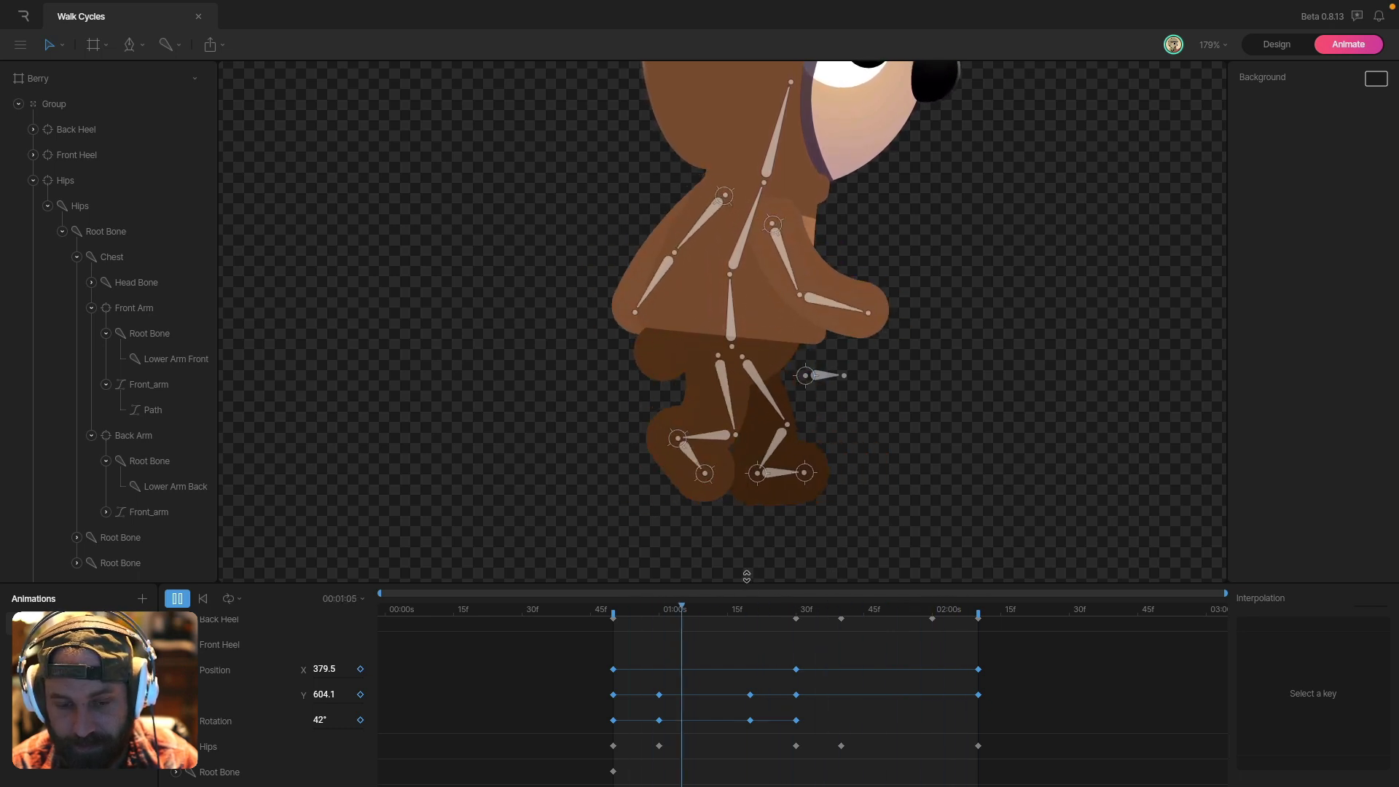
pyautogui.press('space')
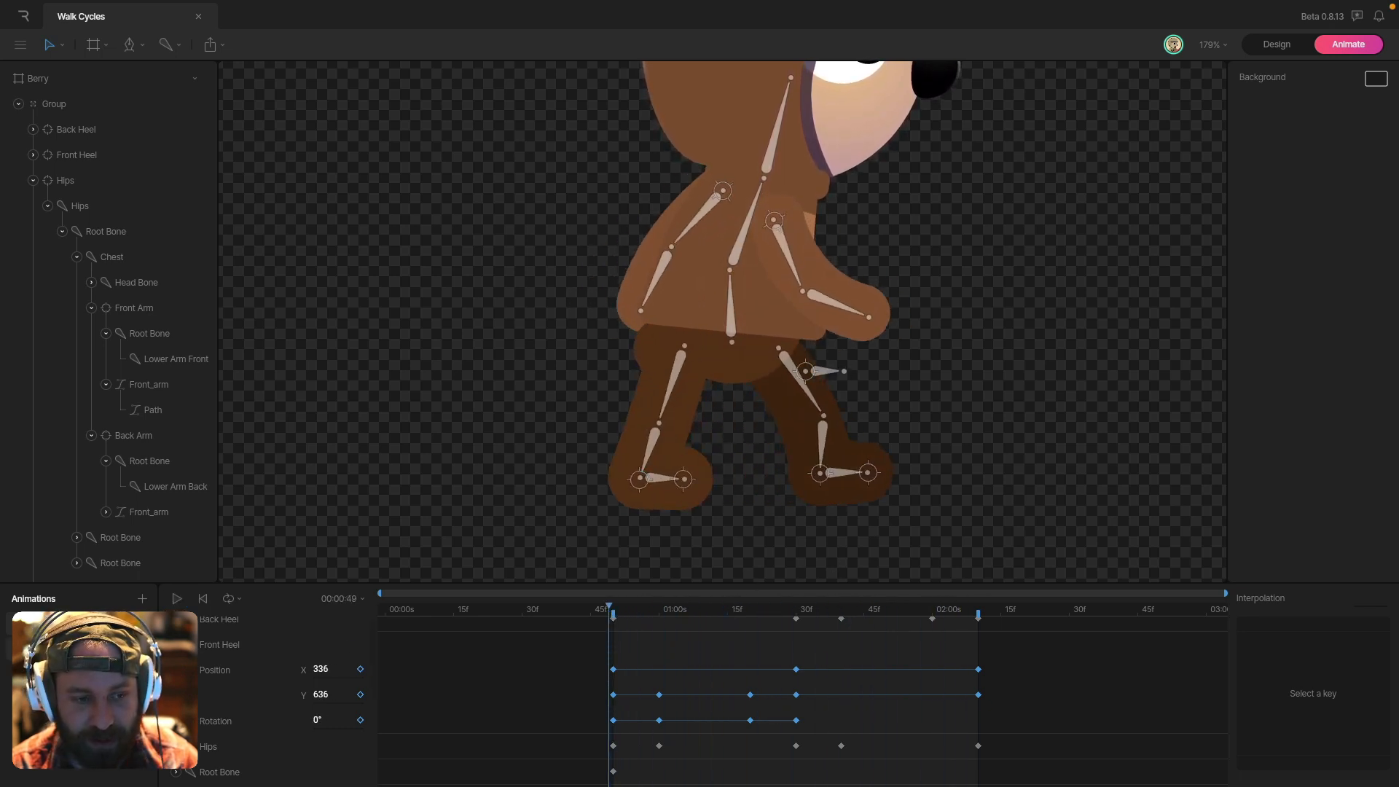
# - Copy the Back Heel's Y position key from 00:01:40 to 00:02:00
pyautogui.click(77, 129)
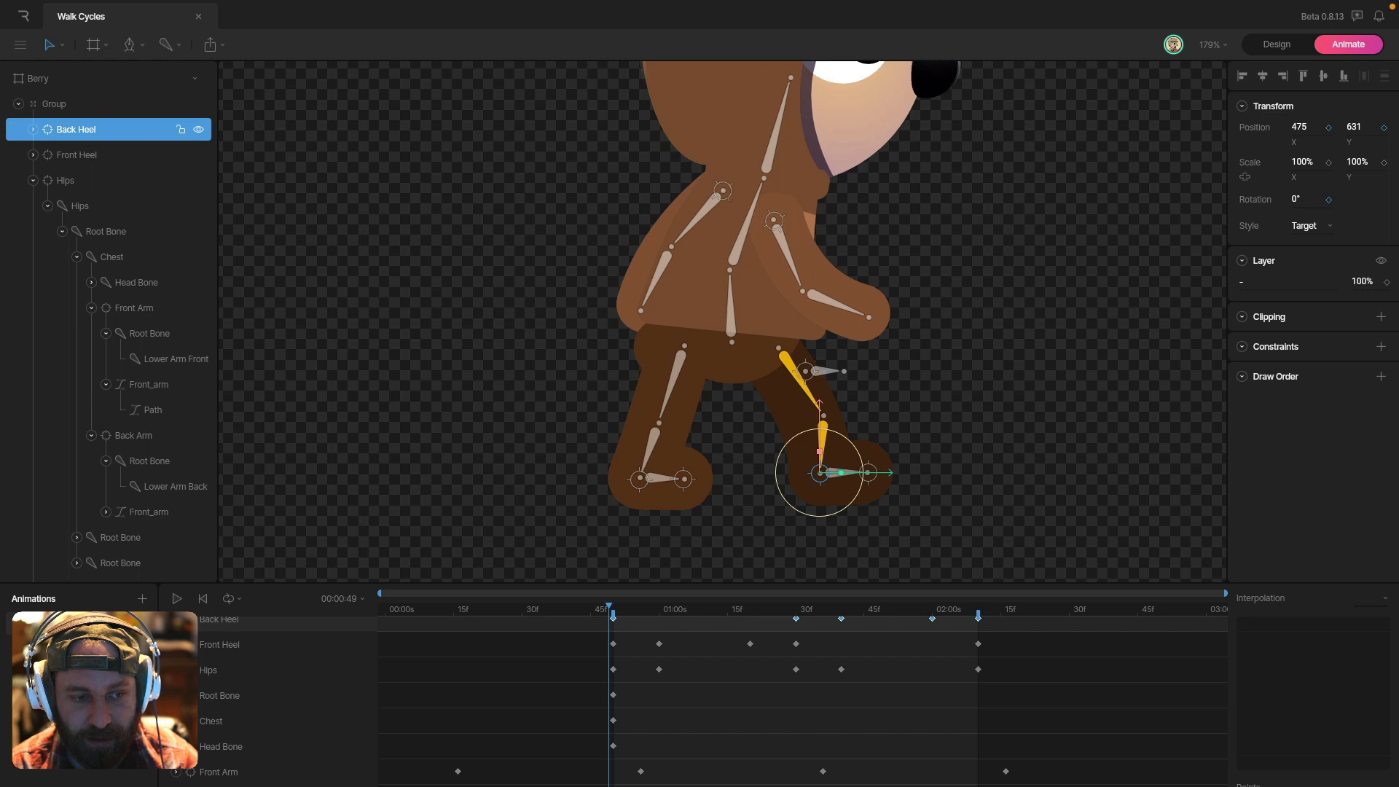
pyautogui.click(176, 620)
pyautogui.moveTo(706, 612); pyautogui.dragTo(932, 616)
pyautogui.click(841, 669)
pyautogui.hotkey('ctrl', 'c')
pyautogui.hotkey('ctrl', 'v')
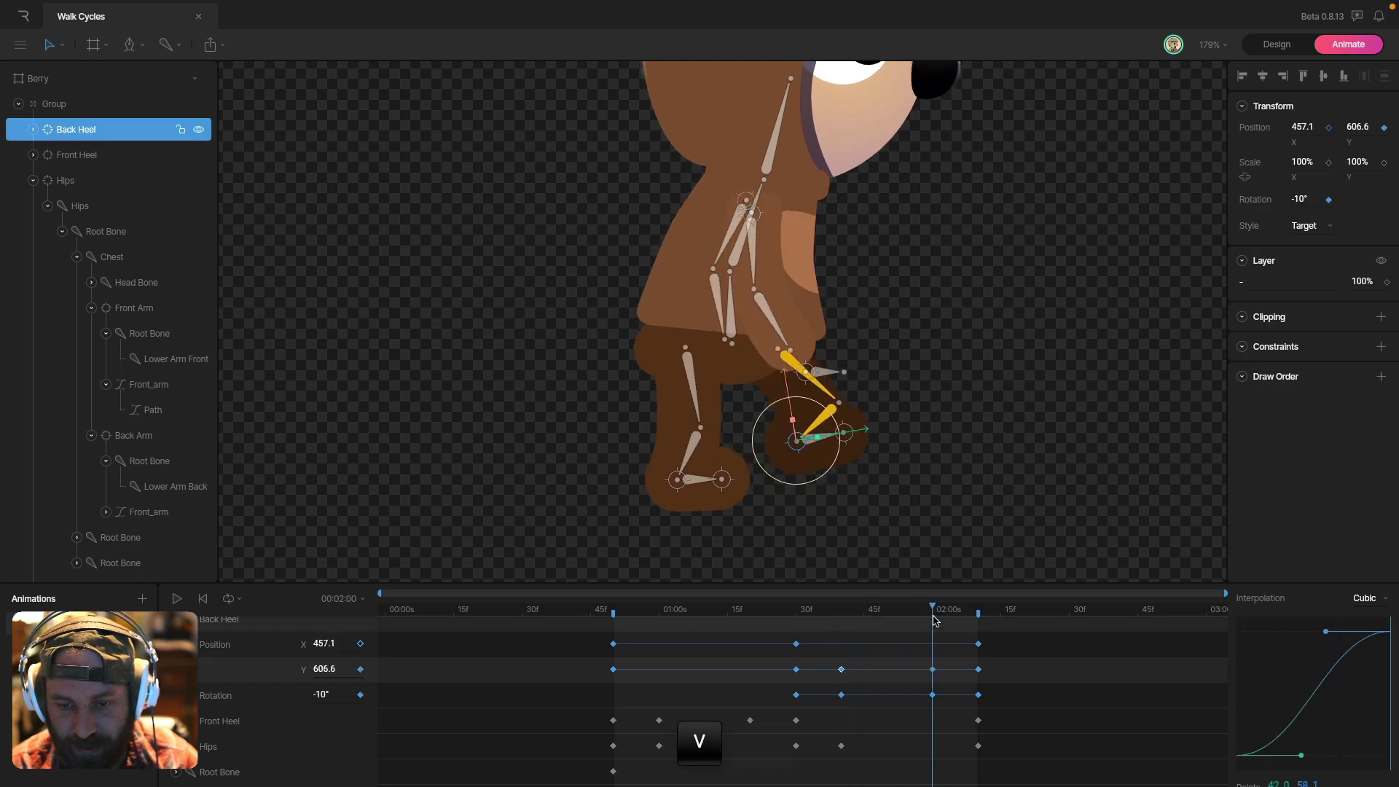
# - Give the Back Heel's Y key at 00:02:00 a curve that drops steeply at its end, and play the loop
pyautogui.click(933, 669)
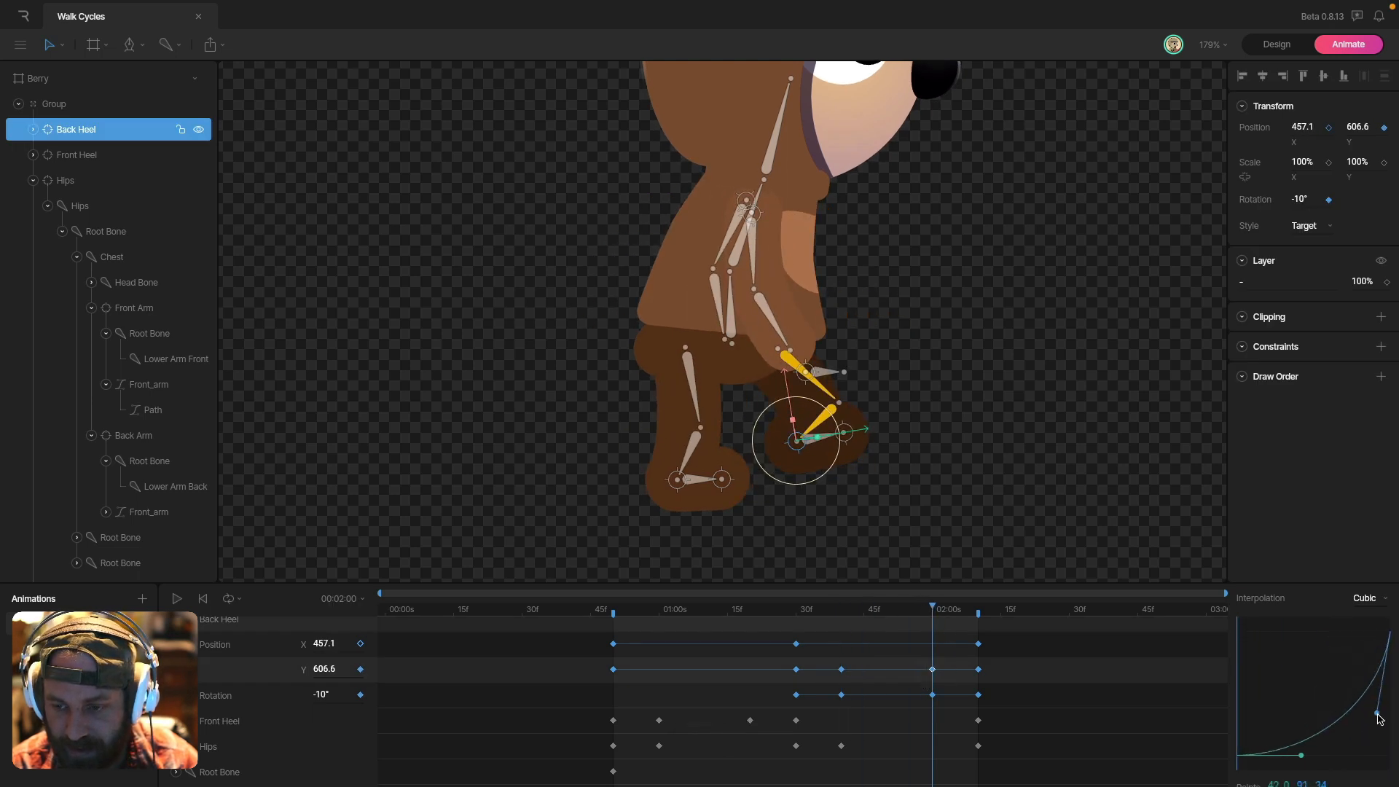
pyautogui.press('space')
pyautogui.click(1092, 468)
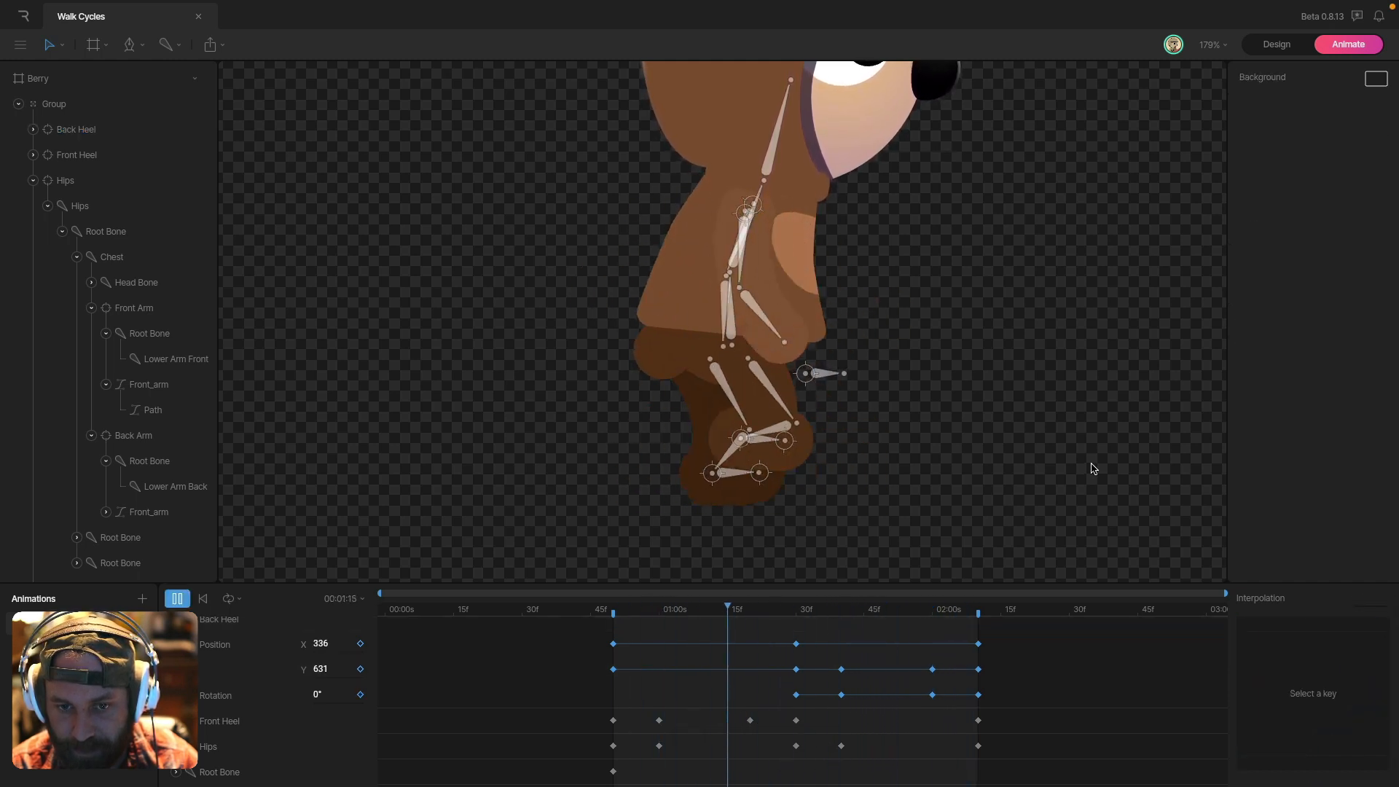
pyautogui.moveTo(625, 611); pyautogui.dragTo(554, 617)
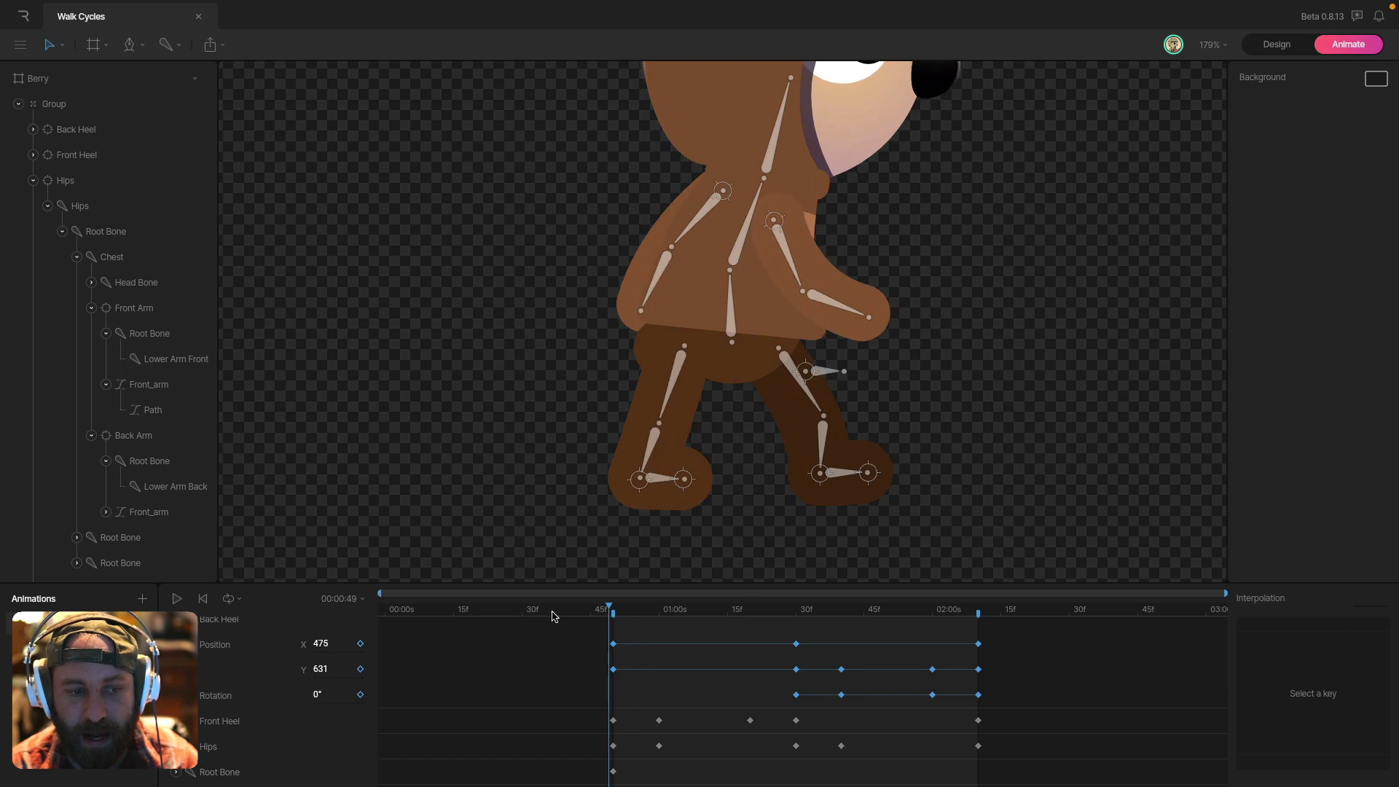
# - Lower the Hips to Y 562.8 at 00:01:00, copy that key to 00:01:40, and play the loop
pyautogui.click(825, 372)
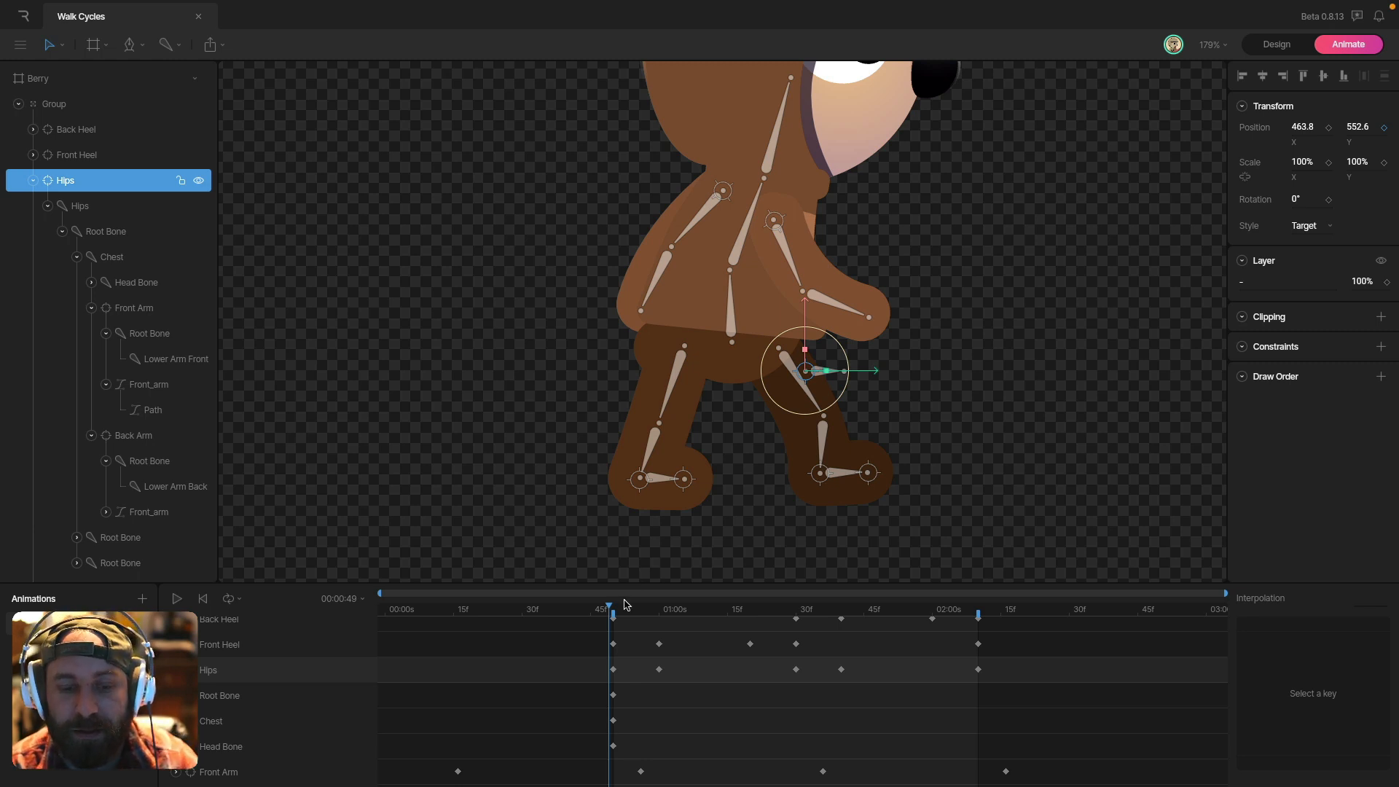
pyautogui.moveTo(624, 605); pyautogui.dragTo(651, 611)
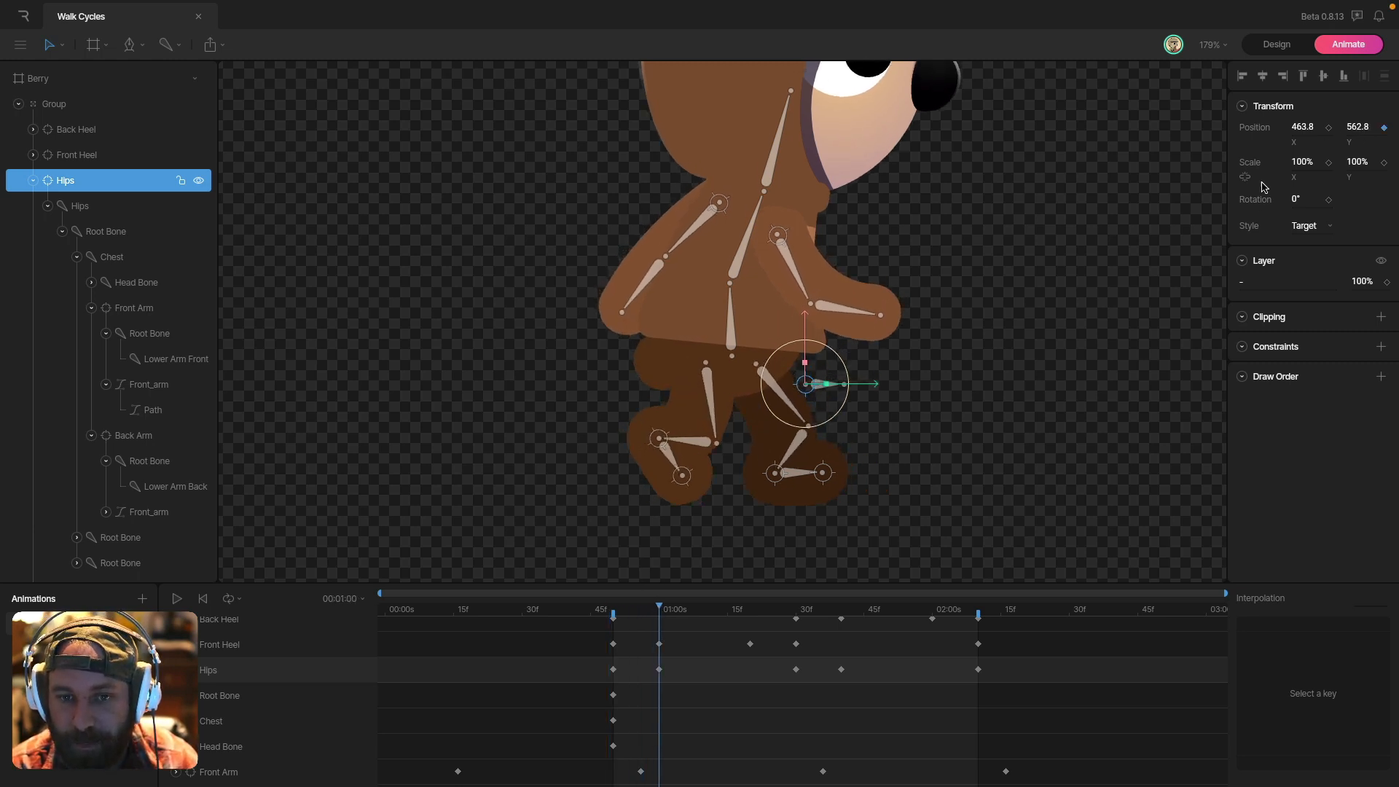
pyautogui.moveTo(653, 607); pyautogui.dragTo(796, 610)
pyautogui.moveTo(701, 659); pyautogui.dragTo(650, 691)
pyautogui.press('c')
pyautogui.moveTo(796, 610); pyautogui.dragTo(924, 611)
pyautogui.press('space')
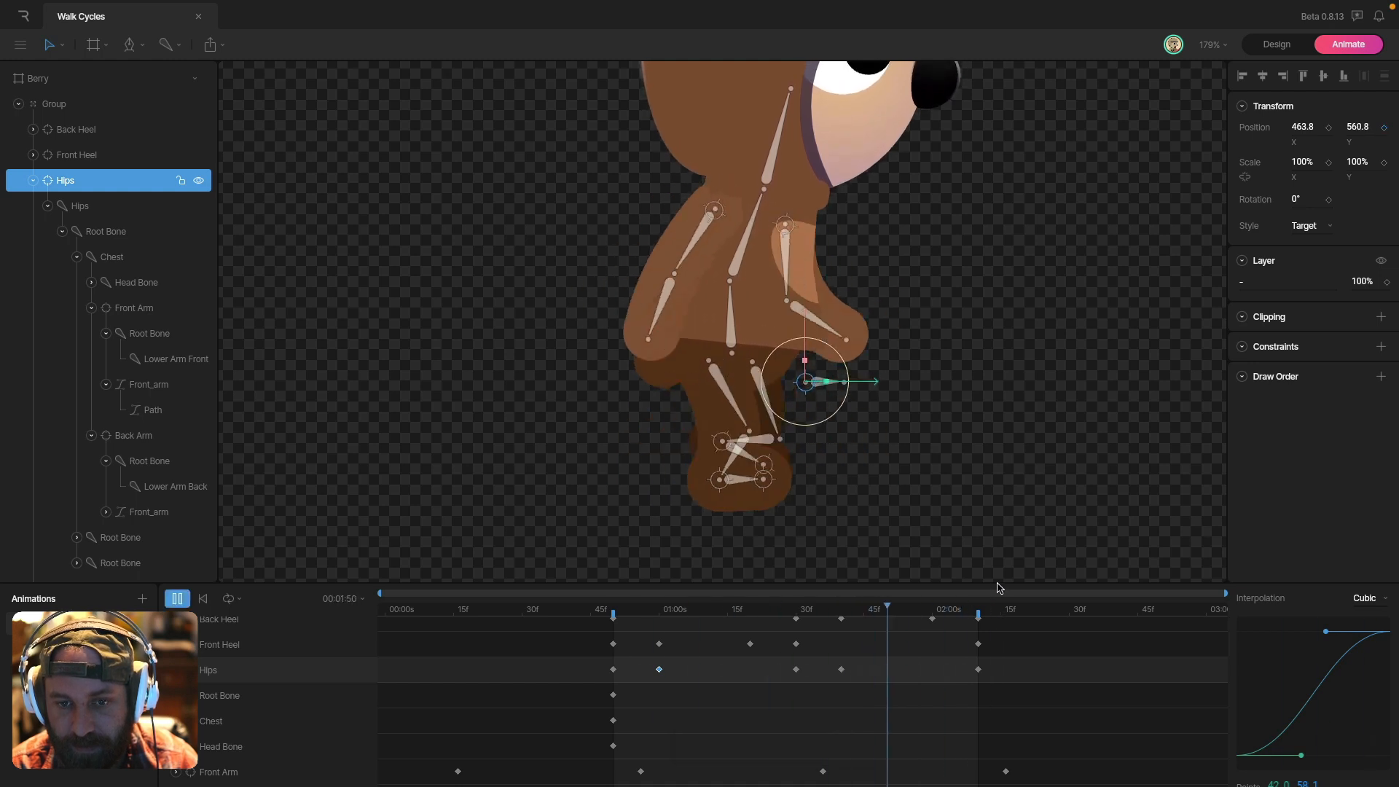
pyautogui.click(1024, 438)
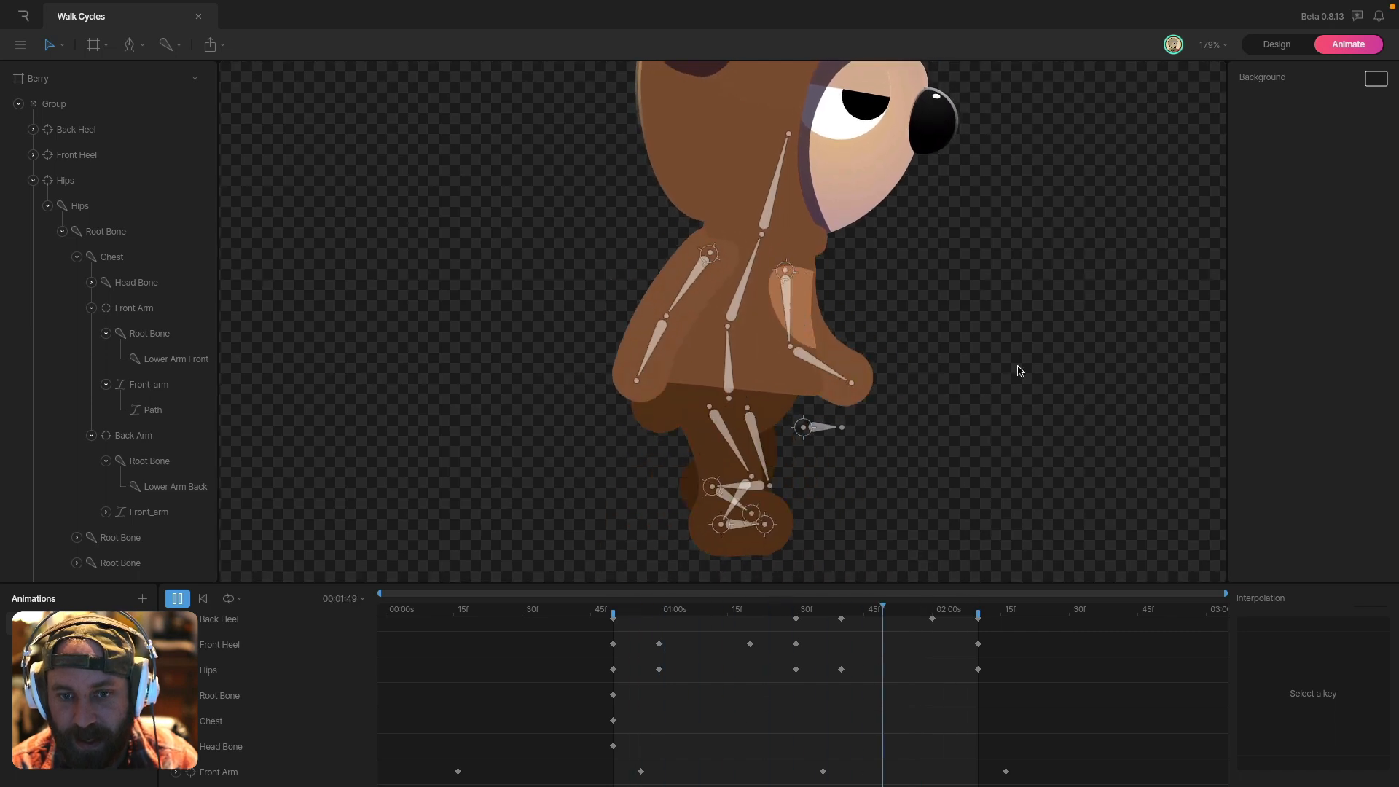
pyautogui.press('space')
# - Steepen the ease-in and ease-out curve on all upper and lower arm keys for both arms, and play the loop
pyautogui.click(613, 612)
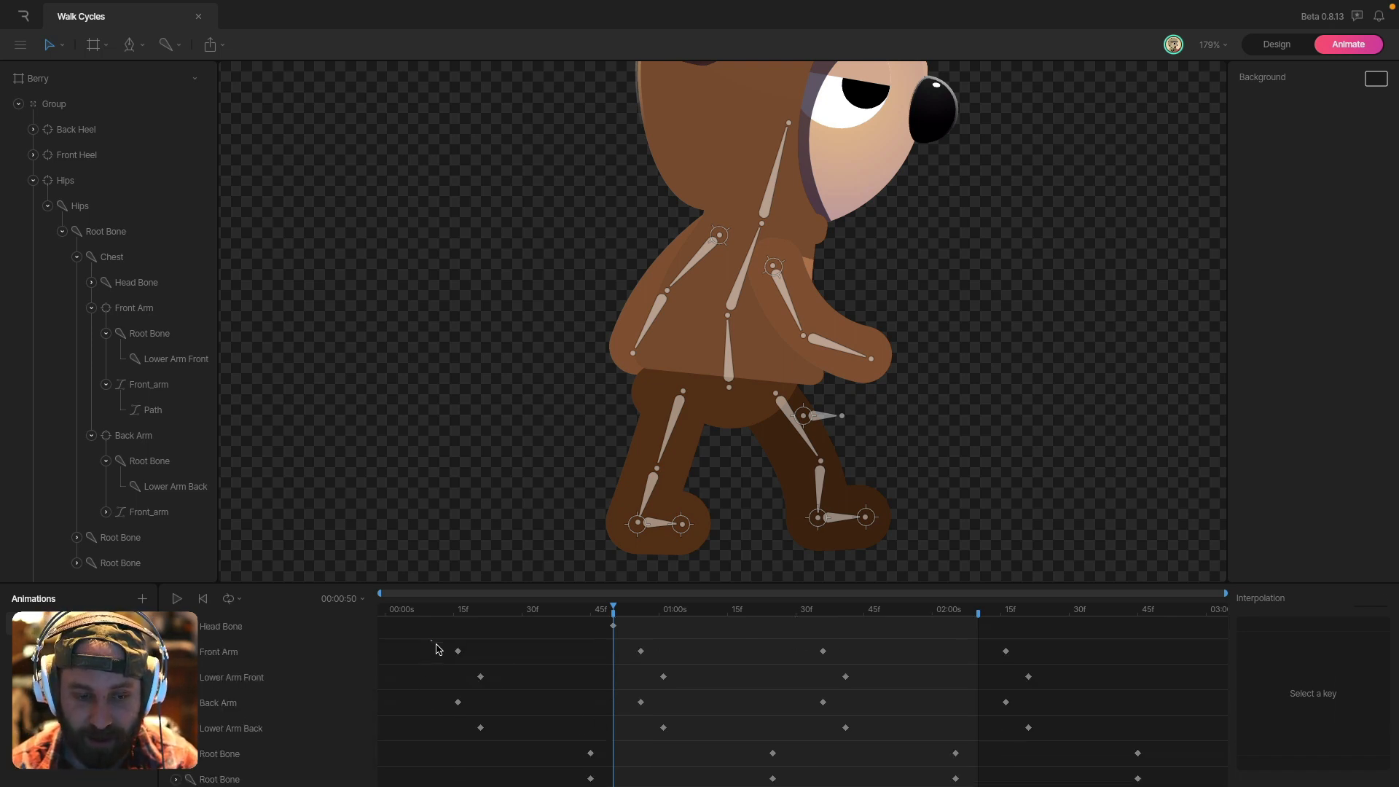
pyautogui.moveTo(436, 649); pyautogui.dragTo(1067, 750)
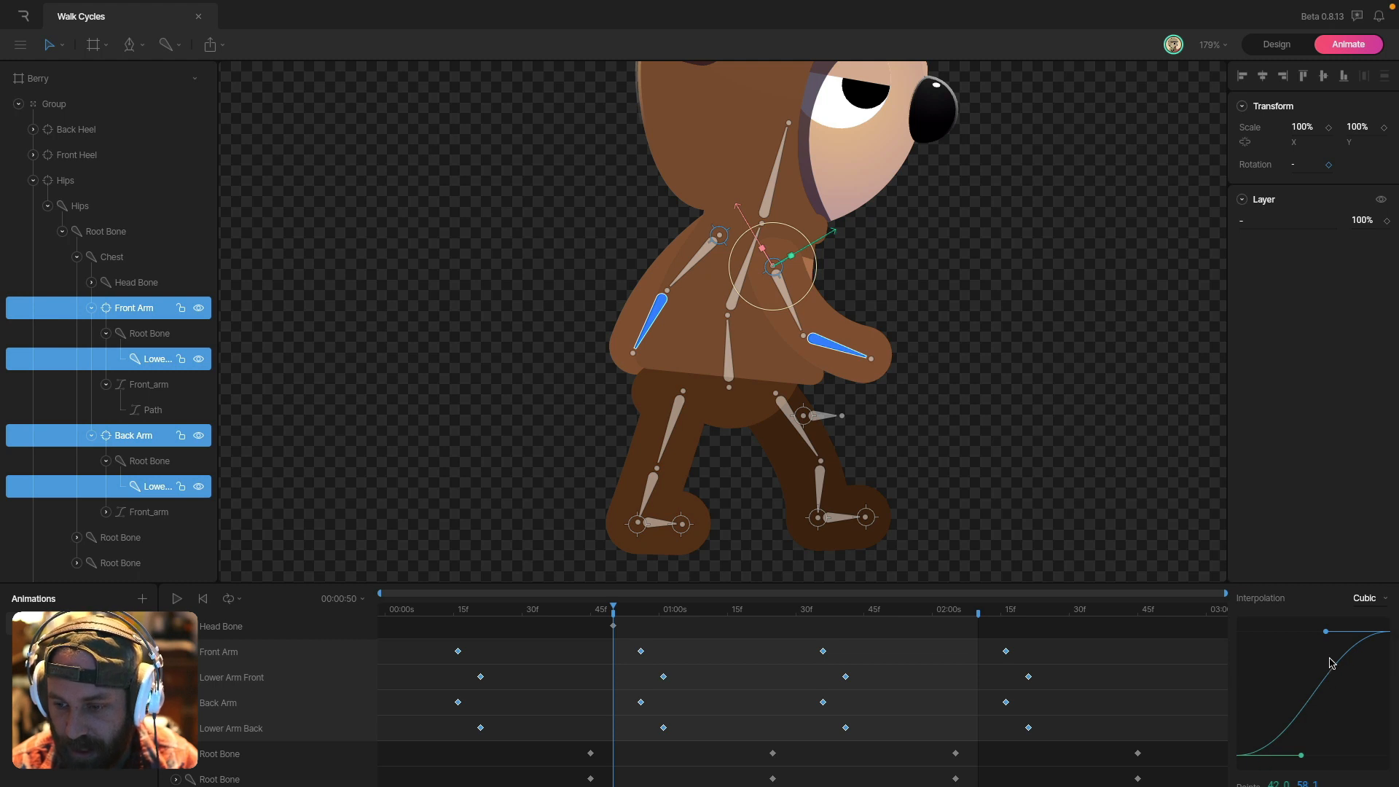
pyautogui.moveTo(1326, 634); pyautogui.dragTo(1271, 634)
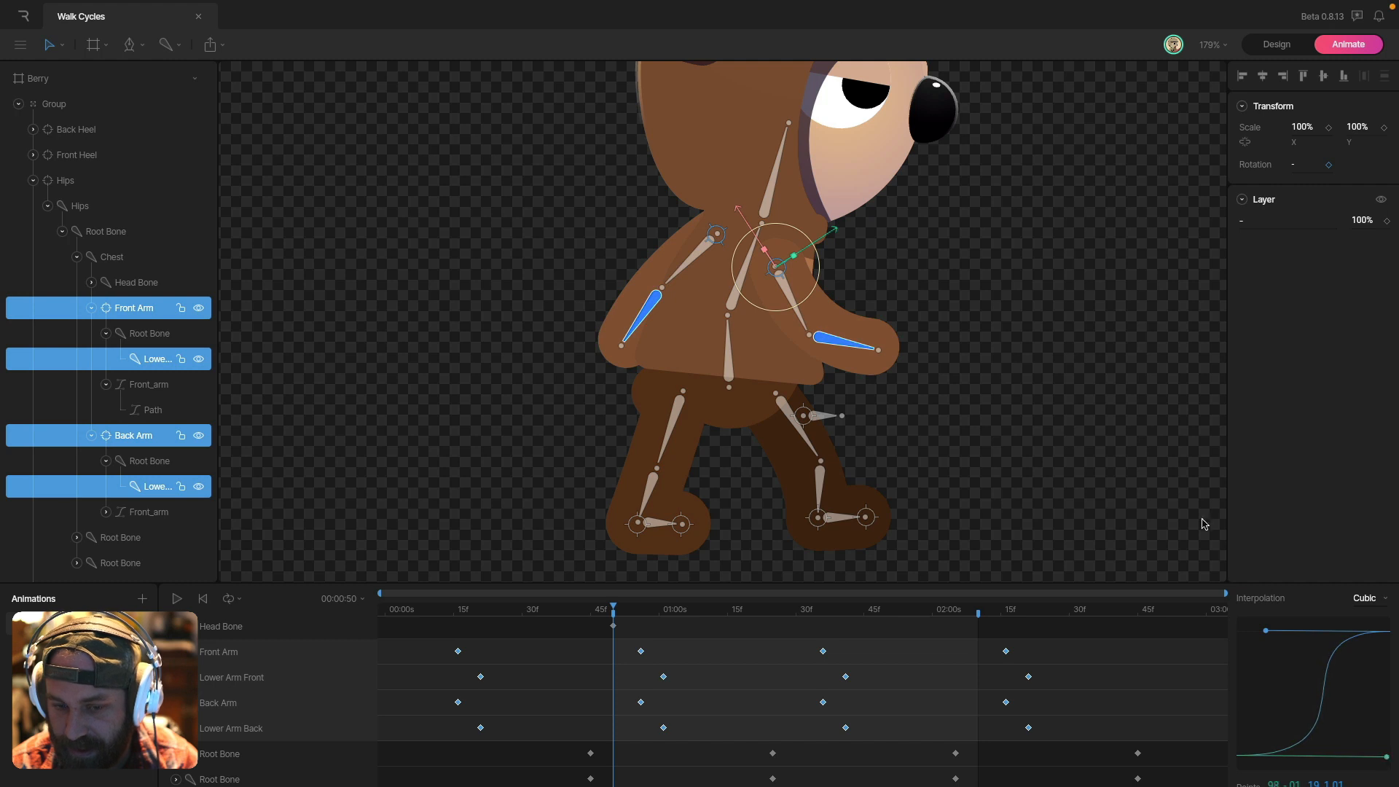
pyautogui.click(1143, 457)
pyautogui.press('space')
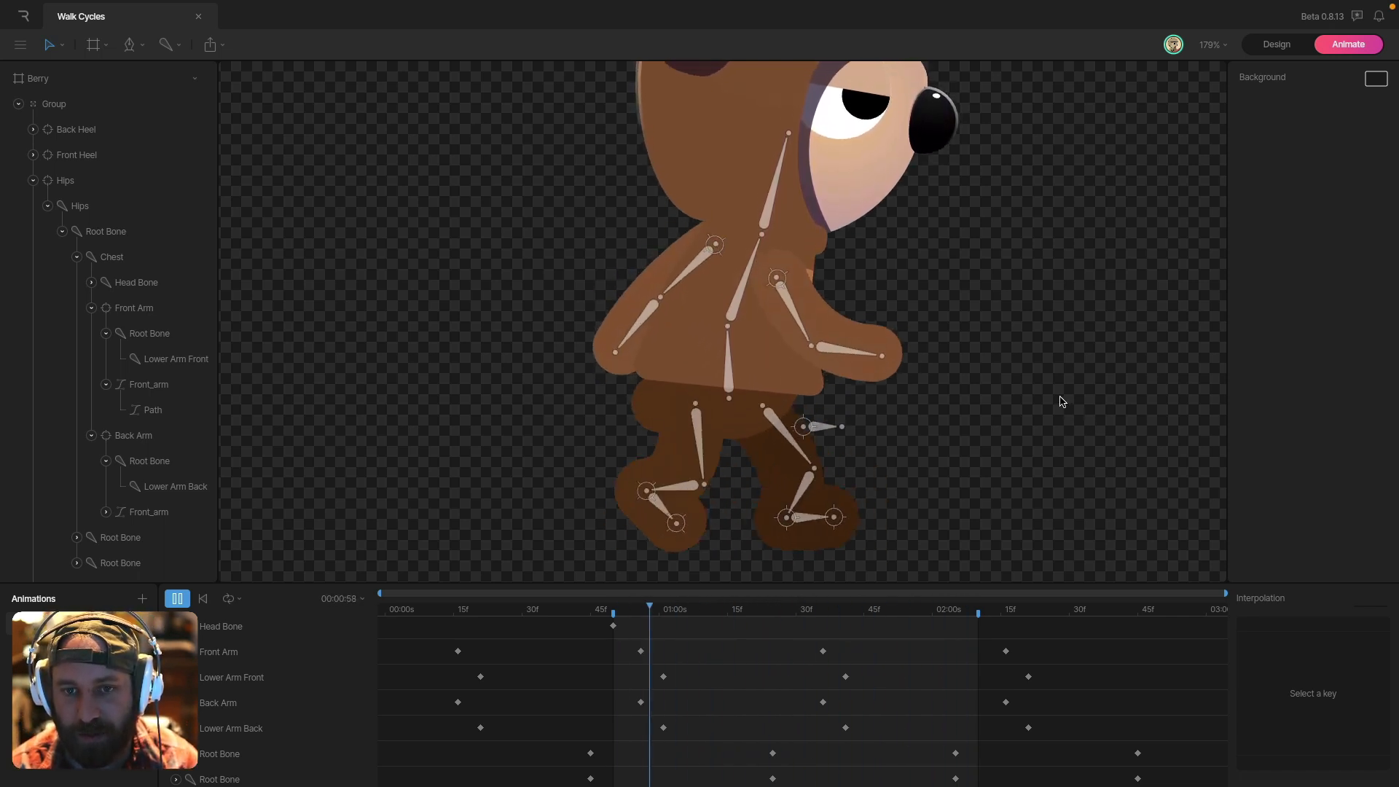
pyautogui.press('space')
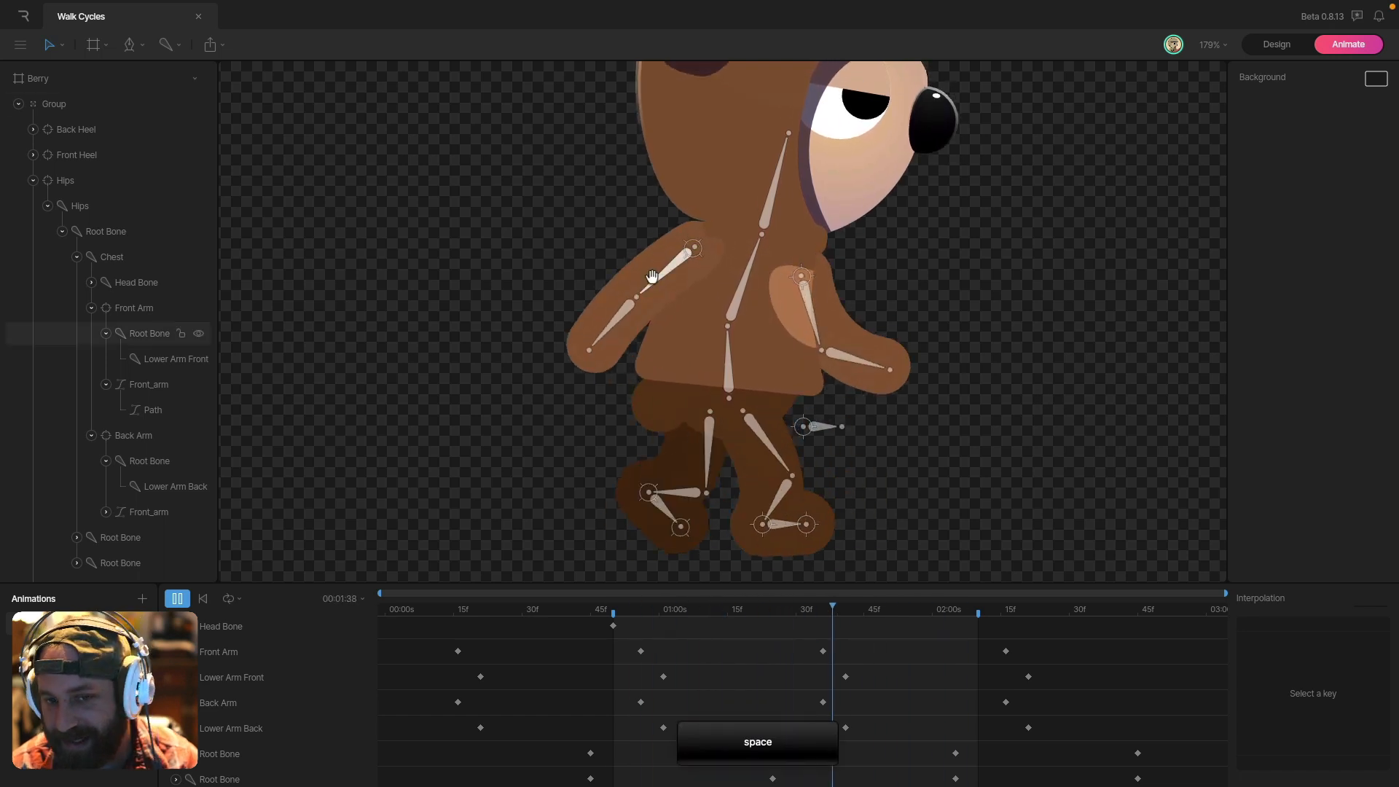
# - Rotate the Chest and Head Bone slightly further forward together at 00:01:00
pyautogui.keyDown('super'); pyautogui.click(740, 293); pyautogui.keyUp('super')
pyautogui.keyDown('shift'); pyautogui.keyDown('super'); pyautogui.click(766, 217); pyautogui.keyUp('super'); pyautogui.keyUp('shift')
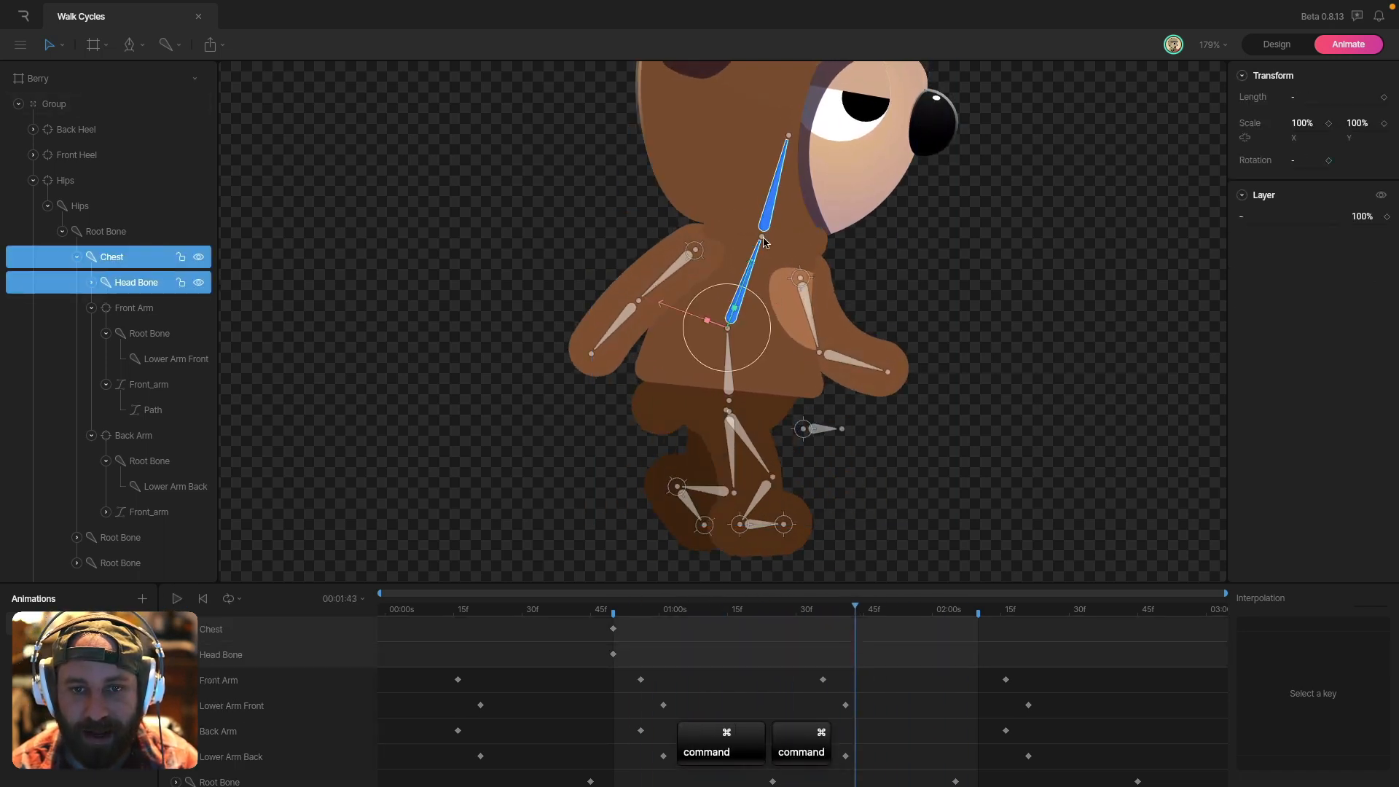
pyautogui.click(613, 614)
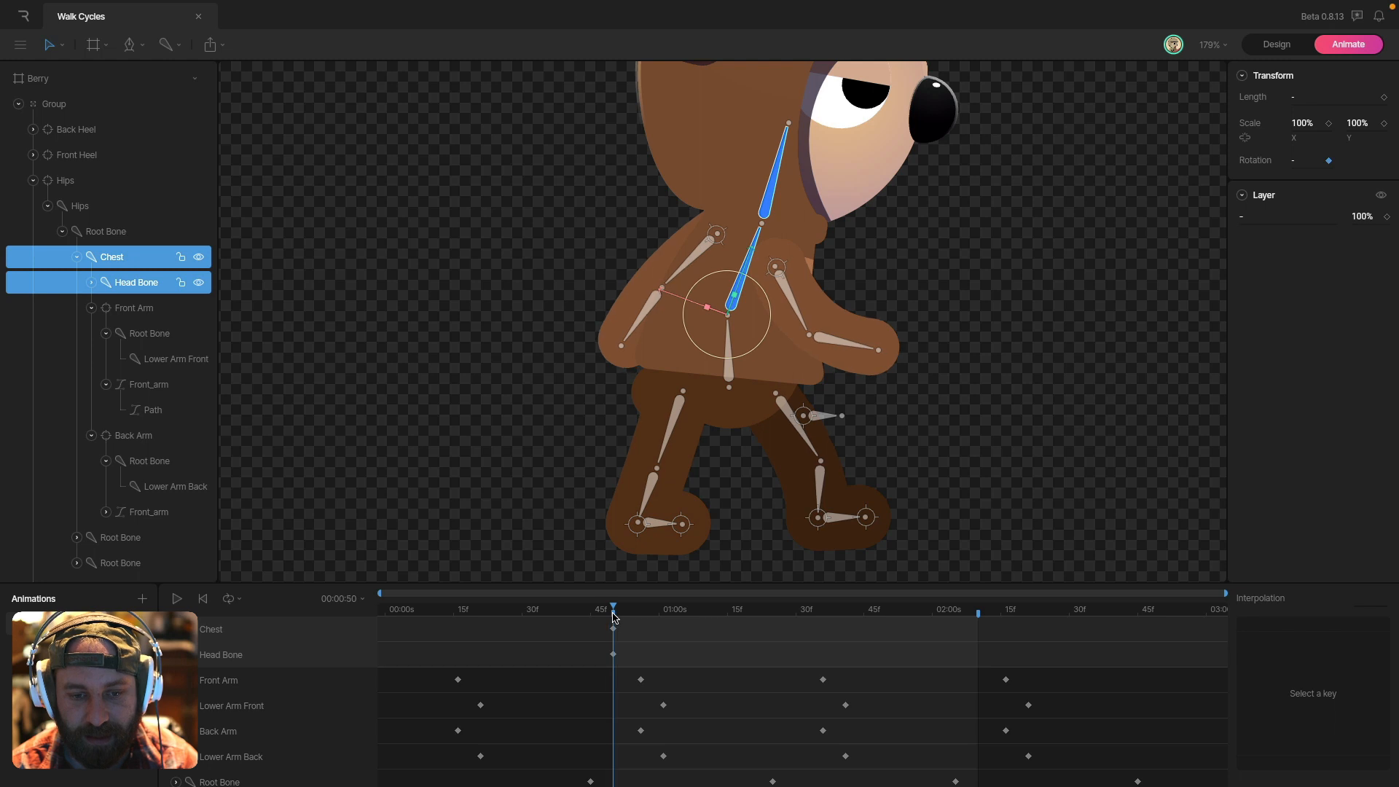
pyautogui.scroll(3, 644, 657)
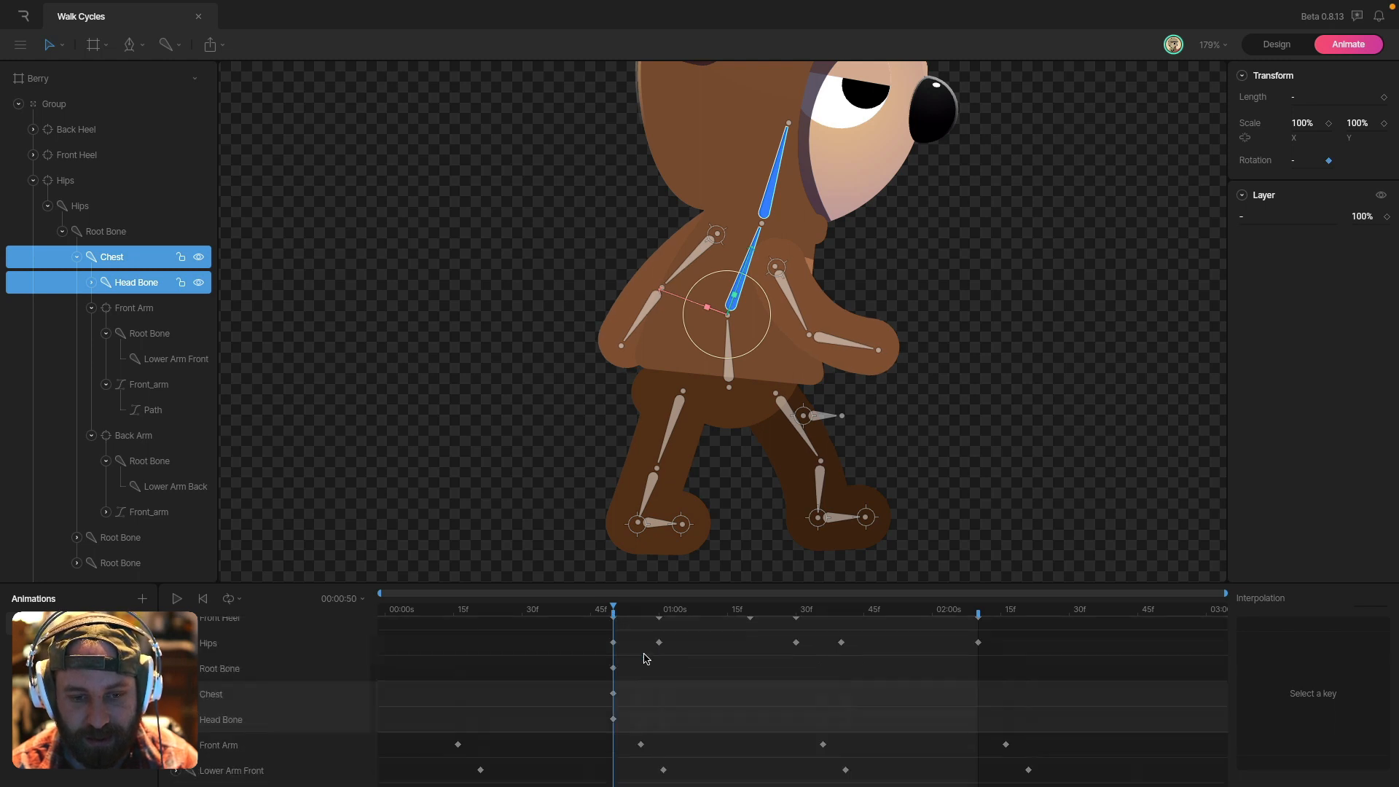
pyautogui.click(661, 613)
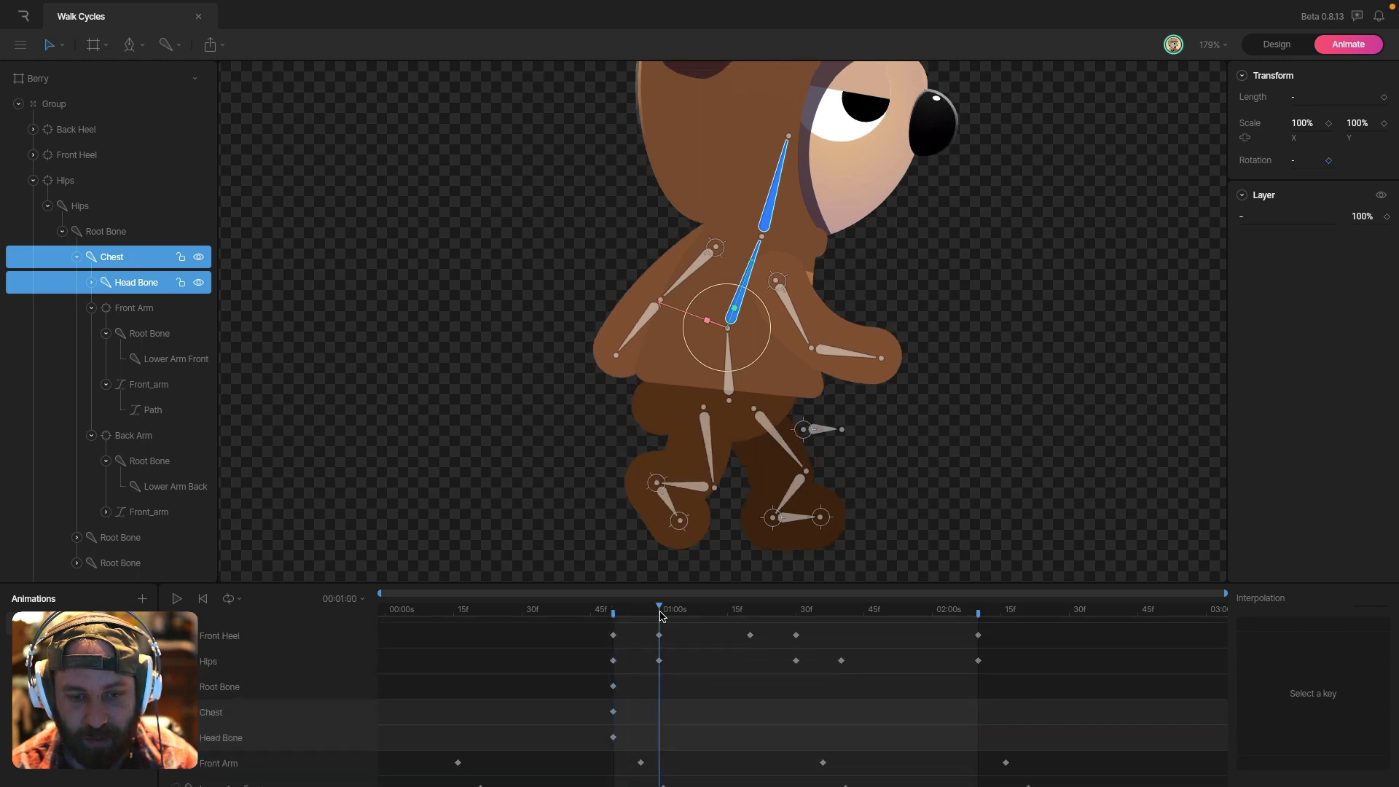
pyautogui.moveTo(1307, 154); pyautogui.dragTo(1310, 154)
# - Duplicate the Chest and Head Bone keys to 00:01:30, 00:01:40 and 00:02:10 to repeat the tilt through the loop
pyautogui.moveTo(681, 619); pyautogui.dragTo(796, 615)
pyautogui.moveTo(632, 707); pyautogui.dragTo(605, 755)
pyautogui.press('super+c')
pyautogui.press('super+v')
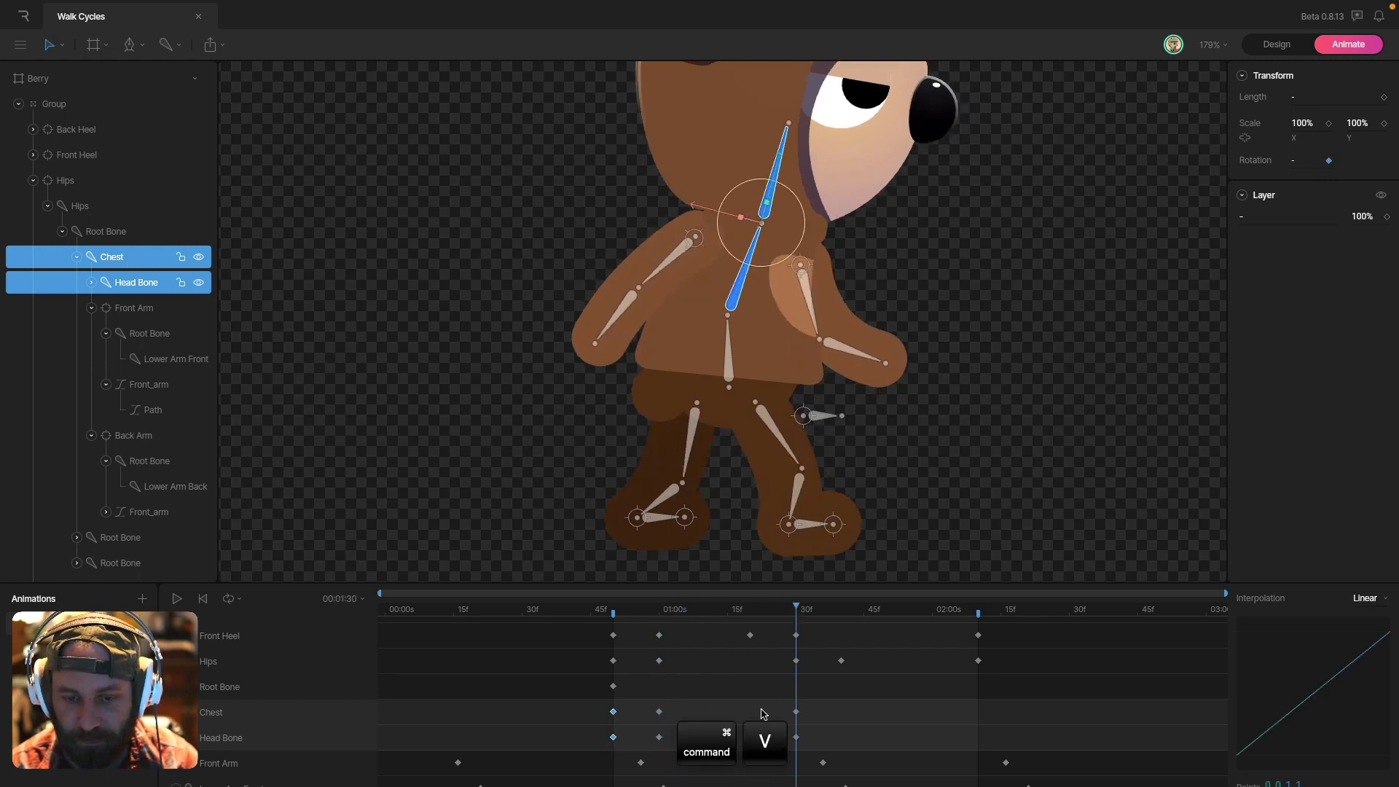
pyautogui.moveTo(819, 703); pyautogui.dragTo(578, 749)
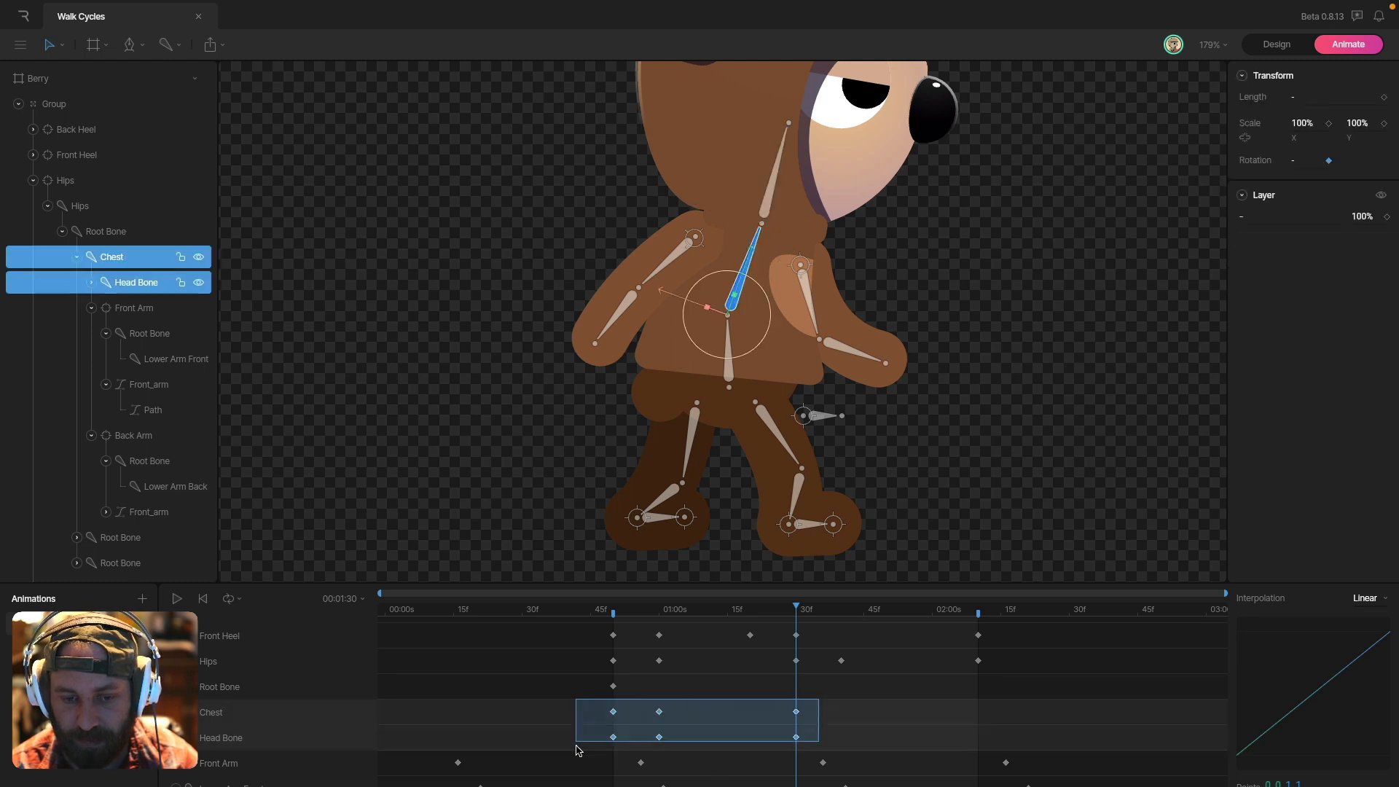
pyautogui.press('super+c')
pyautogui.press('super+v')
pyautogui.click(795, 733)
# - Set all Chest and Head Bone keys to Cubic interpolation and play the loop
pyautogui.moveTo(1023, 703); pyautogui.dragTo(562, 740)
pyautogui.click(1369, 599)
pyautogui.click(1366, 656)
pyautogui.press('space')
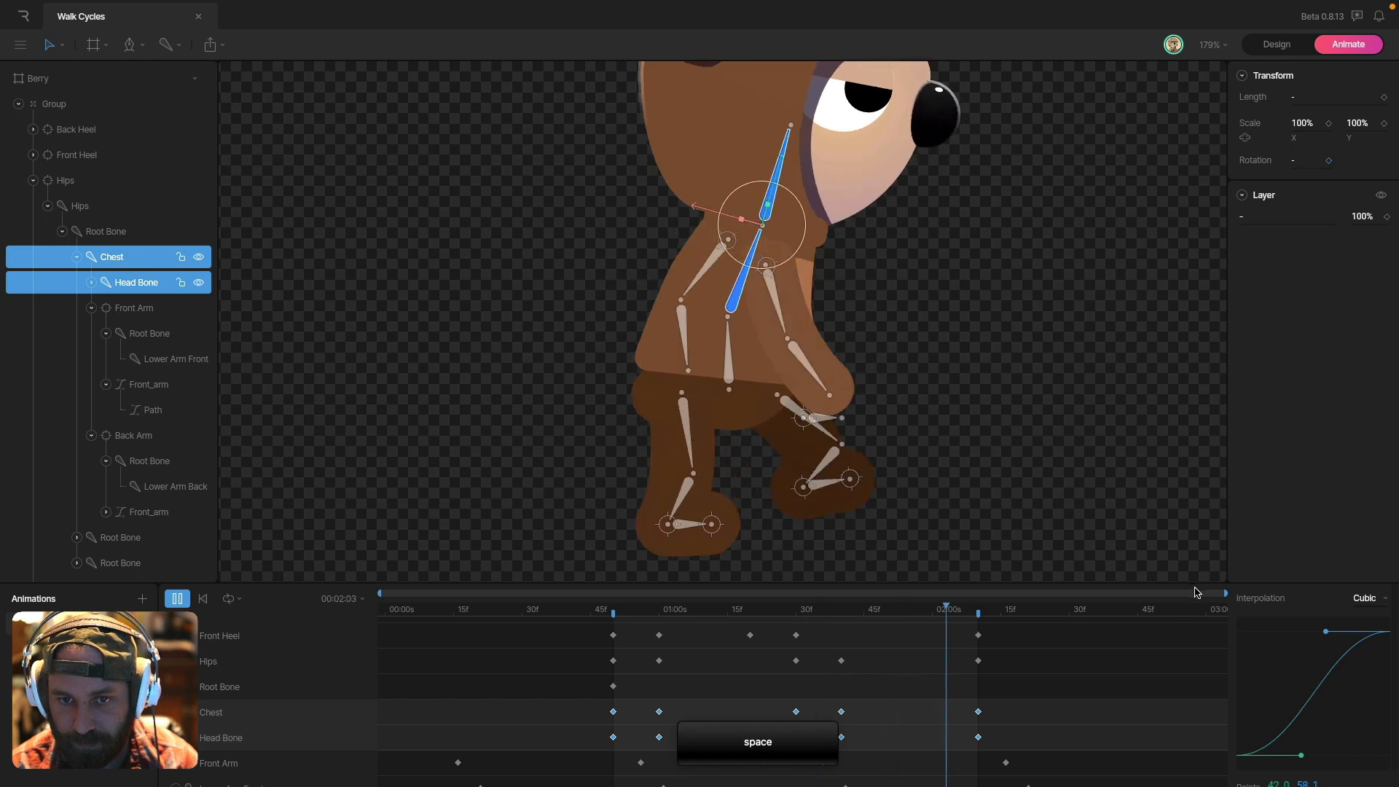
pyautogui.press('space')
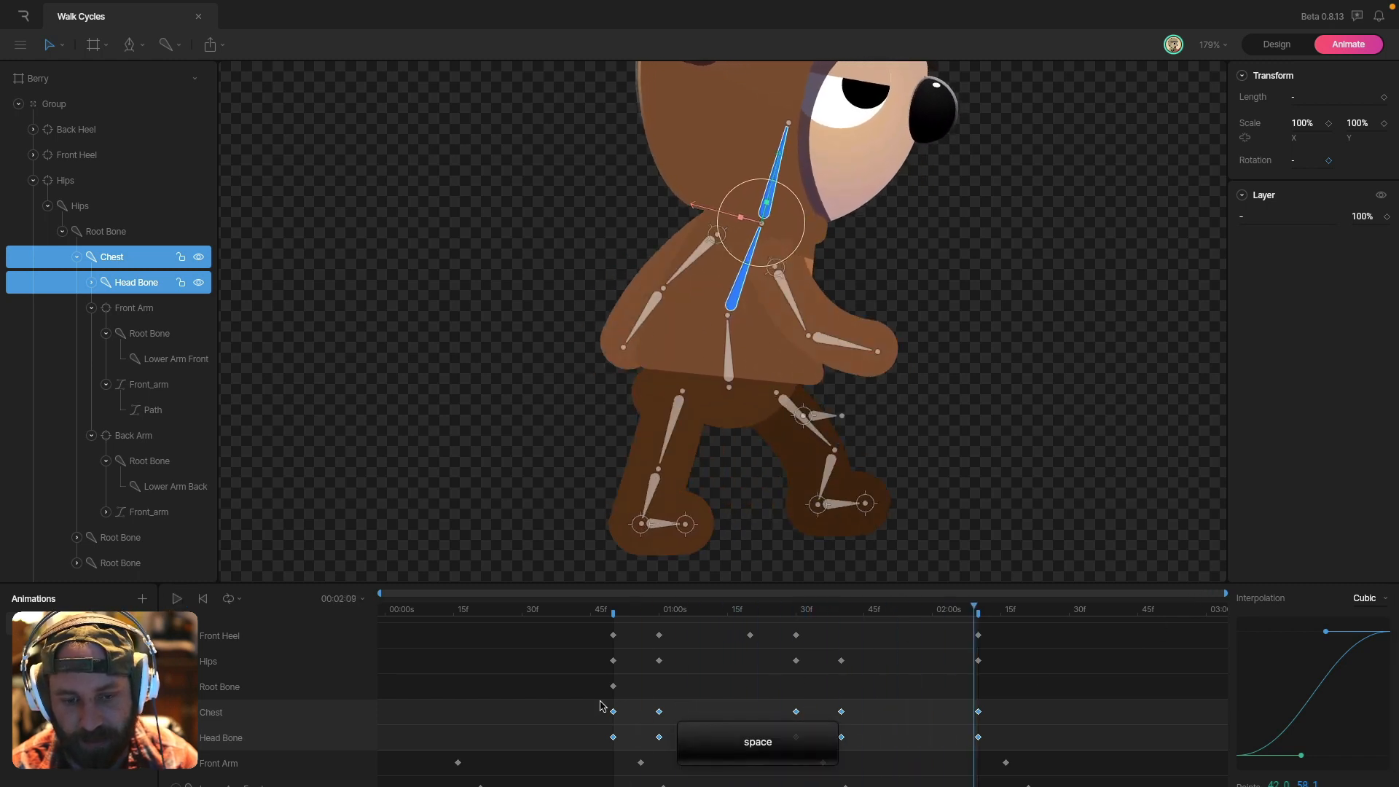
# - Extend the Chest and Head Bone motion before 00:00:50 with copies of their last three keys, and shift all their keys 5 frames later
pyautogui.moveTo(773, 697); pyautogui.dragTo(1057, 742)
pyautogui.press('super+c')
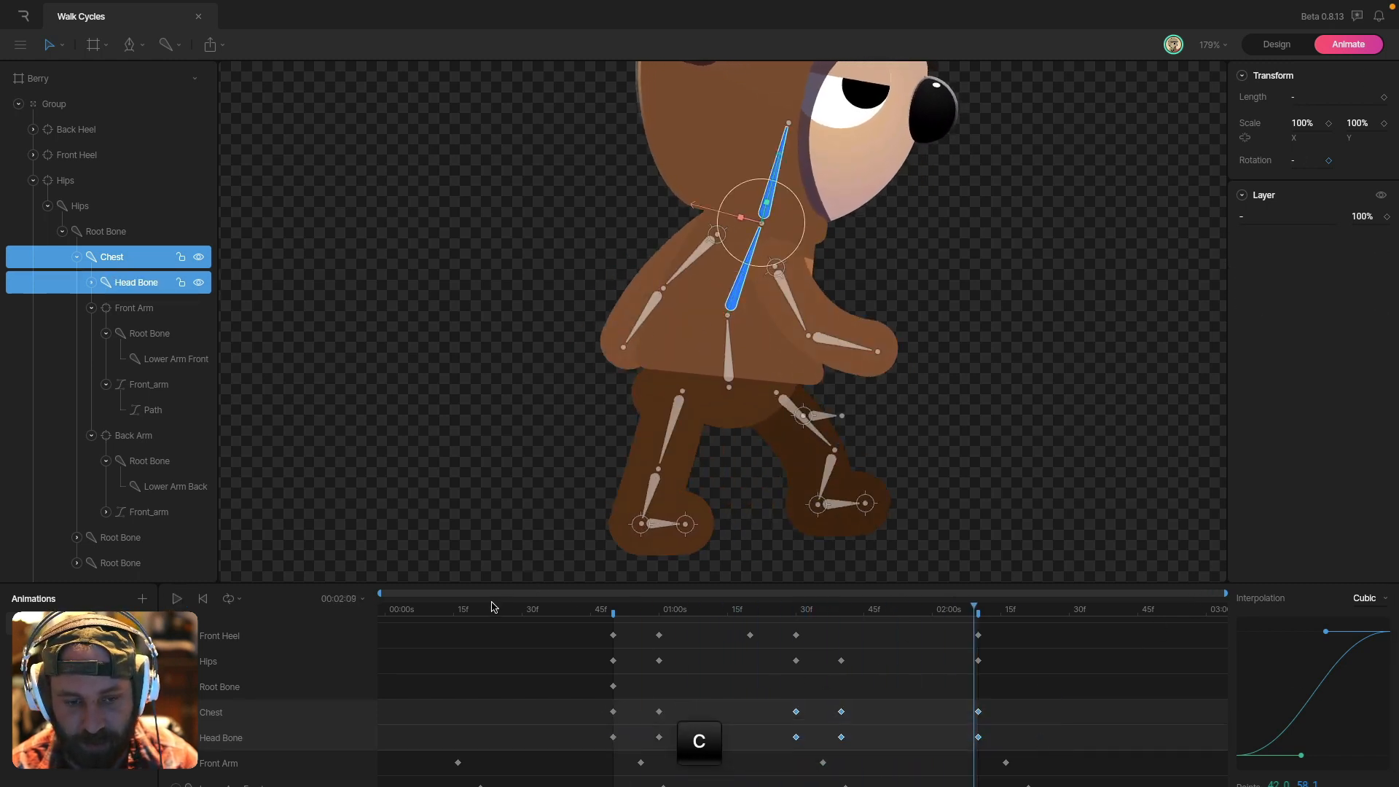
pyautogui.press('Home')
pyautogui.press('super+v')
pyautogui.moveTo(583, 758); pyautogui.dragTo(992, 758)
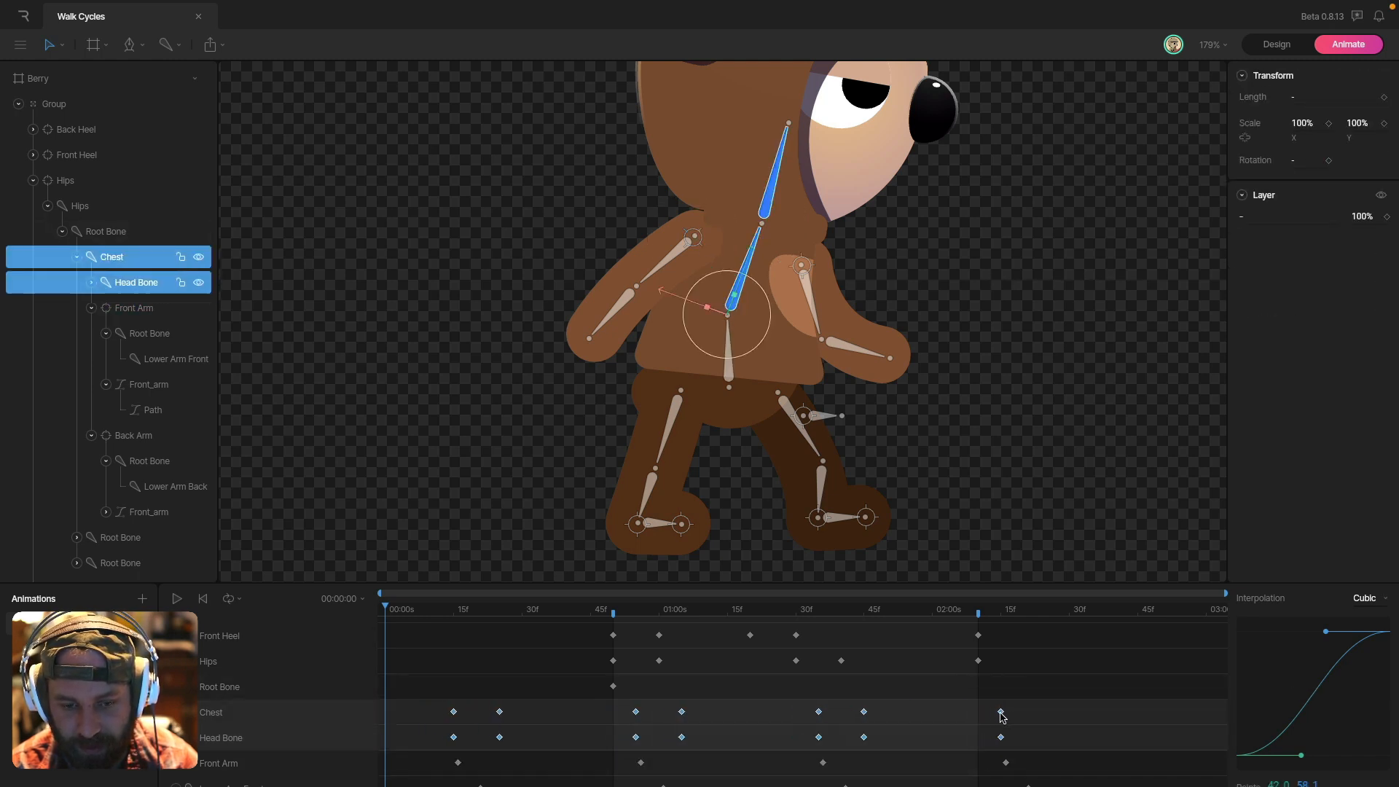
pyautogui.moveTo(615, 611); pyautogui.dragTo(678, 634)
pyautogui.press('space')
pyautogui.click(1040, 384)
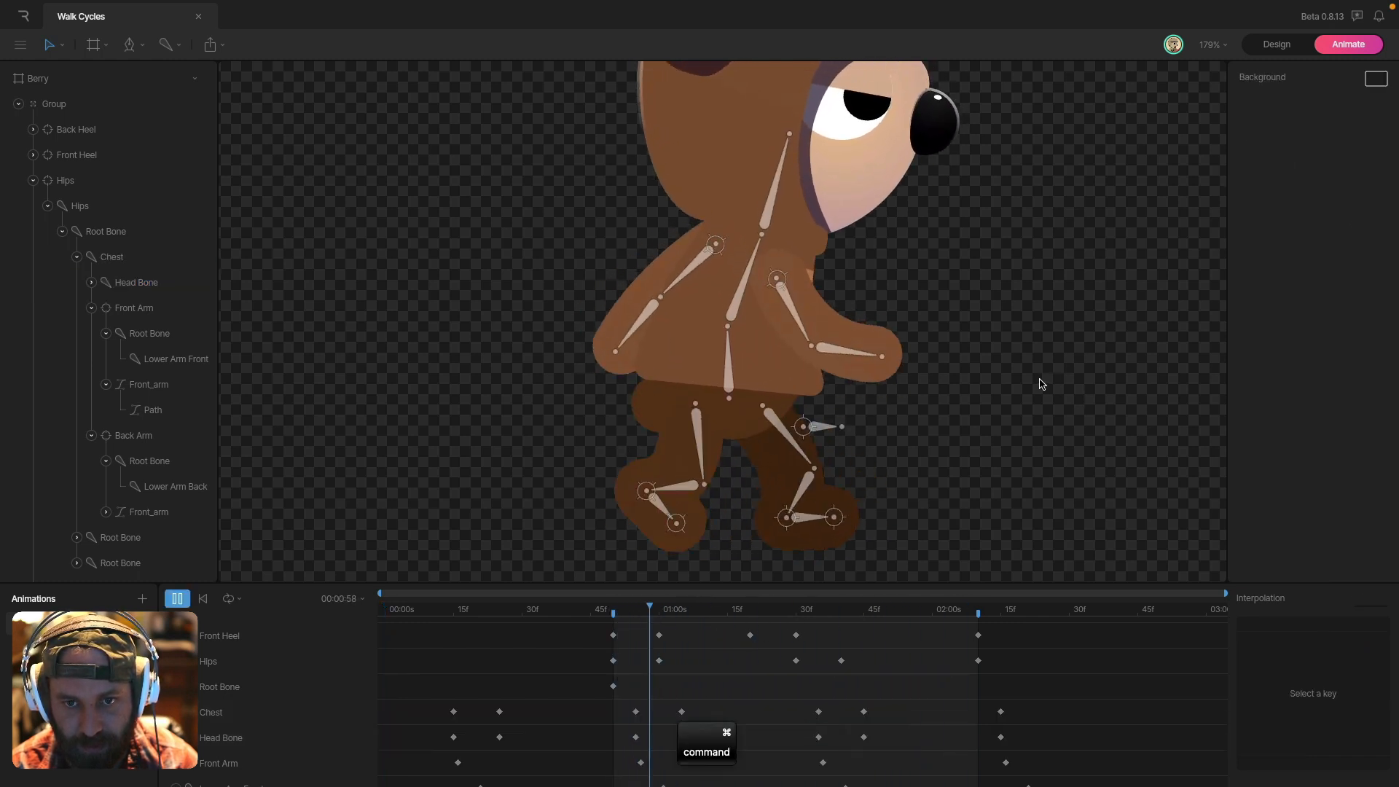
pyautogui.scroll(-5, 1041, 382)
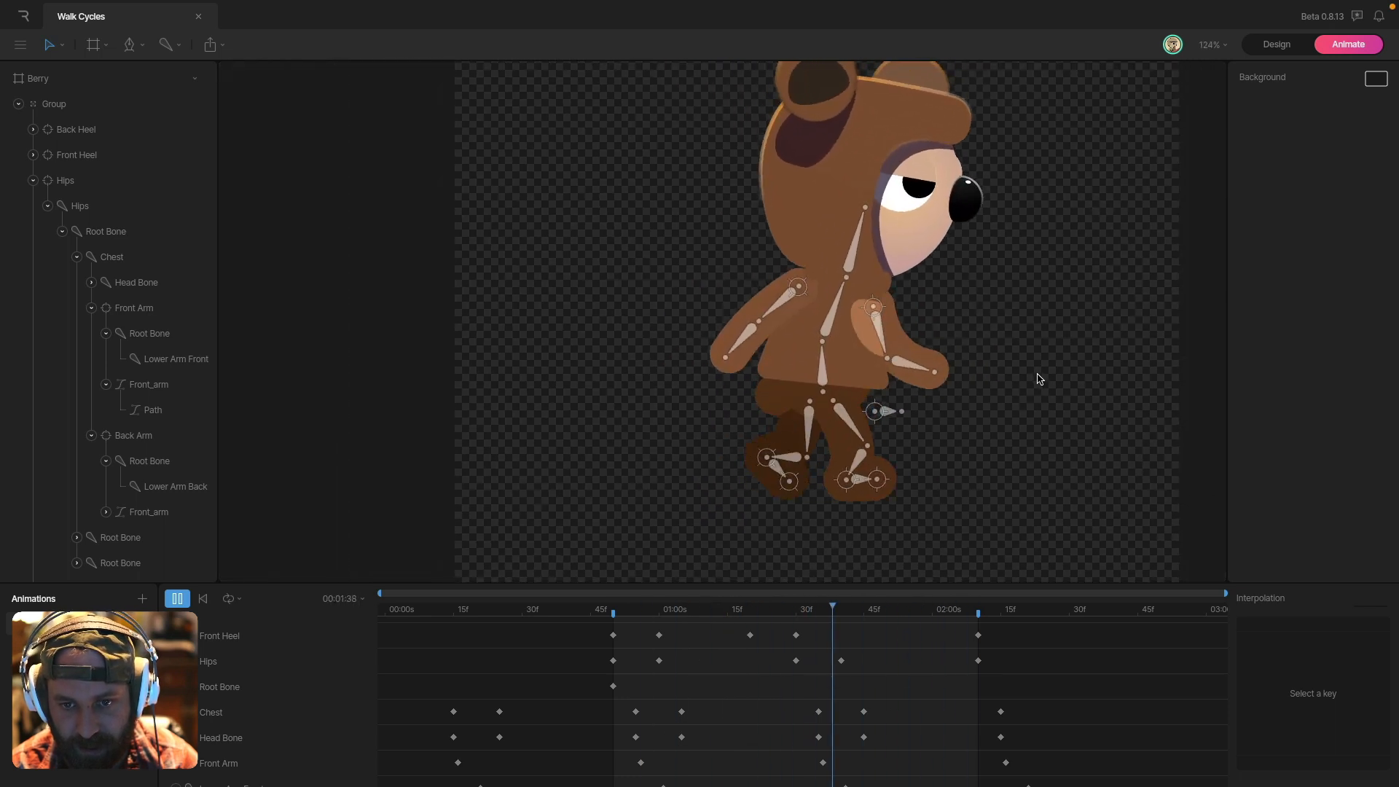
# - Shift all Front Arm, Back Arm, Lower Arm Front and Lower Arm Back keys 4 frames earlier and play the loop
pyautogui.click(611, 610)
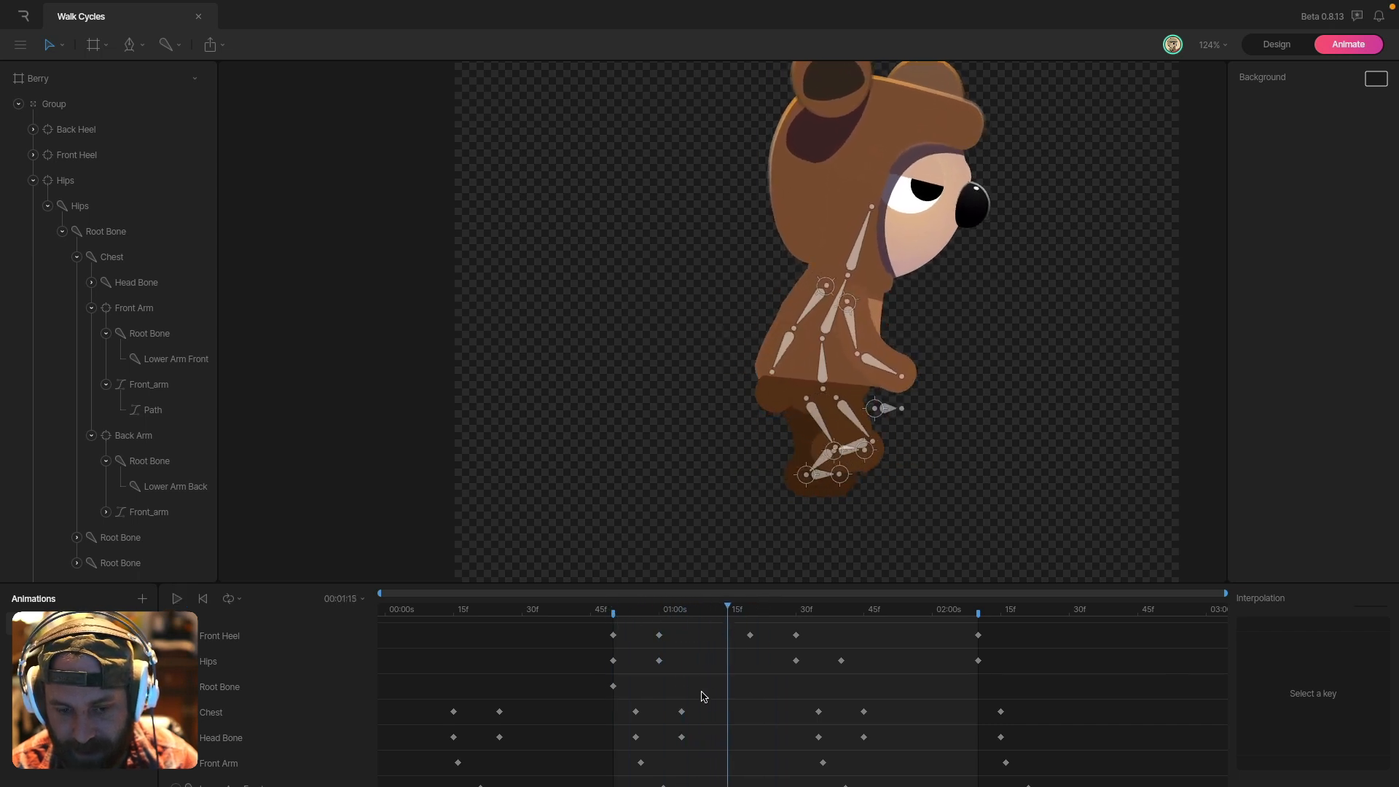
pyautogui.scroll(1, 704, 696)
pyautogui.scroll(-5, 706, 685)
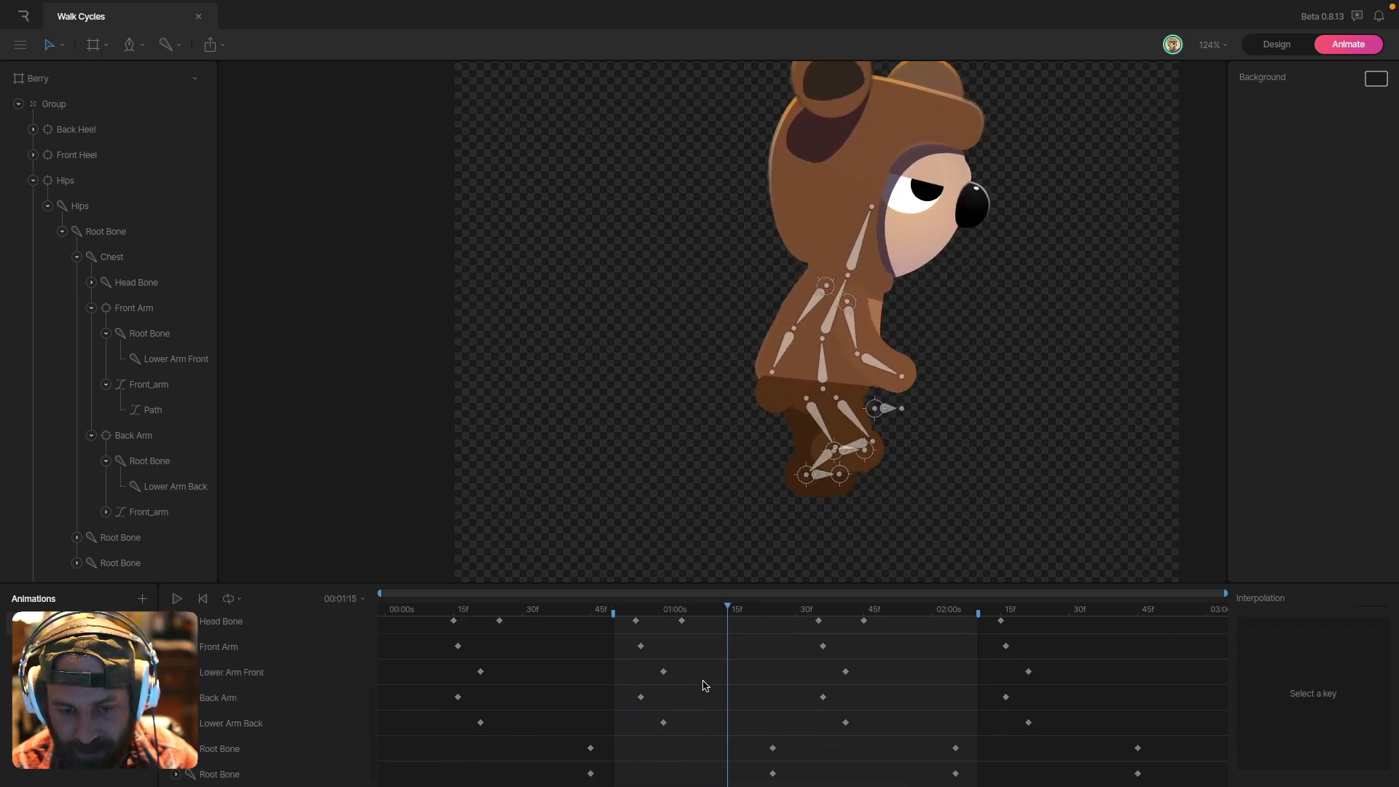
pyautogui.scroll(1, 705, 685)
pyautogui.moveTo(470, 671); pyautogui.dragTo(1055, 752)
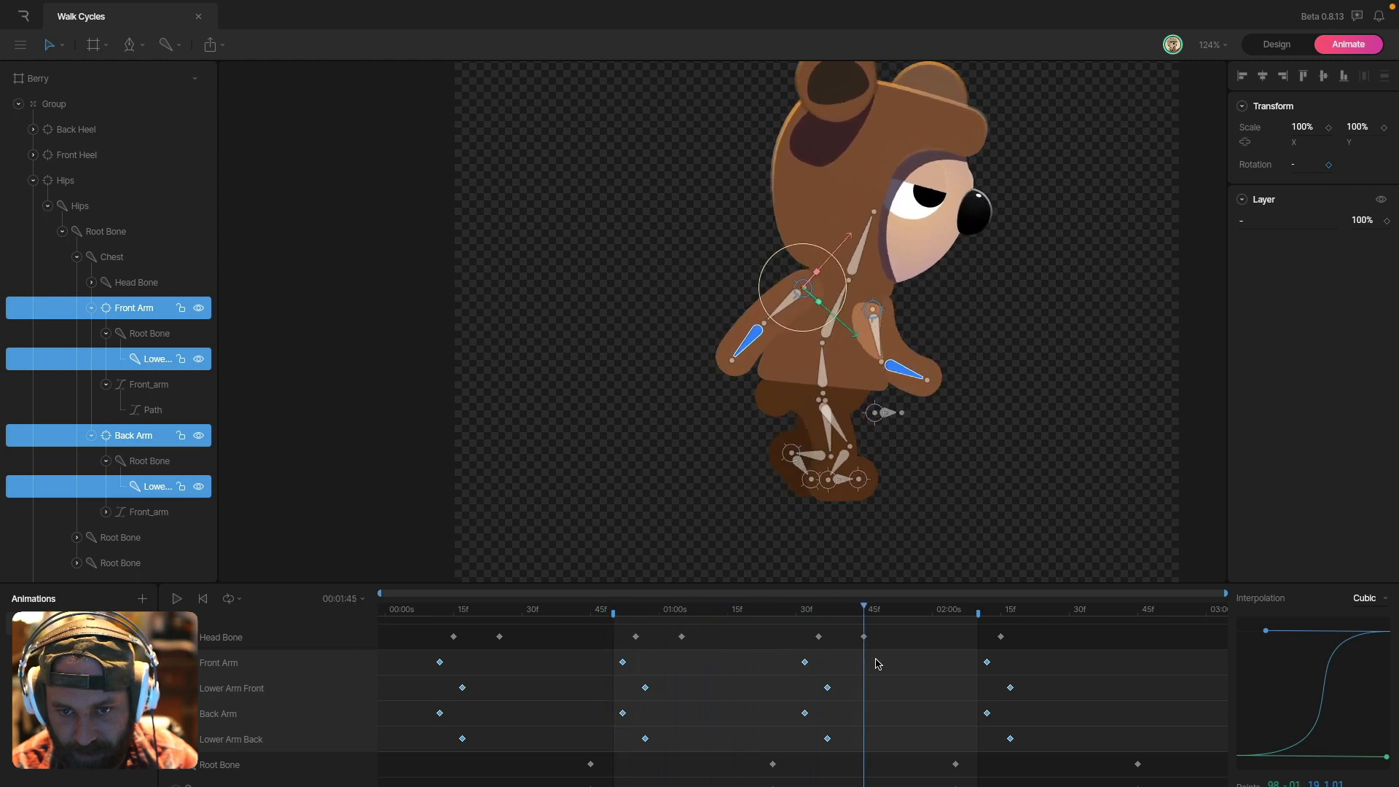
pyautogui.press('space')
pyautogui.click(1053, 429)
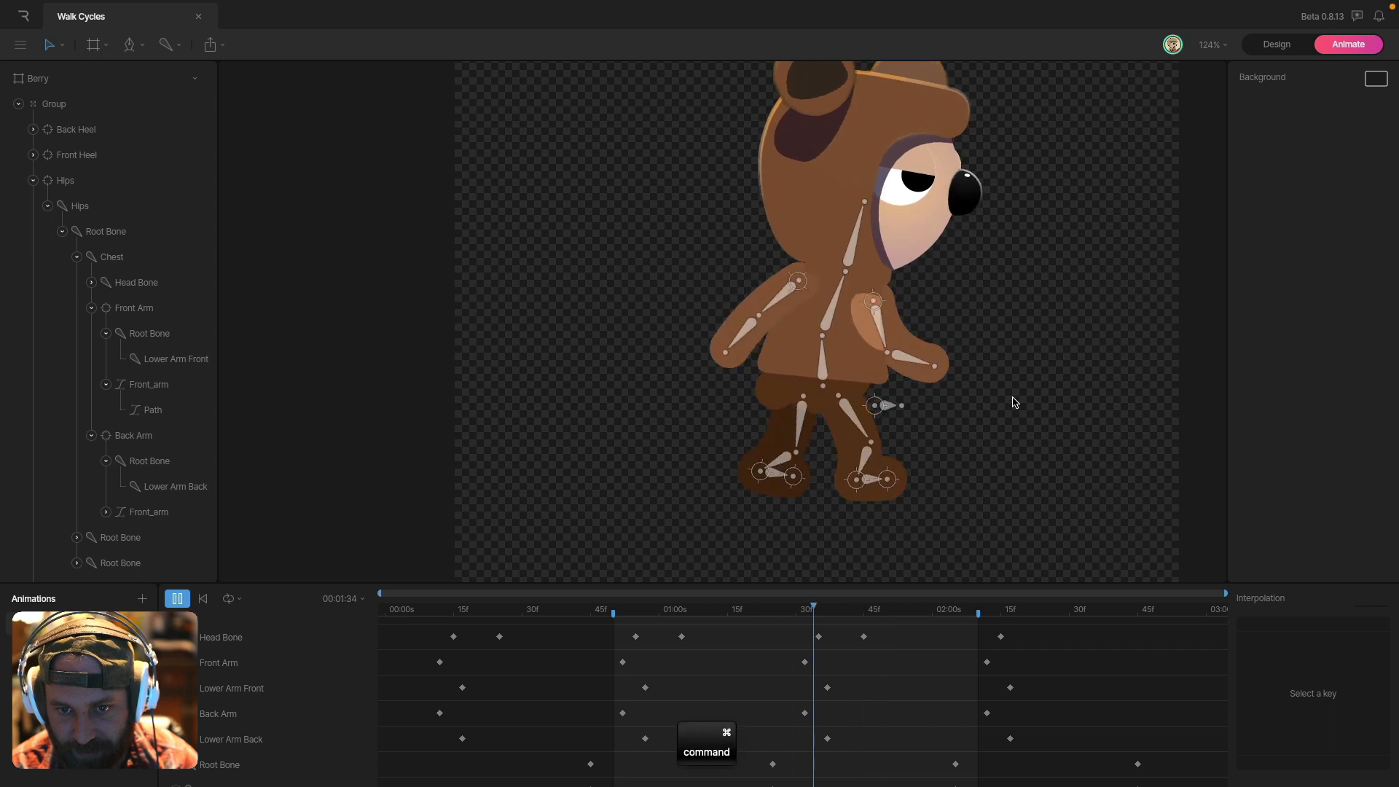
pyautogui.scroll(-2, 1009, 401)
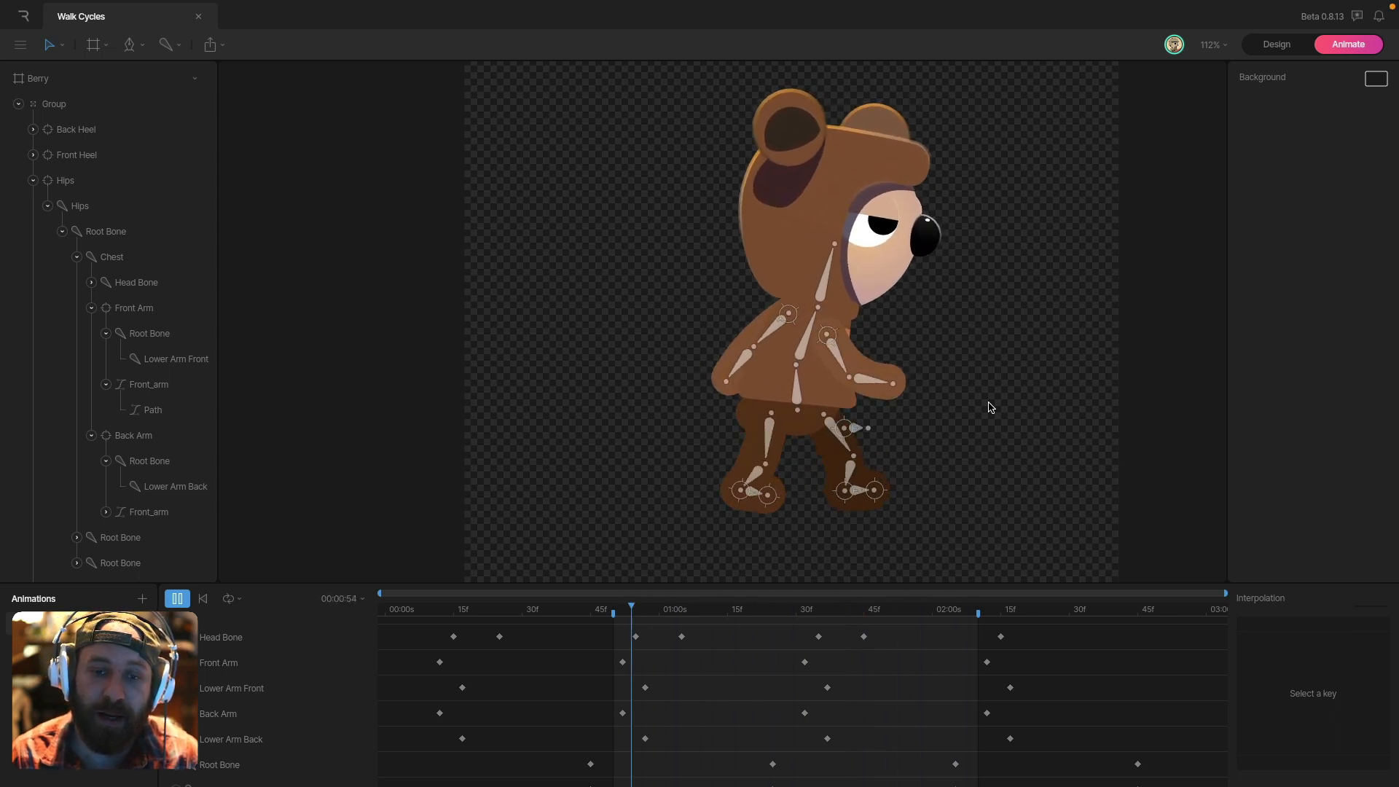
# - Set the animation's playback speed to 1.2, review and stop the loop, and collapse the Front Arm and Back Arm hierarchies
pyautogui.click(342, 598)
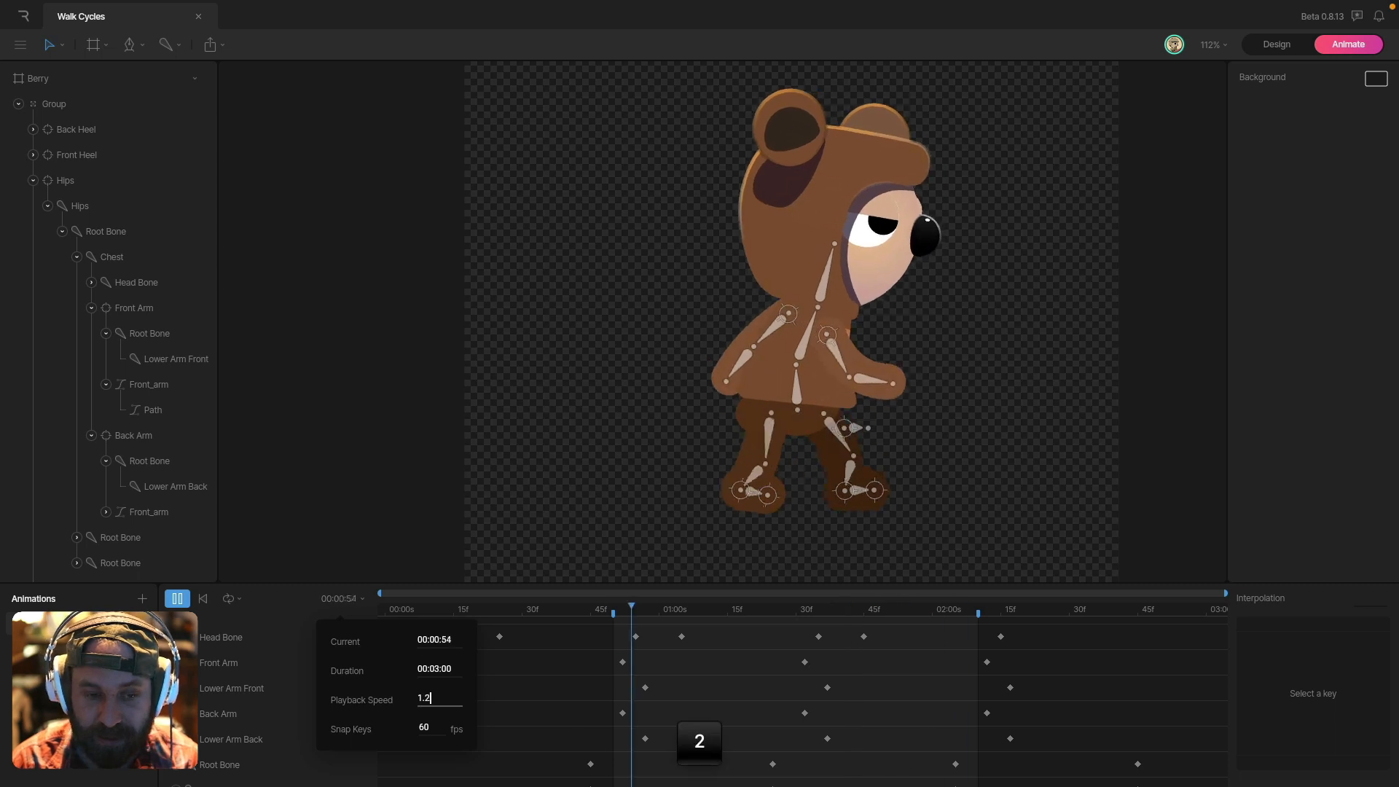
pyautogui.click(972, 377)
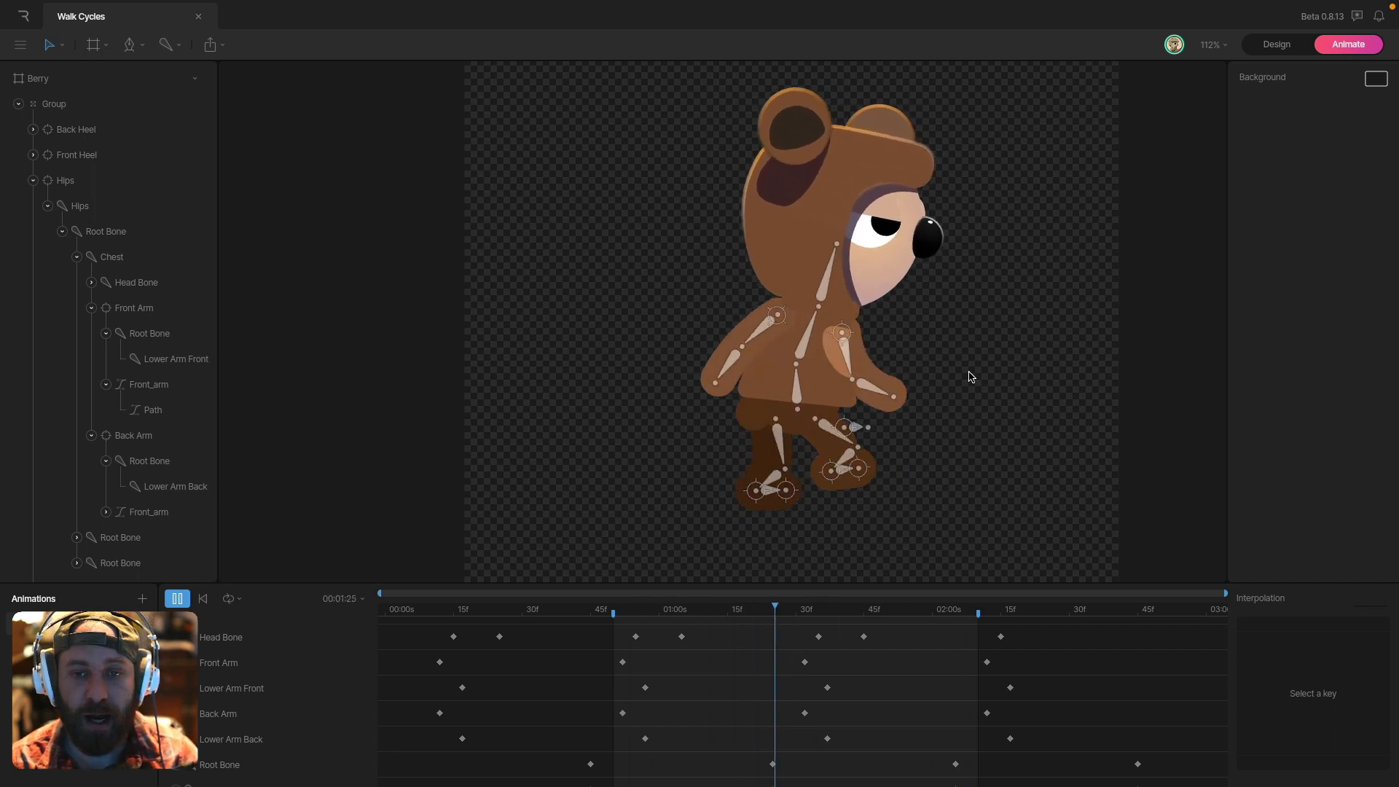
pyautogui.press('space')
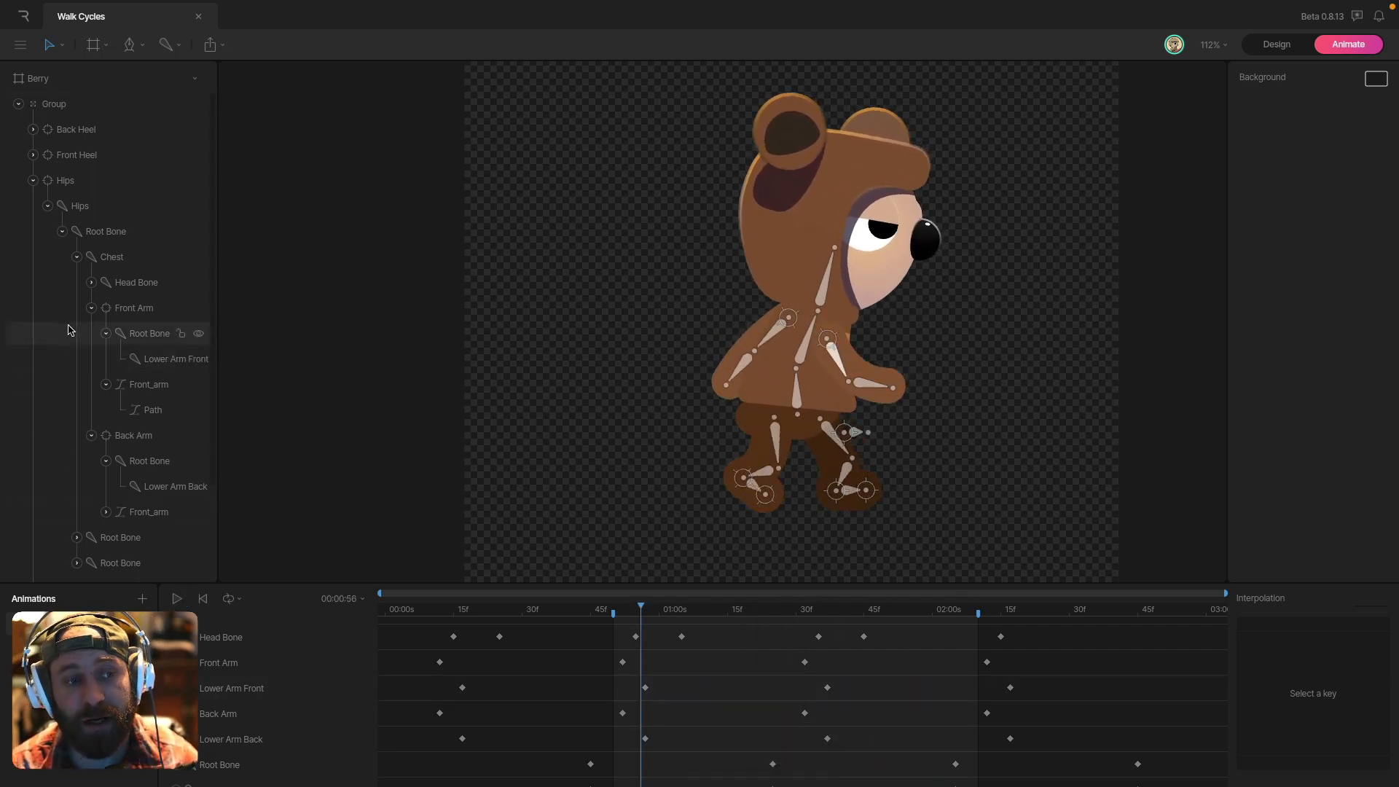
pyautogui.click(91, 309)
pyautogui.click(91, 334)
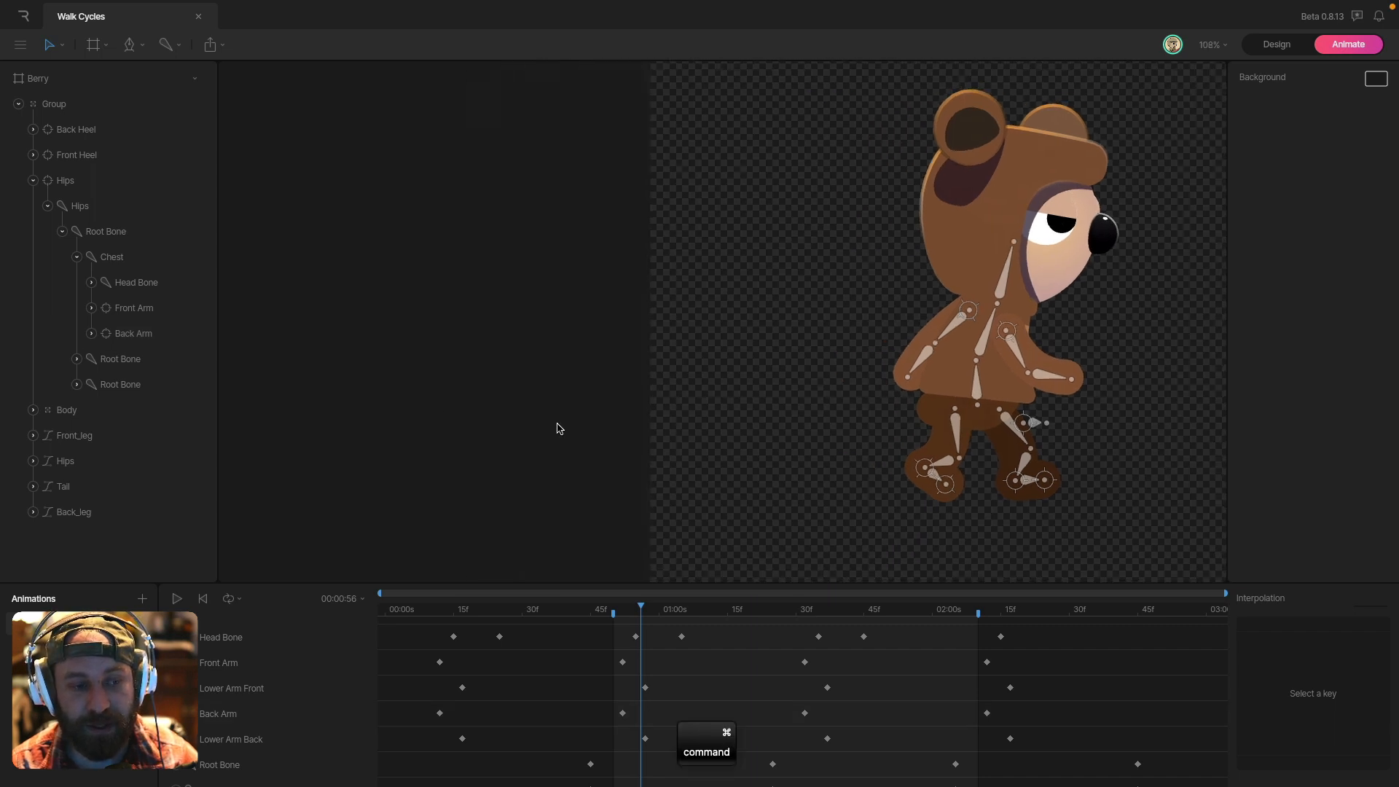
# - Play the New Artboard scene and compare the nested Berry walk cycles side by side
pyautogui.scroll(-5, 547, 422)
pyautogui.hscroll(5, 1006, 350)
pyautogui.hscroll(-5, 1067, 360)
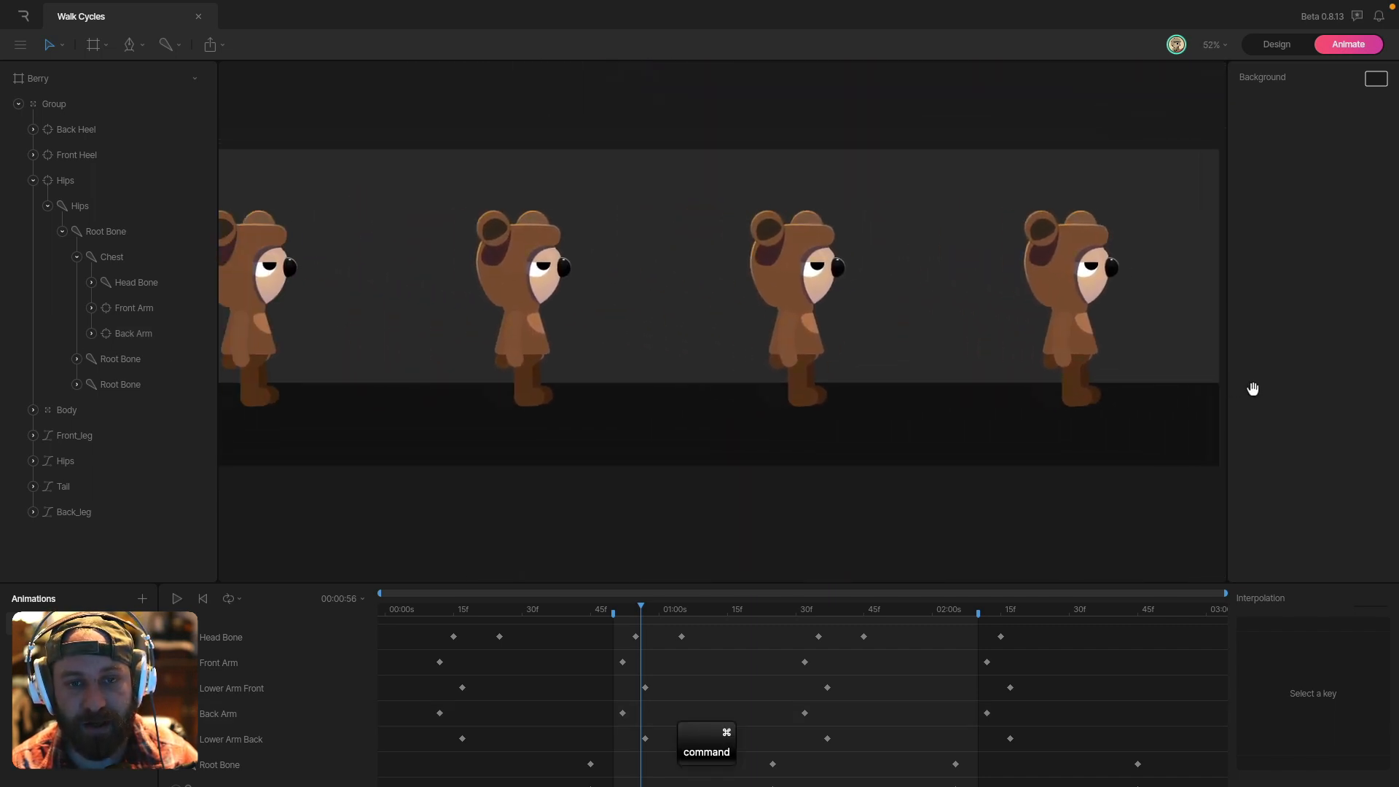
pyautogui.click(953, 321)
pyautogui.press('space')
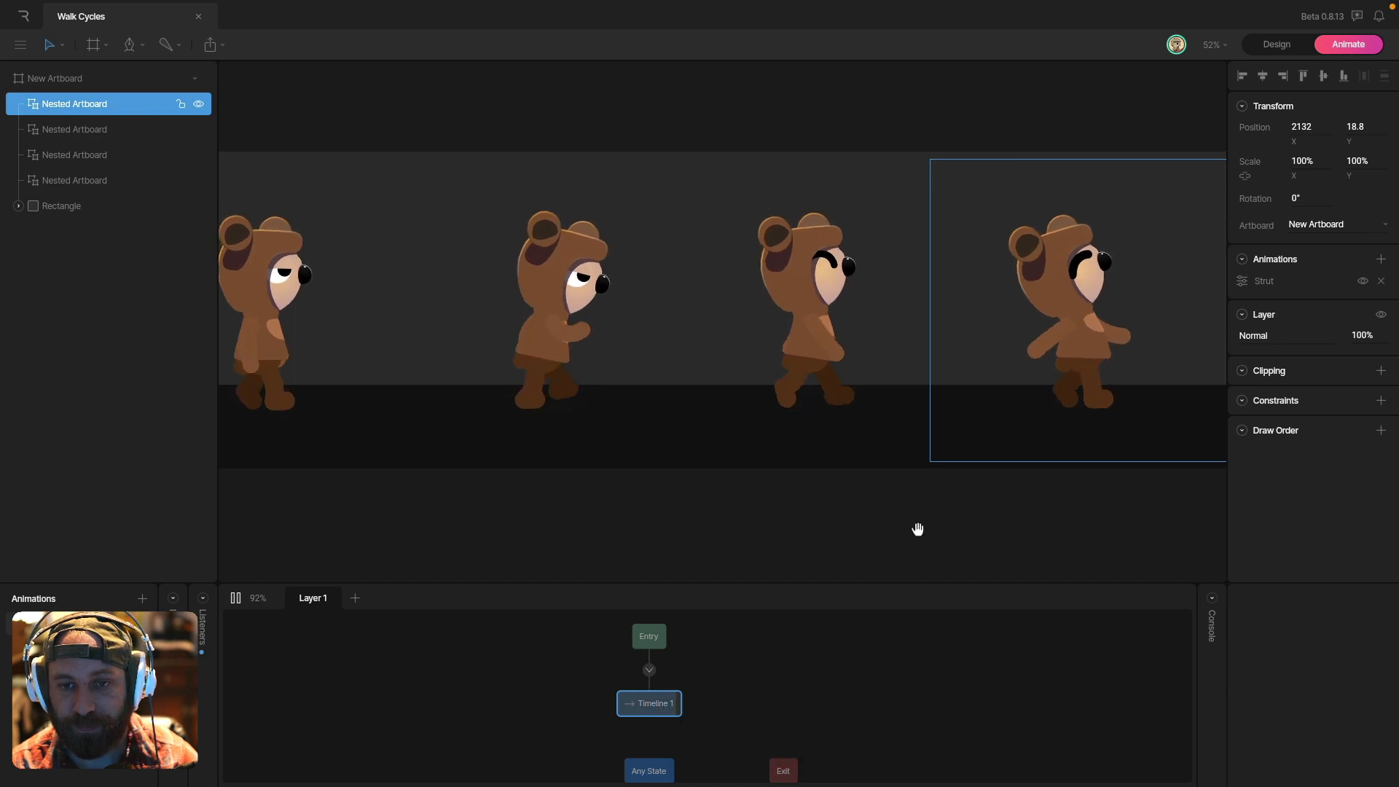
pyautogui.hscroll(2, 708, 309)
pyautogui.hscroll(-2, 724, 531)
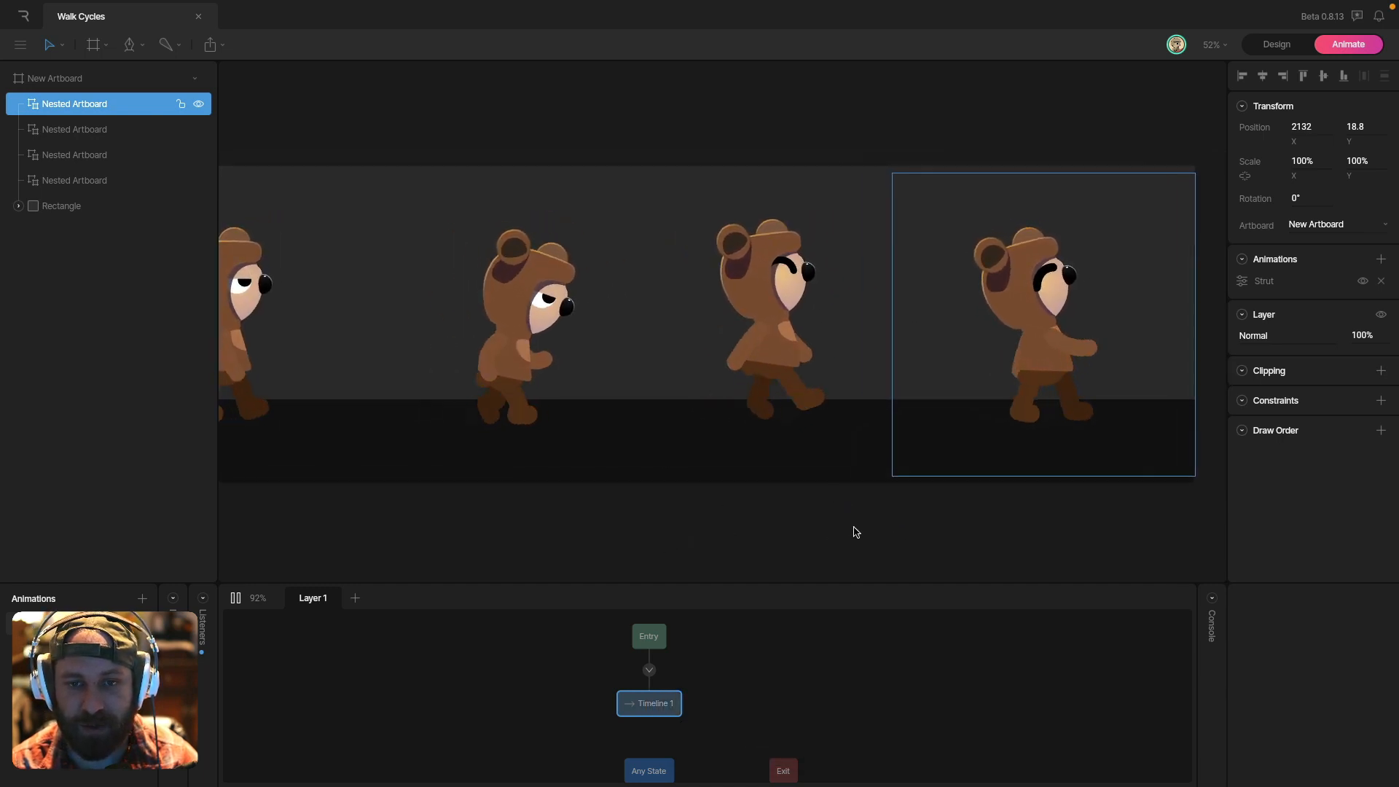
pyautogui.hscroll(3, 802, 496)
pyautogui.scroll(1, 802, 495)
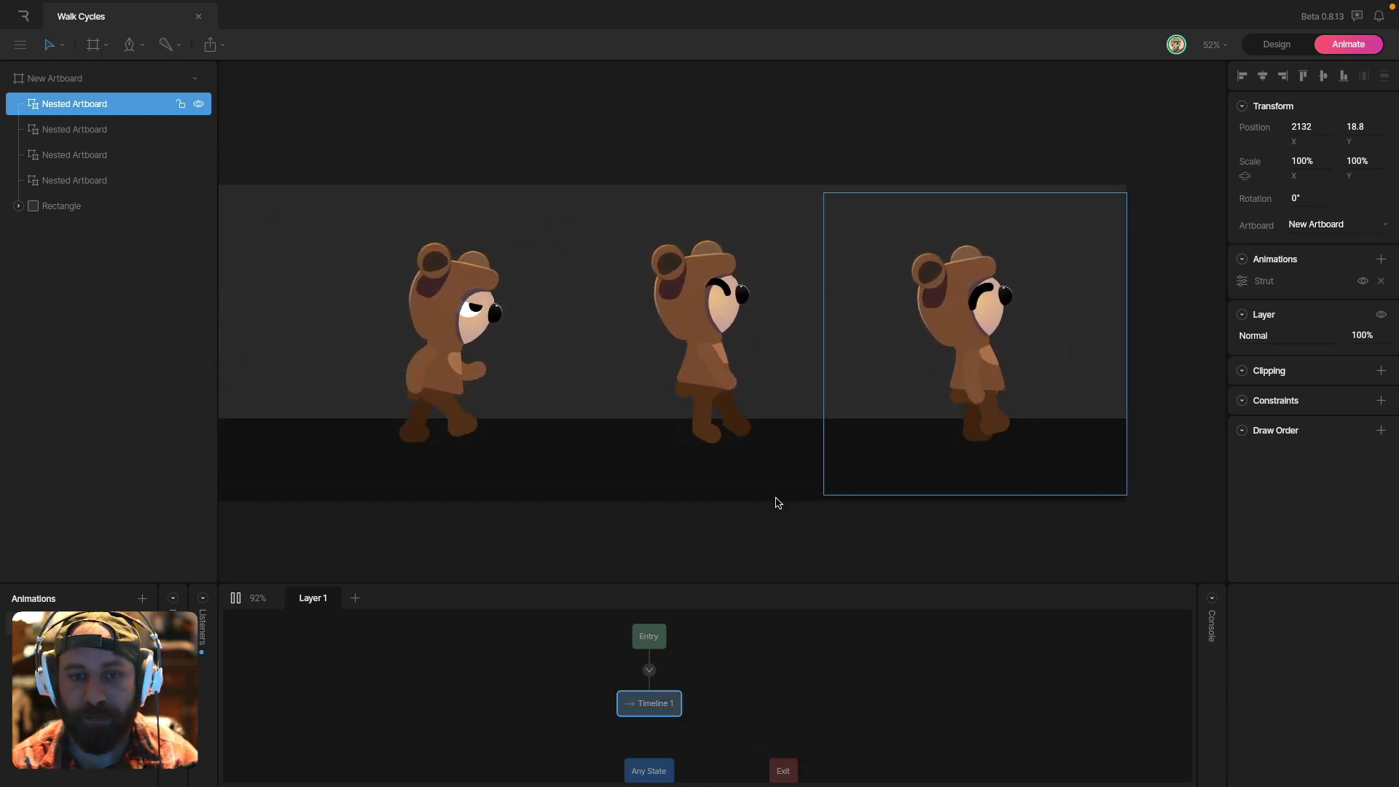